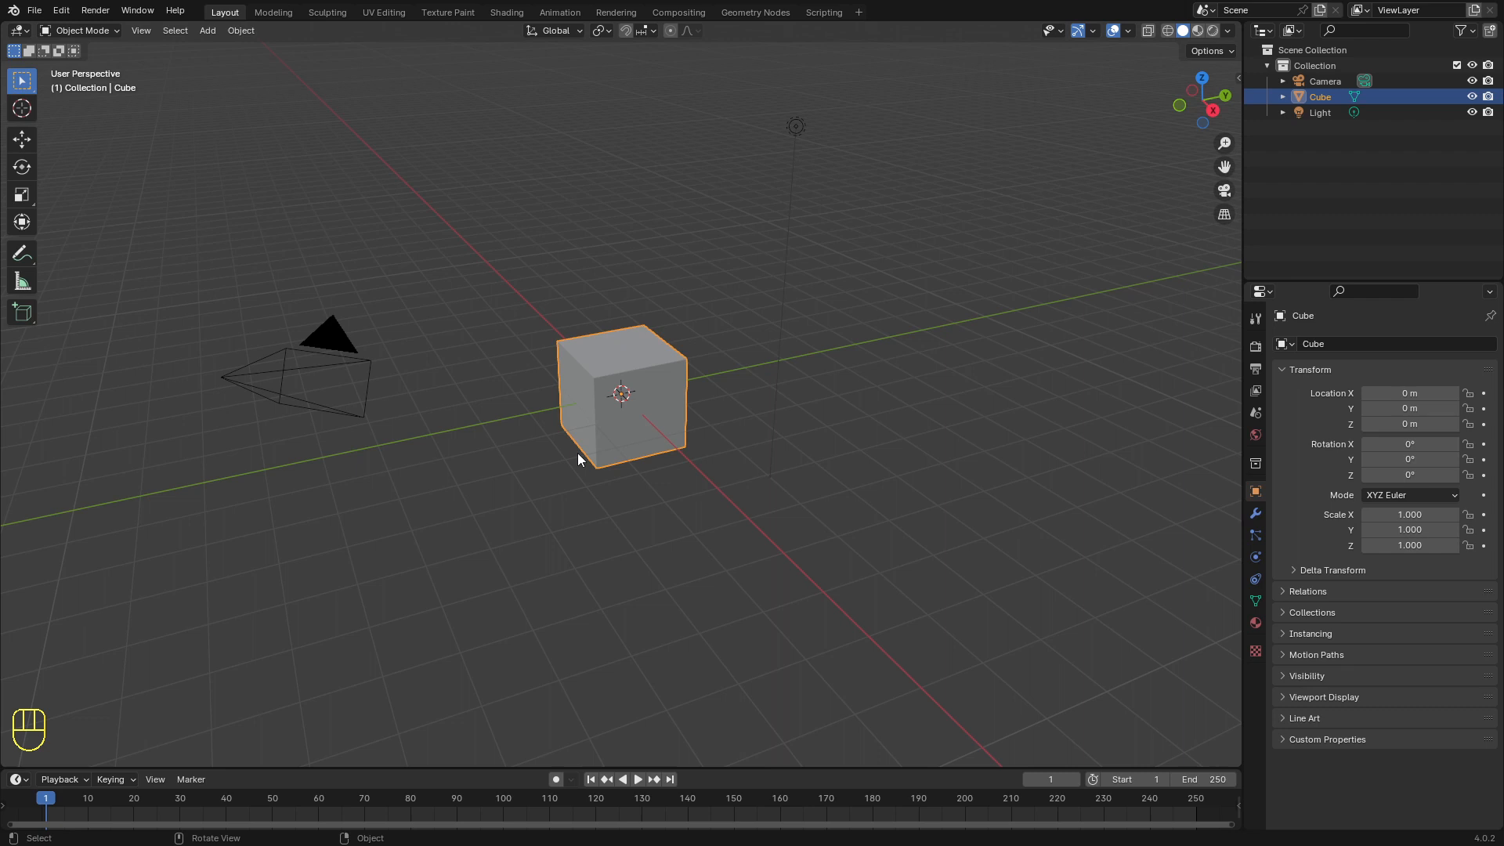
# Step: Delete all objects of the default scene: the camera, the cube and the light
pyautogui.press('a')
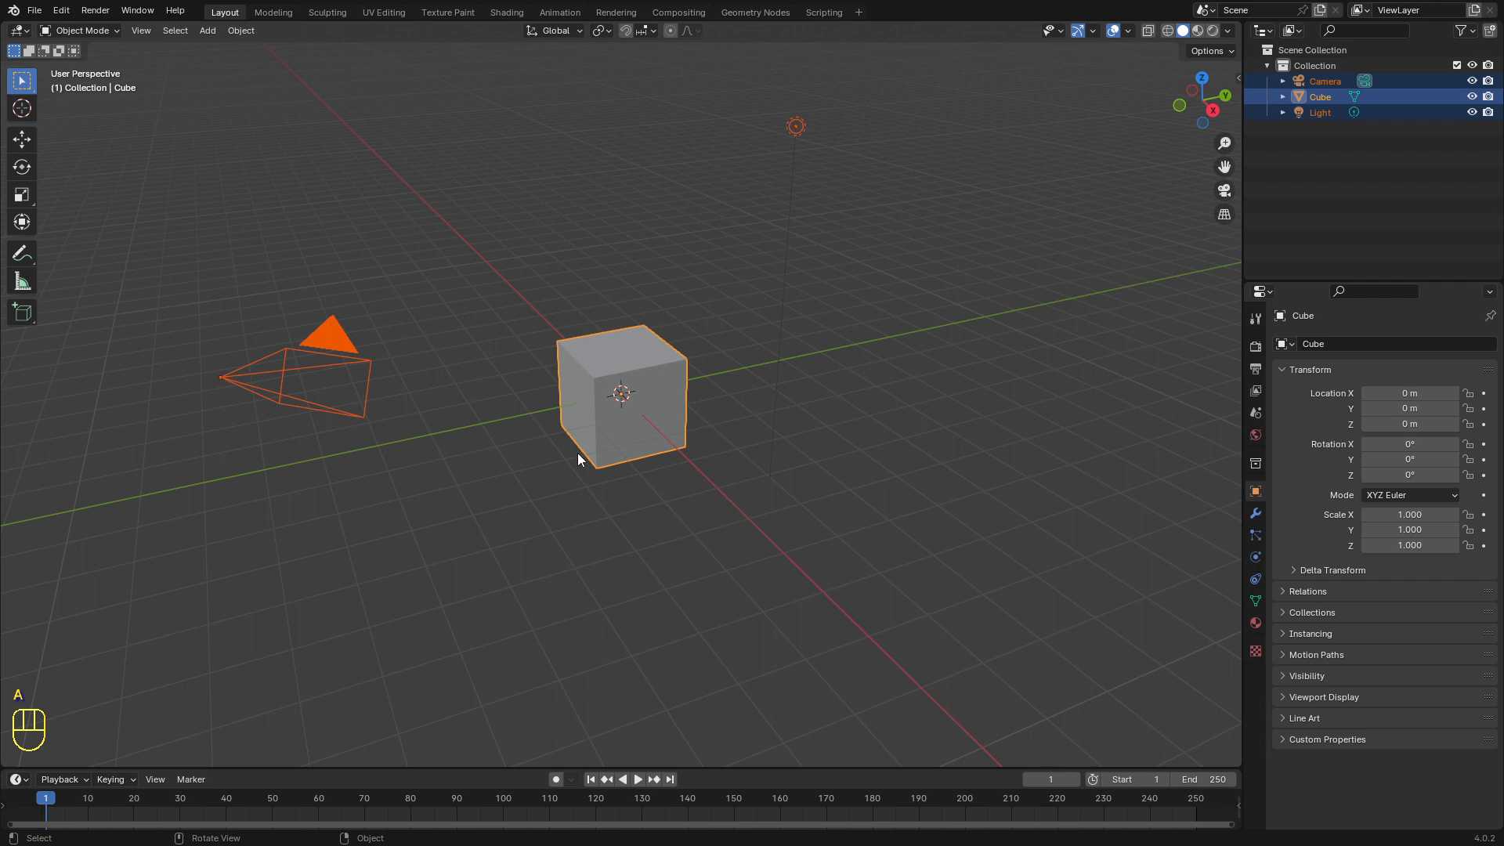
pyautogui.press('x')
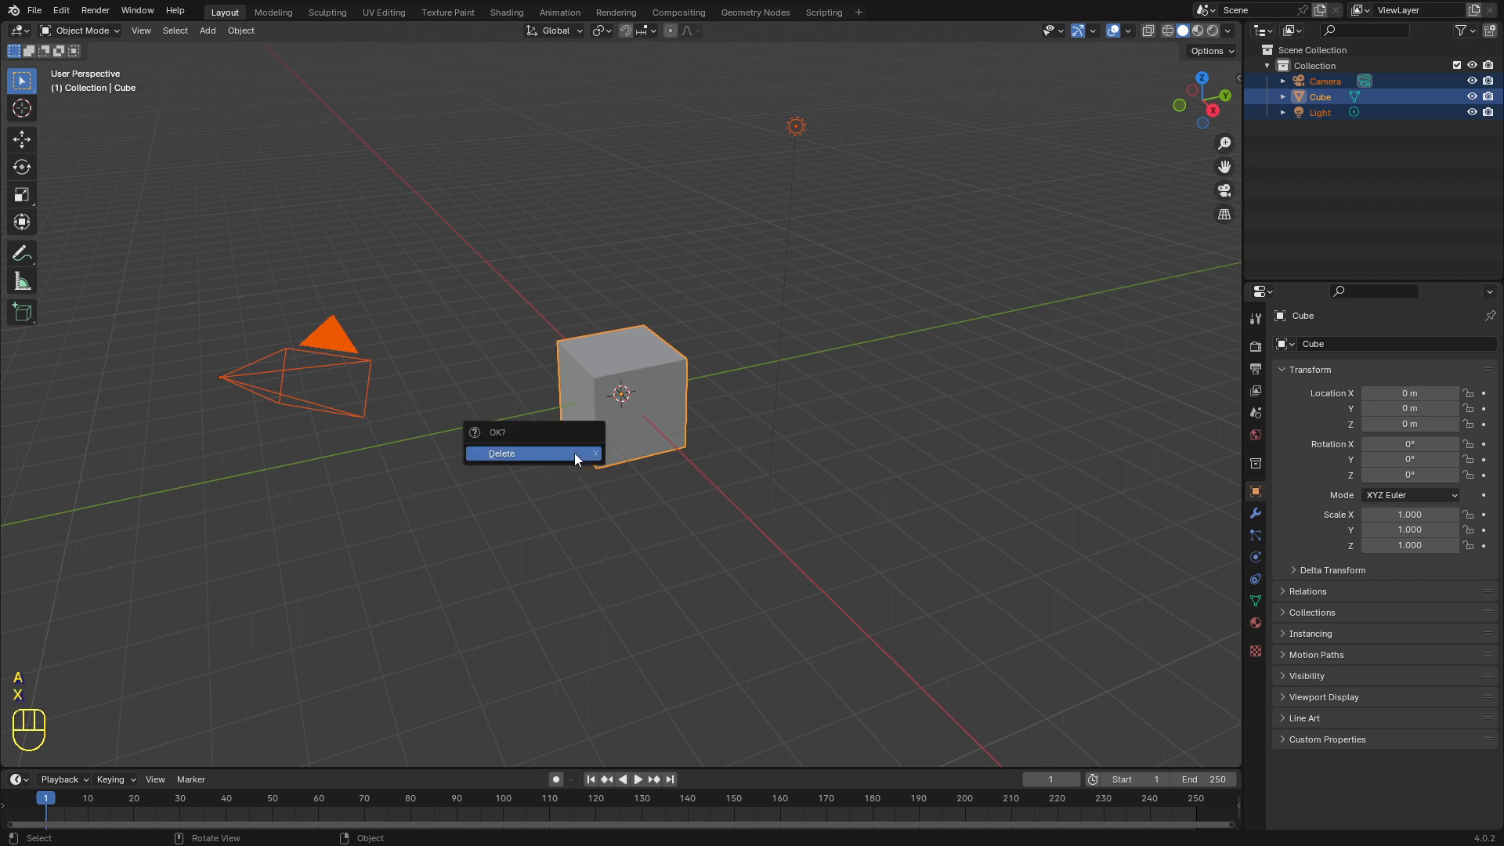
pyautogui.click(495, 453)
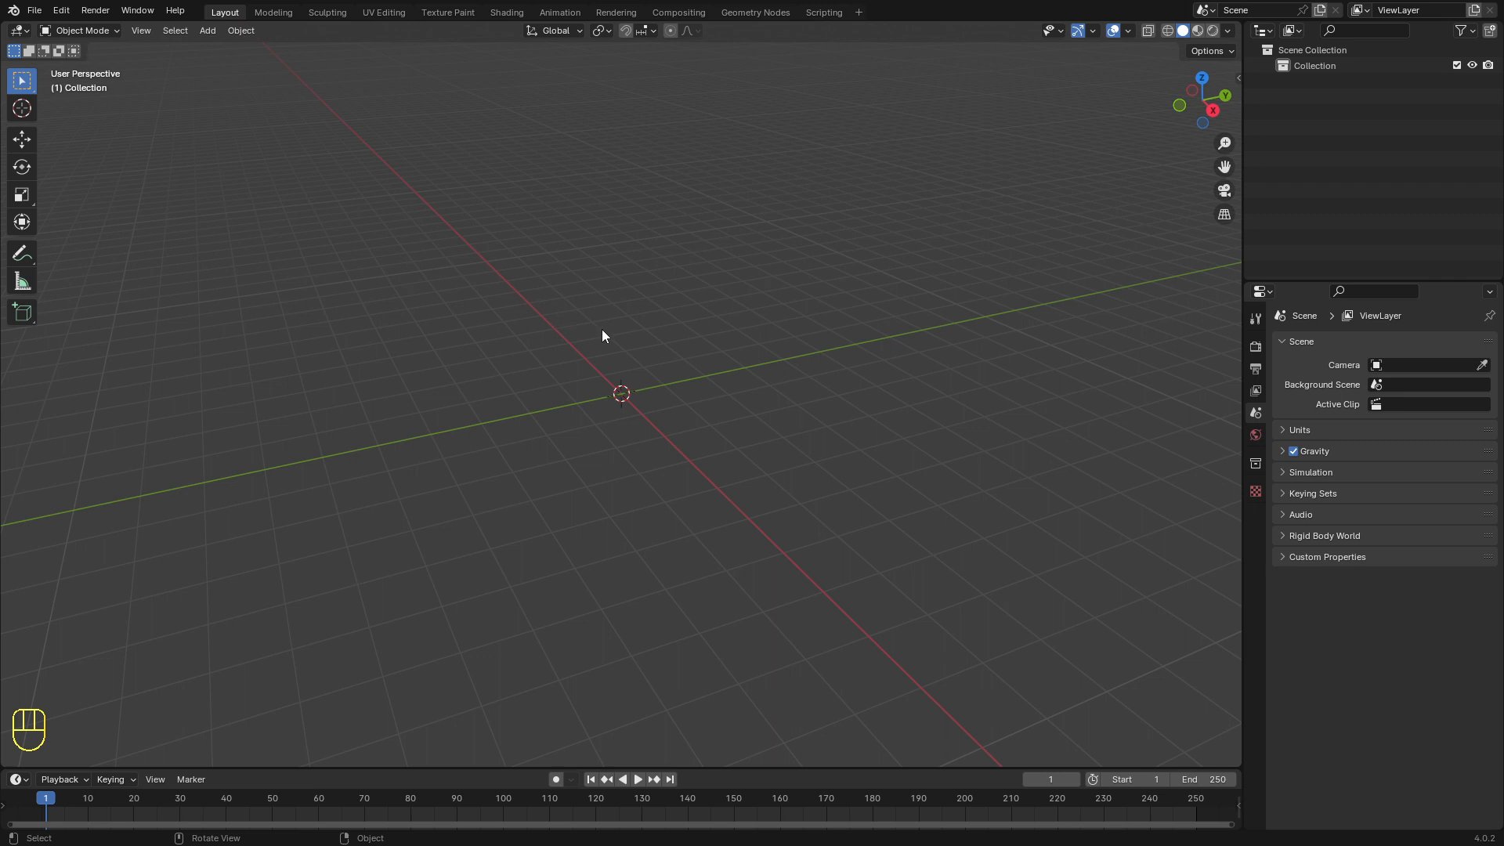
# Step: Add a Monkey mesh at the centre of the empty scene
pyautogui.hotkey('shift', 'a')
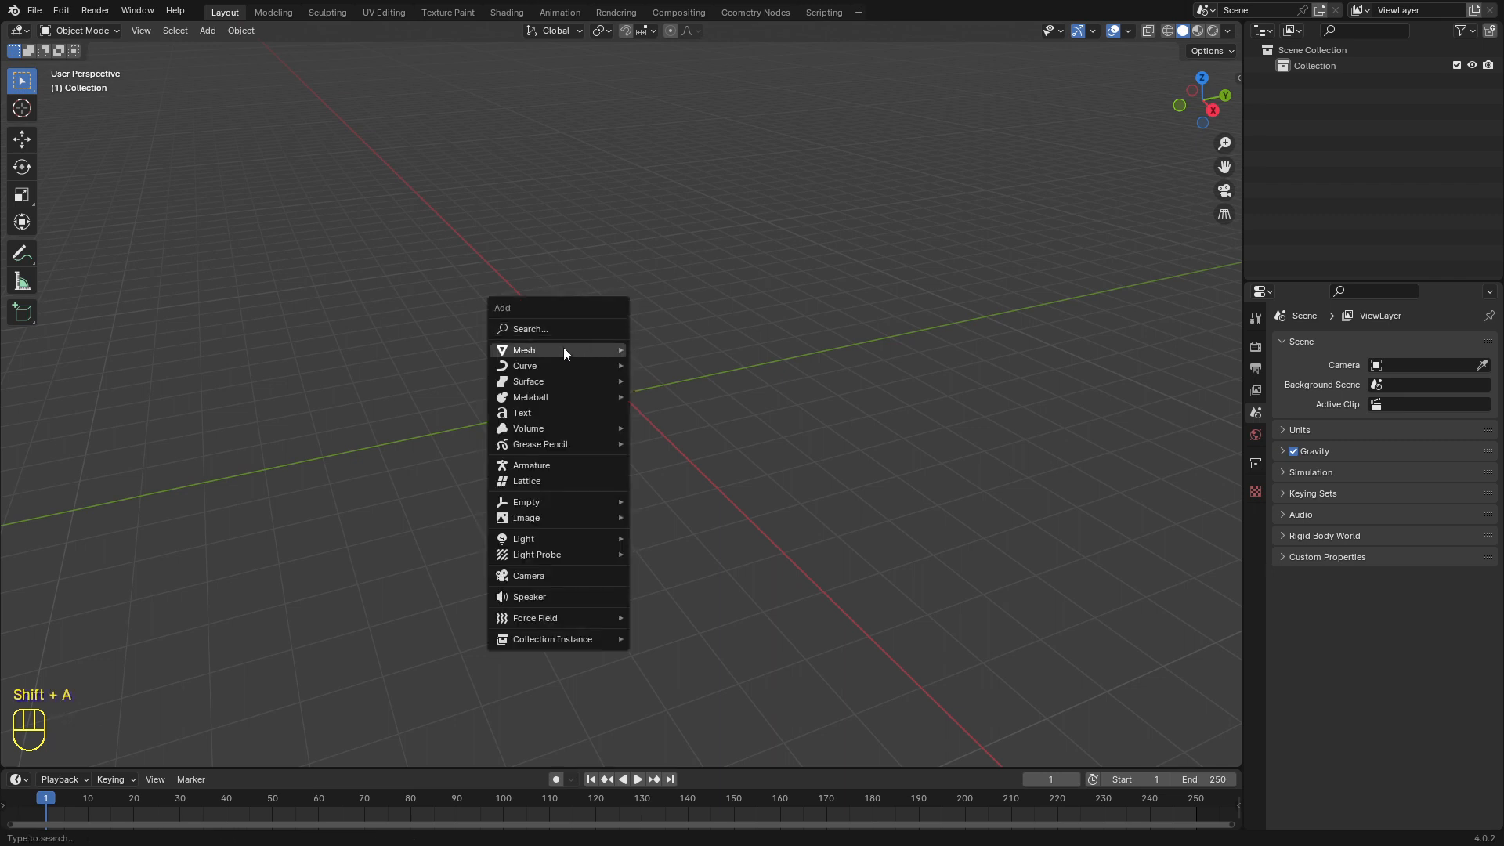
pyautogui.moveTo(564, 348)
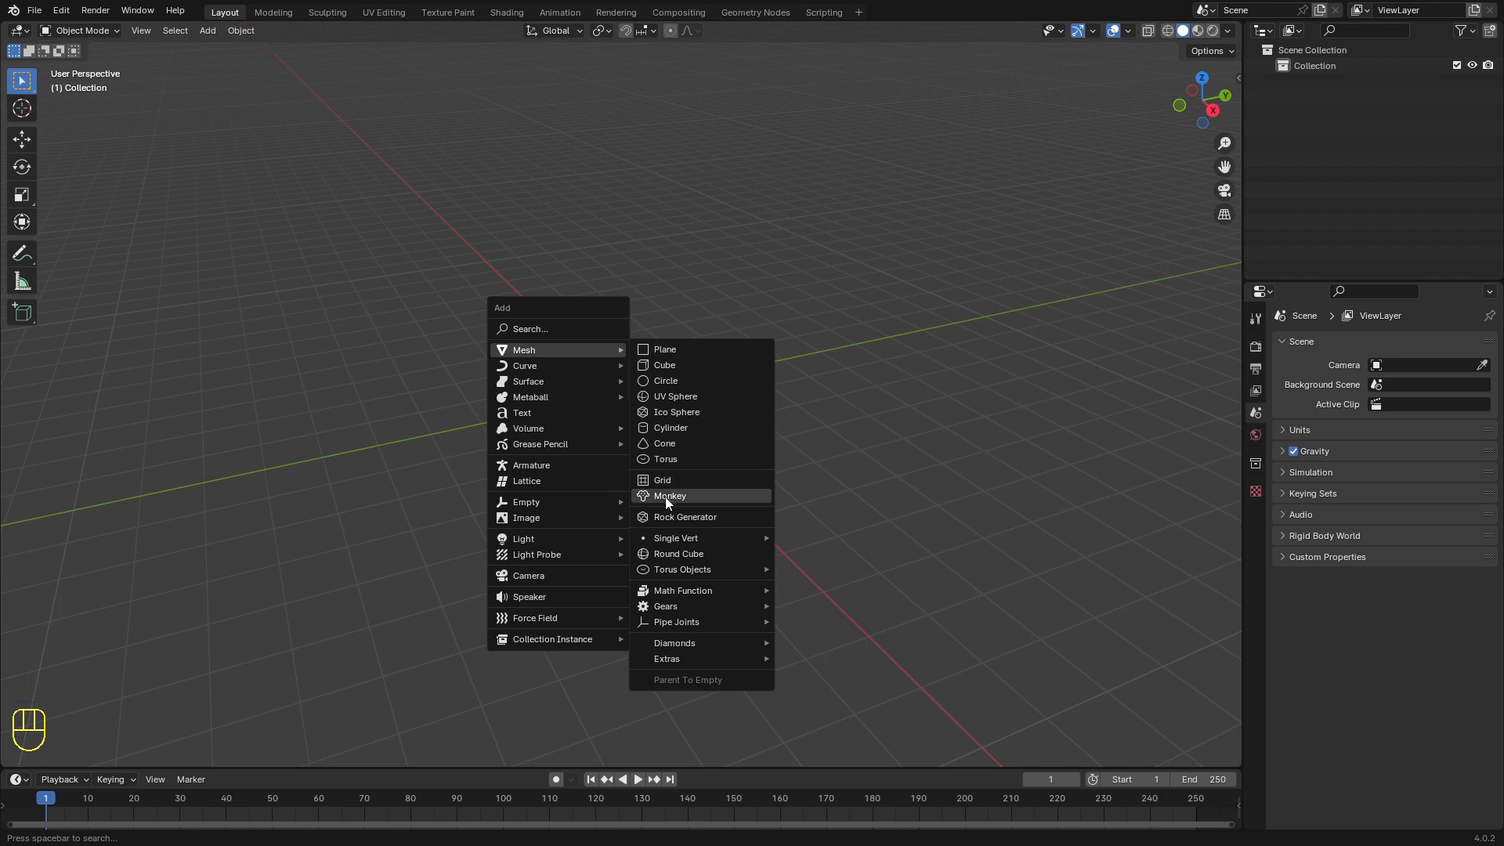
pyautogui.click(690, 494)
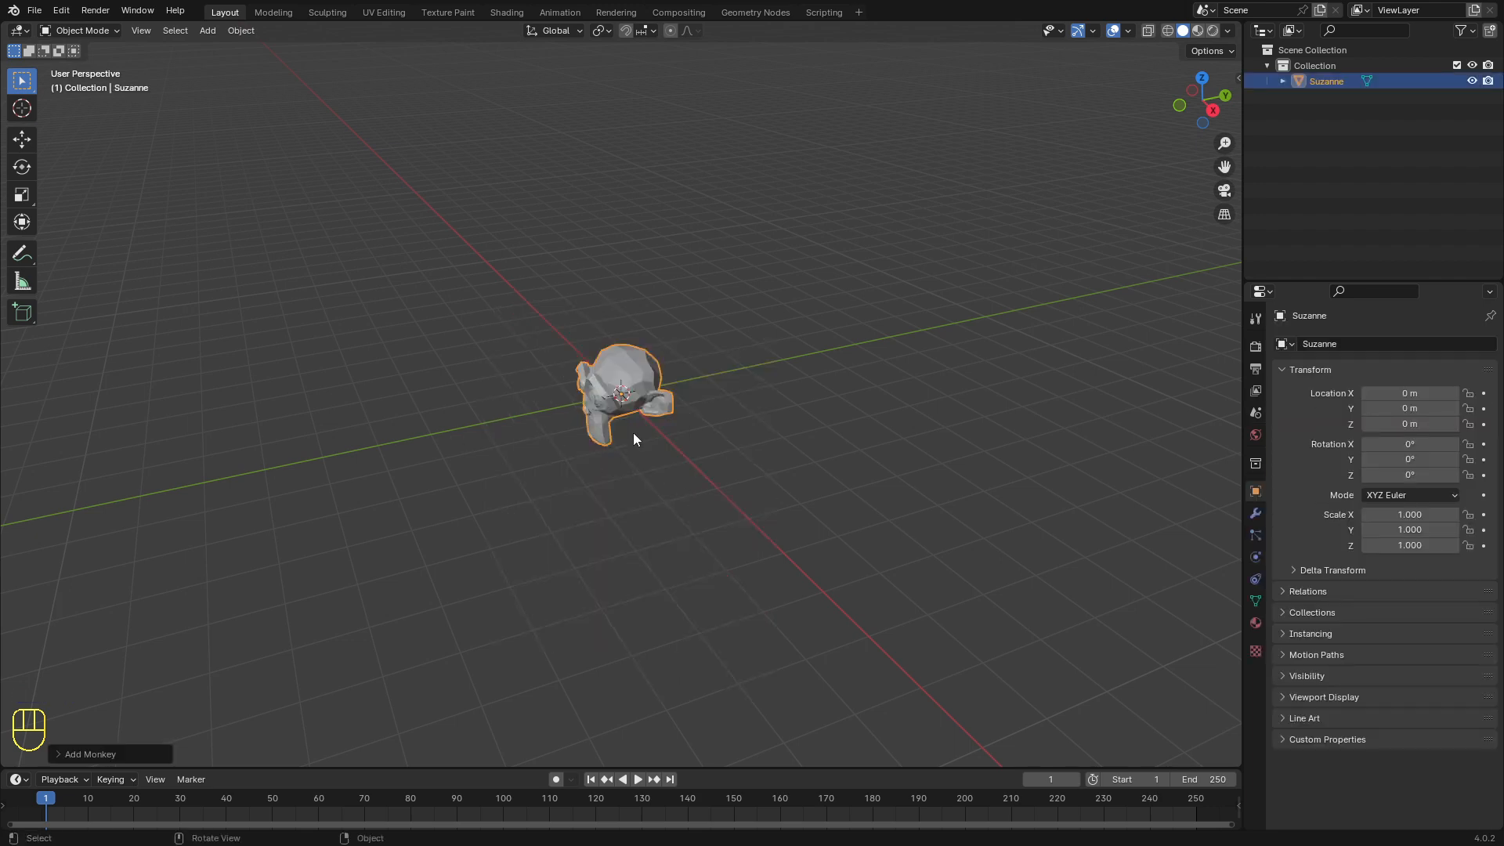
pyautogui.scroll(4, 633, 432)
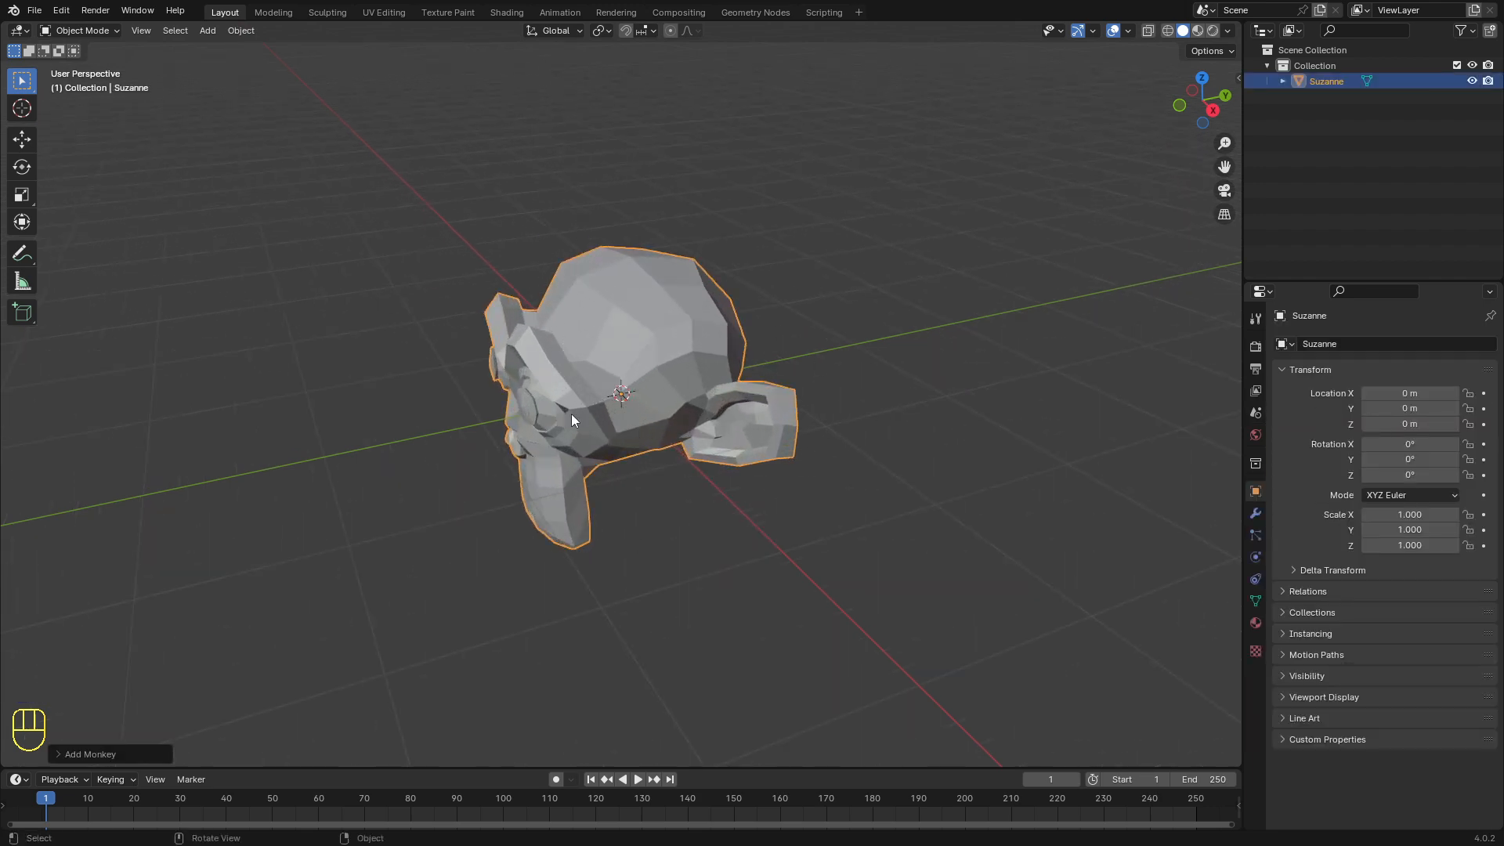
# Step: Enter Edit Mode on the monkey and deselect all of its vertices
pyautogui.press('Tab')
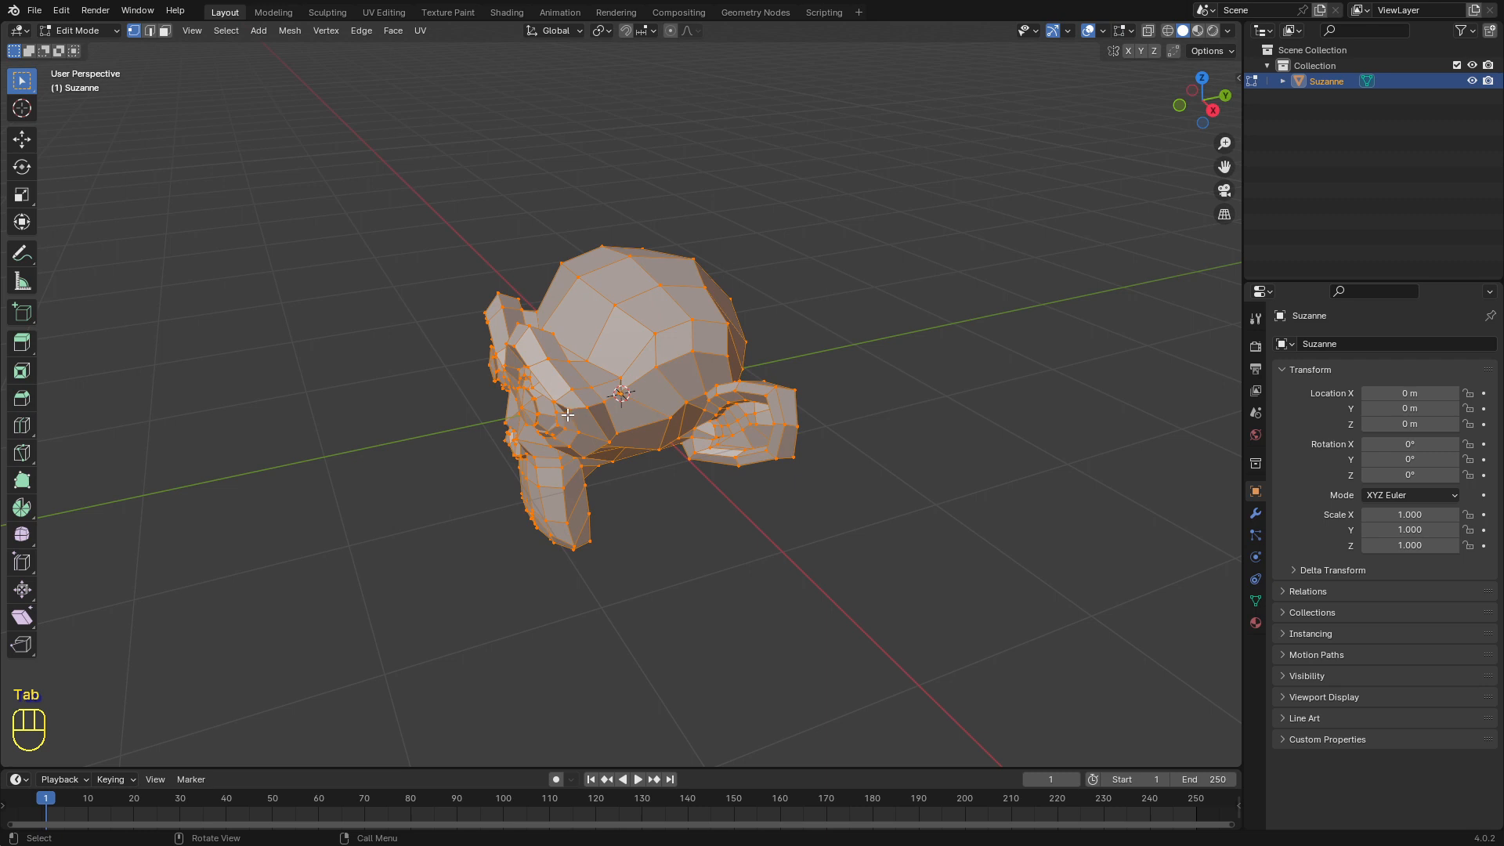
pyautogui.scroll(-2, 567, 414)
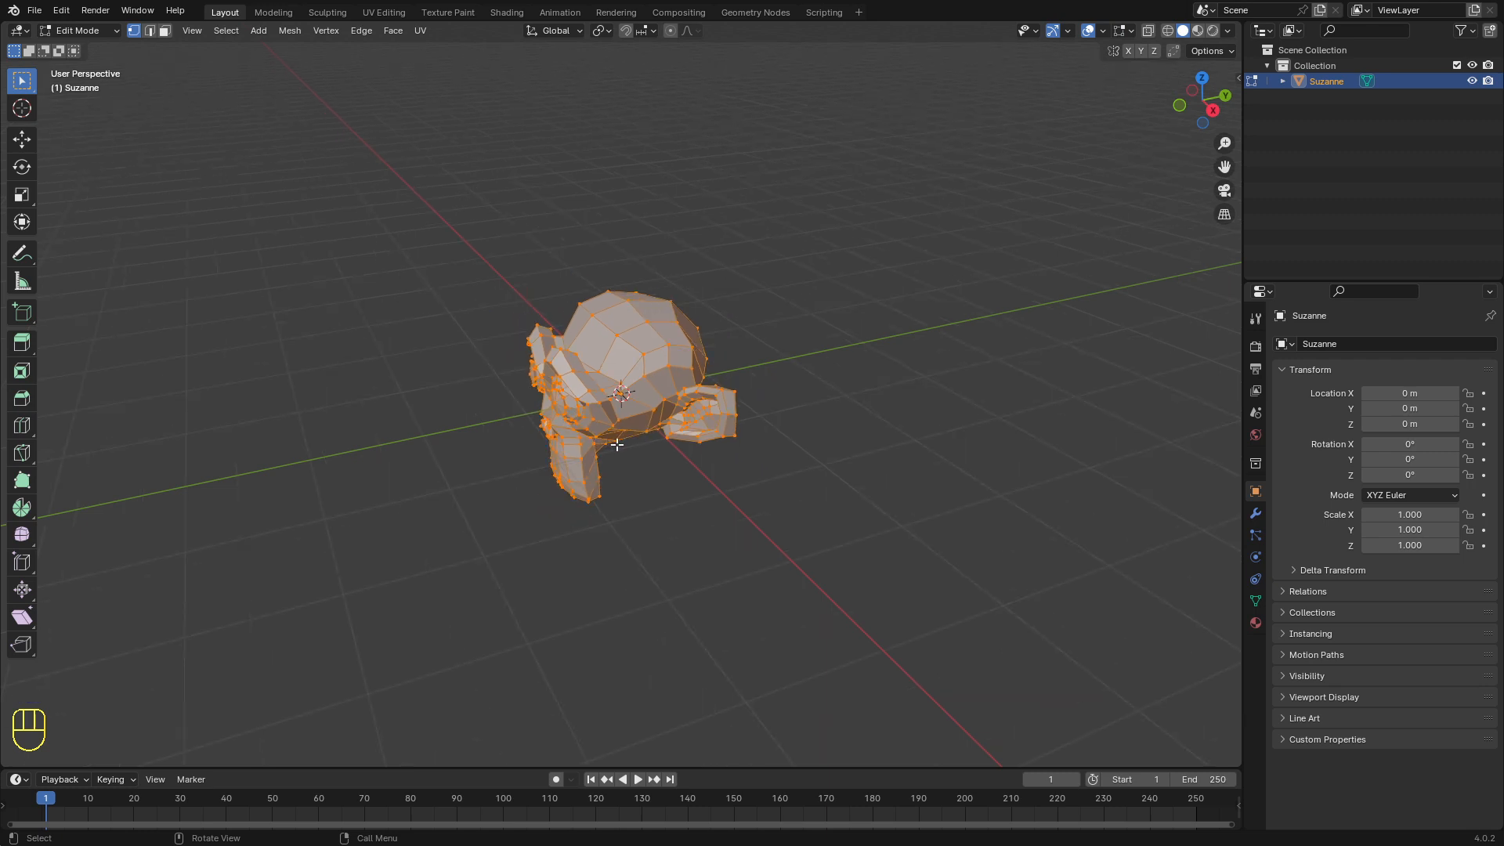
pyautogui.moveTo(617, 445); pyautogui.dragTo(520, 415, button='middle')
pyautogui.scroll(5, 485, 415)
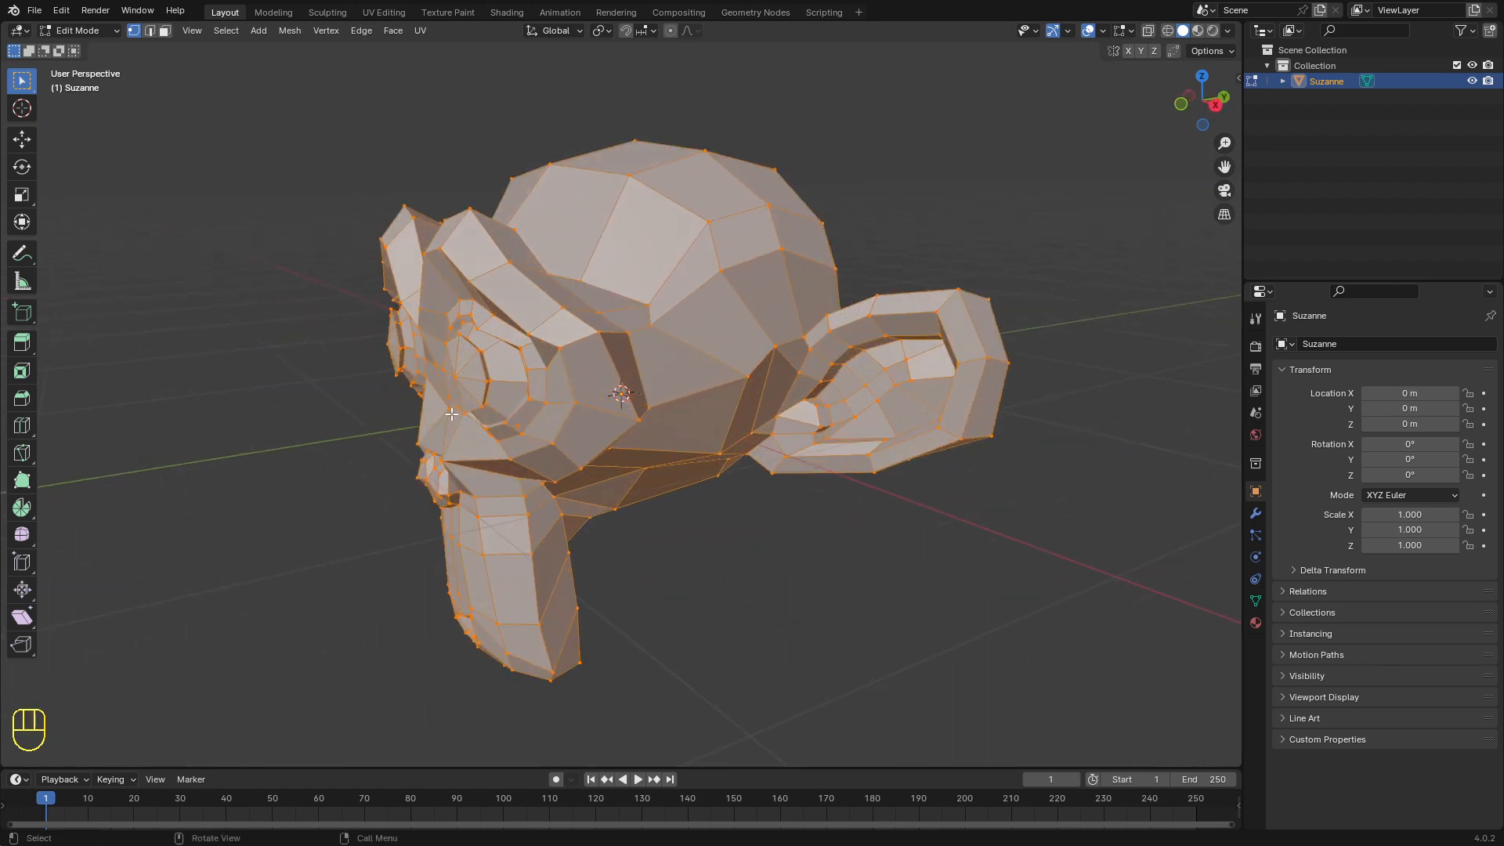
pyautogui.hotkey('alt', 'a')
# Step: Select the single vertex on the monkey's nose and try to move it outward along the global Y axis
pyautogui.moveTo(448, 409); pyautogui.dragTo(504, 421, button='middle')
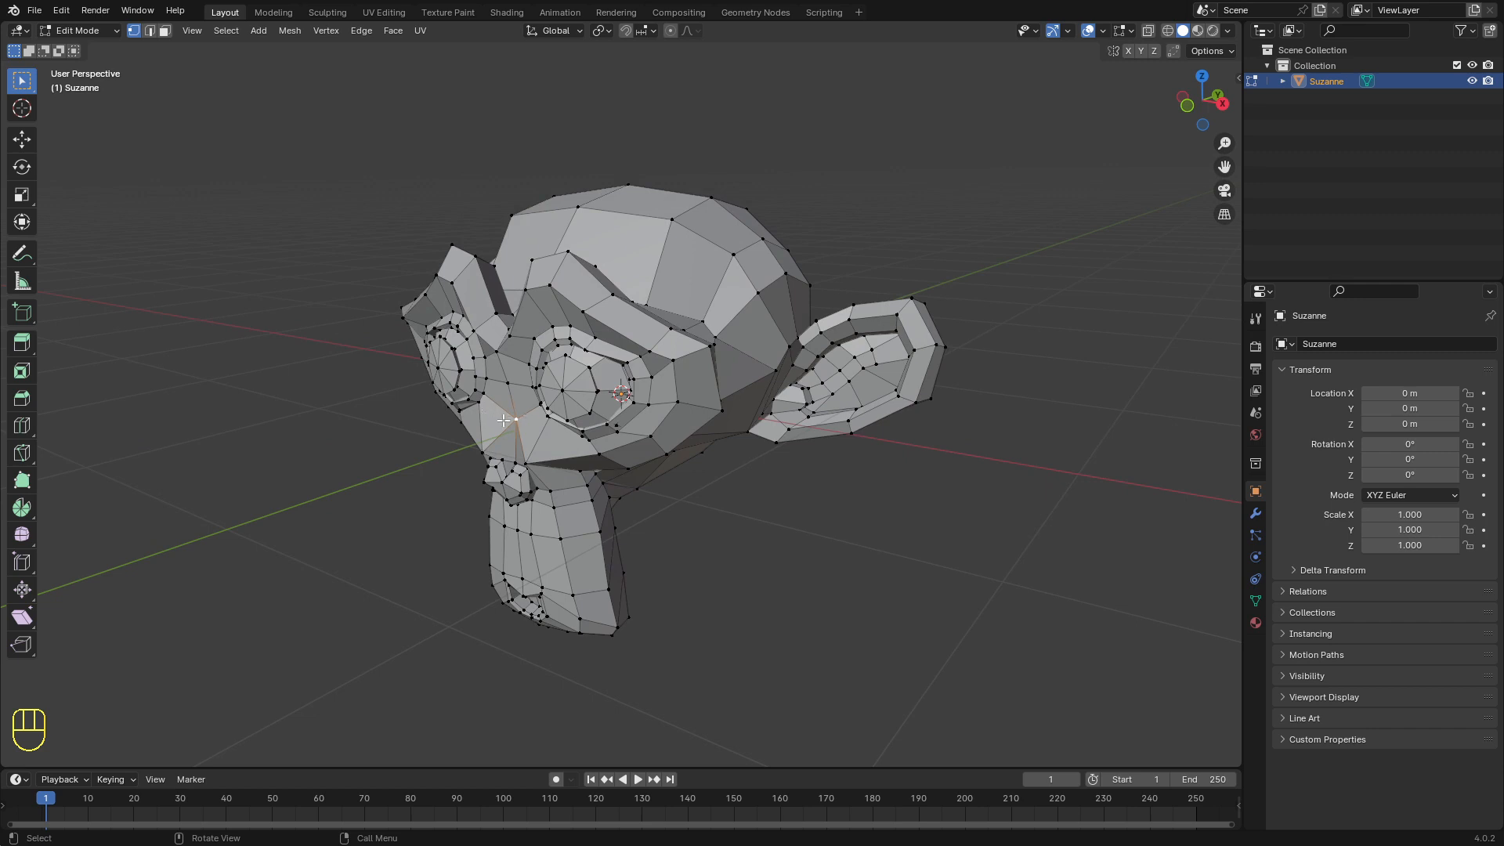
pyautogui.press('g')
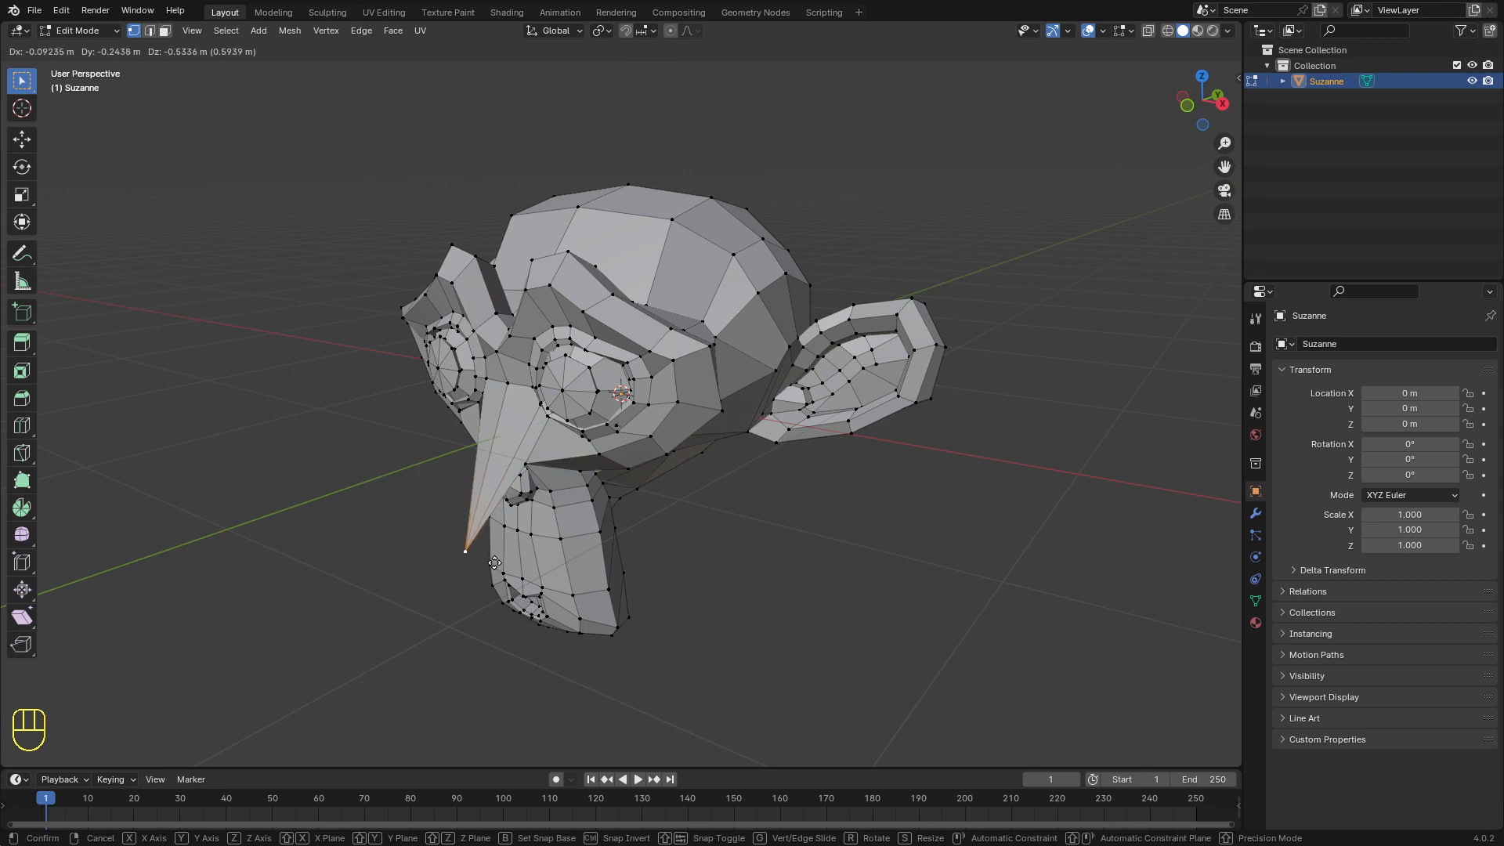
pyautogui.press('y')
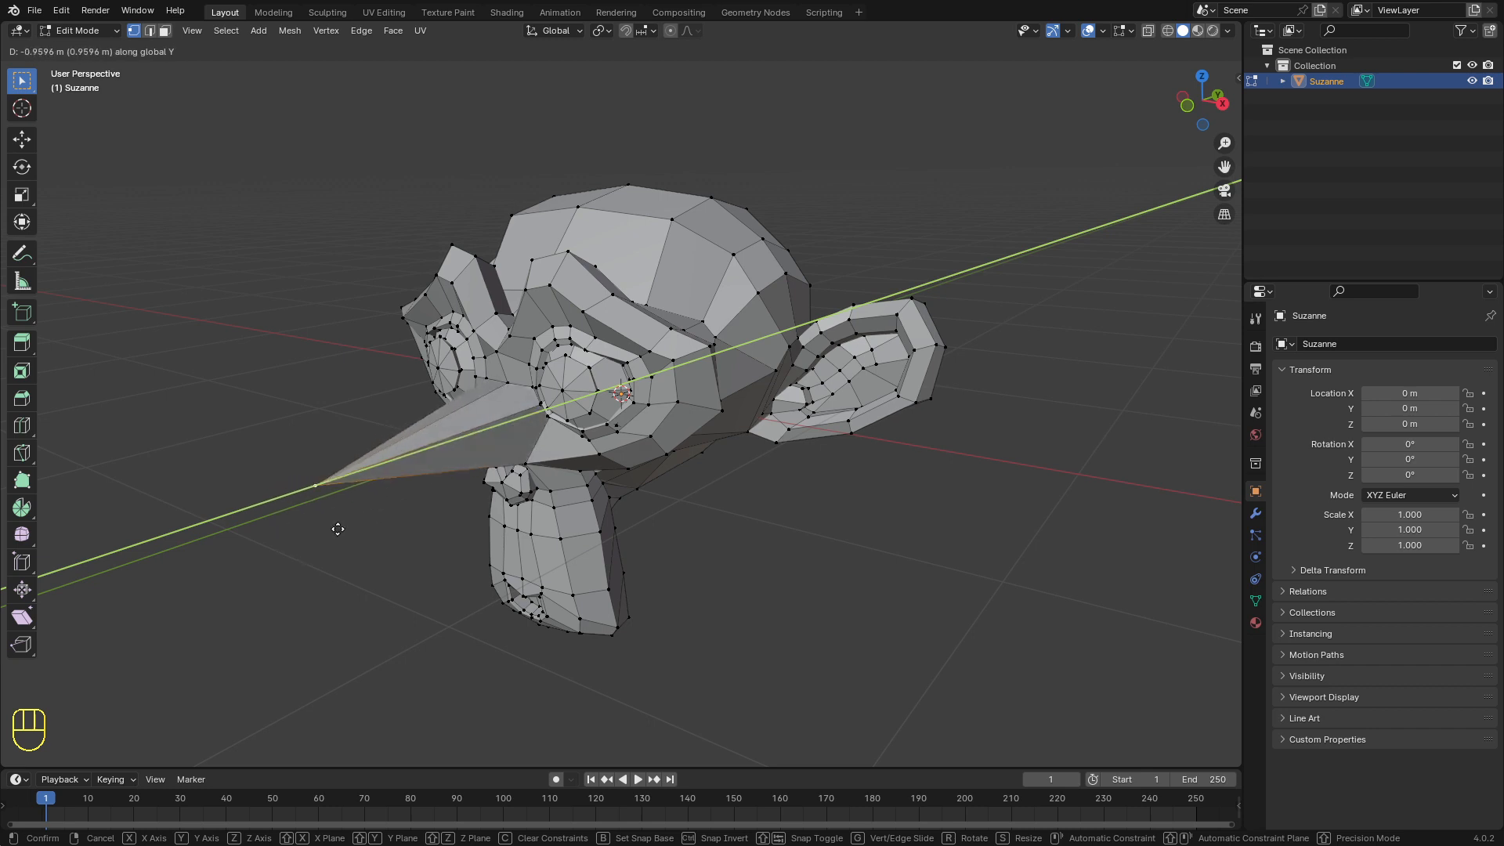
pyautogui.rightClick(509, 477)
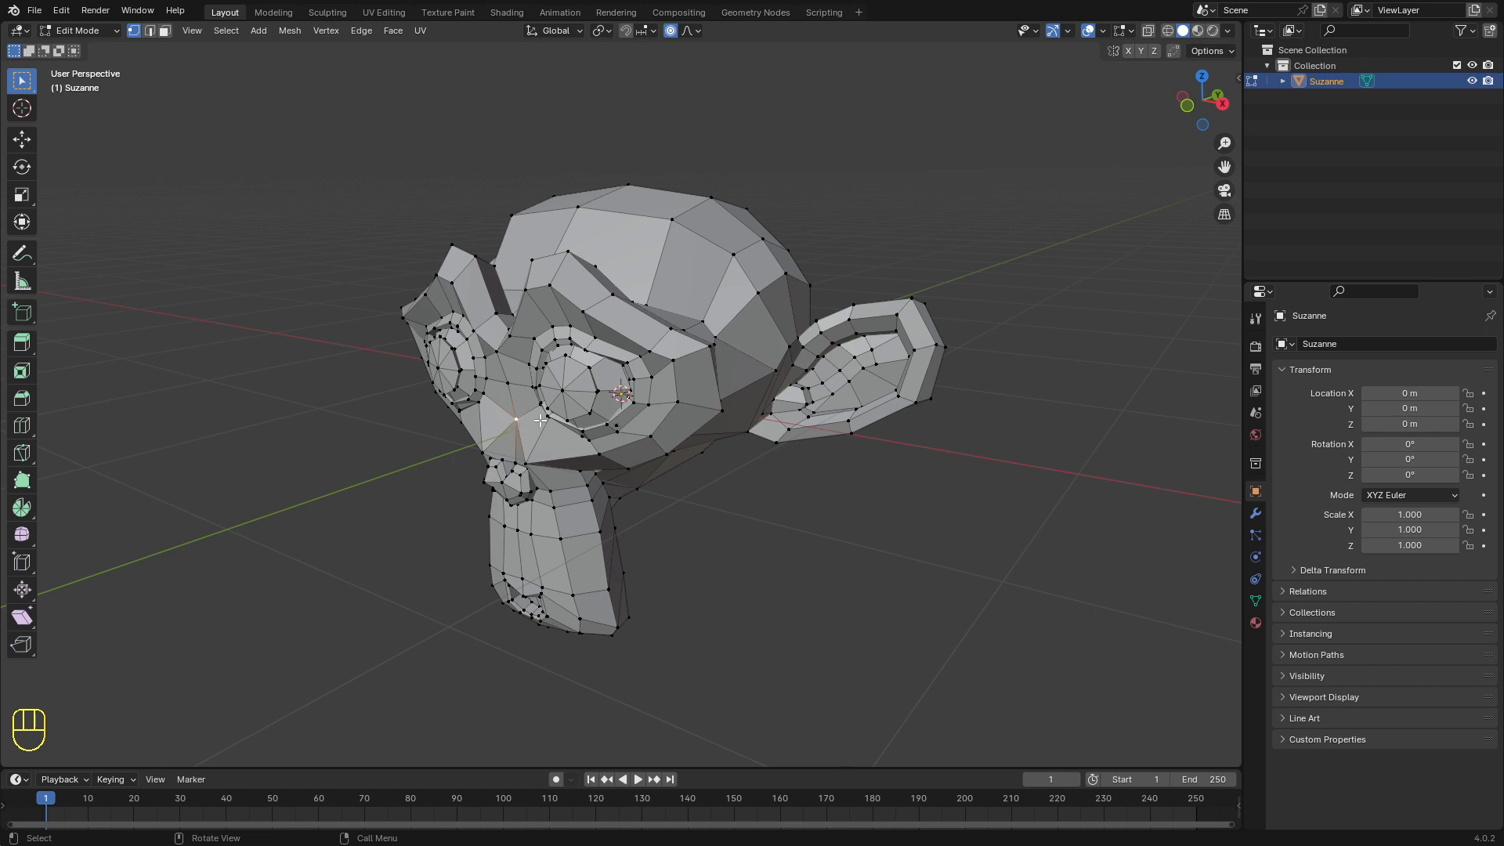
# Step: Try to move the nose vertex with proportional editing on, varying the influence size between about 0.32 m and 1 m
pyautogui.press('g')
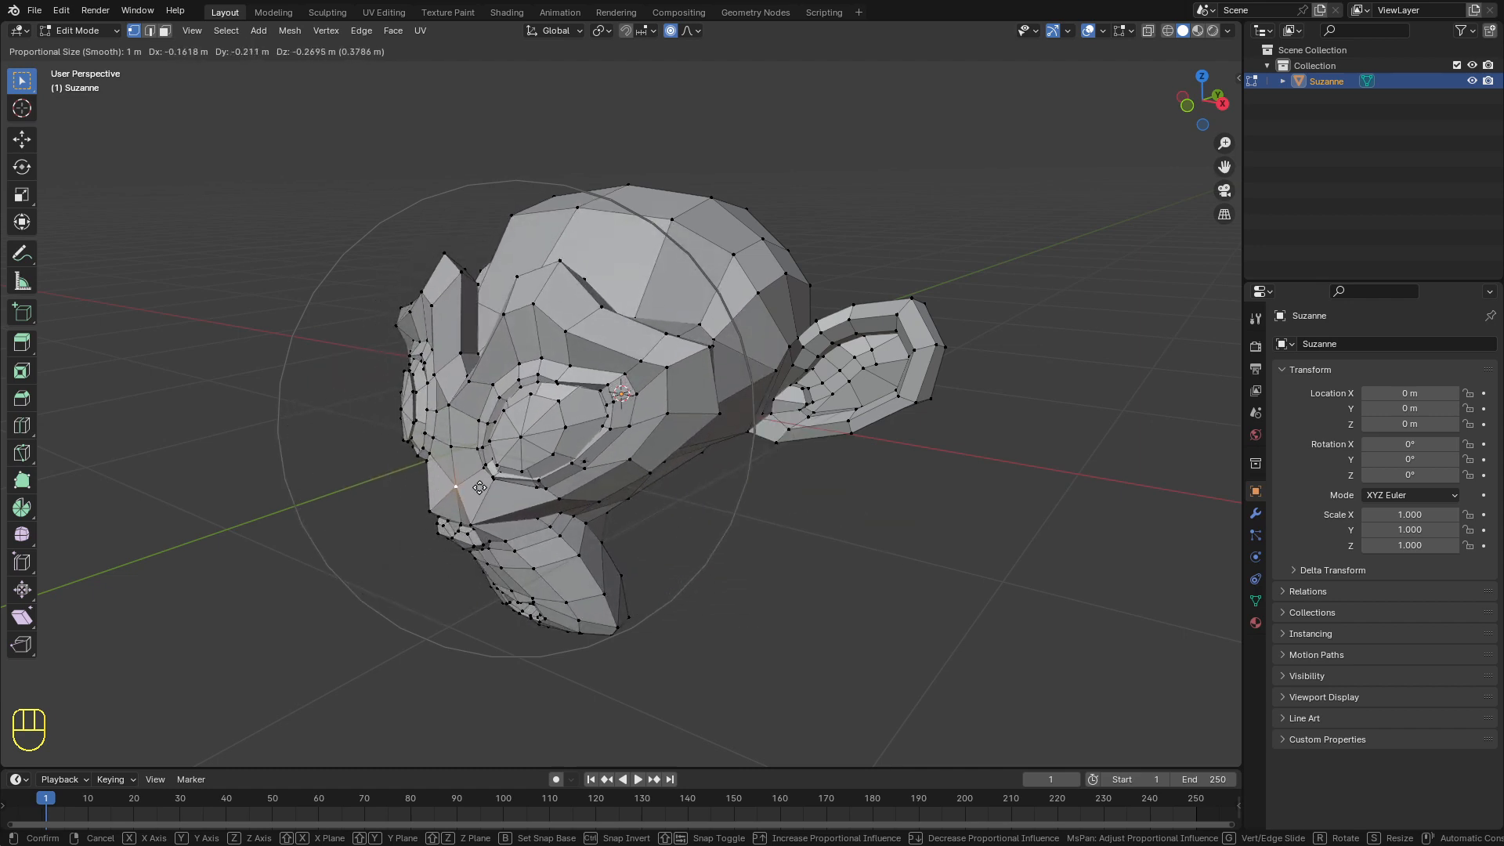
pyautogui.scroll(3, 479, 487)
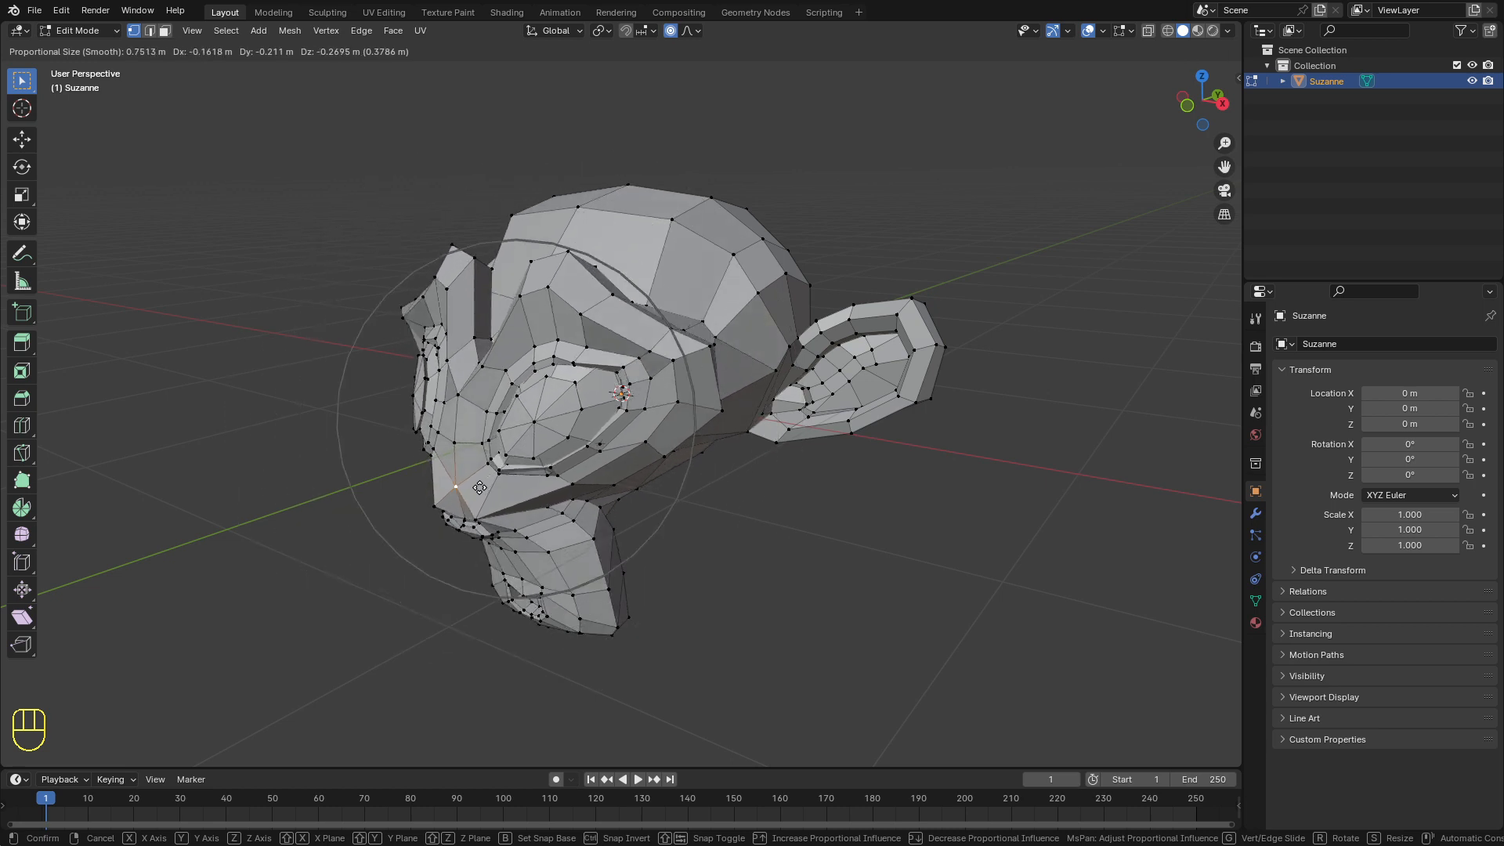
pyautogui.scroll(8, 480, 488)
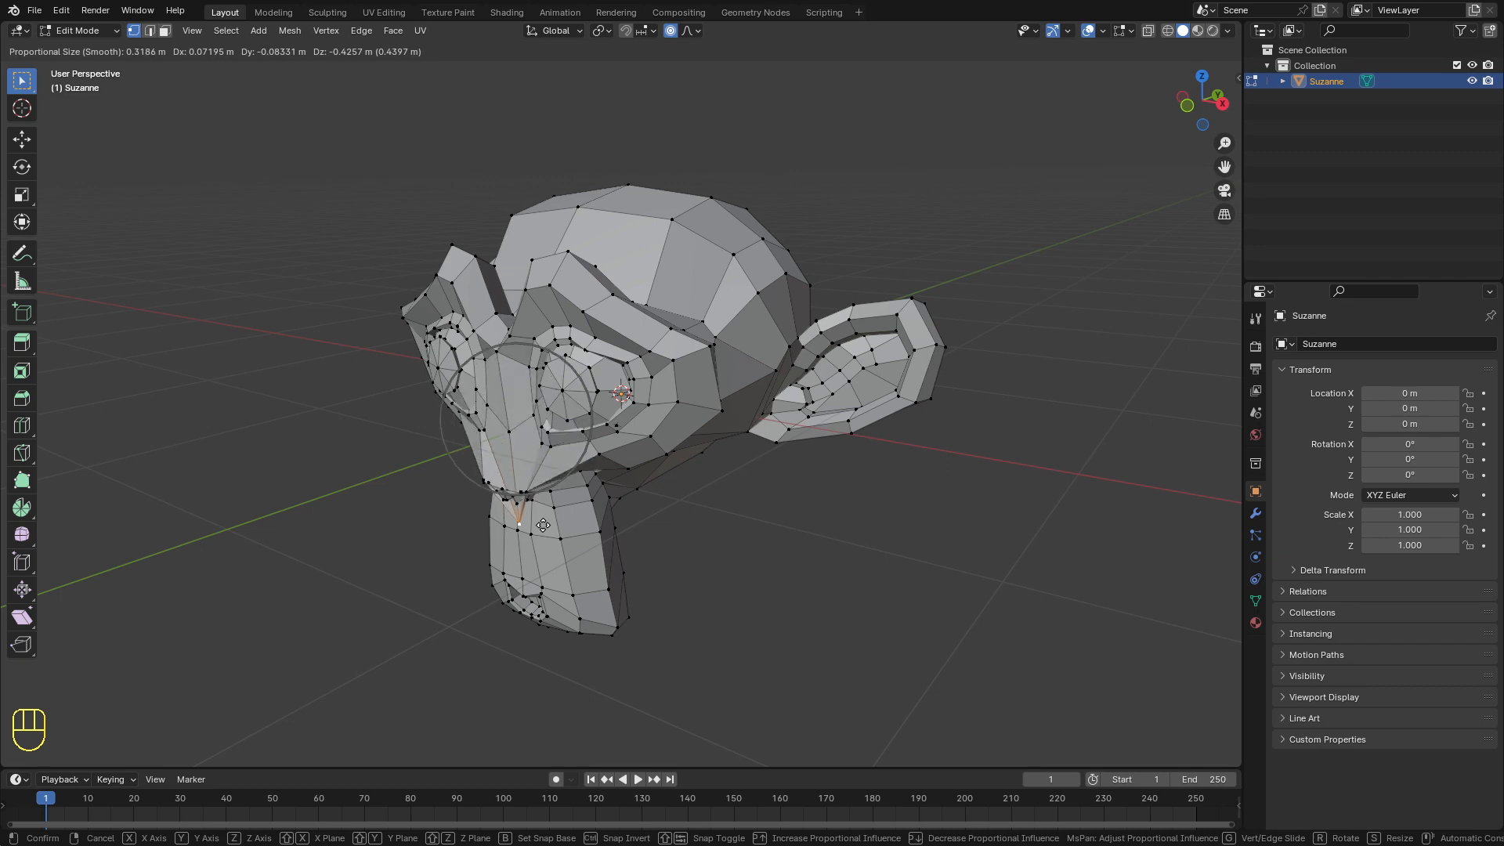
pyautogui.scroll(-9, 543, 524)
pyautogui.scroll(-1, 543, 524)
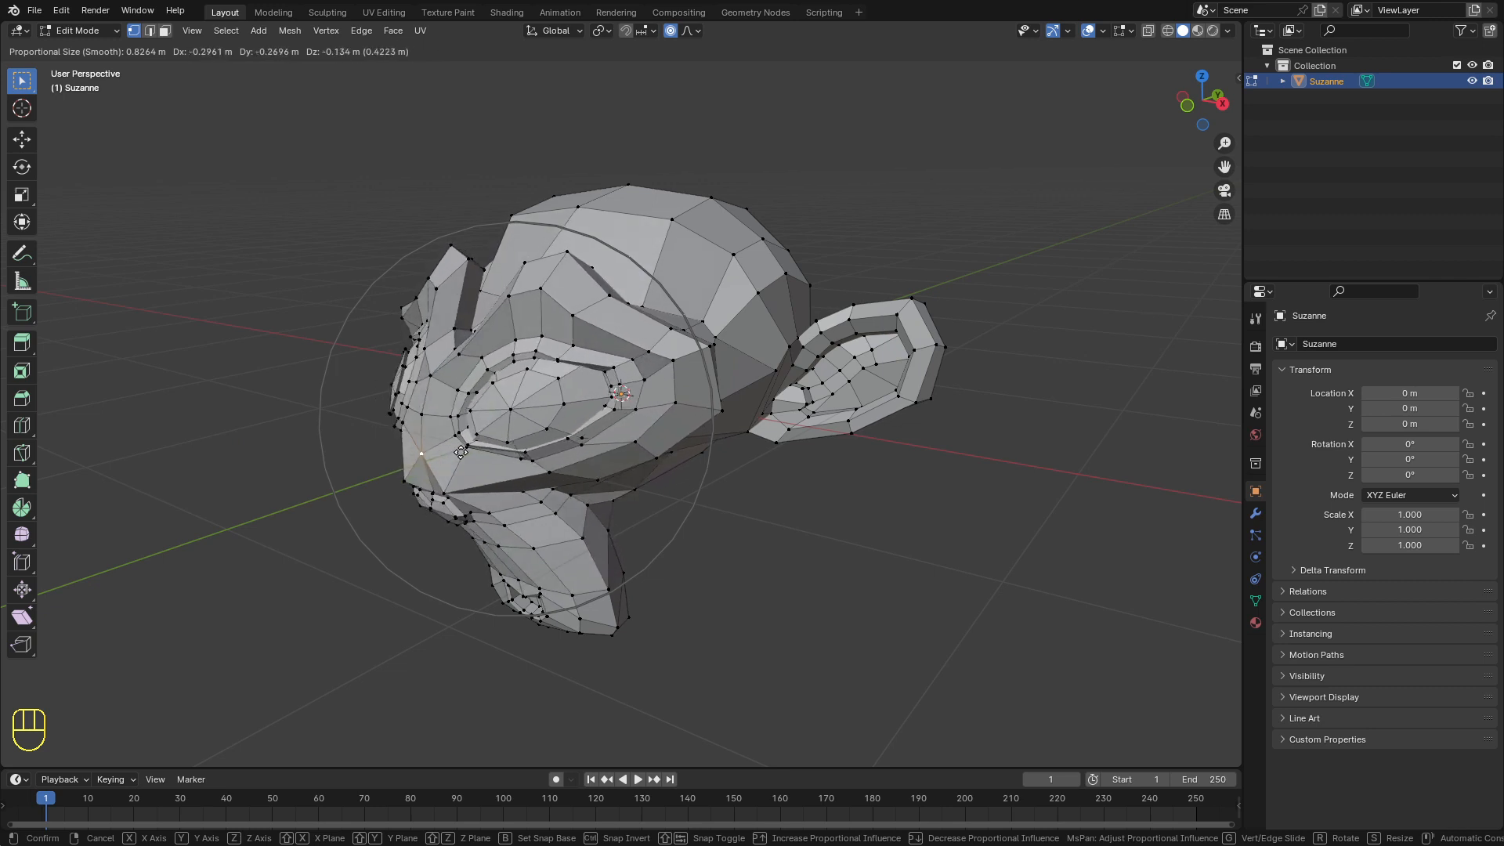
pyautogui.rightClick(515, 431)
# Step: Turn off proportional editing and try to move the nose vertex on its own
pyautogui.moveTo(515, 427); pyautogui.dragTo(425, 518, button='middle')
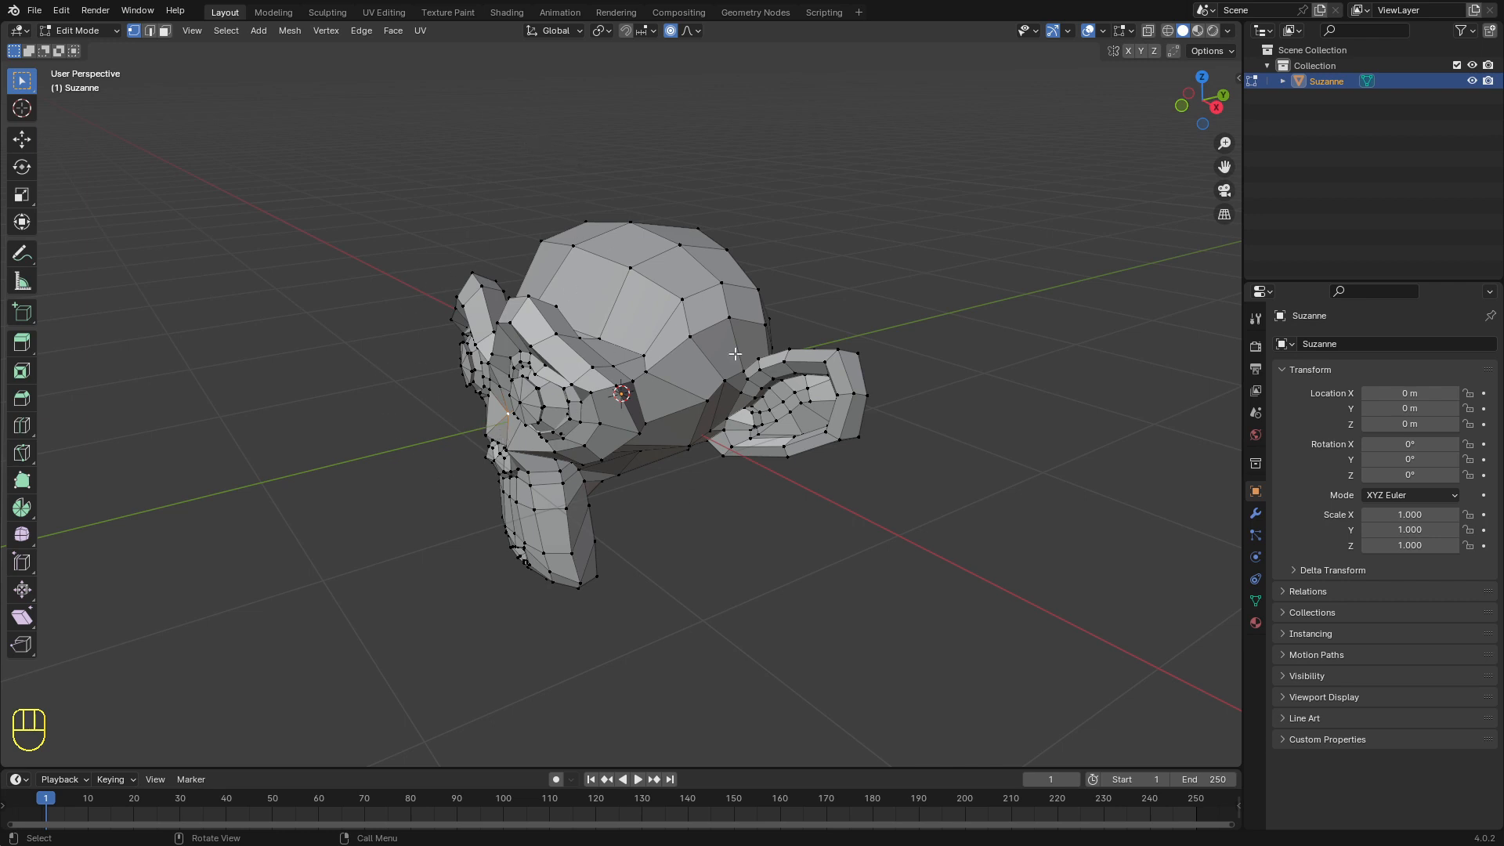
pyautogui.click(670, 31)
pyautogui.press('g')
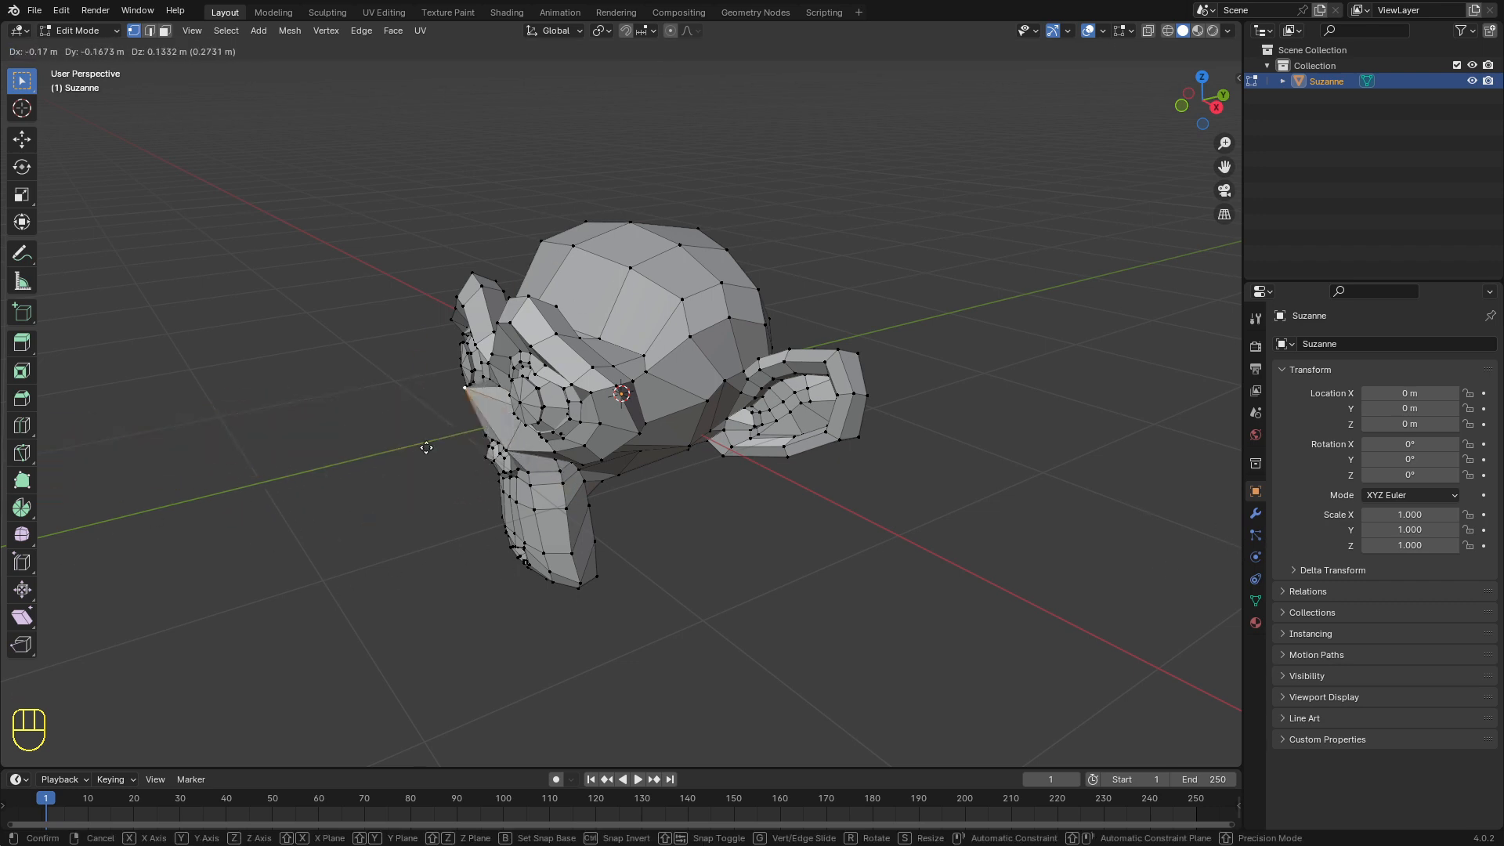
pyautogui.rightClick(401, 459)
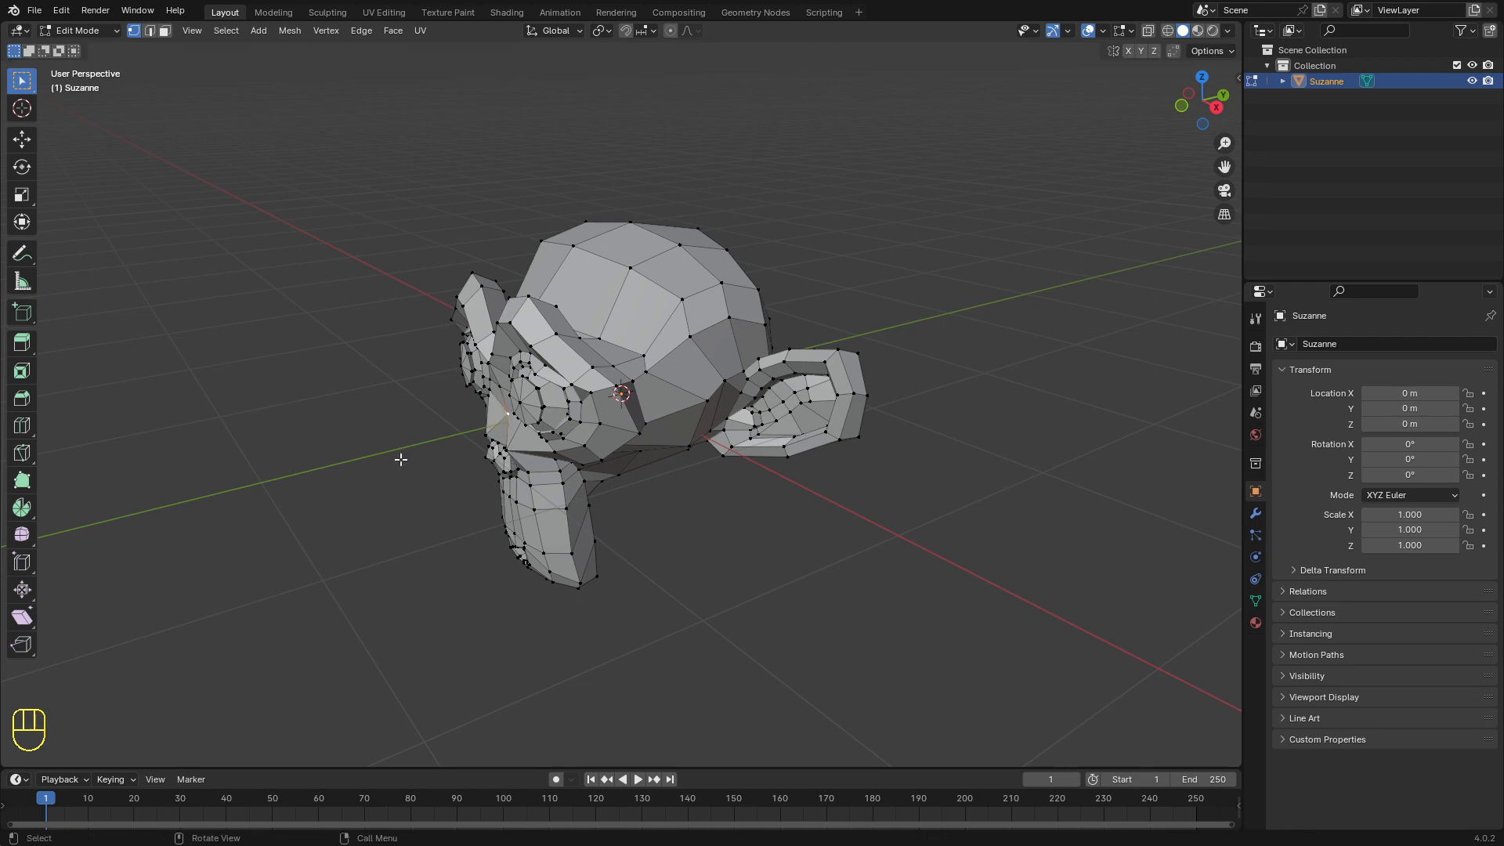
# Step: Turn proportional editing back on and switch to edge selection for the monkey's mesh
pyautogui.moveTo(362, 467); pyautogui.dragTo(423, 480, button='middle')
pyautogui.scroll(5, 423, 478)
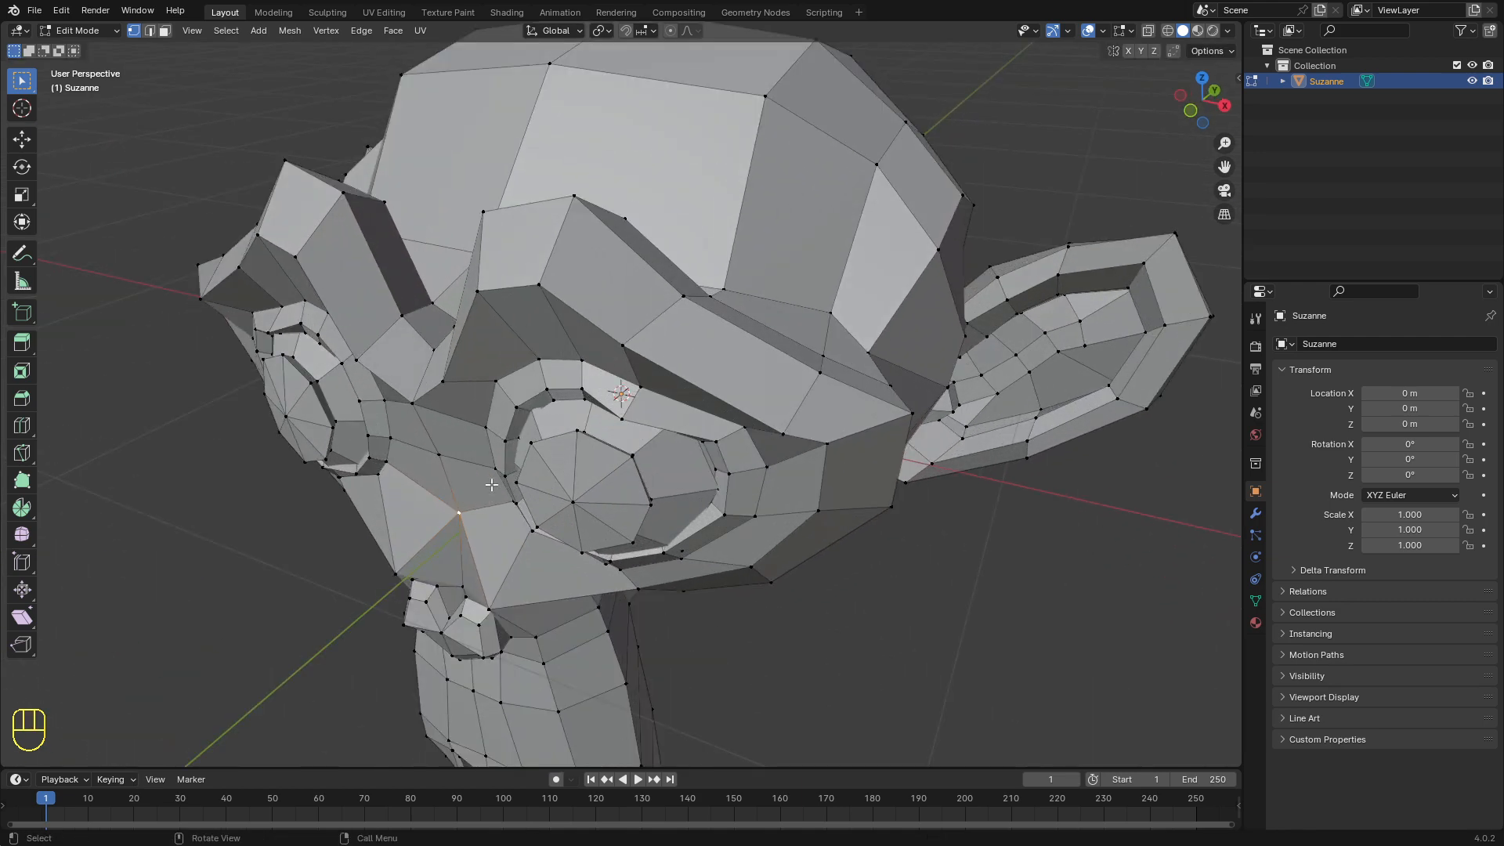
pyautogui.scroll(-2, 462, 495)
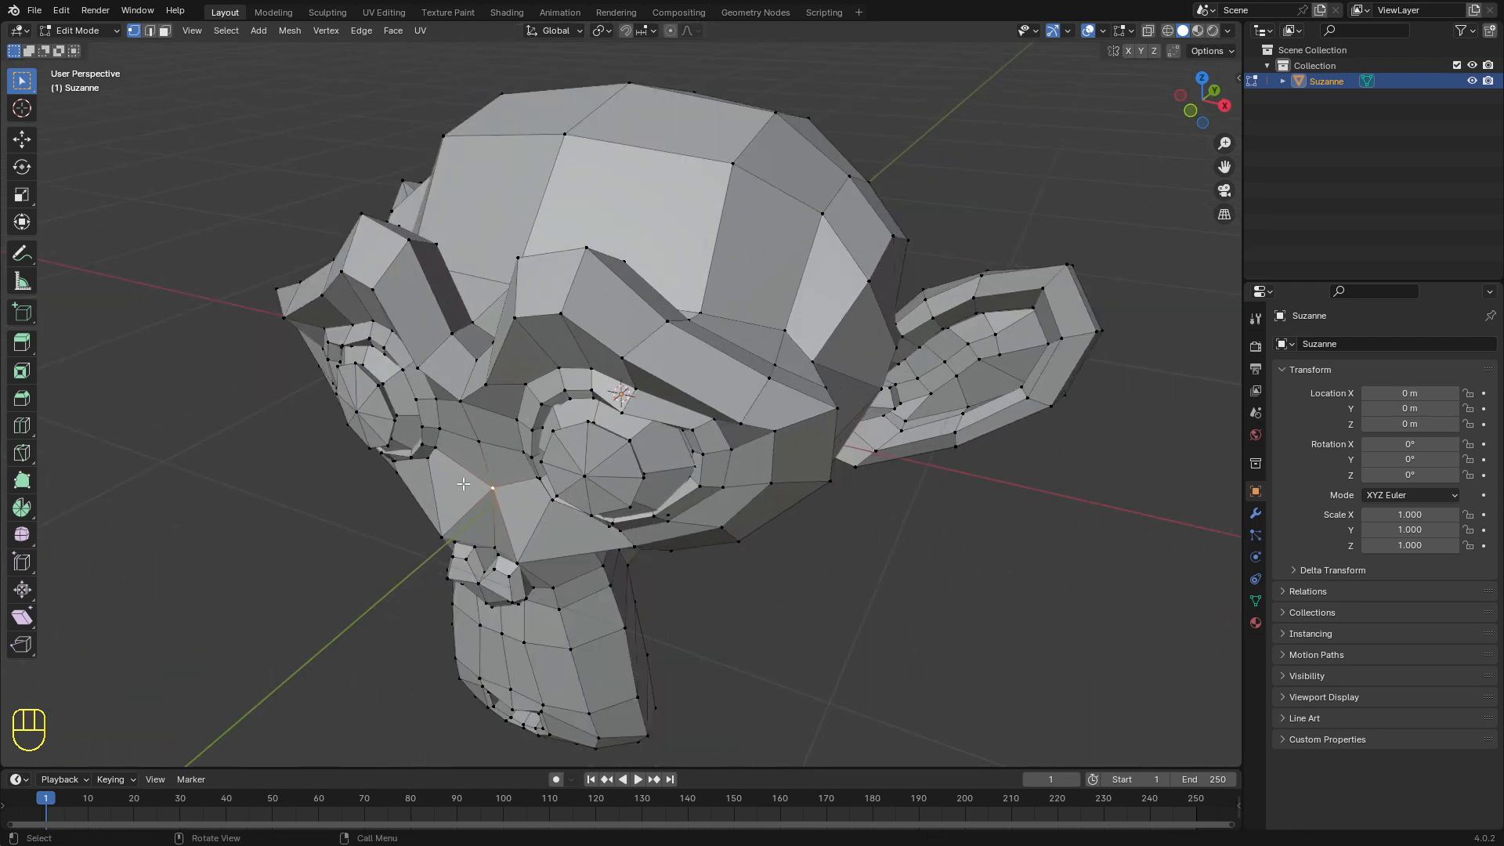
pyautogui.moveTo(464, 480); pyautogui.dragTo(475, 433, button='middle')
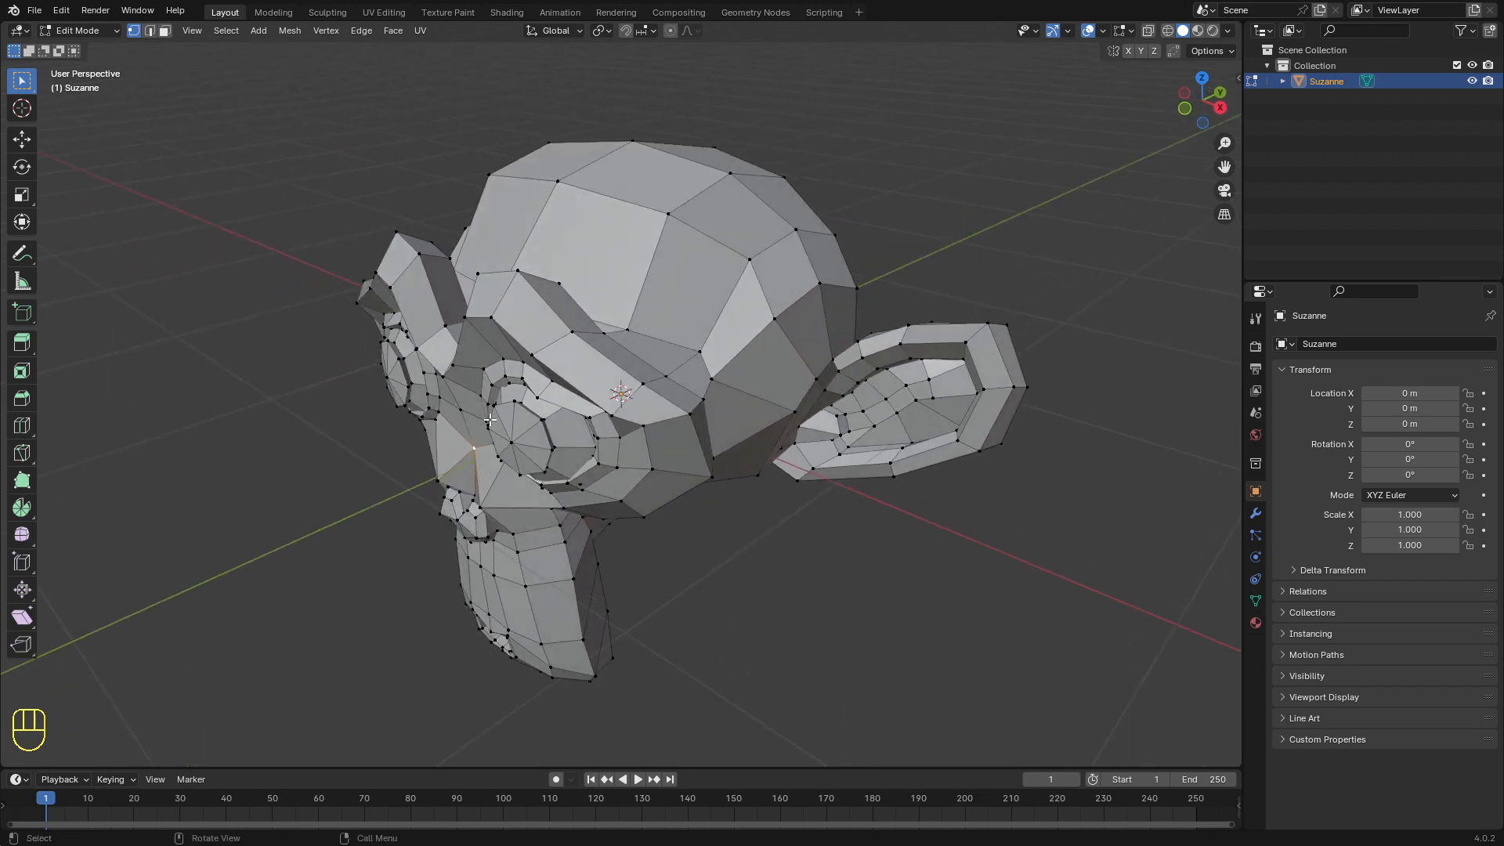
pyautogui.click(670, 31)
pyautogui.press('2')
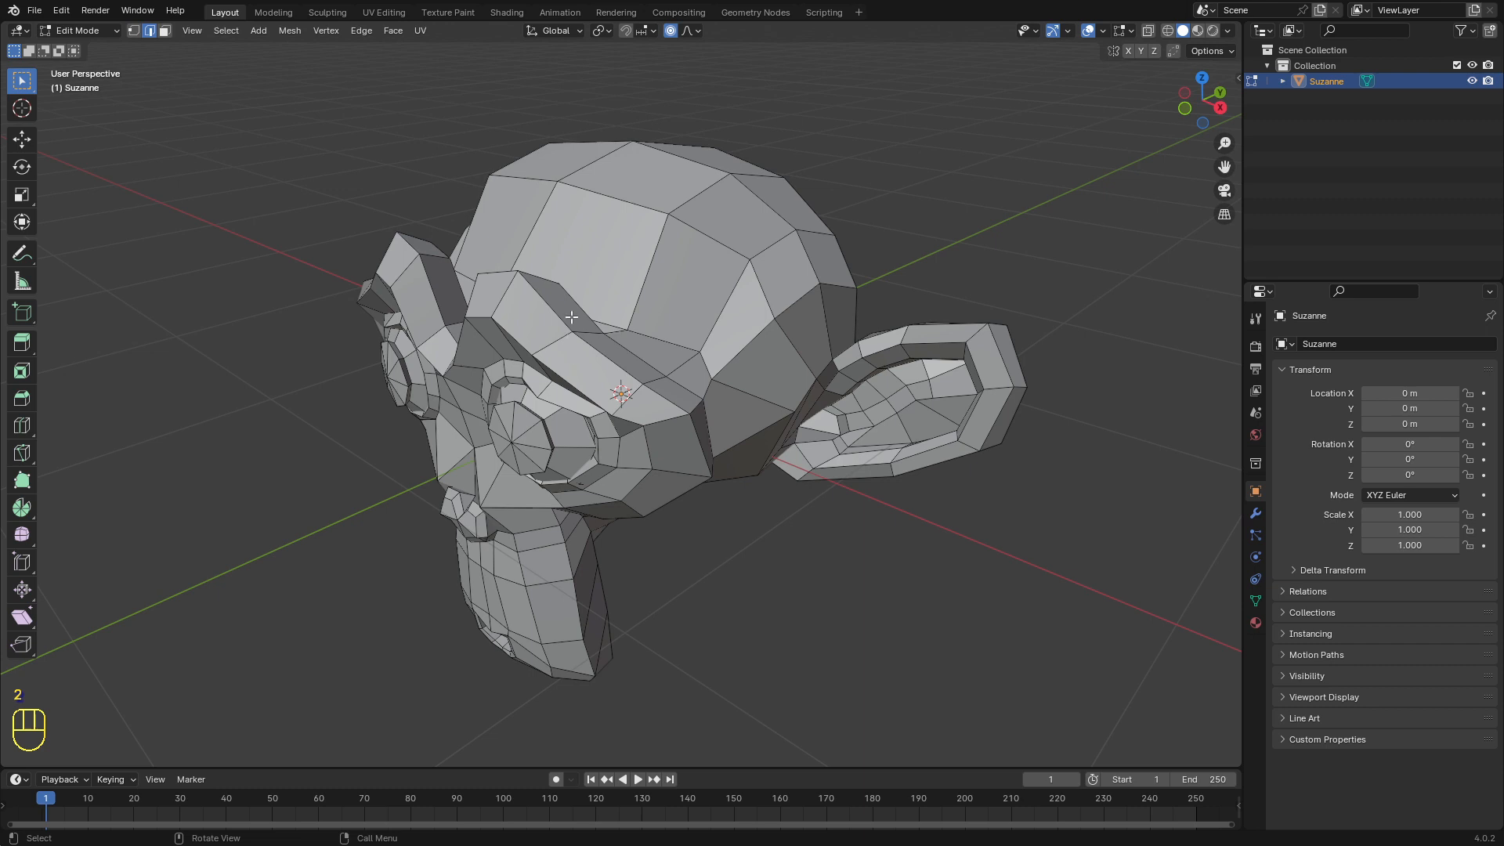
# Step: Raise the edge at the top of the monkey's forehead about 0.14 m, with the proportional influence size reduced to about 0.32 m
pyautogui.click(621, 202)
pyautogui.press('g')
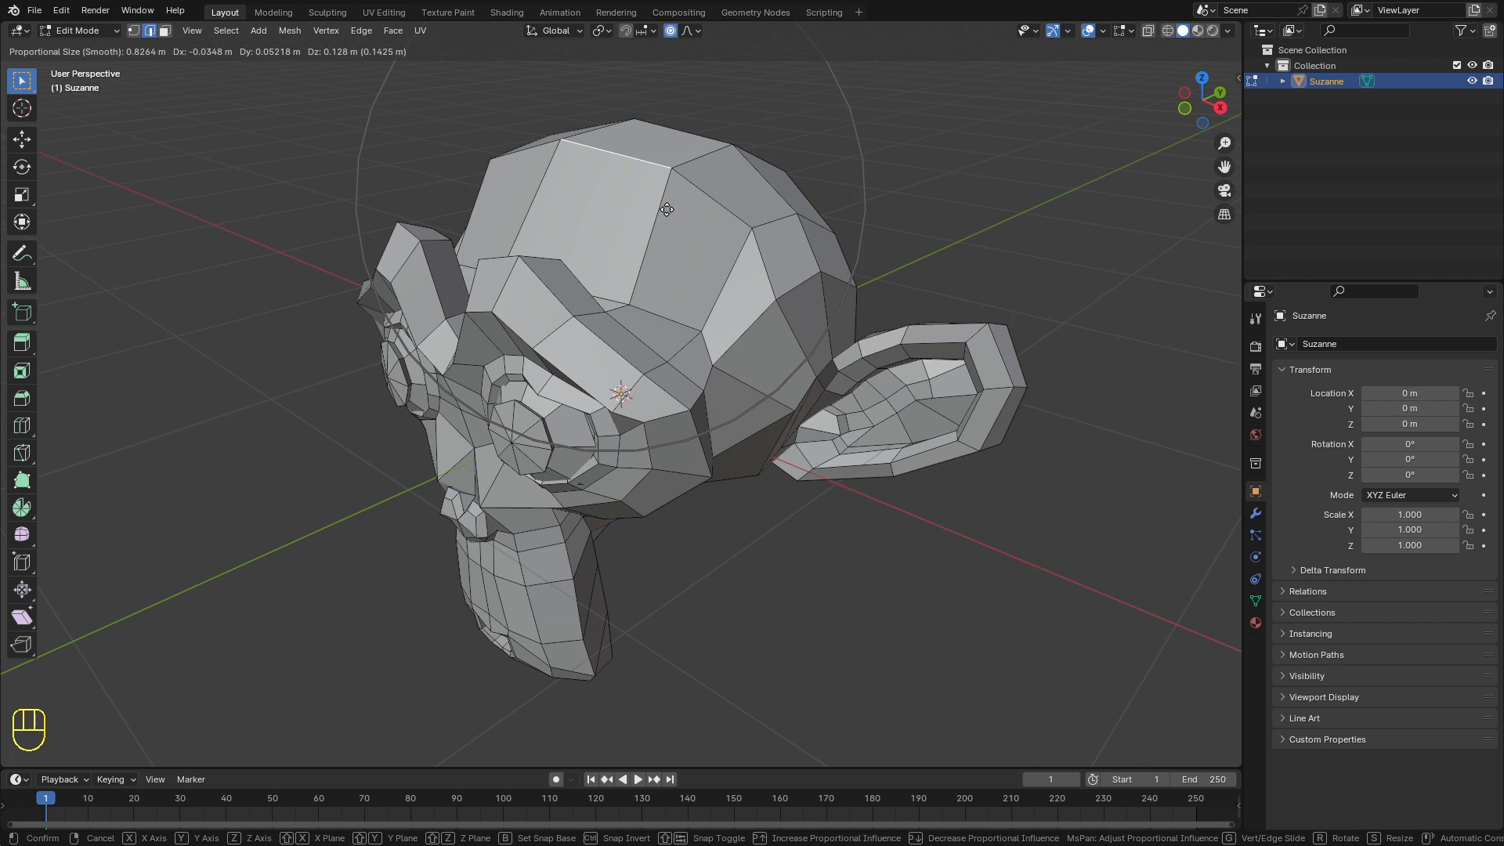
pyautogui.scroll(1, 667, 210)
pyautogui.scroll(9, 667, 209)
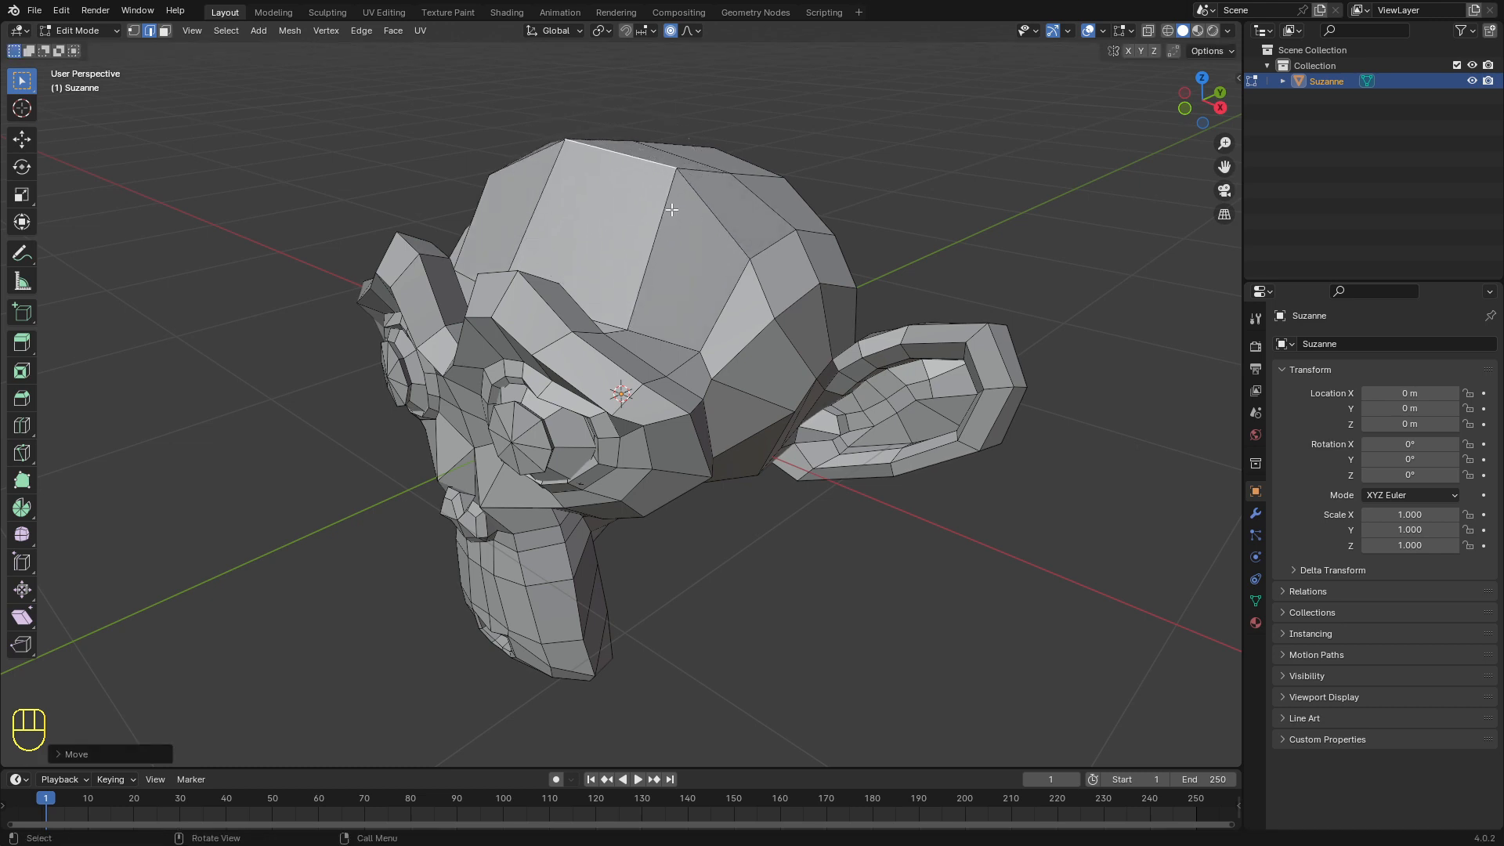
# Step: Rotate the raised forehead edge with proportional editing, trying influence sizes between about 0.20 and 0.68
pyautogui.scroll(-1, 671, 210)
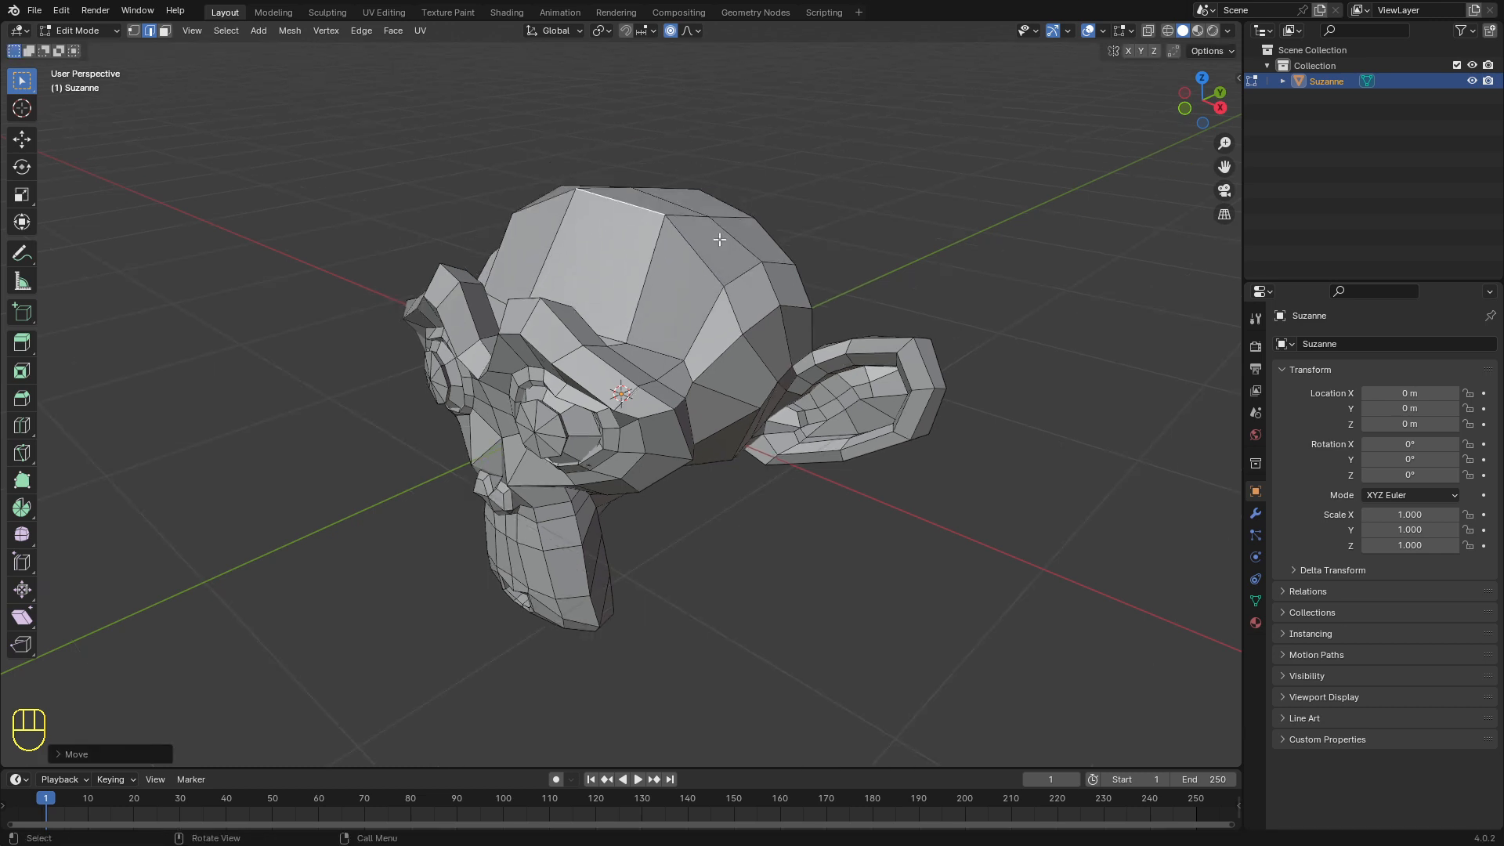
pyautogui.press('r')
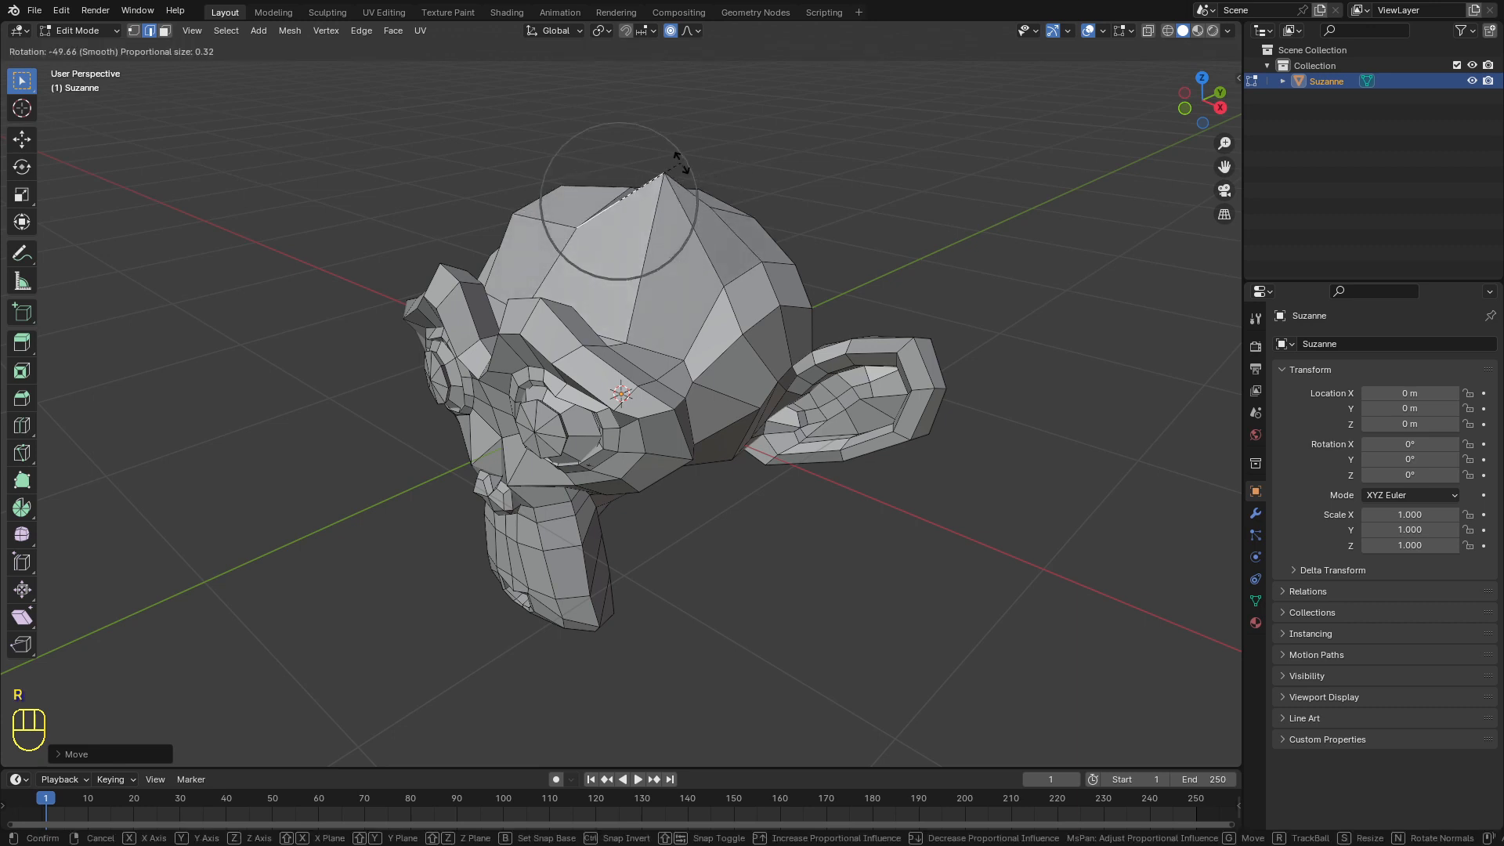
pyautogui.scroll(5, 715, 230)
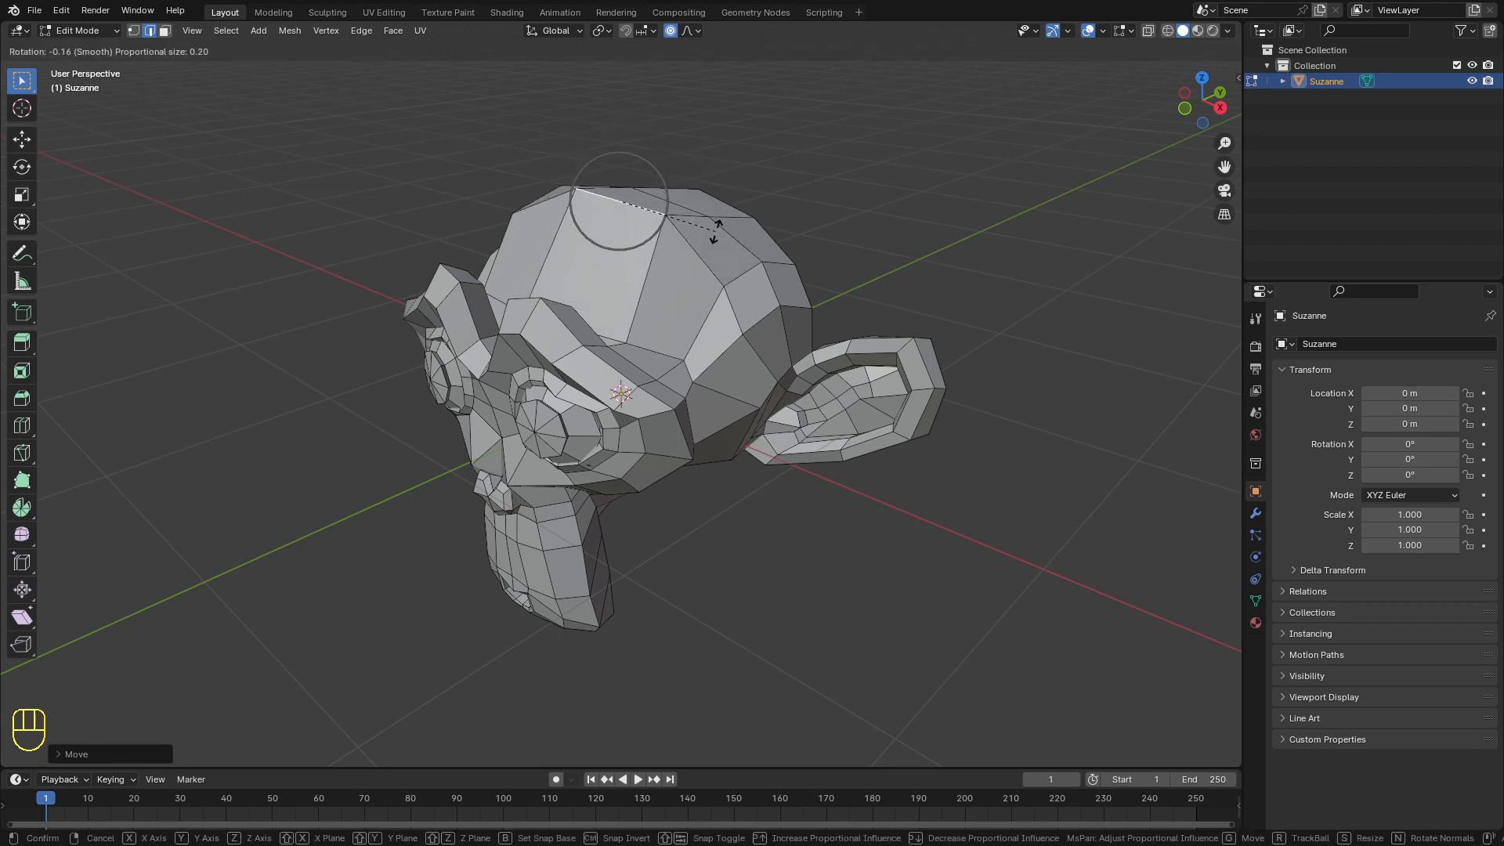
pyautogui.scroll(-13, 715, 229)
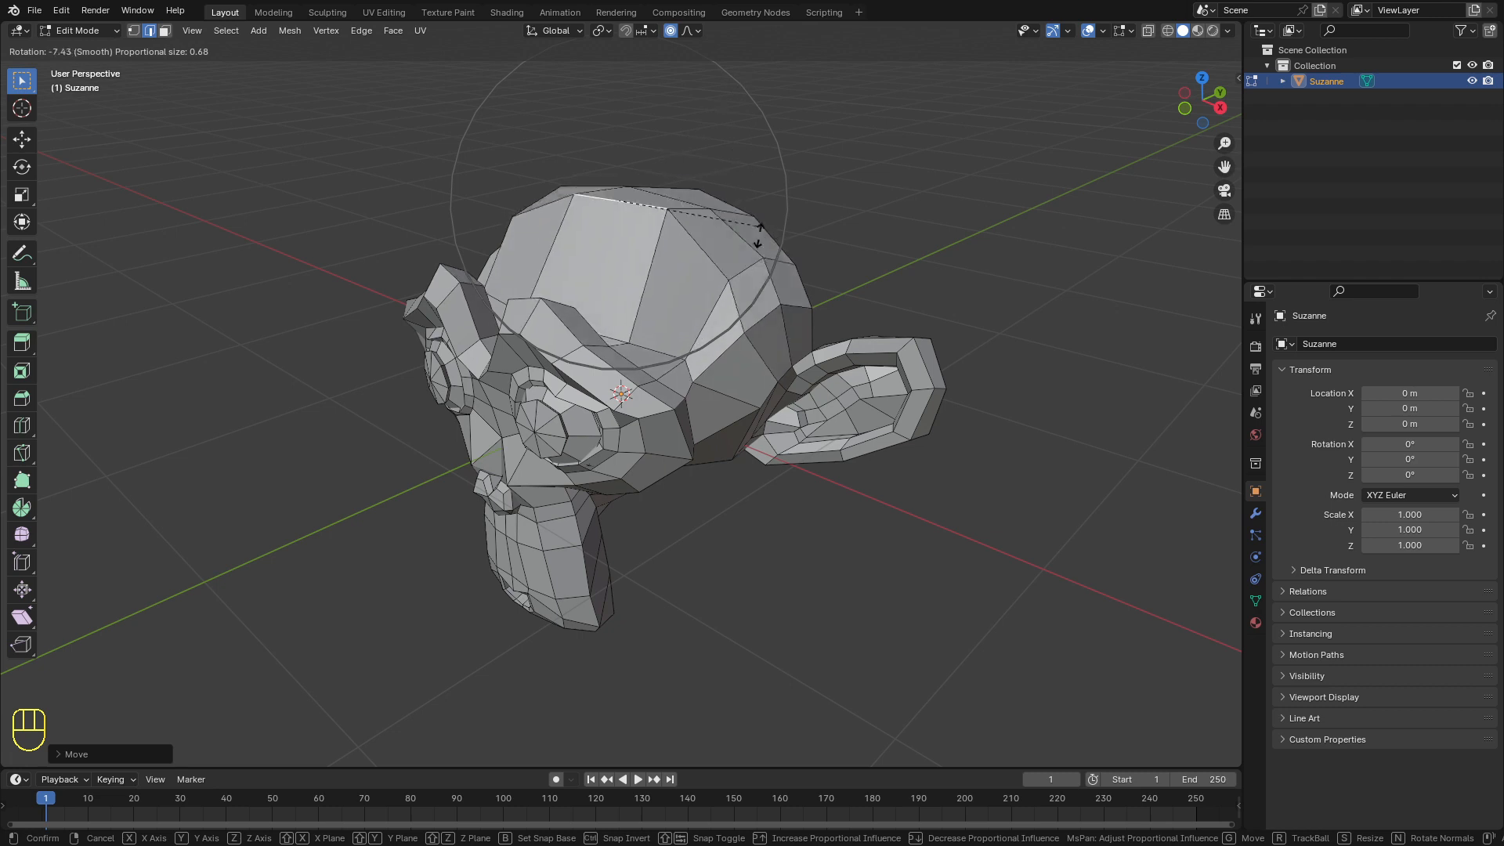
pyautogui.click(786, 378)
pyautogui.hotkey('ctrl', 'z')
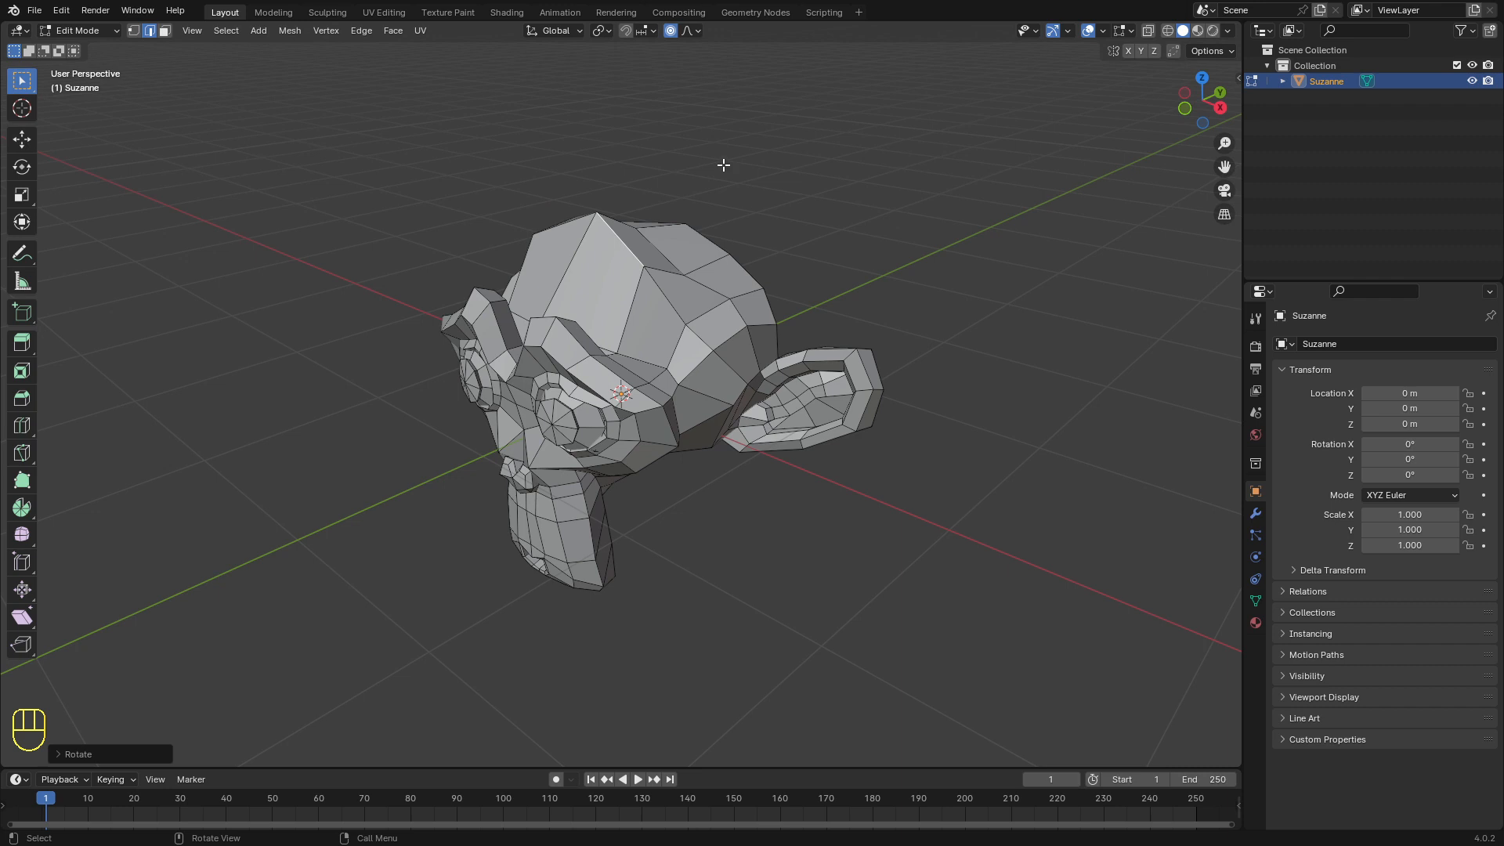
# Step: Toggle proportional editing off and on again, and return the monkey to Object Mode
pyautogui.press('o')
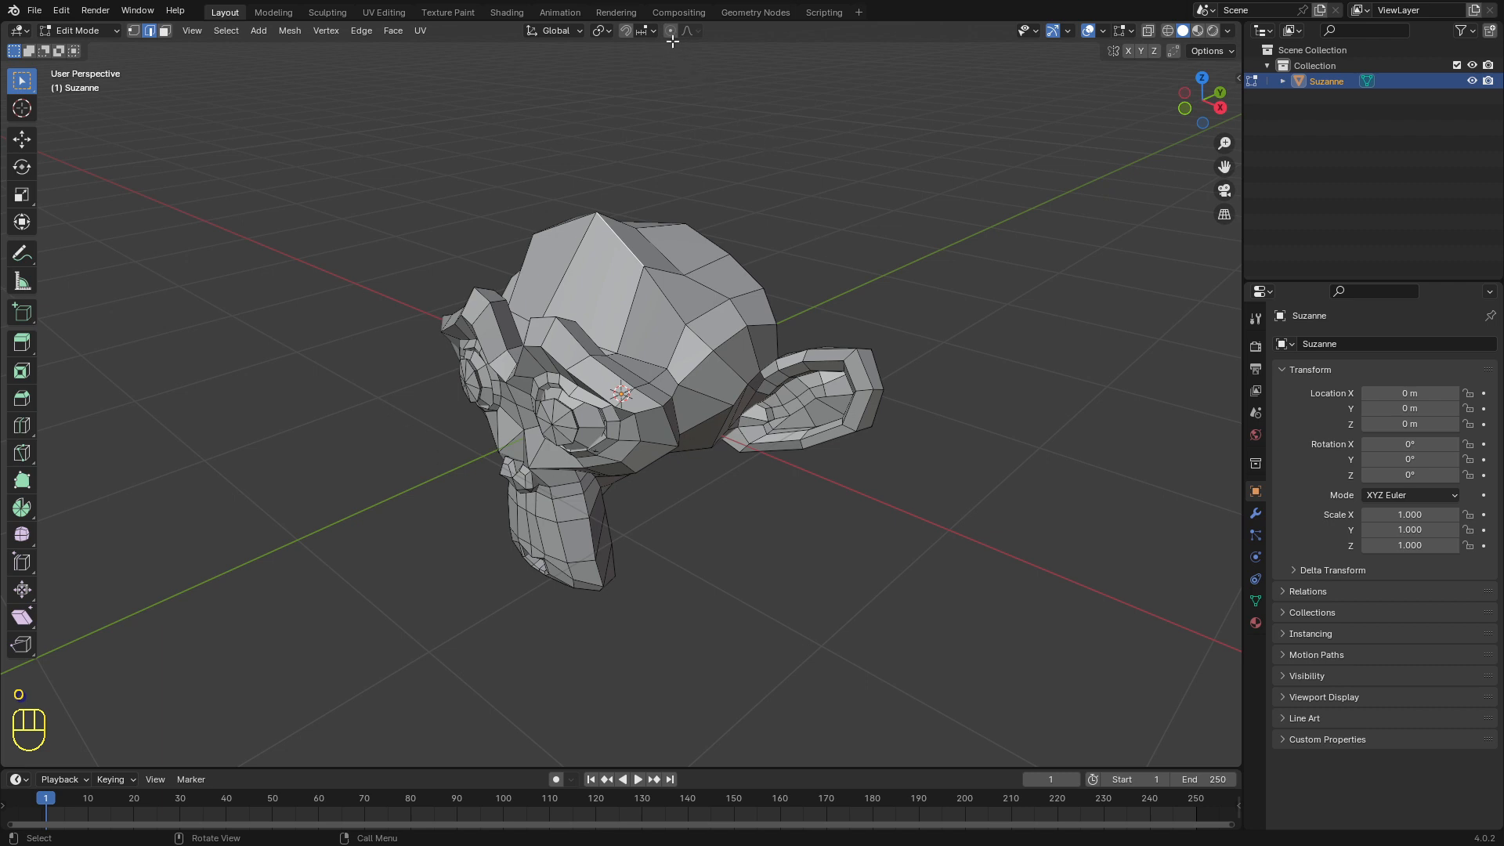
pyautogui.press('o')
pyautogui.press('Tab')
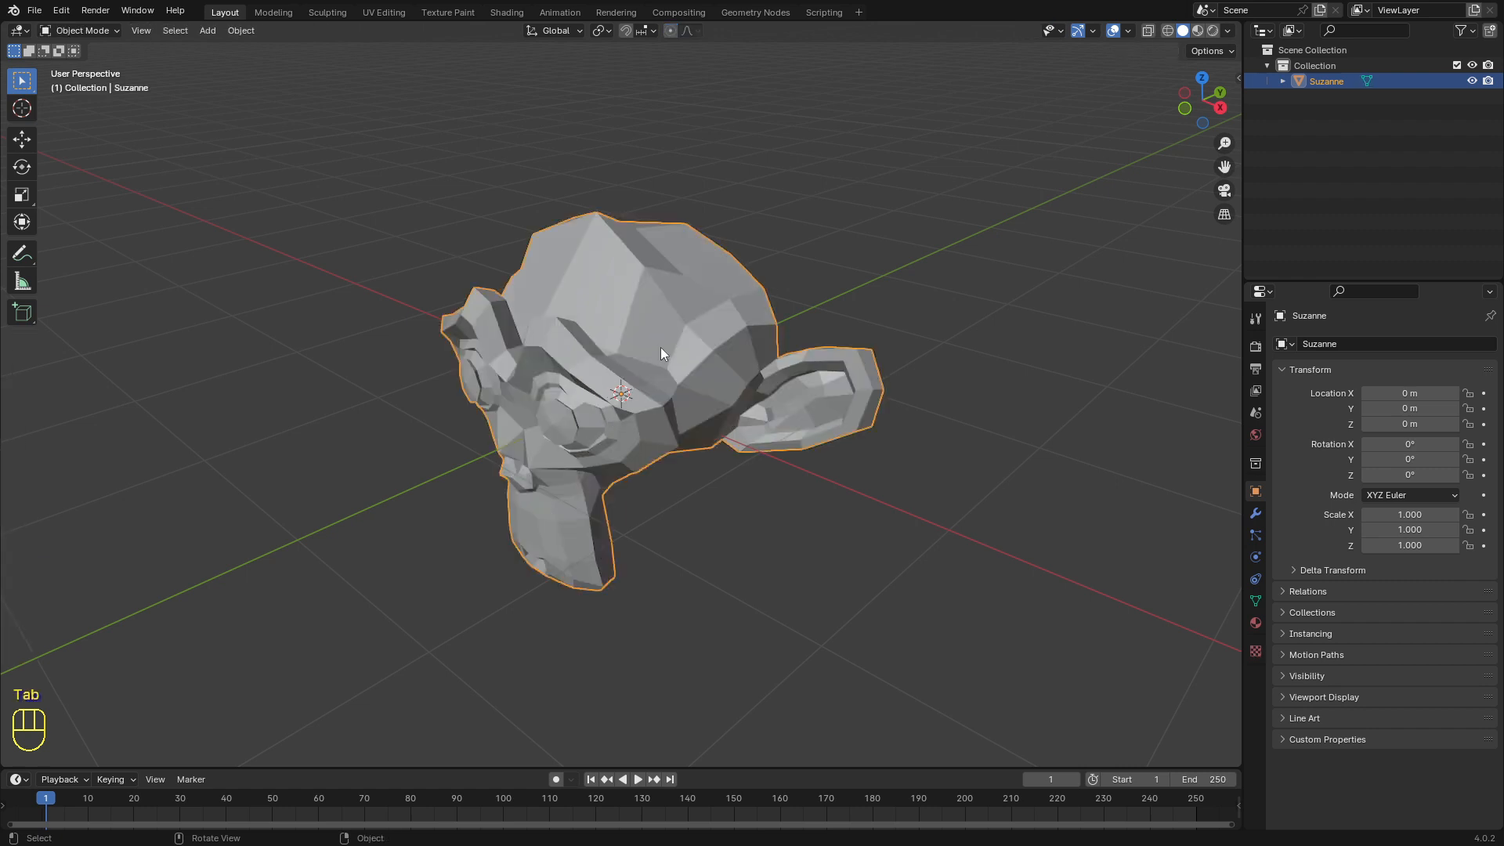
# Step: Delete the monkey object so the scene is empty
pyautogui.moveTo(660, 346); pyautogui.dragTo(534, 437, button='right')
pyautogui.press('x')
pyautogui.click(590, 352)
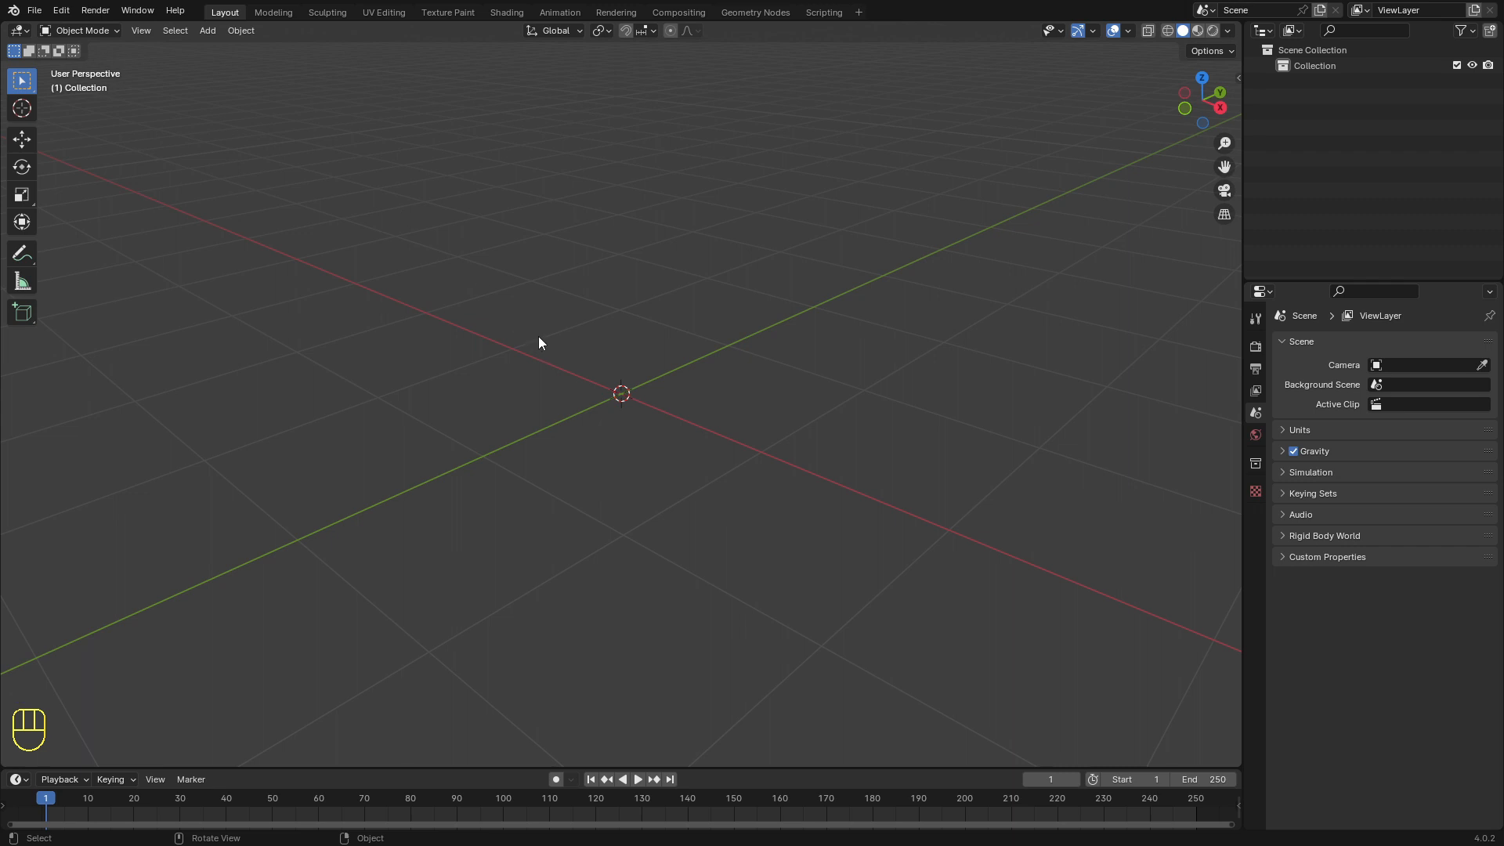
# Step: Add a UV sphere, enter Edit Mode with vertex selection and select the sphere's top pole vertex
pyautogui.click(209, 35)
pyautogui.moveTo(228, 50)
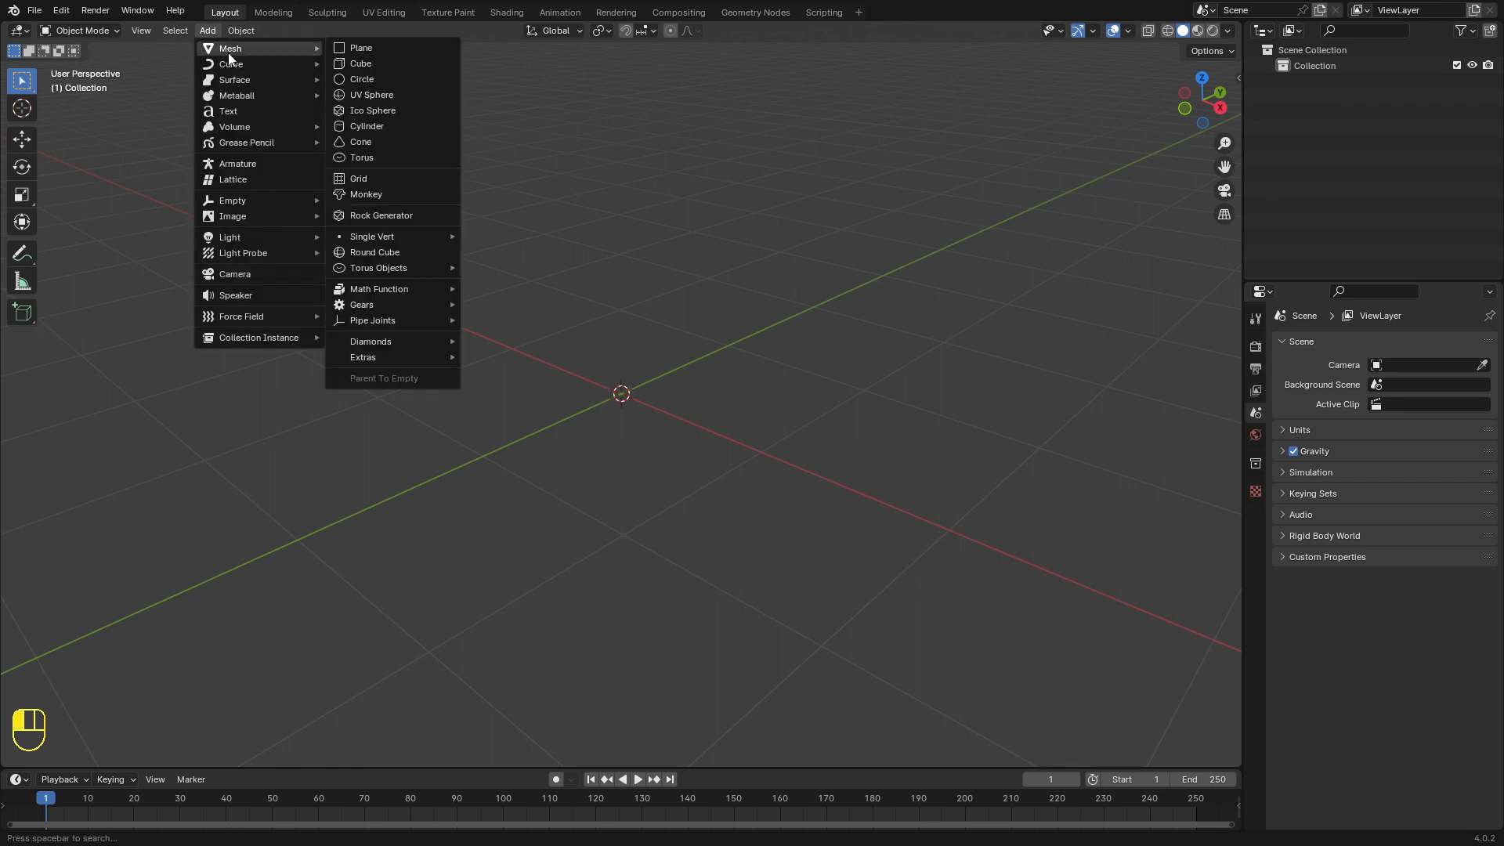
pyautogui.click(383, 97)
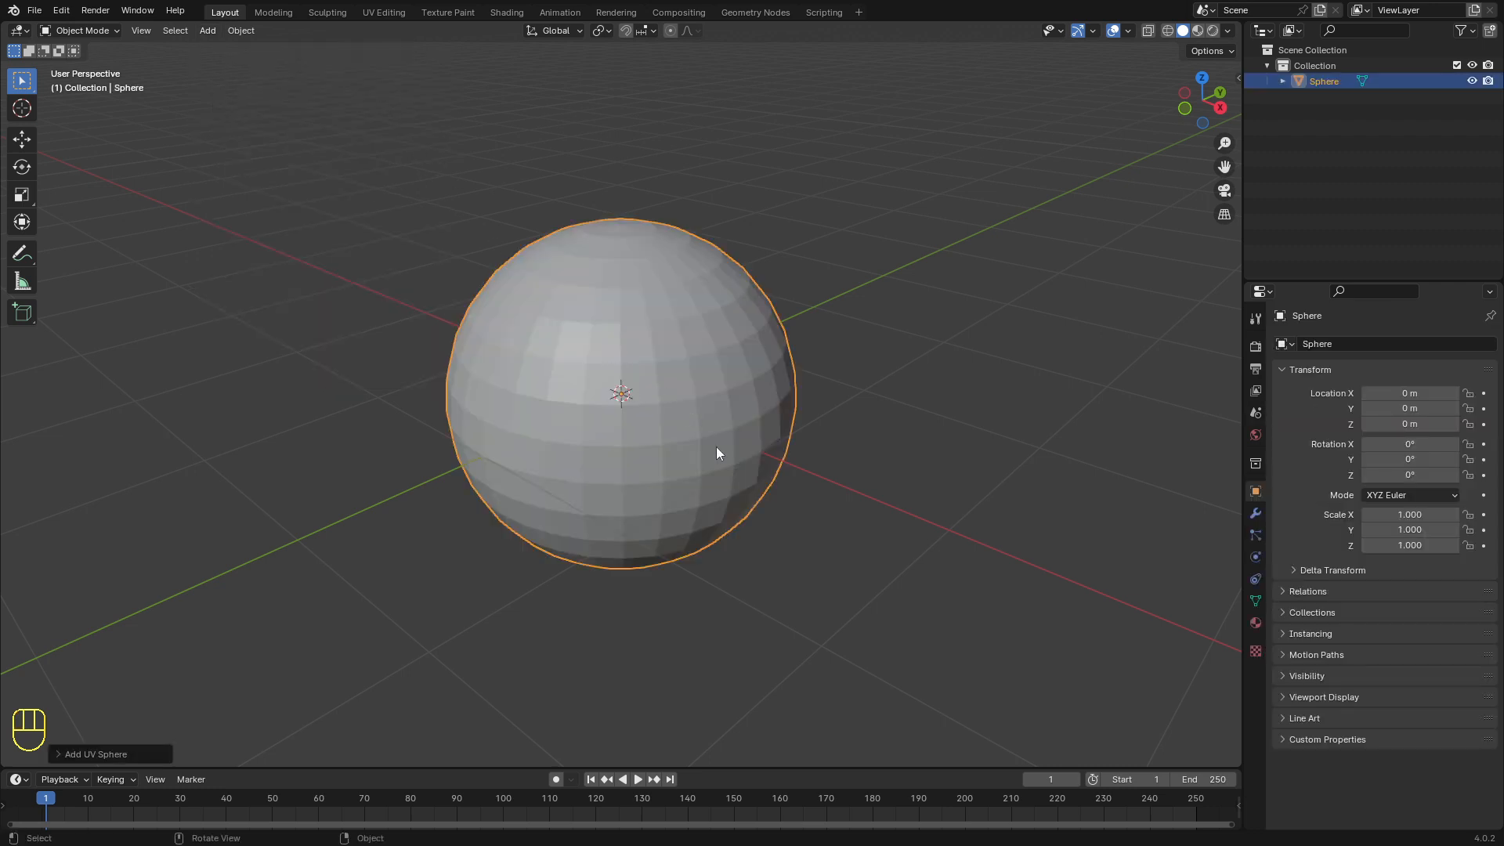
pyautogui.press('Tab')
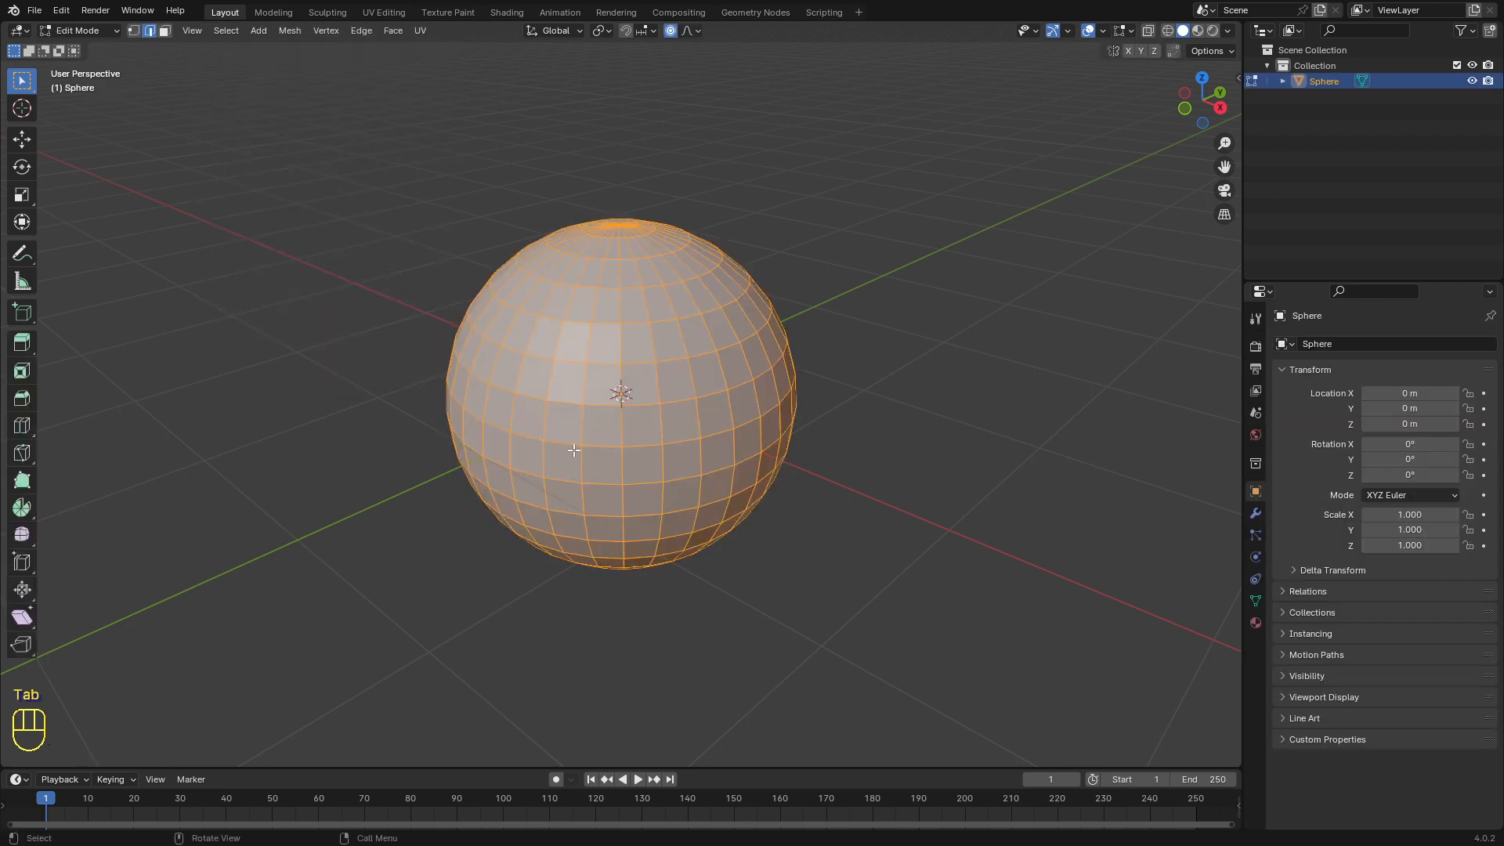
pyautogui.moveTo(573, 450); pyautogui.dragTo(611, 377, button='middle')
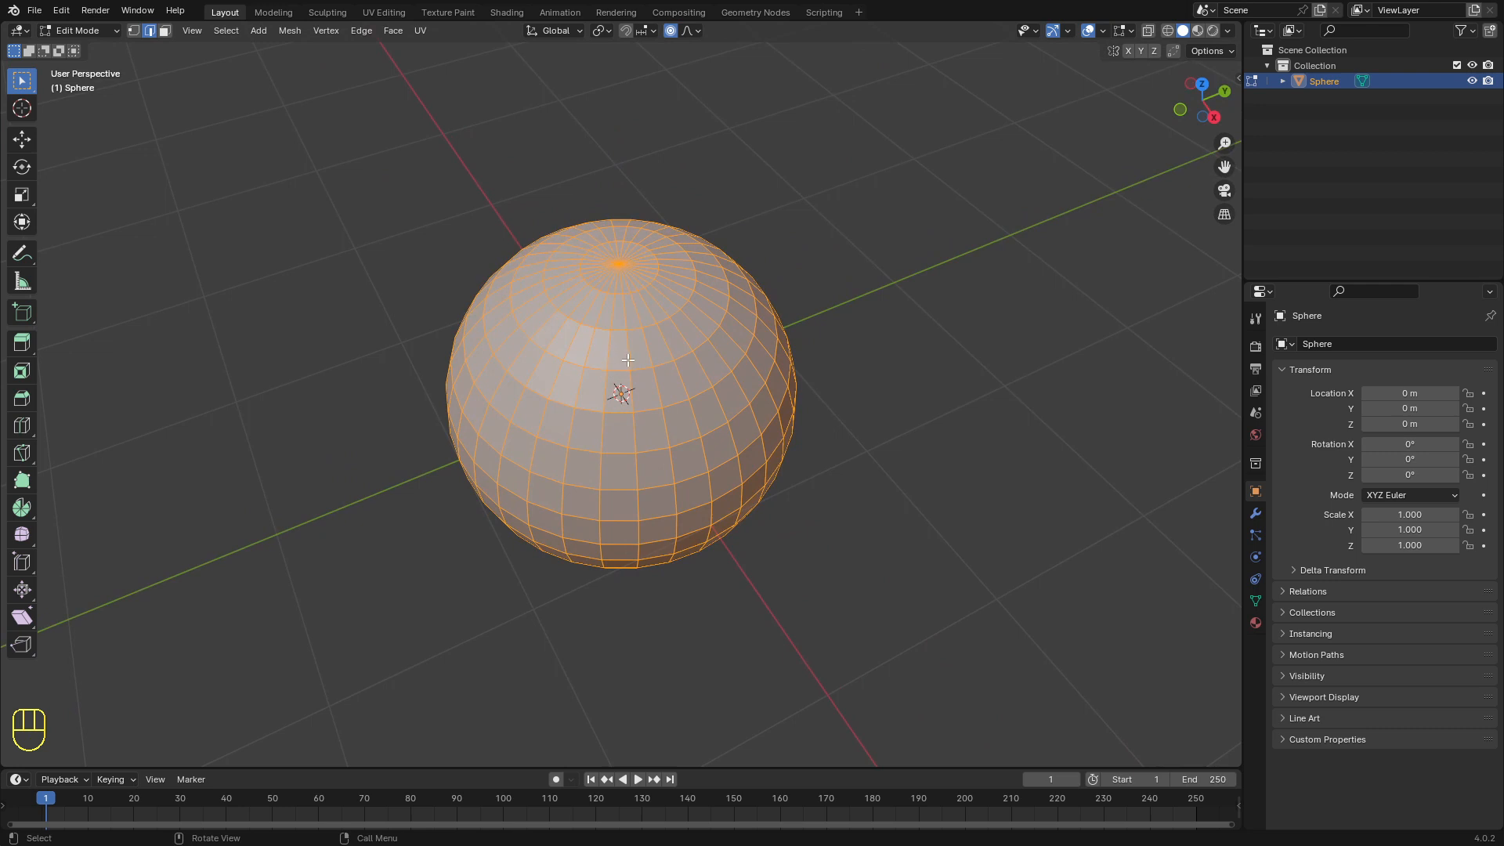
pyautogui.press('1')
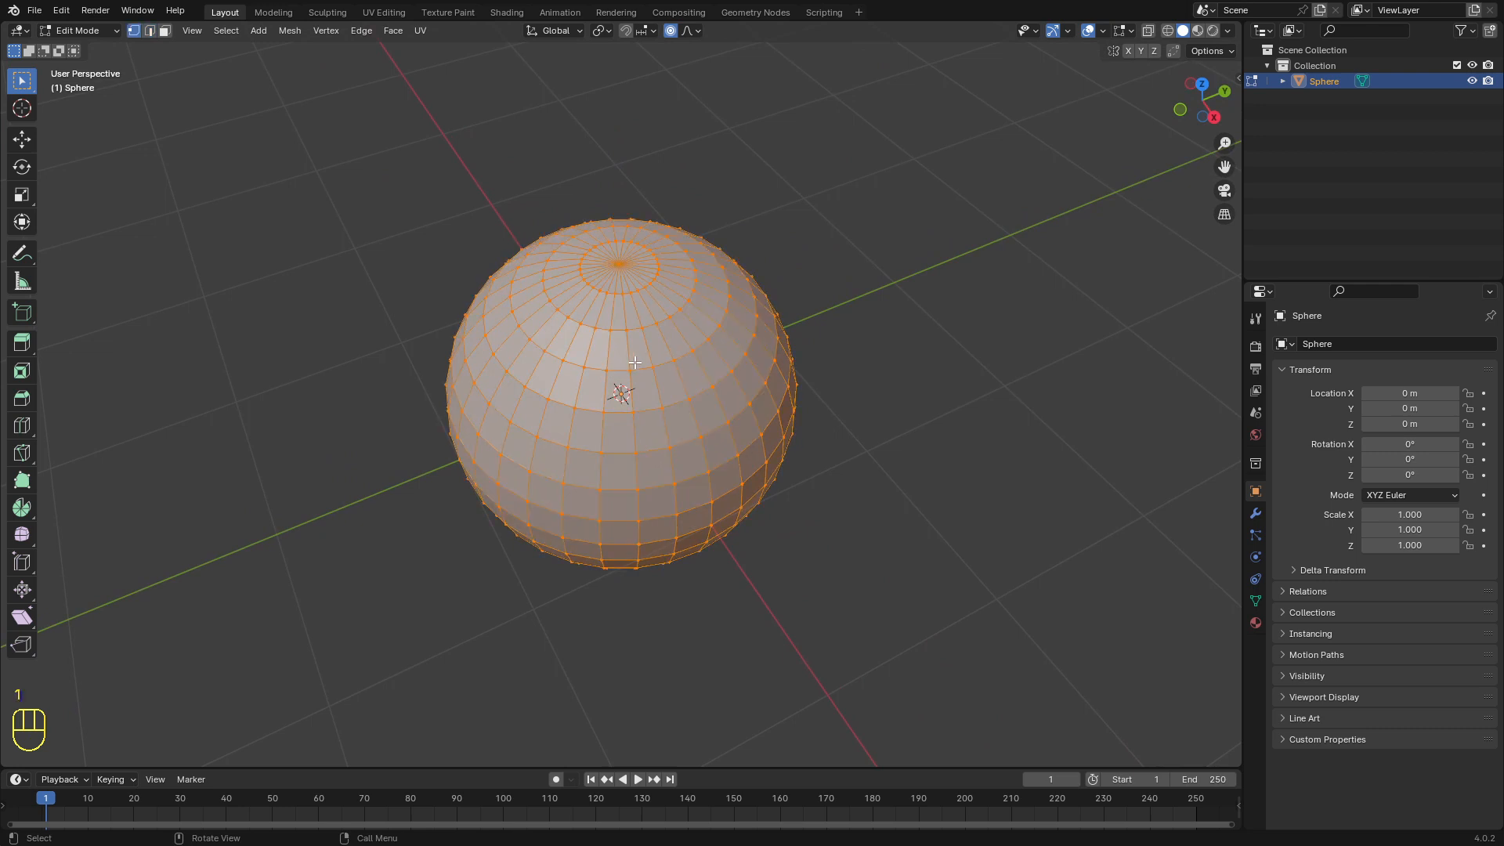
pyautogui.click(618, 265)
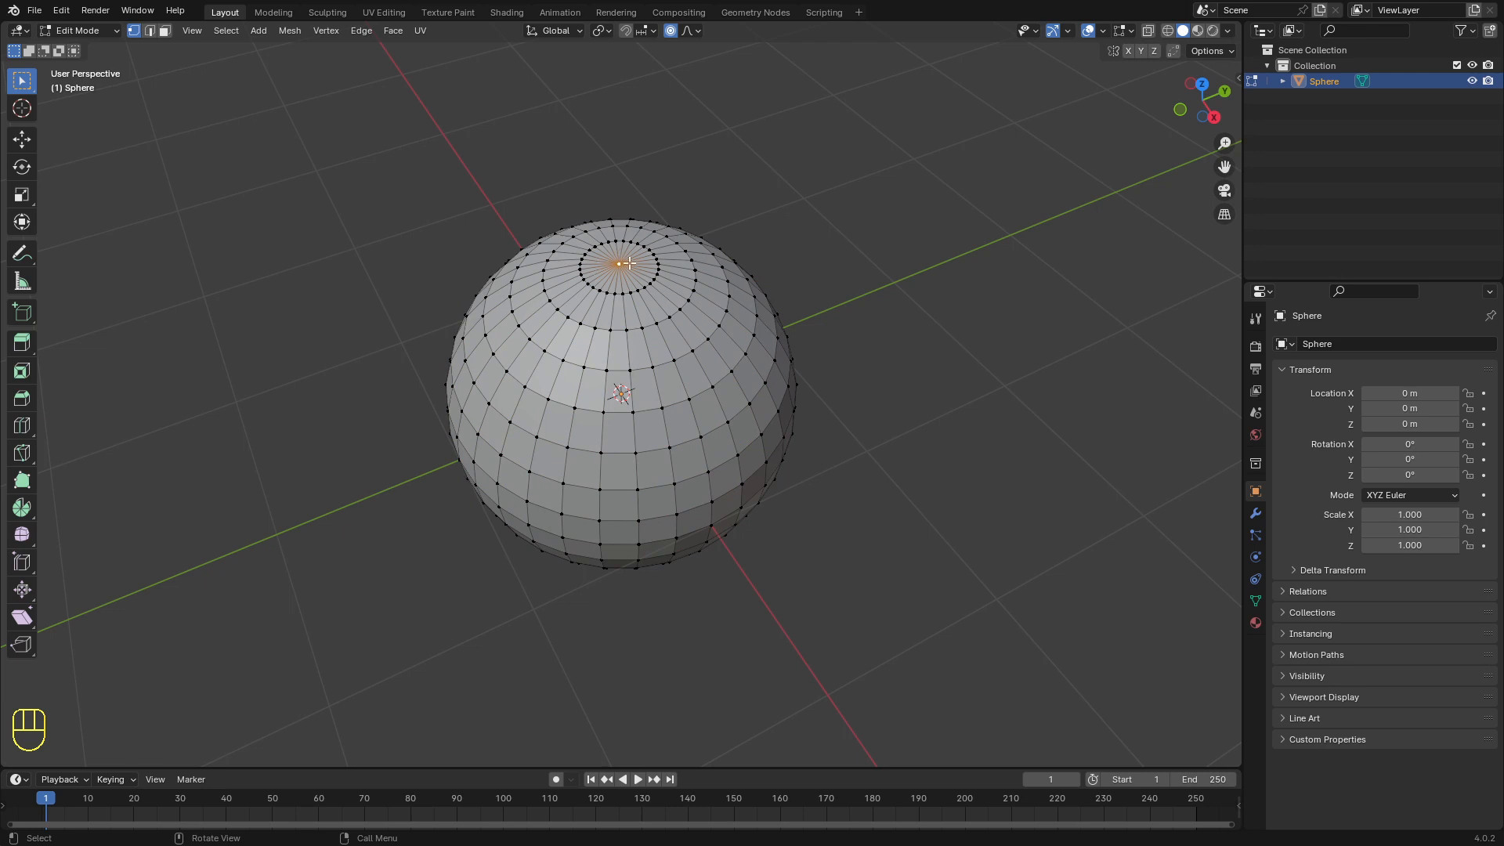
# Step: Try lowering the top pole vertex along Z with proportional editing at about 0.68 m, and again with proportional editing turned off
pyautogui.press('g')
pyautogui.press('z')
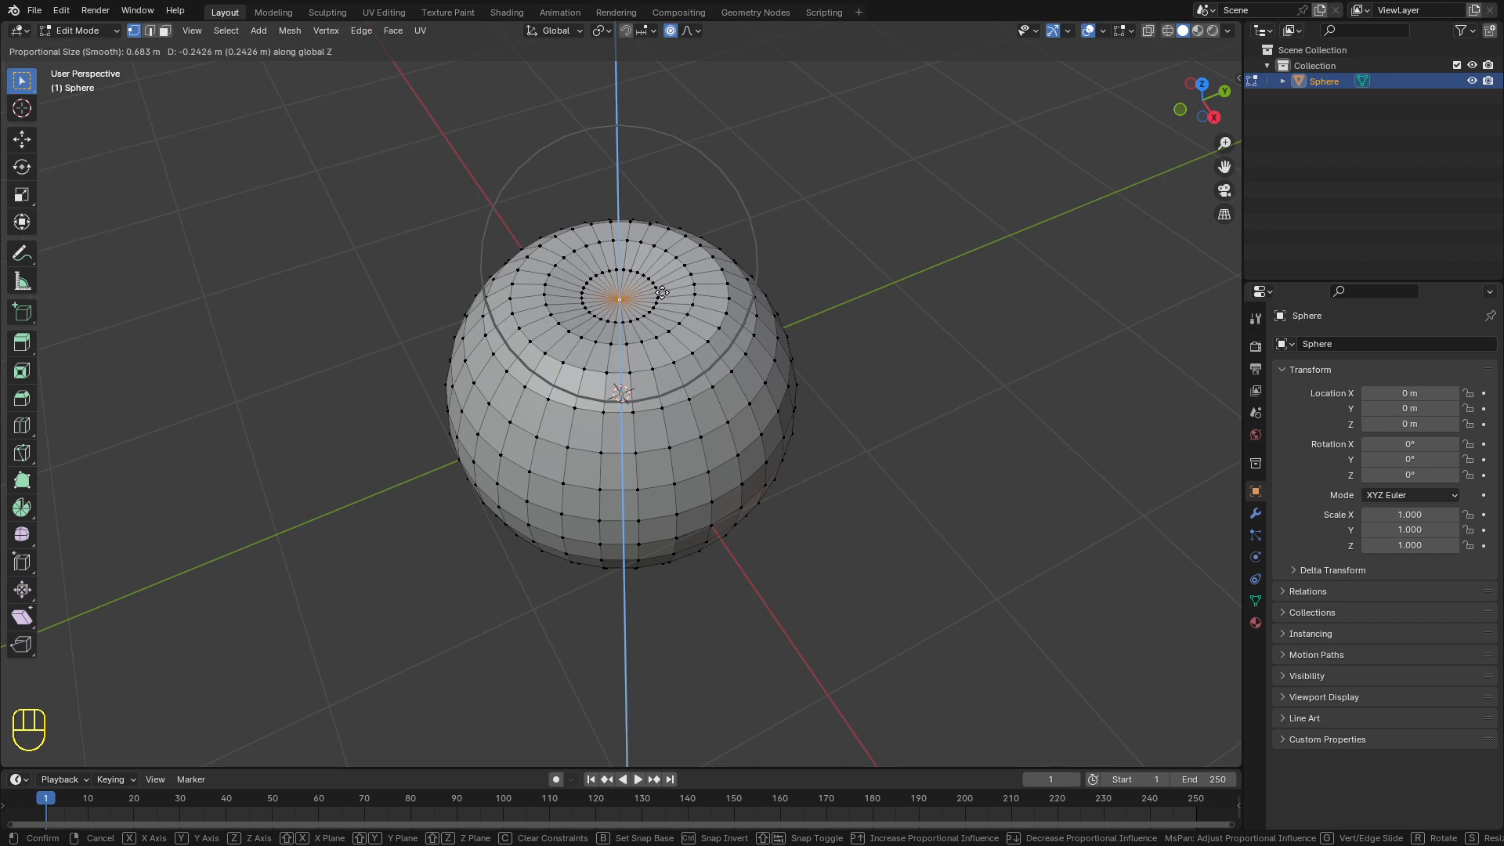
pyautogui.press('Escape')
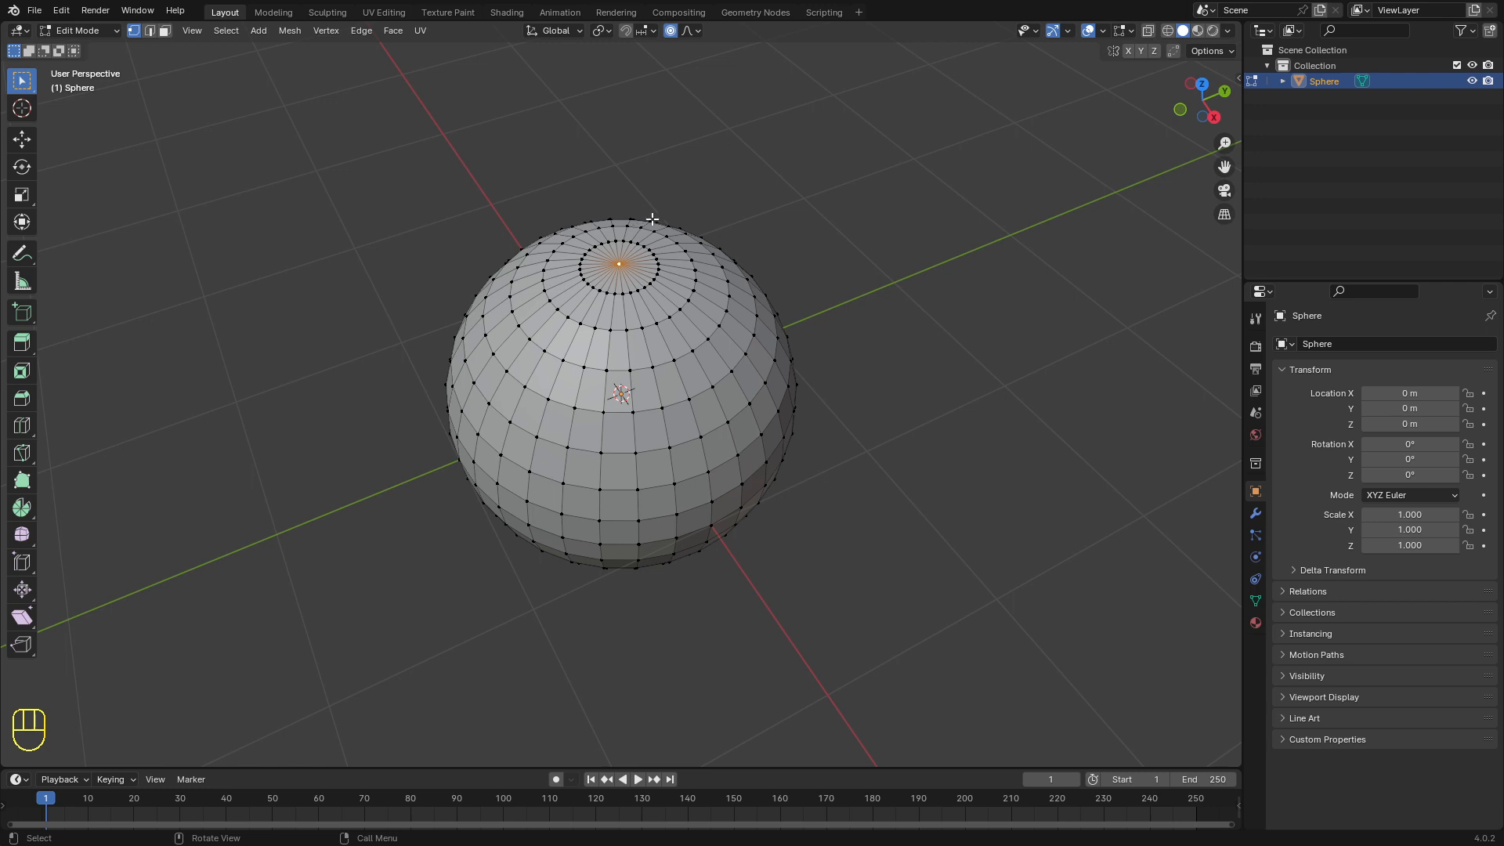
pyautogui.press('o')
pyautogui.press('g')
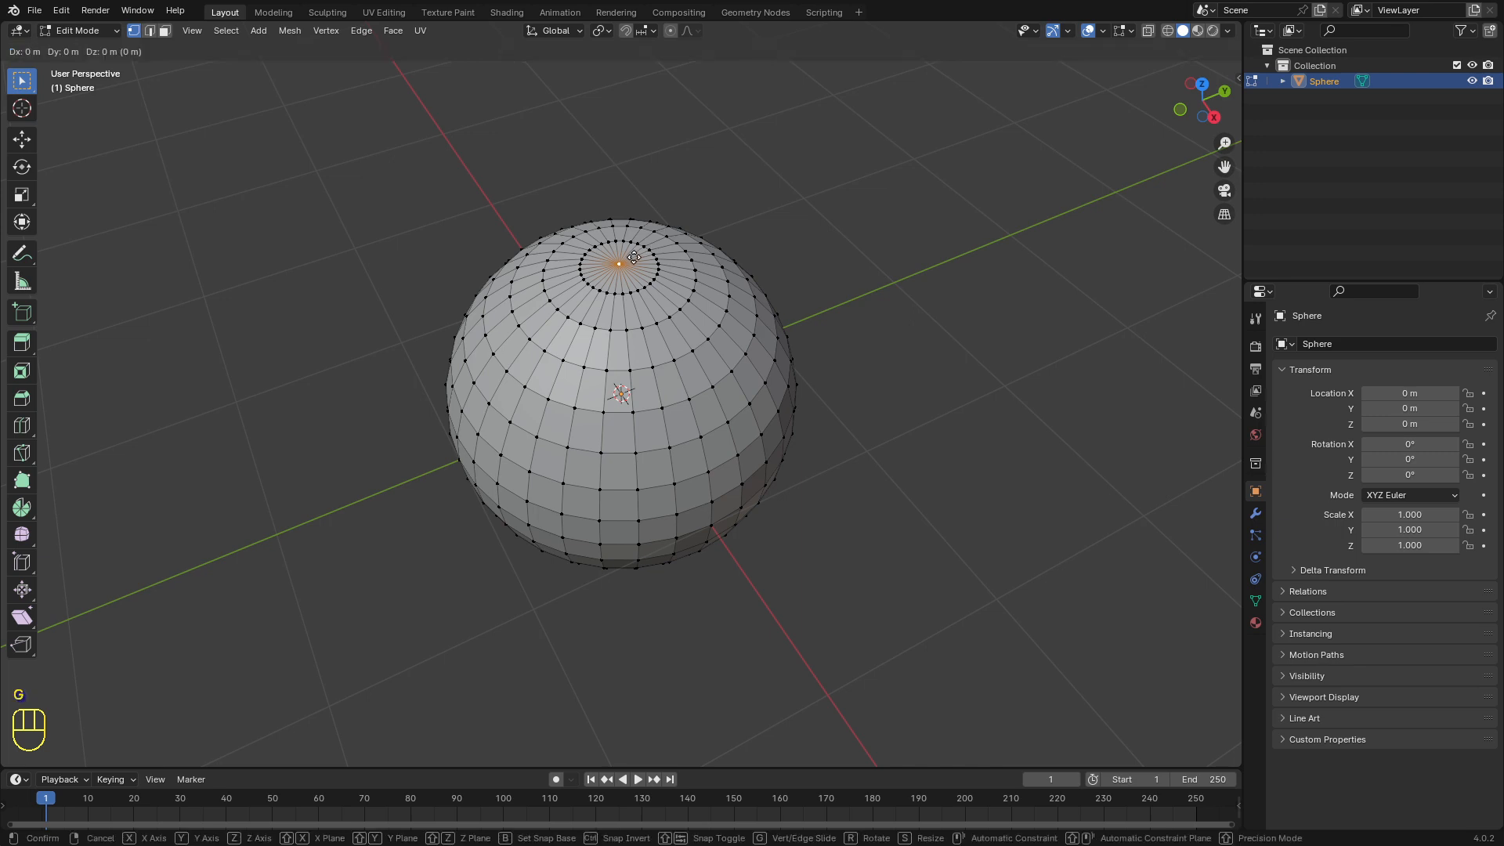
pyautogui.press('z')
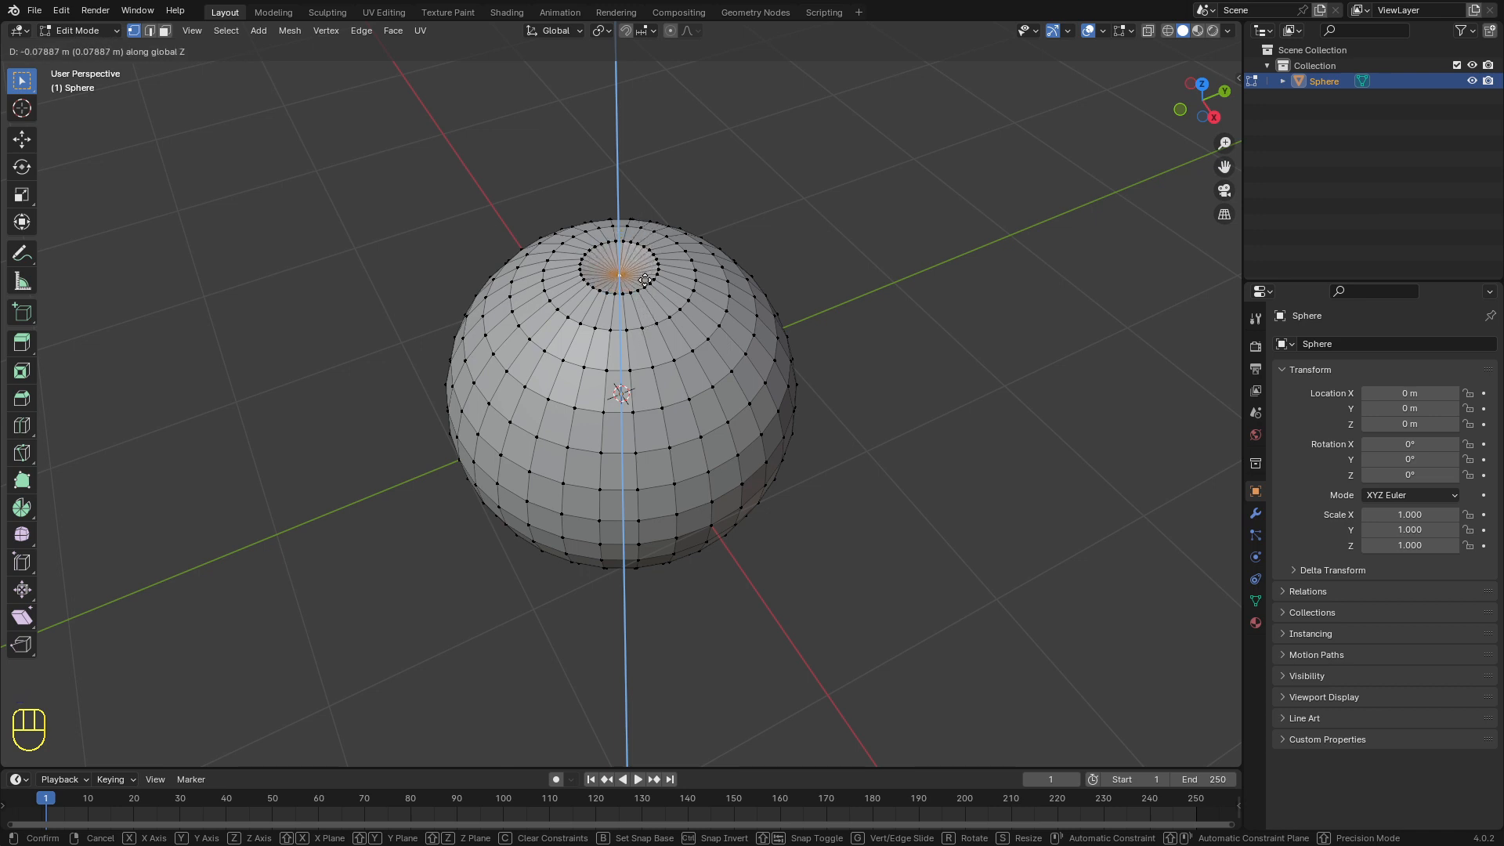
pyautogui.rightClick(652, 290)
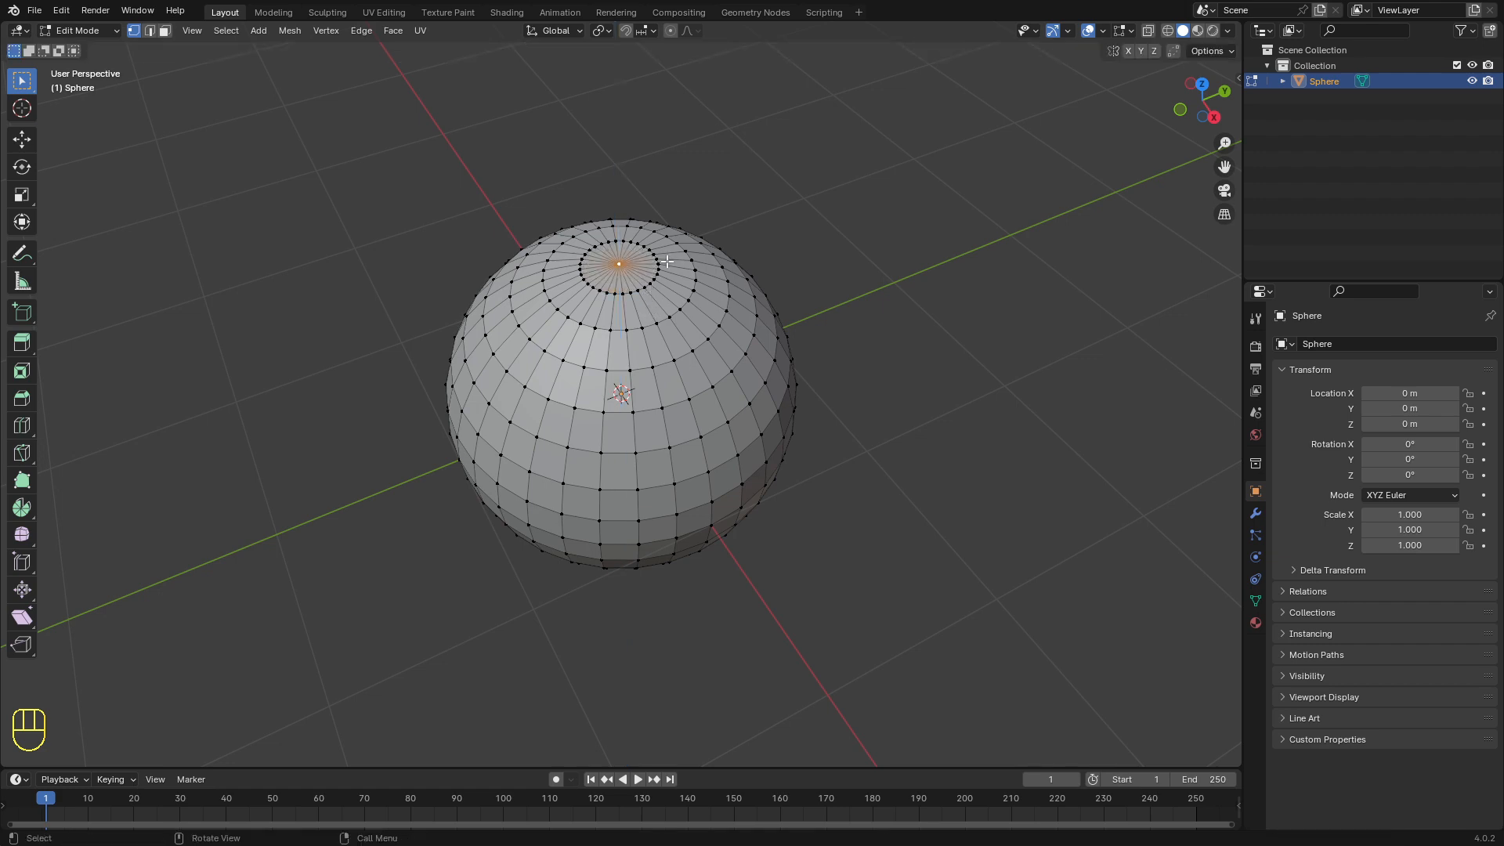
# Step: Turn proportional editing on and push the top pole vertex down about 0.4 m along Z with an influence size of about 0.56 m
pyautogui.moveTo(667, 262); pyautogui.dragTo(646, 205, button='middle')
pyautogui.scroll(2, 639, 283)
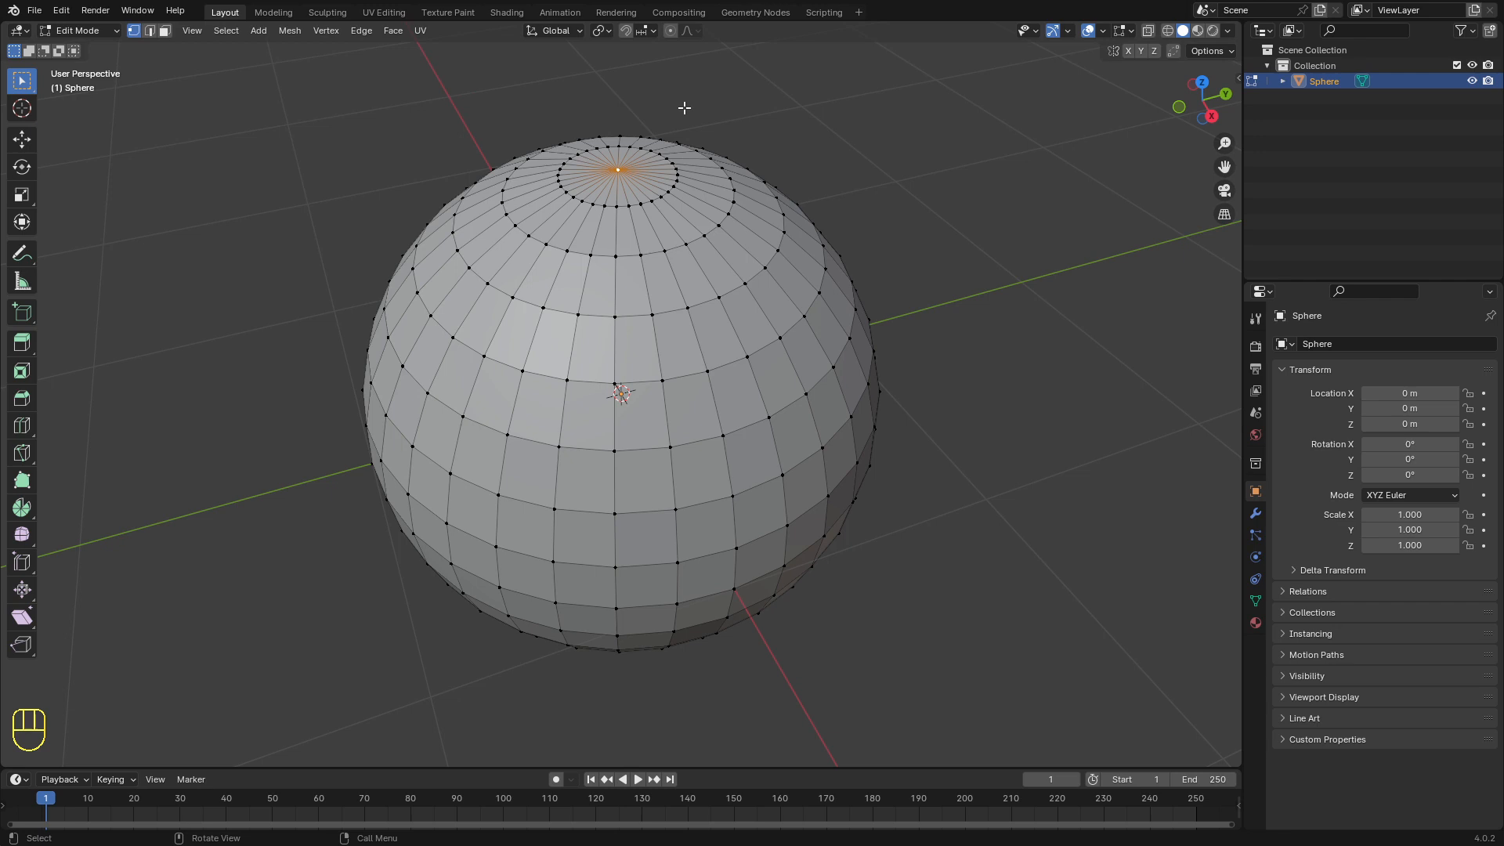
pyautogui.press('o')
pyautogui.press('g')
pyautogui.press('z')
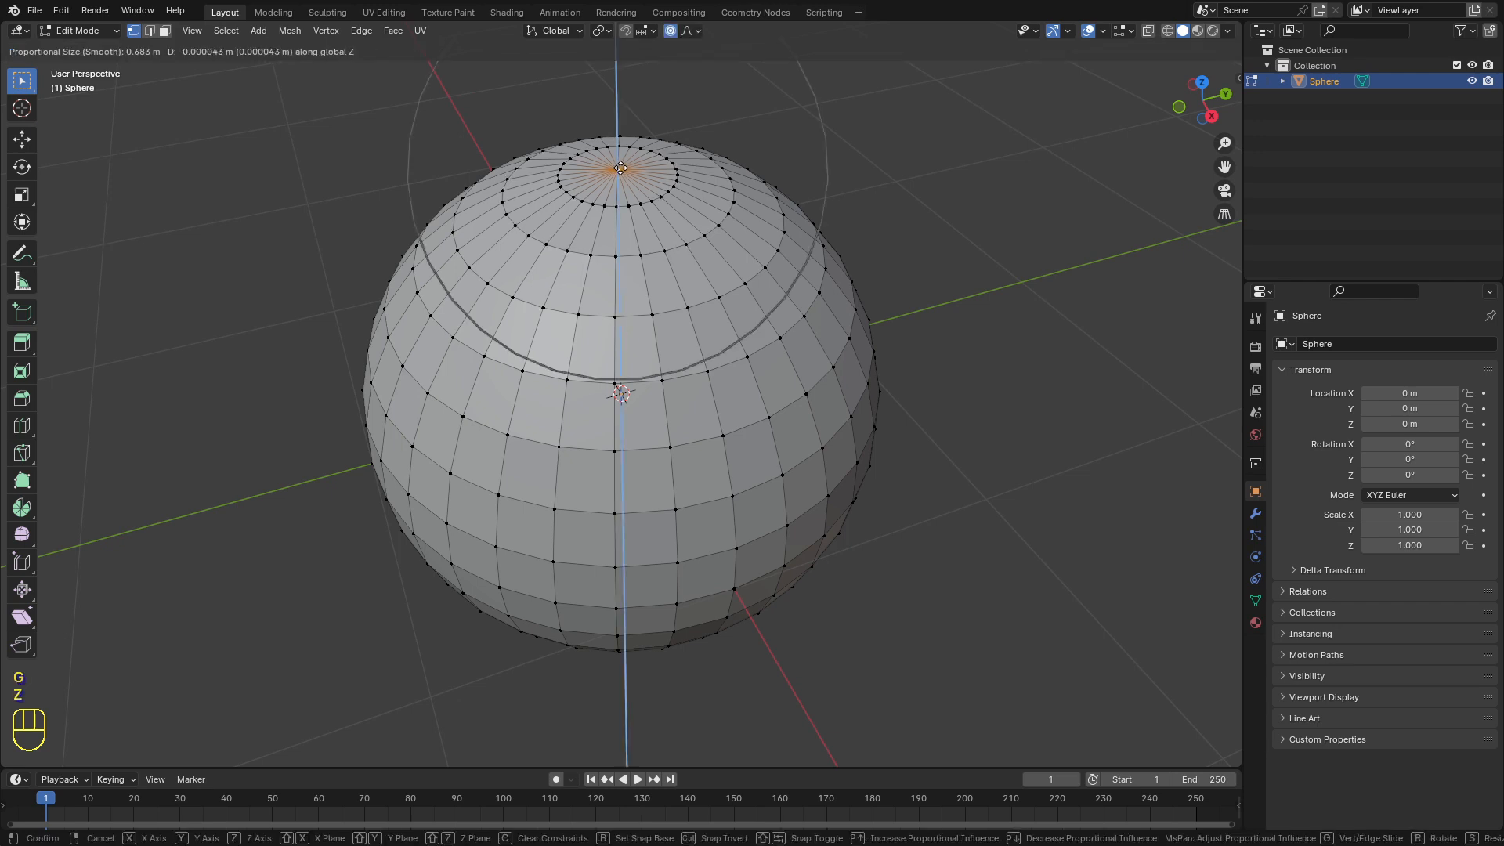
pyautogui.scroll(-2, 627, 220)
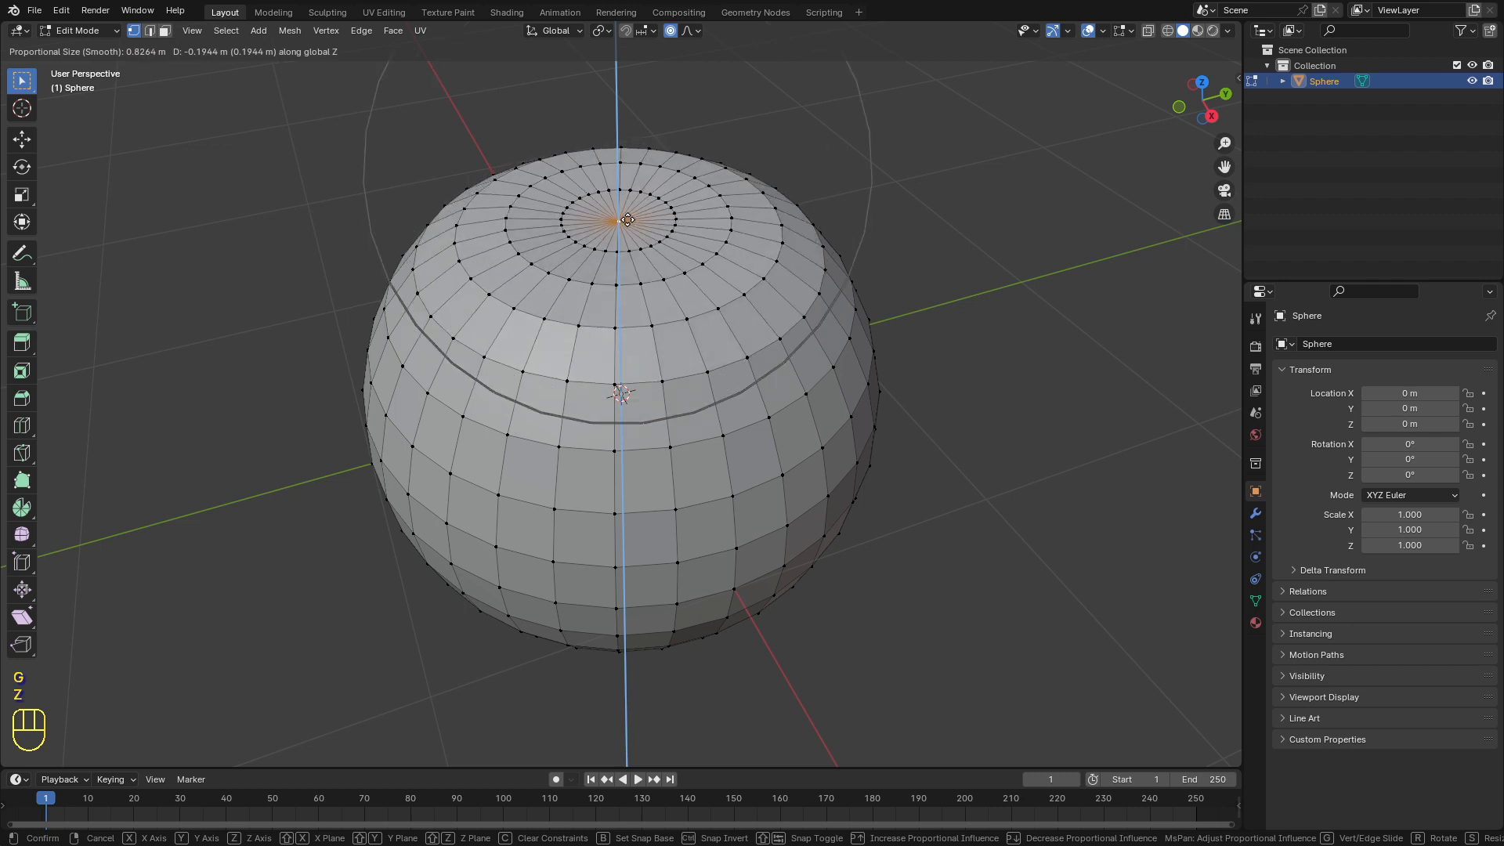
pyautogui.scroll(4, 627, 224)
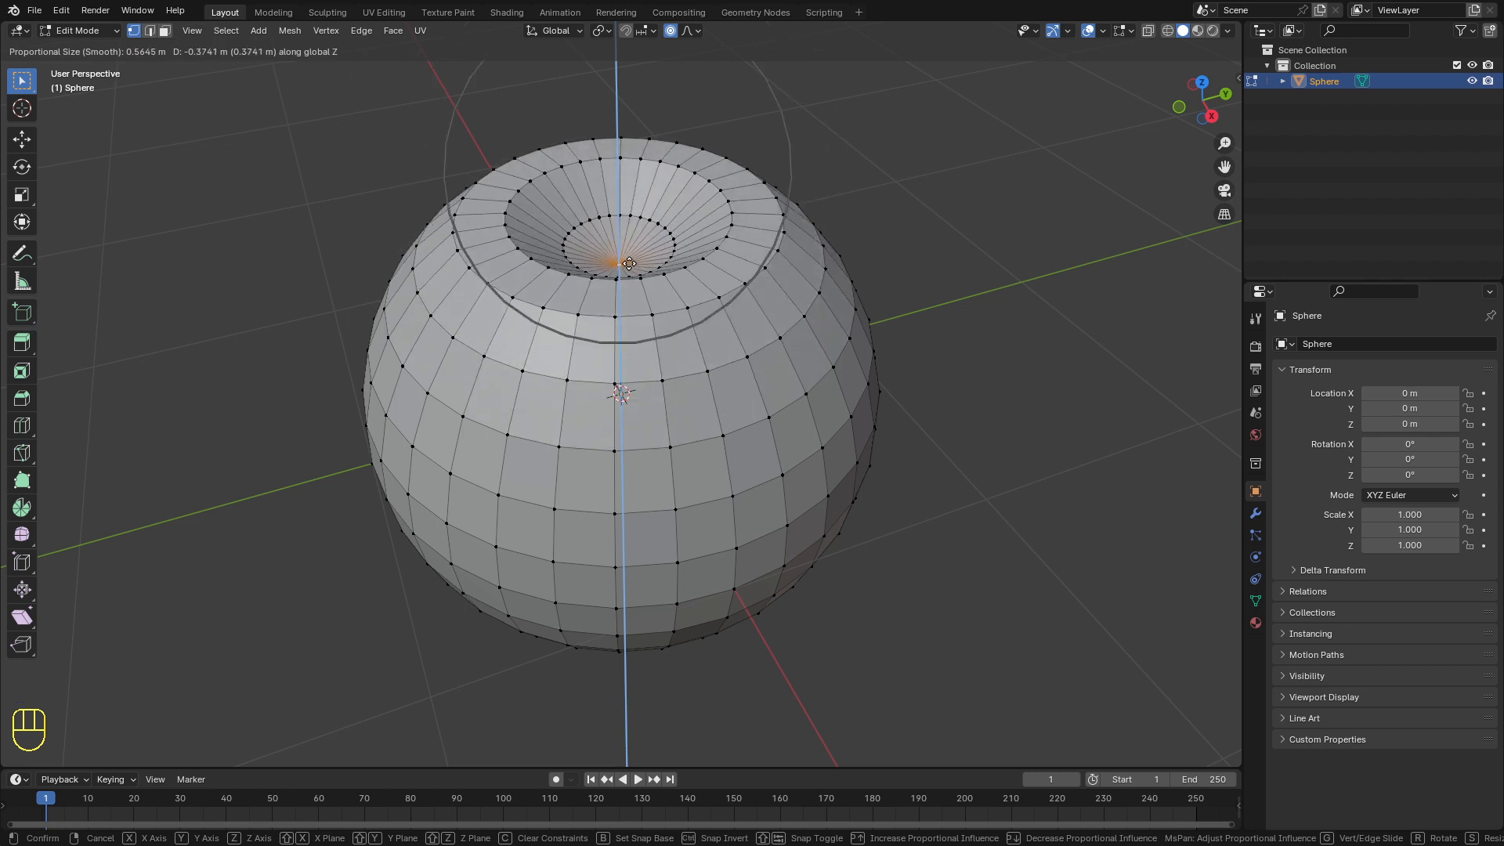
pyautogui.click(632, 276)
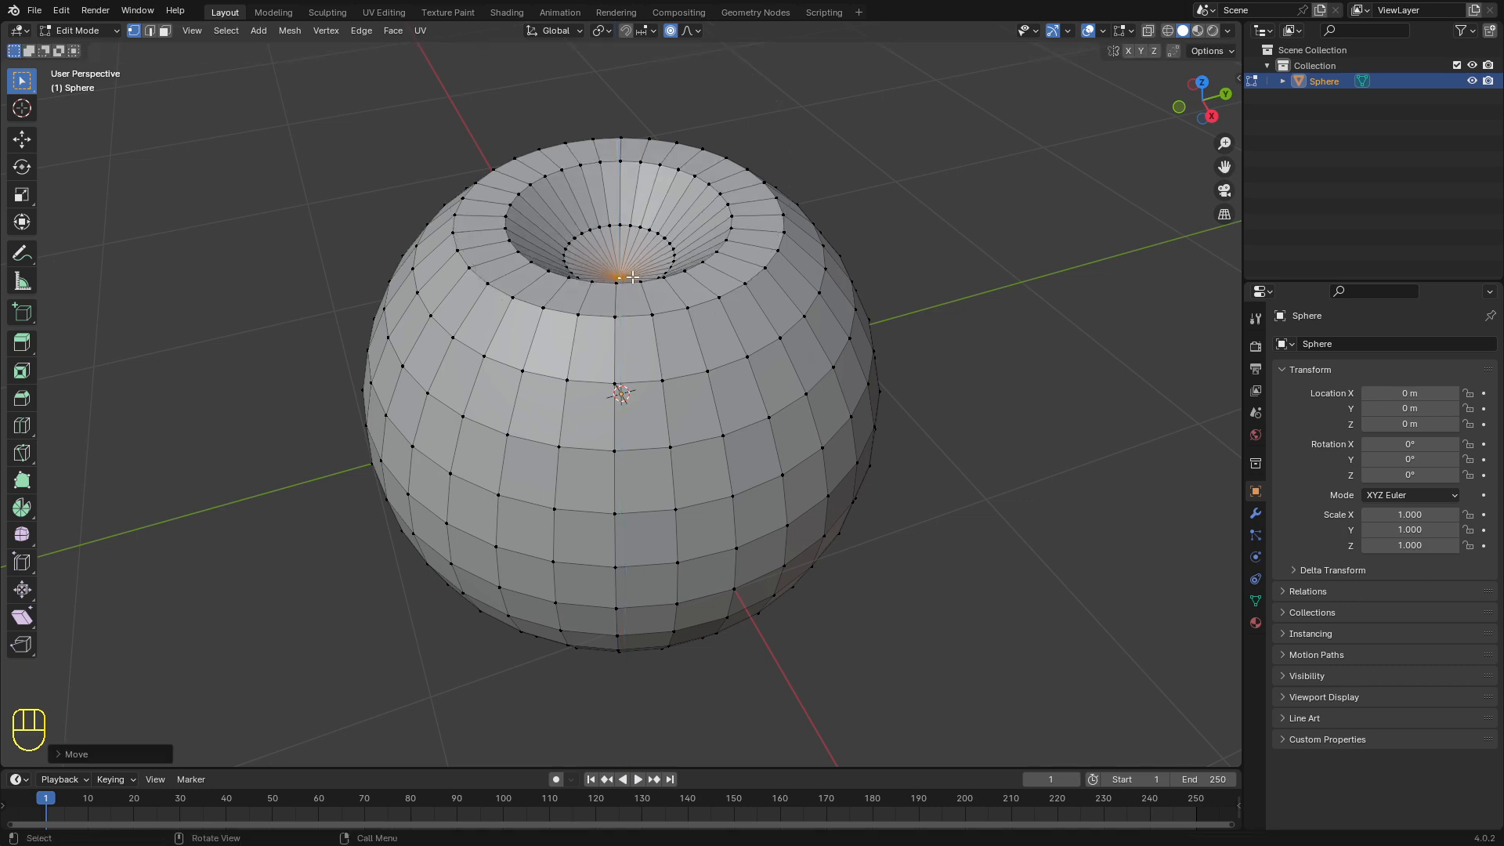
# Step: Push the sphere's bottom pole vertex up about 0.43 m along Z with a proportional influence size of about 0.51 m
pyautogui.moveTo(554, 375); pyautogui.dragTo(630, 398, button='middle')
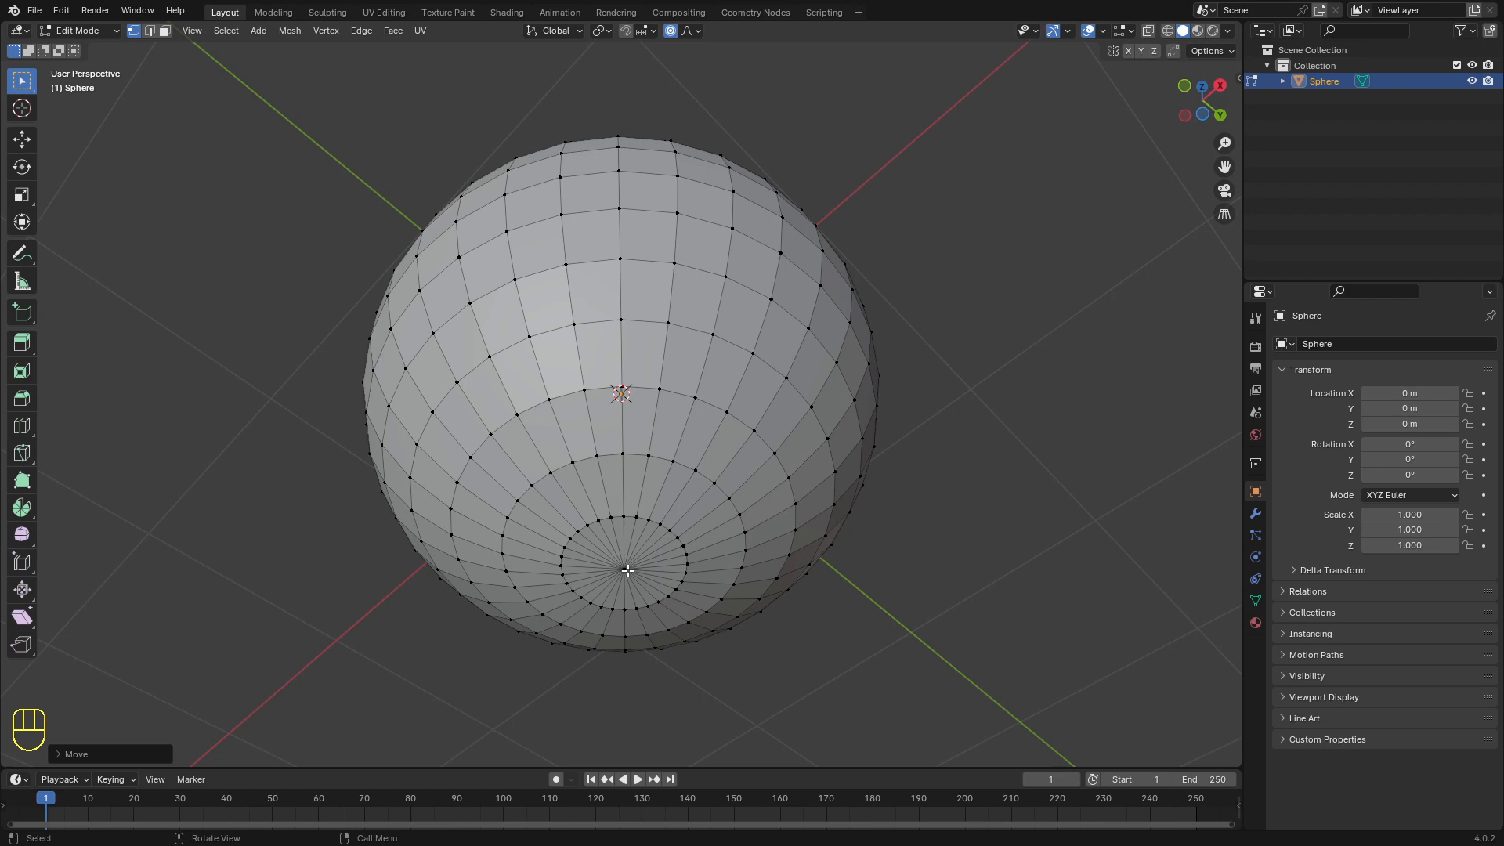
pyautogui.click(627, 570)
pyautogui.scroll(-2, 627, 570)
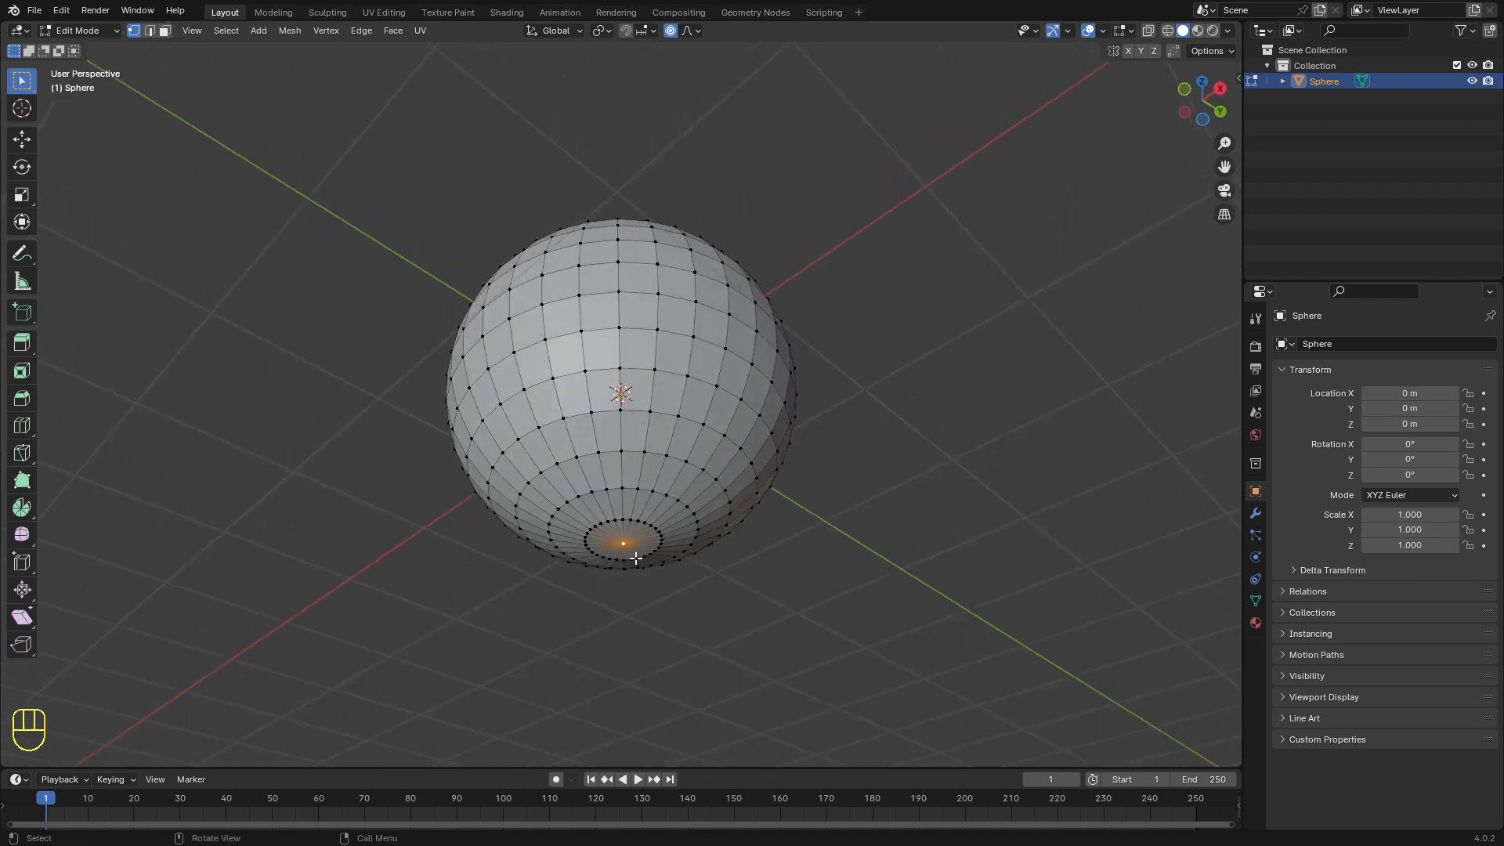
pyautogui.press('g')
pyautogui.press('z')
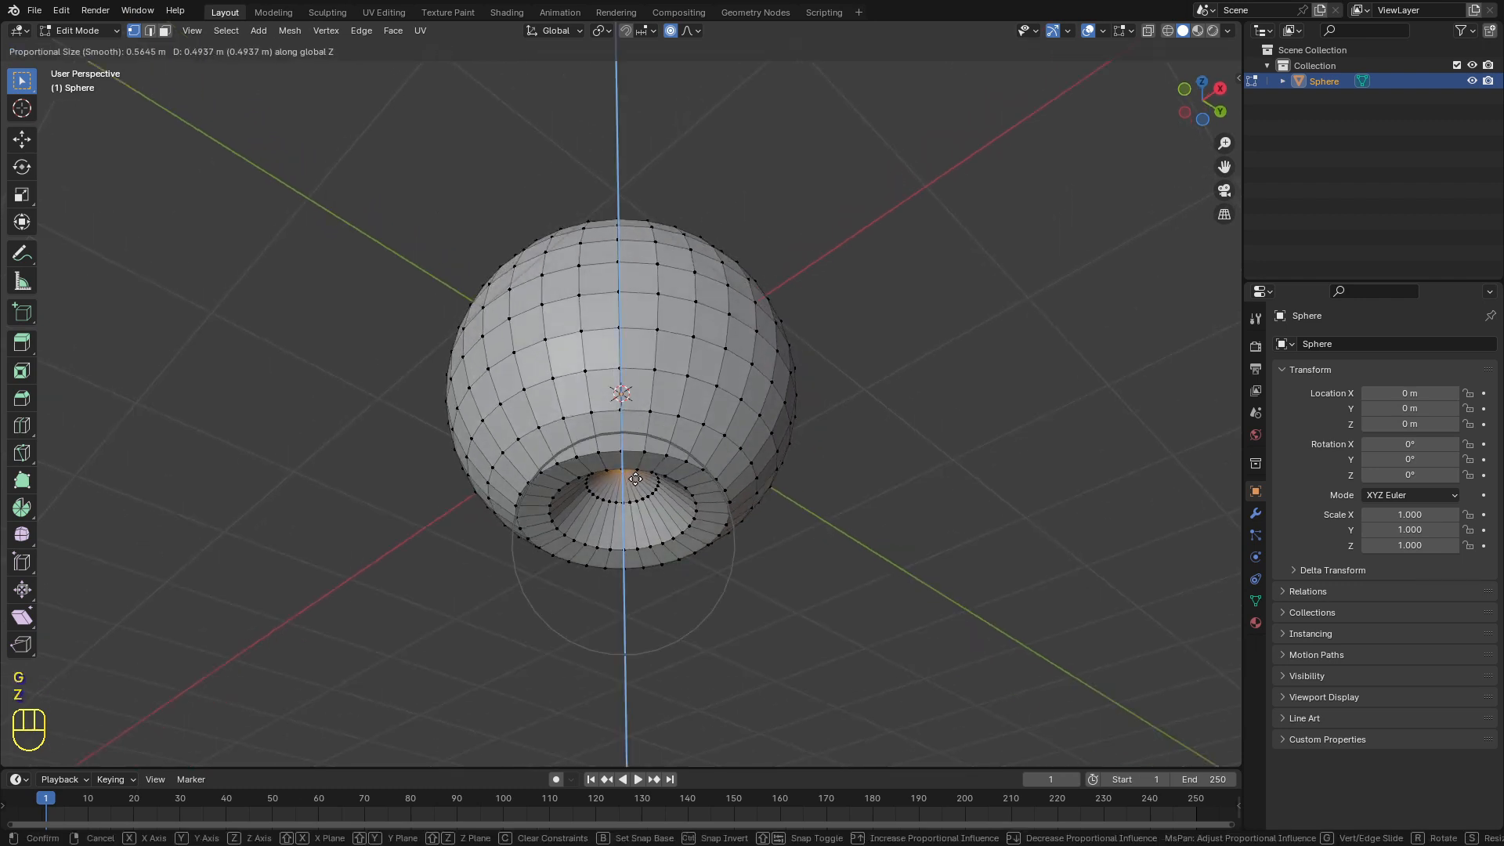
pyautogui.scroll(-1, 635, 479)
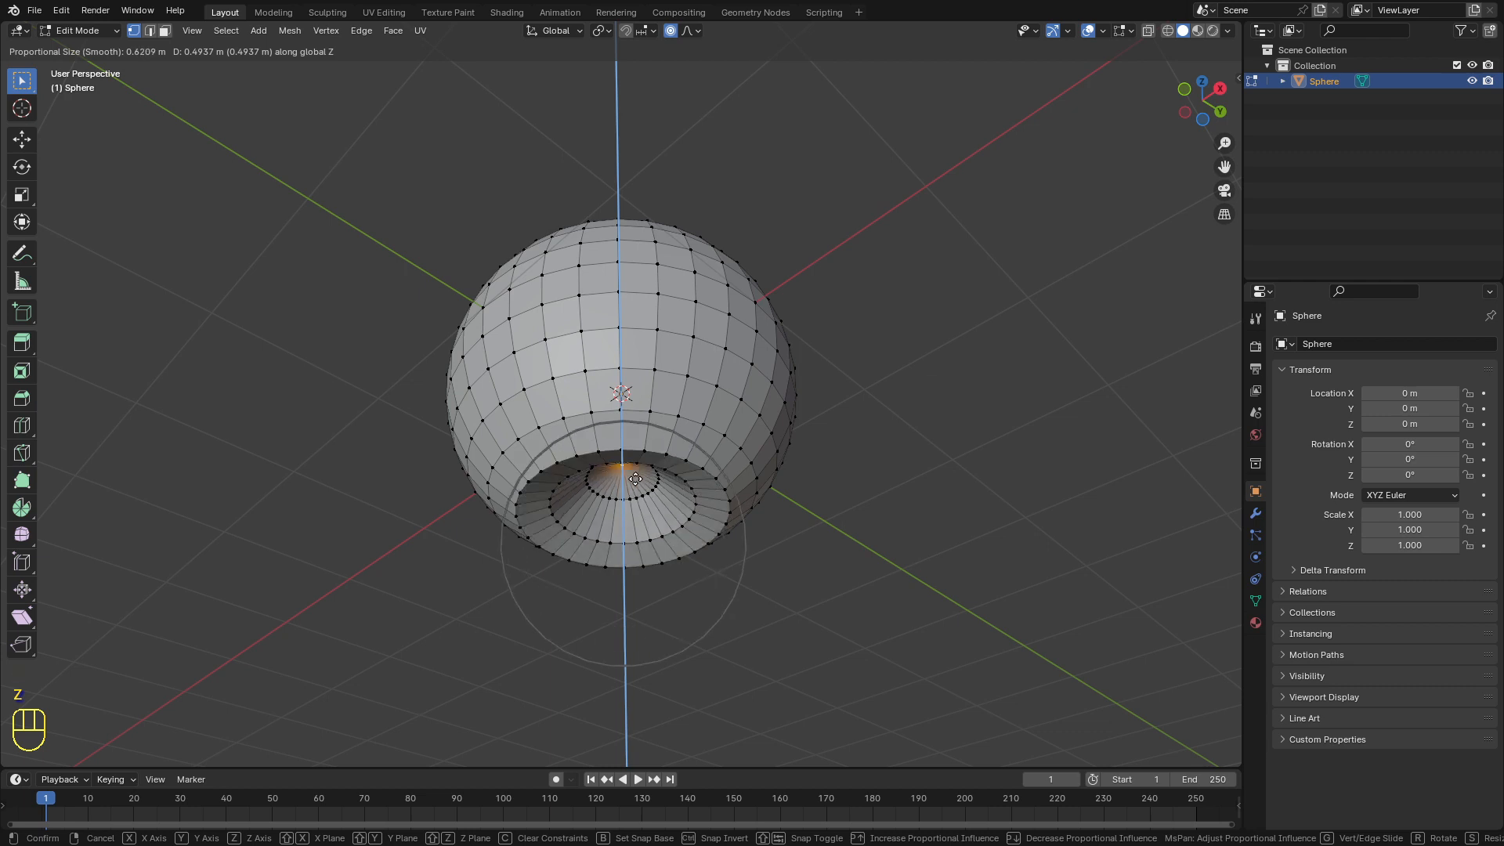
pyautogui.scroll(2, 636, 471)
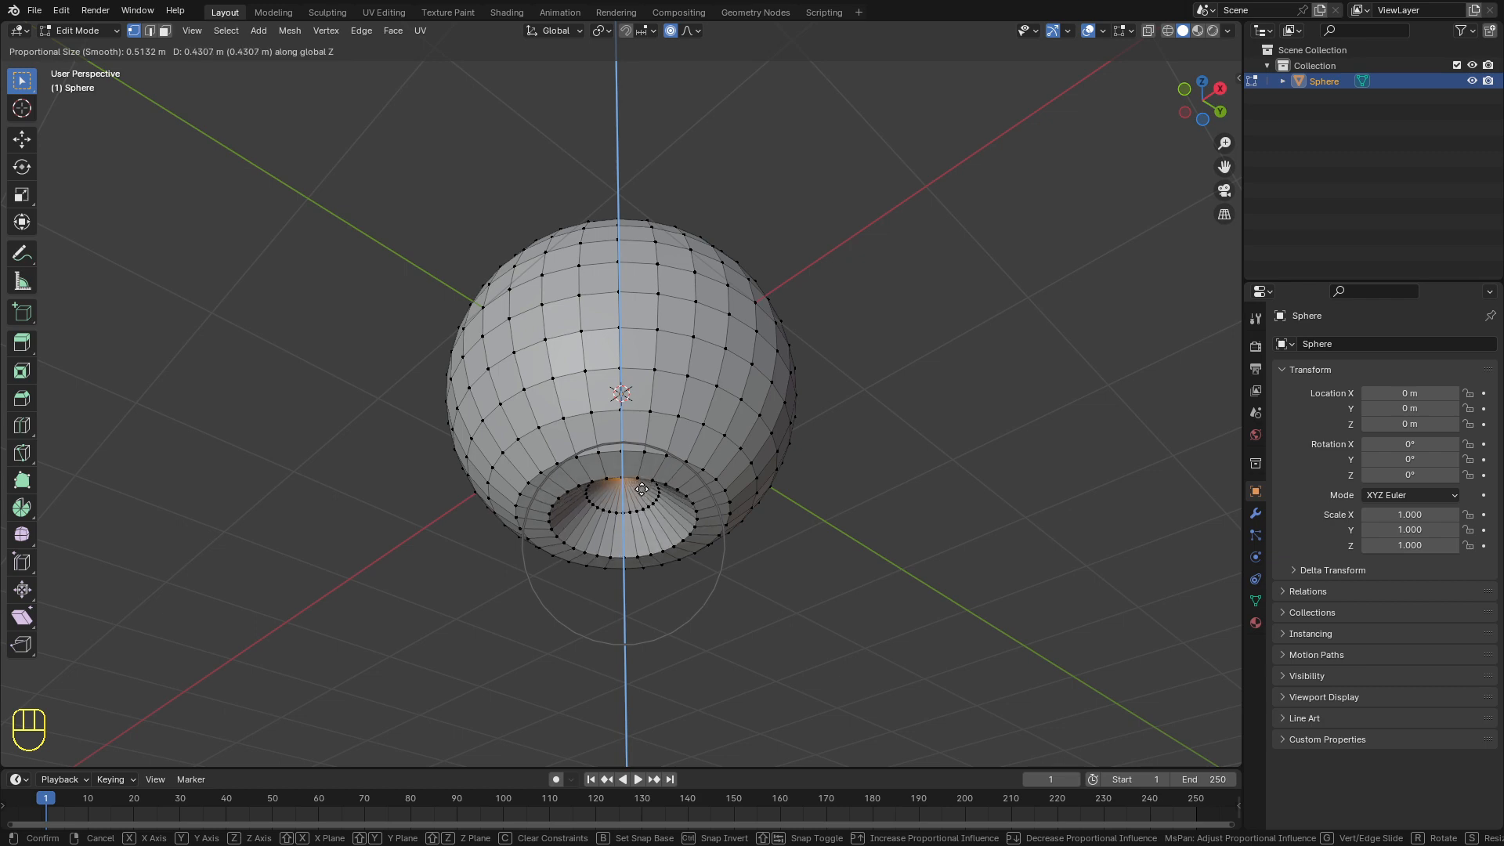
pyautogui.click(641, 488)
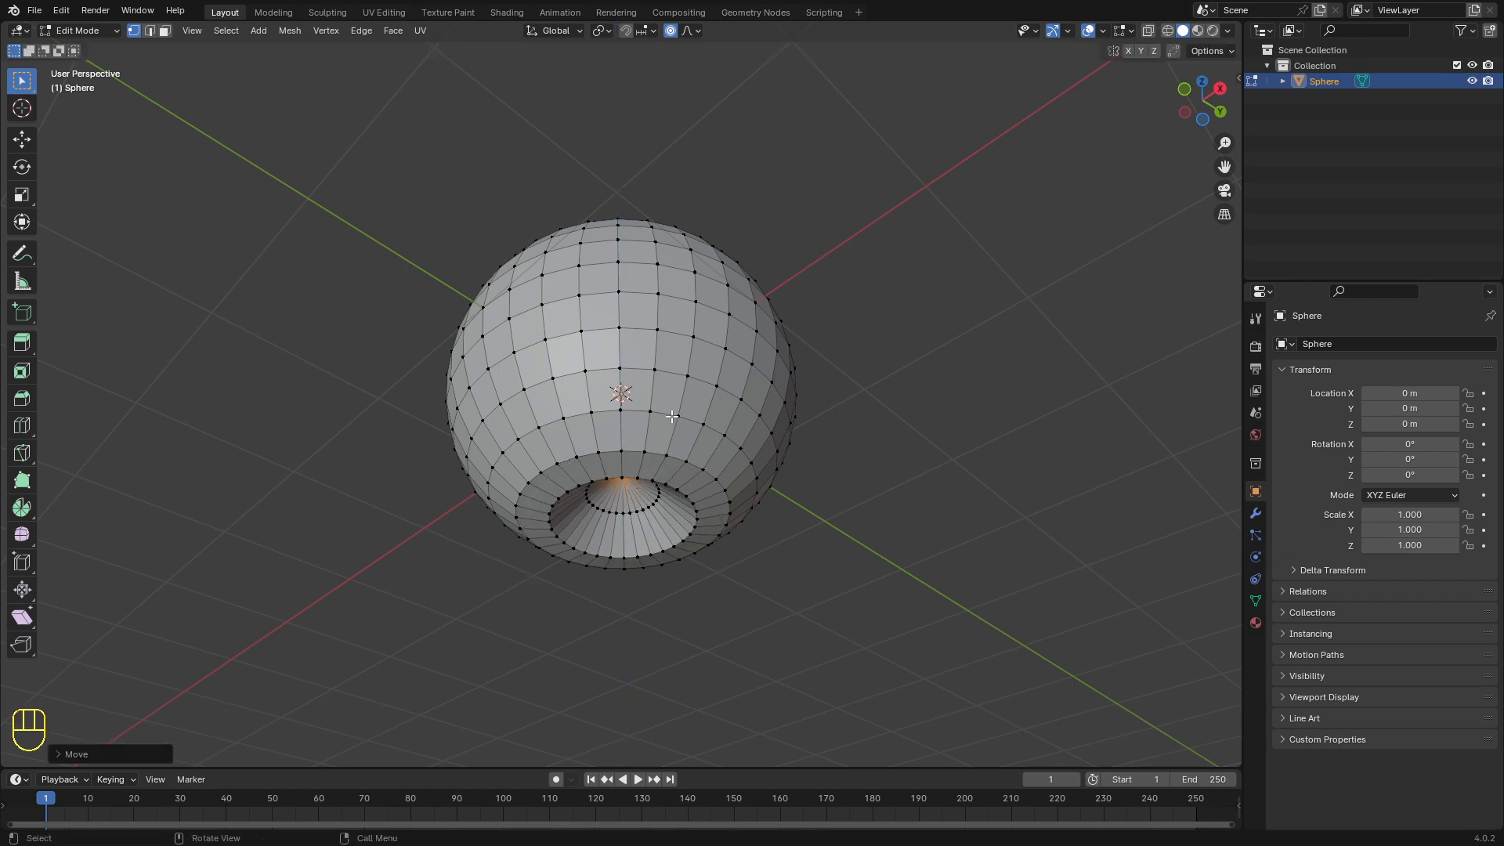
# Step: Return the sphere to Object Mode and apply Shade Smooth to it
pyautogui.moveTo(672, 415); pyautogui.dragTo(715, 353, button='middle')
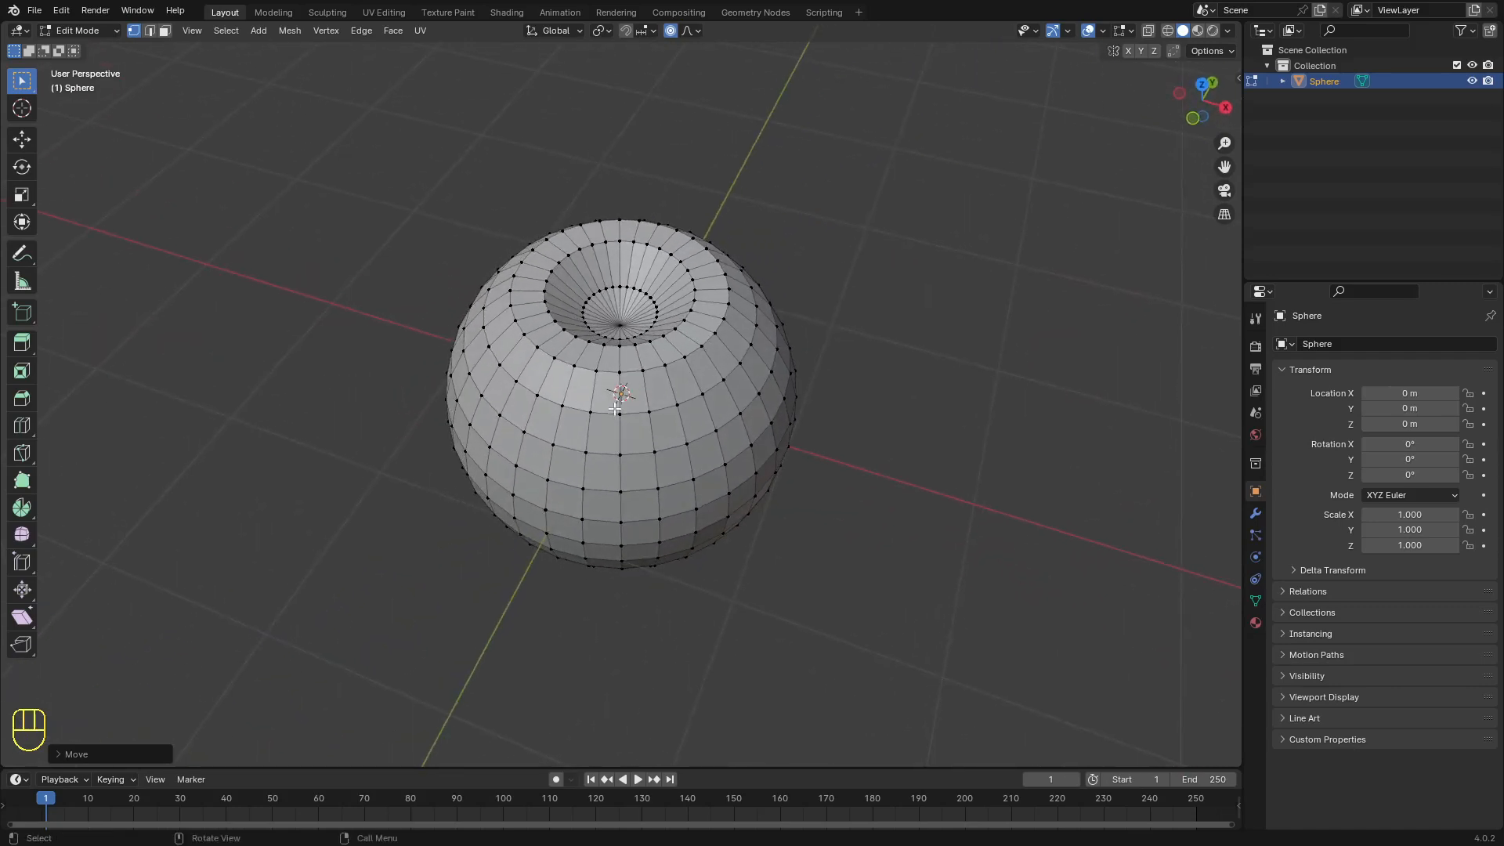
pyautogui.press('Tab')
pyautogui.moveTo(611, 398); pyautogui.dragTo(654, 380, button='middle')
pyautogui.rightClick(672, 373)
pyautogui.click(639, 389)
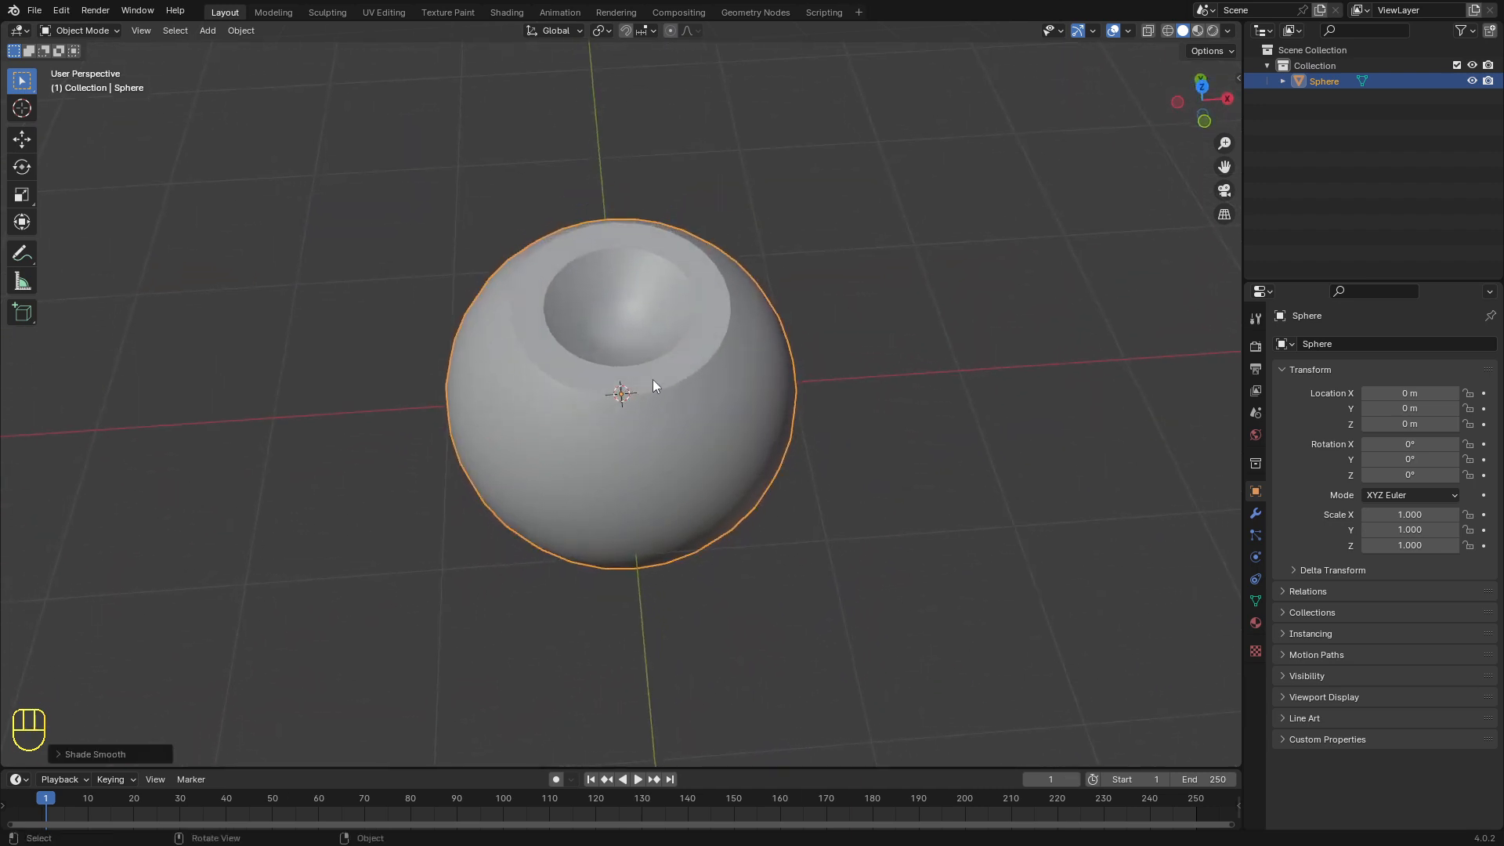
pyautogui.scroll(2, 765, 314)
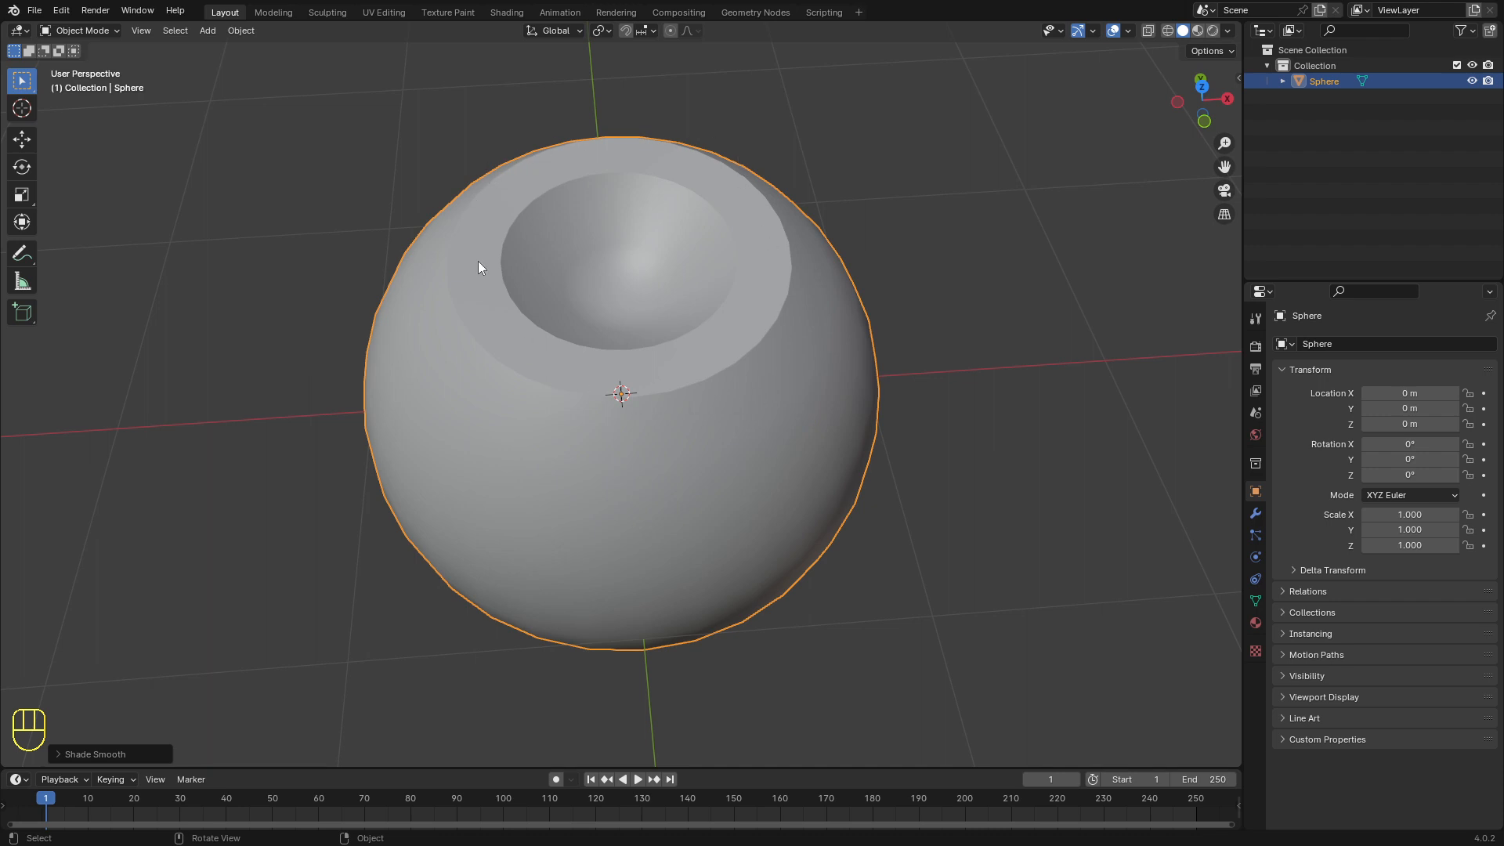
pyautogui.moveTo(607, 233); pyautogui.dragTo(564, 243, button='middle')
pyautogui.scroll(-1, 618, 197)
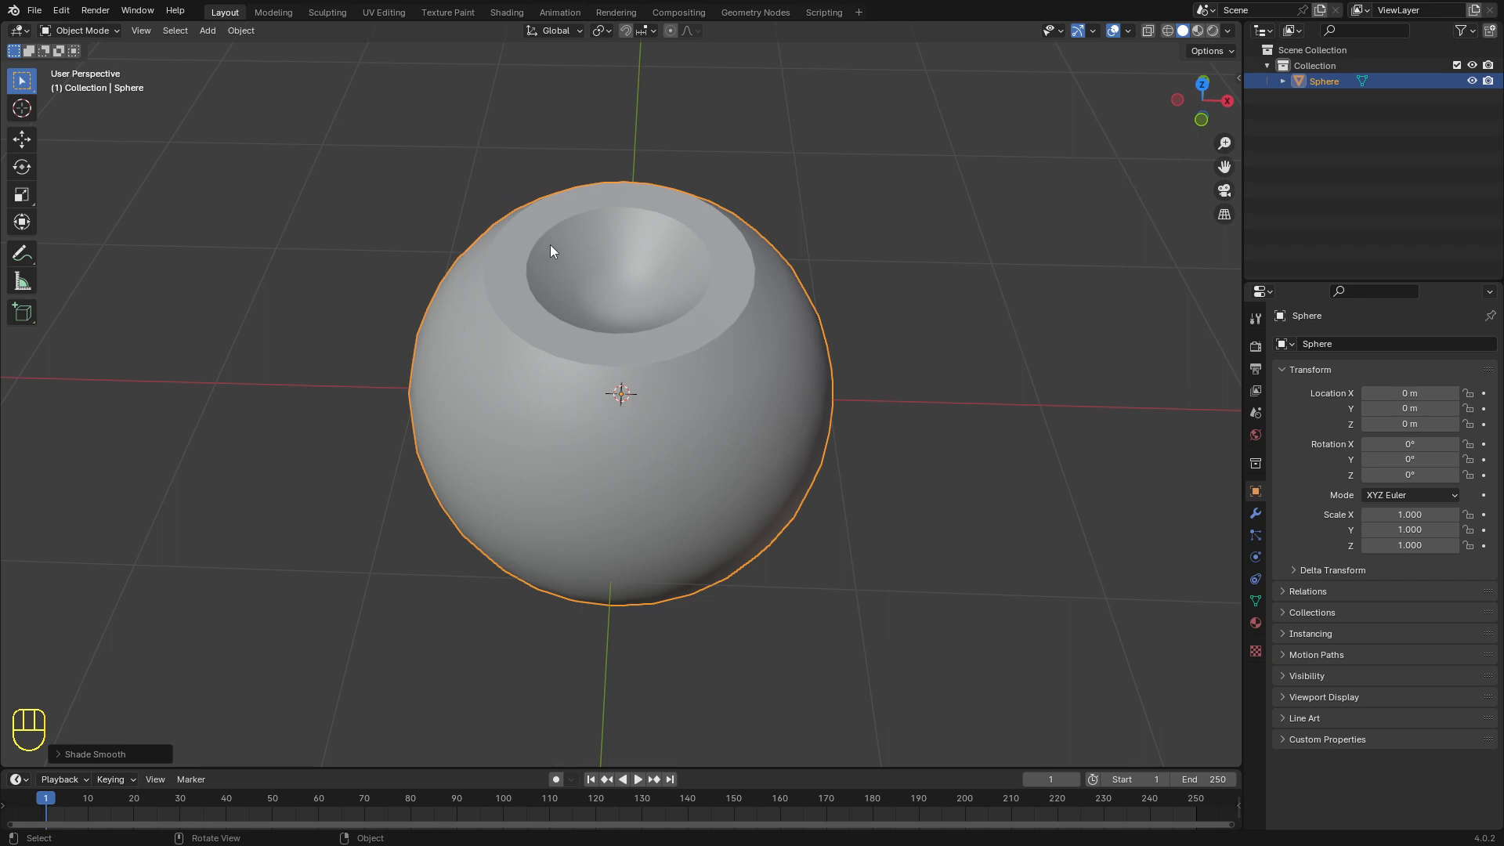
# Step: Bevel the outer and inner edge loops around the top hollow by about 0.07 m with added segments, using edge selection in Edit Mode
pyautogui.press('Tab')
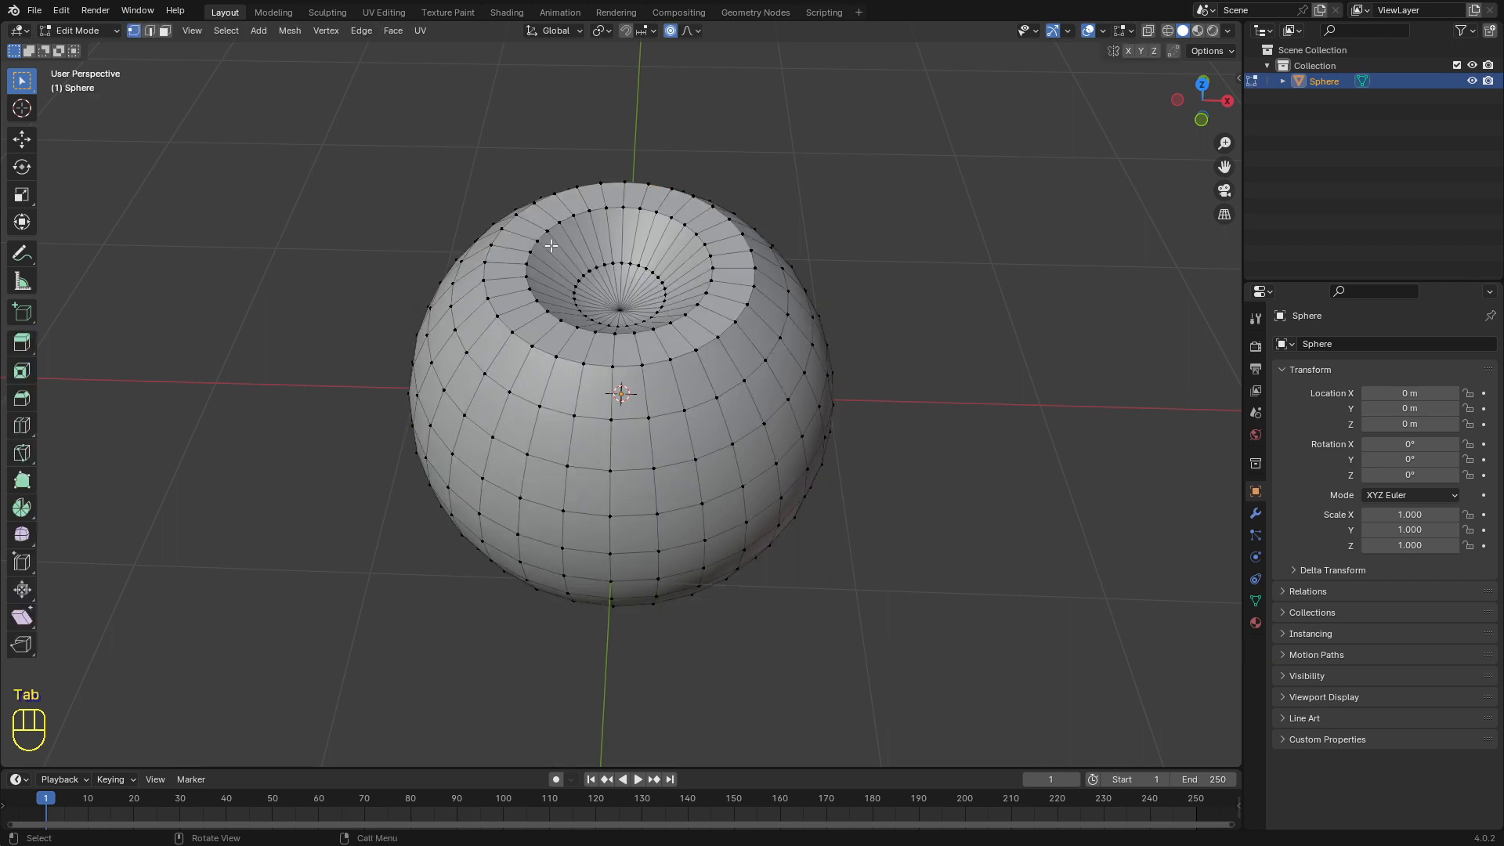
pyautogui.press('2')
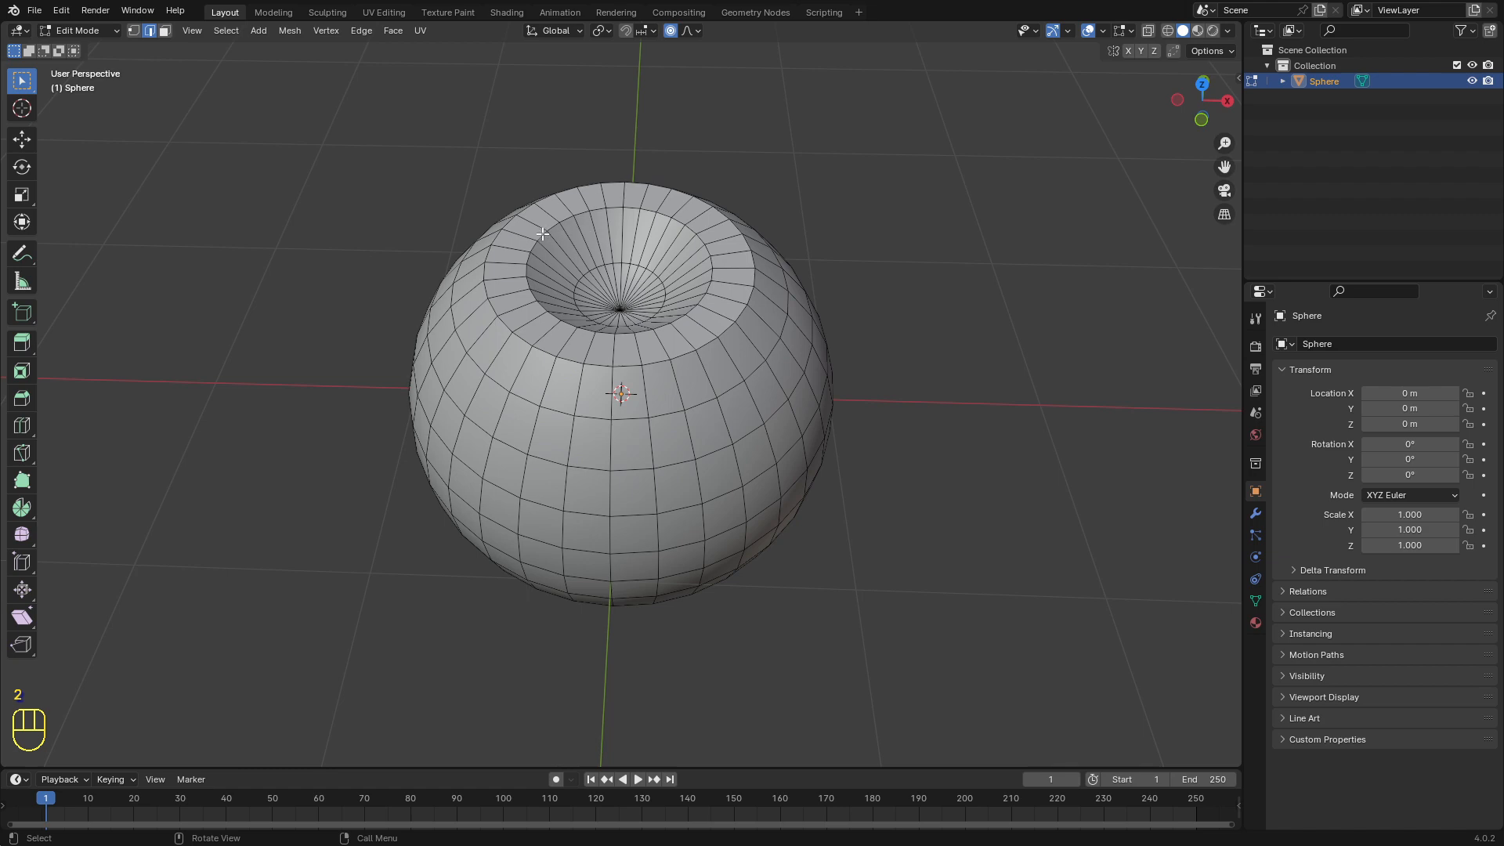
pyautogui.scroll(4, 571, 322)
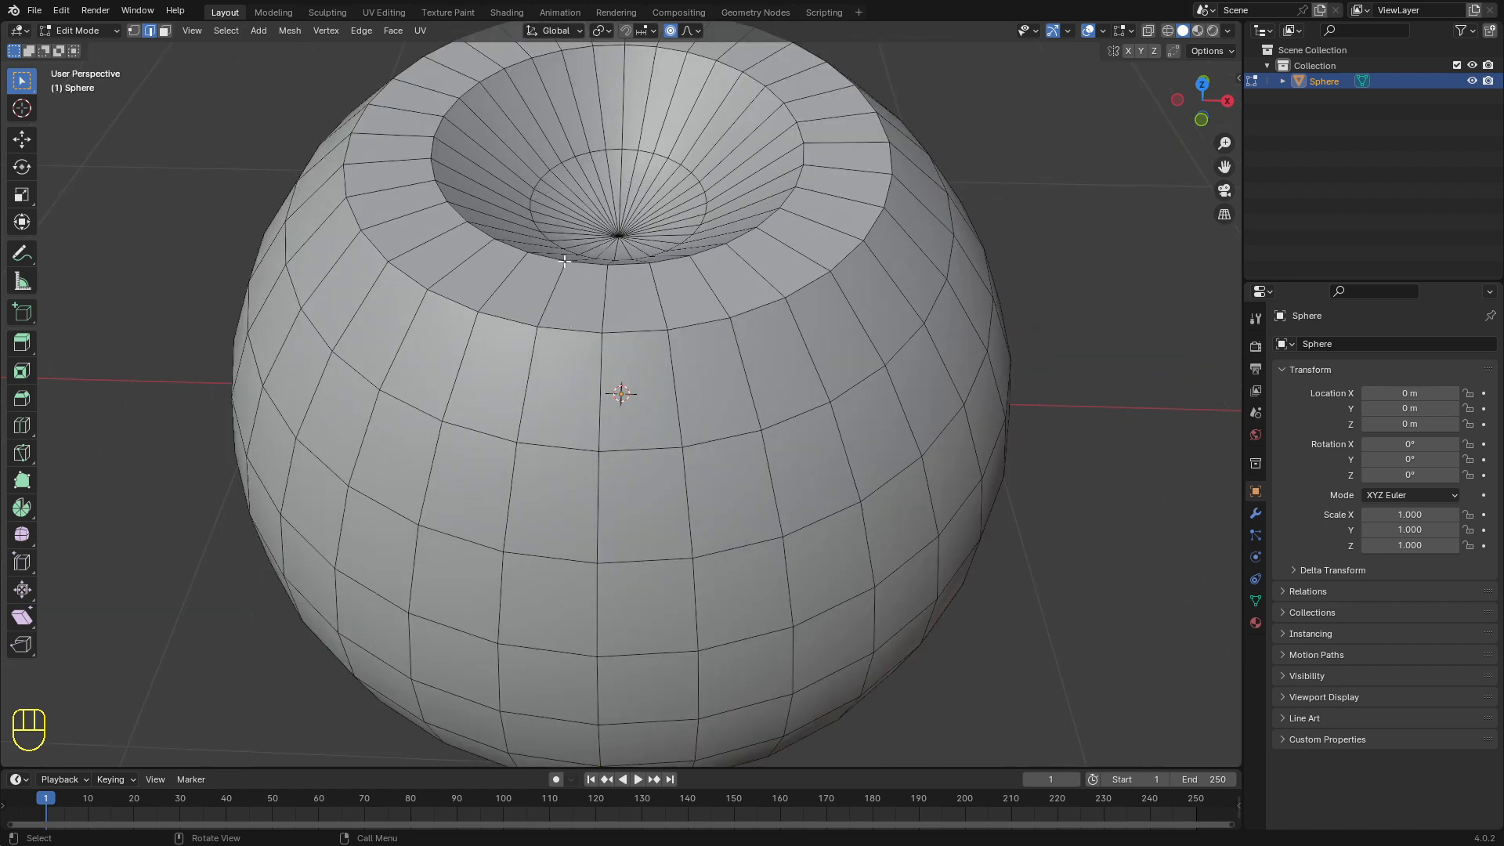
pyautogui.click(567, 331)
pyautogui.keyDown('alt'); pyautogui.click(567, 331); pyautogui.keyUp('alt')
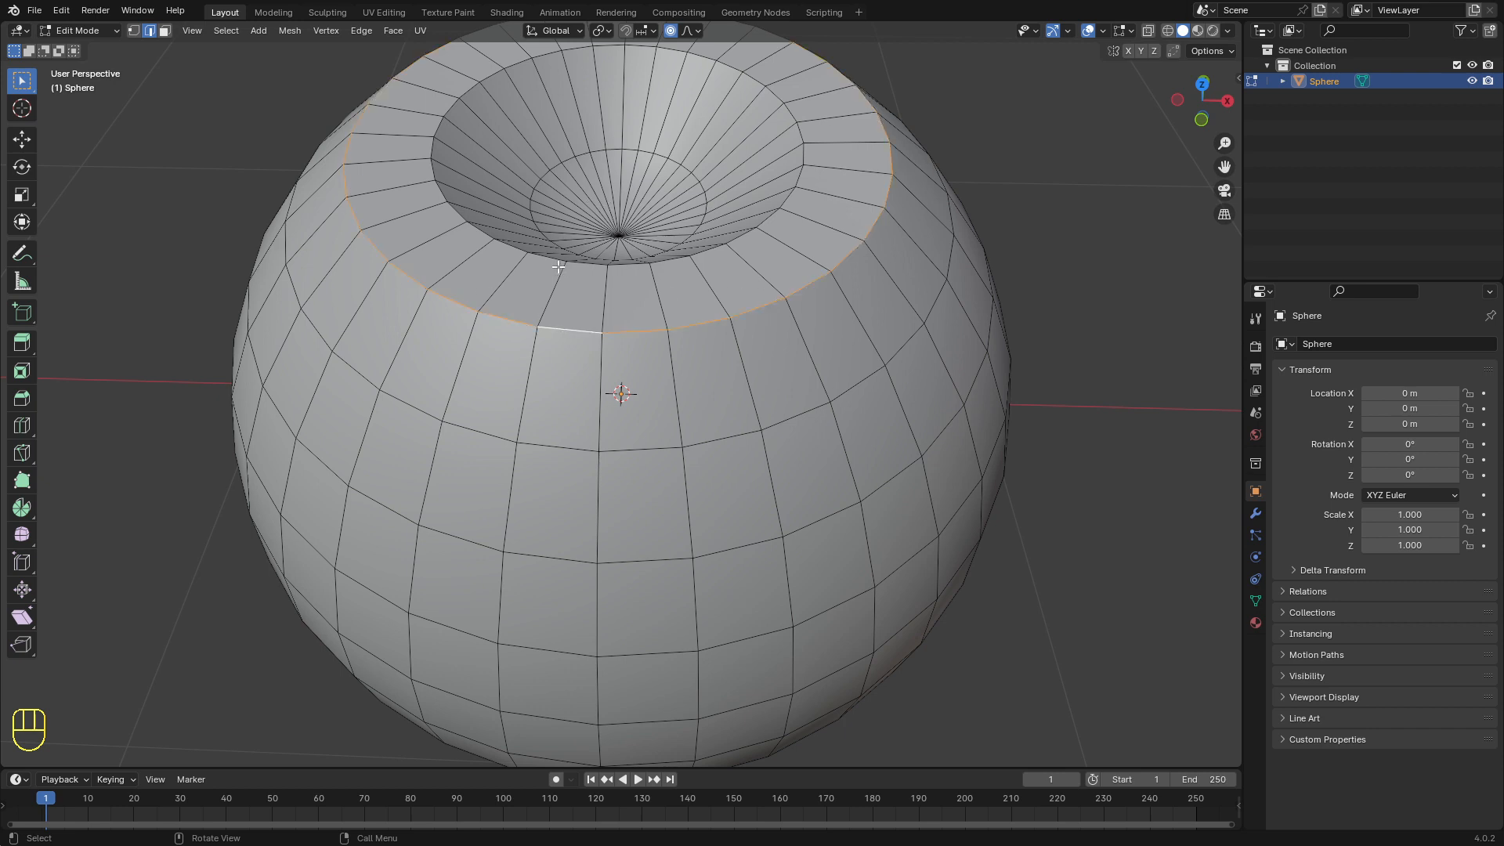
pyautogui.keyDown('alt'); pyautogui.keyDown('shift'); pyautogui.click(455, 210); pyautogui.keyUp('shift'); pyautogui.keyUp('alt')
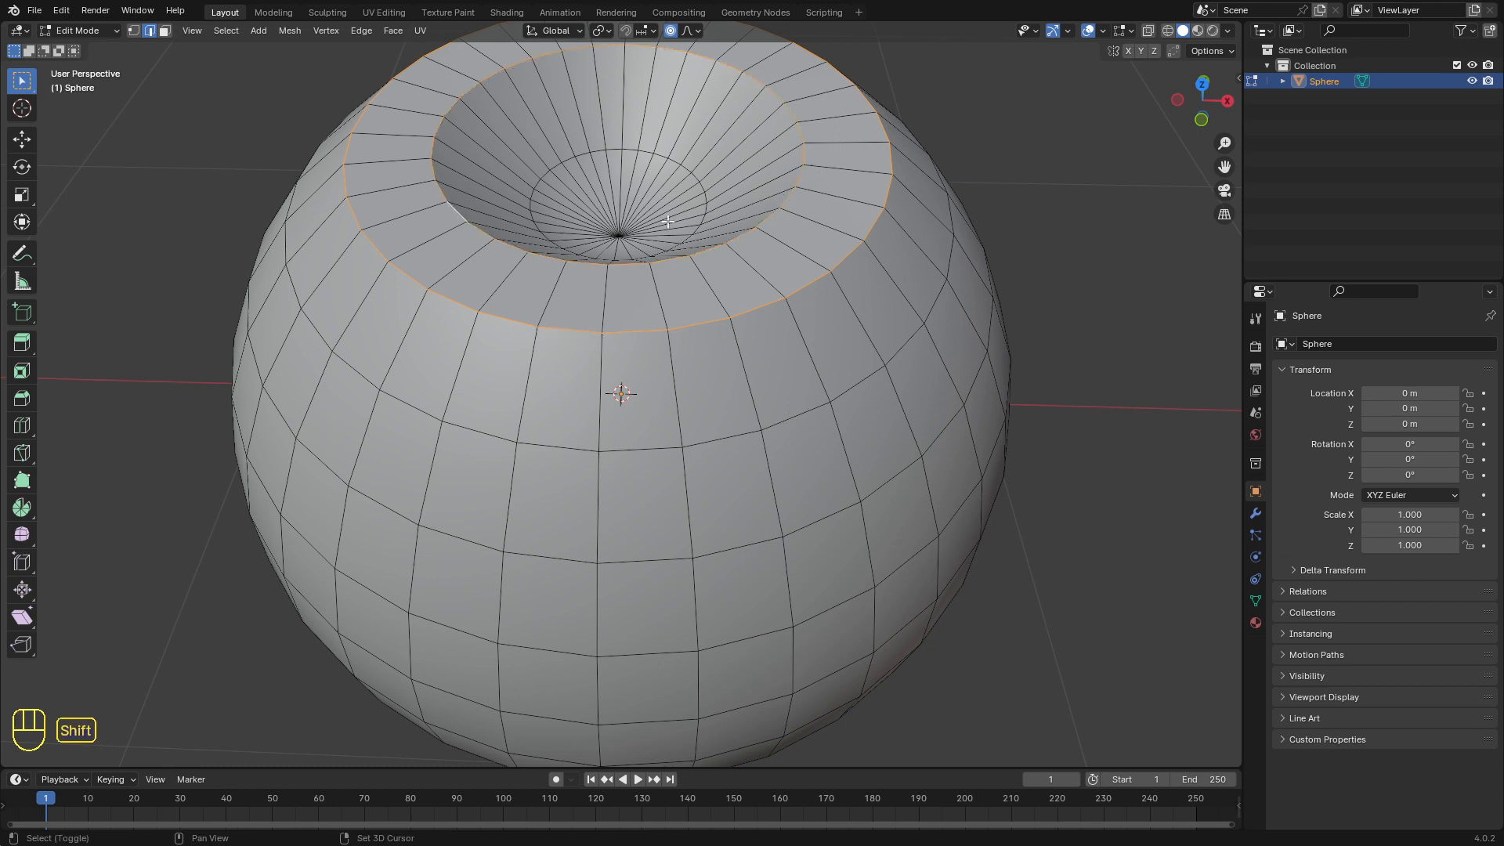
pyautogui.scroll(-1, 681, 353)
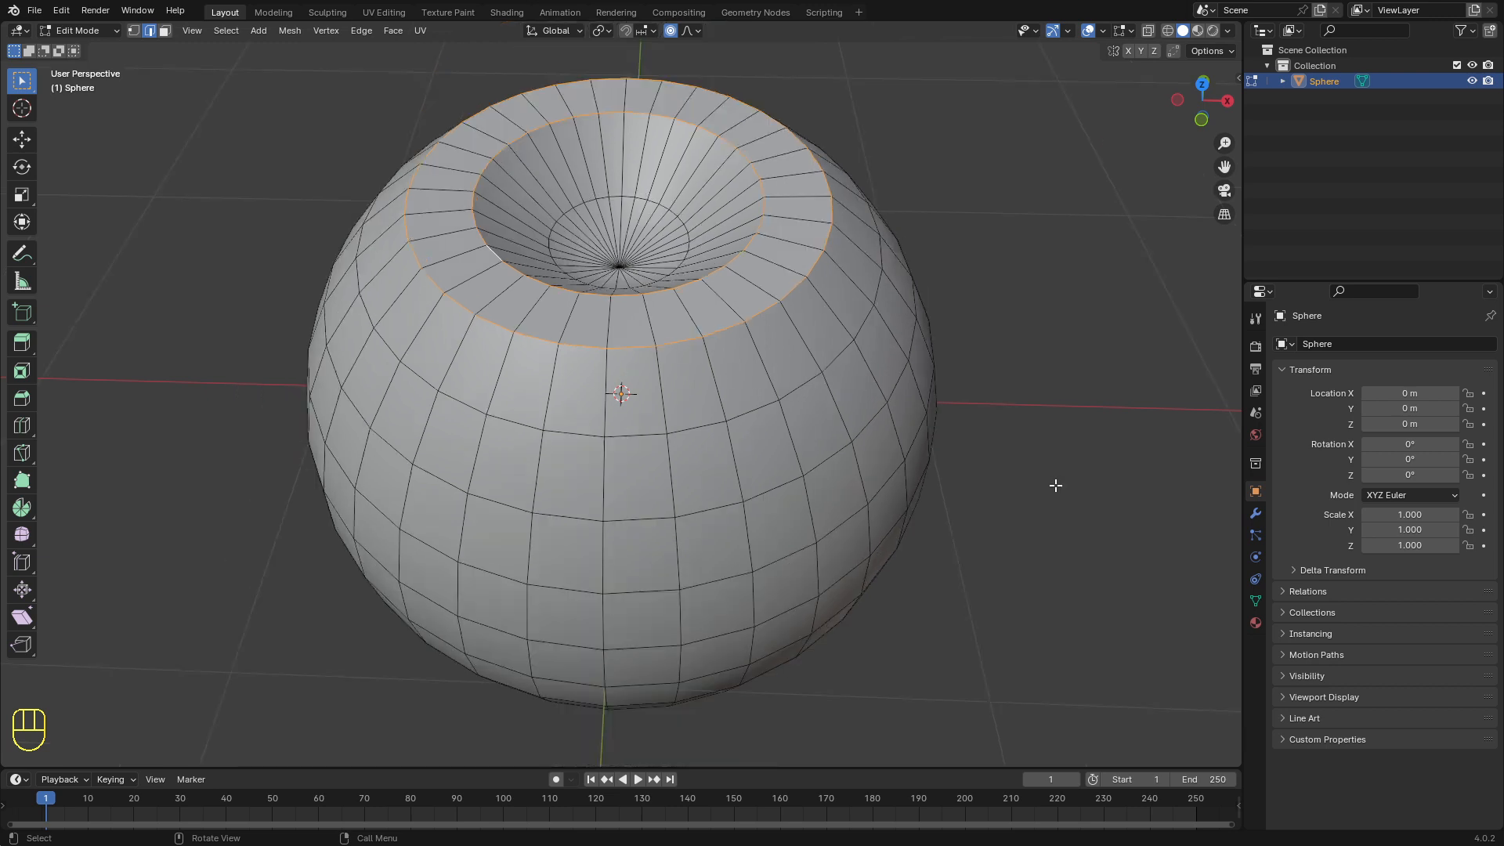
pyautogui.hotkey('ctrl', 'b')
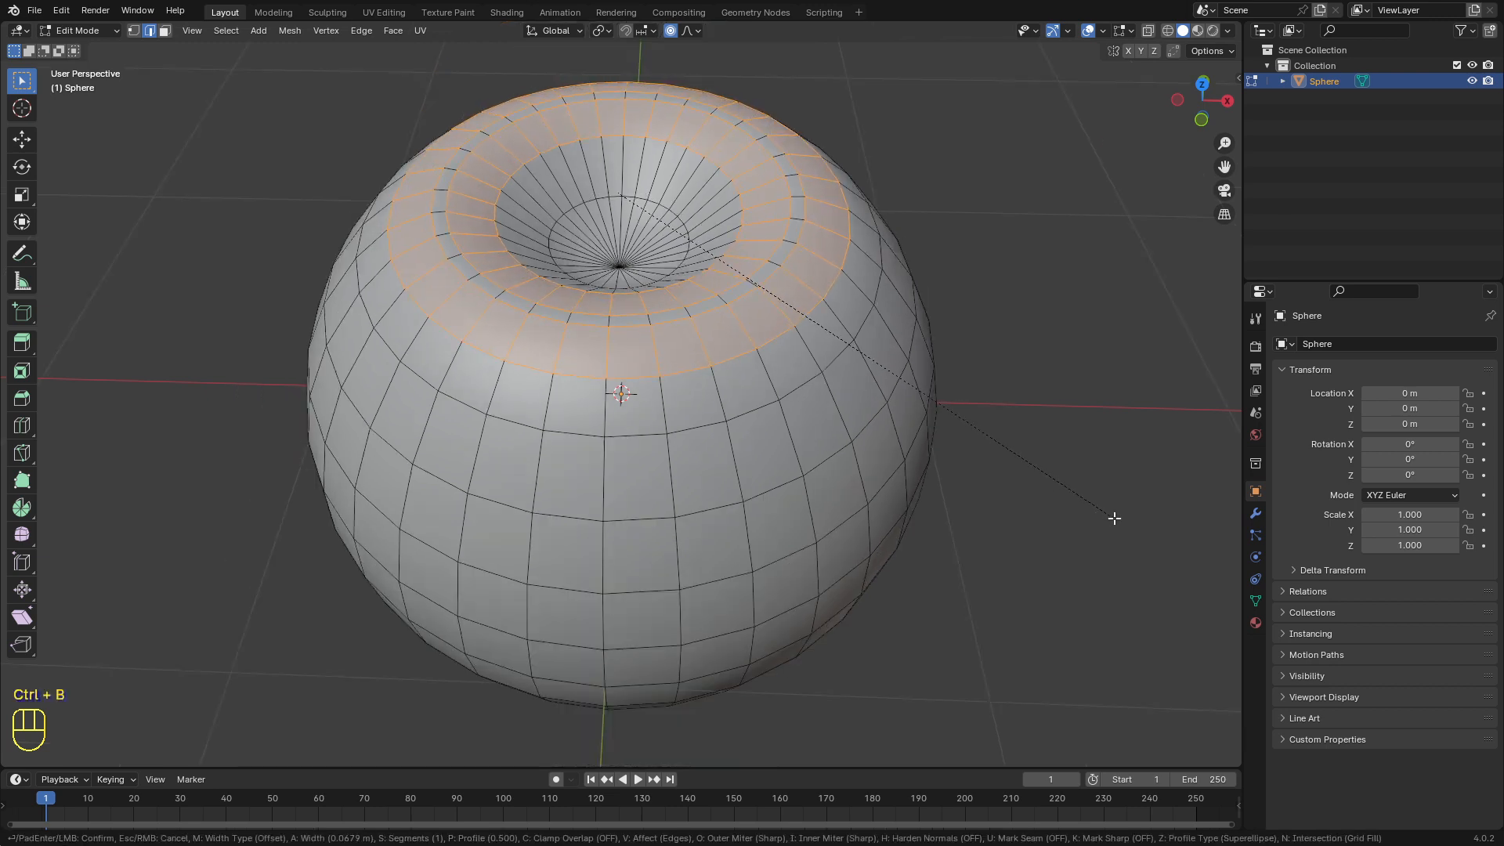
pyautogui.scroll(1, 1115, 519)
pyautogui.click(1116, 519)
pyautogui.scroll(-2, 730, 455)
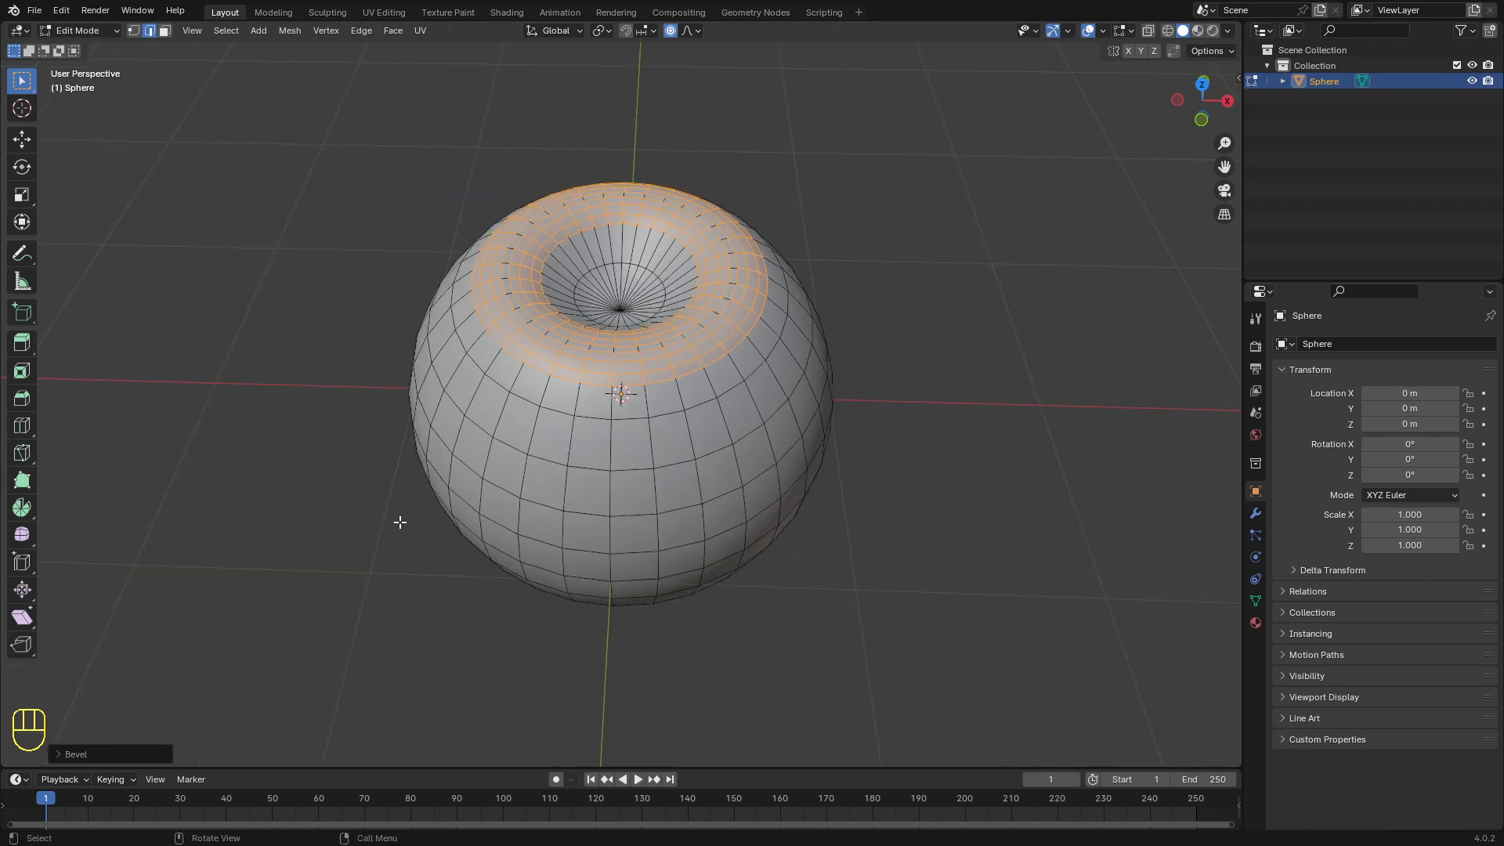
# Step: Bevel the inner and outer edge loops around the bottom hollow by about 0.07 m with three segments and return to Object Mode
pyautogui.moveTo(361, 520); pyautogui.dragTo(420, 326, button='middle')
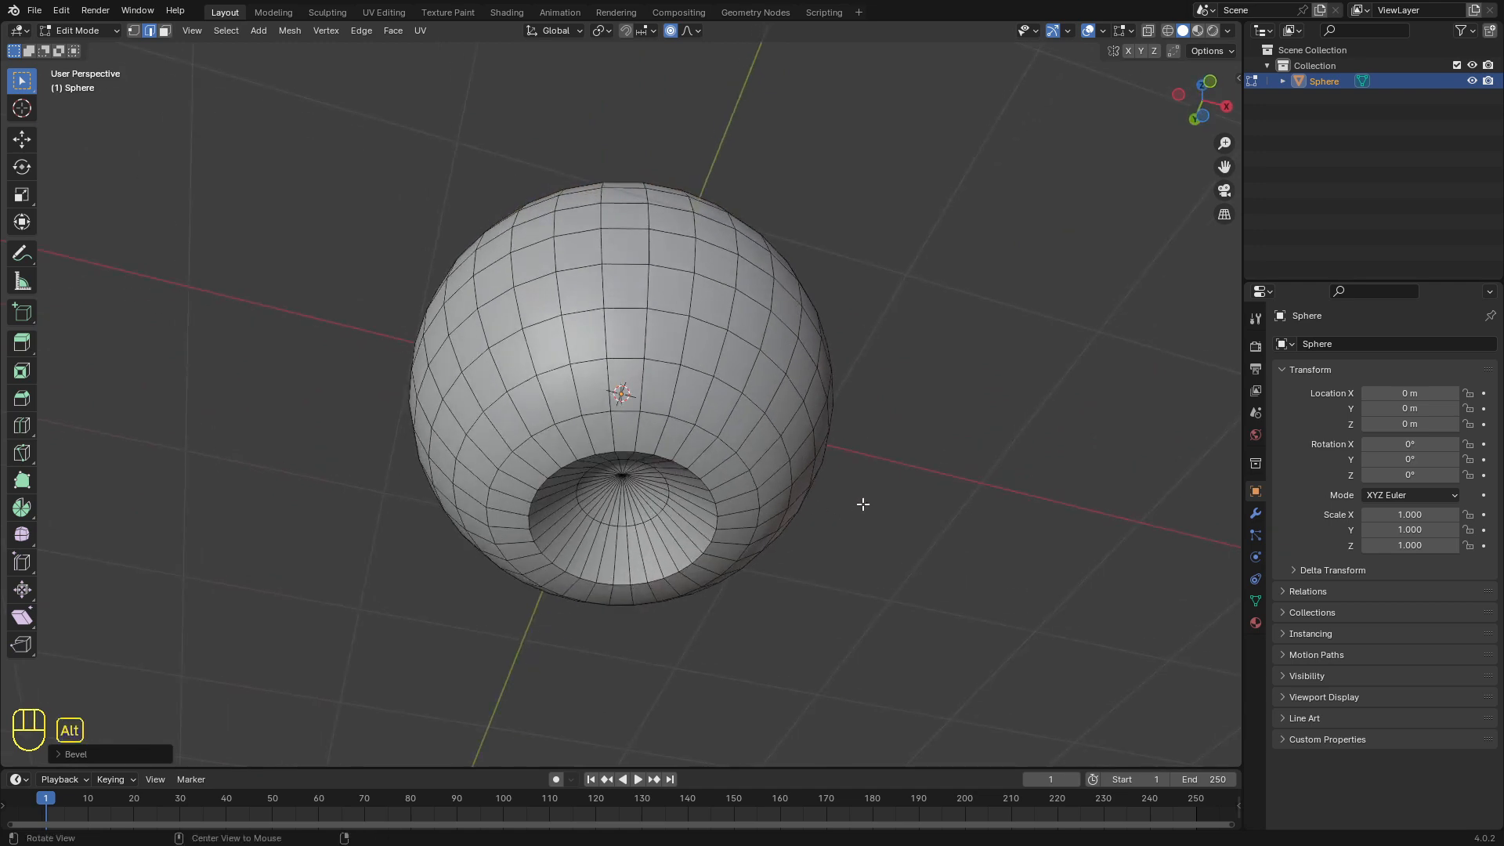
pyautogui.hotkey('alt', 'a')
pyautogui.moveTo(728, 524); pyautogui.dragTo(758, 497, button='middle')
pyautogui.scroll(1, 756, 495)
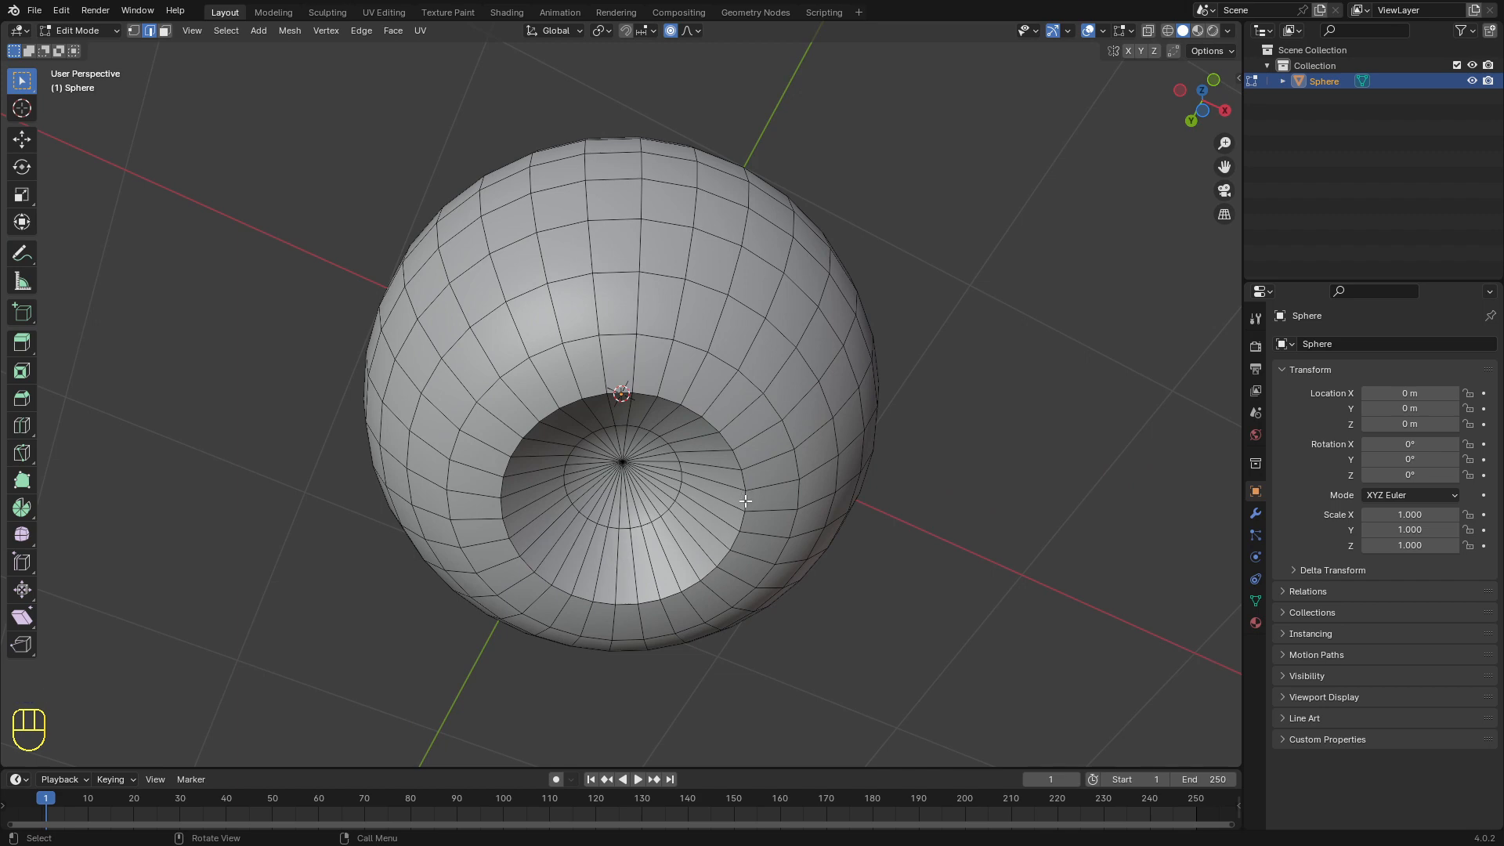
pyautogui.keyDown('alt'); pyautogui.click(745, 500); pyautogui.keyUp('alt')
pyautogui.moveTo(667, 500); pyautogui.dragTo(743, 560, button='middle')
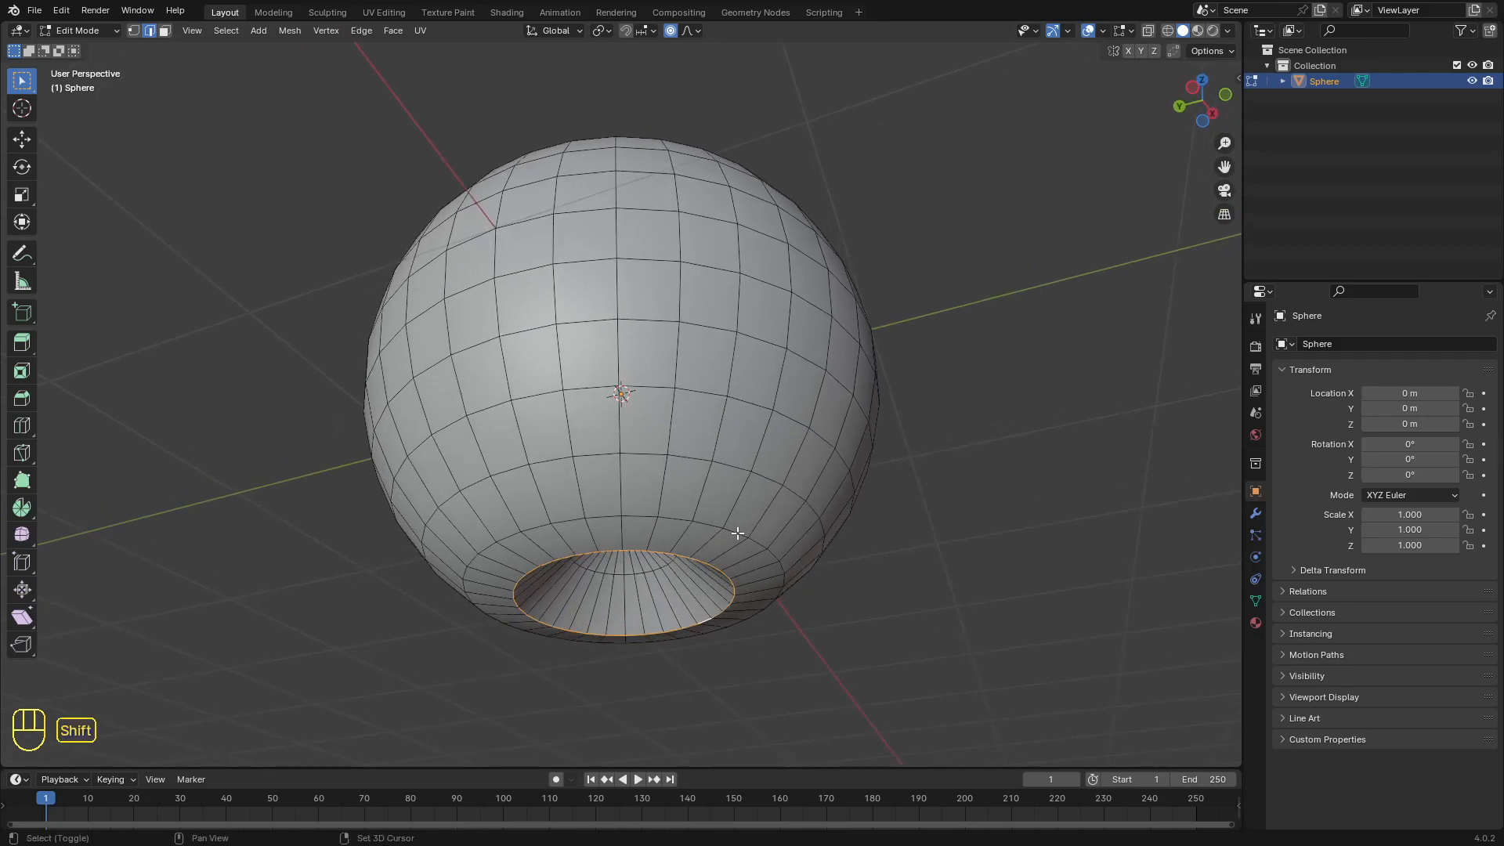
pyautogui.keyDown('alt'); pyautogui.keyDown('shift'); pyautogui.click(737, 534); pyautogui.keyUp('shift'); pyautogui.keyUp('alt')
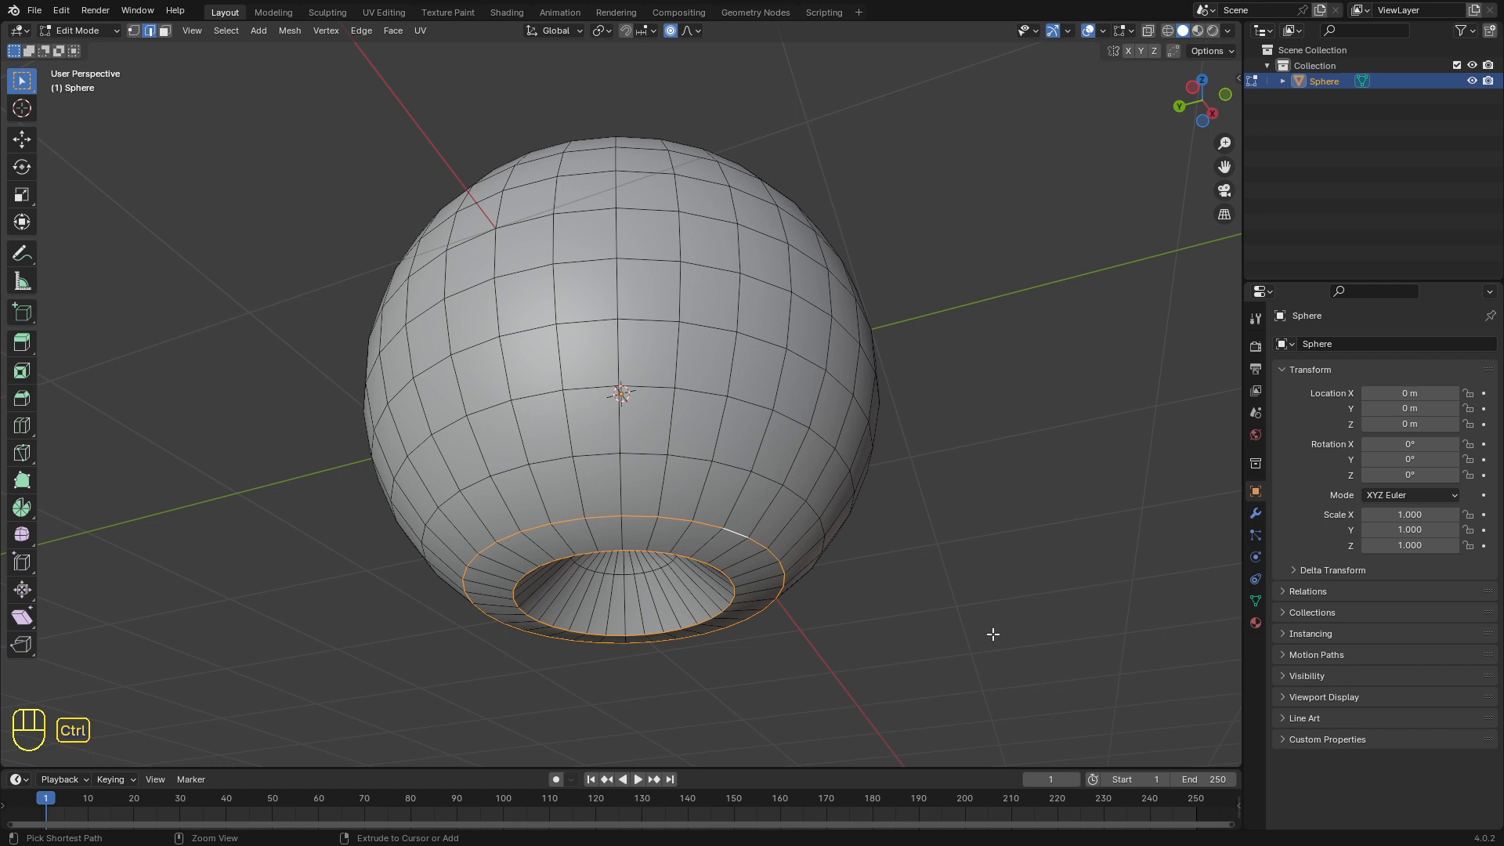
pyautogui.hotkey('ctrl', 'b')
pyautogui.scroll(2, 1007, 642)
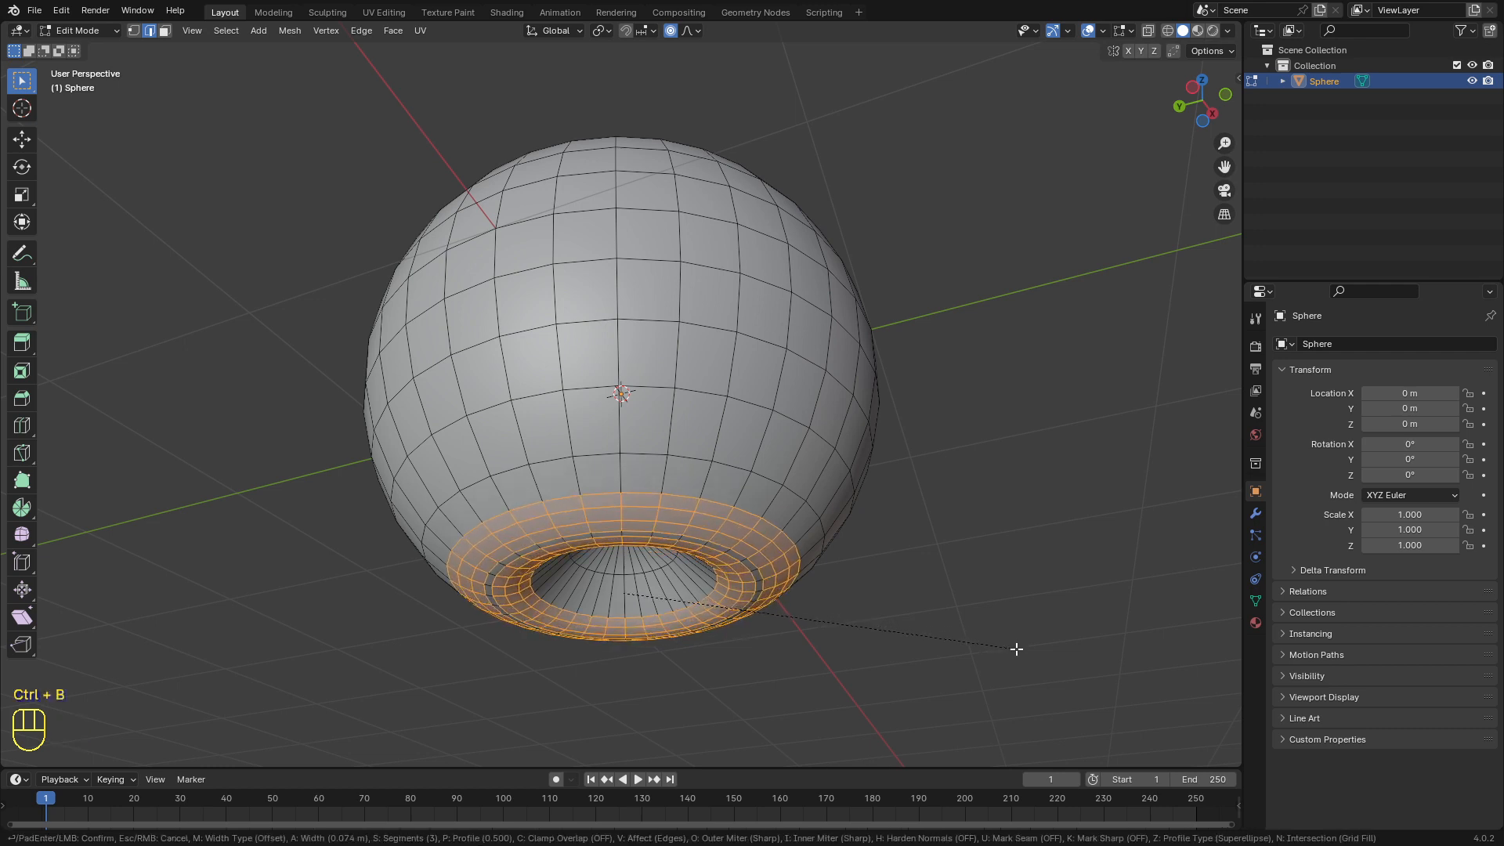
pyautogui.click(1016, 648)
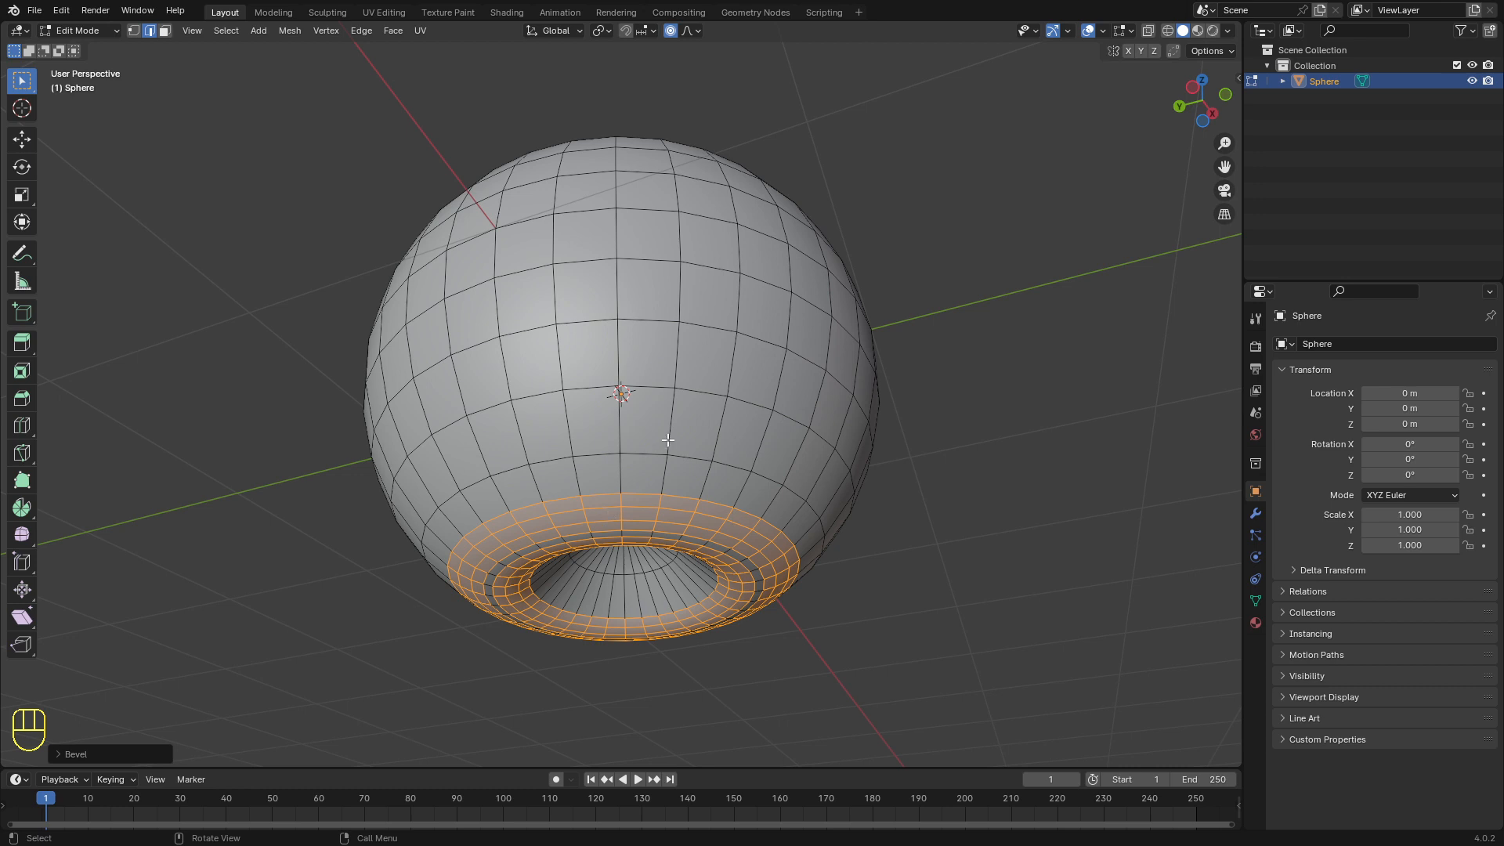
pyautogui.press('Tab')
# Step: Pull an edge on the top hollow's rim outward and up by about 0.1 m with a proportional size of about 0.51 m
pyautogui.moveTo(655, 402); pyautogui.dragTo(664, 561, button='middle')
pyautogui.moveTo(575, 349); pyautogui.dragTo(517, 322, button='middle')
pyautogui.moveTo(637, 327); pyautogui.dragTo(547, 329, button='middle')
pyautogui.press('KP_1')
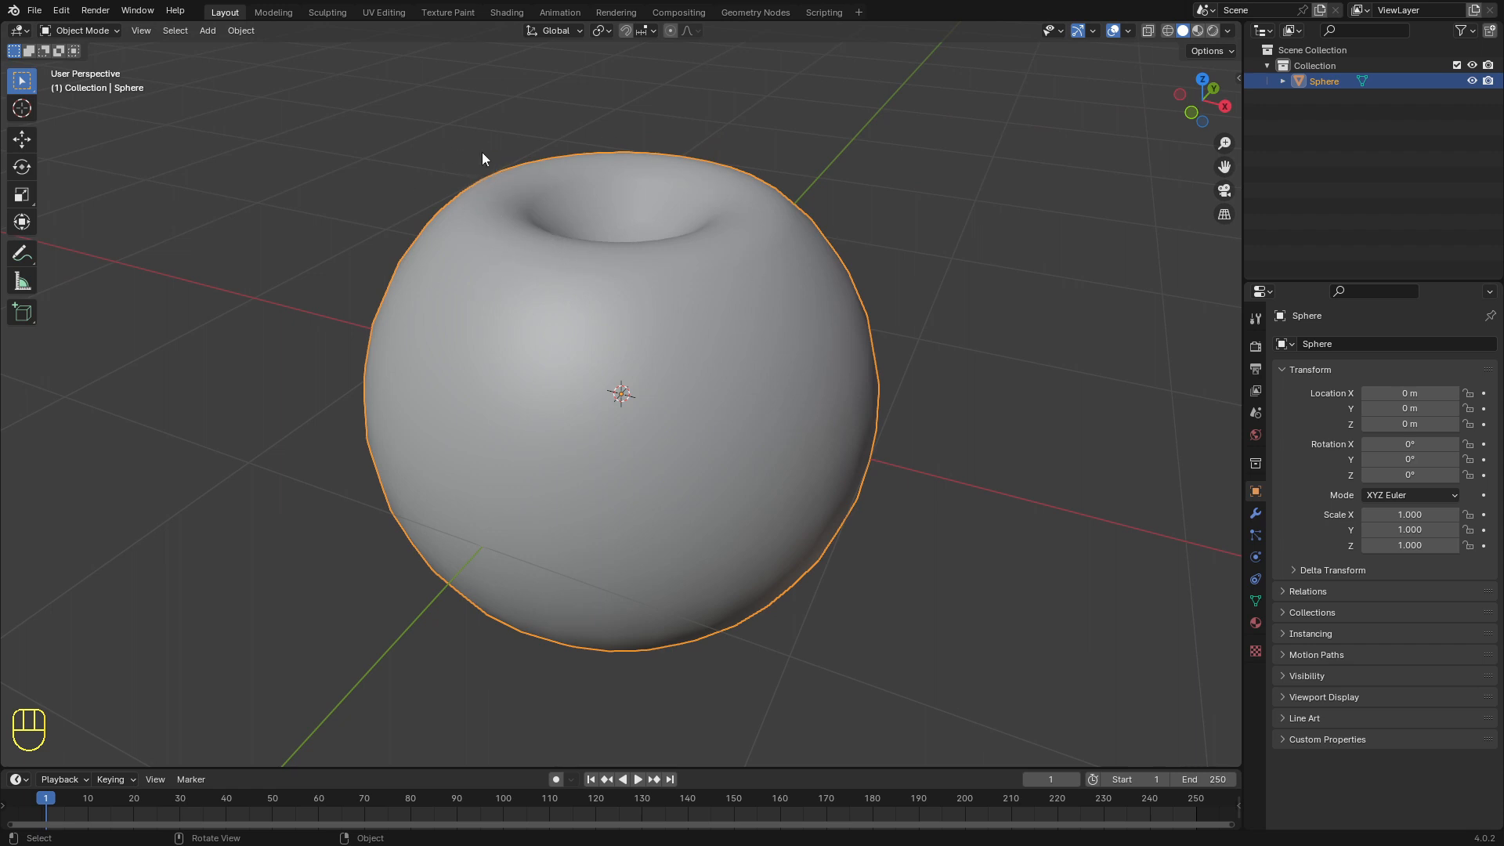
pyautogui.press('Tab')
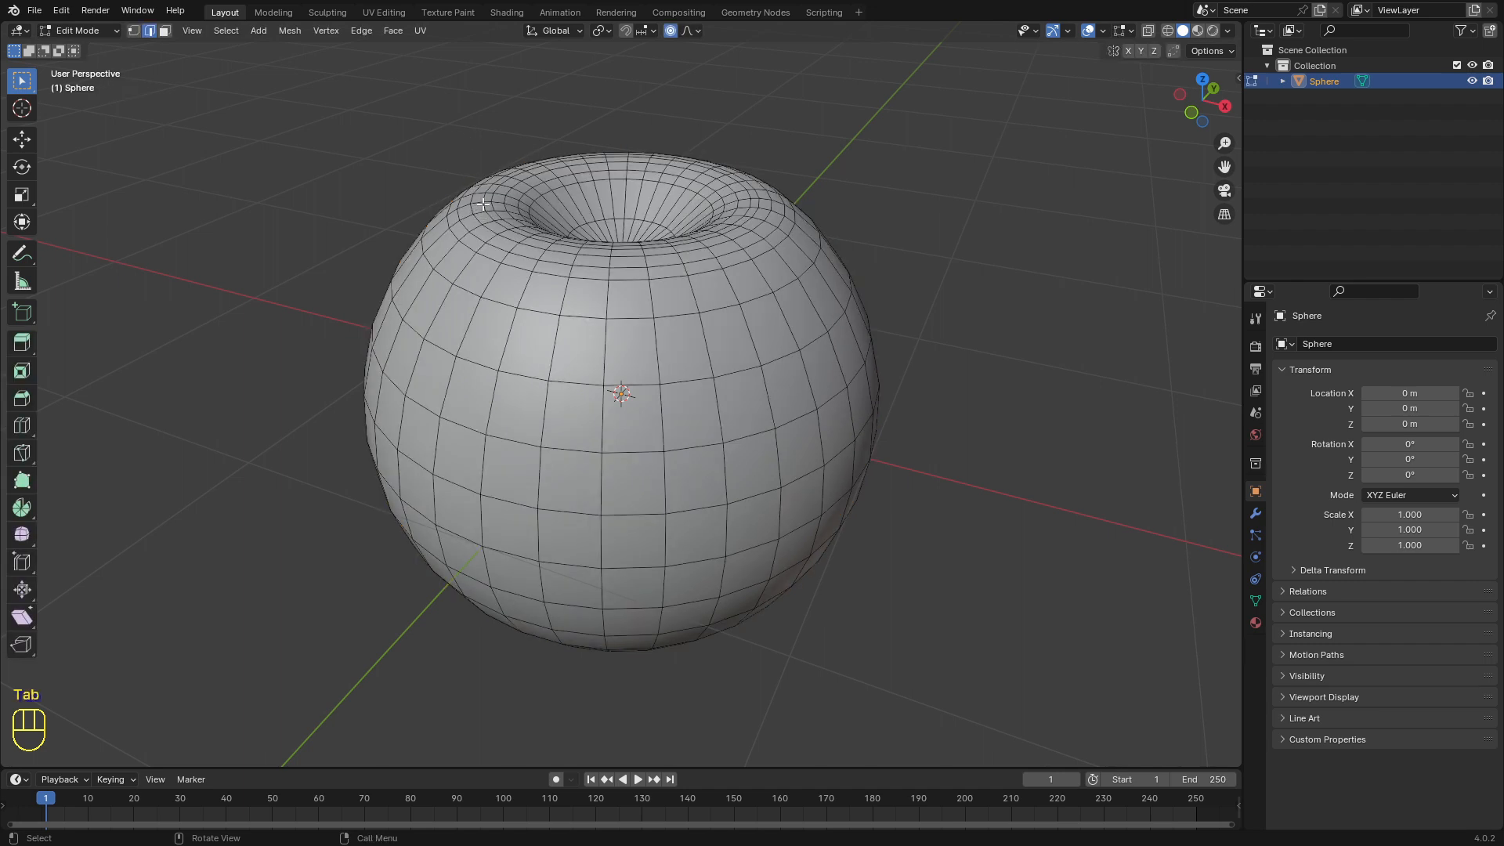
pyautogui.moveTo(496, 256); pyautogui.dragTo(465, 267, button='middle')
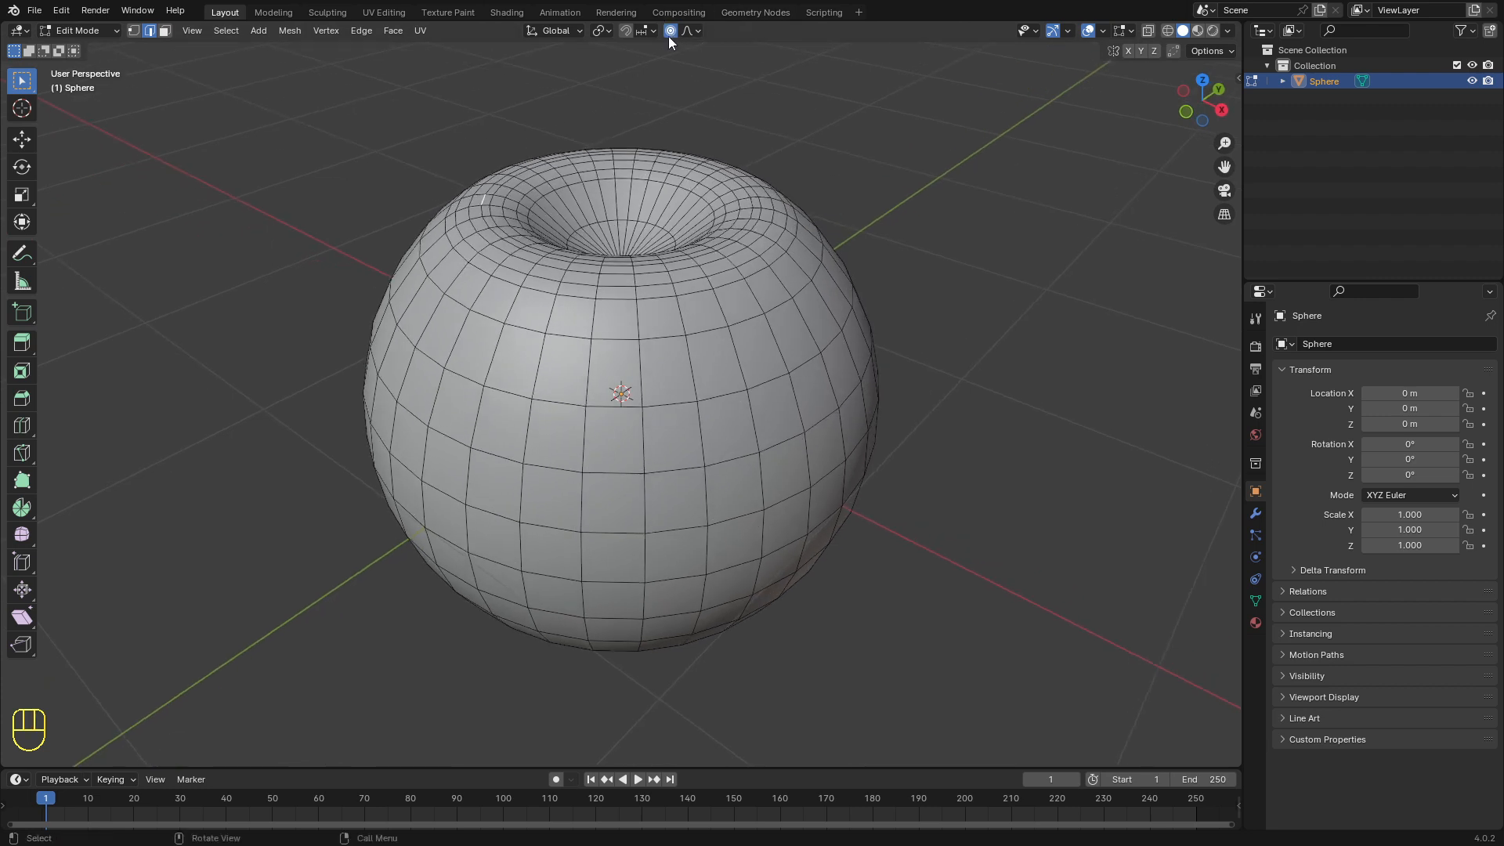
pyautogui.press('g')
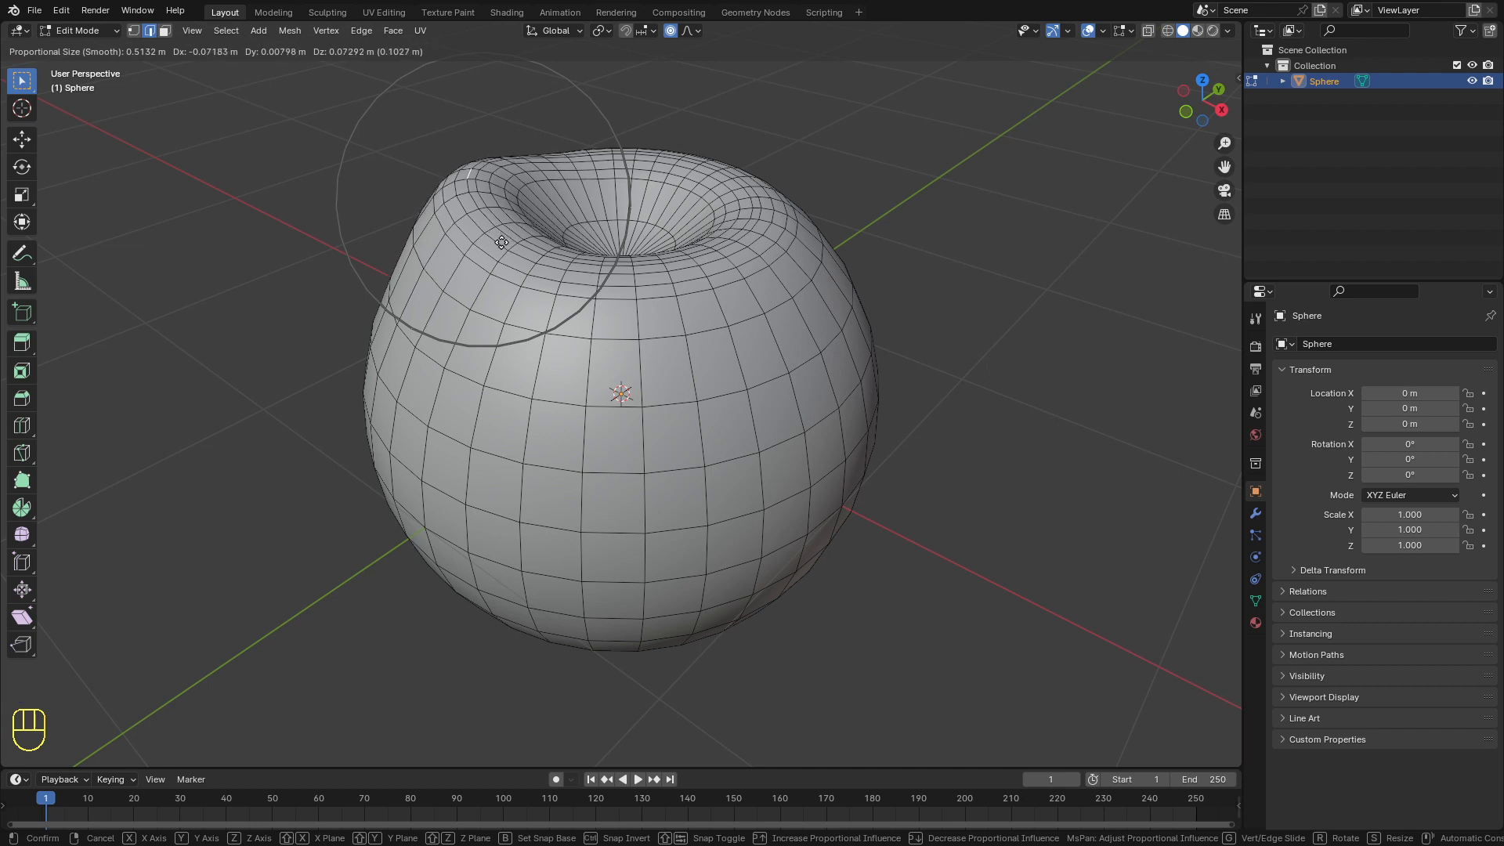
pyautogui.click(502, 242)
pyautogui.press('Tab')
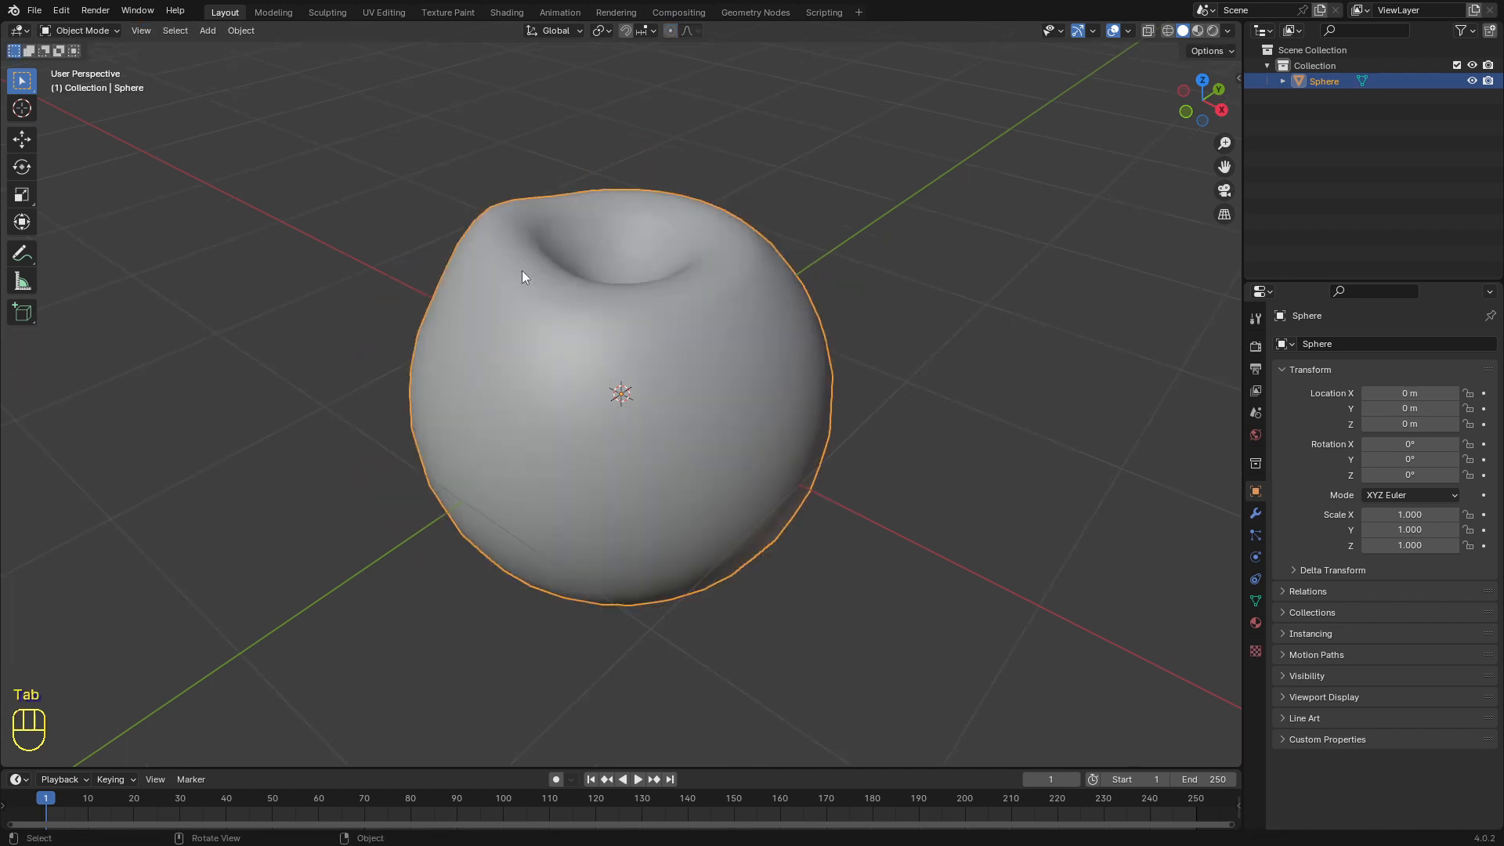
pyautogui.moveTo(558, 354); pyautogui.dragTo(697, 354, button='middle')
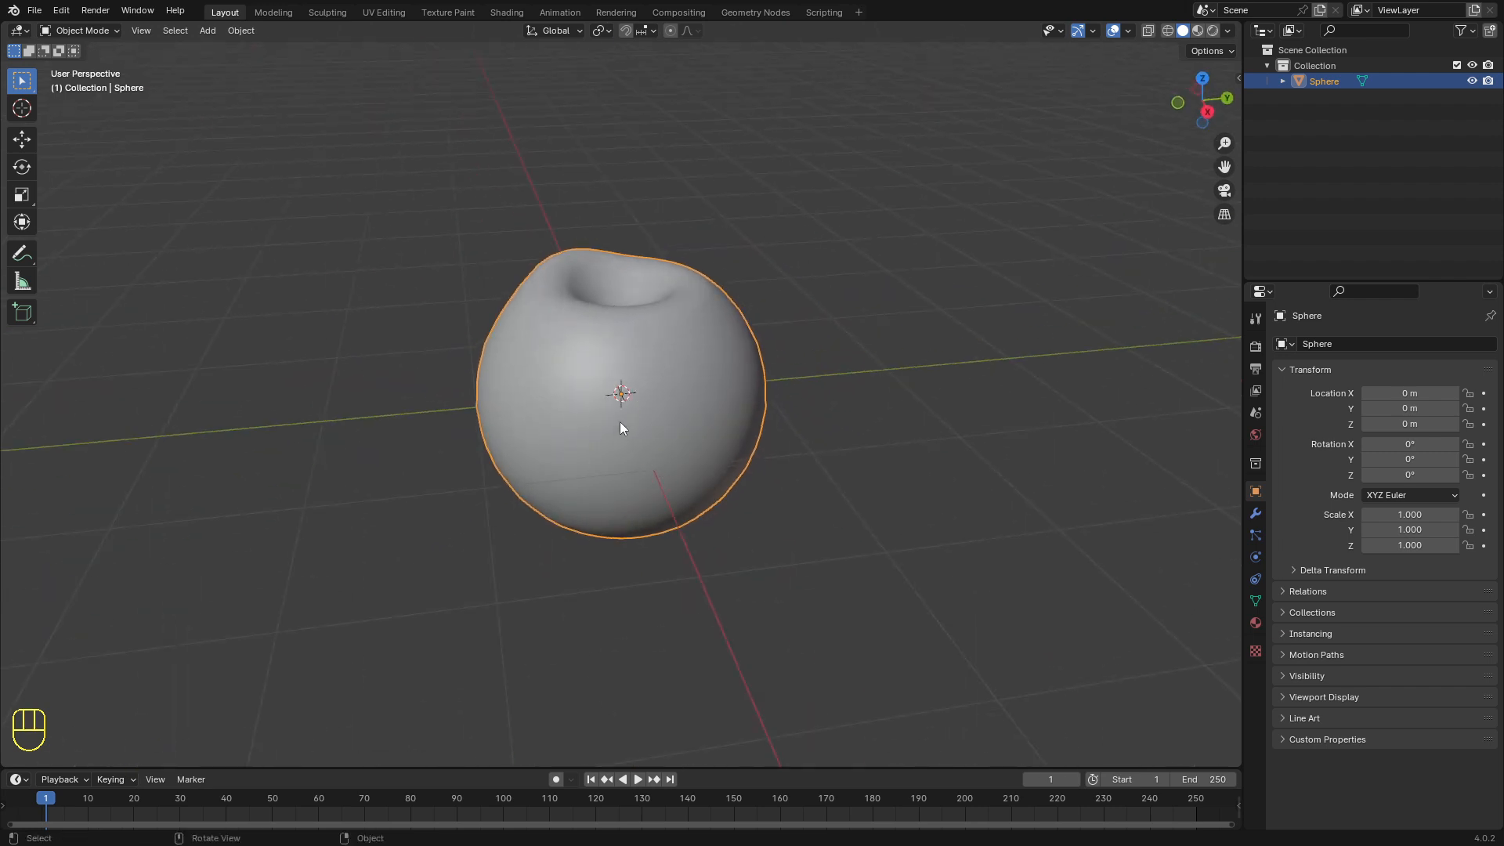
# Step: Rename the deformed sphere as apple and hide it in the viewport
pyautogui.press('F2')
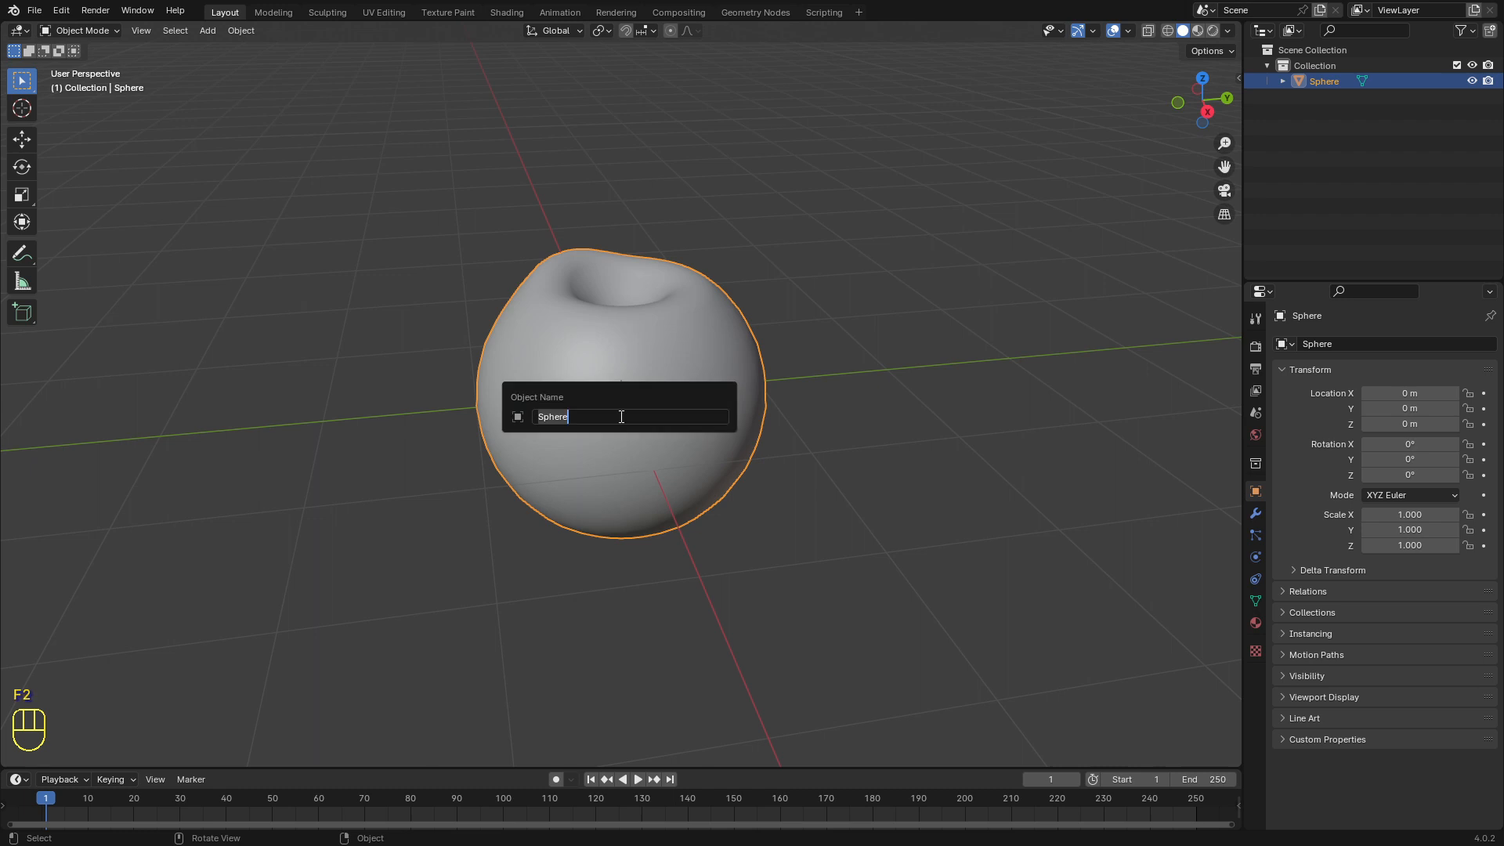
pyautogui.write('apple')
pyautogui.press('Return')
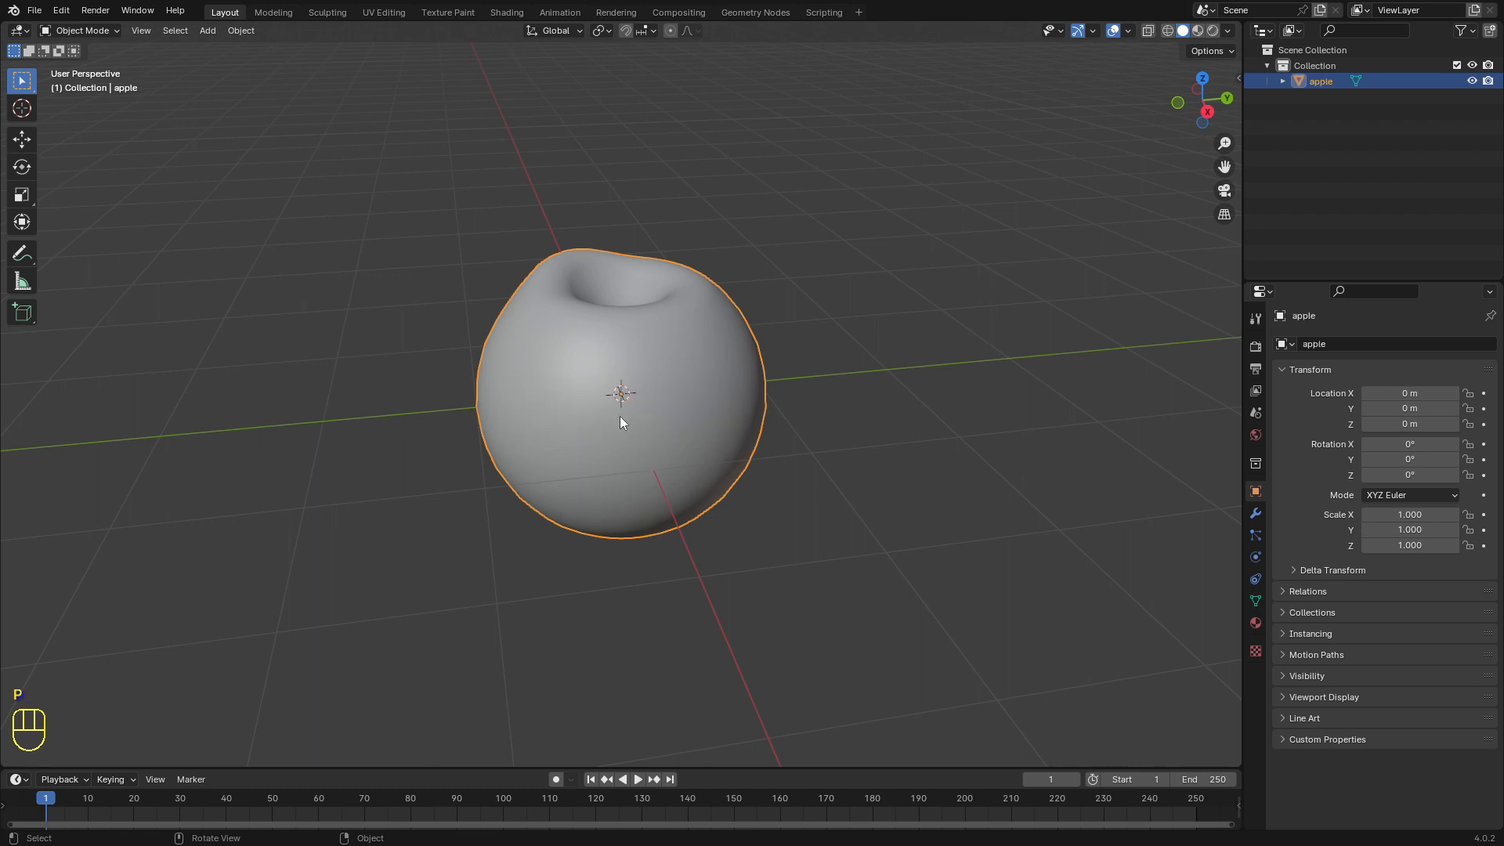
pyautogui.press('h')
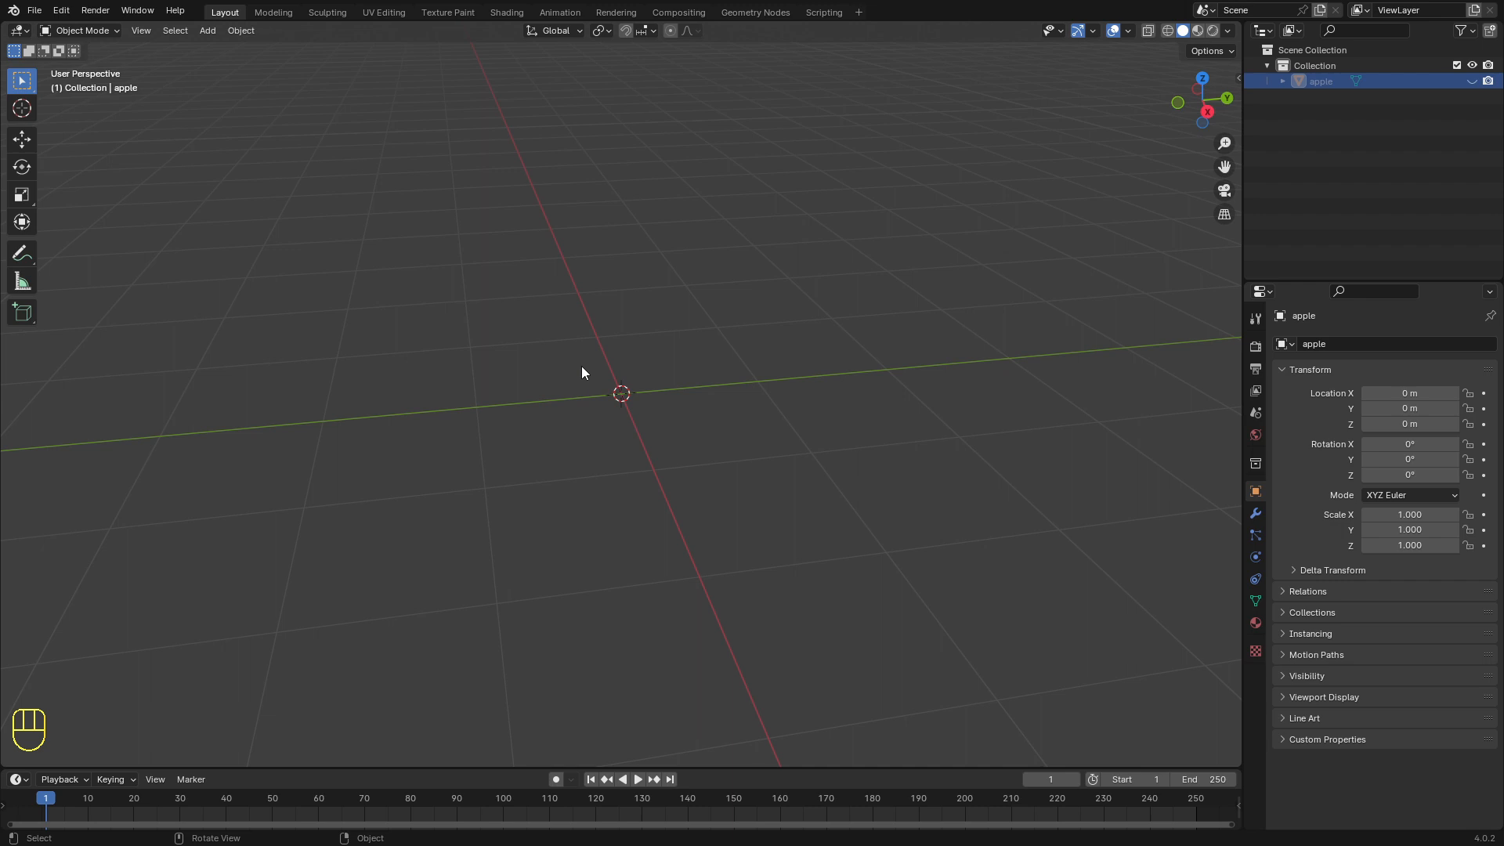
# Step: Add a new UV sphere at the world origin
pyautogui.hotkey('shift', 'a')
pyautogui.moveTo(582, 367)
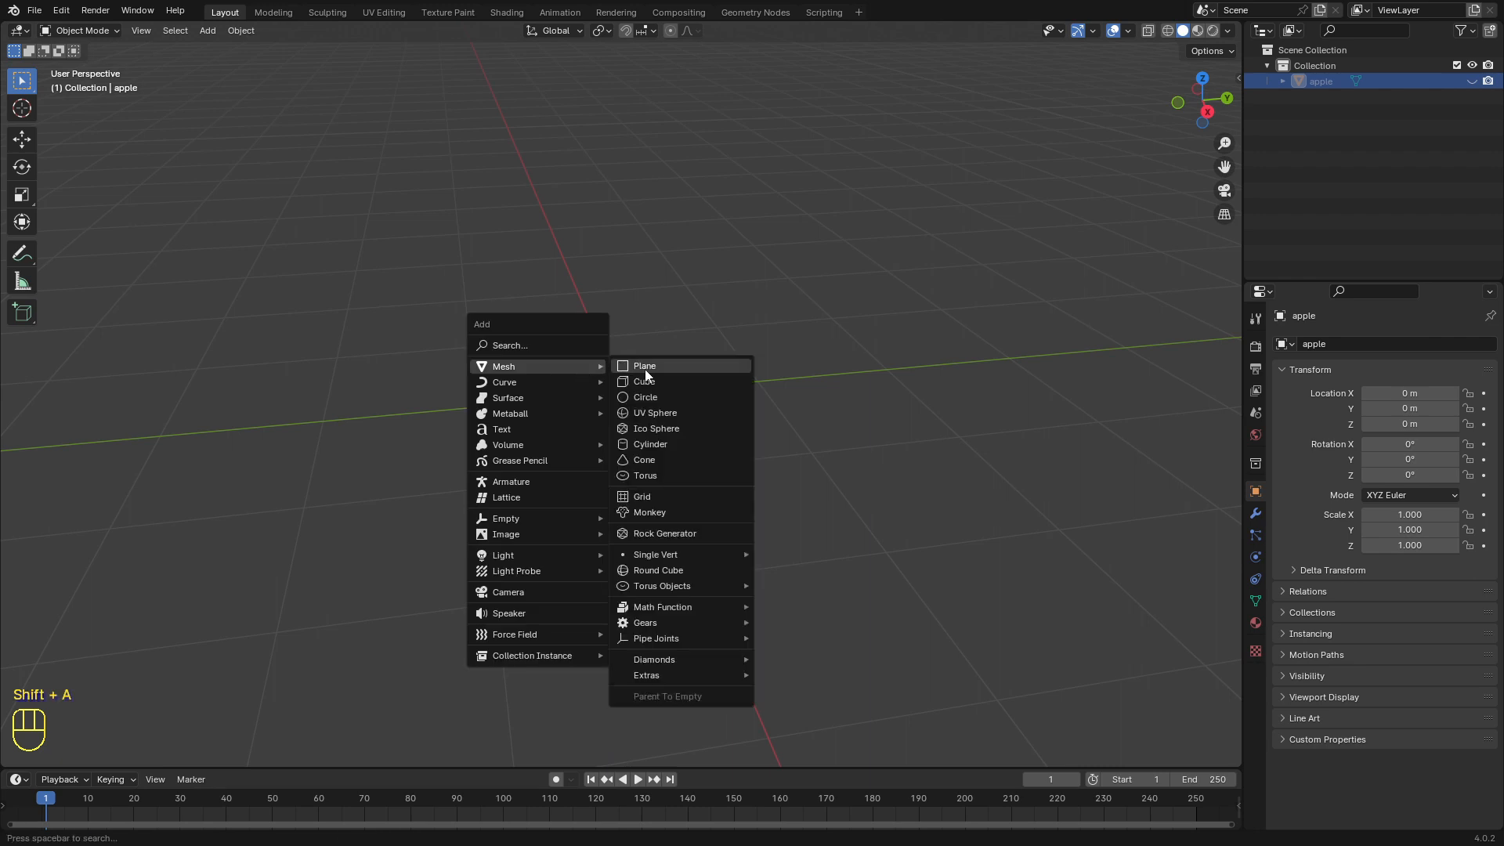
pyautogui.click(649, 419)
pyautogui.moveTo(457, 377); pyautogui.dragTo(555, 345, button='middle')
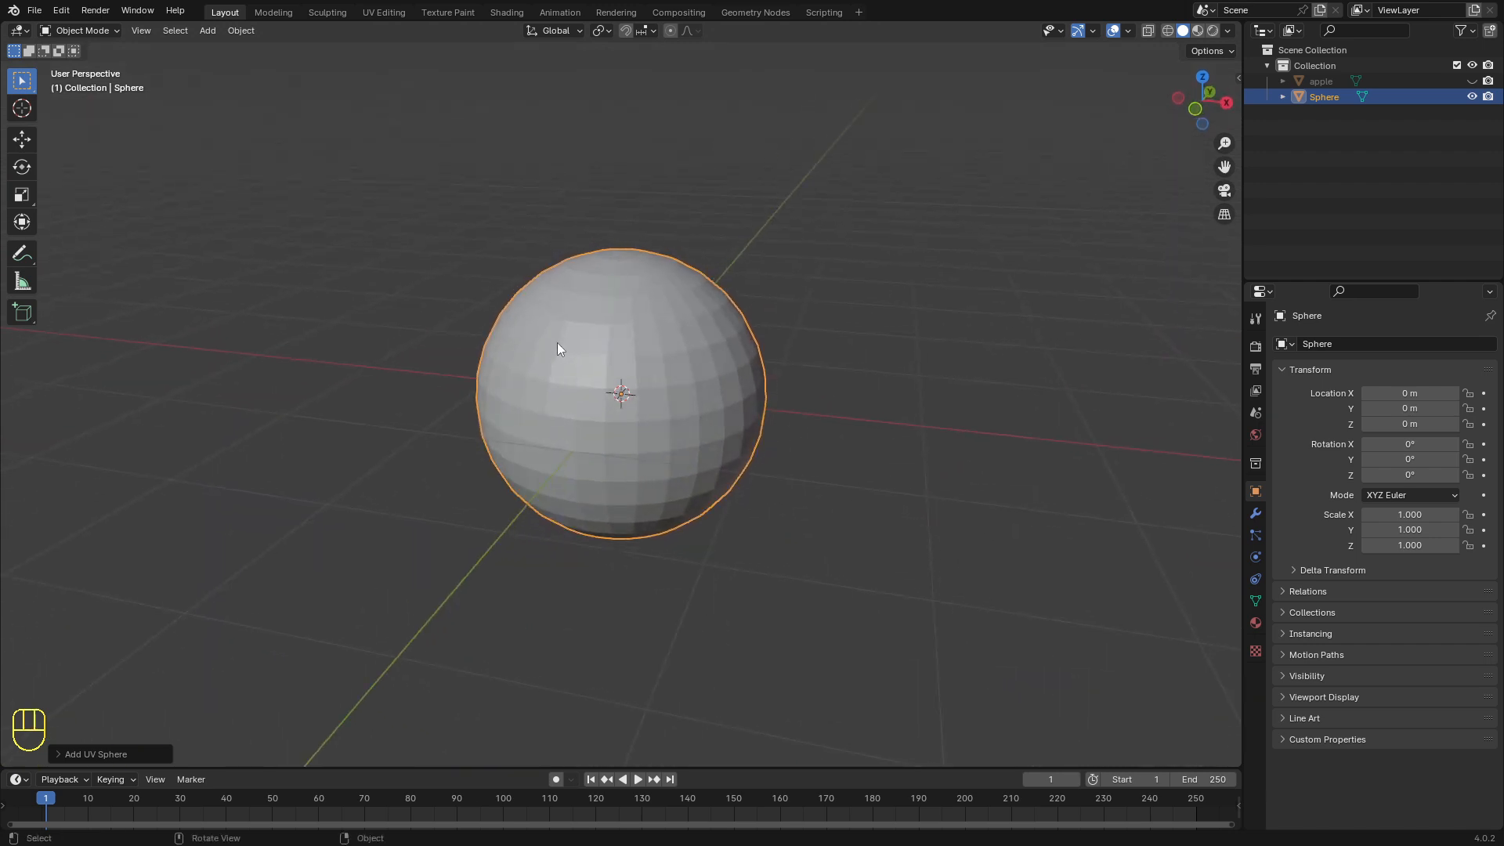
# Step: Delete the faces of the sphere's lower half in Edit Mode, using X-ray and a box selection in the front view
pyautogui.press('Tab')
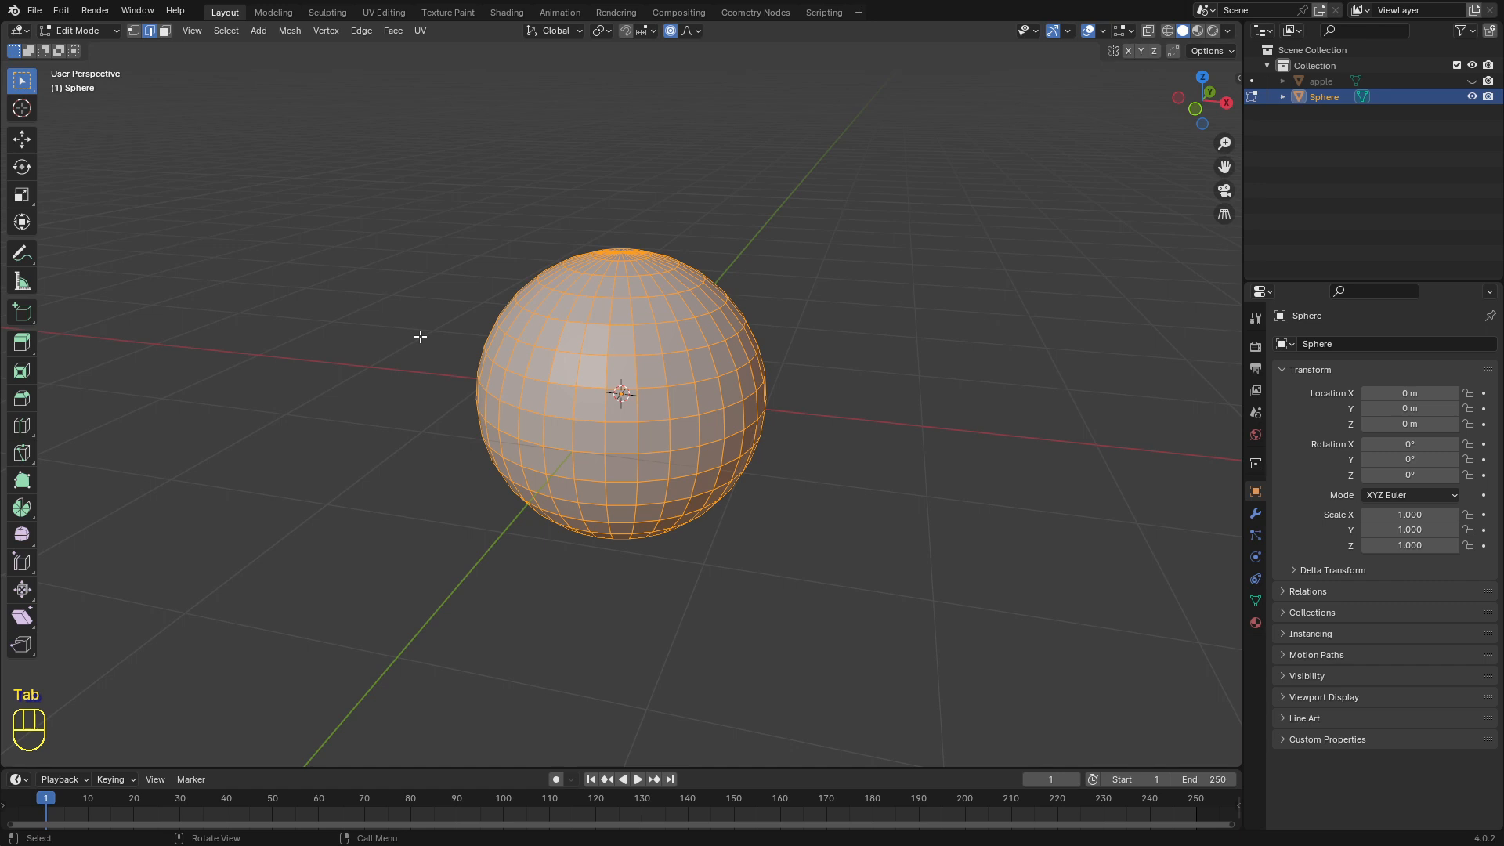
pyautogui.press('KP_1')
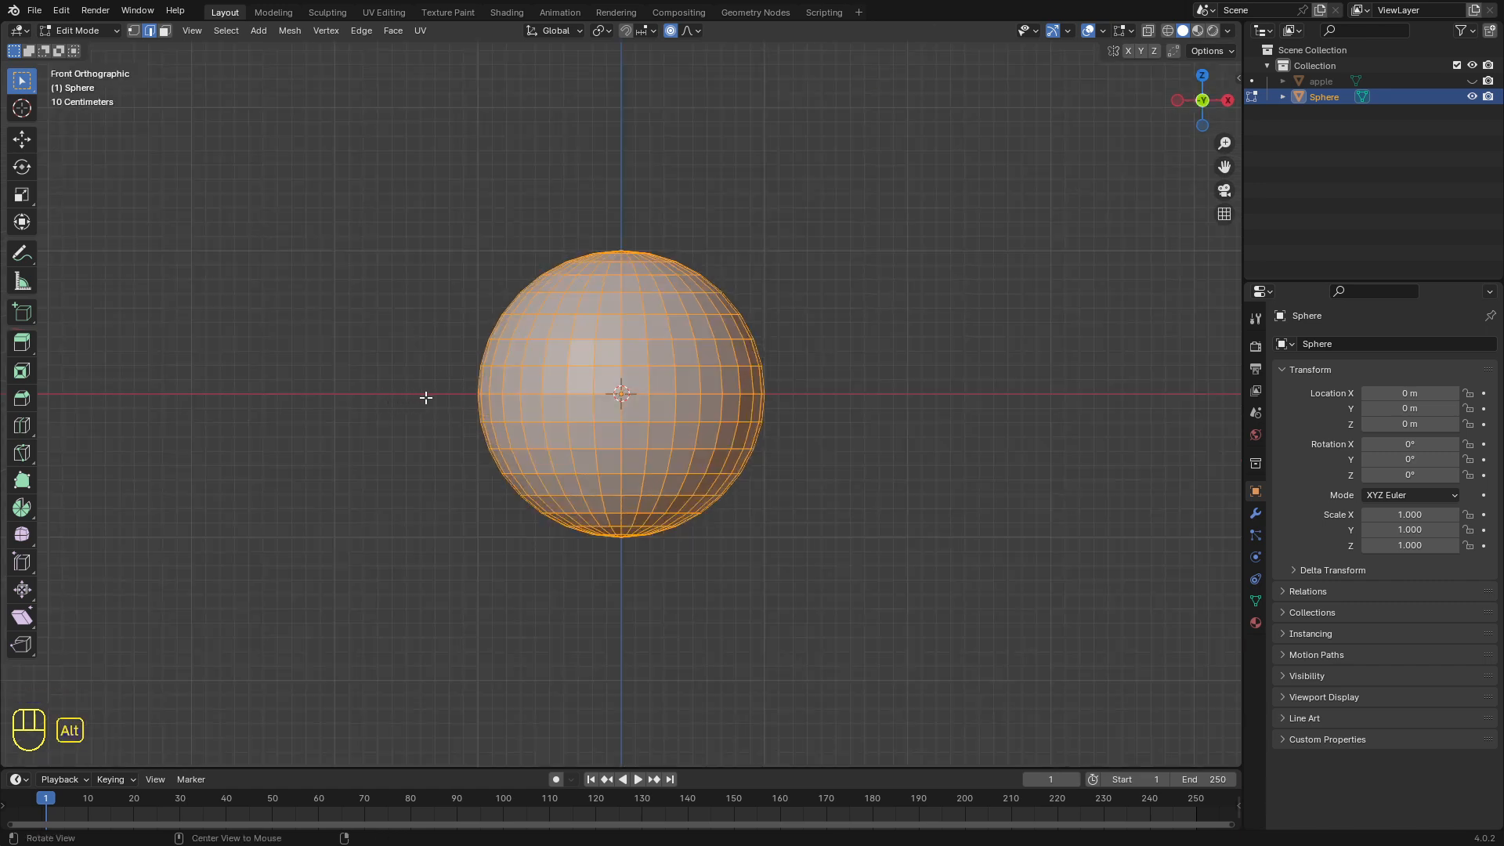
pyautogui.hotkey('alt', 'z')
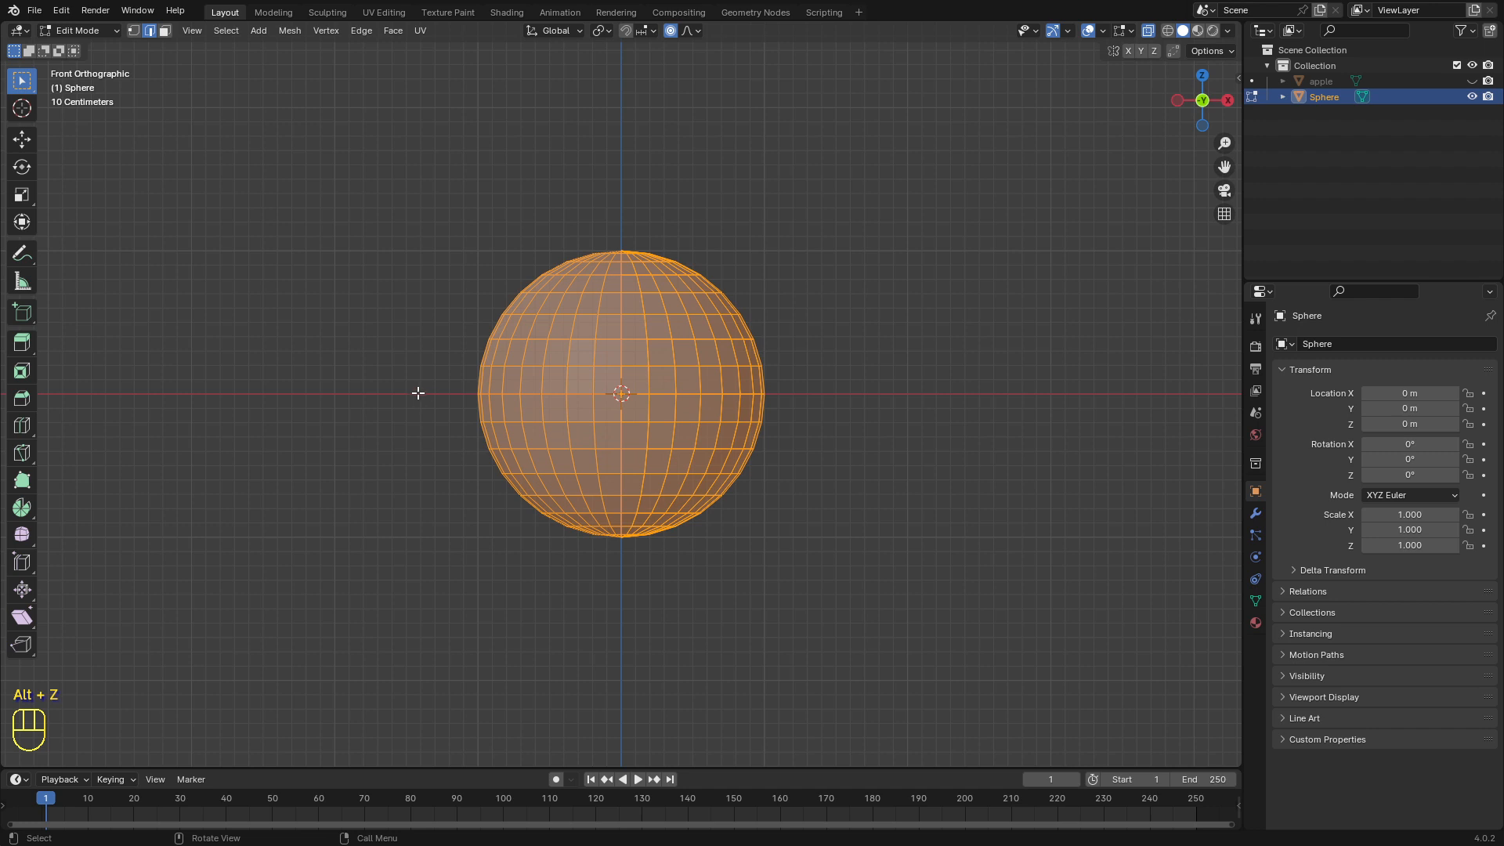
pyautogui.hotkey('alt', 'a')
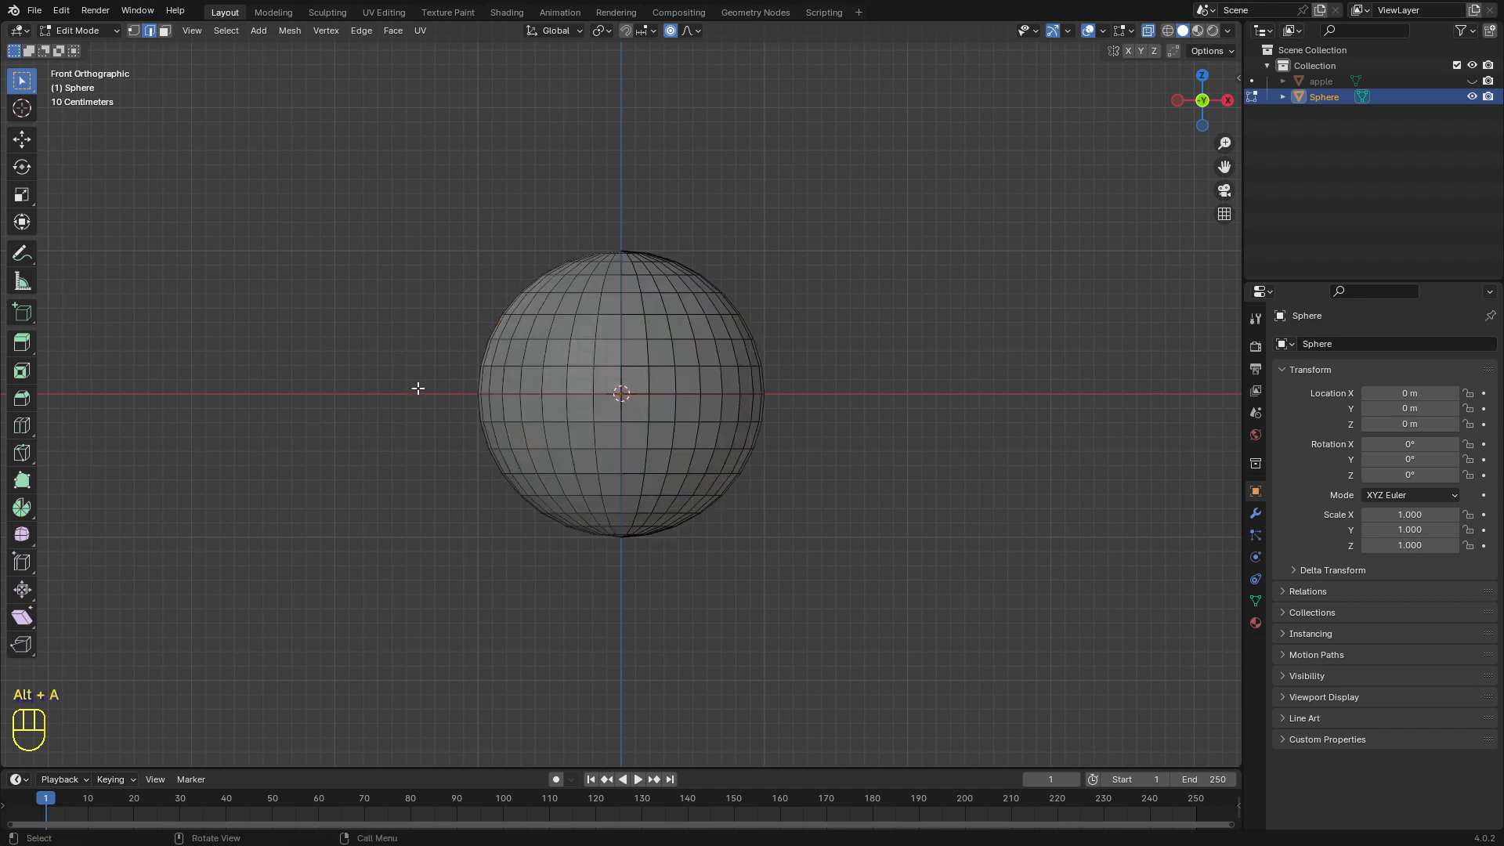
pyautogui.press('b')
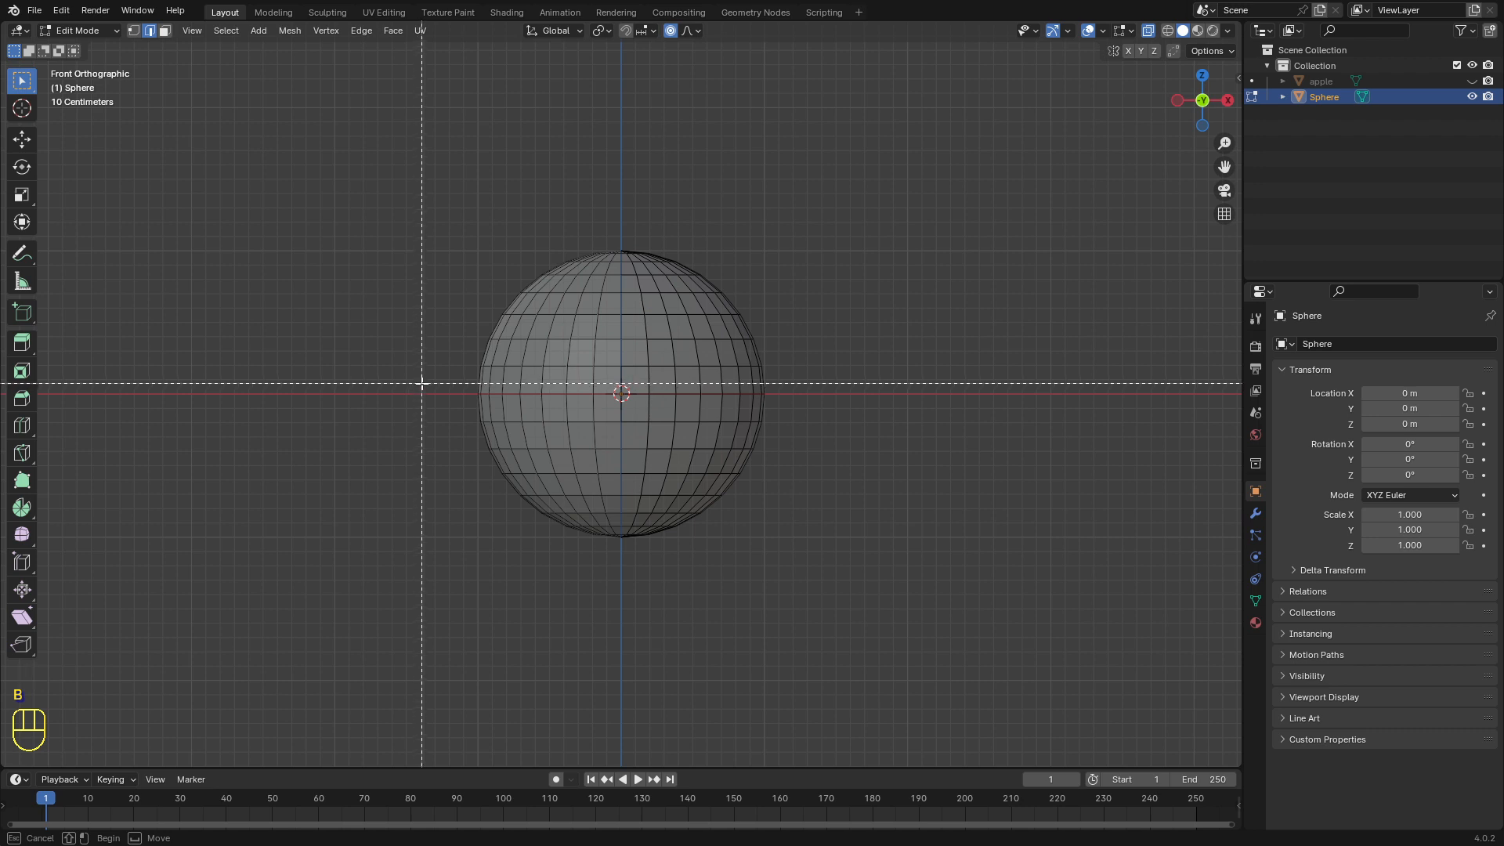
pyautogui.moveTo(421, 384); pyautogui.dragTo(838, 595)
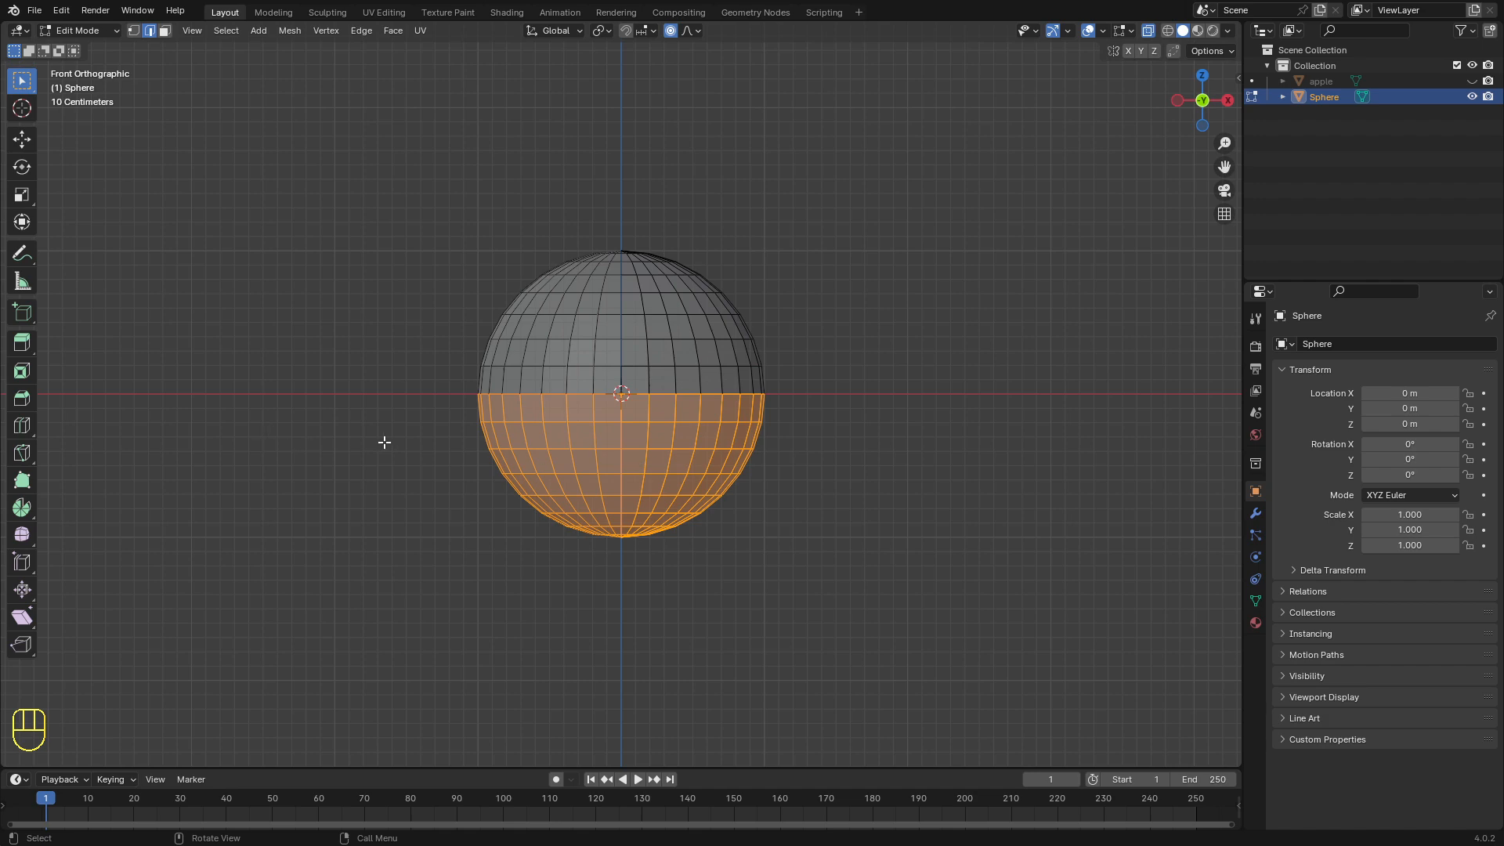
pyautogui.moveTo(531, 416); pyautogui.dragTo(423, 504, button='middle')
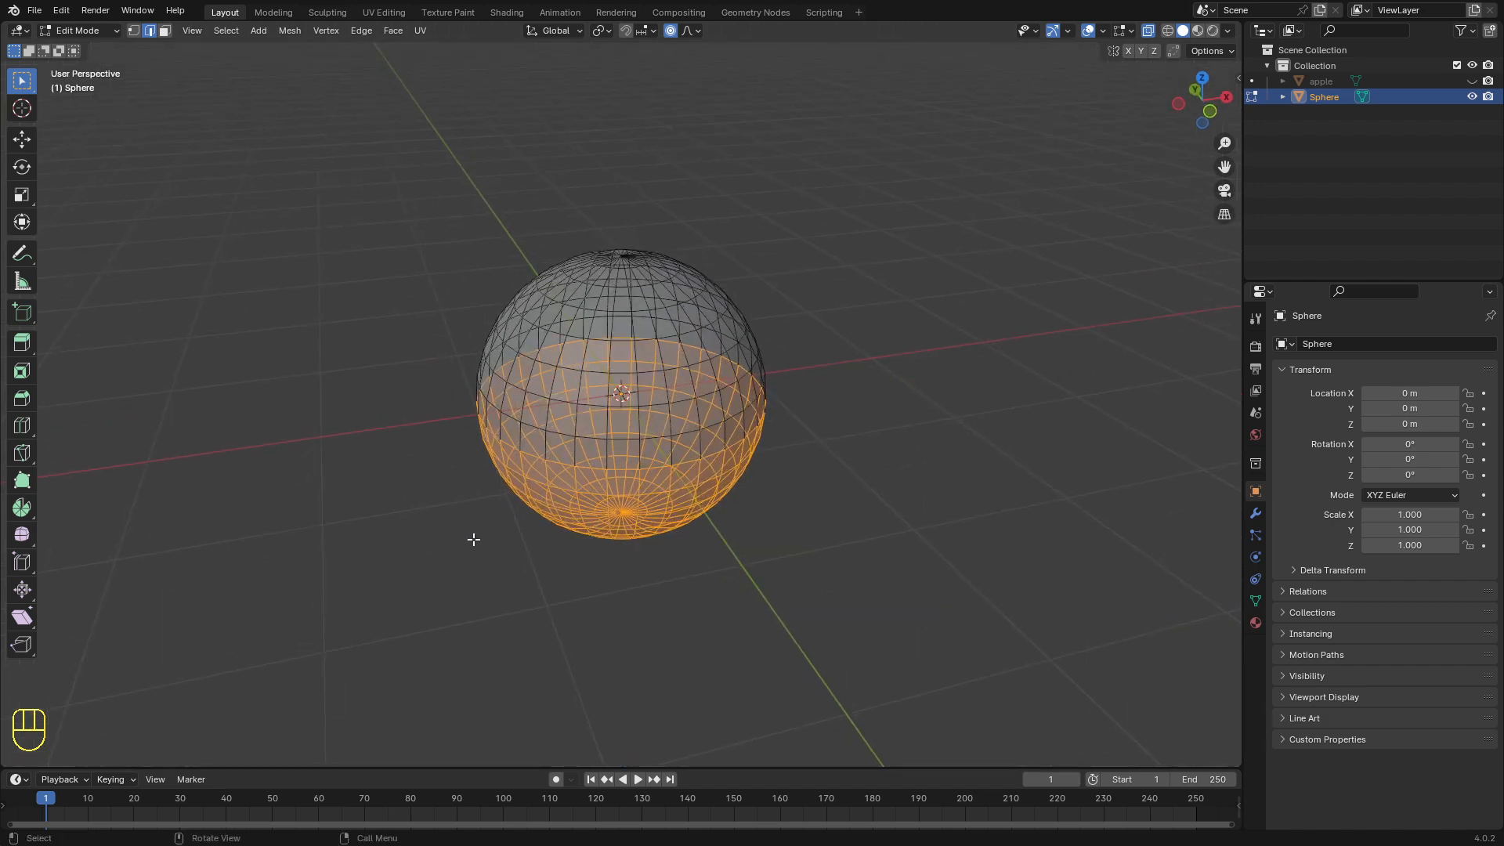
pyautogui.press('KP_1')
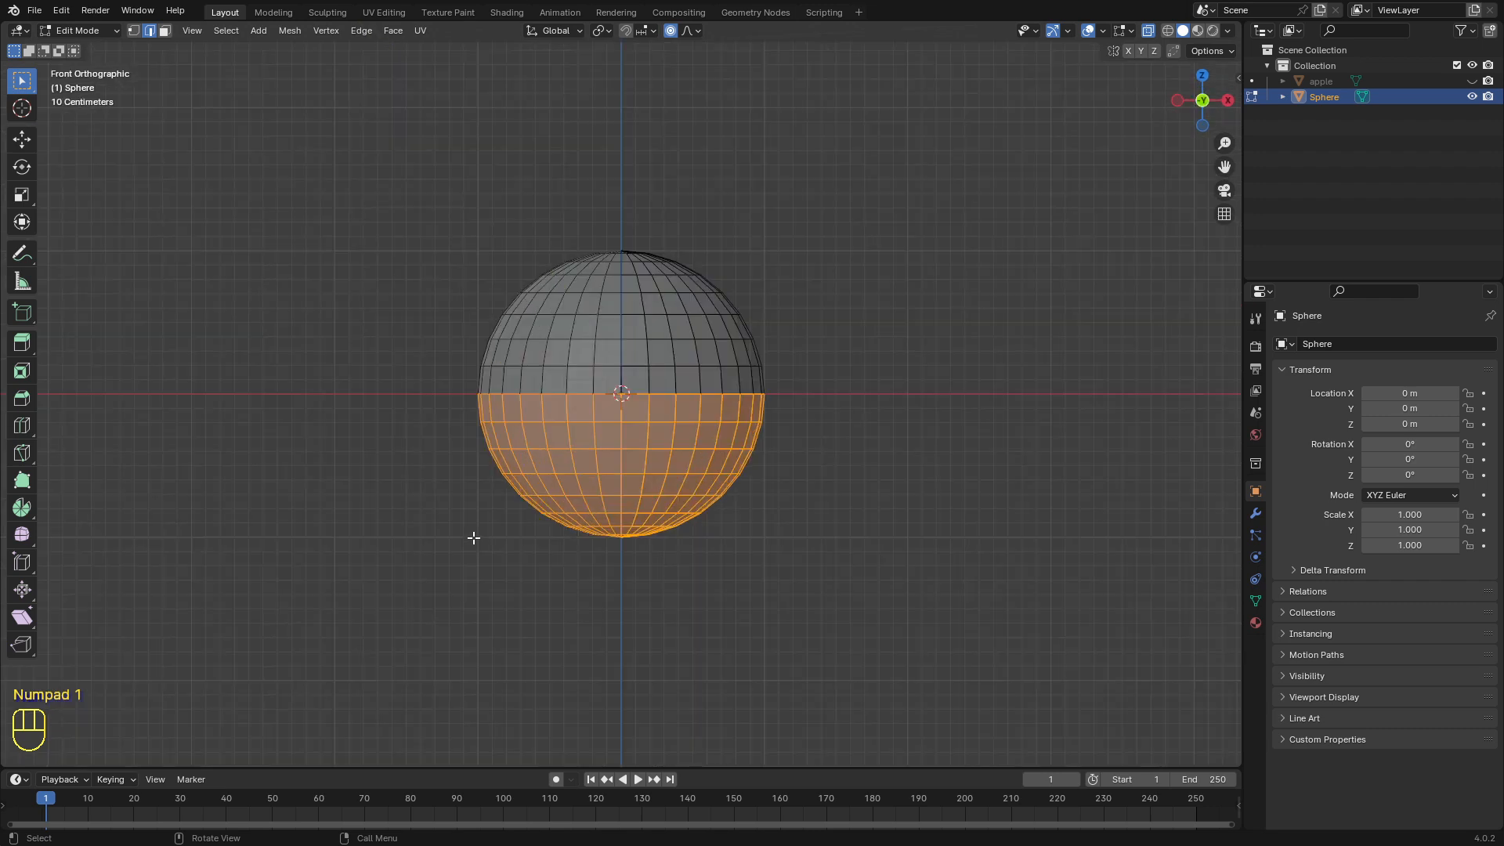
pyautogui.press('x')
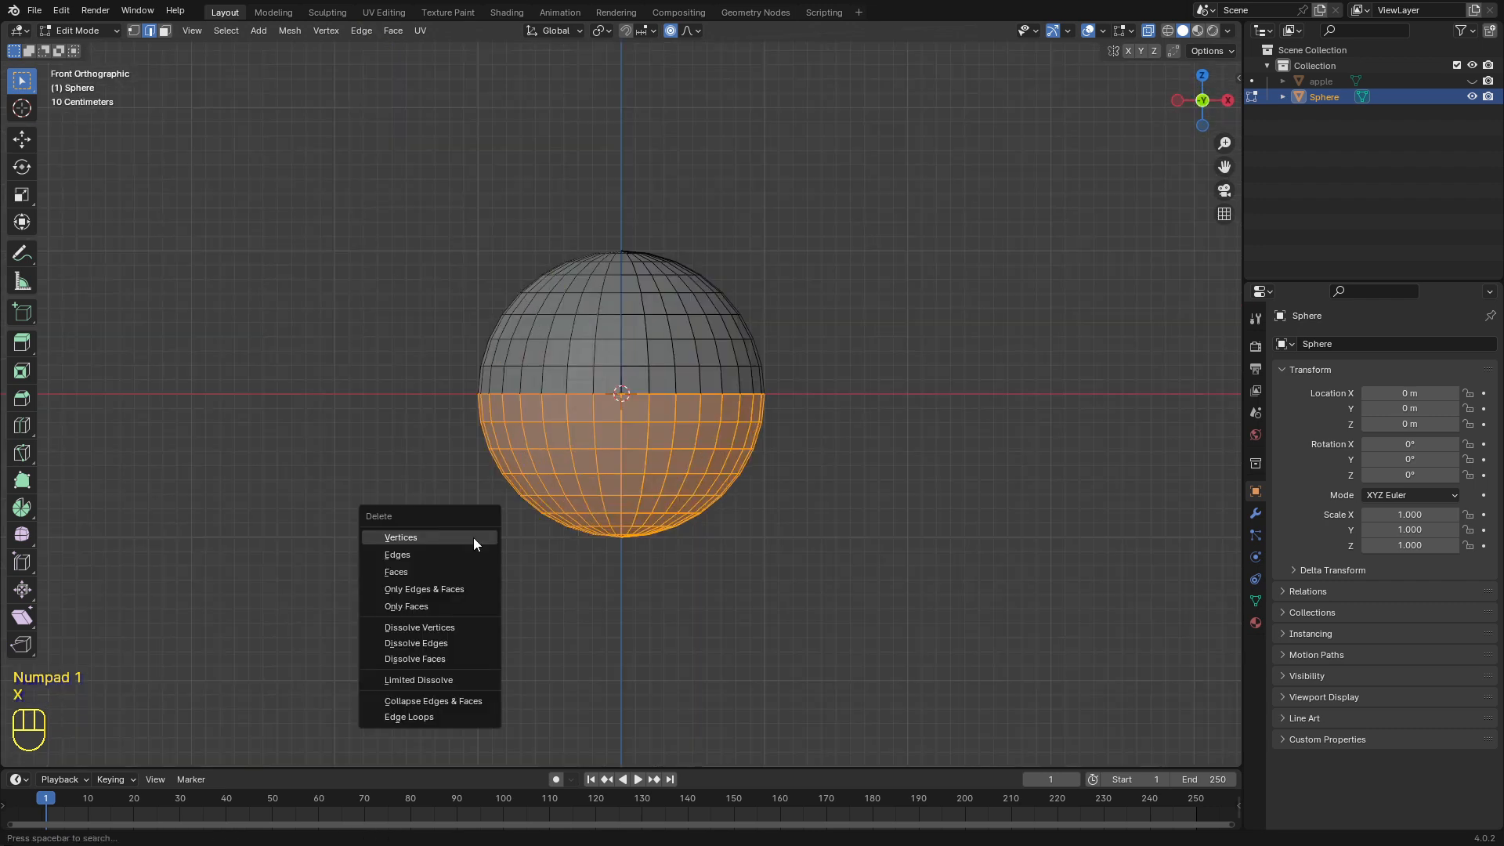
pyautogui.click(407, 572)
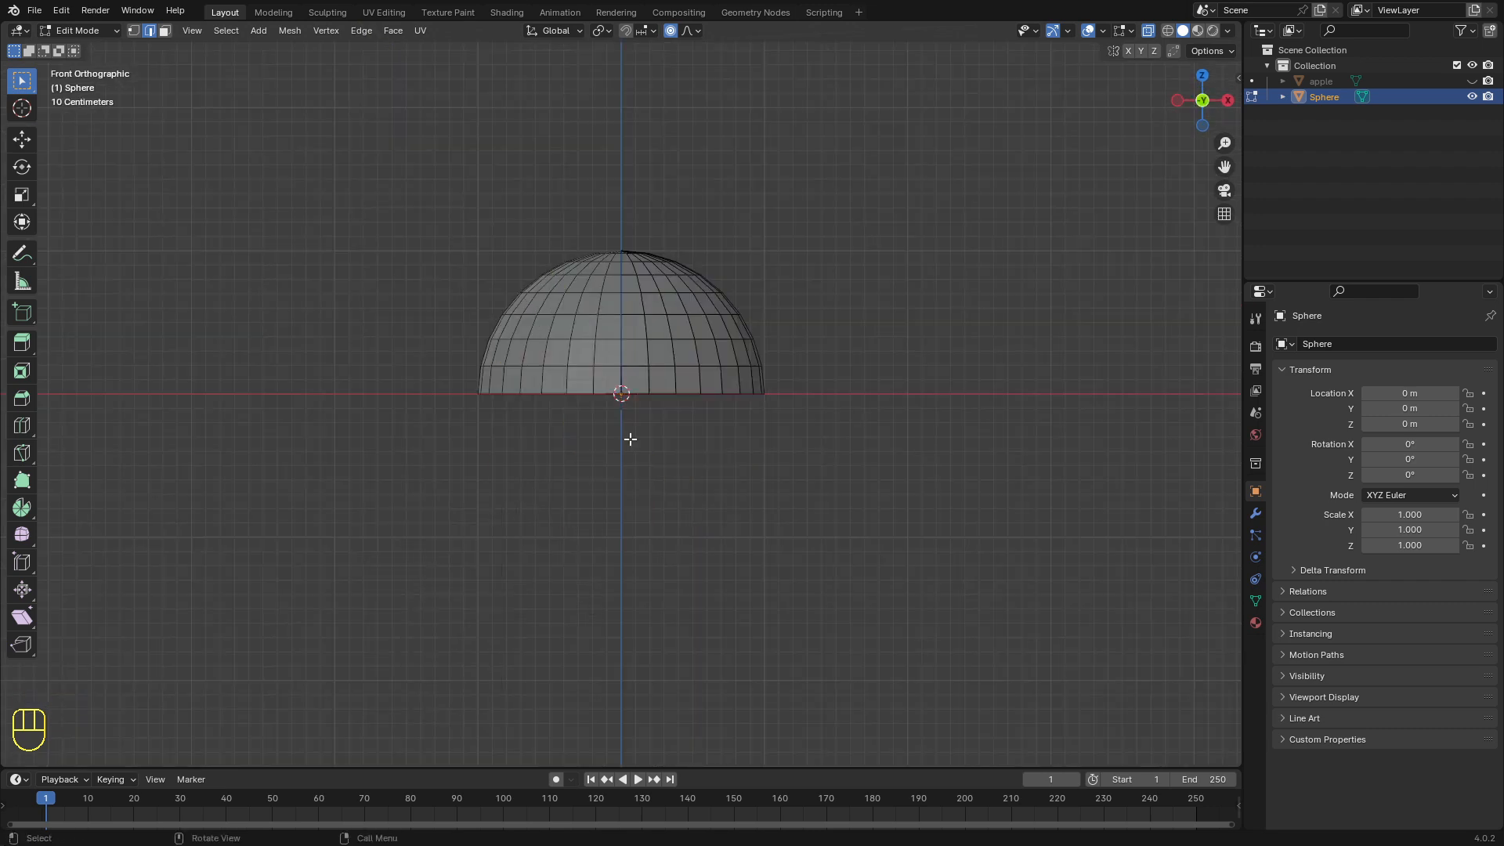
pyautogui.moveTo(630, 439); pyautogui.dragTo(576, 495, button='middle')
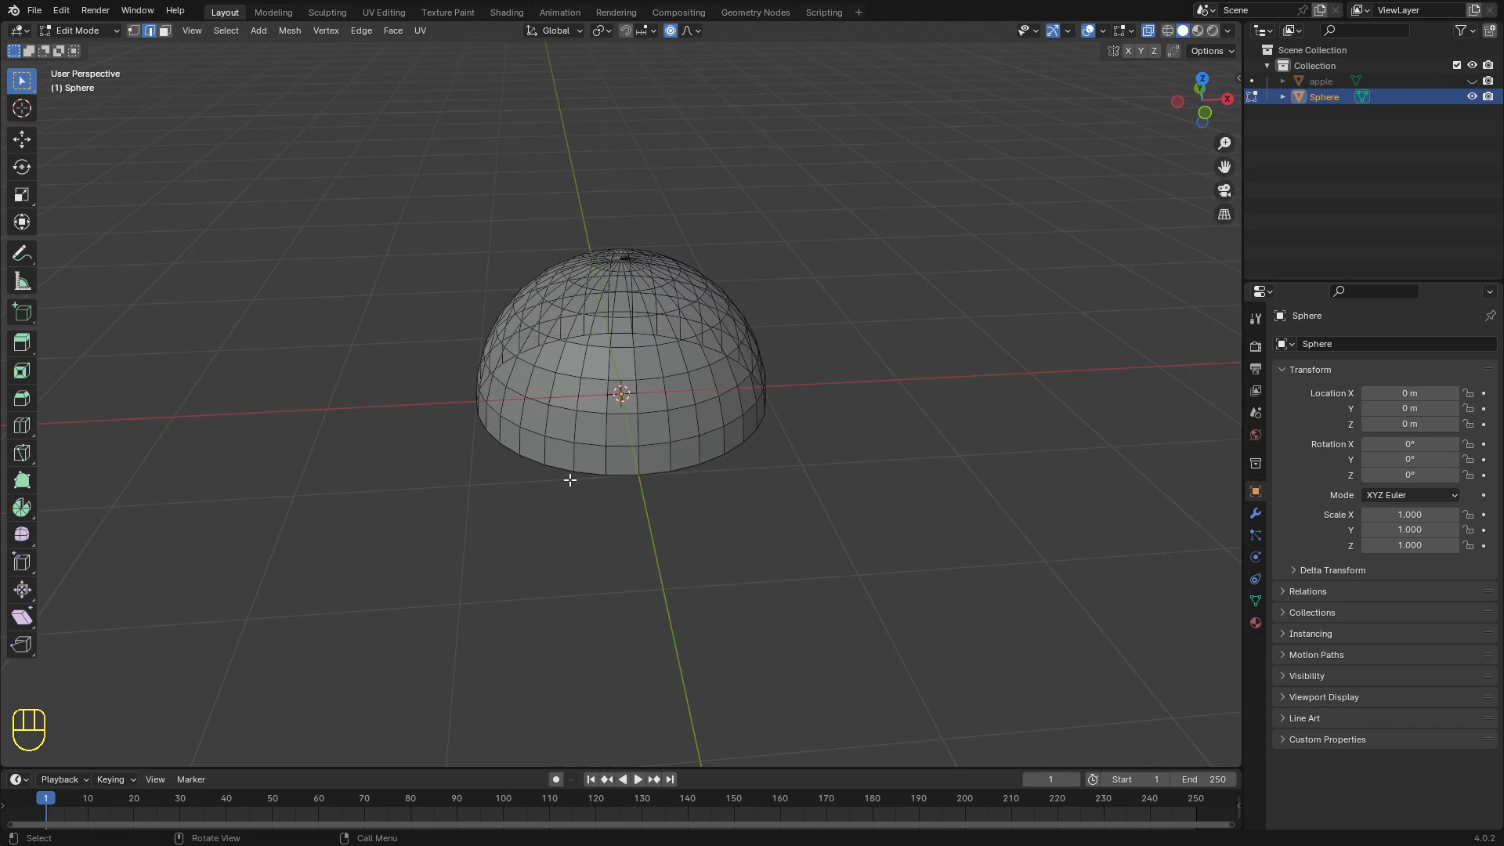
pyautogui.hotkey('alt', 'z')
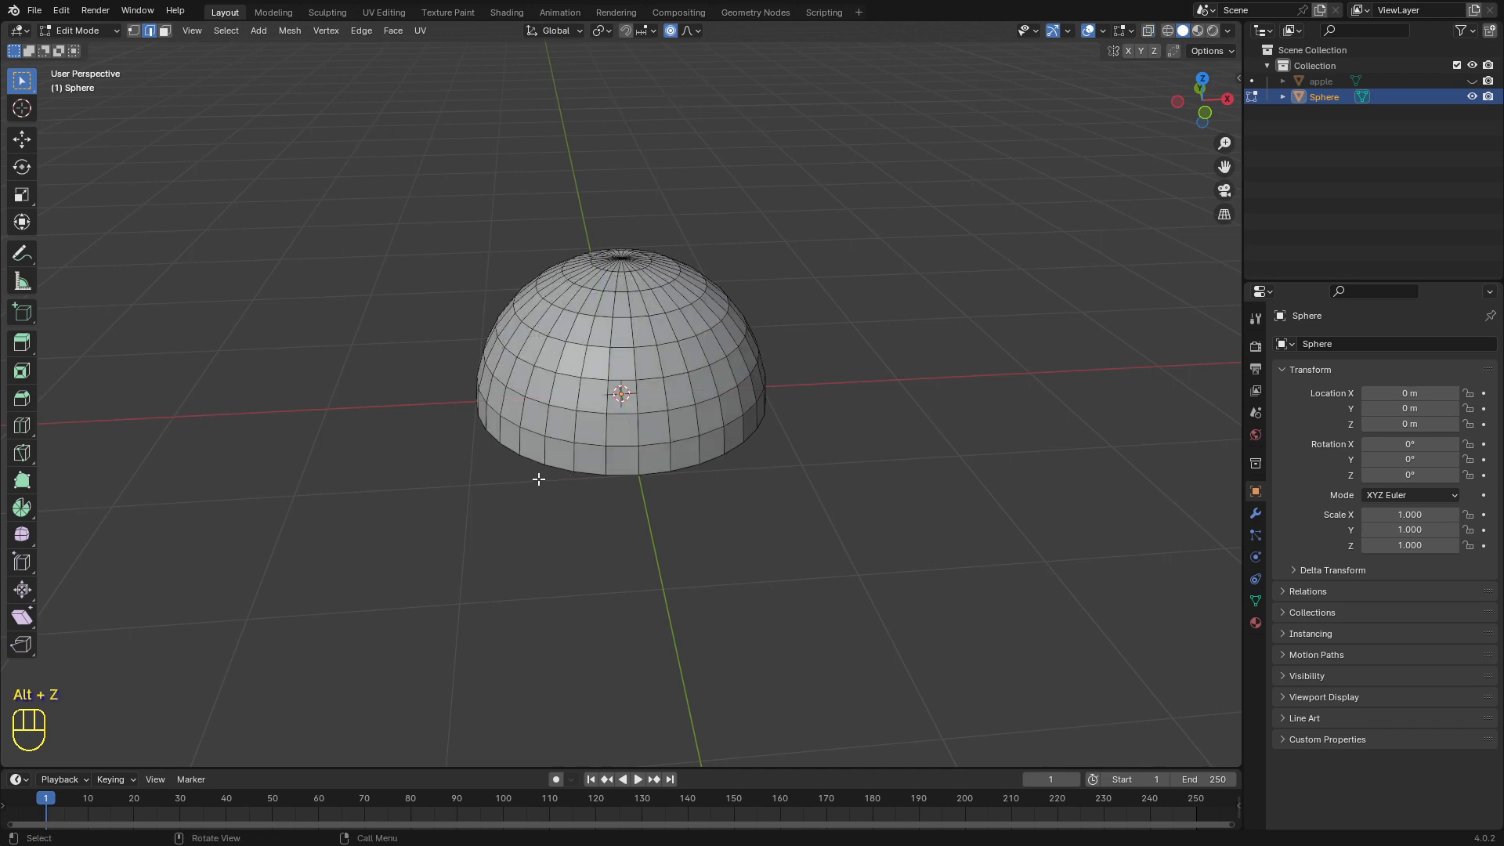
# Step: Select six neighbouring edges along the front of the hemisphere's bottom rim one by one and clear the selection
pyautogui.moveTo(538, 479); pyautogui.dragTo(595, 478, button='middle')
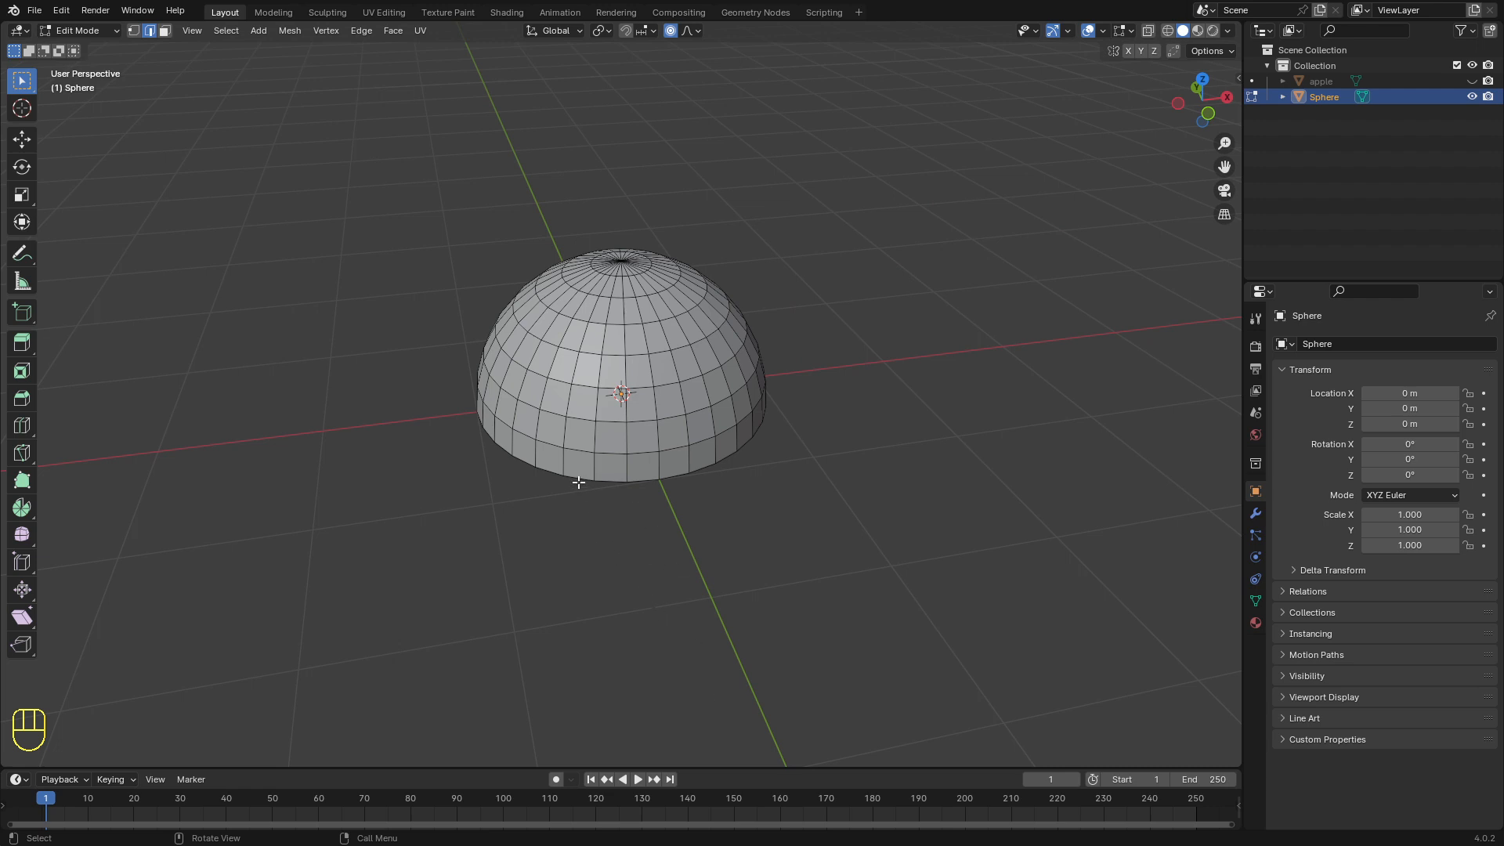
pyautogui.moveTo(578, 478); pyautogui.dragTo(538, 481, button='middle')
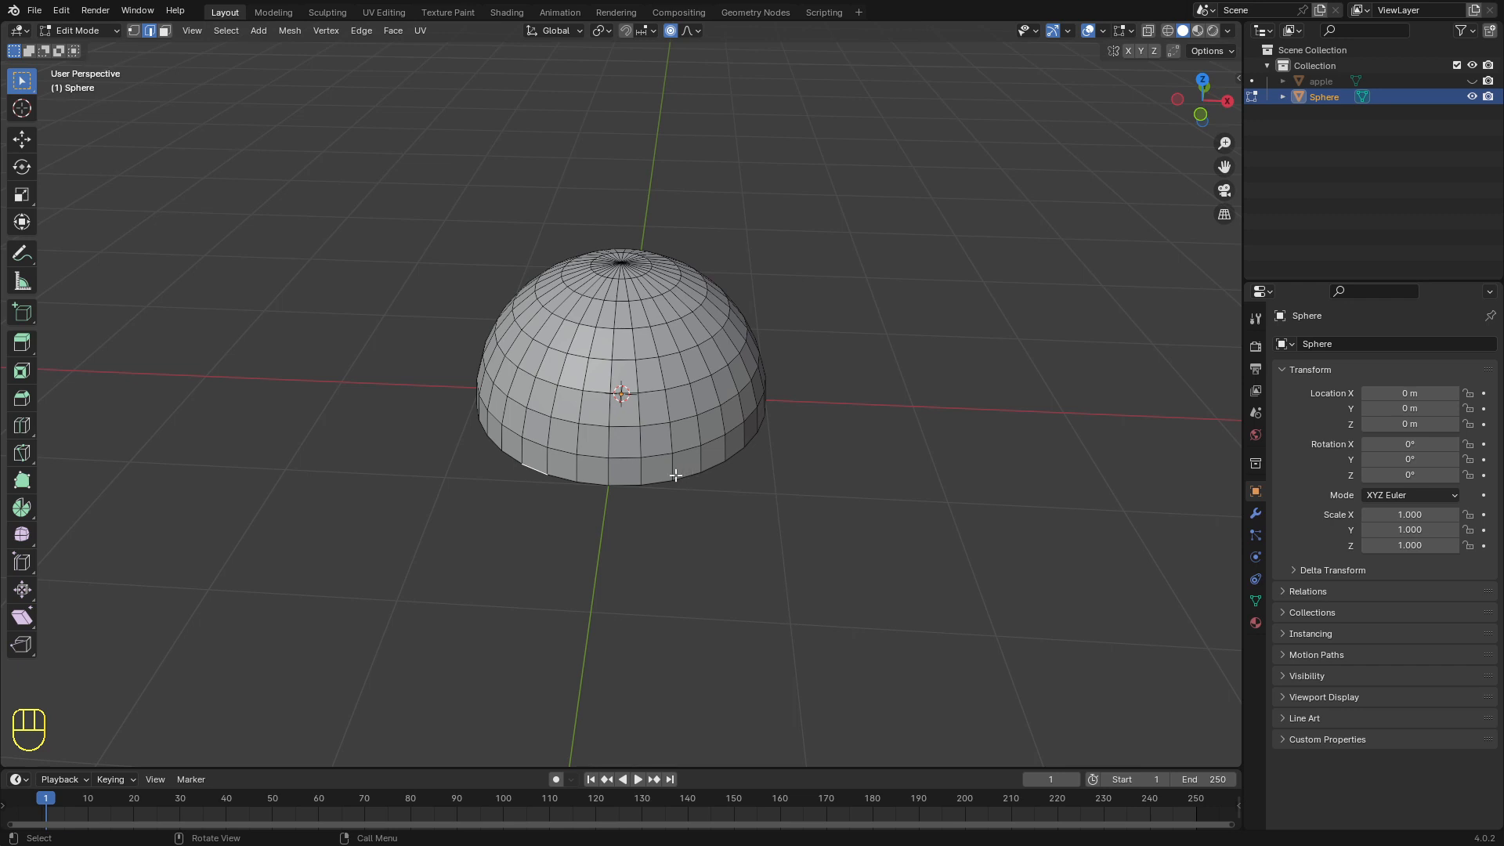
pyautogui.keyDown('shift'); pyautogui.click(562, 478); pyautogui.keyUp('shift')
pyautogui.keyDown('shift'); pyautogui.click(591, 483); pyautogui.keyUp('shift')
pyautogui.keyDown('shift'); pyautogui.click(624, 484); pyautogui.keyUp('shift')
pyautogui.keyDown('shift'); pyautogui.click(656, 480); pyautogui.keyUp('shift')
pyautogui.keyDown('shift'); pyautogui.click(689, 477); pyautogui.keyUp('shift')
pyautogui.hotkey('alt', 'a')
# Step: Select the same stretch of front bottom-rim edges as a shortest path between its two end edges
pyautogui.click(536, 466)
pyautogui.keyDown('ctrl'); pyautogui.click(686, 480); pyautogui.keyUp('ctrl')
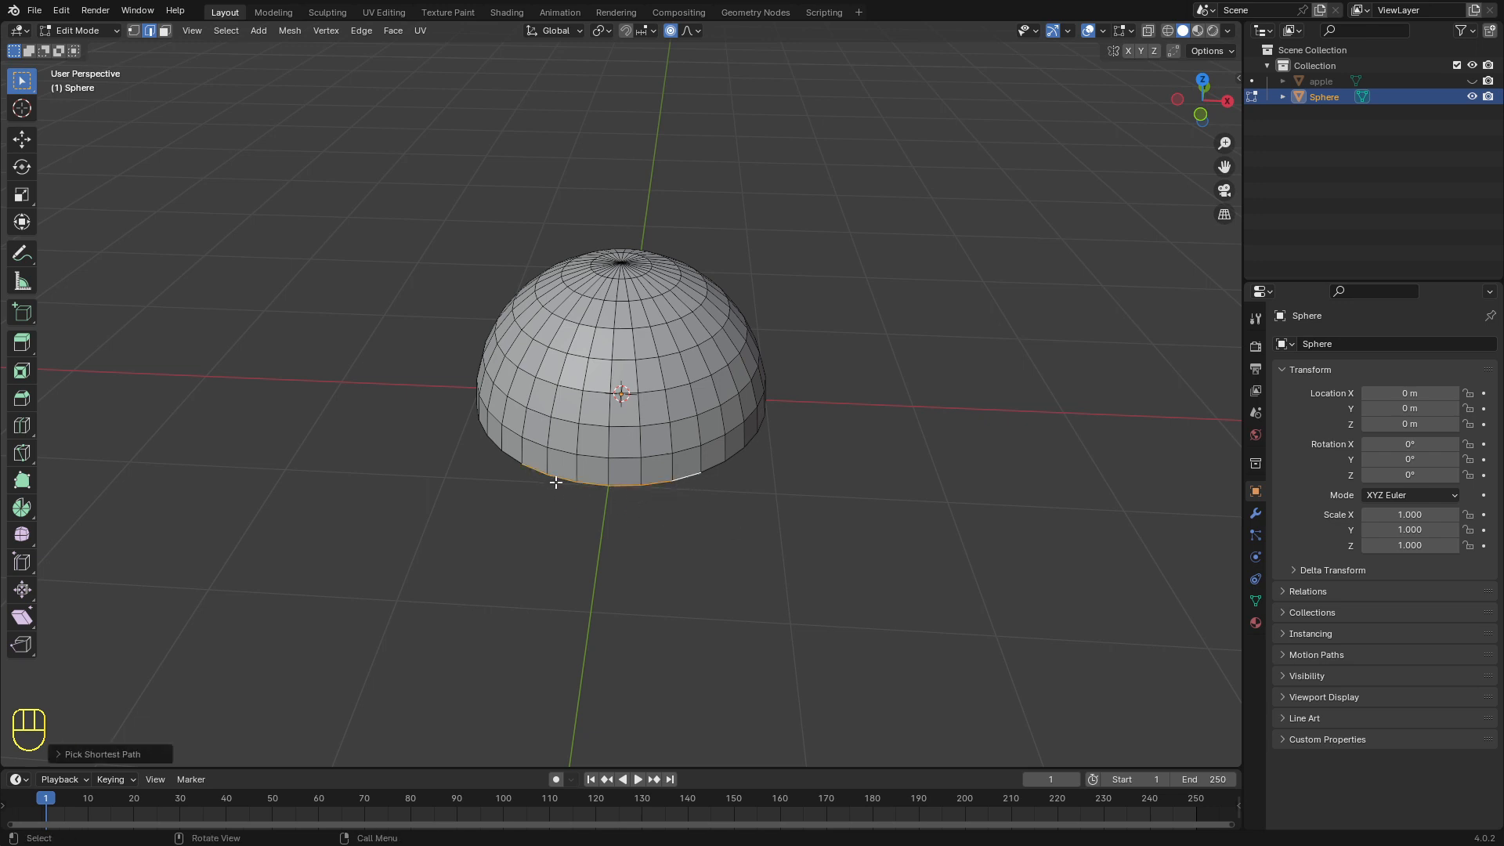
pyautogui.scroll(2, 671, 507)
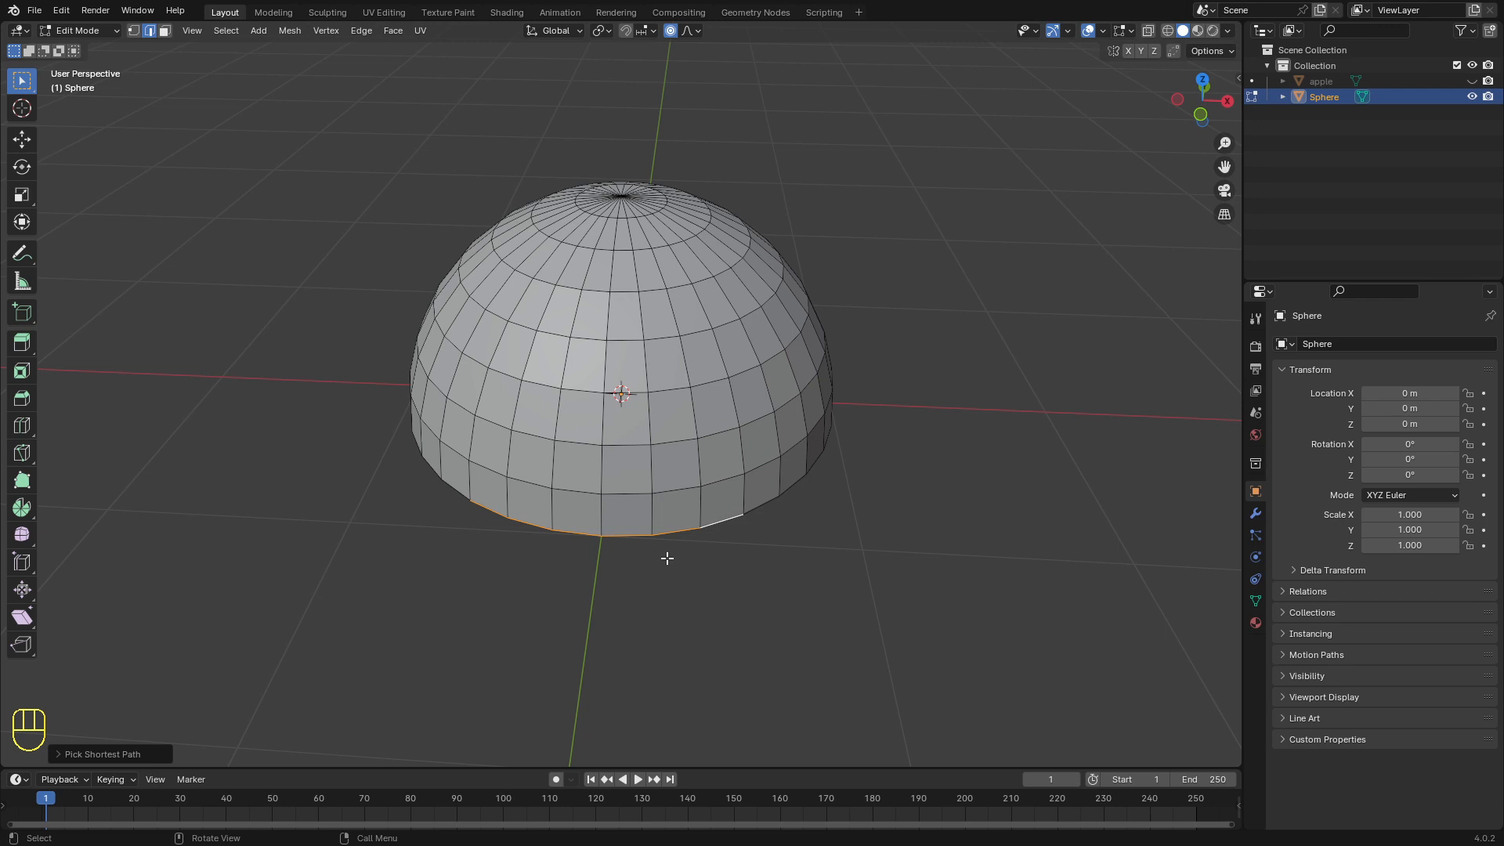
# Step: Select a run of faces in the hemisphere's second row from the bottom as a shortest path between its two end faces
pyautogui.press('3')
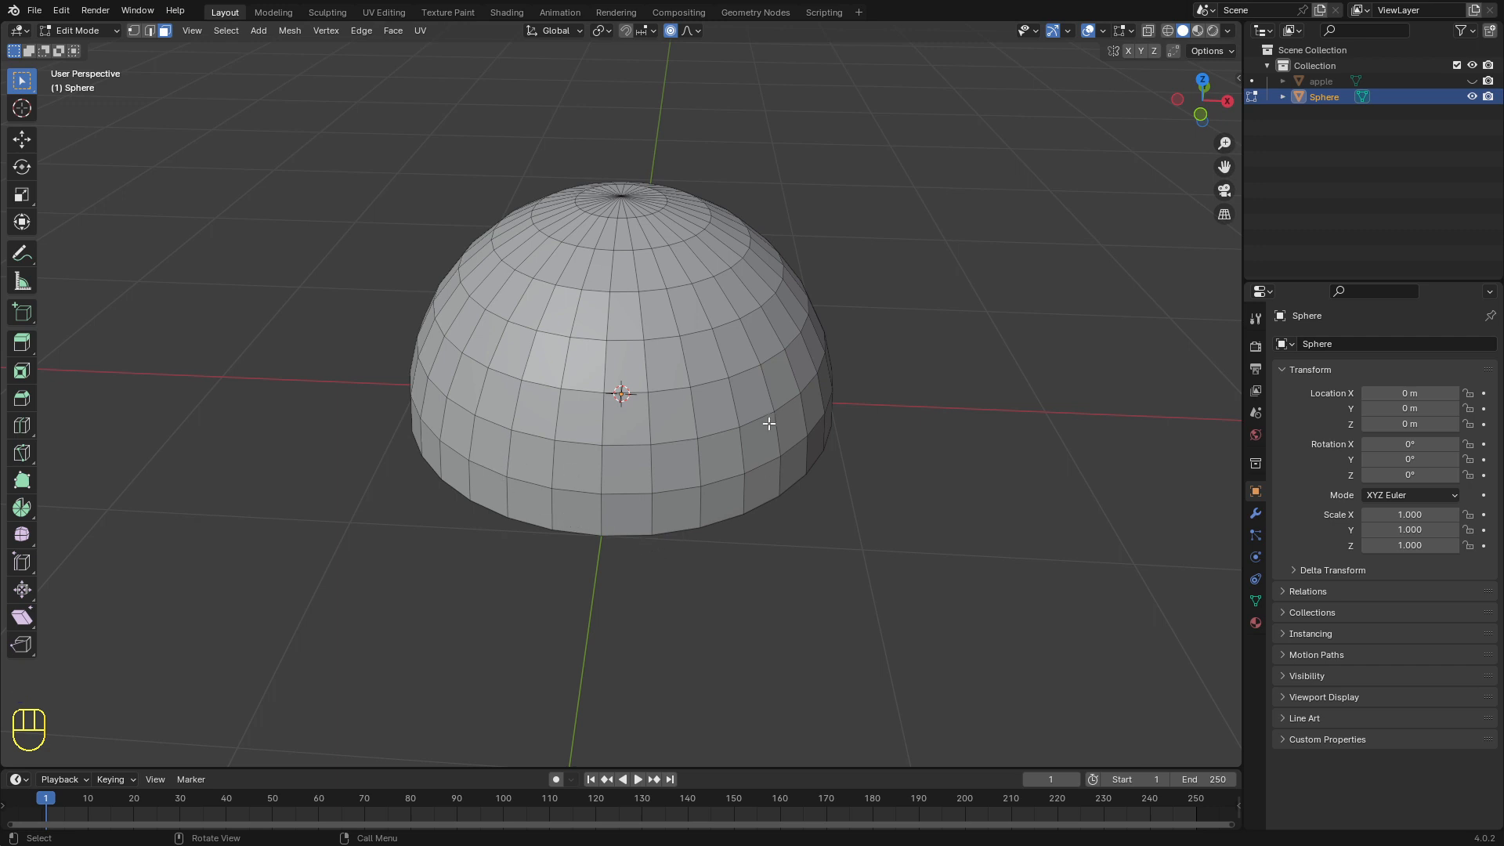
pyautogui.click(521, 450)
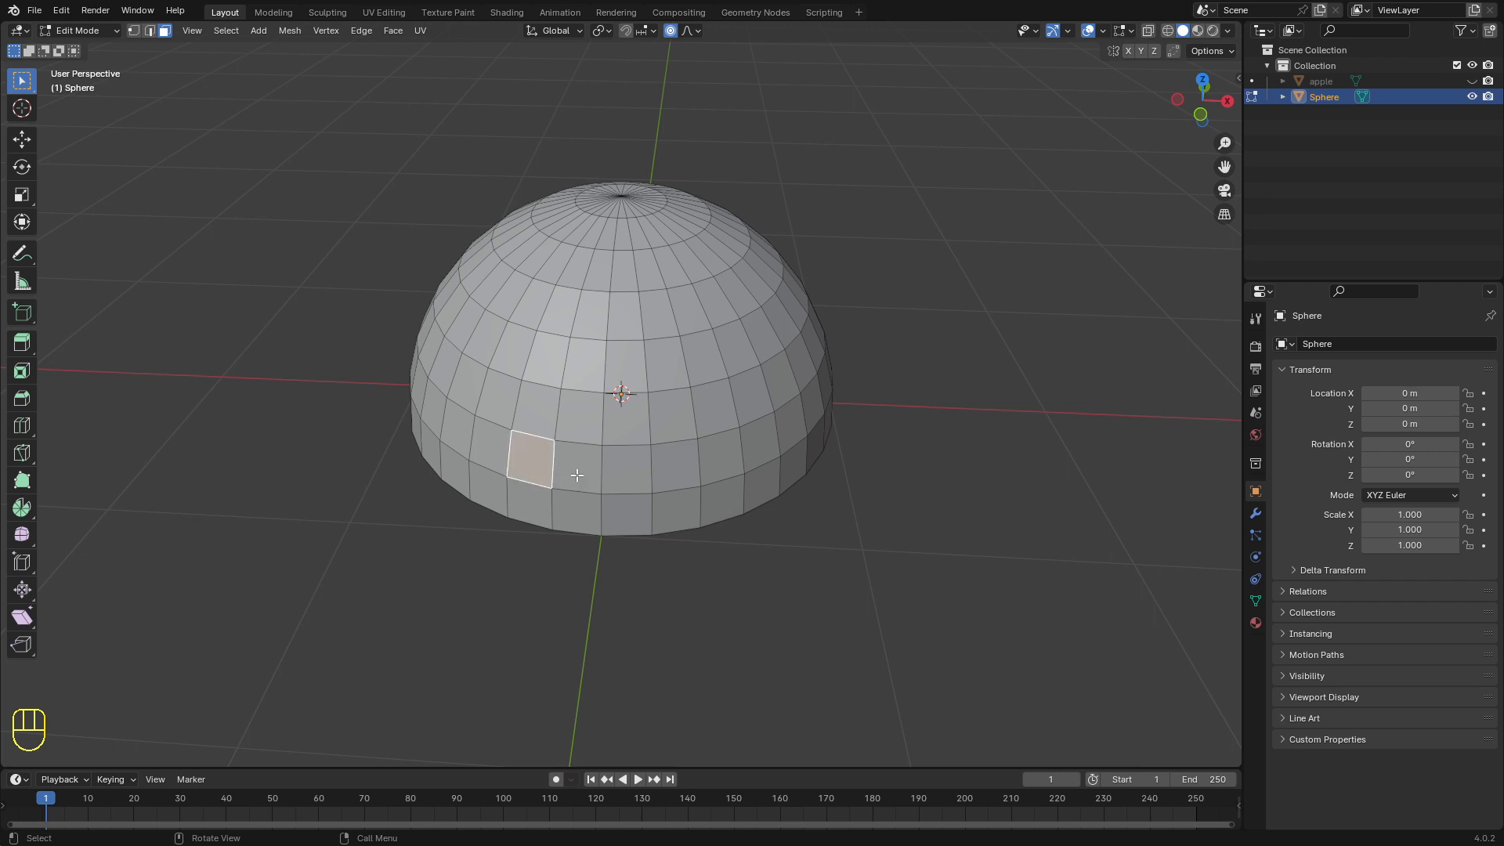
pyautogui.keyDown('ctrl'); pyautogui.click(791, 424); pyautogui.keyUp('ctrl')
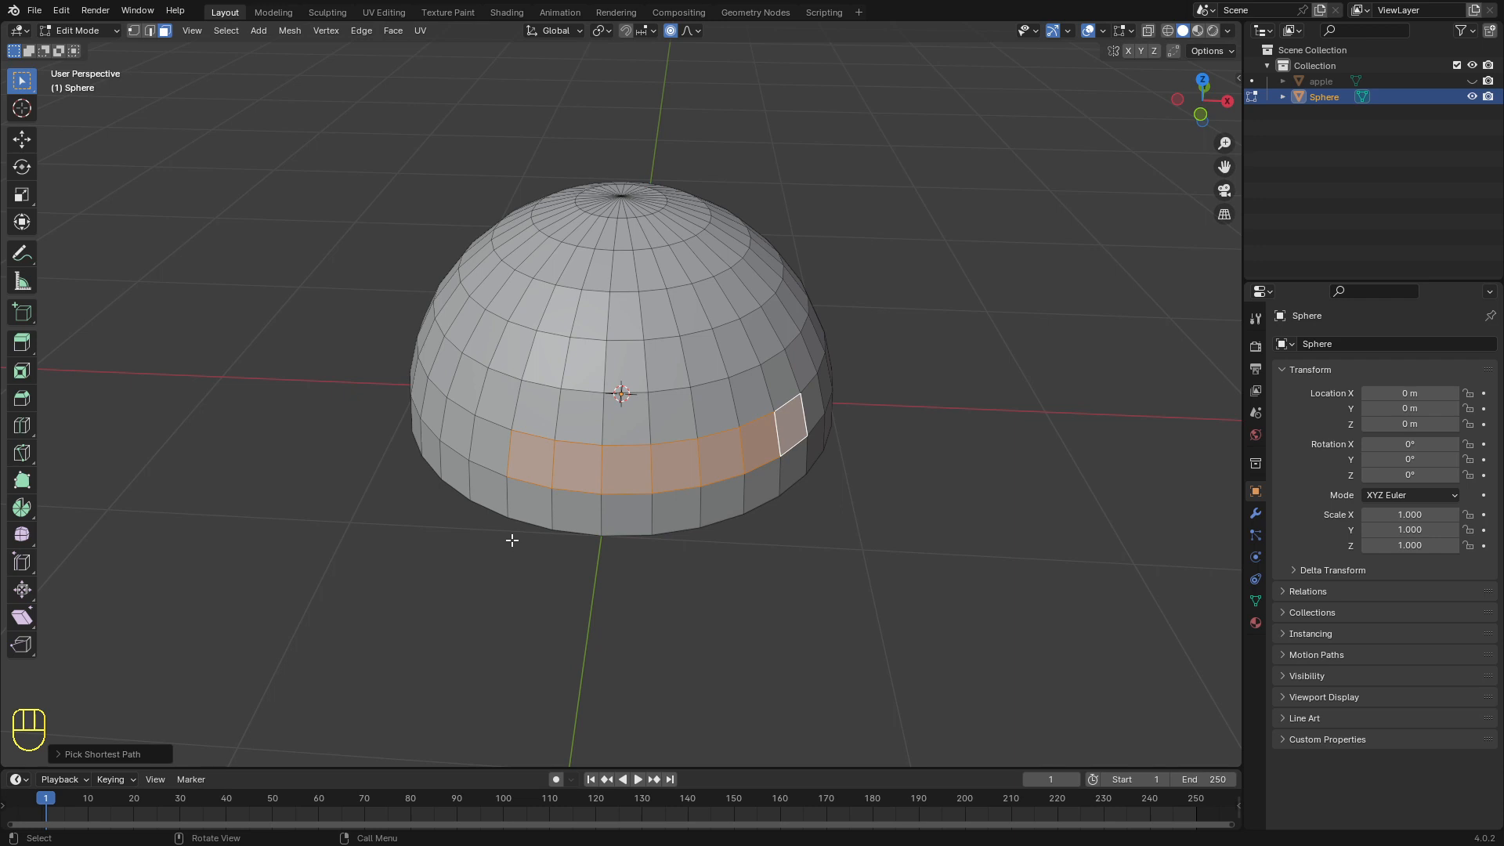
# Step: Select the eight front bottom-rim edges as a shortest path, extending it by one edge at each end
pyautogui.press('2')
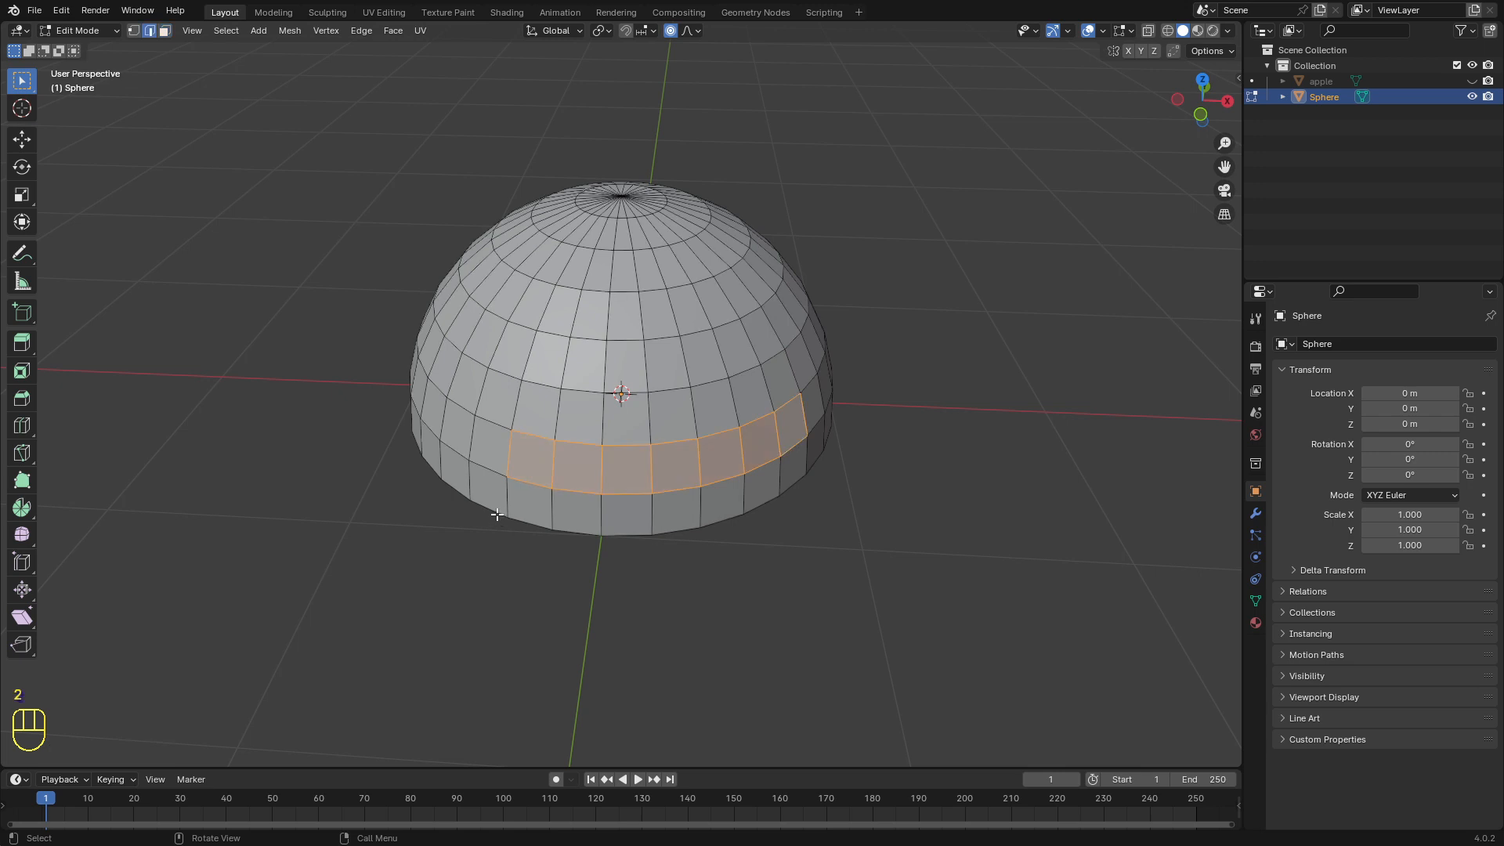
pyautogui.press('KP_1')
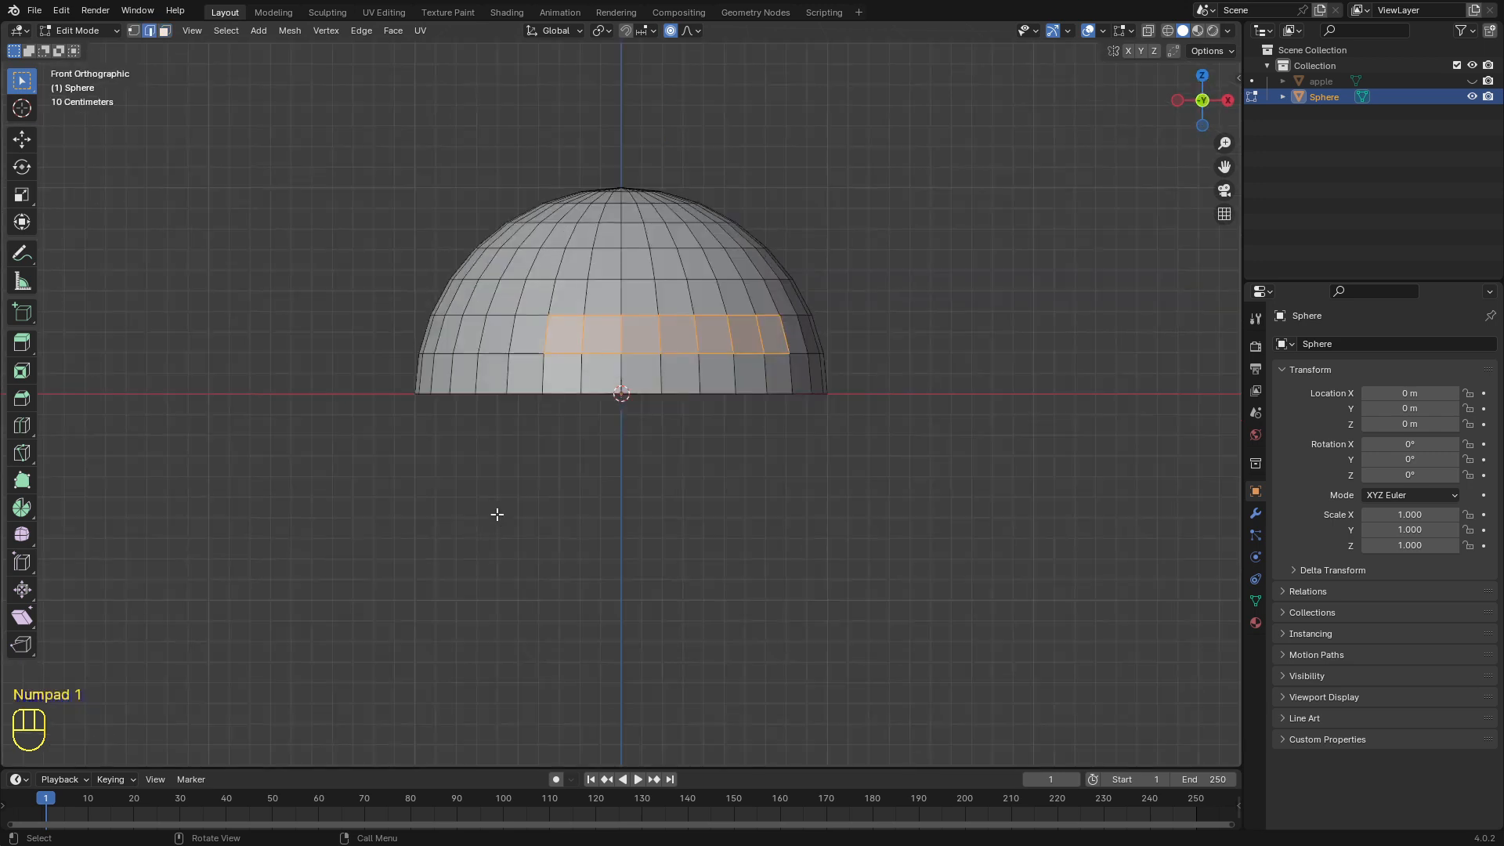
pyautogui.click(518, 393)
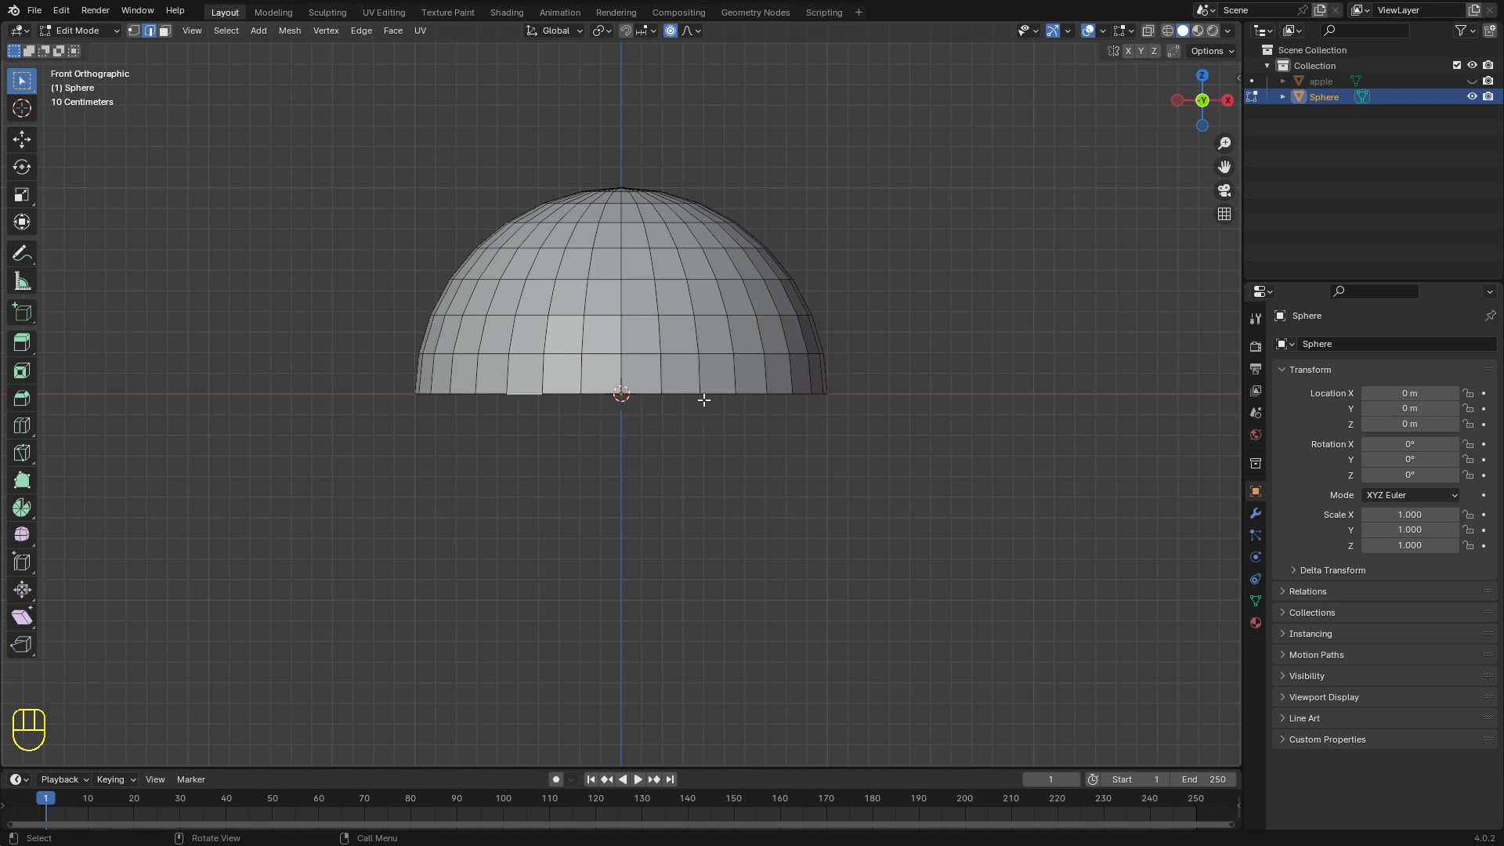
pyautogui.scroll(2, 706, 393)
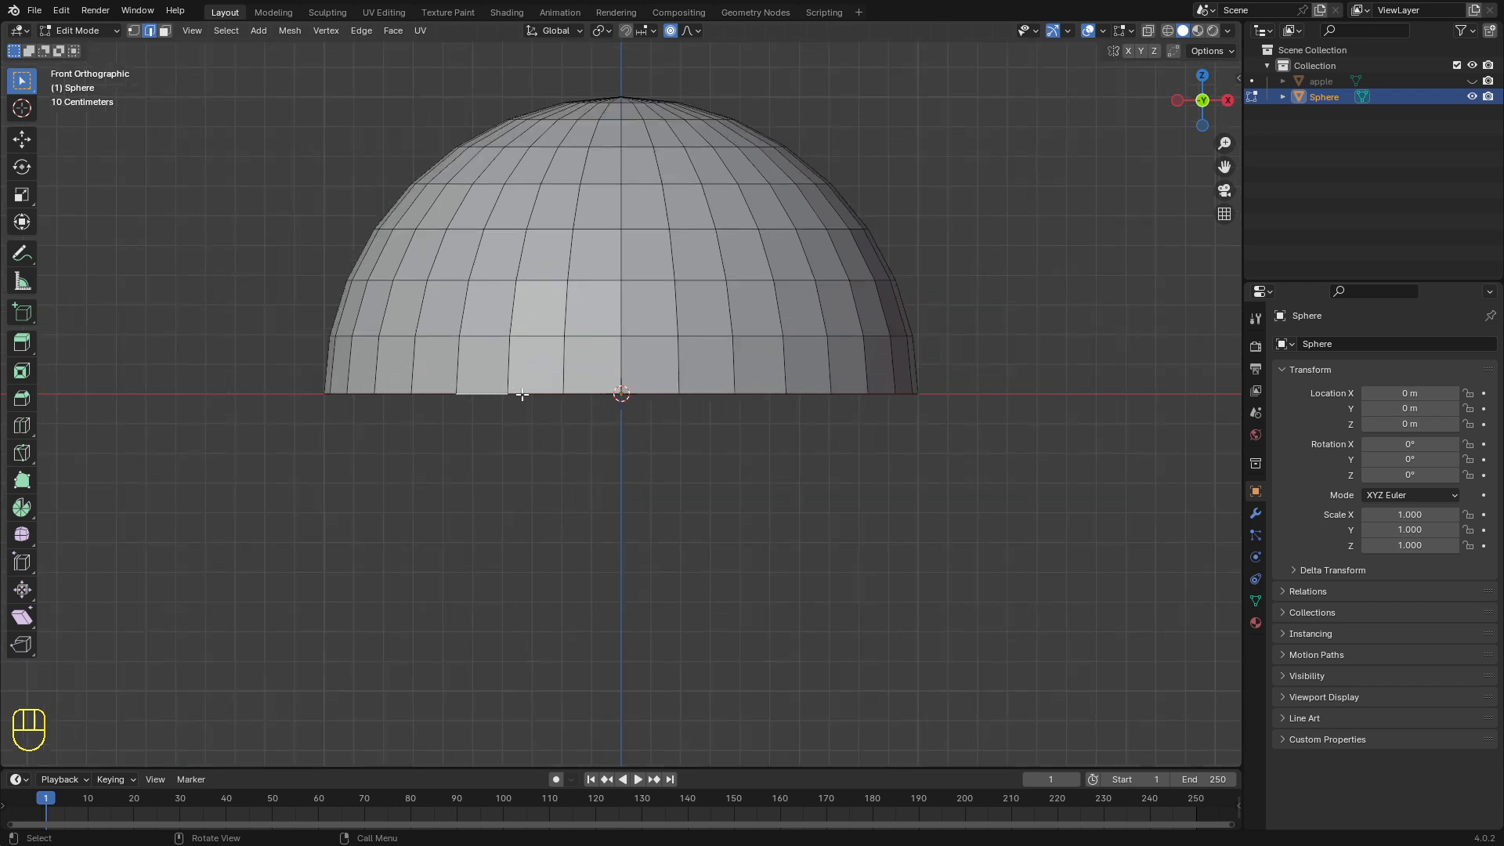
pyautogui.press('ctrl')
pyautogui.keyDown('ctrl'); pyautogui.click(760, 390); pyautogui.keyUp('ctrl')
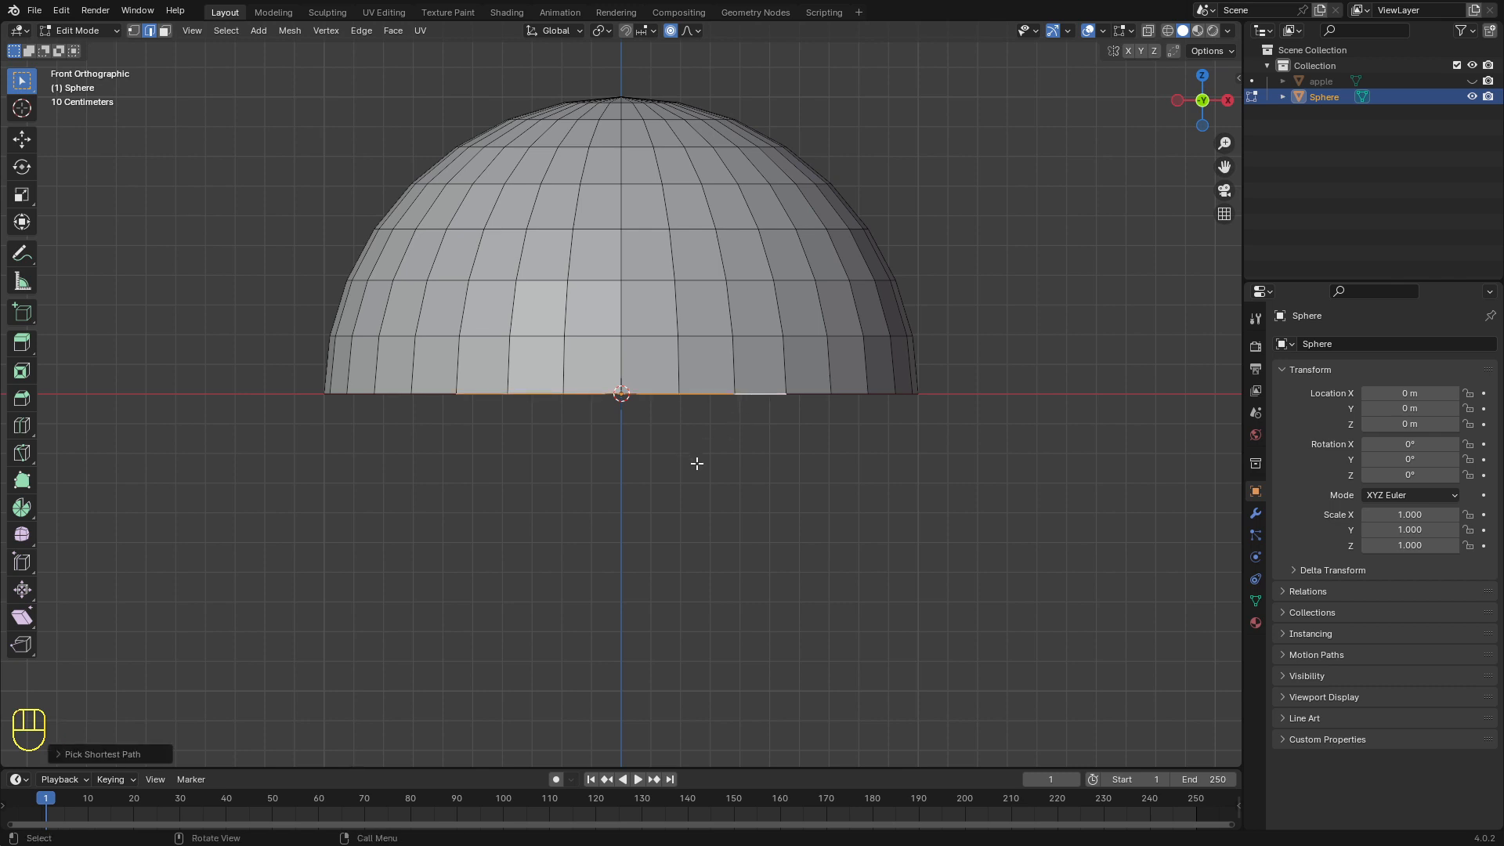
pyautogui.moveTo(694, 459); pyautogui.dragTo(705, 486, button='middle')
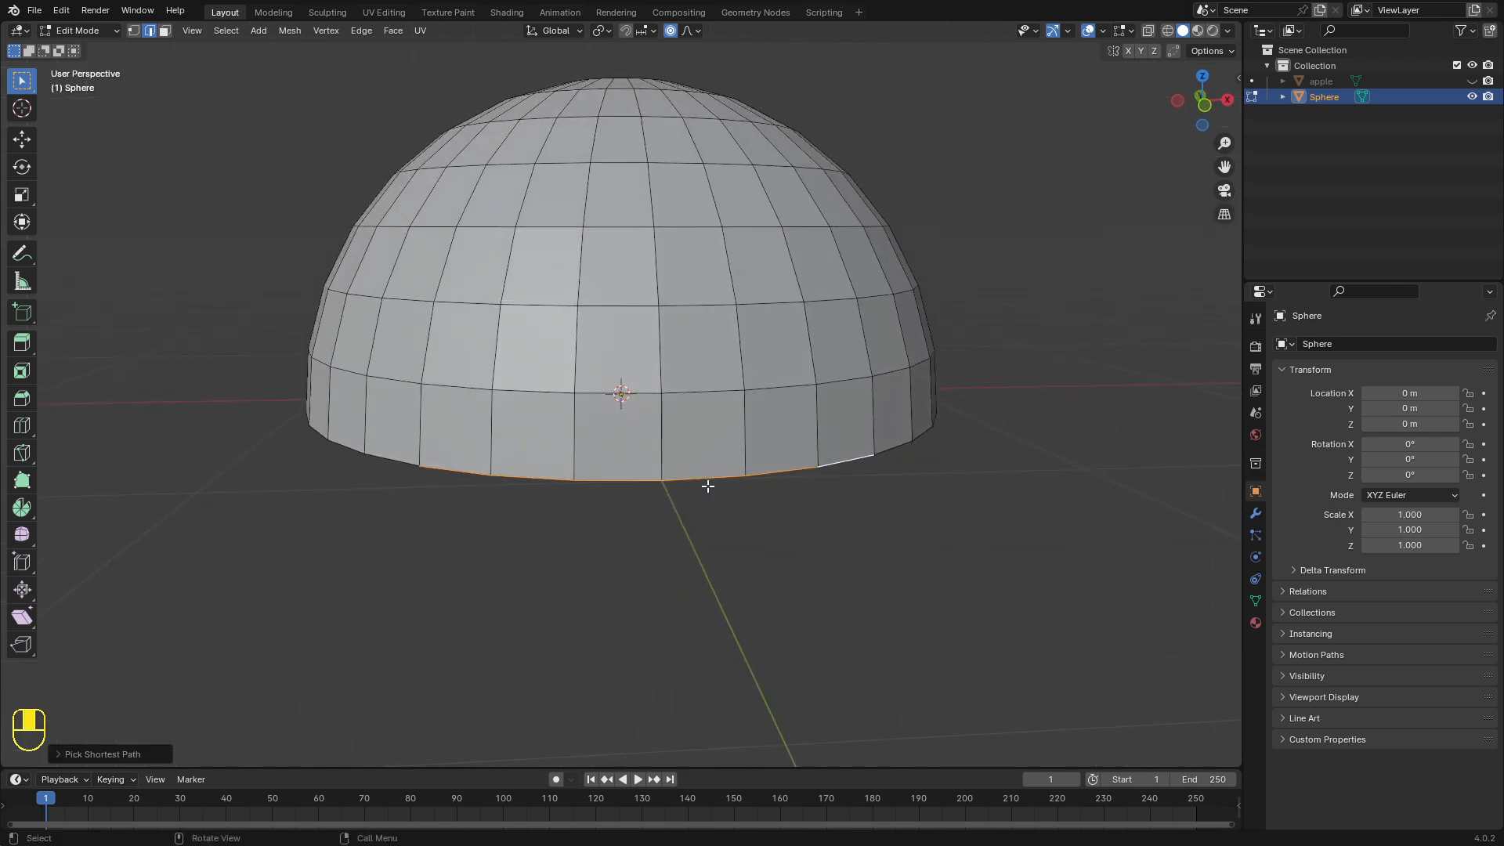
pyautogui.keyDown('ctrl'); pyautogui.click(395, 463); pyautogui.keyUp('ctrl')
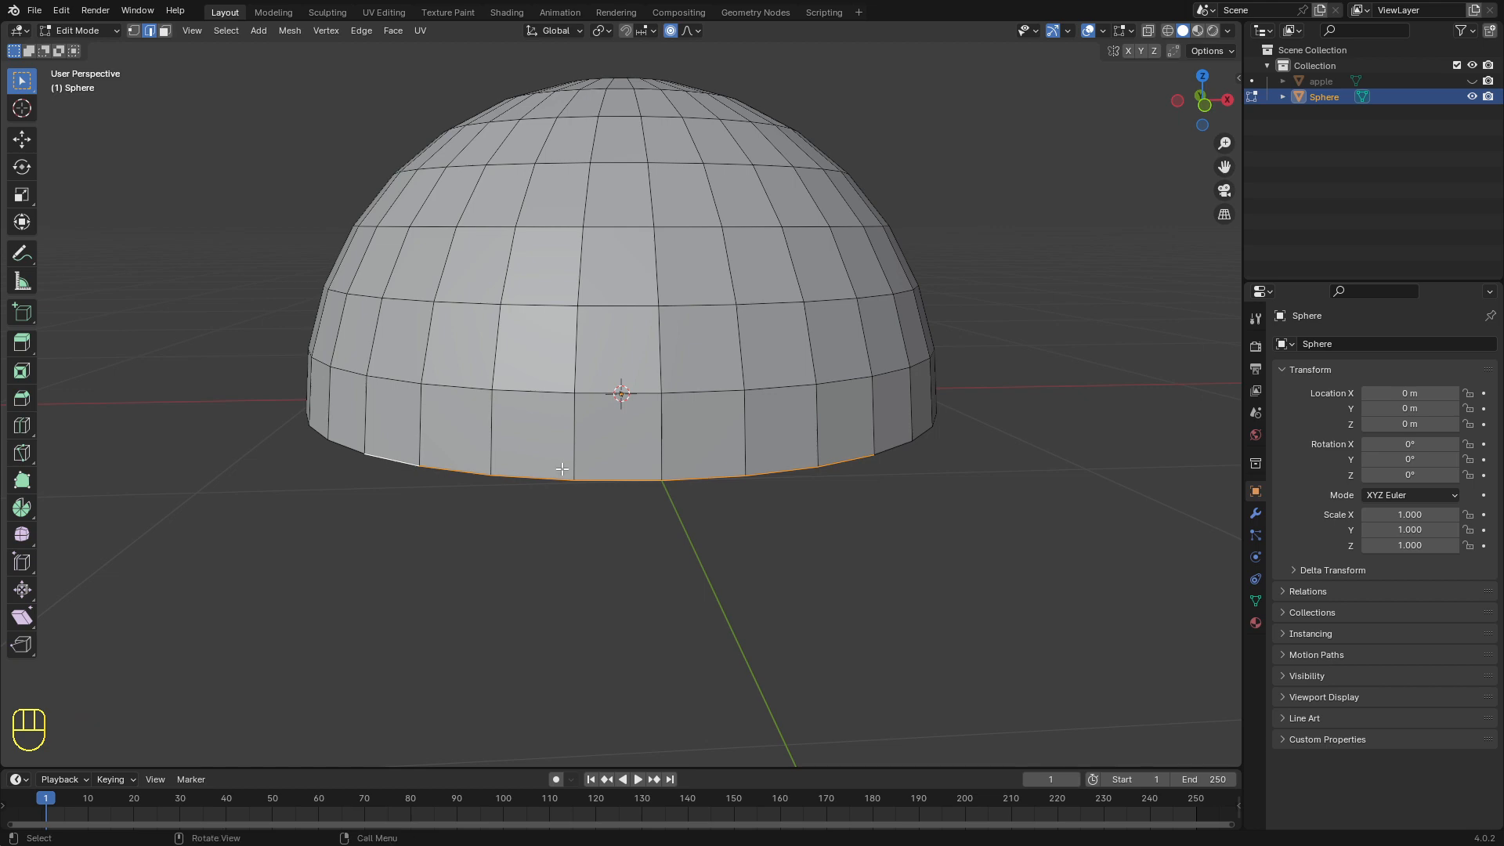
pyautogui.keyDown('ctrl'); pyautogui.click(892, 447); pyautogui.keyUp('ctrl')
pyautogui.moveTo(420, 534); pyautogui.dragTo(440, 573, button='middle')
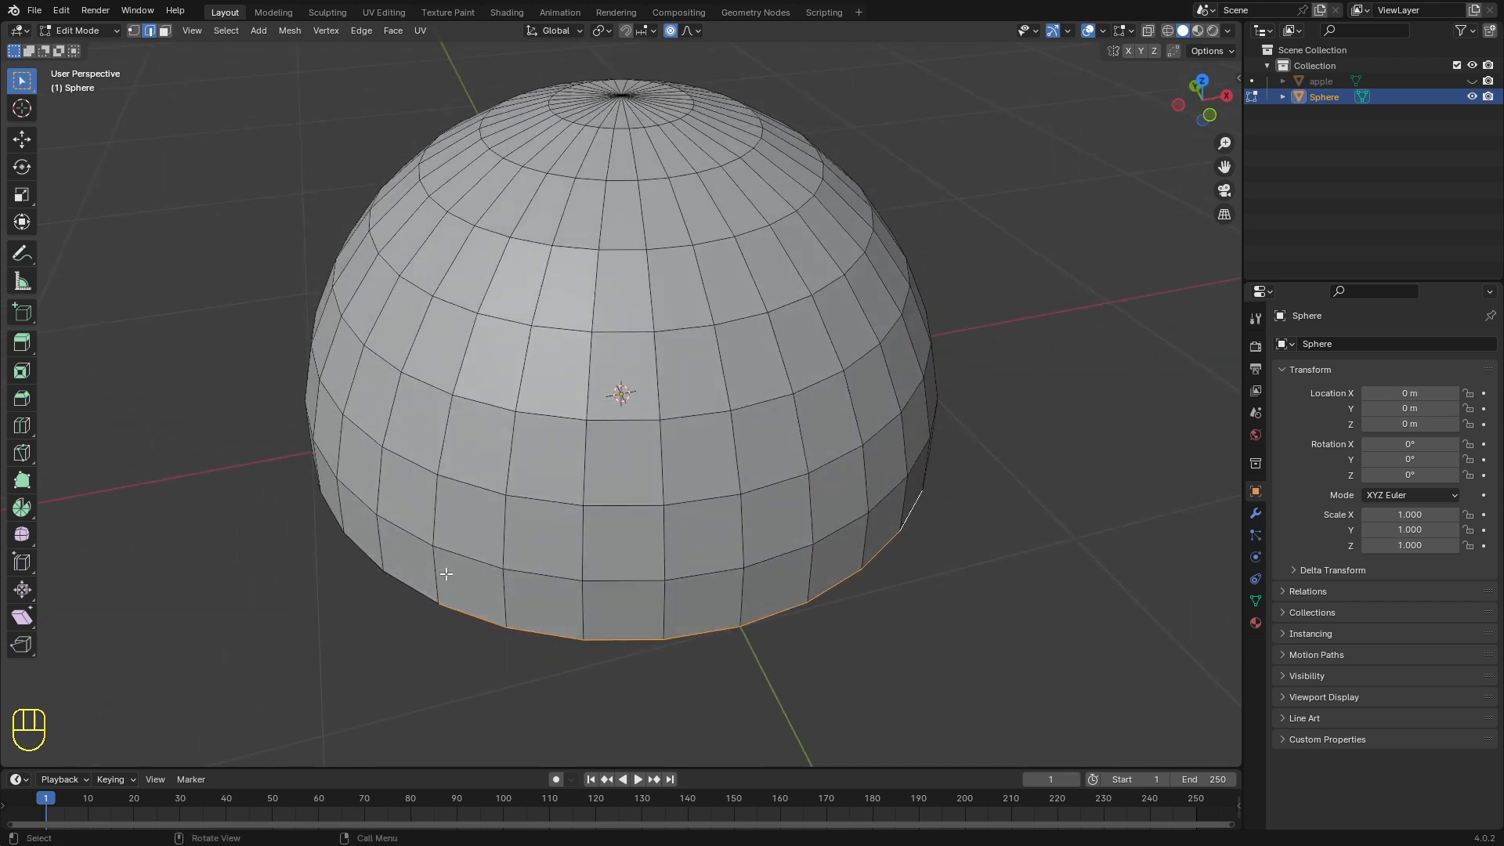
# Step: Extrude the selected front rim edges a little over 1.2 m along the negative Y axis to form the brim
pyautogui.press('KP_7')
pyautogui.scroll(-3, 456, 557)
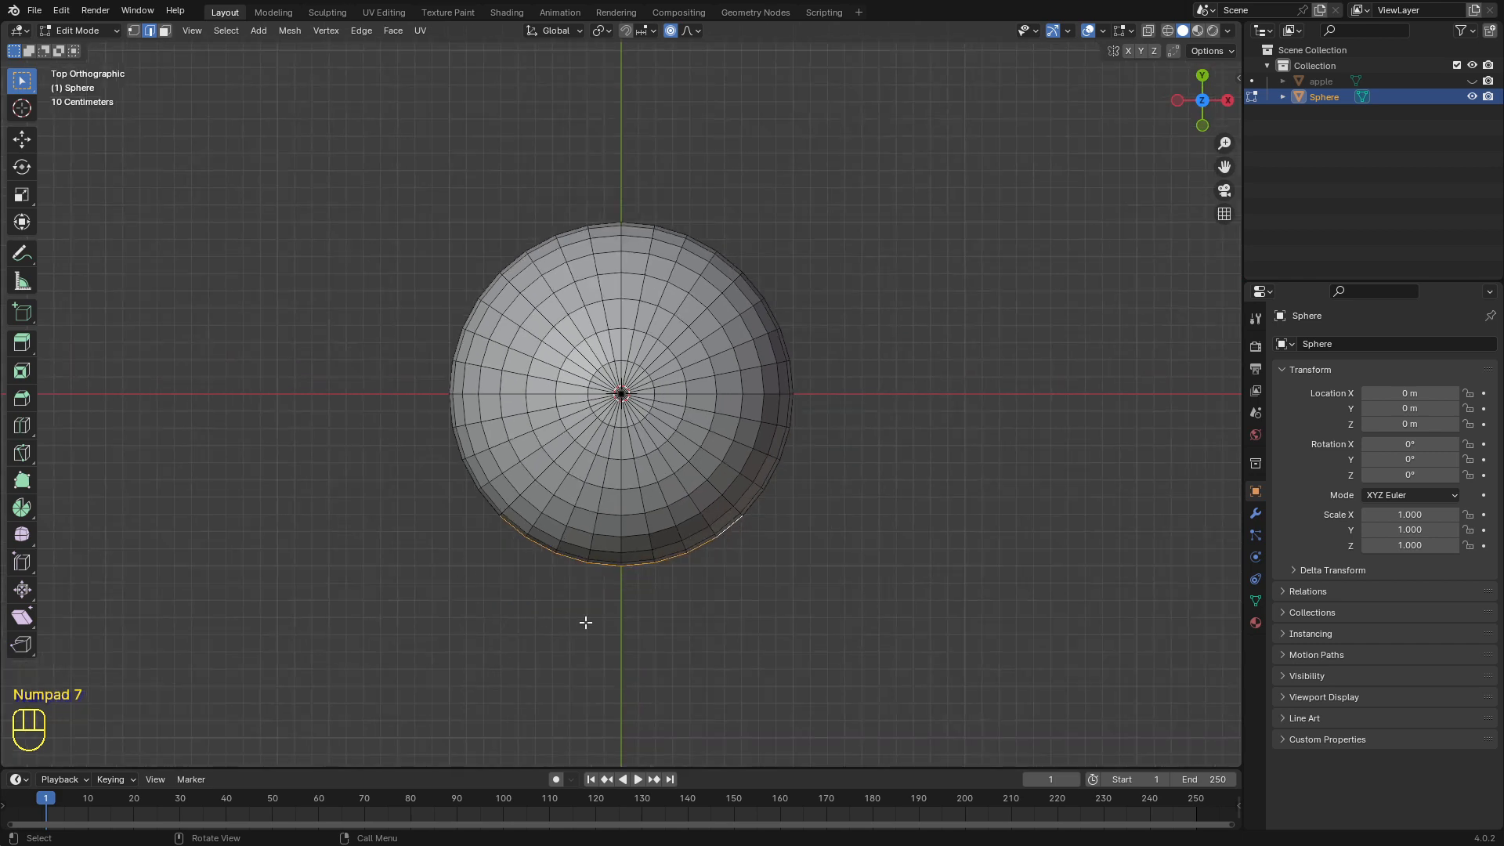
pyautogui.press('e')
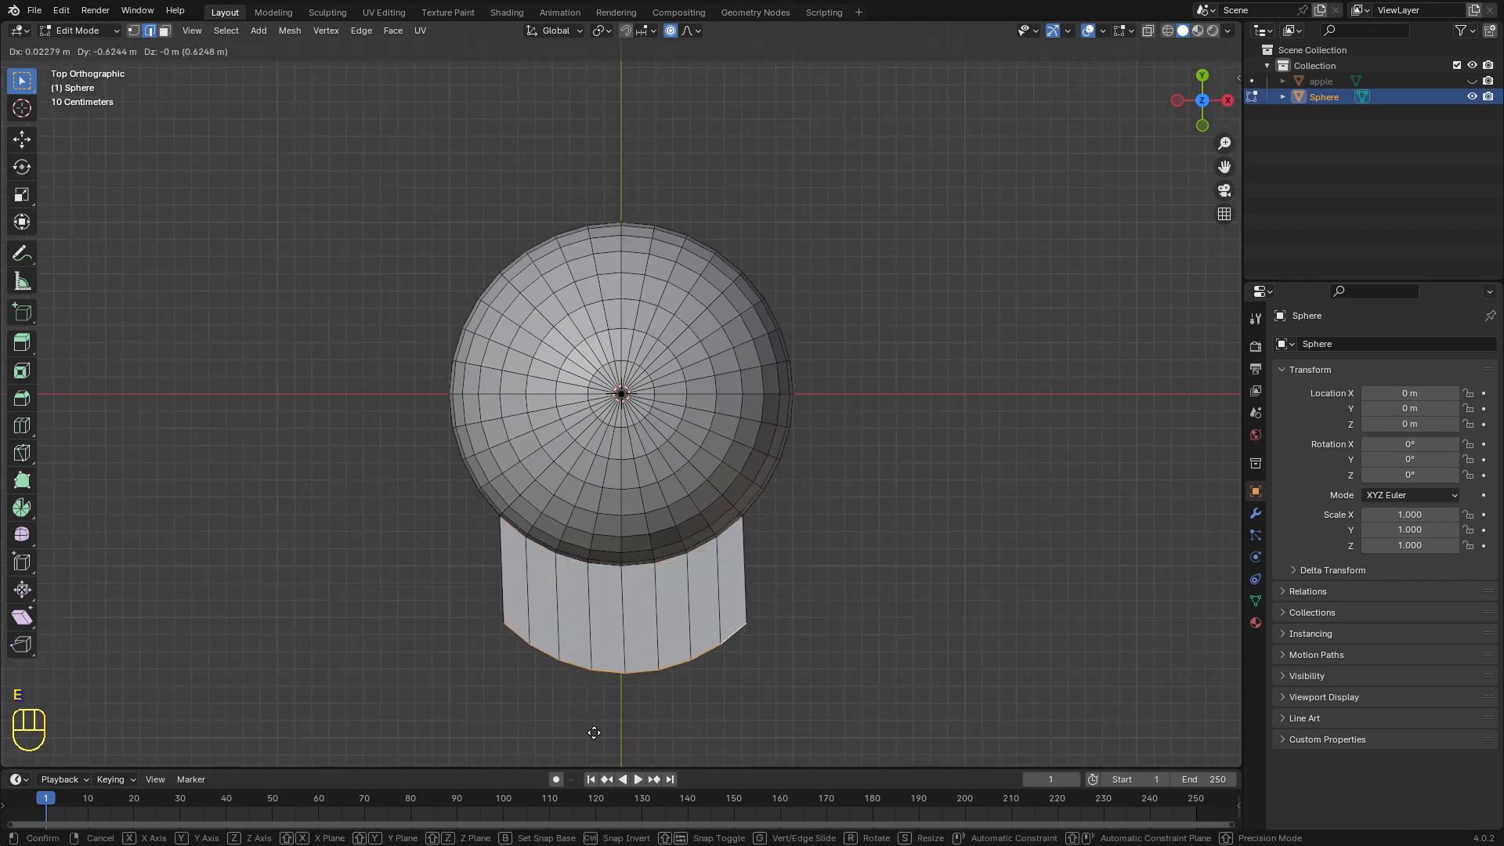
pyautogui.press('y')
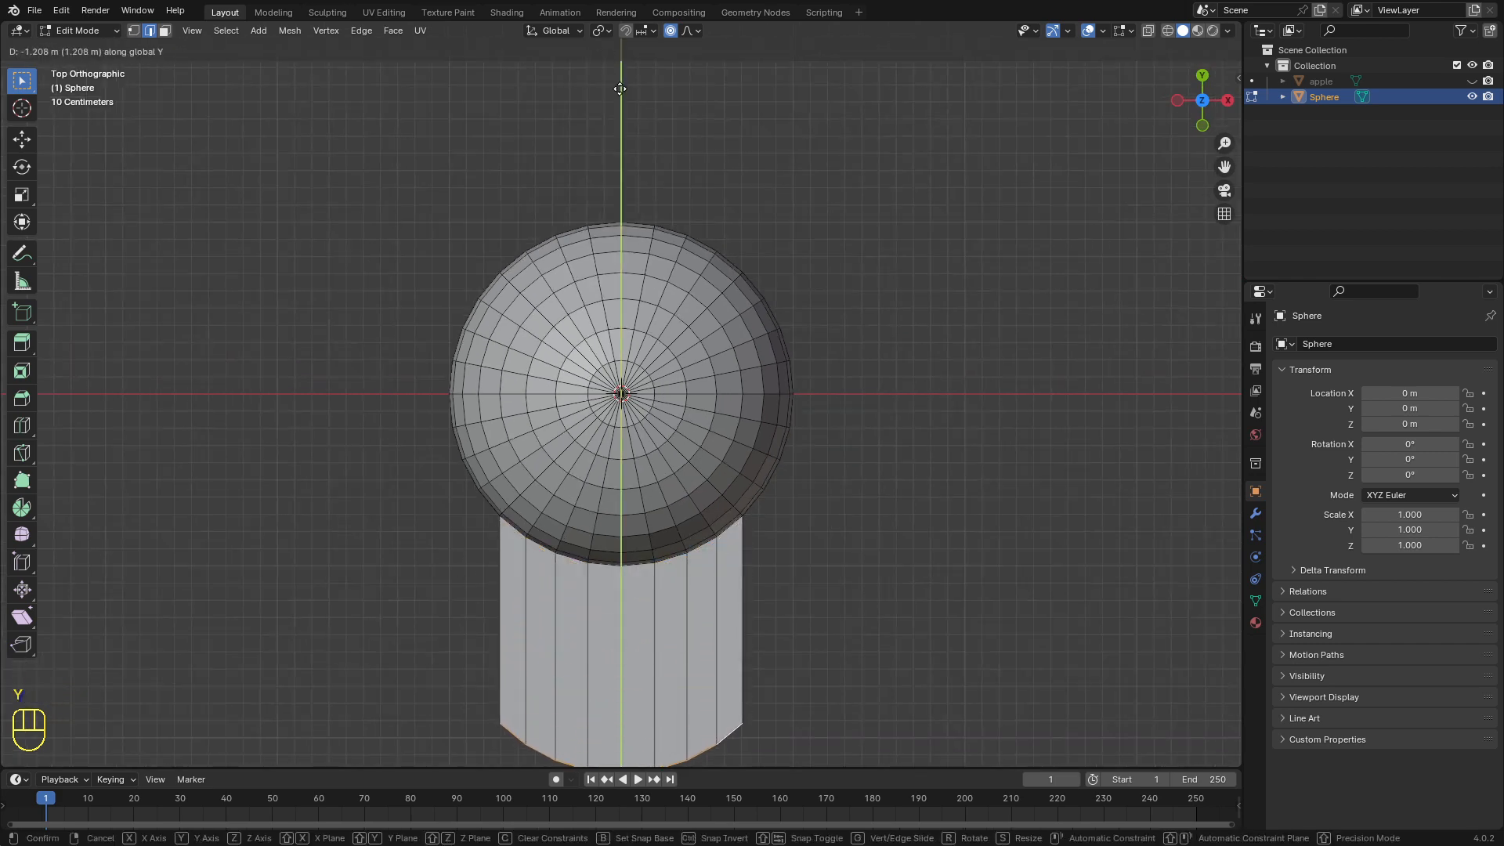
pyautogui.click(623, 96)
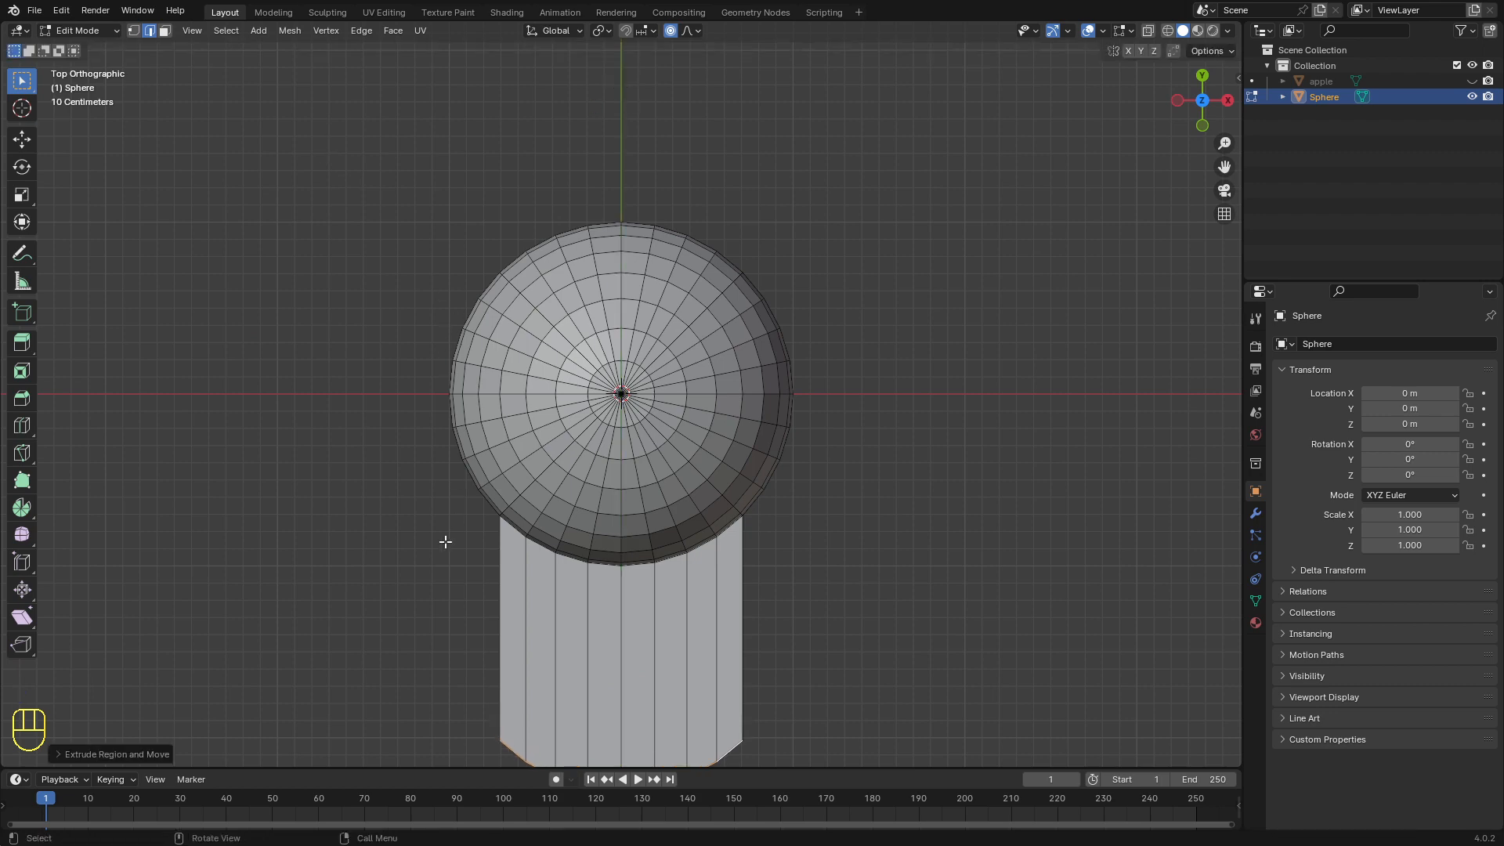
pyautogui.moveTo(444, 541); pyautogui.dragTo(672, 643, button='middle')
pyautogui.scroll(3, 613, 480)
pyautogui.scroll(-3, 644, 577)
pyautogui.moveTo(533, 632); pyautogui.dragTo(537, 672, button='middle')
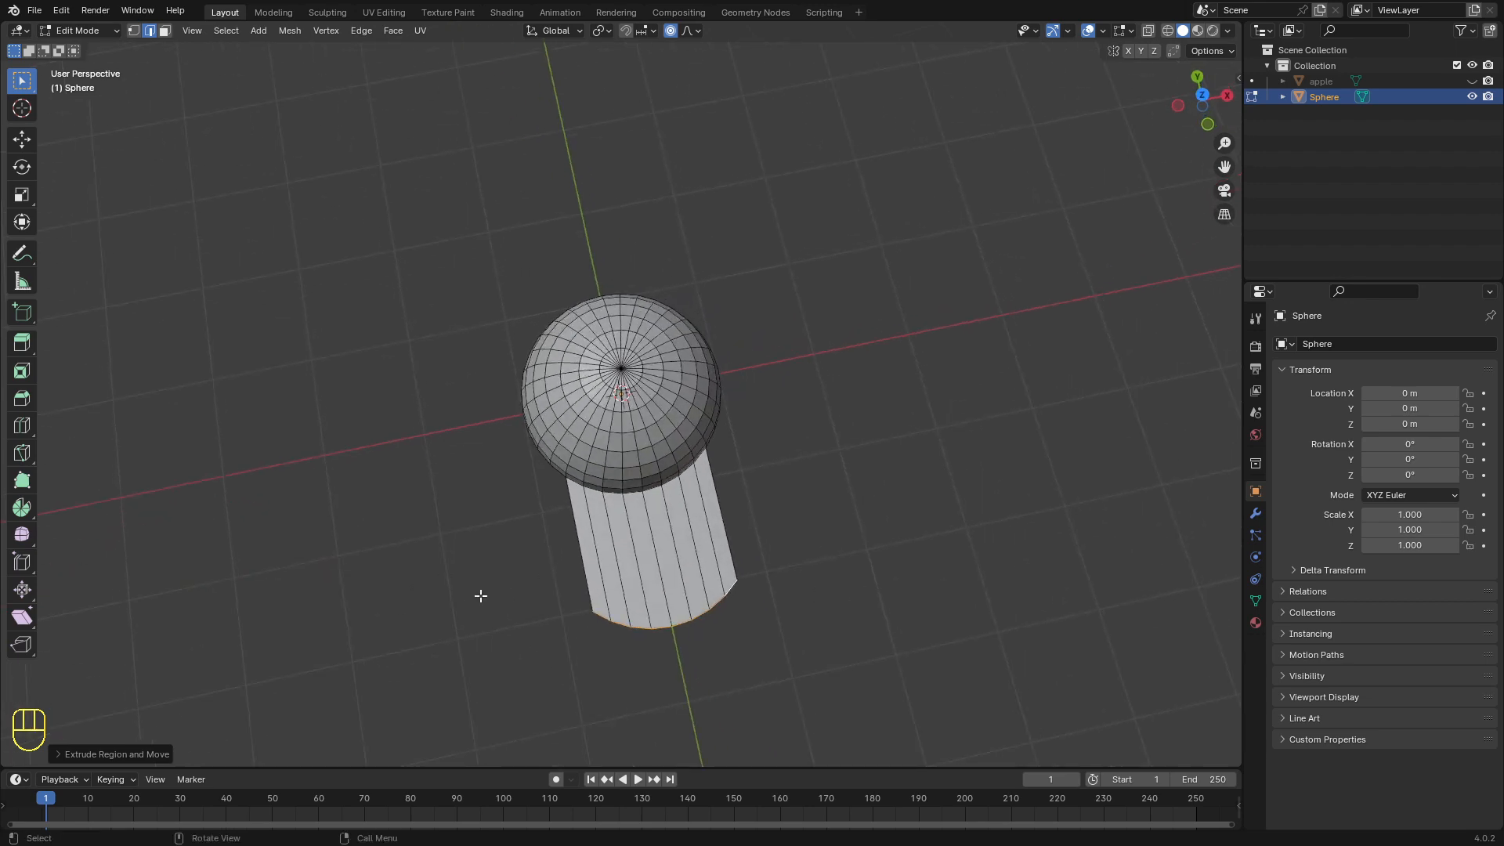
pyautogui.scroll(-2, 724, 563)
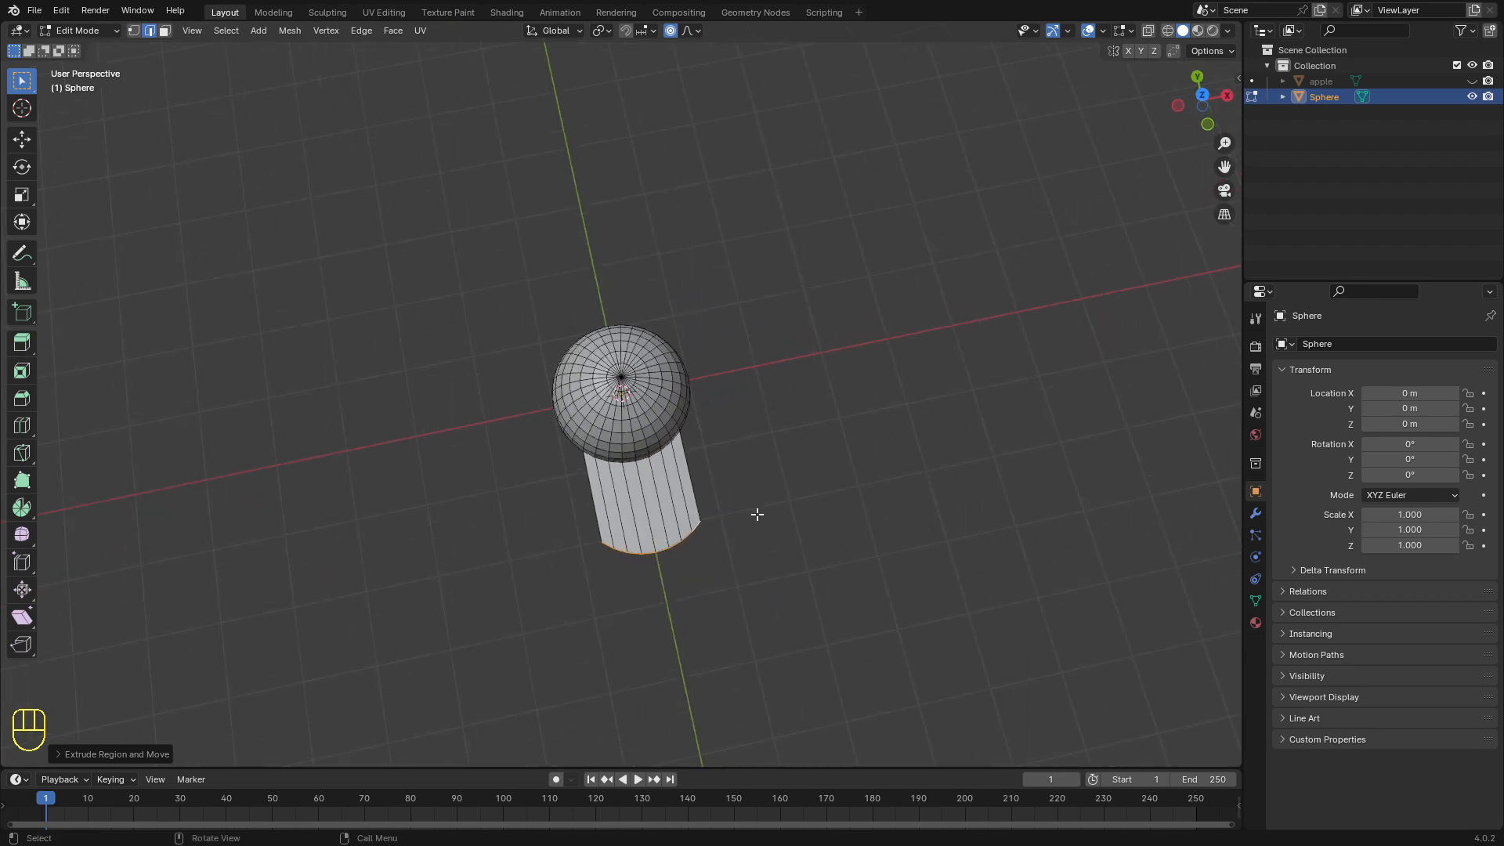
pyautogui.scroll(-1, 729, 510)
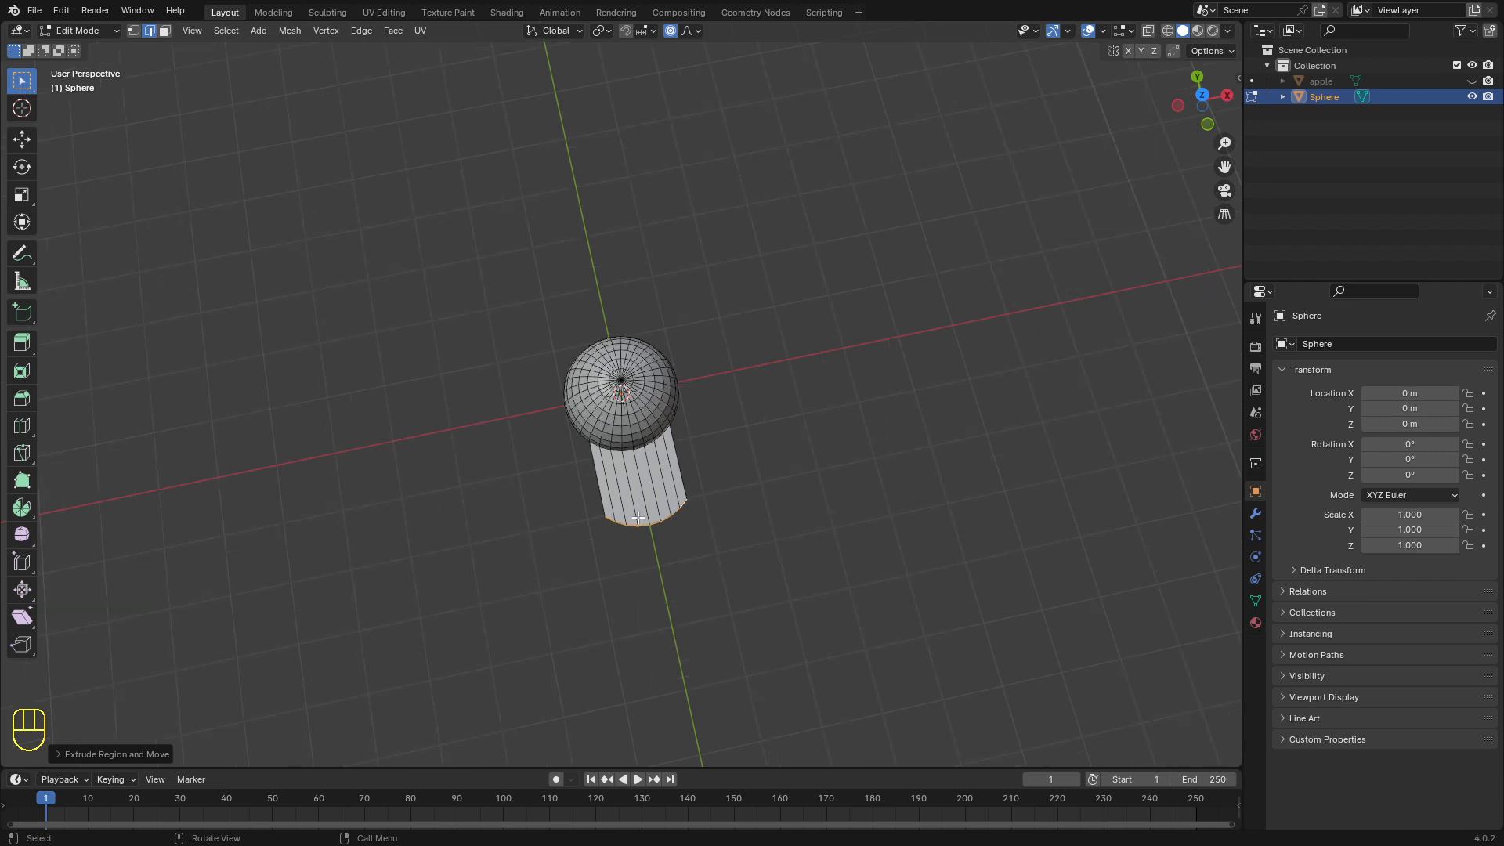
# Step: Flatten the brim's curved outer edge into a straight line by scaling it to 0 along Y
pyautogui.press('KP_7')
pyautogui.scroll(2, 632, 511)
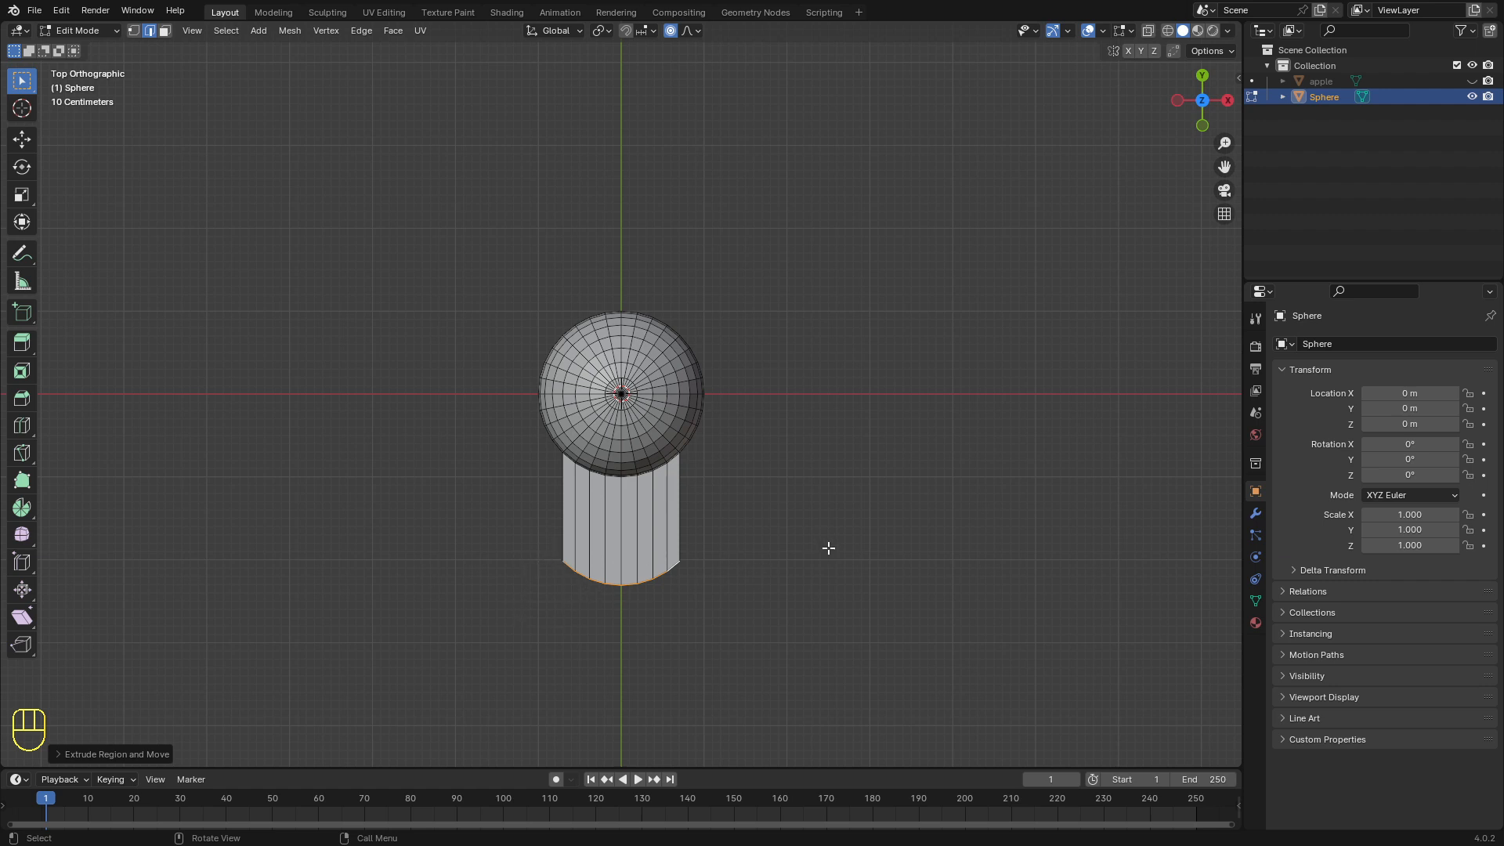
pyautogui.press('s')
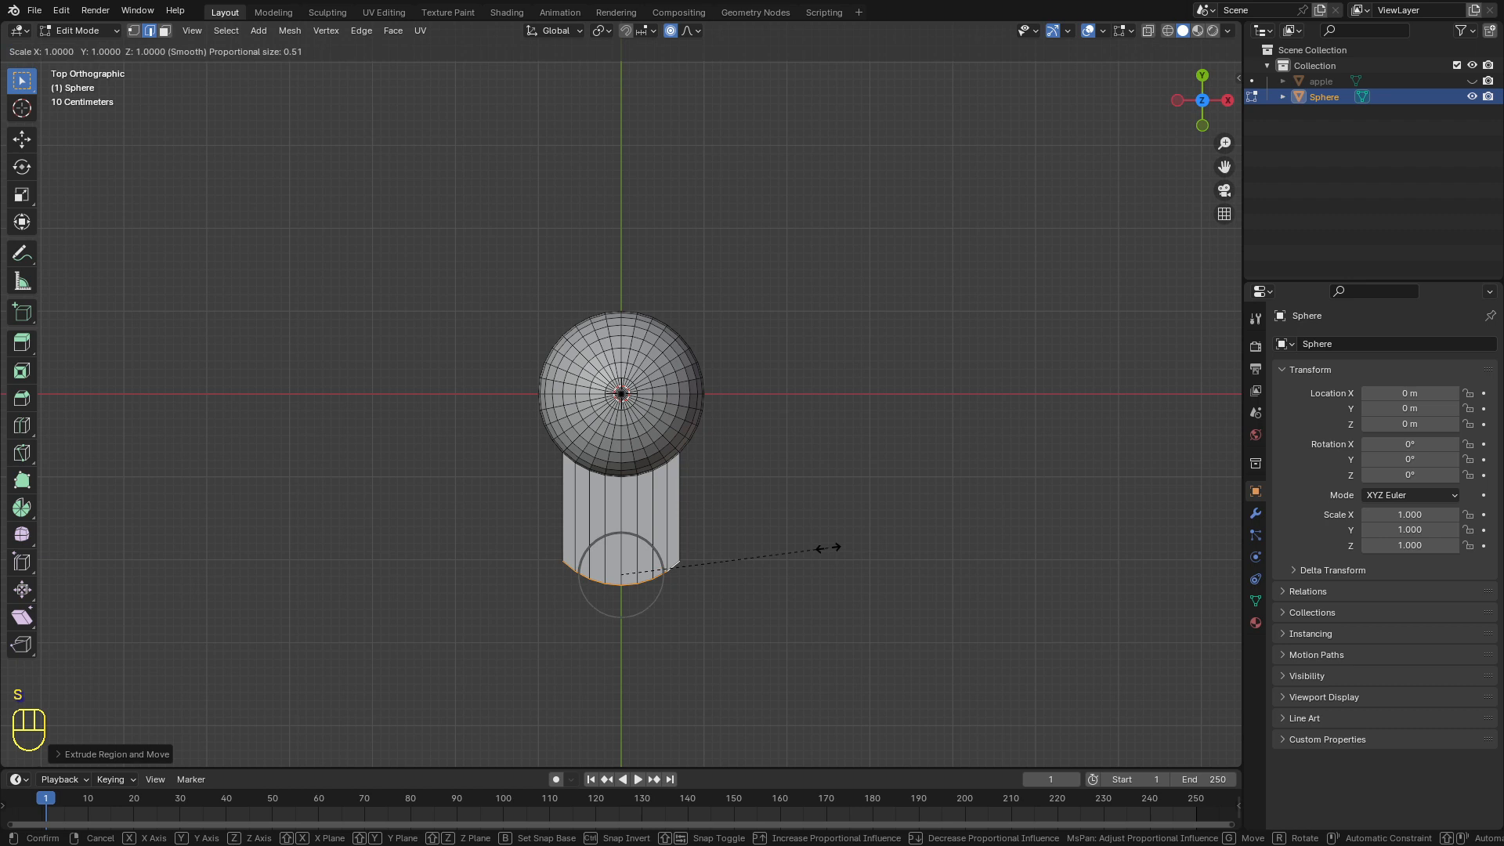
pyautogui.press('y')
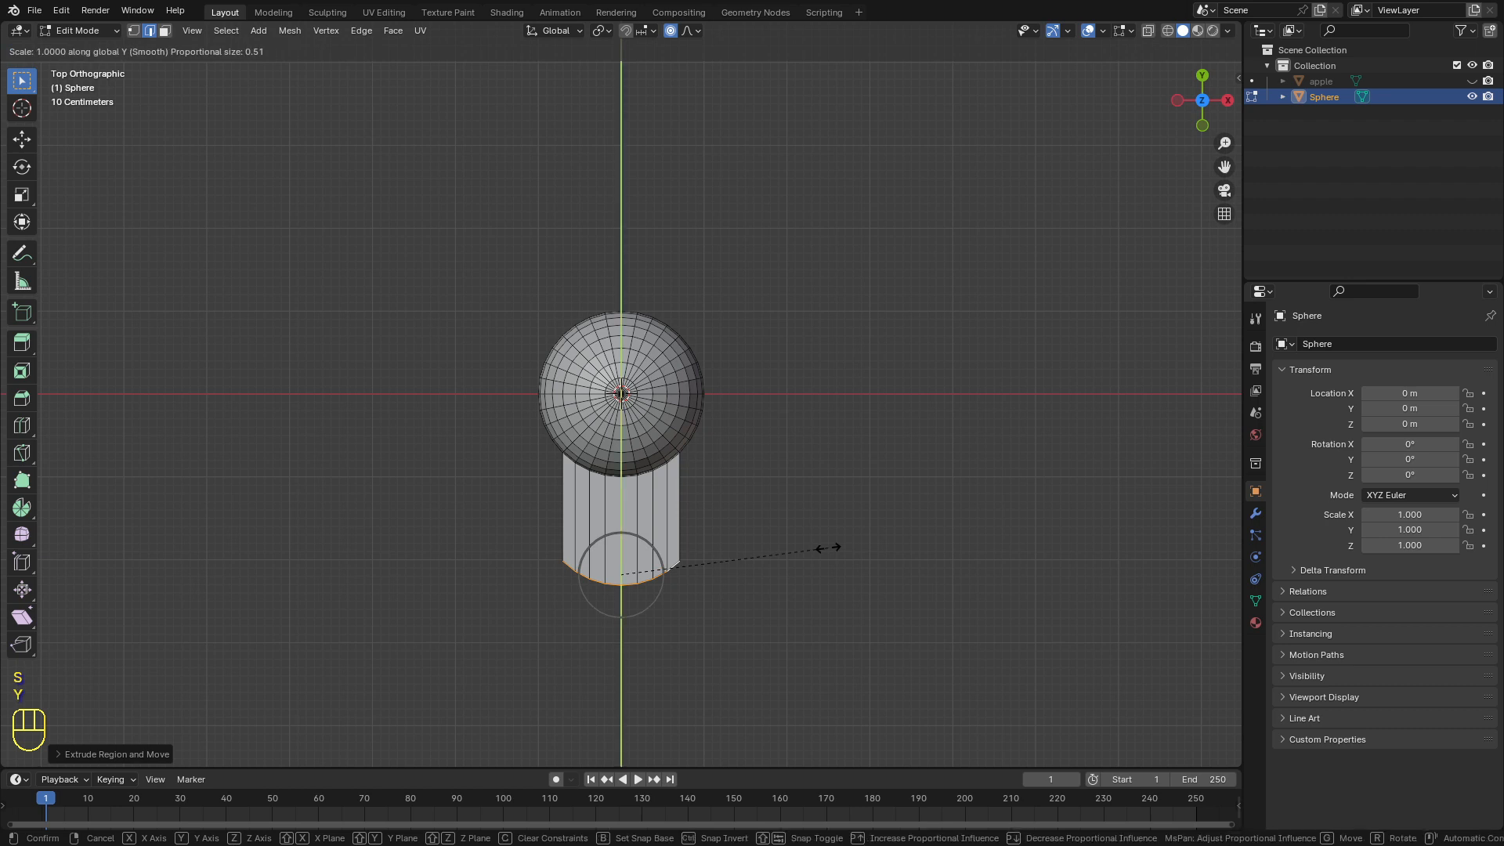
pyautogui.press('KP_0')
pyautogui.press('Return')
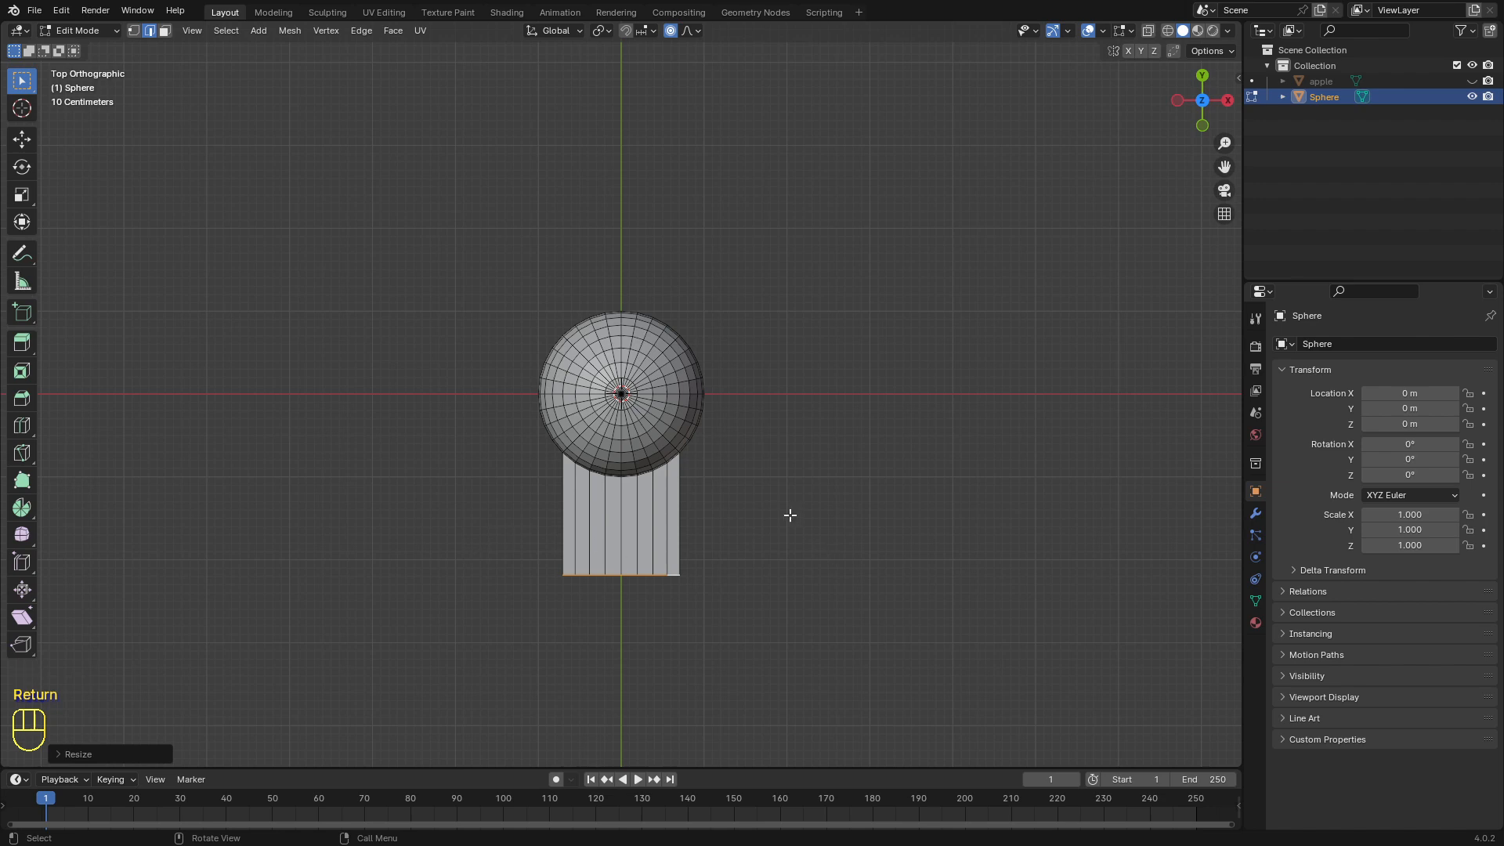
pyautogui.moveTo(785, 513); pyautogui.dragTo(440, 486, button='middle')
pyautogui.moveTo(439, 537); pyautogui.dragTo(504, 527, button='middle')
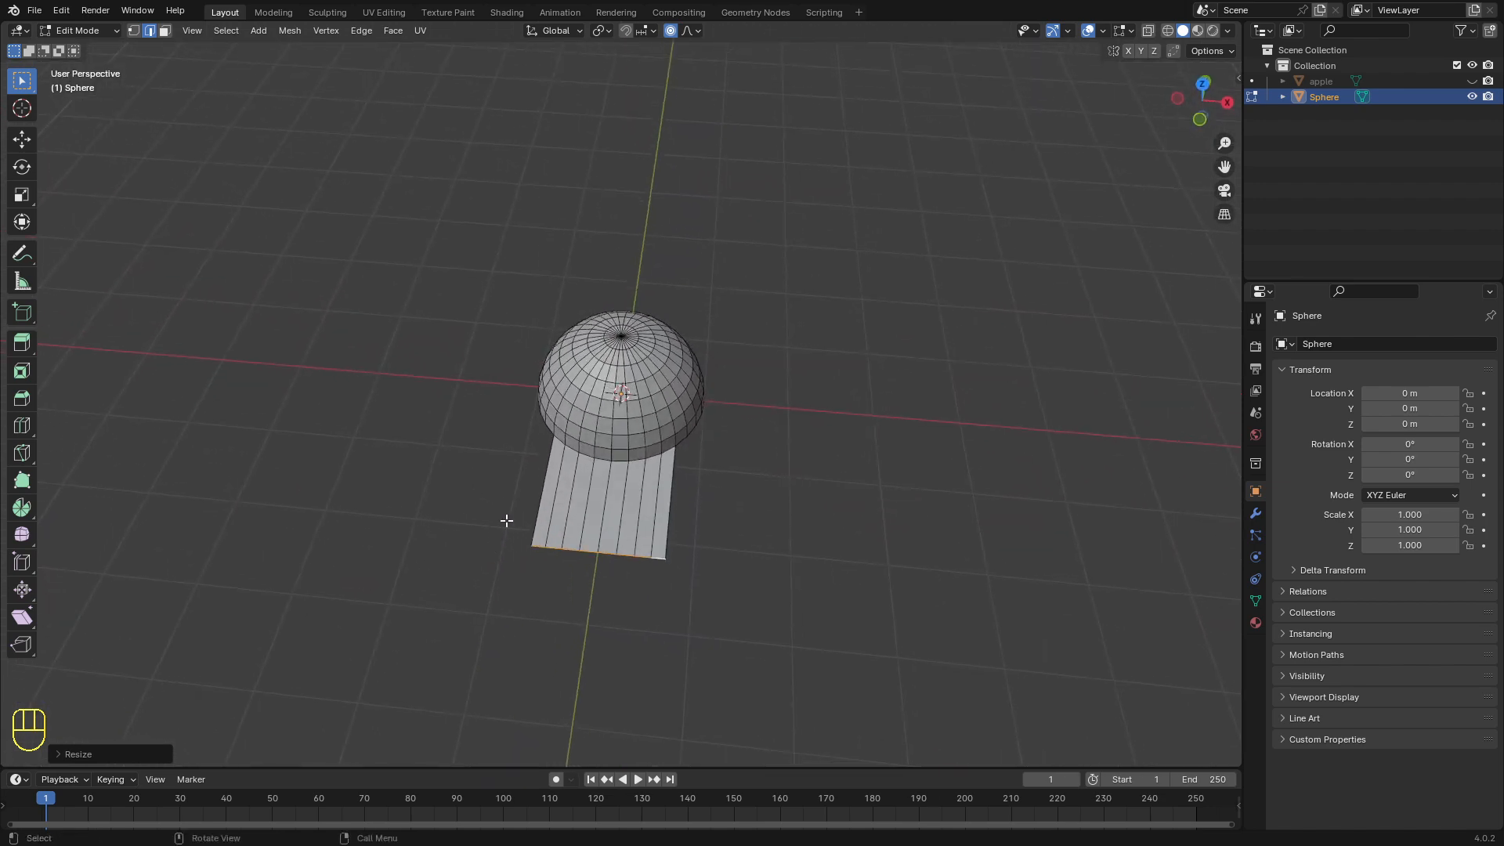
# Step: Raise the brim's lengthwise middle edge about 0.34 m along Z with smooth proportional editing at a size of 1 m
pyautogui.press('o')
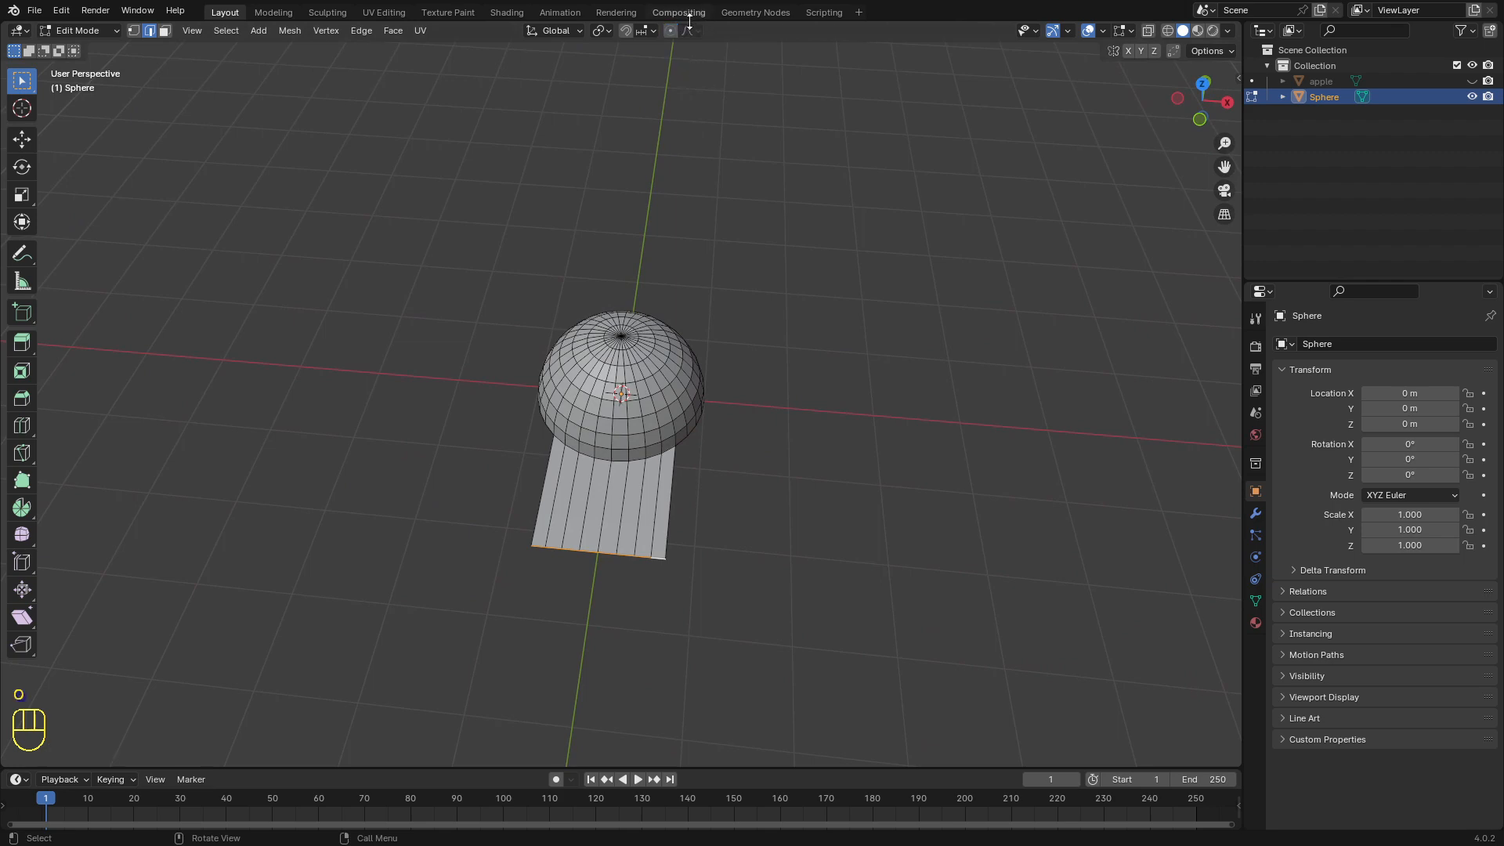
pyautogui.moveTo(349, 289); pyautogui.dragTo(721, 439, button='middle')
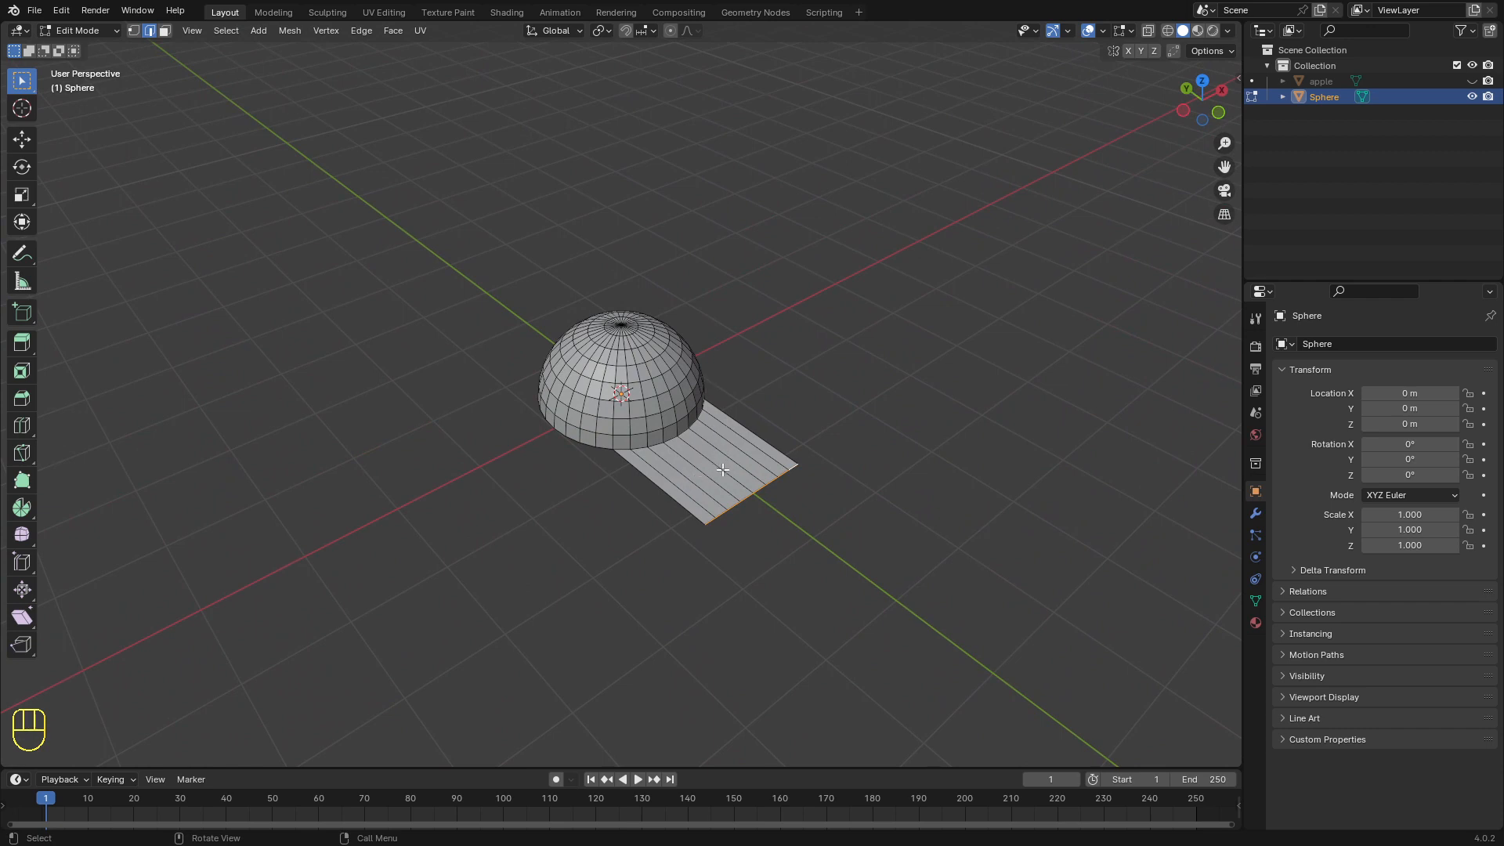
pyautogui.click(722, 469)
pyautogui.moveTo(711, 451); pyautogui.dragTo(734, 448, button='middle')
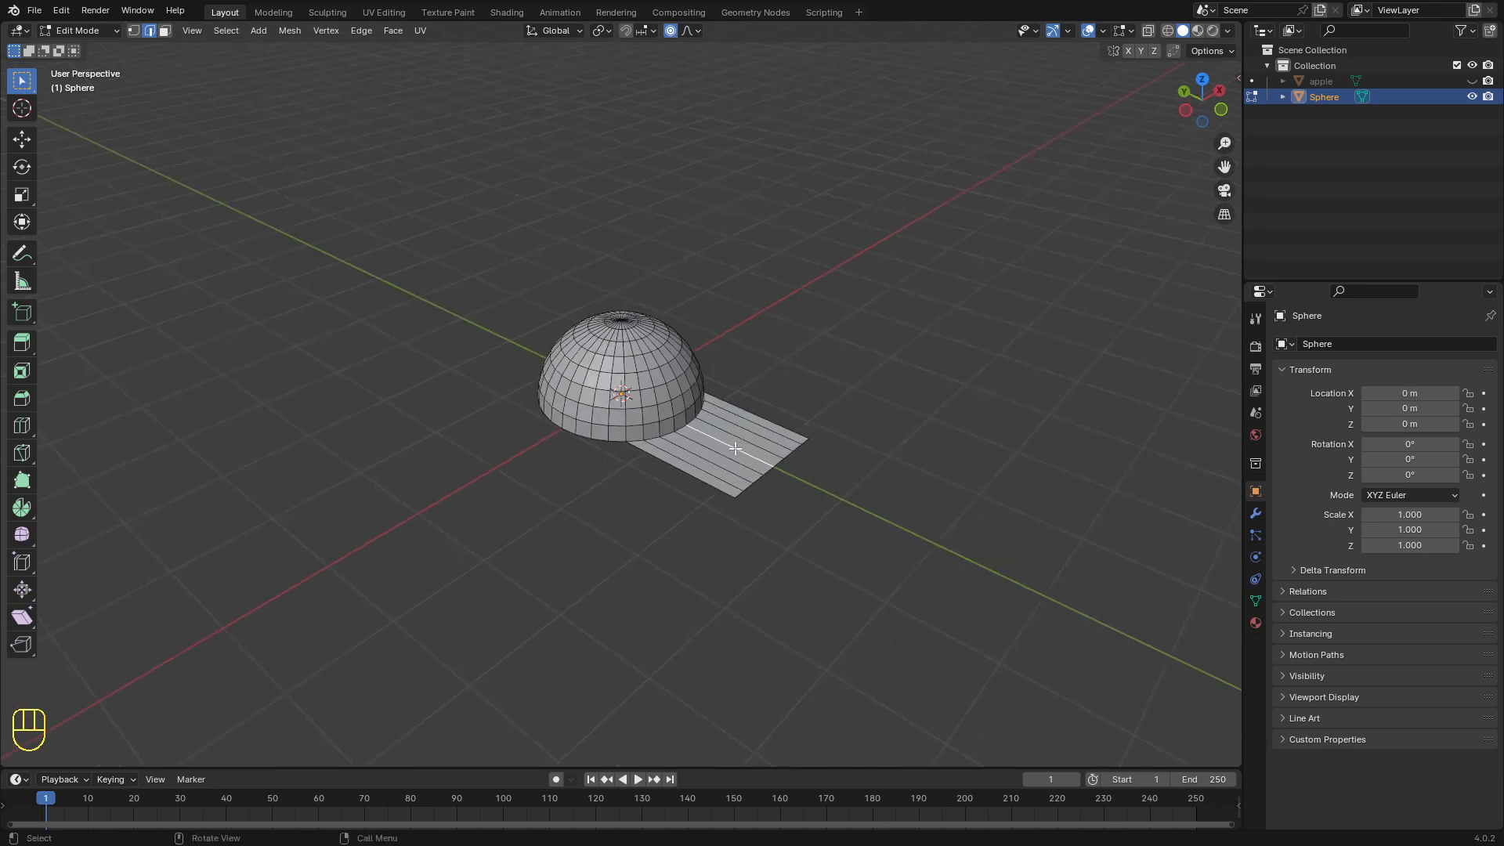
pyautogui.press('g')
pyautogui.press('z')
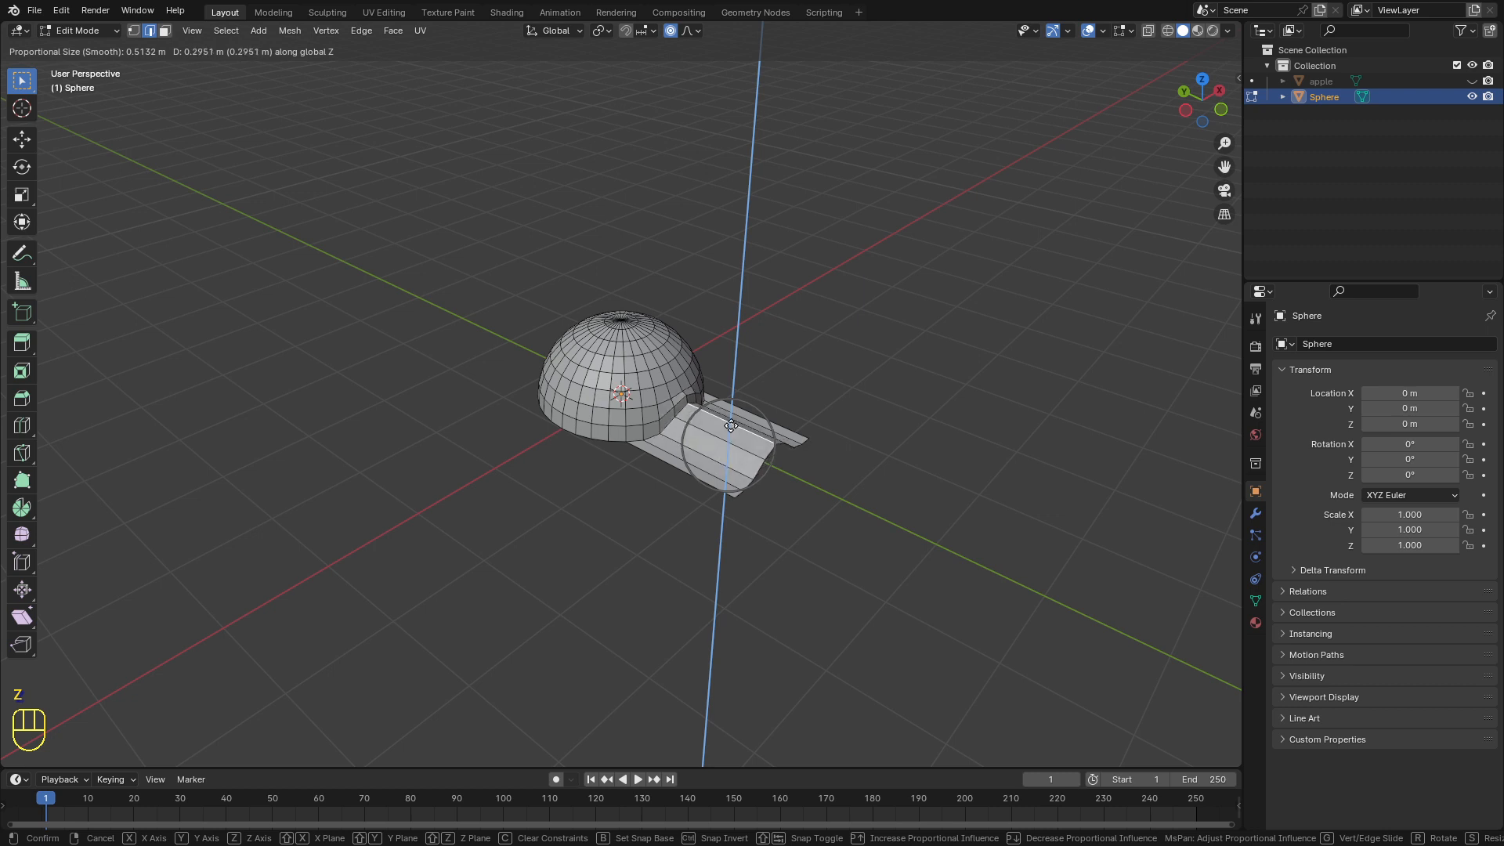
pyautogui.scroll(-5, 732, 430)
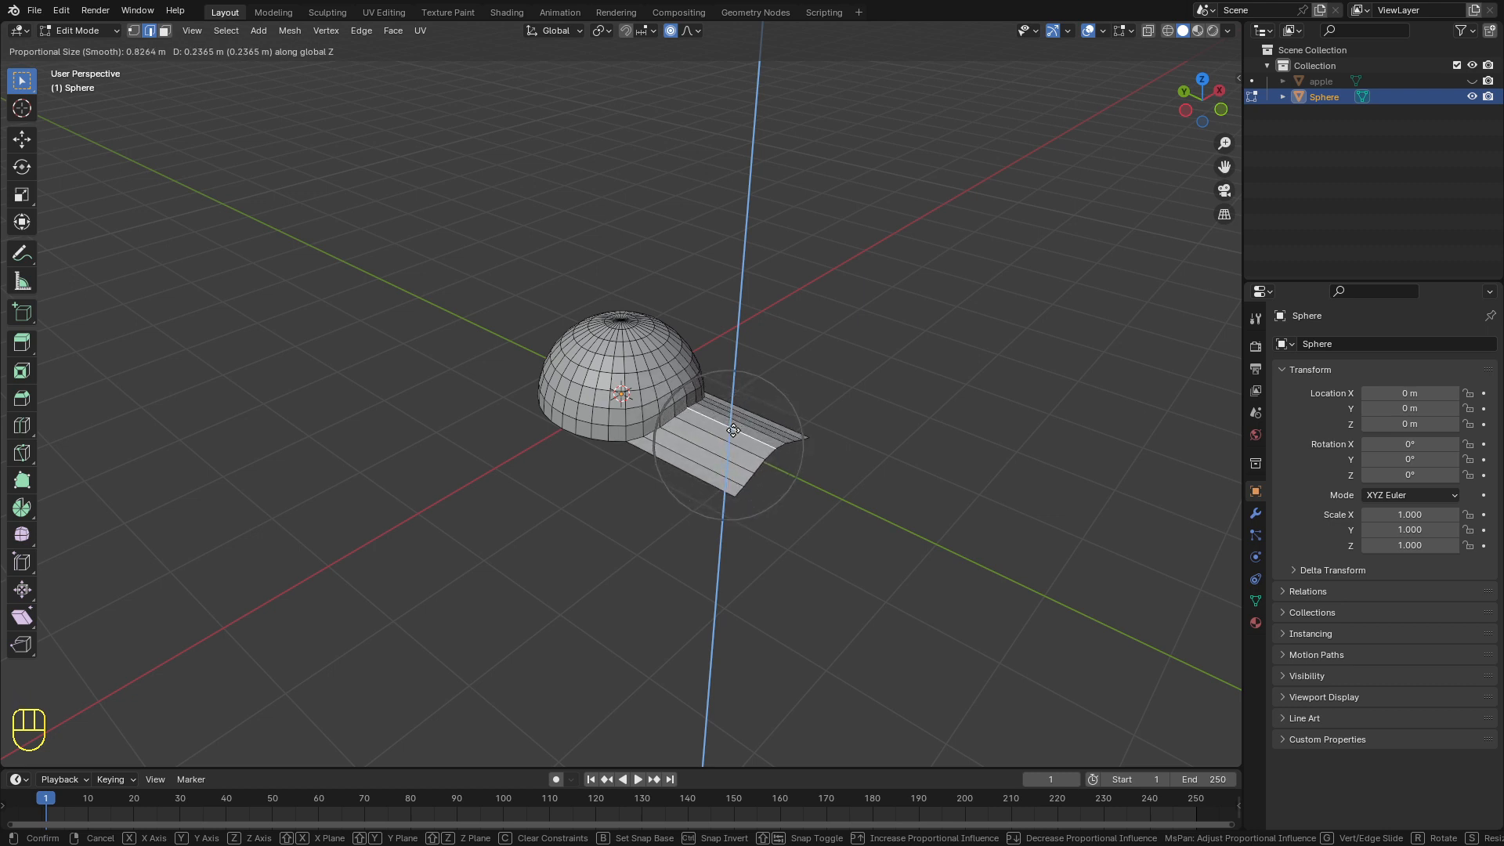
pyautogui.scroll(-2, 732, 429)
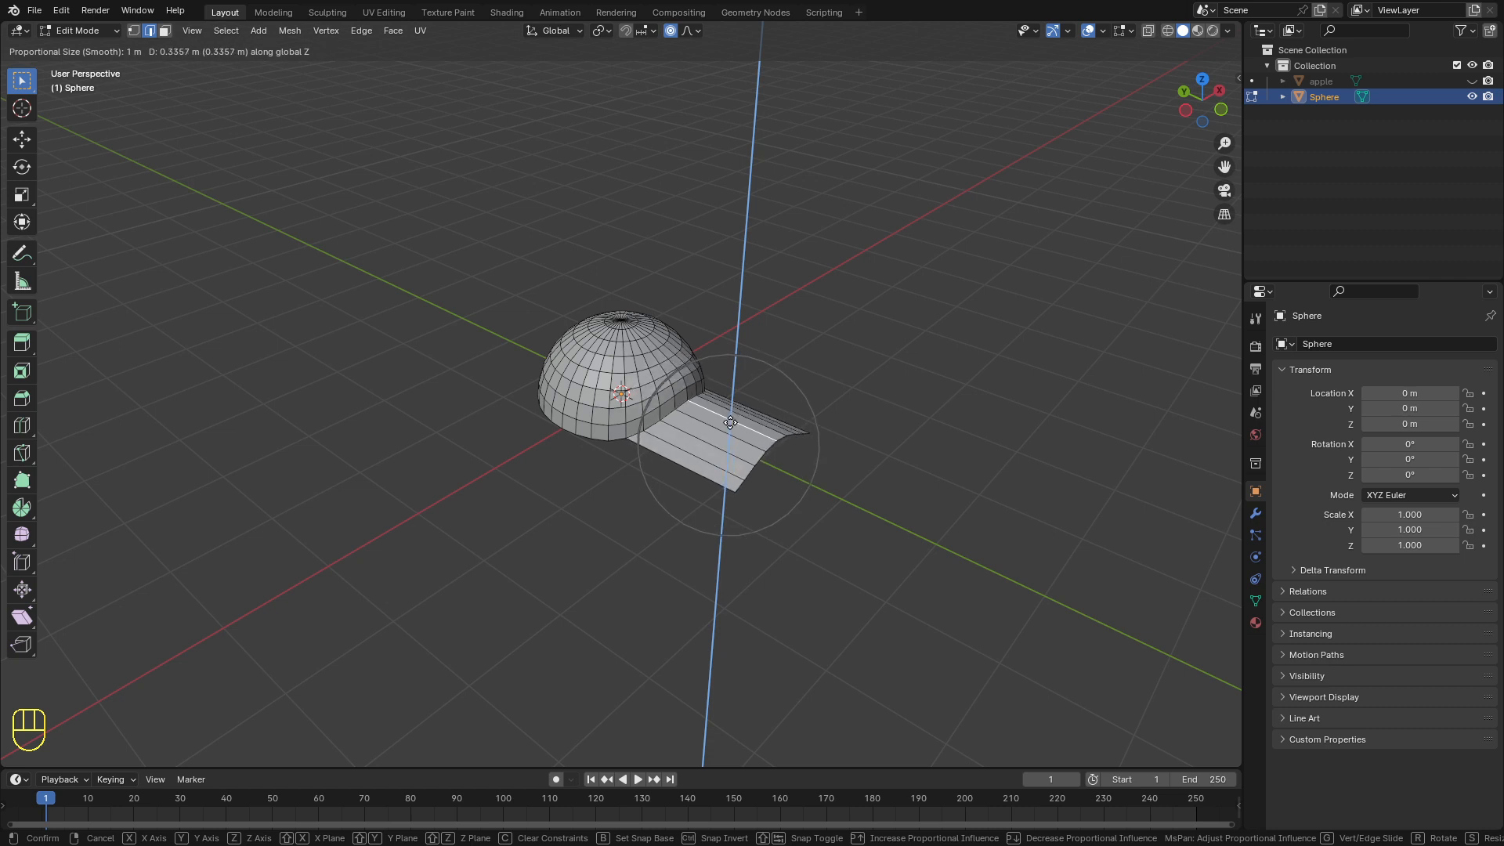
pyautogui.click(730, 420)
# Step: Return to Object Mode and apply Shade Smooth to the hemisphere with its brim
pyautogui.moveTo(686, 496); pyautogui.dragTo(742, 399, button='middle')
pyautogui.press('Tab')
pyautogui.rightClick(646, 371)
pyautogui.click(642, 371)
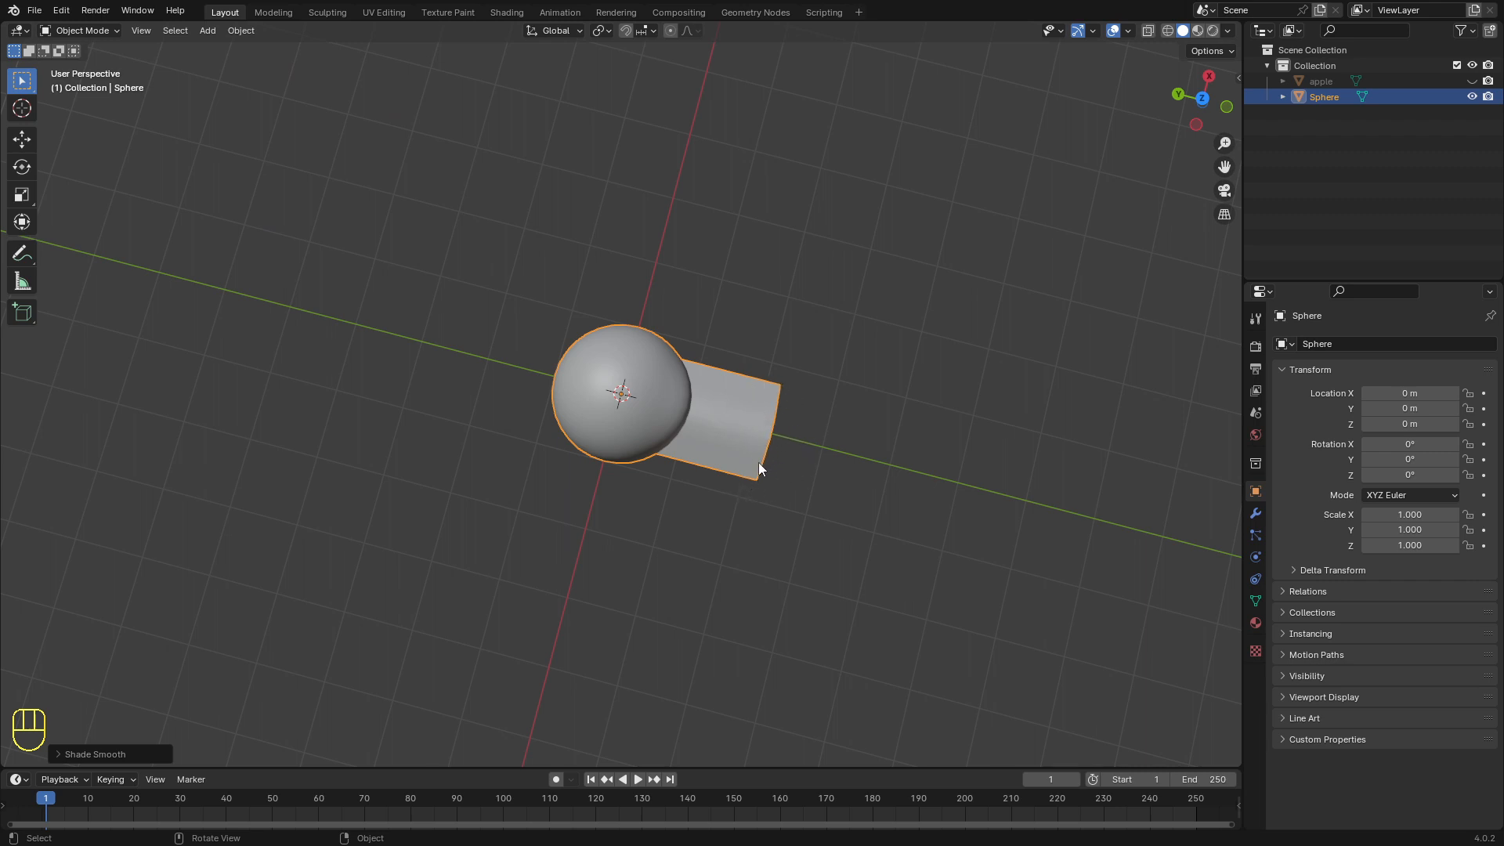
pyautogui.moveTo(773, 462); pyautogui.dragTo(636, 458, button='middle')
pyautogui.moveTo(750, 537); pyautogui.dragTo(552, 533, button='middle')
pyautogui.moveTo(408, 561); pyautogui.dragTo(661, 520, button='middle')
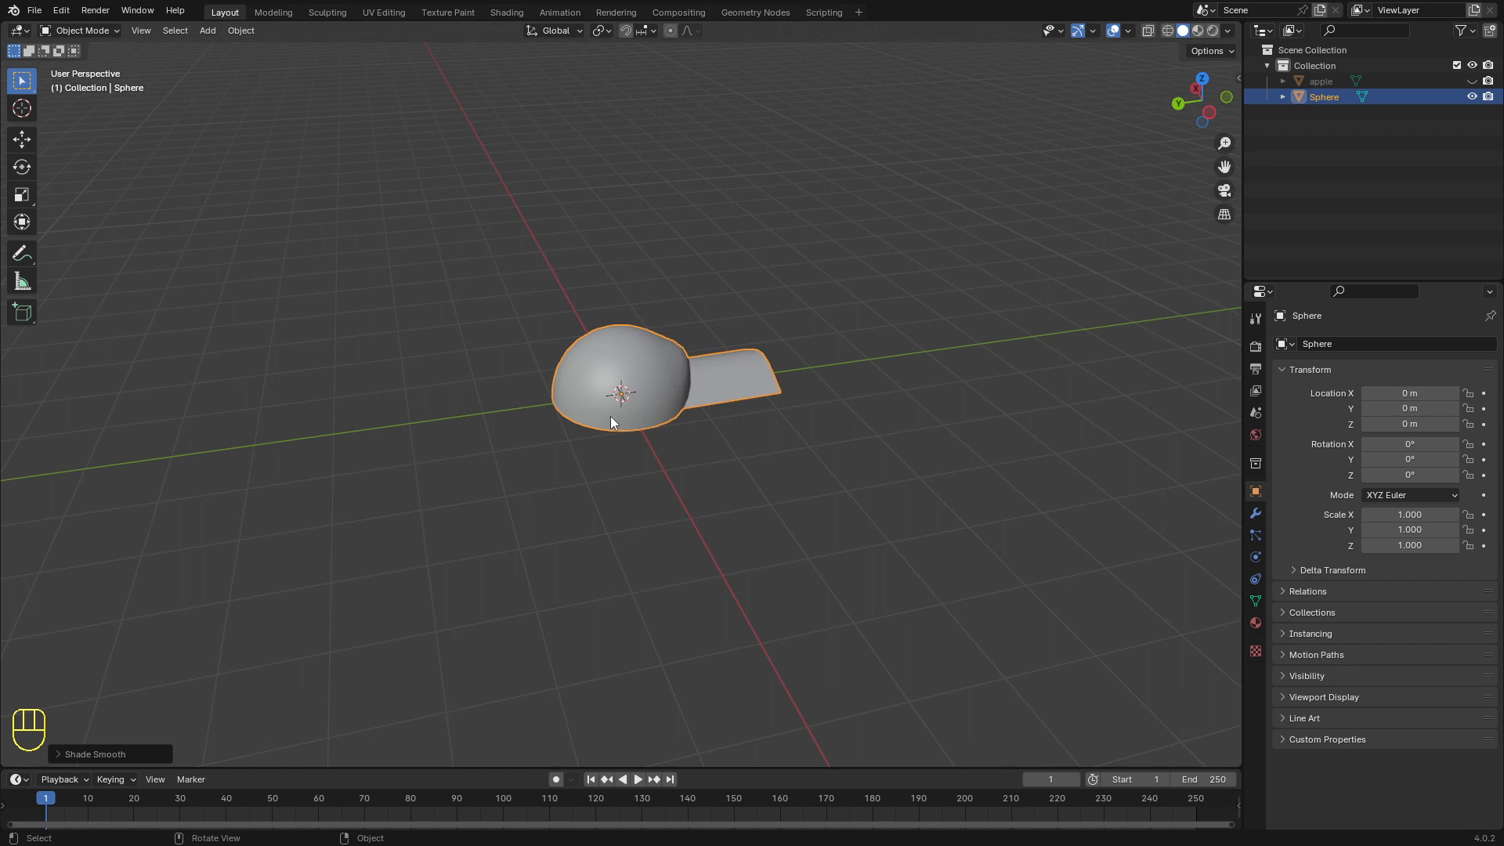
# Step: Rename the object as cap and hide it in the viewport
pyautogui.press('F2')
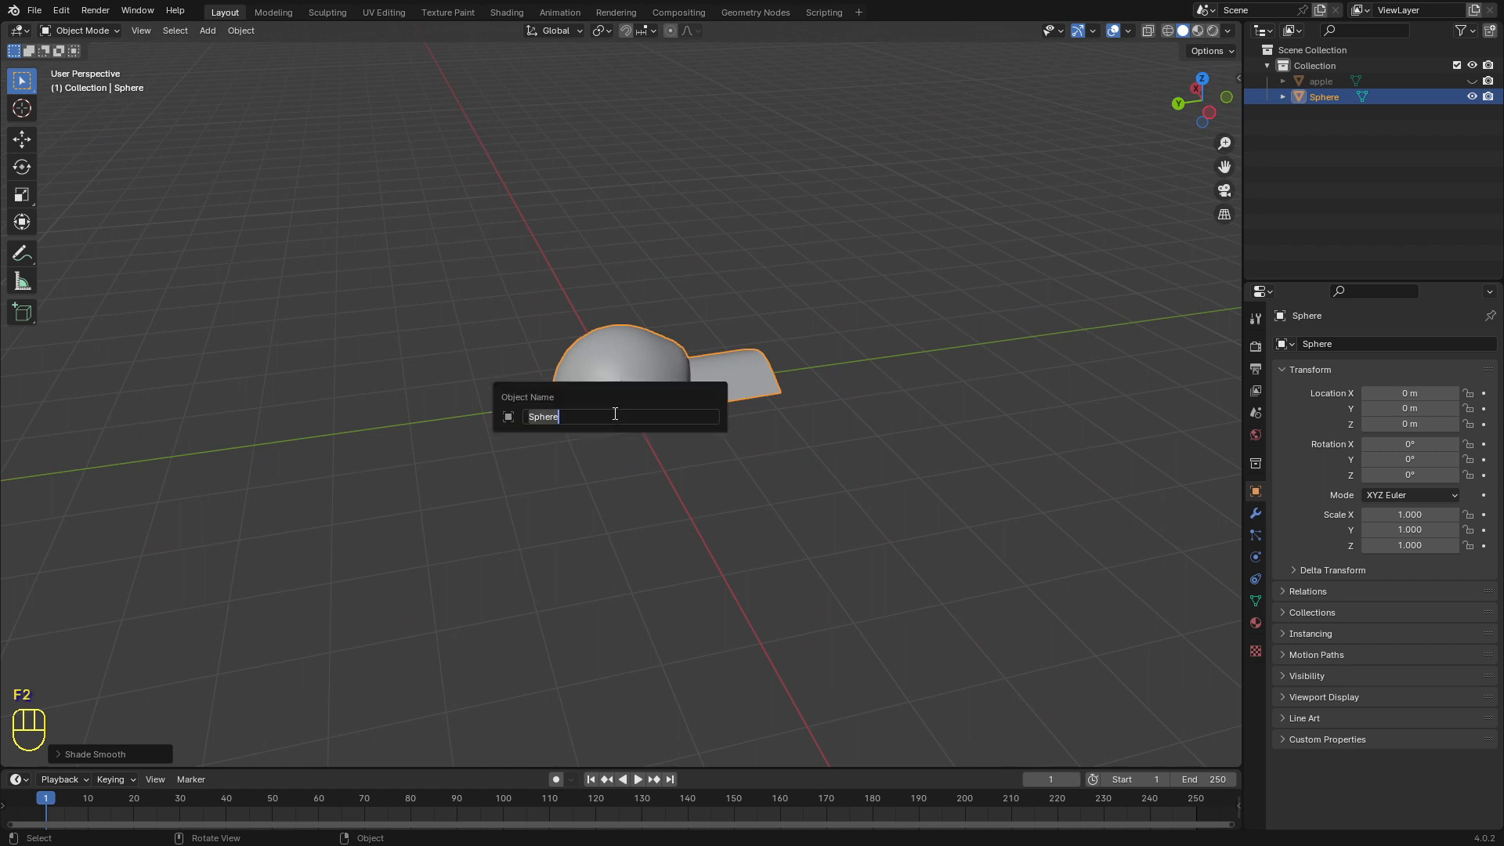
pyautogui.write('cap')
pyautogui.press('Return')
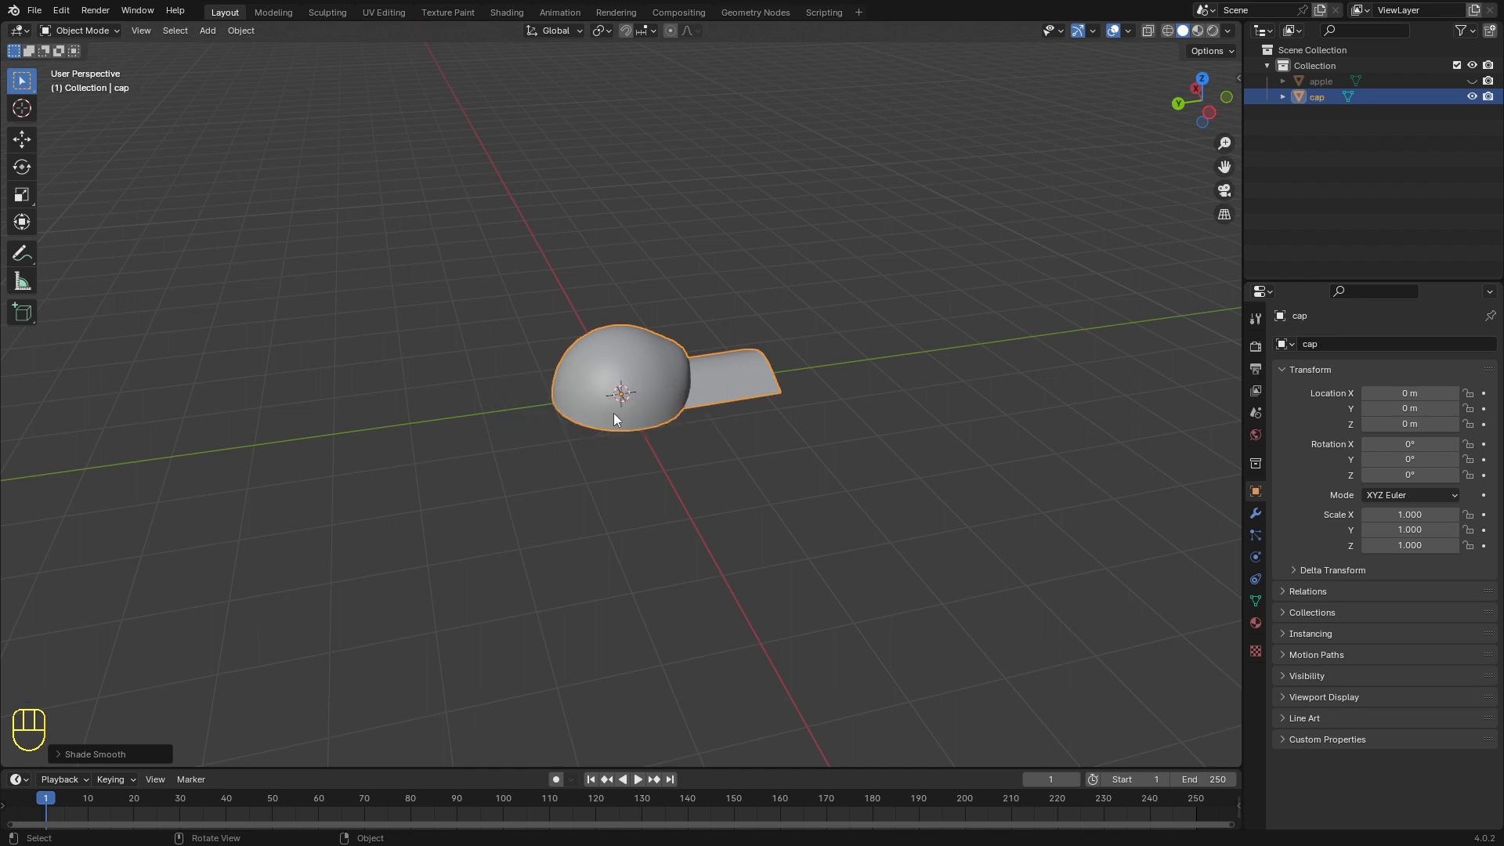
pyautogui.press('j')
pyautogui.press('h')
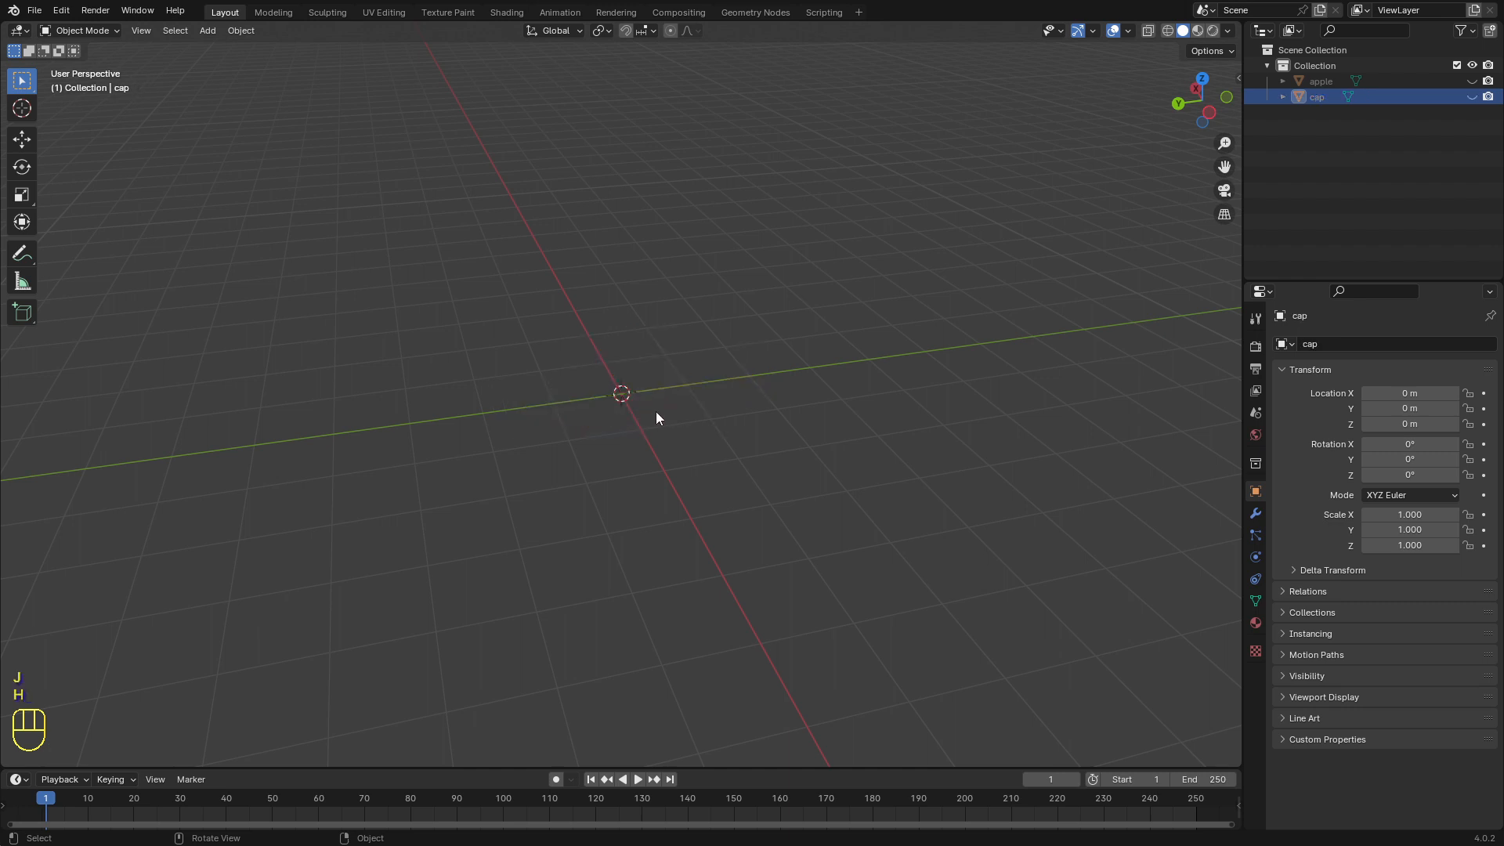
pyautogui.press('KP_1')
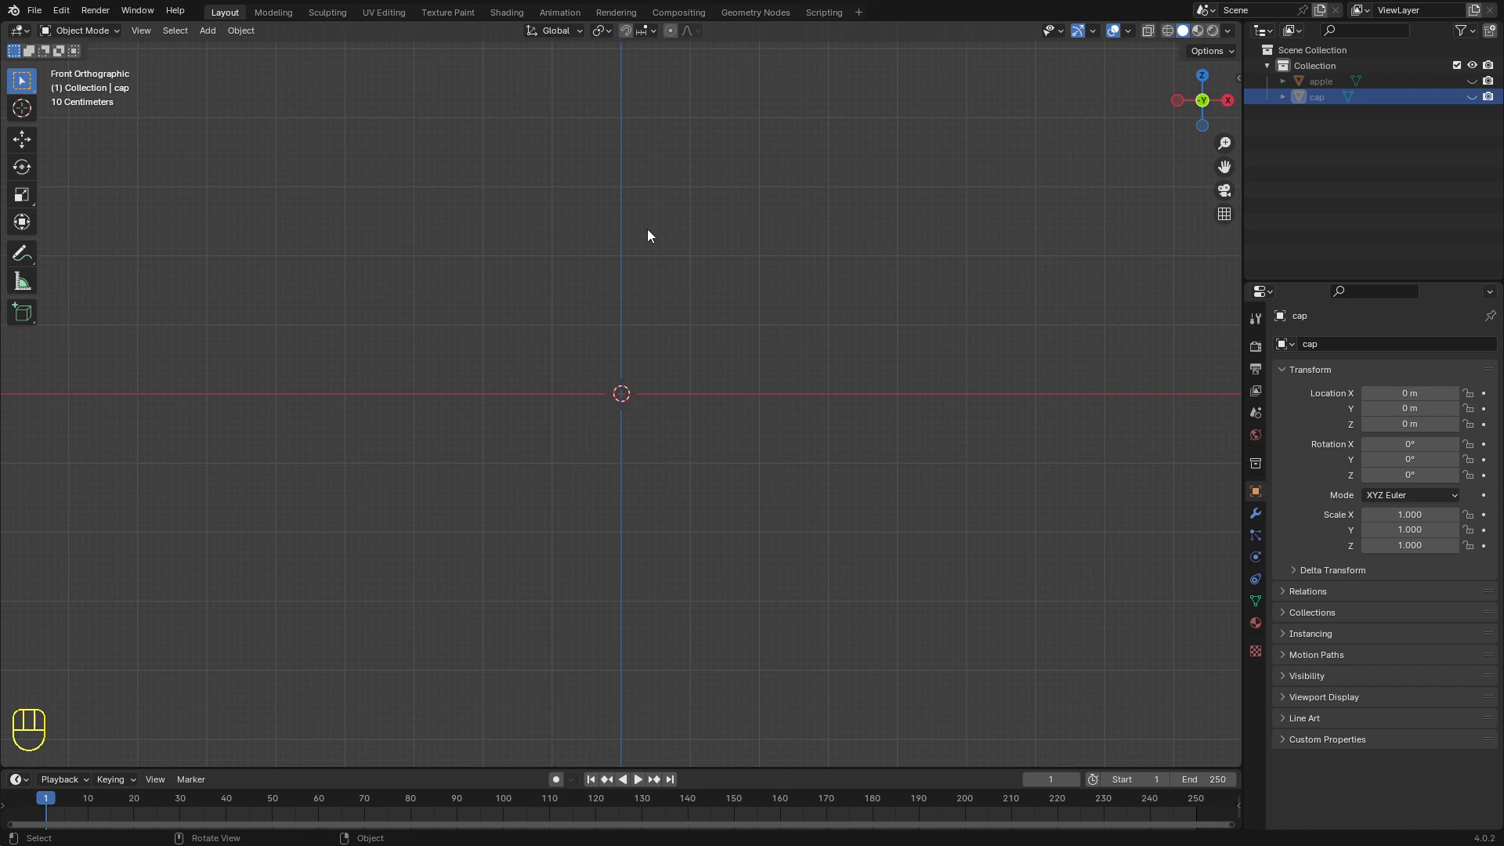
# Step: Add a cube mesh at the world origin and enter Edit Mode on it
pyautogui.hotkey('shift', 'a')
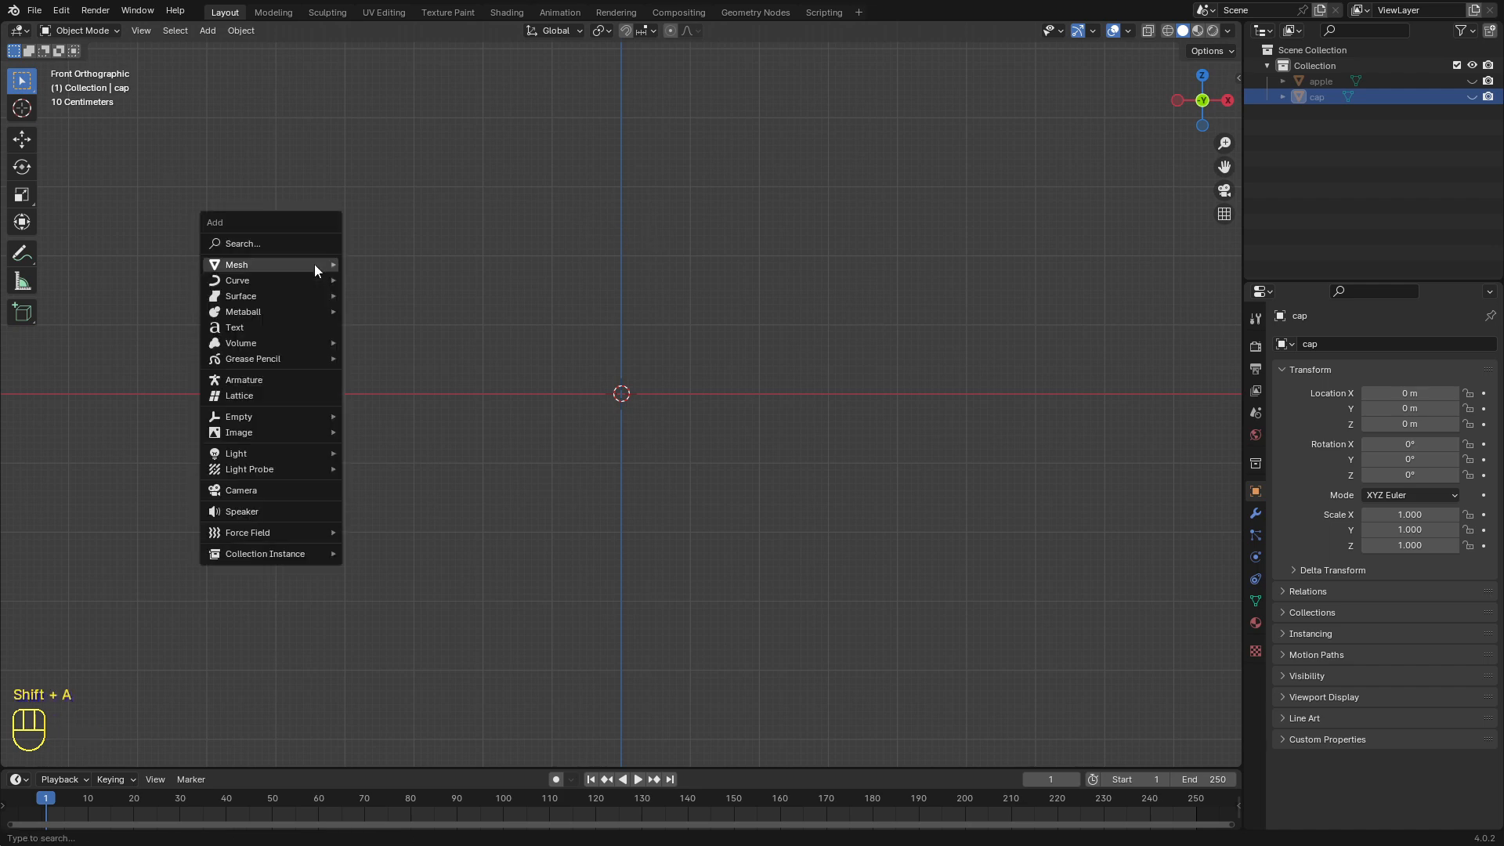
pyautogui.moveTo(316, 264)
pyautogui.click(392, 282)
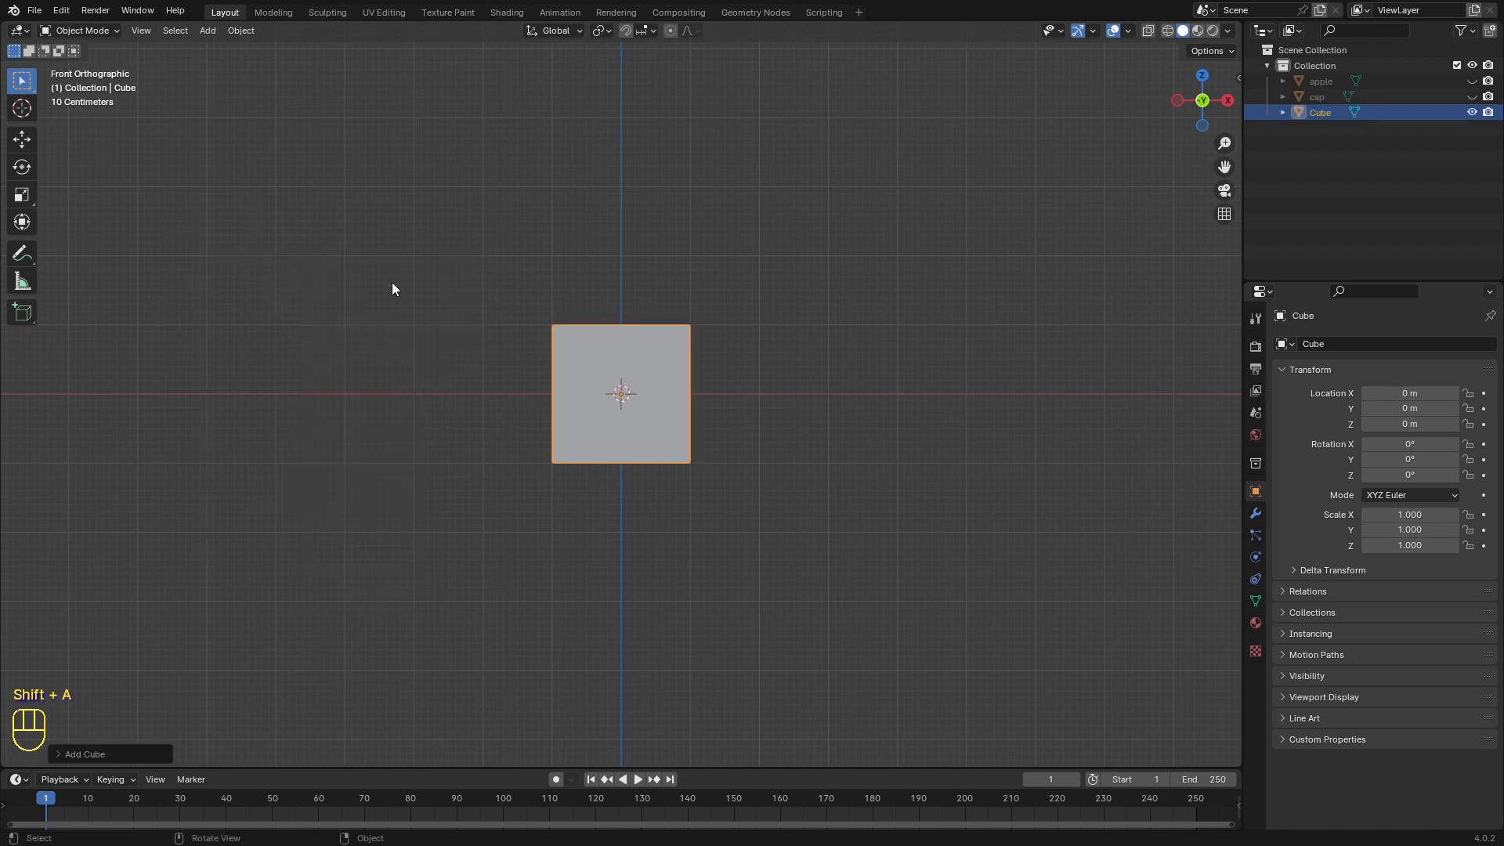
pyautogui.moveTo(773, 399); pyautogui.dragTo(777, 434, button='middle')
pyautogui.press('Tab')
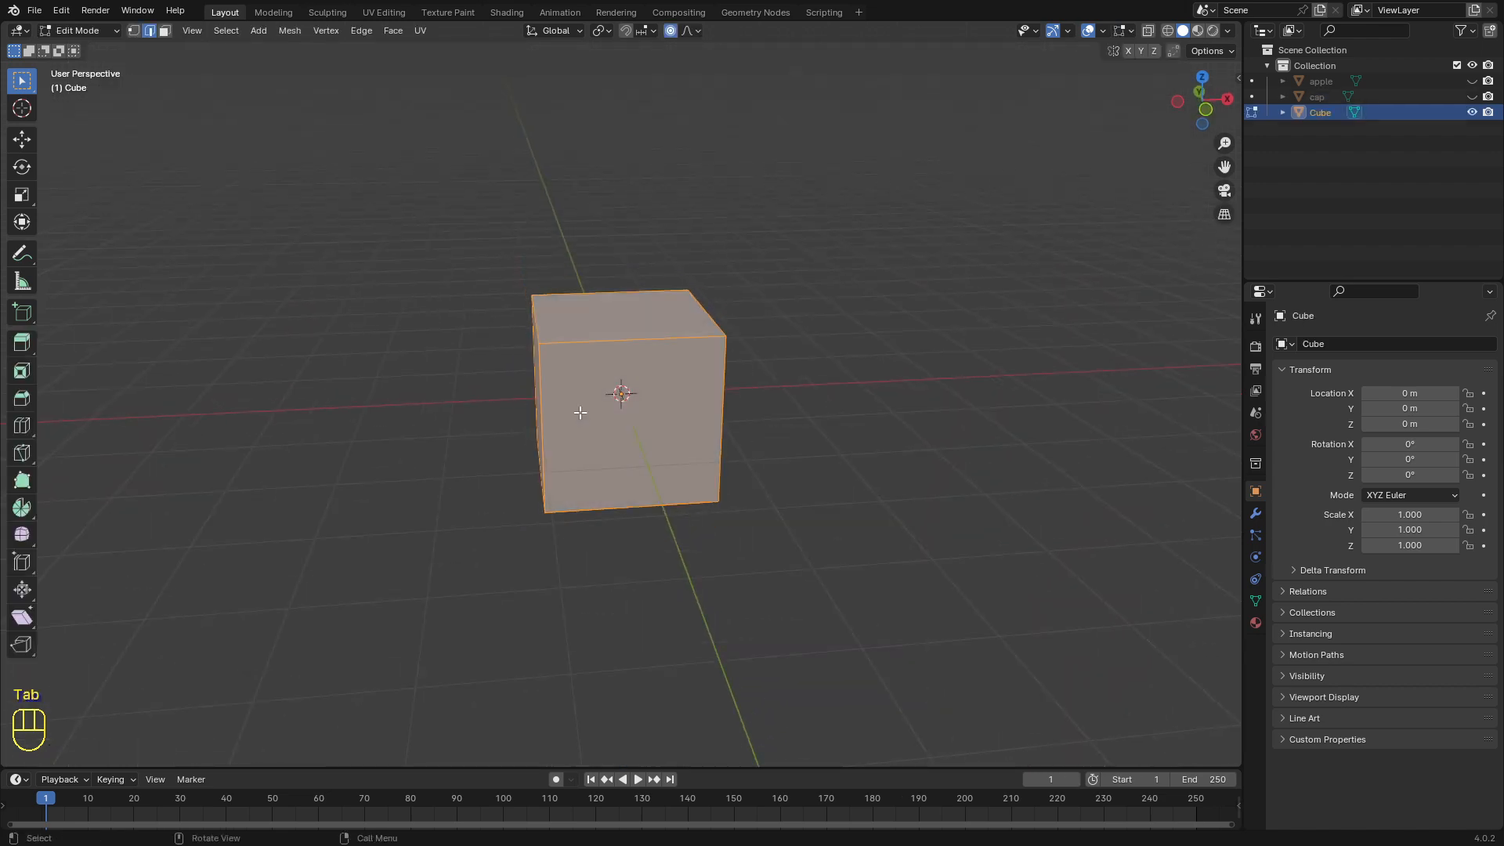
# Step: Flatten the cube into a thin slab by scaling it along Z, turning proportional editing off
pyautogui.moveTo(584, 462); pyautogui.dragTo(691, 557, button='middle')
pyautogui.press('s')
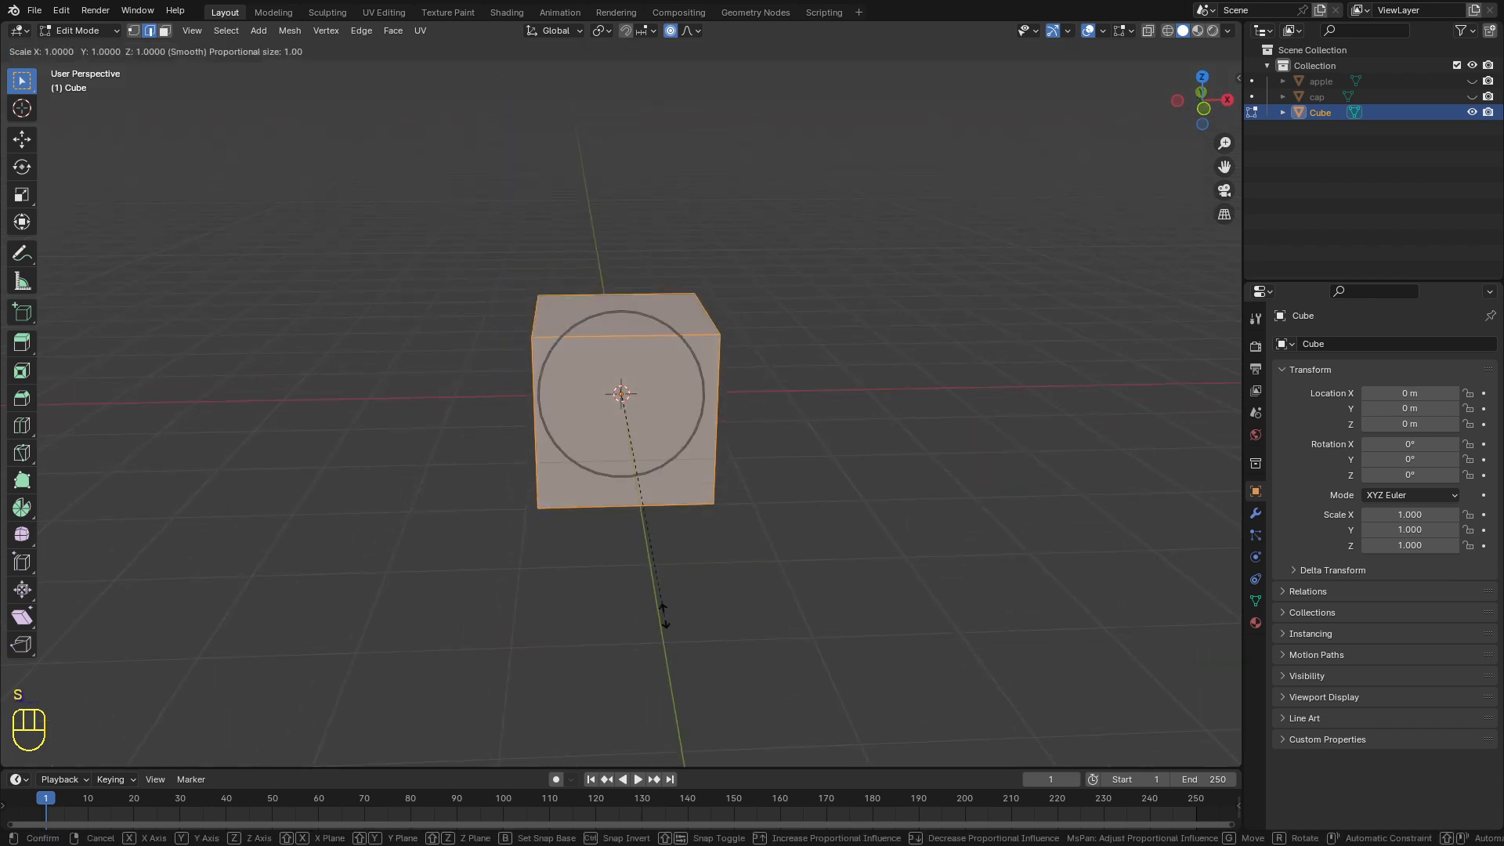
pyautogui.press('z')
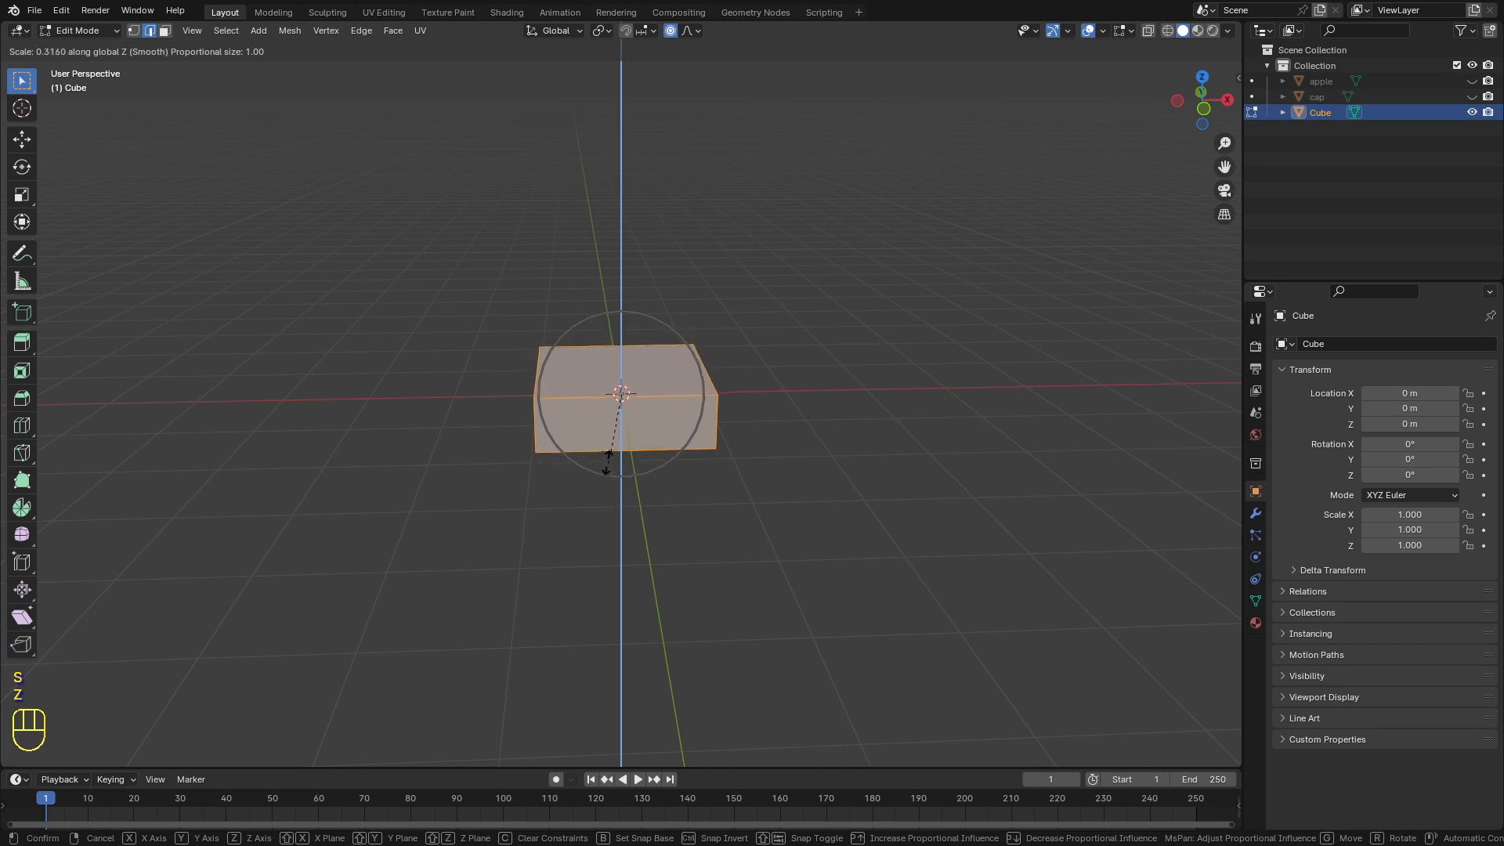
pyautogui.click(618, 421)
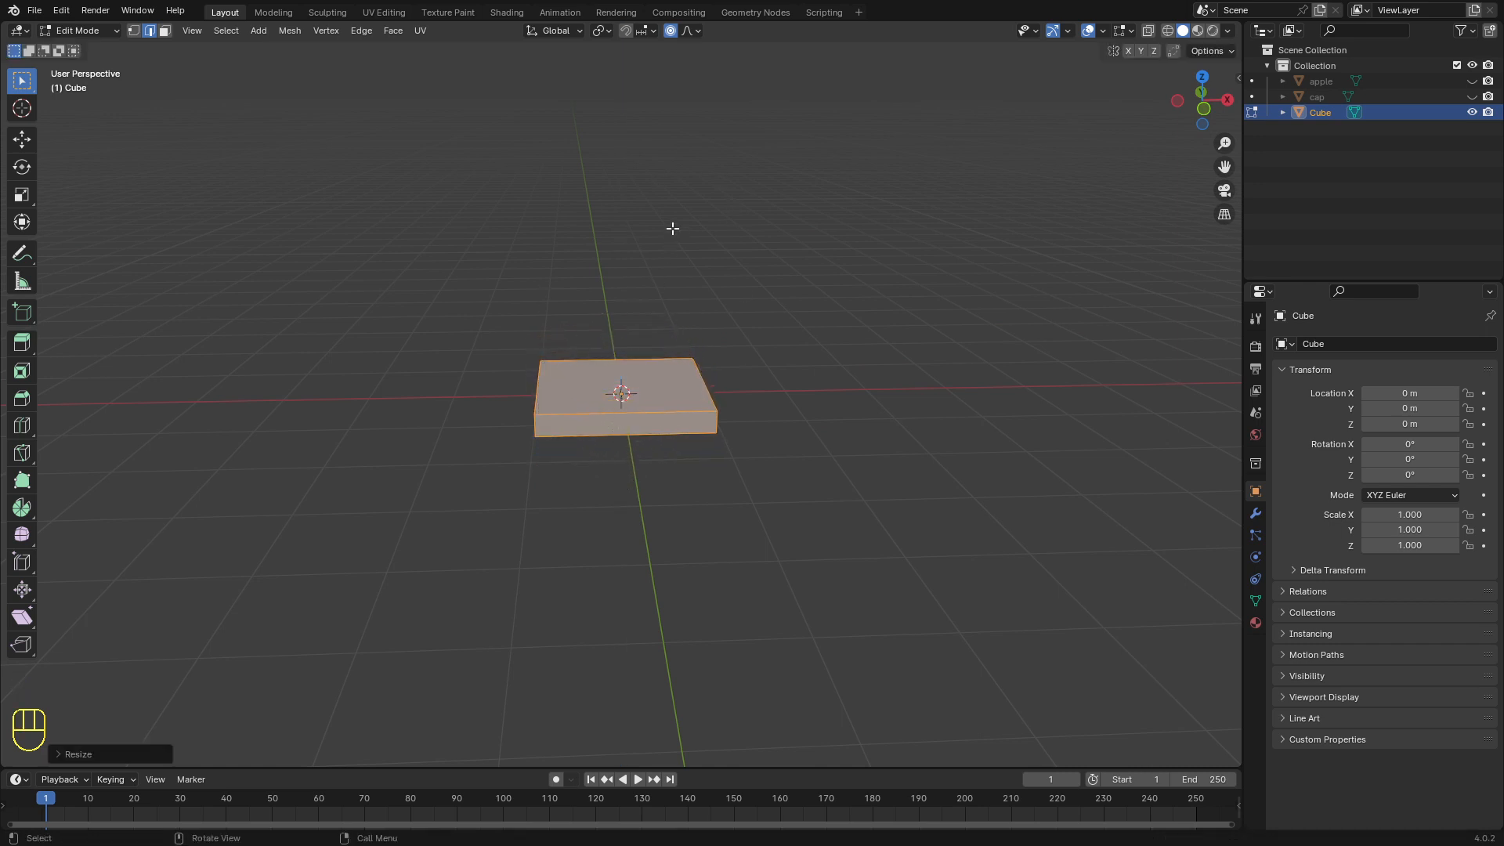
pyautogui.press('o')
pyautogui.moveTo(623, 369); pyautogui.dragTo(642, 456, button='middle')
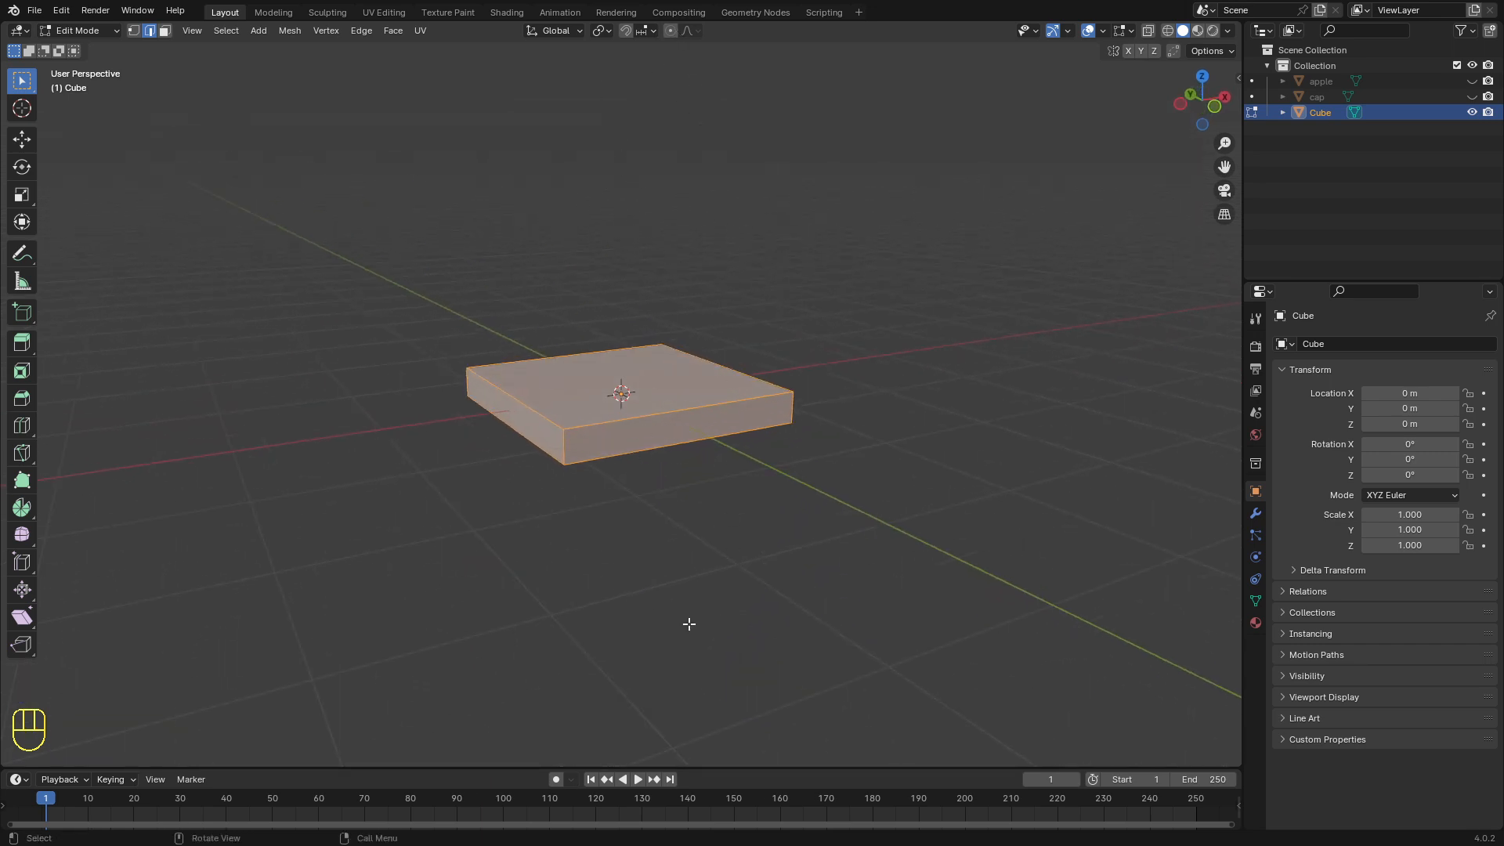
pyautogui.press('s')
pyautogui.press('z')
pyautogui.click(639, 511)
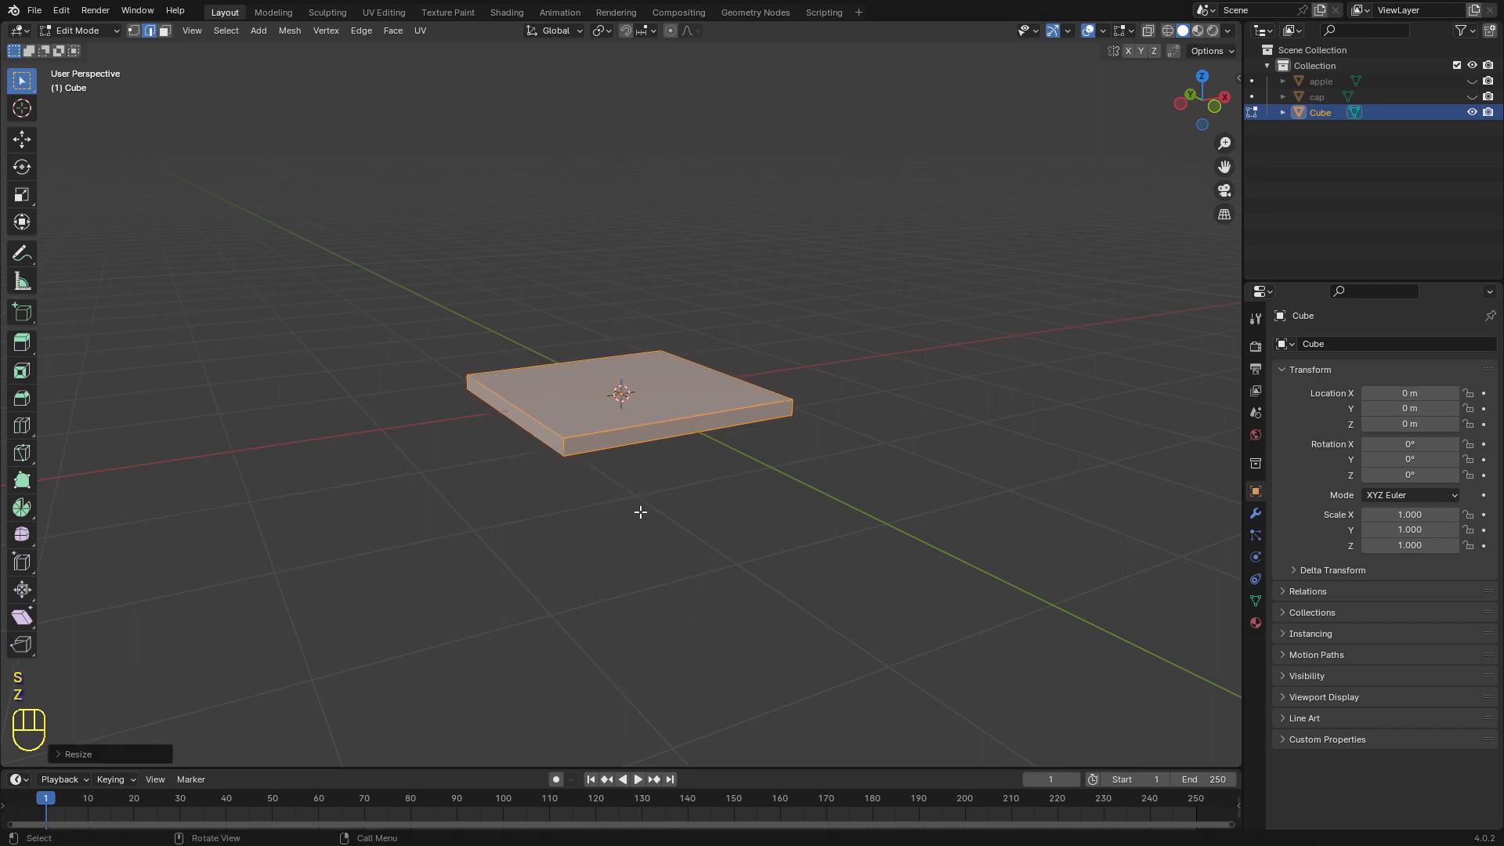
# Step: Return to Object Mode in the front view and add a cylinder mesh at the world origin
pyautogui.moveTo(654, 580); pyautogui.dragTo(606, 631, button='middle')
pyautogui.press('KP_1')
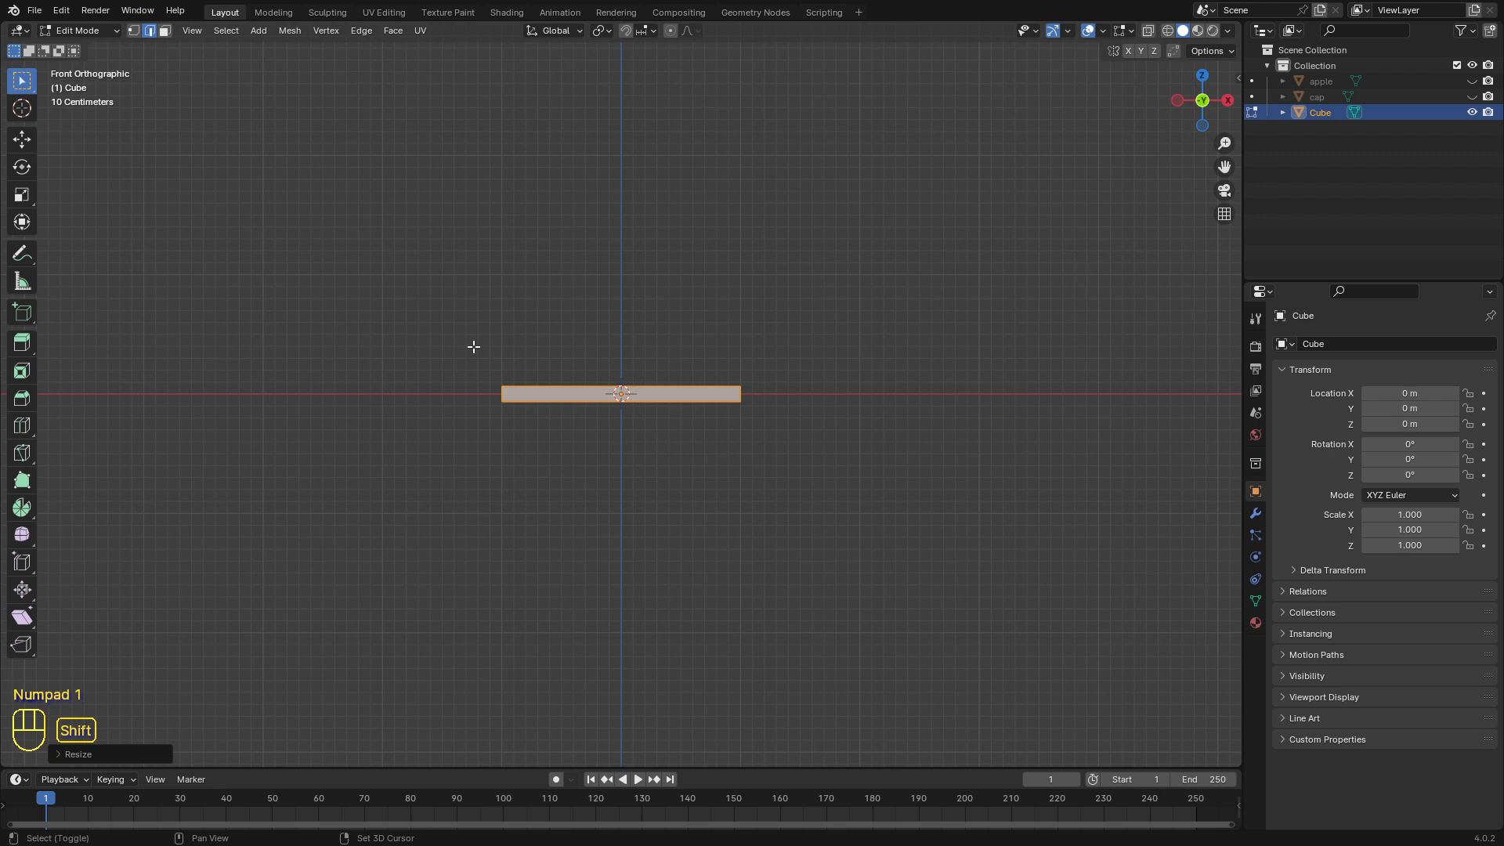
pyautogui.press('Tab')
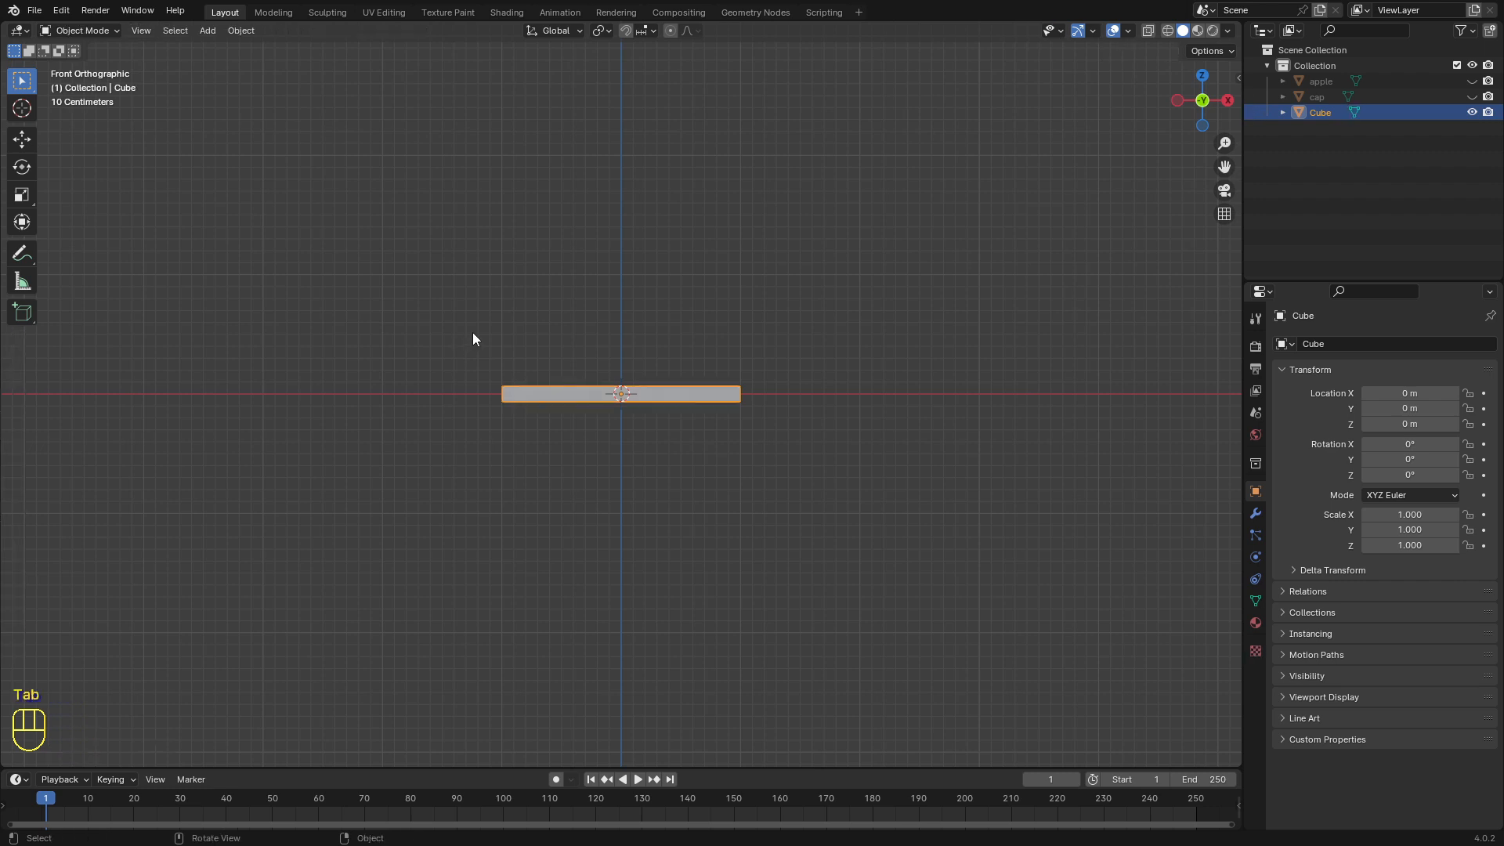
pyautogui.click(208, 30)
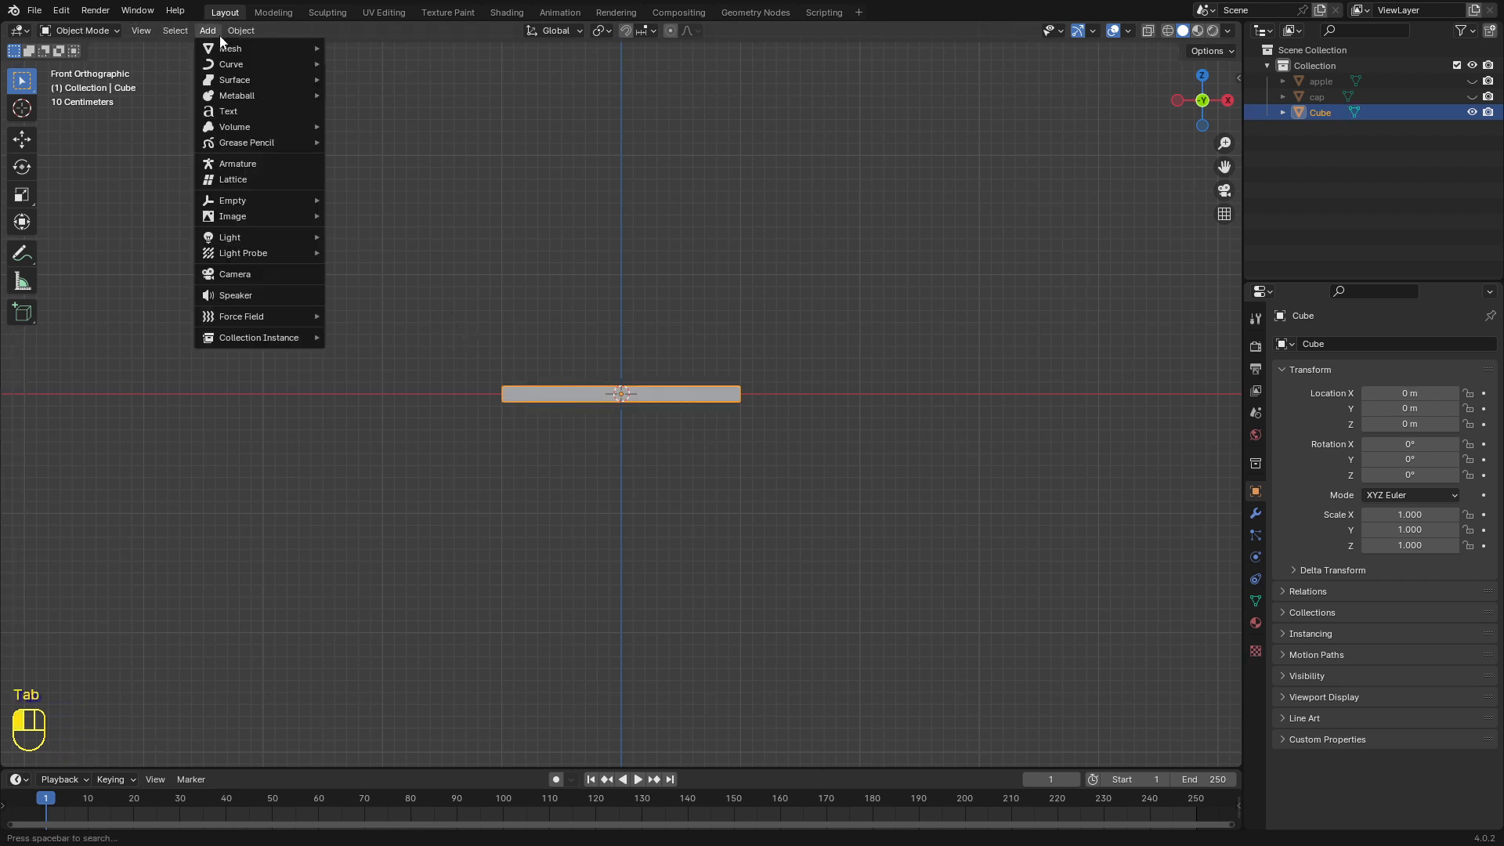
pyautogui.moveTo(205, 31)
pyautogui.moveTo(296, 49)
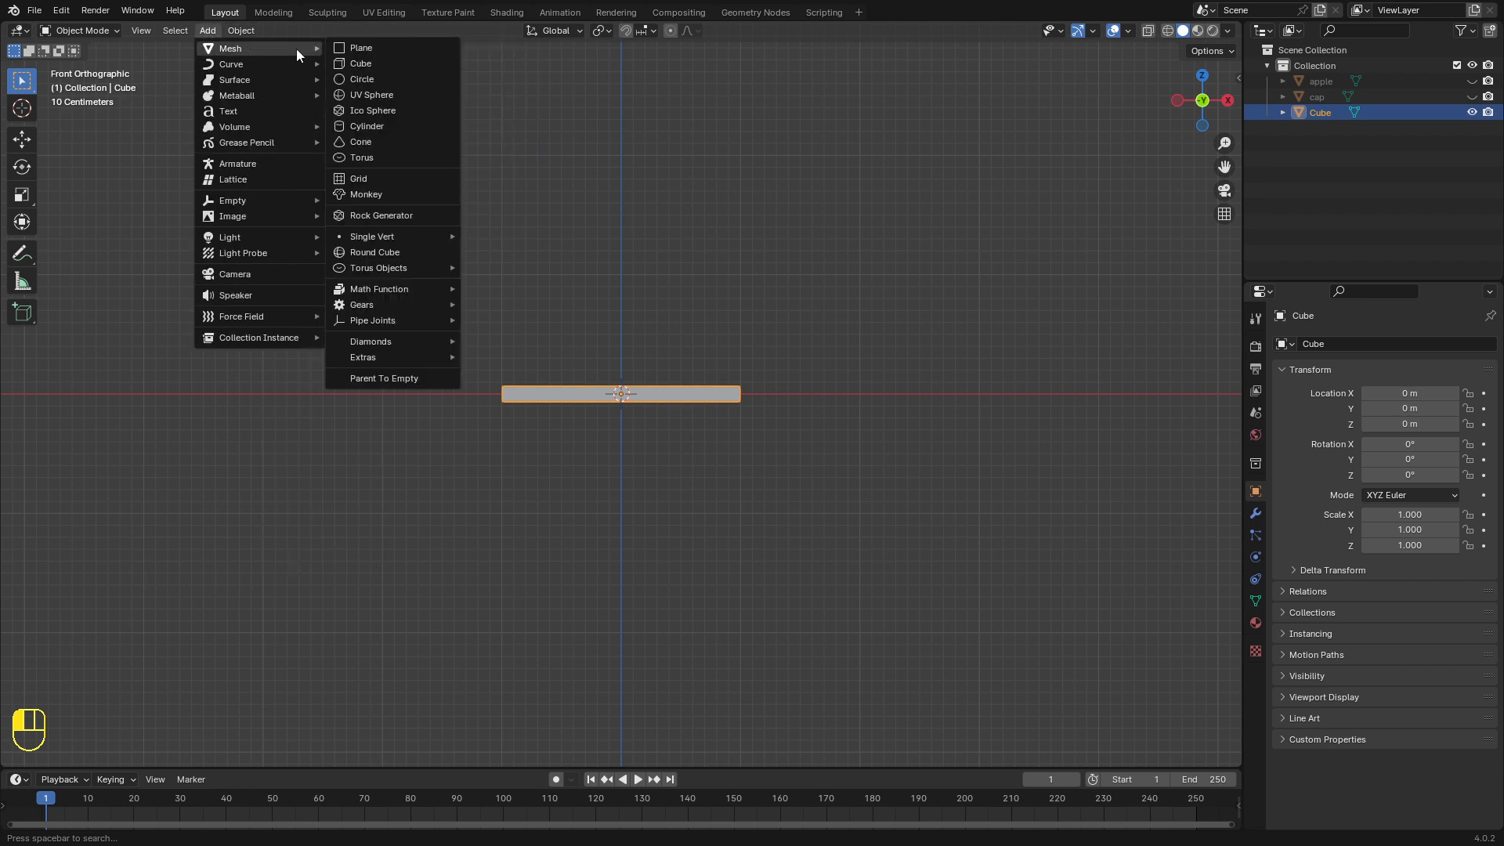
pyautogui.click(371, 127)
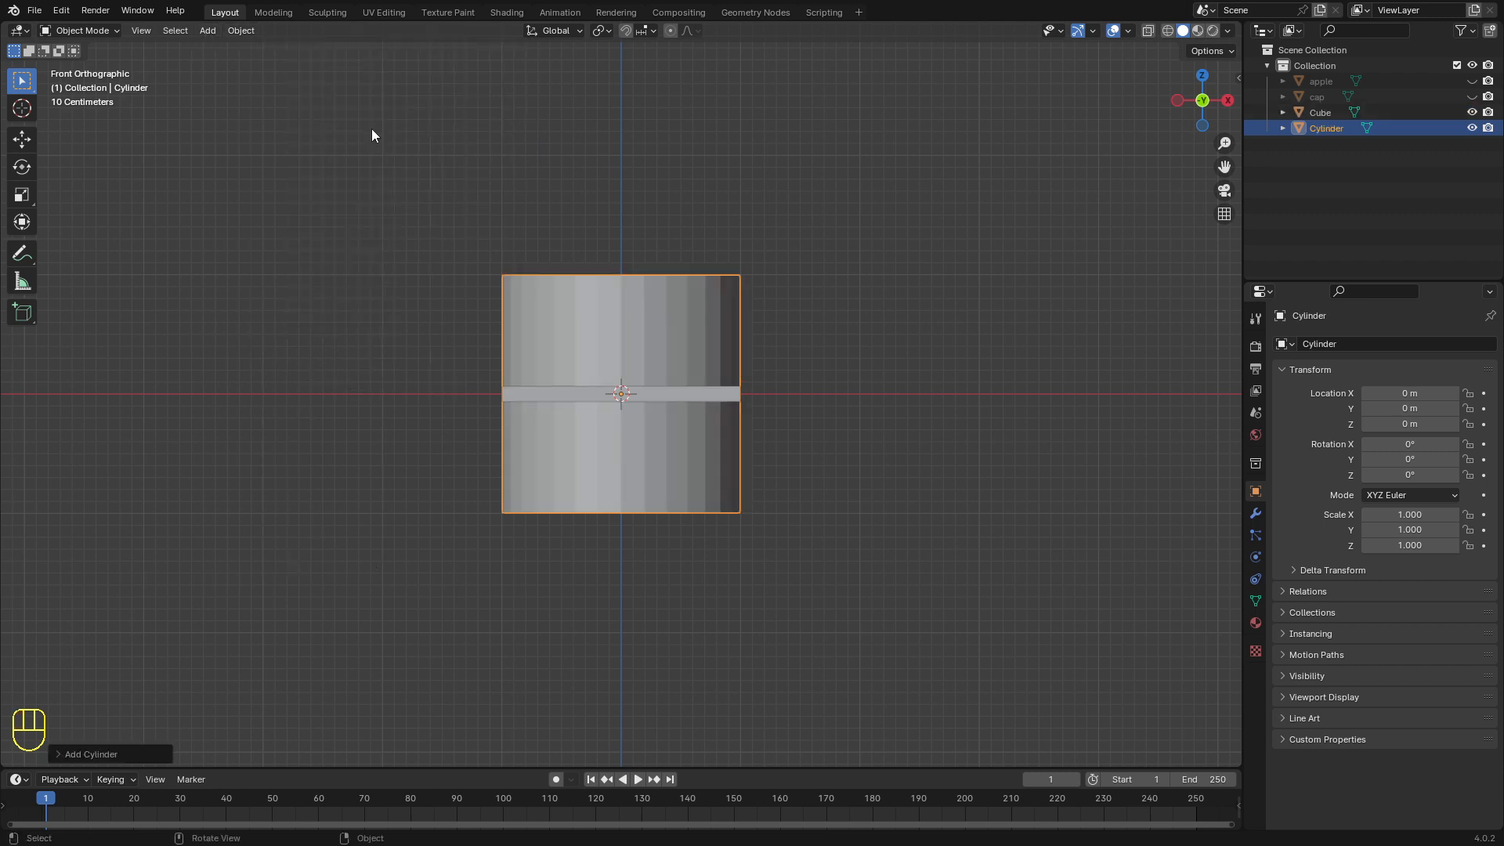
# Step: Move the cylinder's whole mesh up in Edit Mode until it stands clear above the slab
pyautogui.press('Tab')
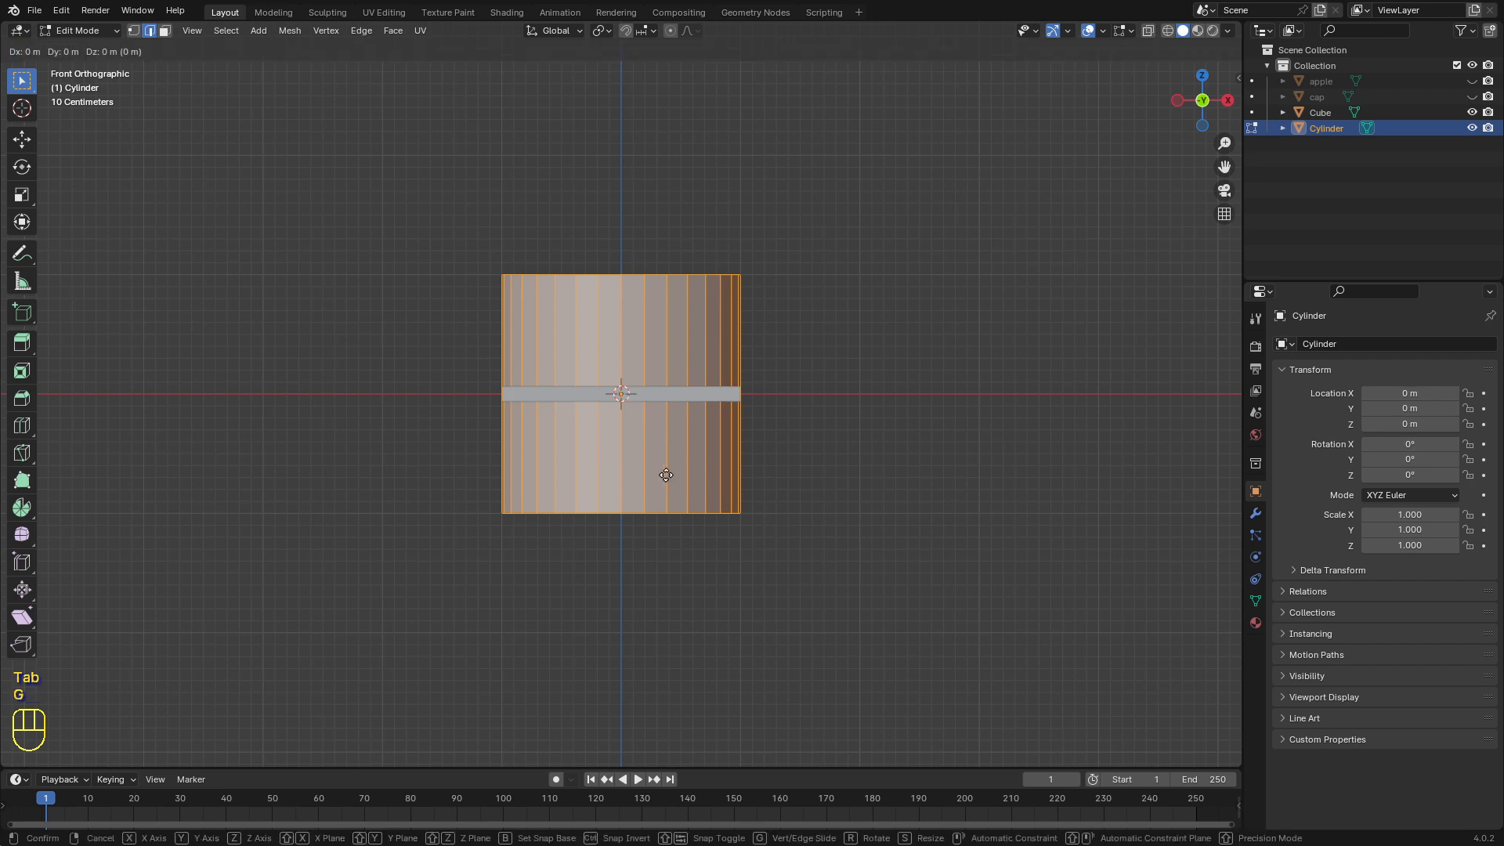
pyautogui.press('g')
pyautogui.click(665, 260)
# Step: Narrow the cylinder into a slim column by scaling it on X and Y only, with Z locked
pyautogui.moveTo(665, 261); pyautogui.dragTo(750, 322, button='middle')
pyautogui.press('s')
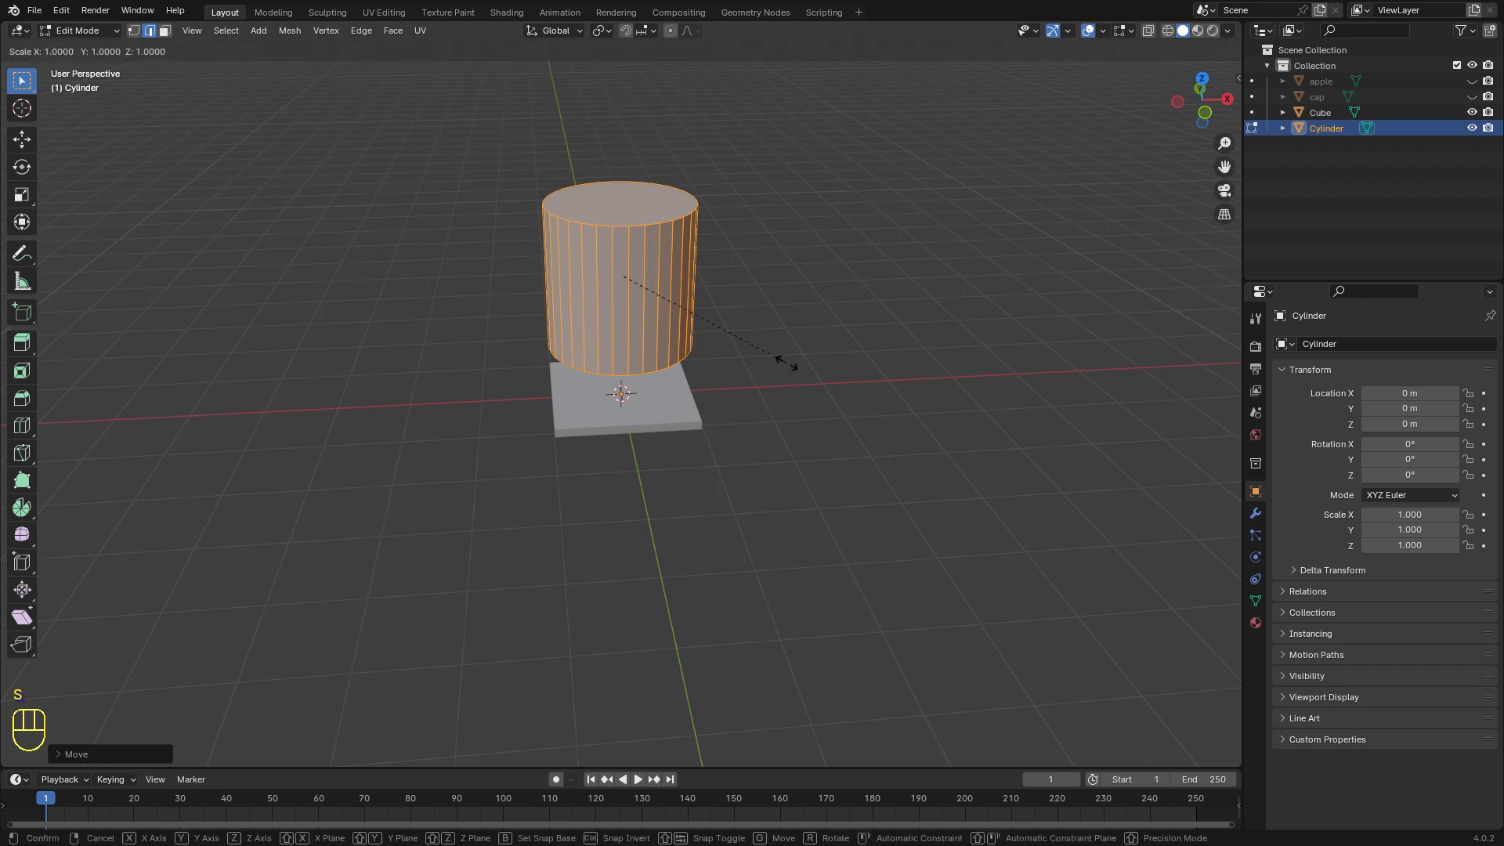
pyautogui.hotkey('shift', 'z')
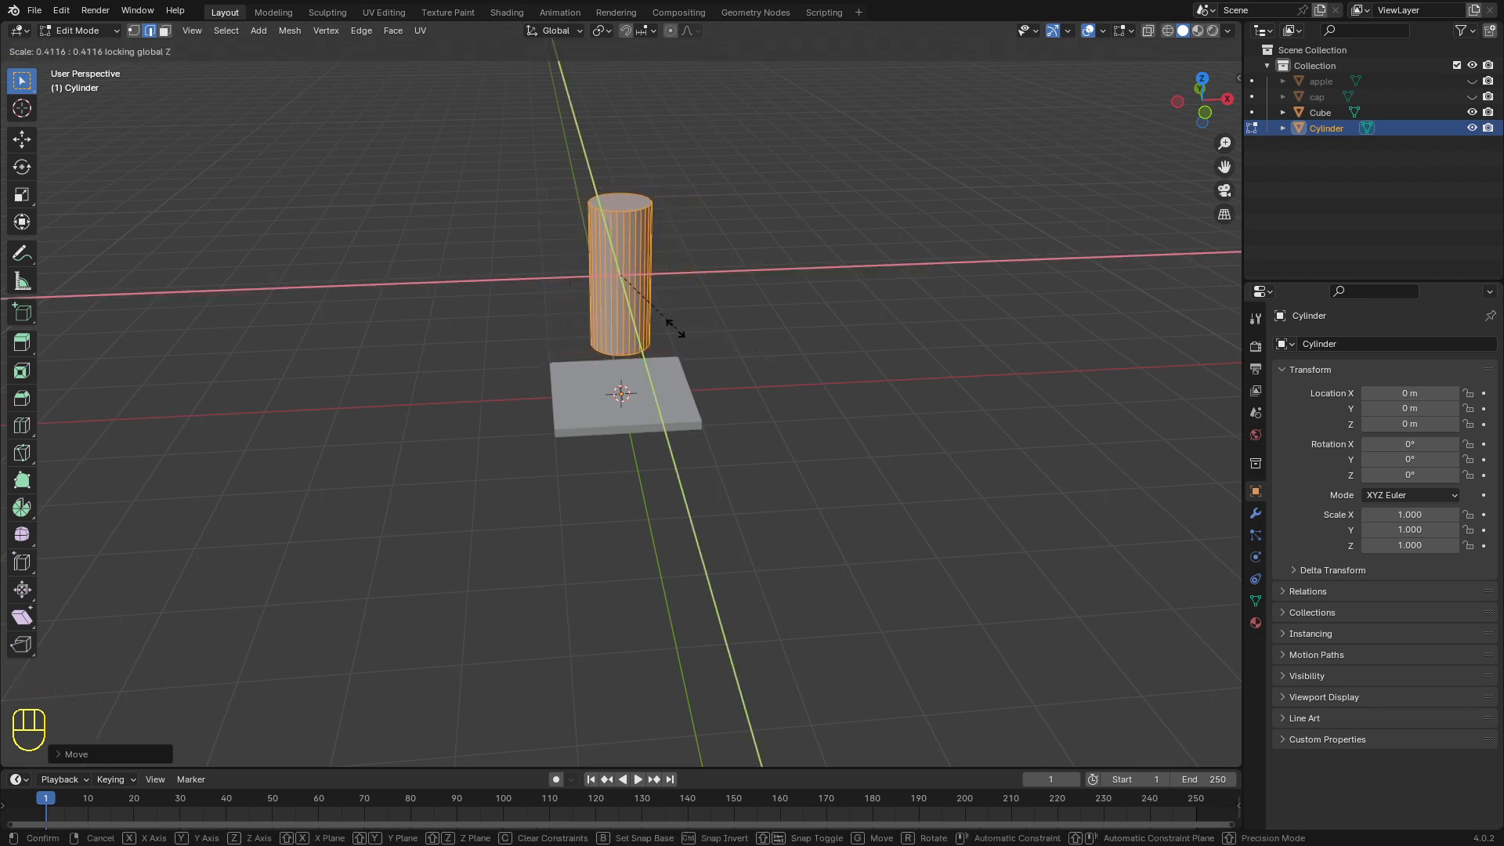
pyautogui.click(645, 321)
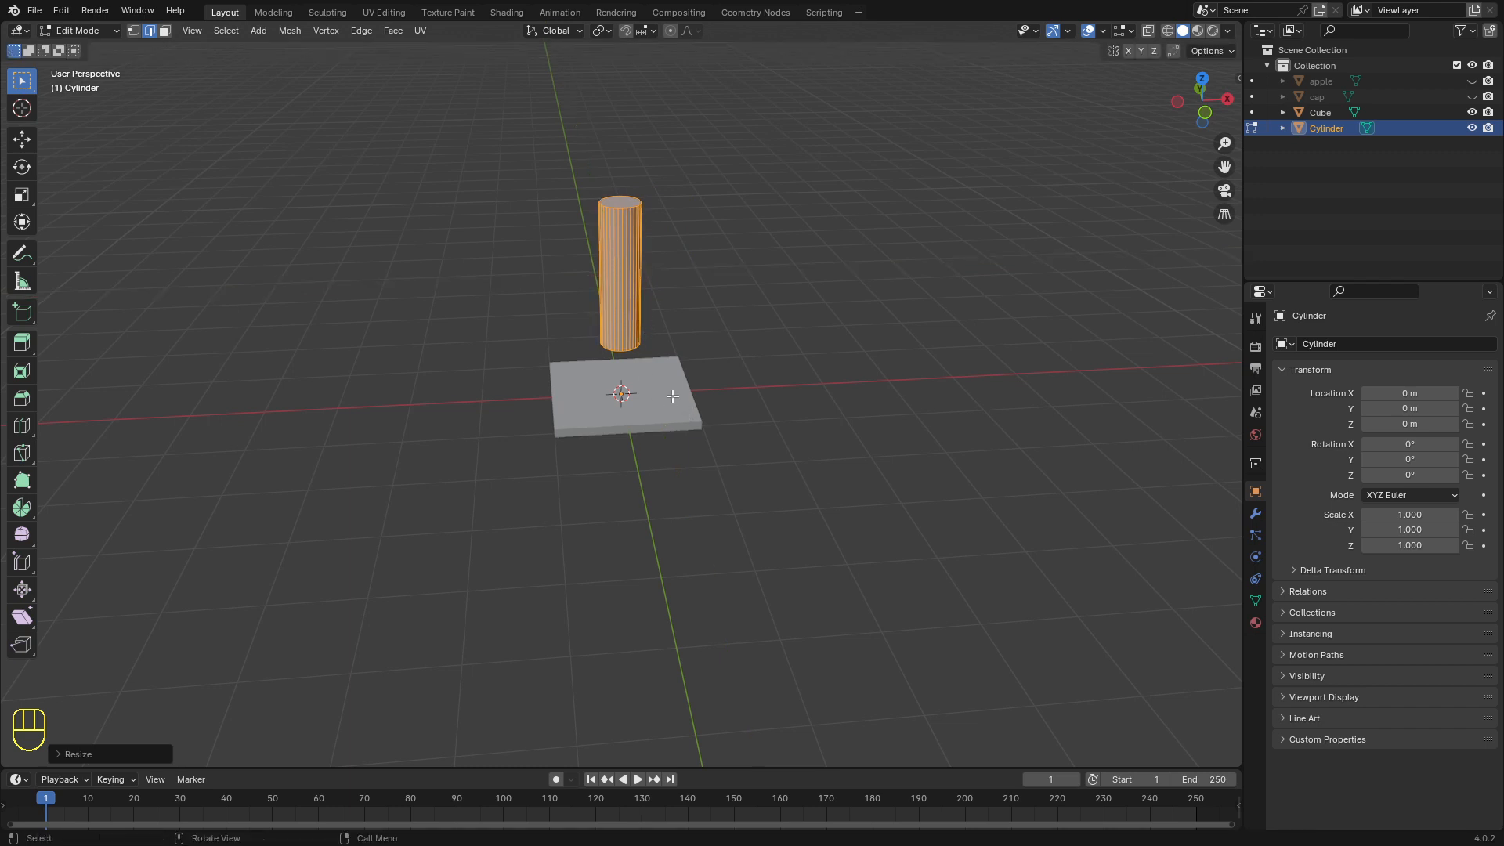
# Step: Lower the cylinder about 0.75 m along Z so its base rests on the slab
pyautogui.moveTo(672, 395); pyautogui.dragTo(651, 380, button='middle')
pyautogui.scroll(2, 651, 379)
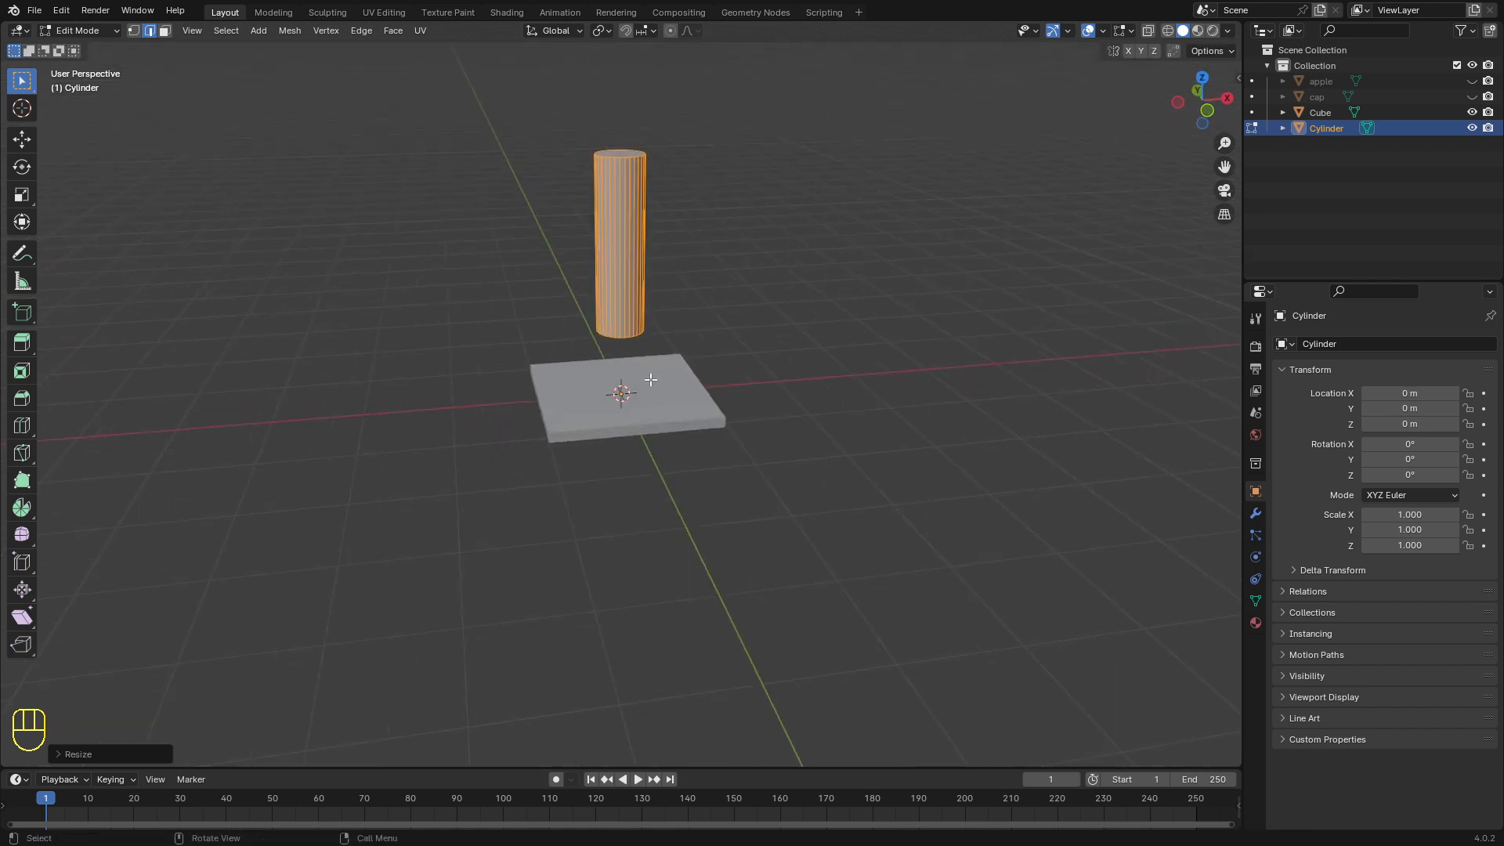
pyautogui.scroll(3, 651, 380)
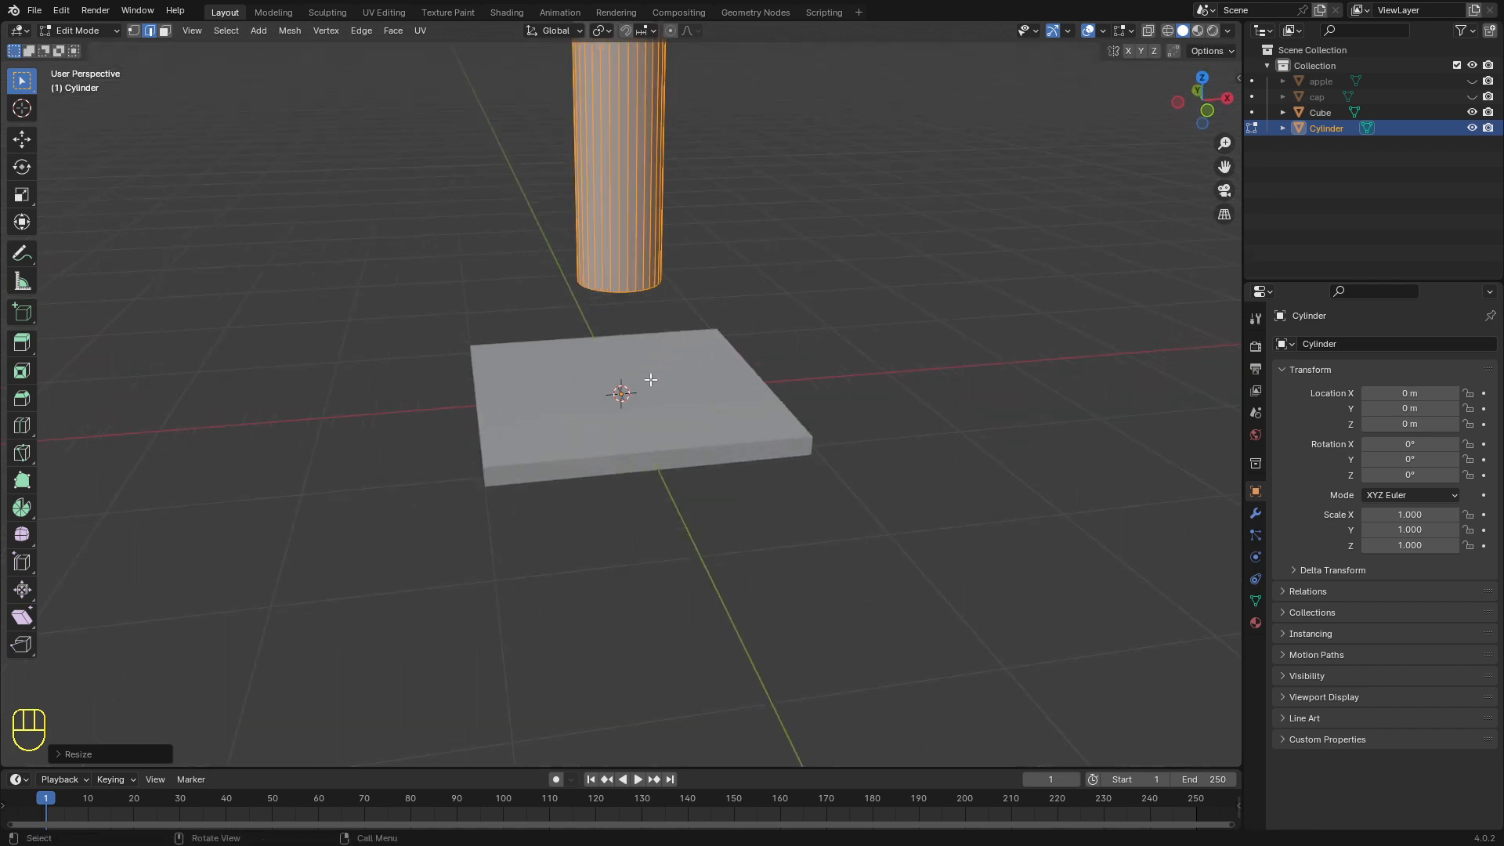
pyautogui.scroll(-3, 651, 380)
pyautogui.moveTo(651, 380); pyautogui.dragTo(638, 365, button='middle')
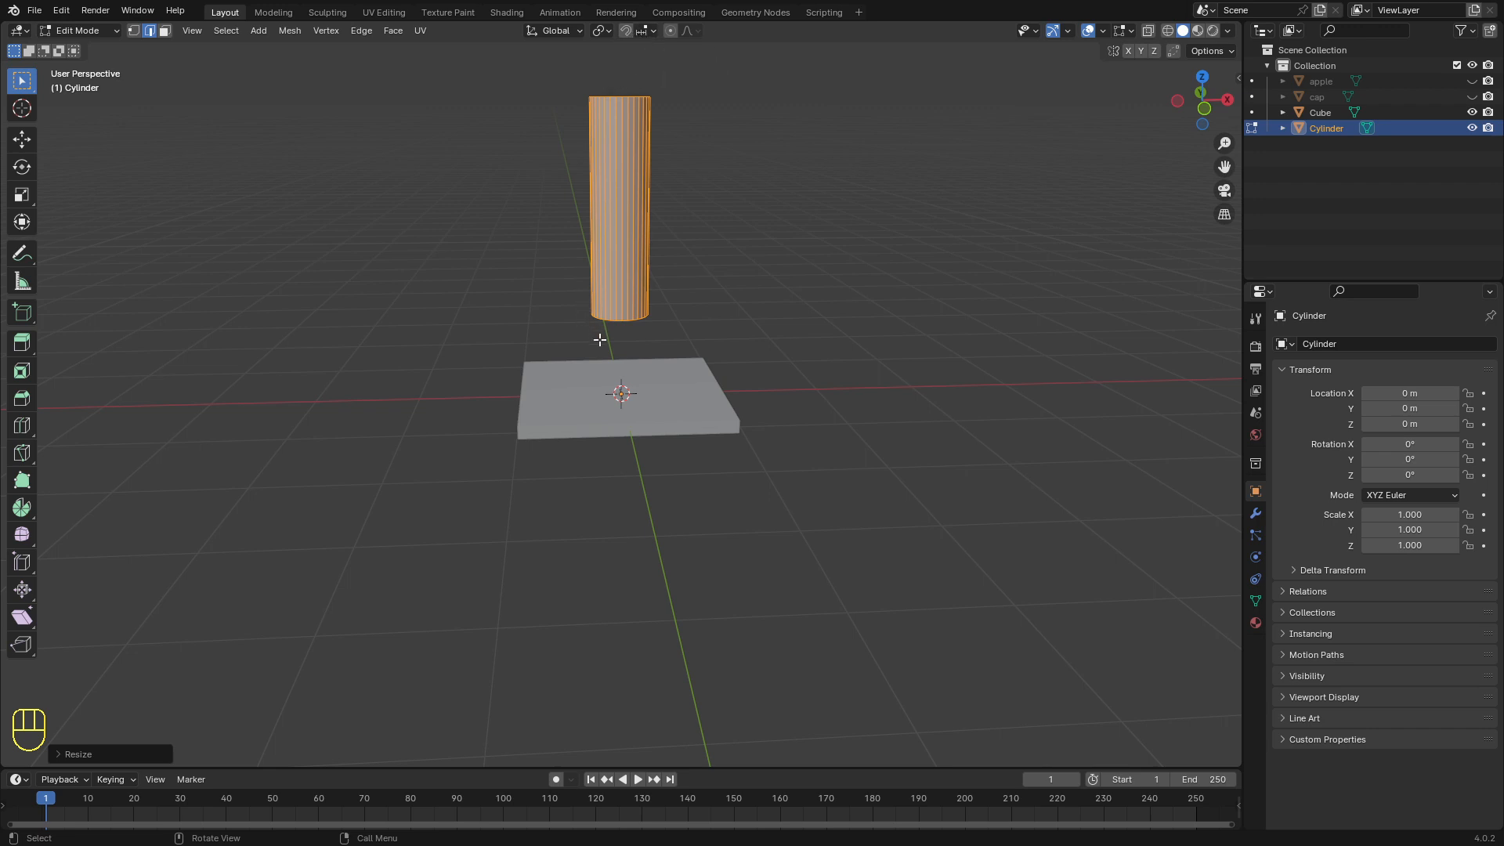
pyautogui.moveTo(599, 341); pyautogui.dragTo(616, 305, button='middle')
pyautogui.scroll(-3, 578, 214)
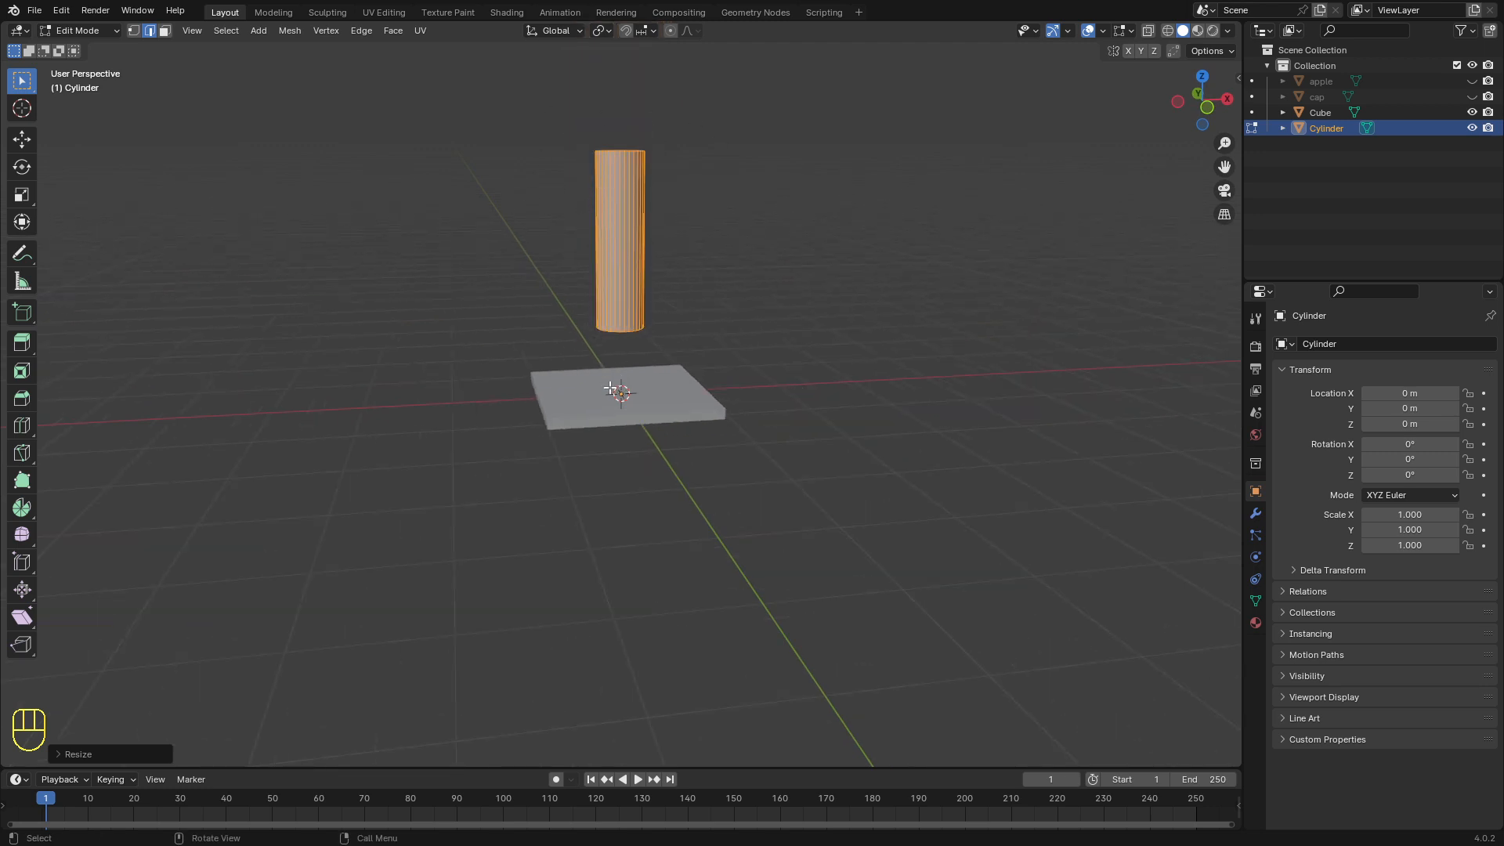
pyautogui.press('g')
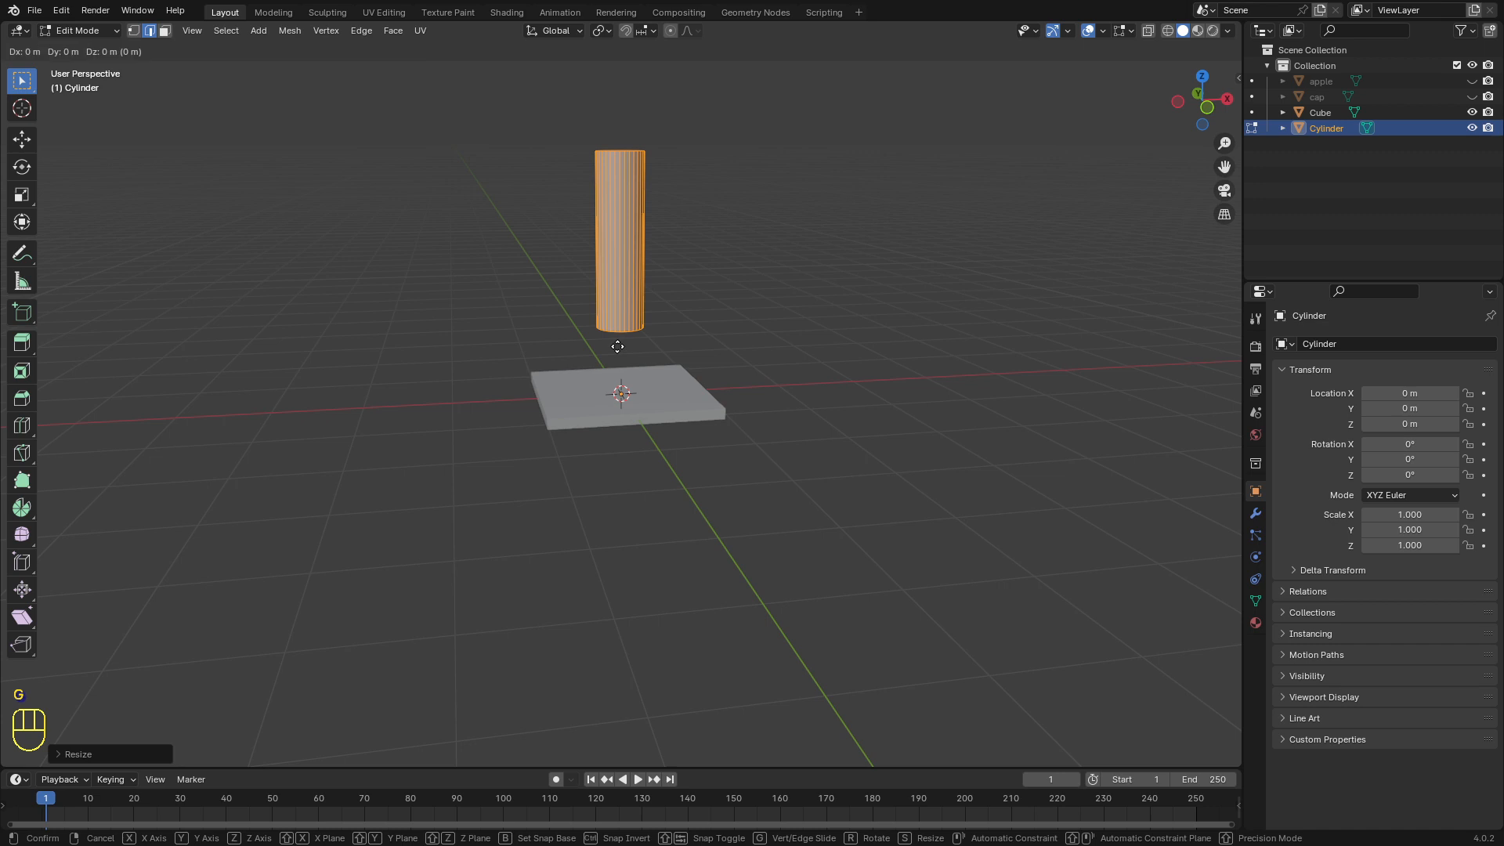
pyautogui.press('z')
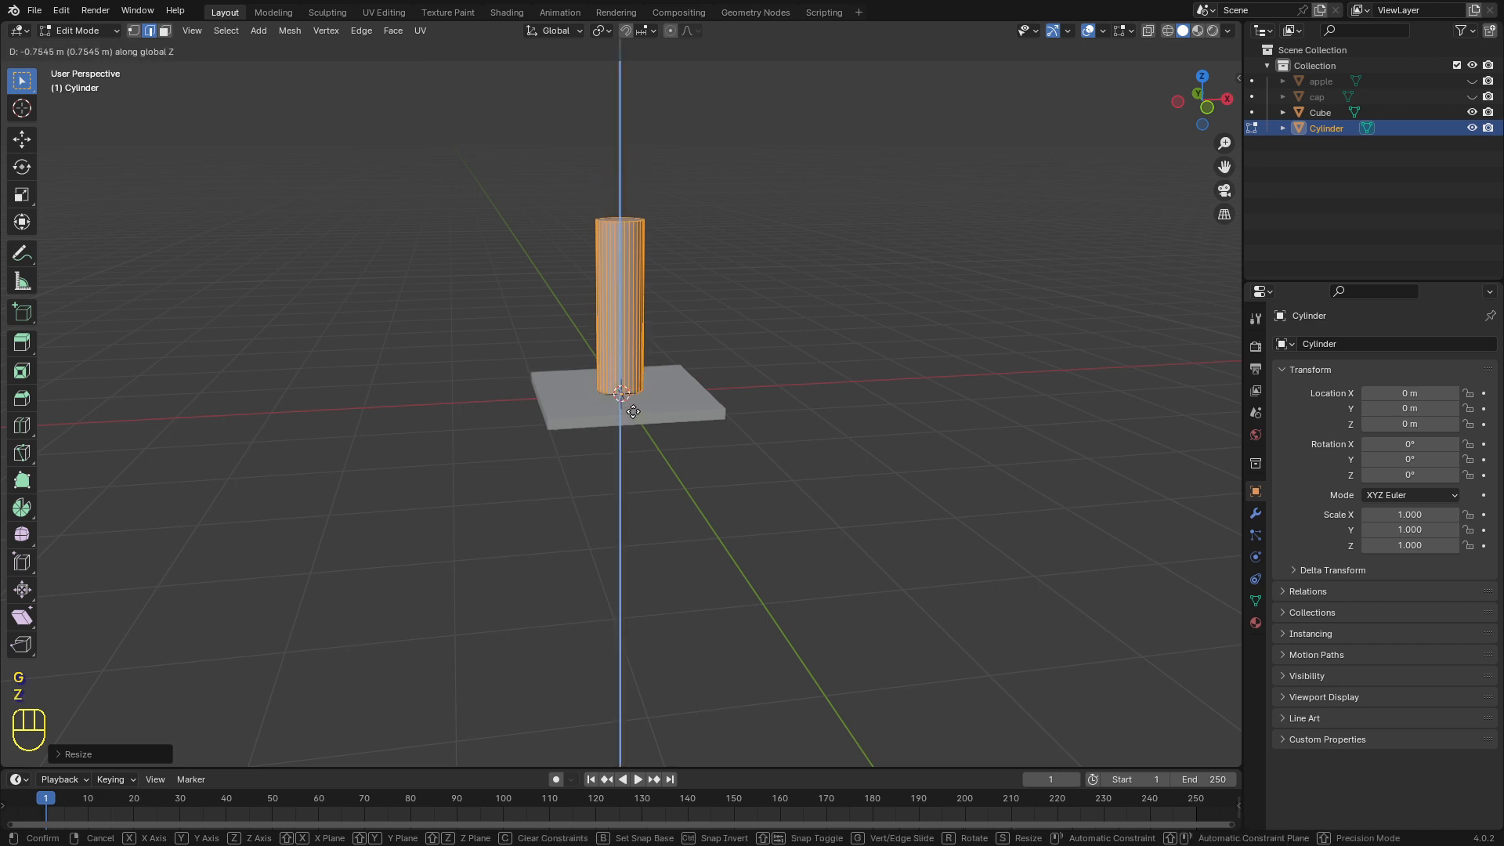
pyautogui.click(631, 408)
# Step: Nudge the cylinder slightly up along Z to line its base up with the slab's upper face
pyautogui.scroll(4, 614, 415)
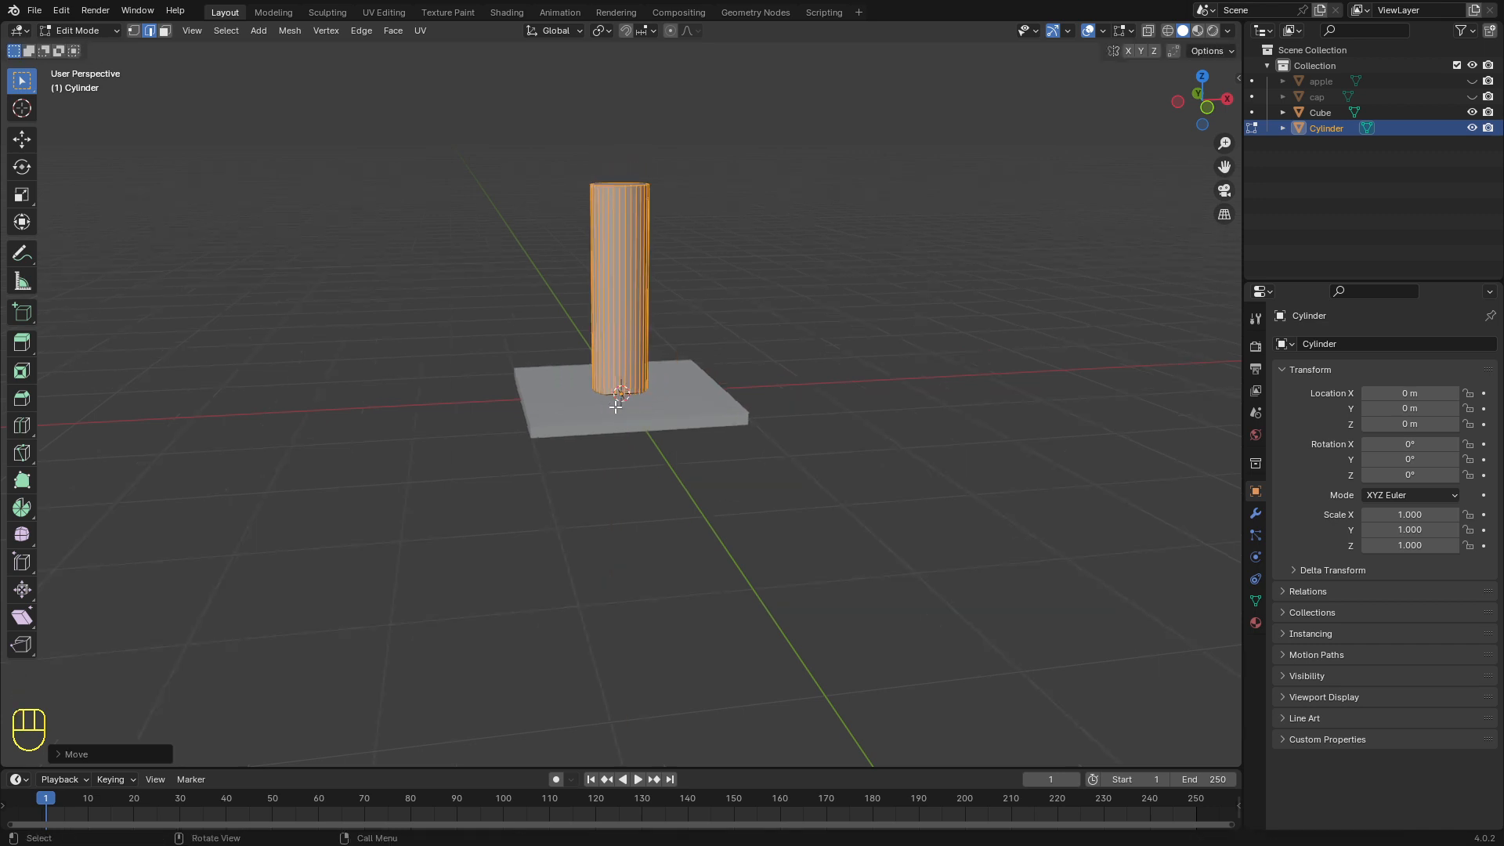
pyautogui.moveTo(614, 417)
pyautogui.mouseDown(button='middle')
pyautogui.moveTo(594, 401)
pyautogui.moveTo(616, 423)
pyautogui.mouseUp(button='middle')
pyautogui.scroll(4, 593, 401)
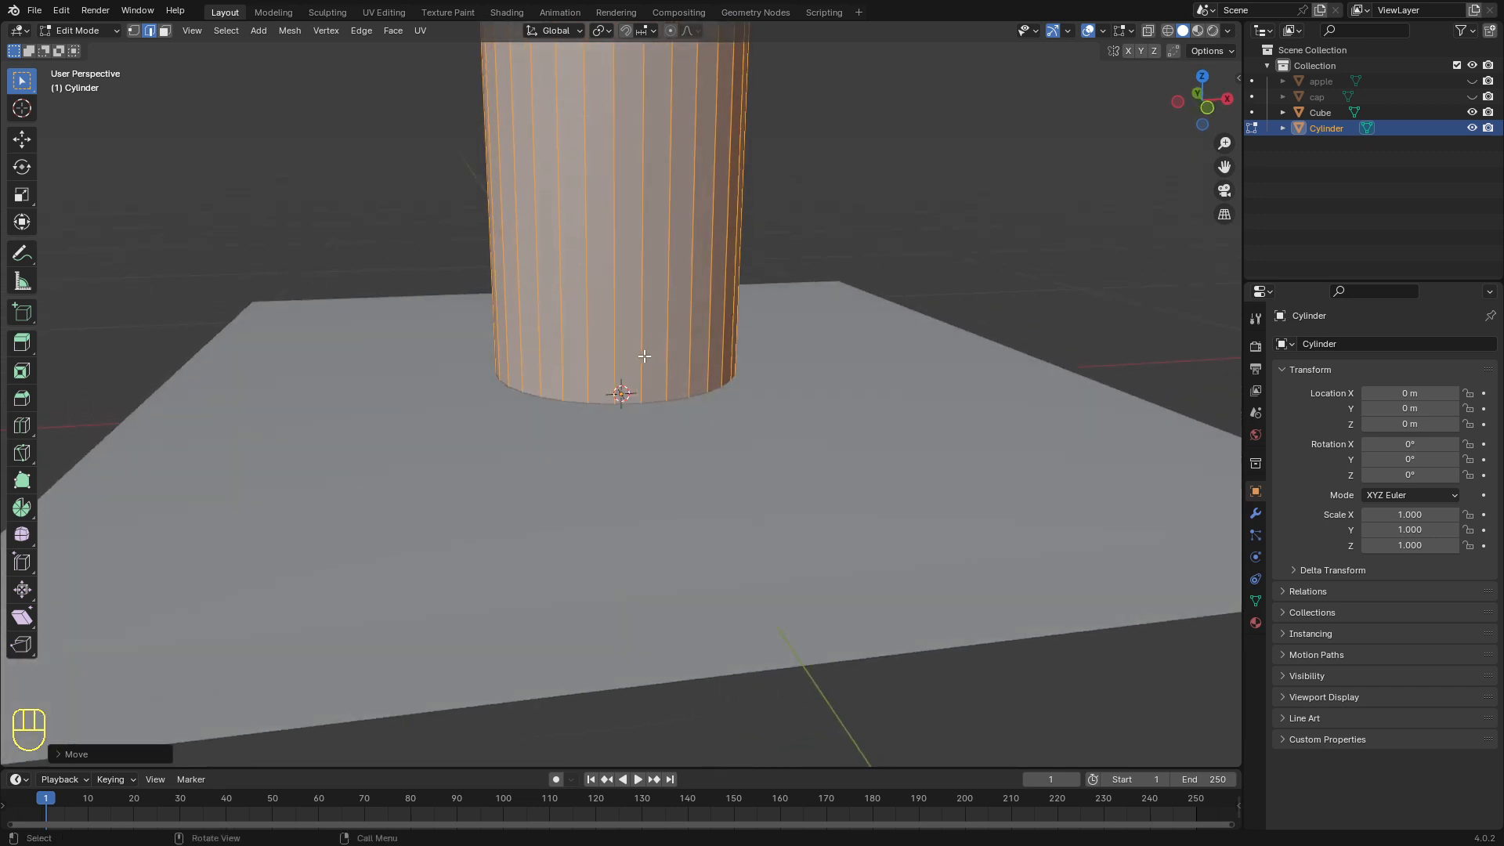
pyautogui.press('g')
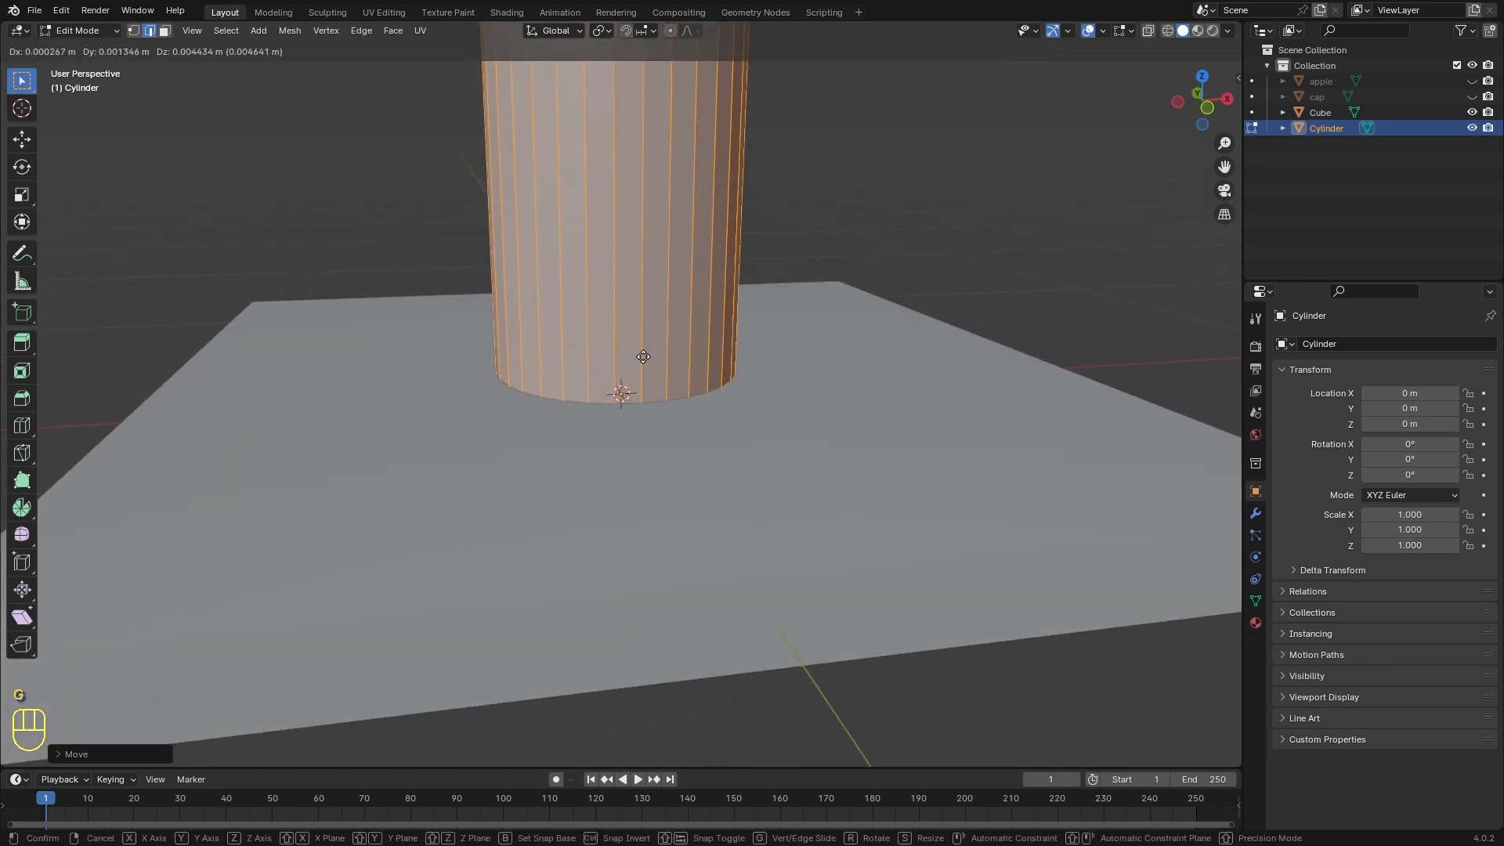
pyautogui.press('z')
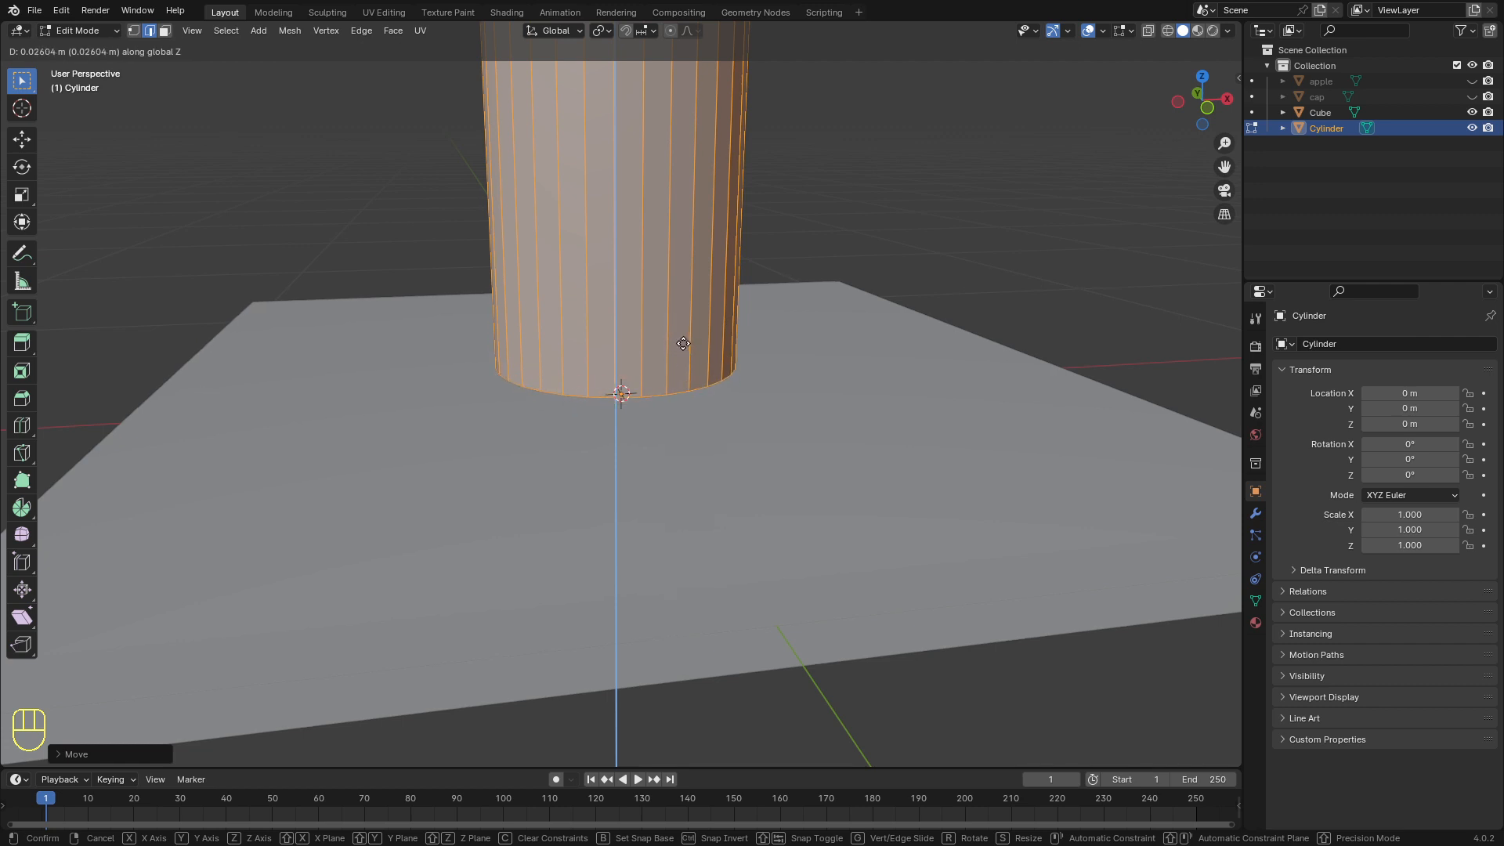
pyautogui.click(690, 348)
# Step: Check the contact between cylinder and slab, and lift the cylinder back off the slab along Z
pyautogui.moveTo(492, 408); pyautogui.dragTo(531, 396, button='middle')
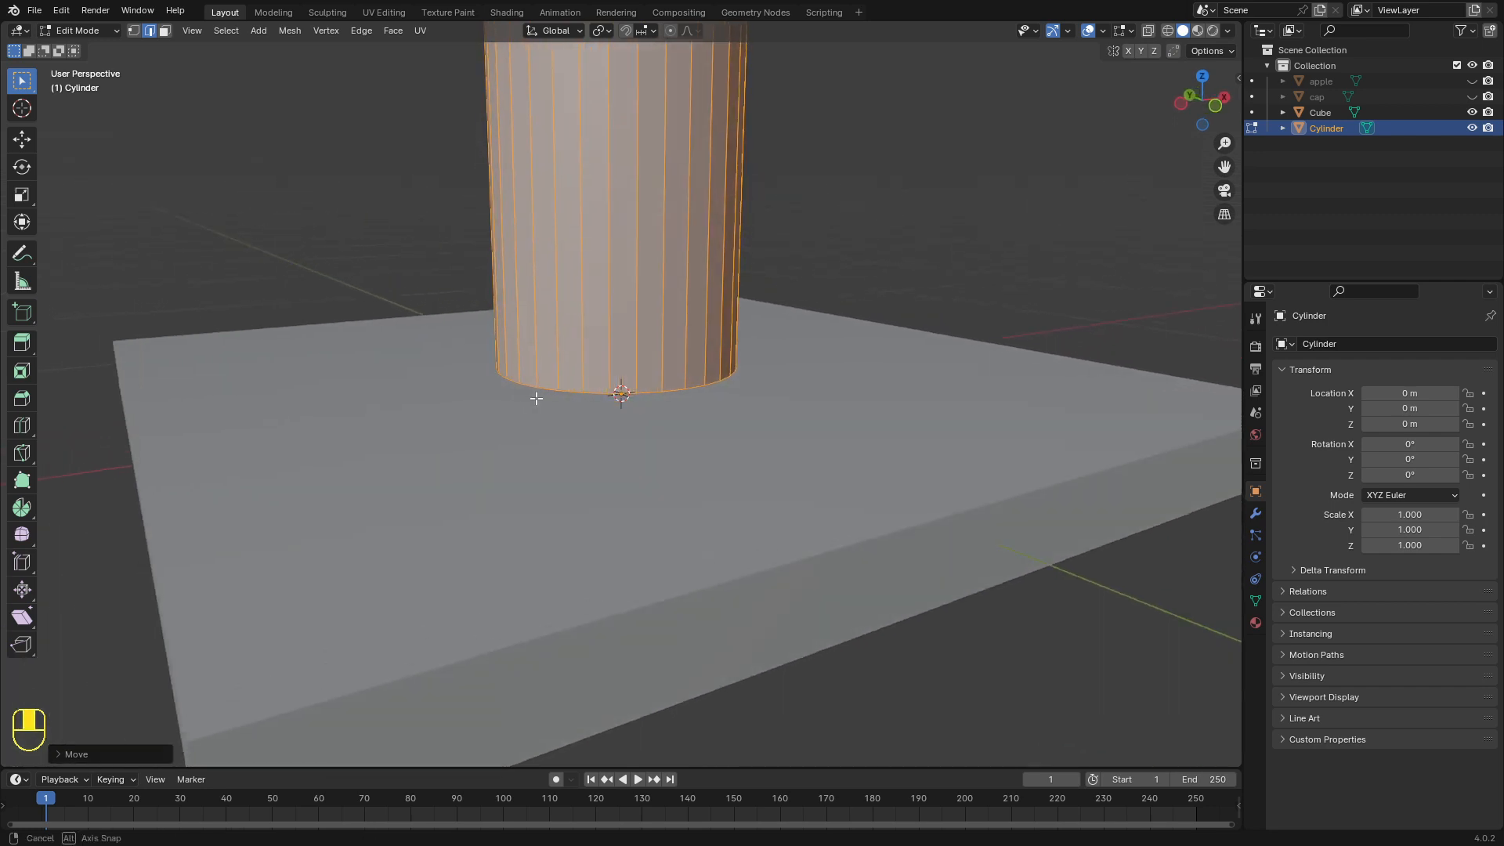
pyautogui.scroll(-3, 531, 400)
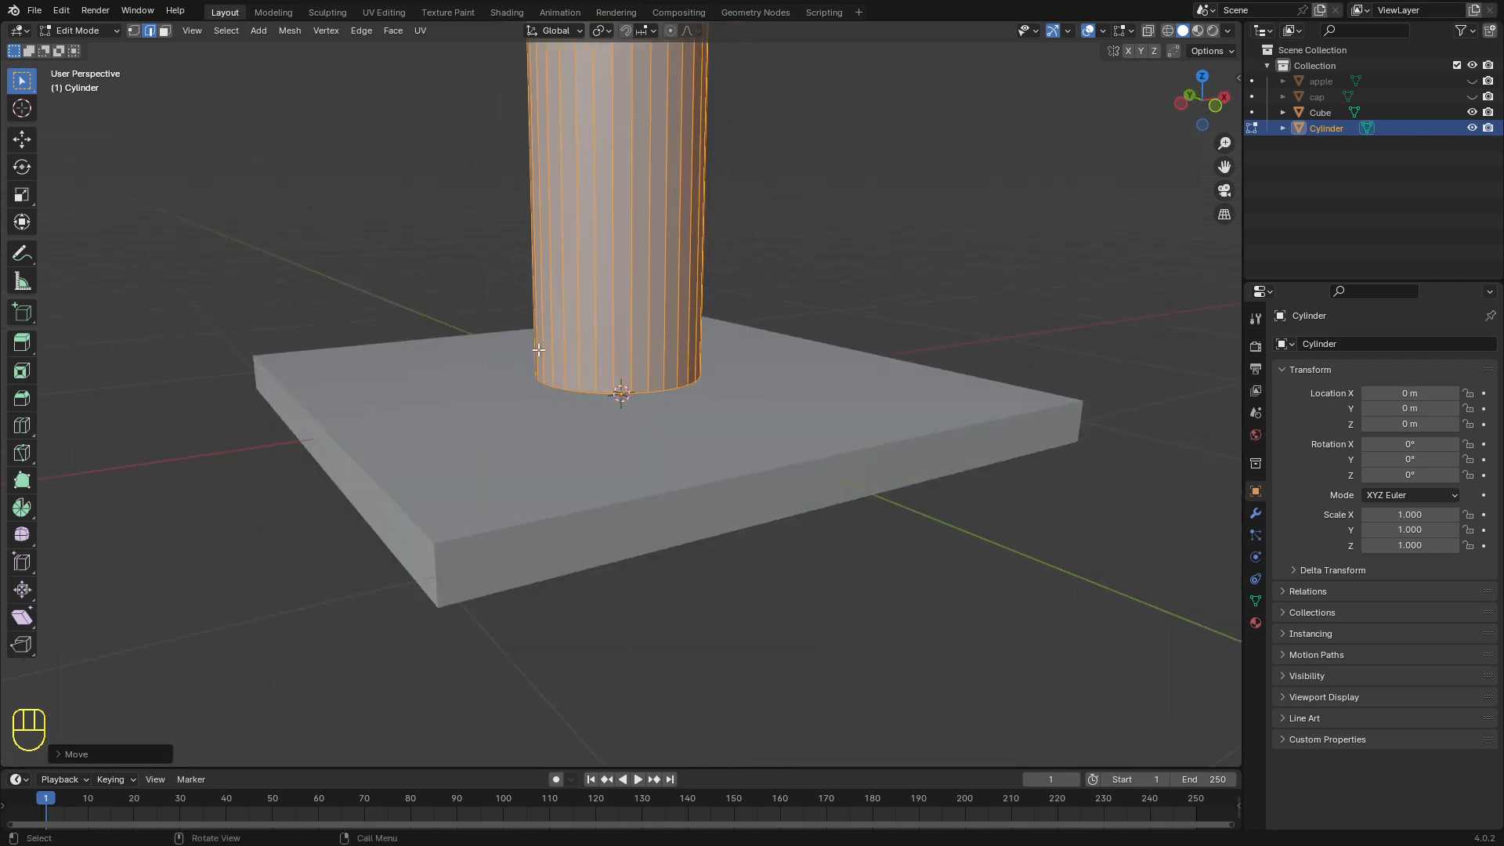
pyautogui.moveTo(539, 350); pyautogui.dragTo(562, 410, button='middle')
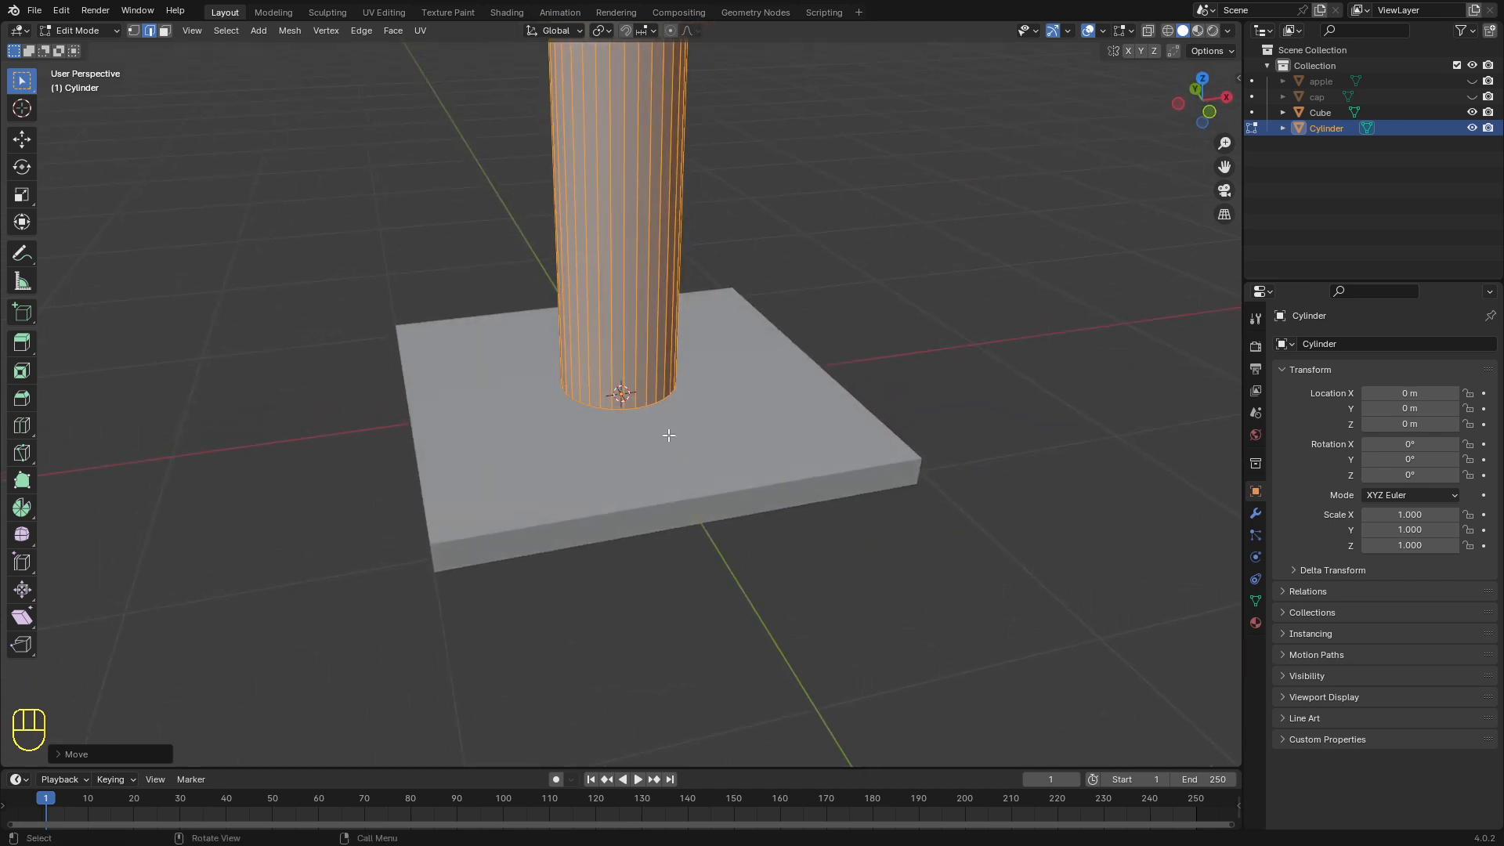
pyautogui.scroll(-5, 621, 430)
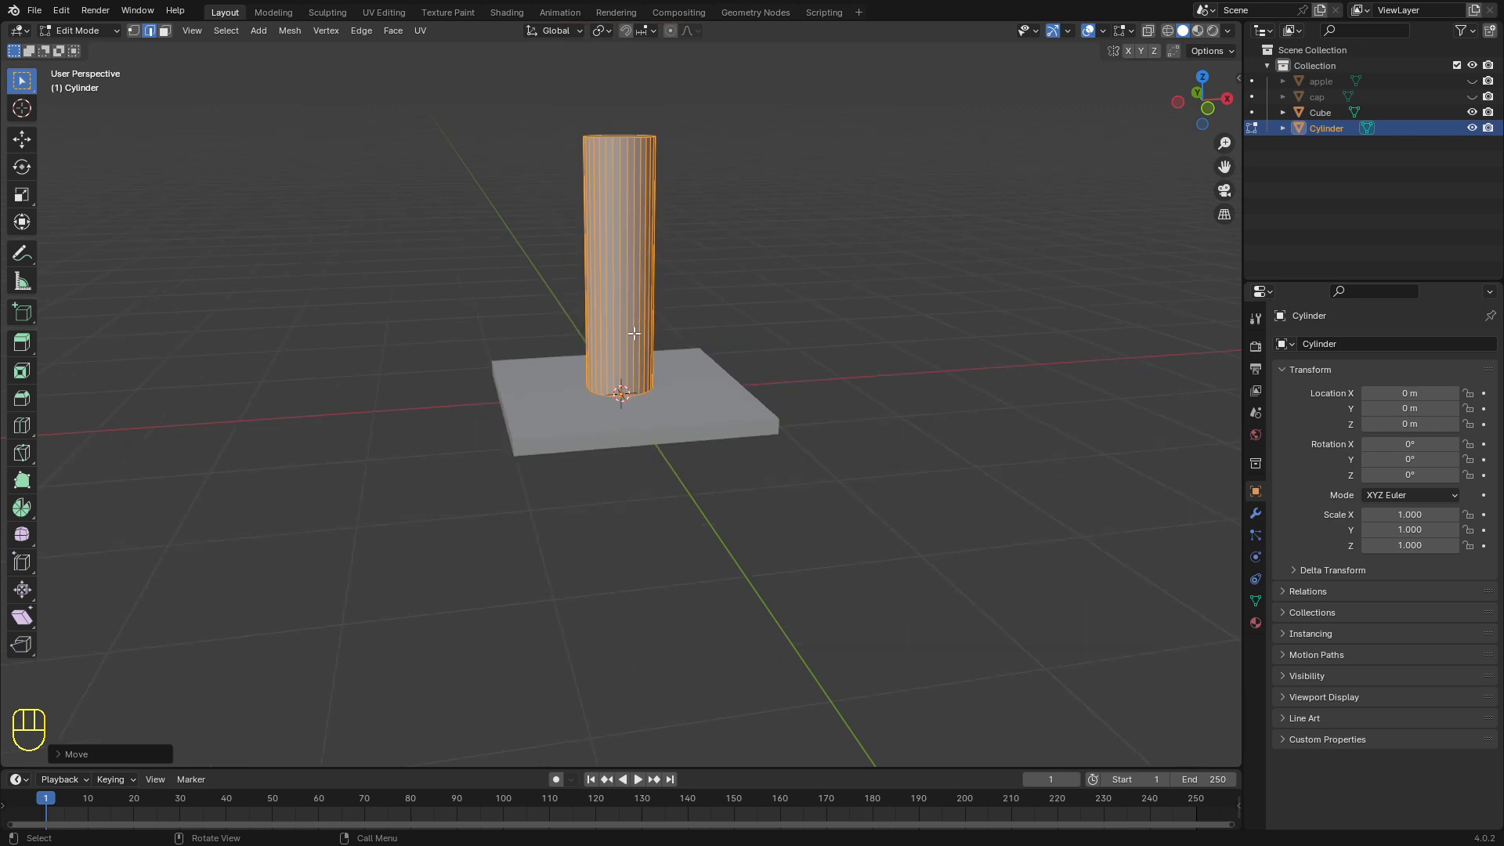
pyautogui.press('g')
pyautogui.press('z')
pyautogui.click(481, 104)
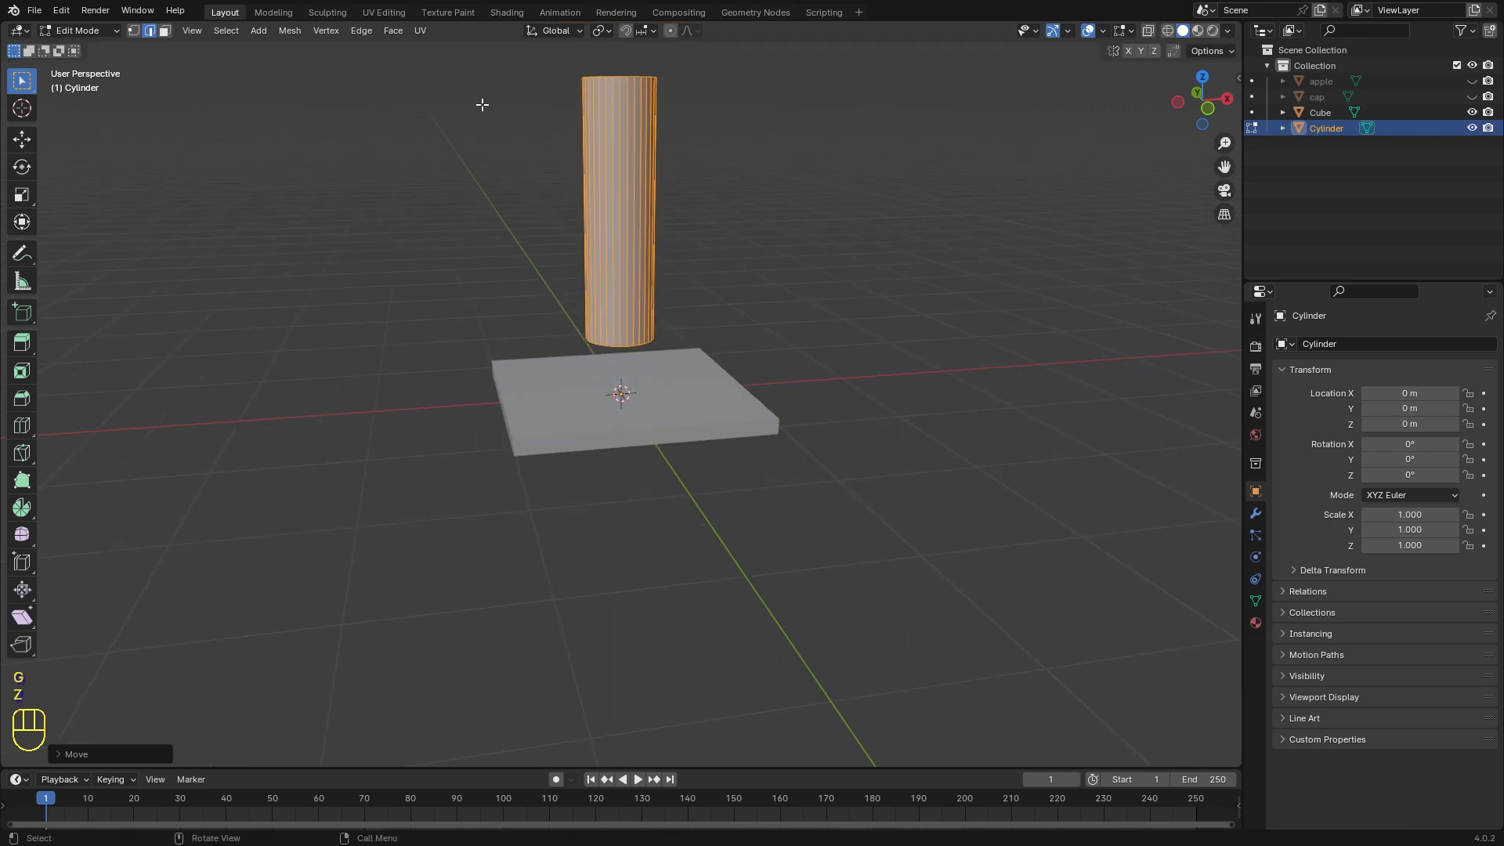
# Step: Enable snapping during transforms and set the snap target to Face
pyautogui.click(626, 31)
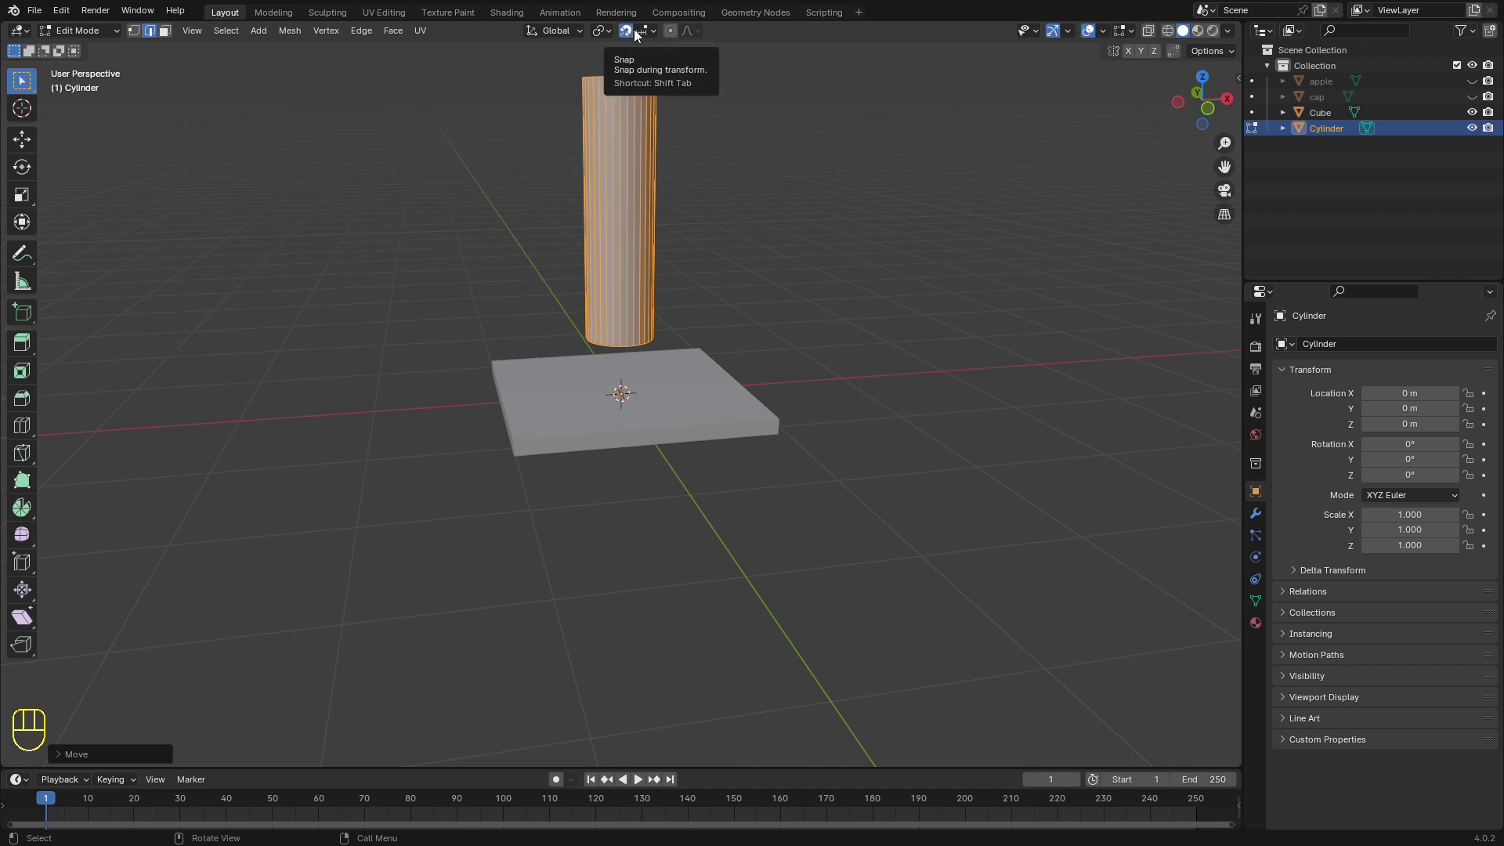
pyautogui.click(650, 32)
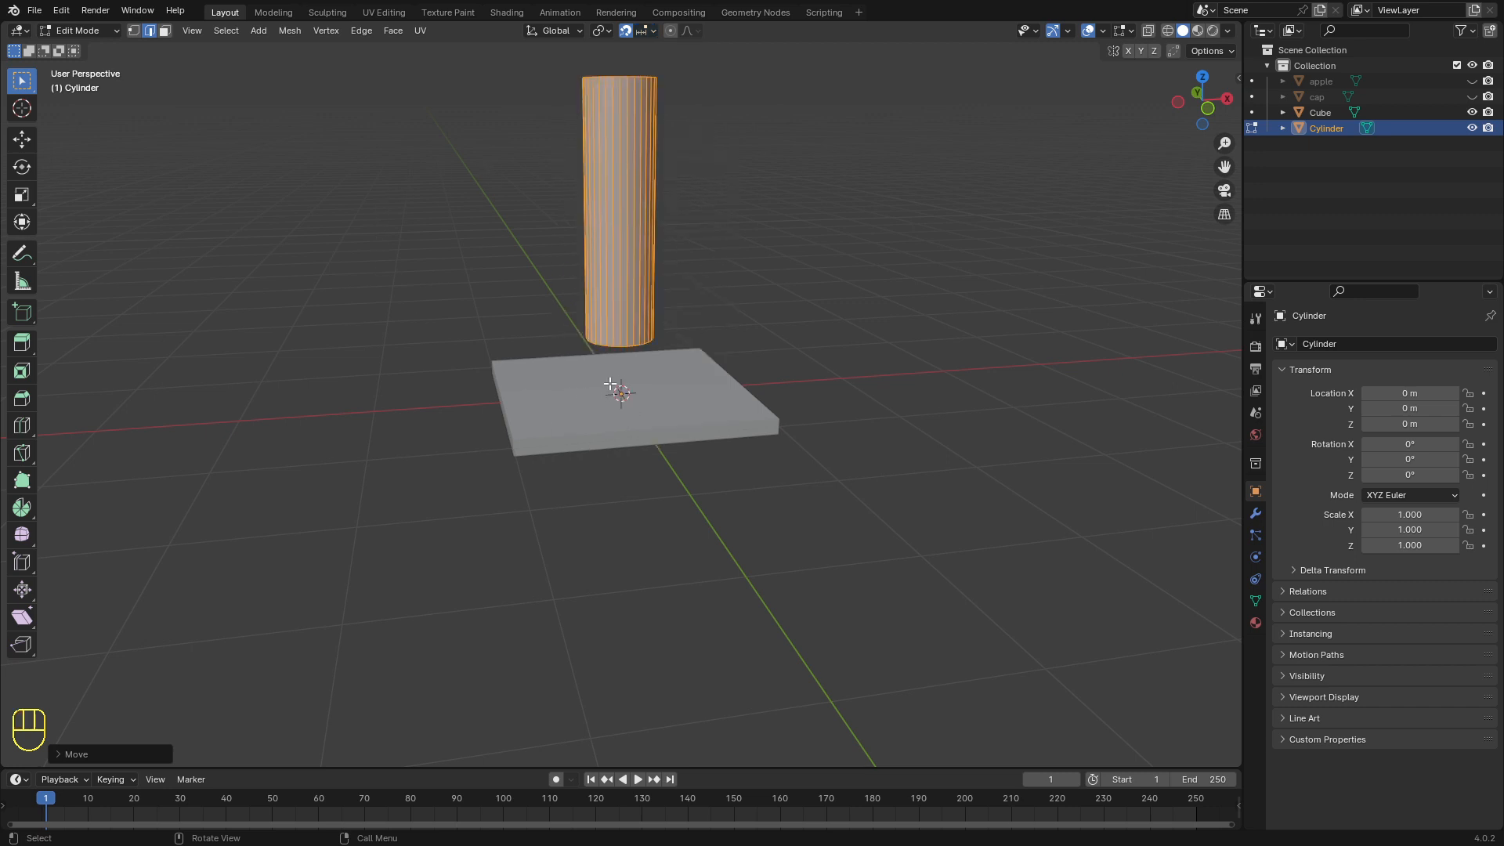
pyautogui.click(647, 30)
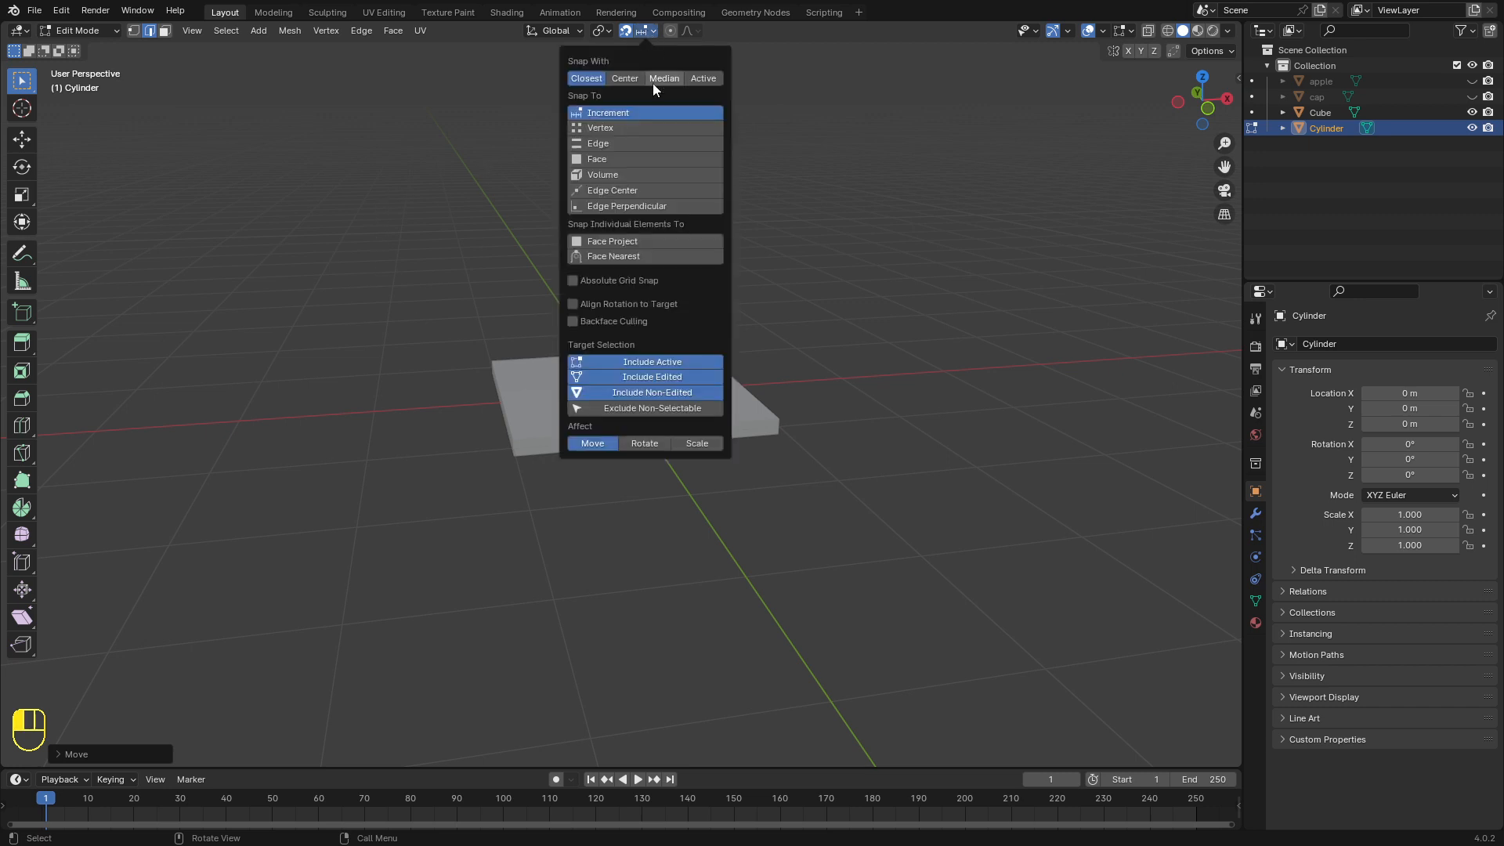
pyautogui.click(604, 158)
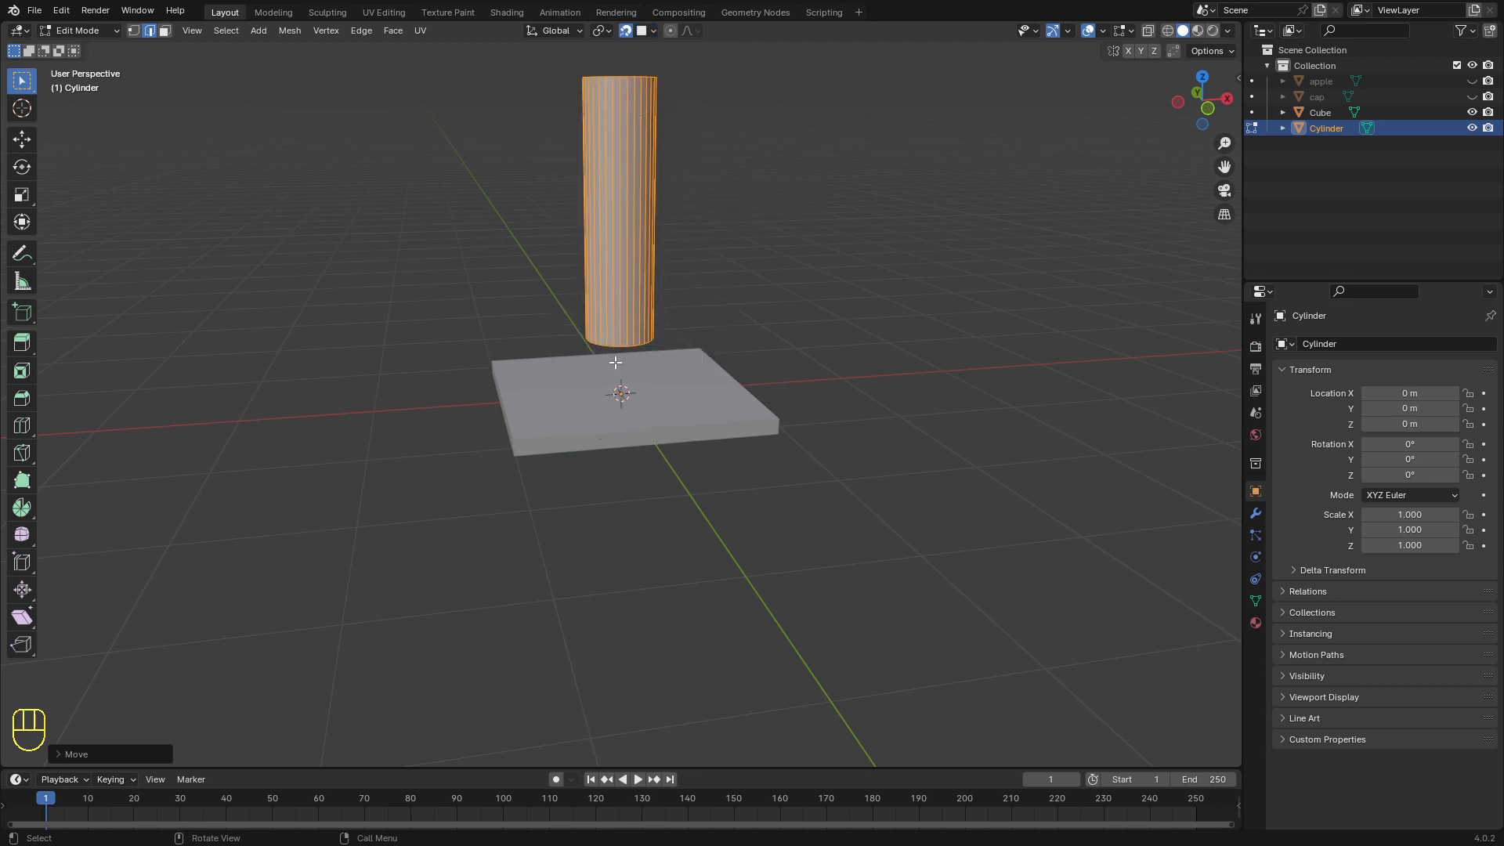
# Step: Select the cylinder's bottom face and lower it along Z, snapping it onto the slab's upper face
pyautogui.moveTo(616, 361)
pyautogui.mouseDown(button='middle')
pyautogui.moveTo(615, 378)
pyautogui.moveTo(606, 359)
pyautogui.mouseUp(button='middle')
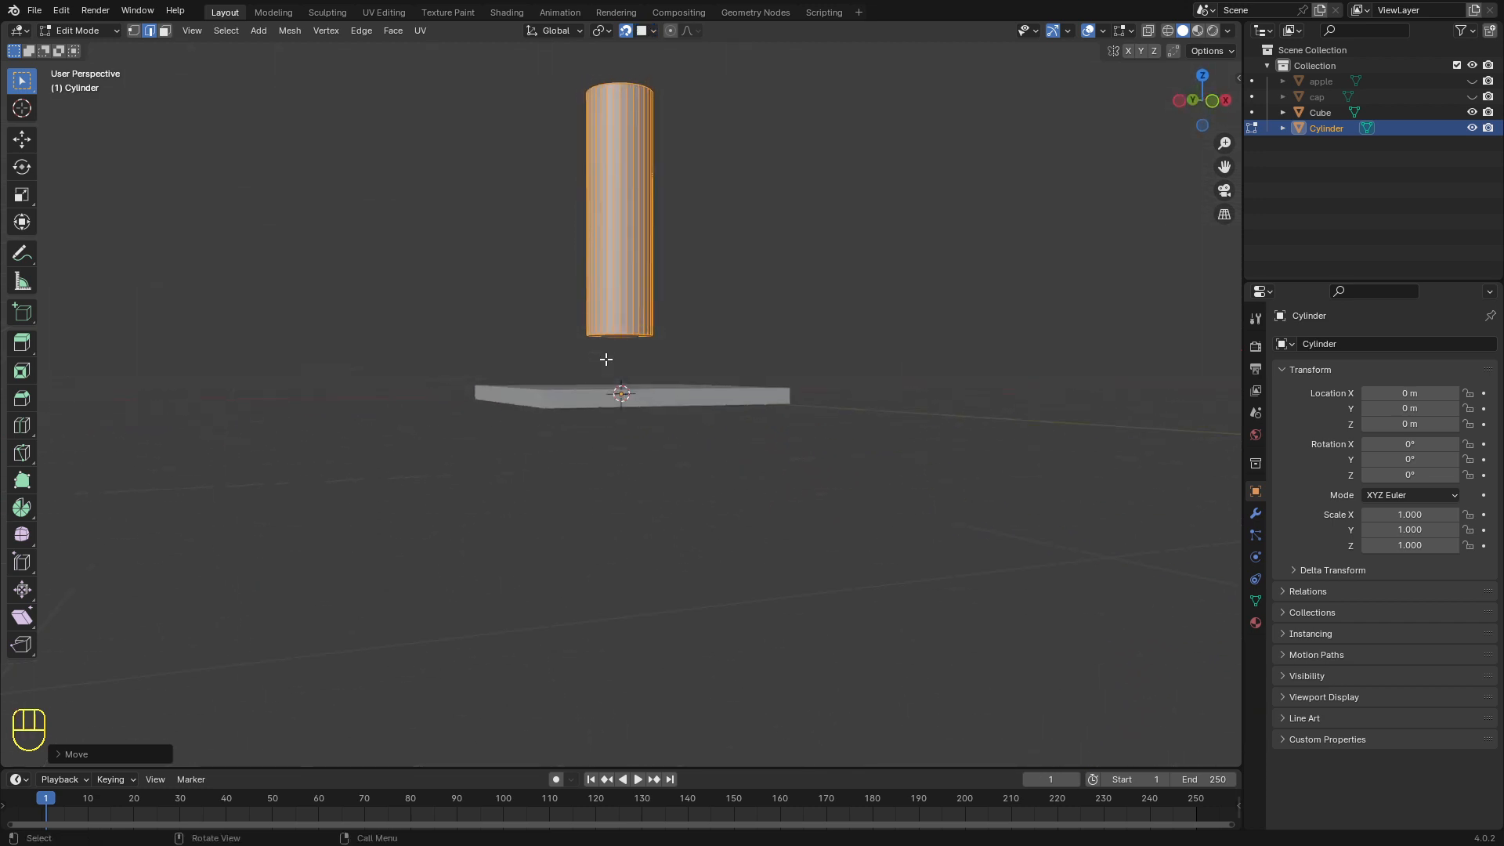
pyautogui.scroll(5, 606, 359)
pyautogui.click(625, 246)
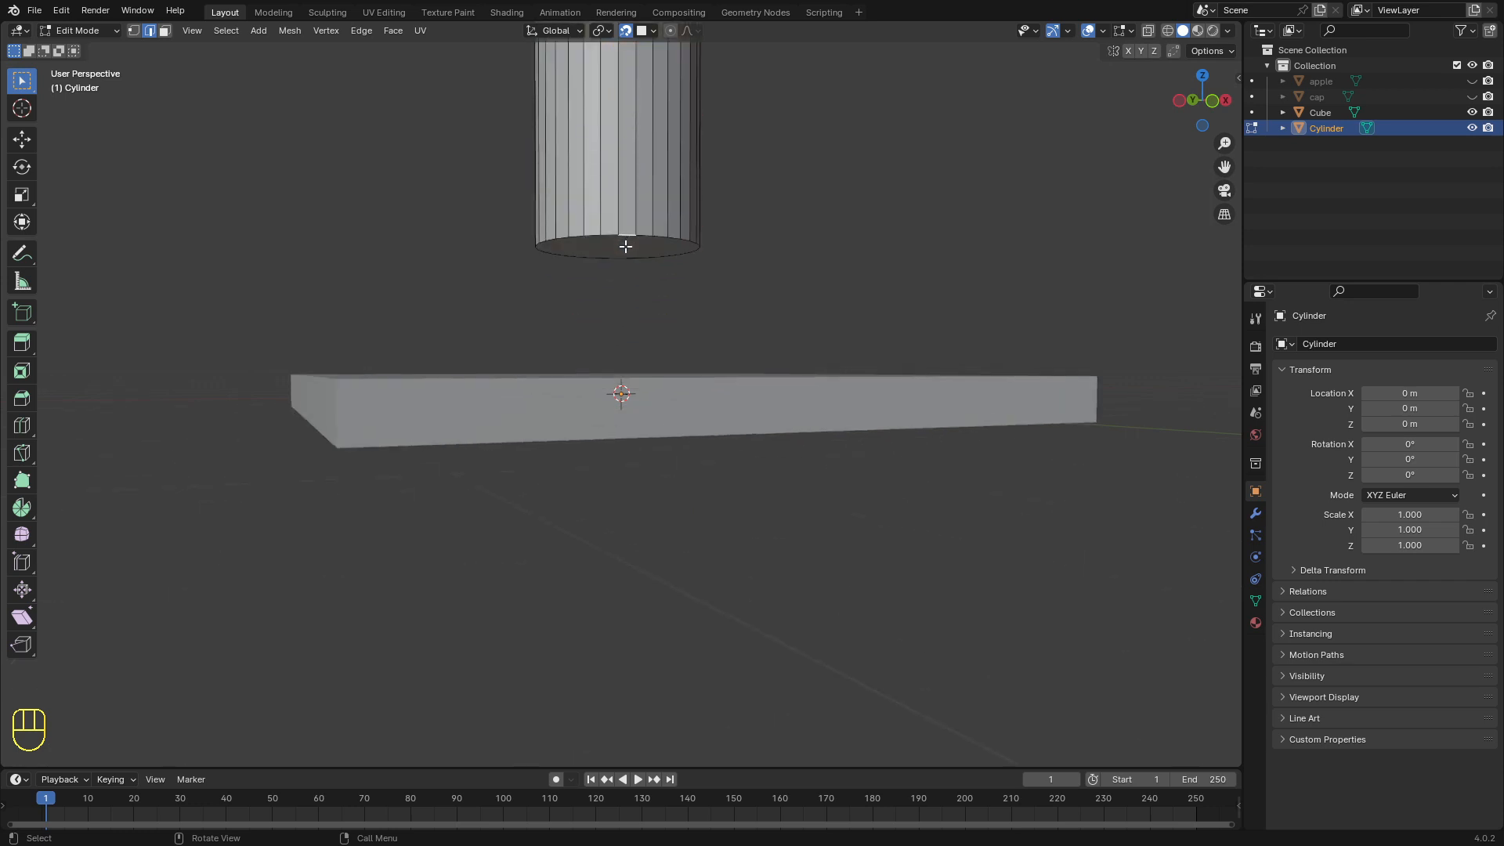
pyautogui.press('3')
pyautogui.click(625, 244)
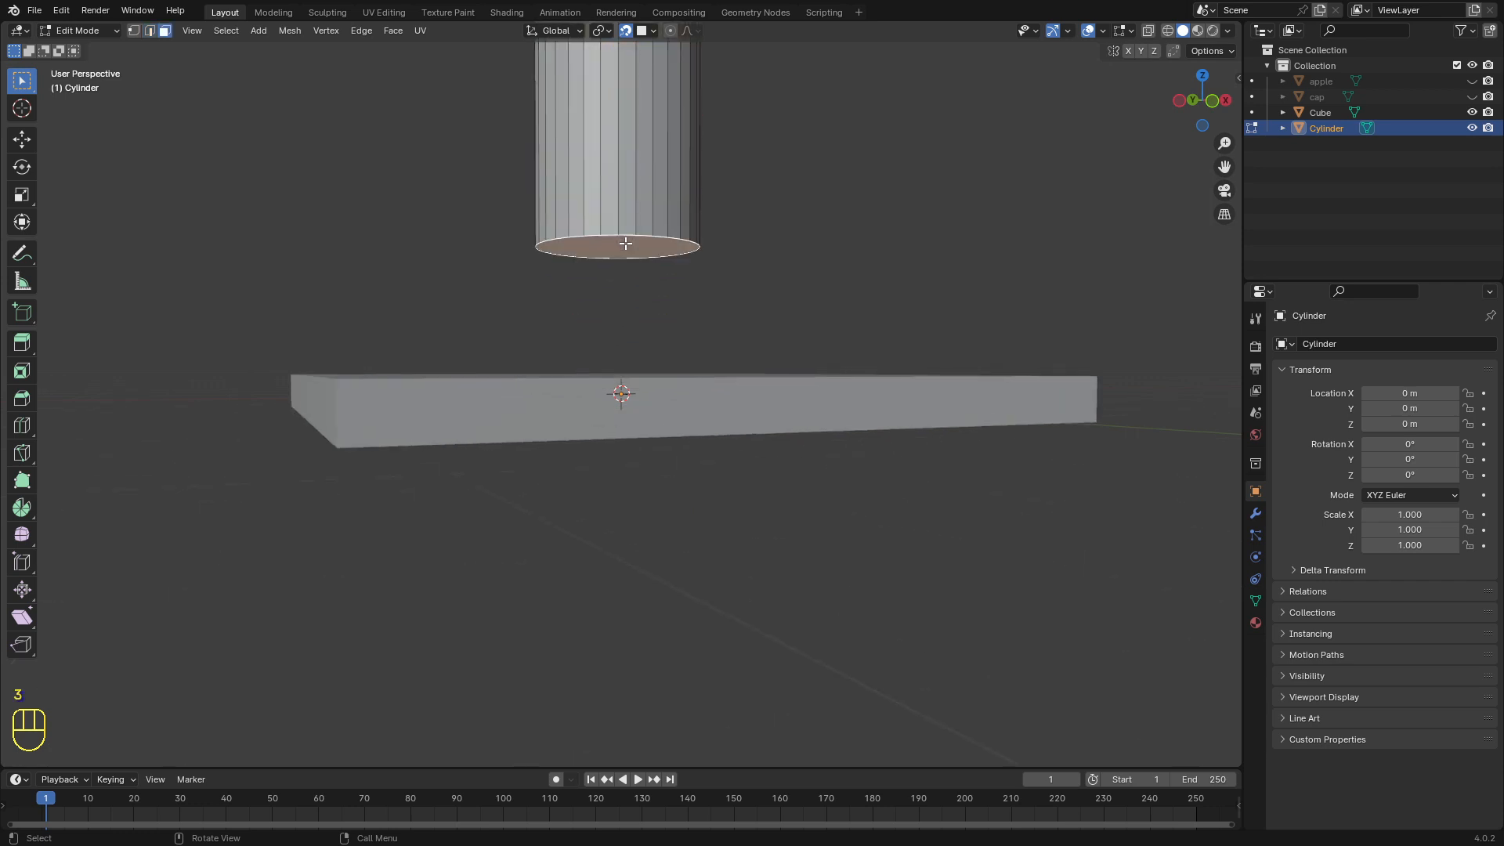
pyautogui.moveTo(629, 383); pyautogui.dragTo(625, 378, button='middle')
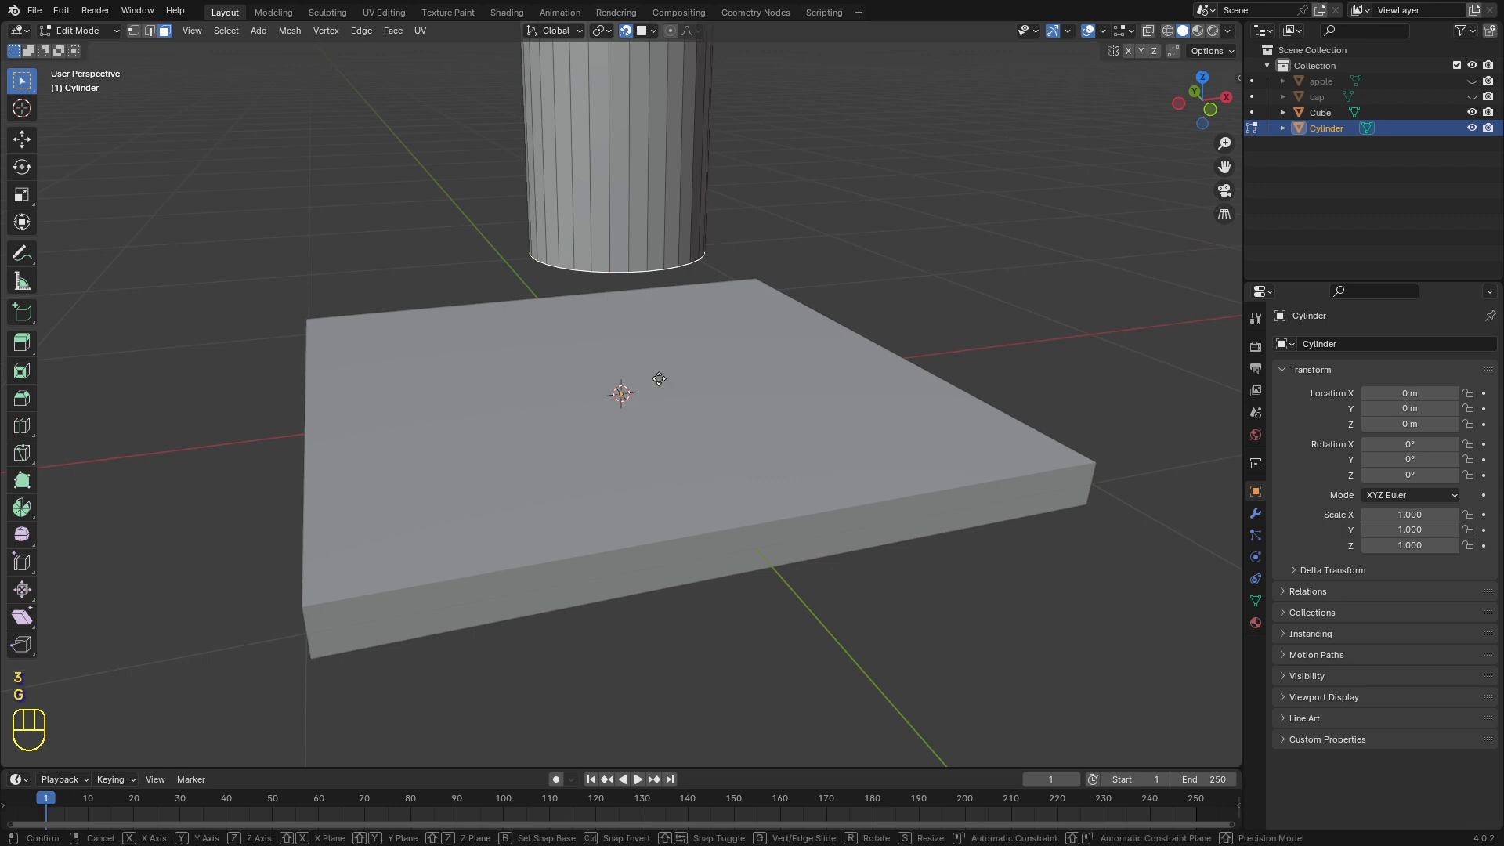
pyautogui.press('g')
pyautogui.press('z')
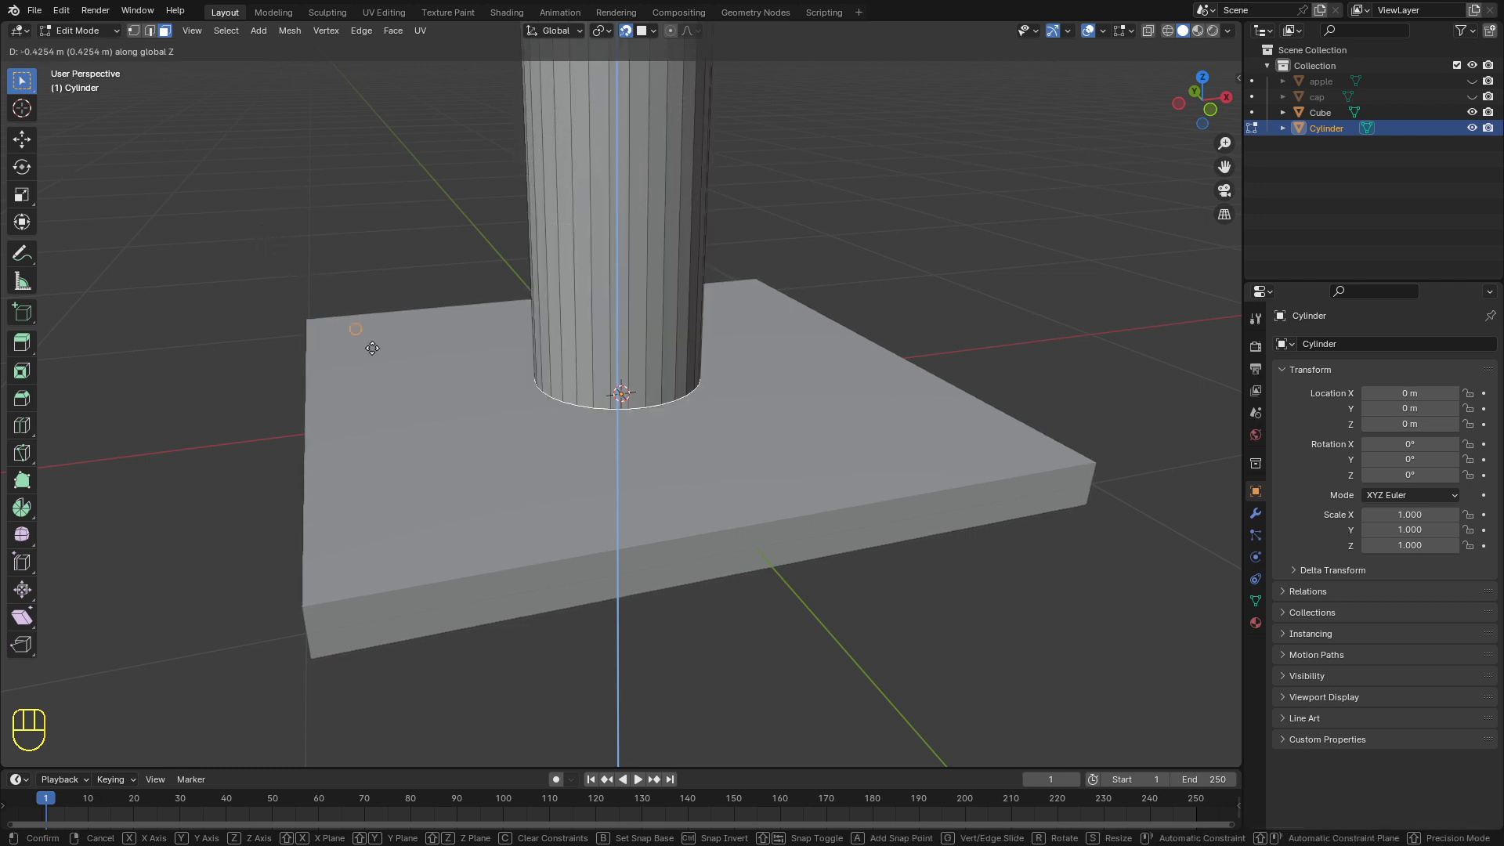
pyautogui.click(514, 423)
# Step: Examine the contact between the cylinder's base and the slab from several angles and distances
pyautogui.moveTo(513, 421); pyautogui.dragTo(478, 398, button='middle')
pyautogui.scroll(-4, 478, 397)
pyautogui.scroll(-1, 638, 388)
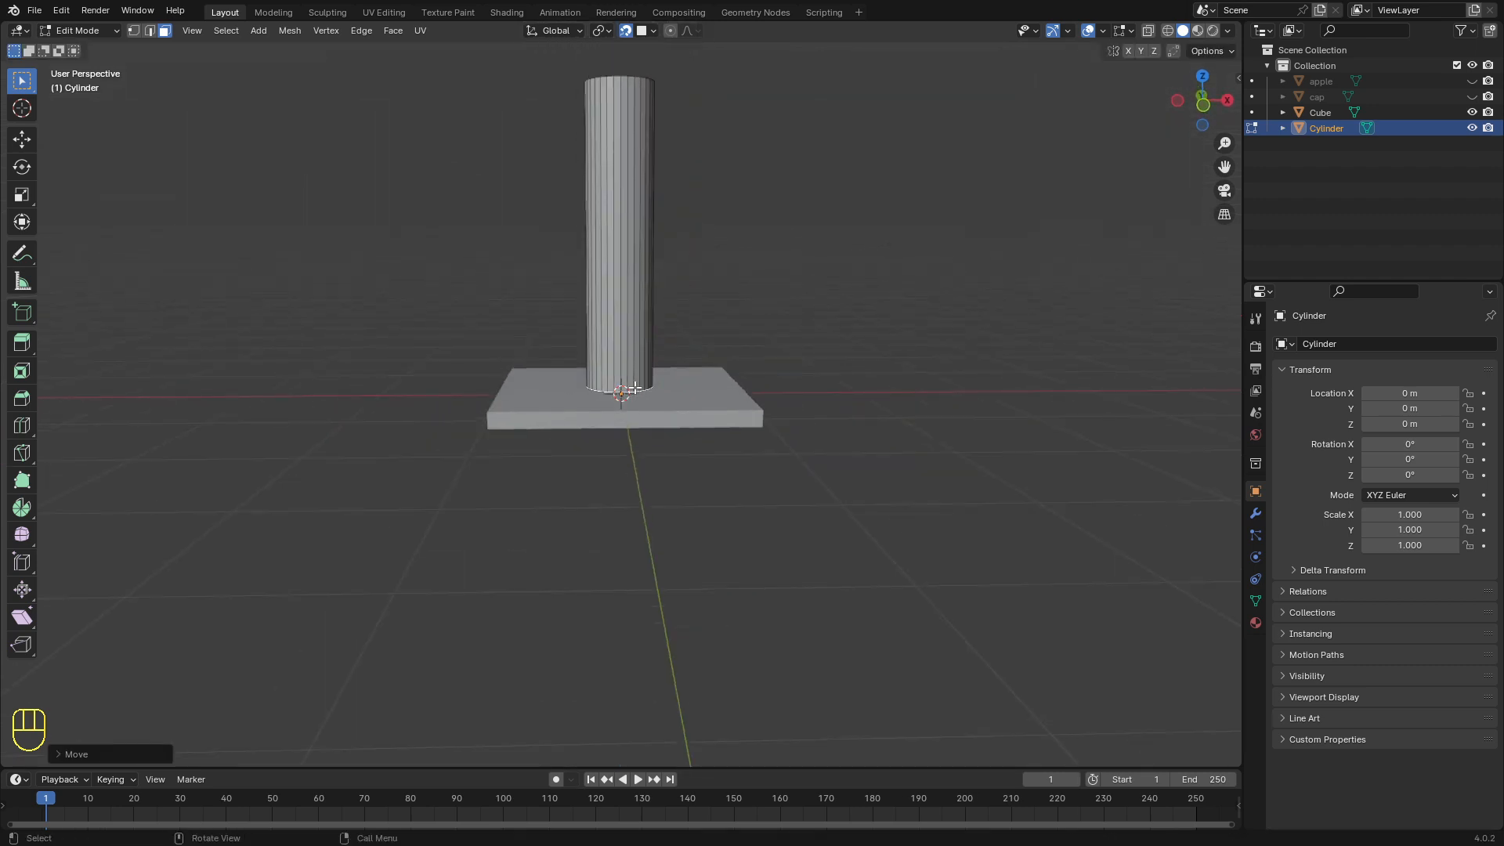
pyautogui.scroll(3, 576, 429)
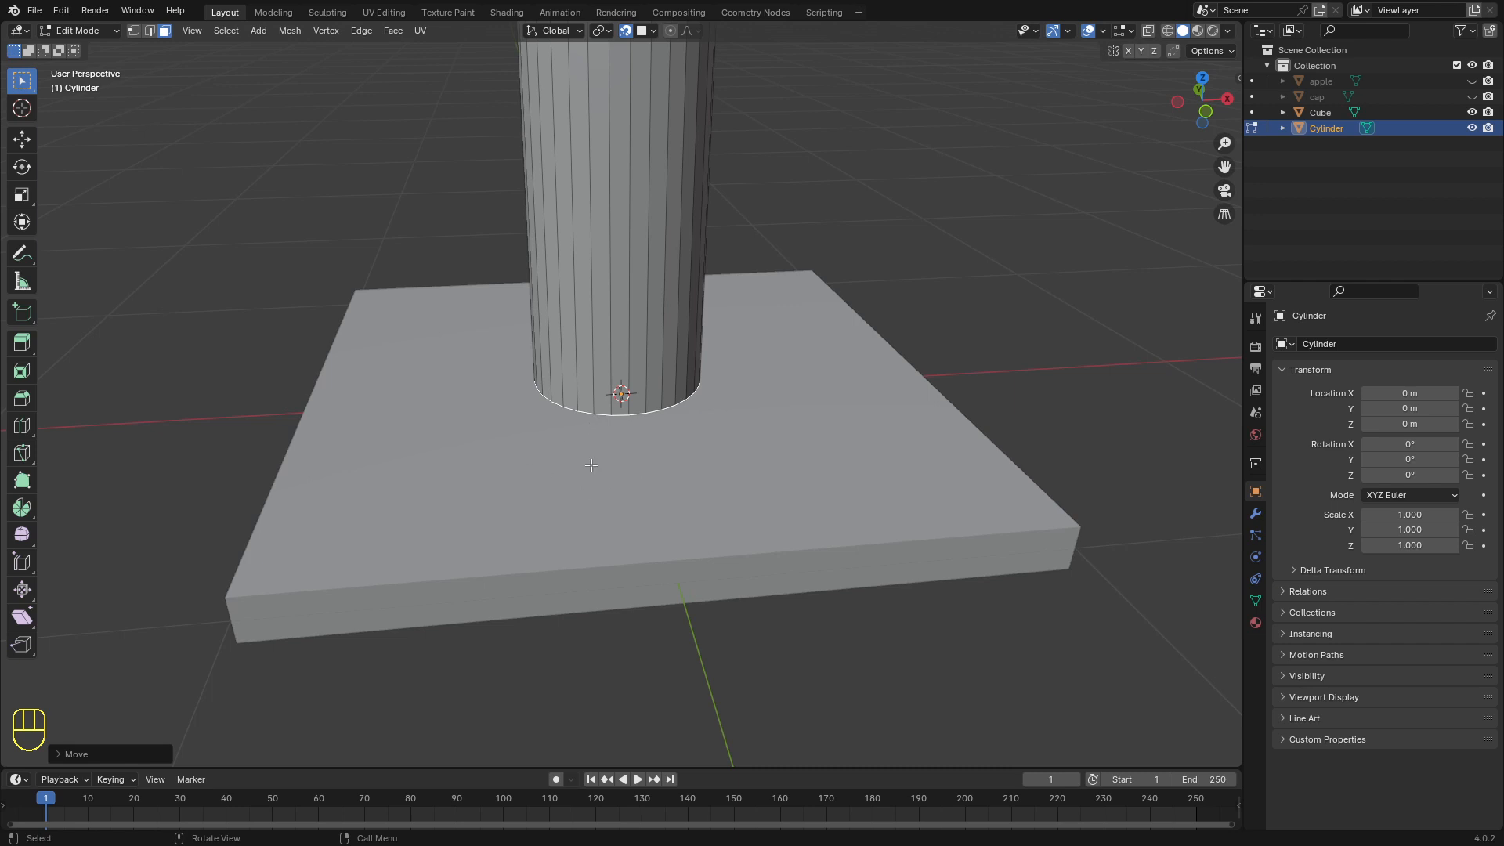
pyautogui.scroll(-1, 589, 464)
pyautogui.scroll(-5, 589, 465)
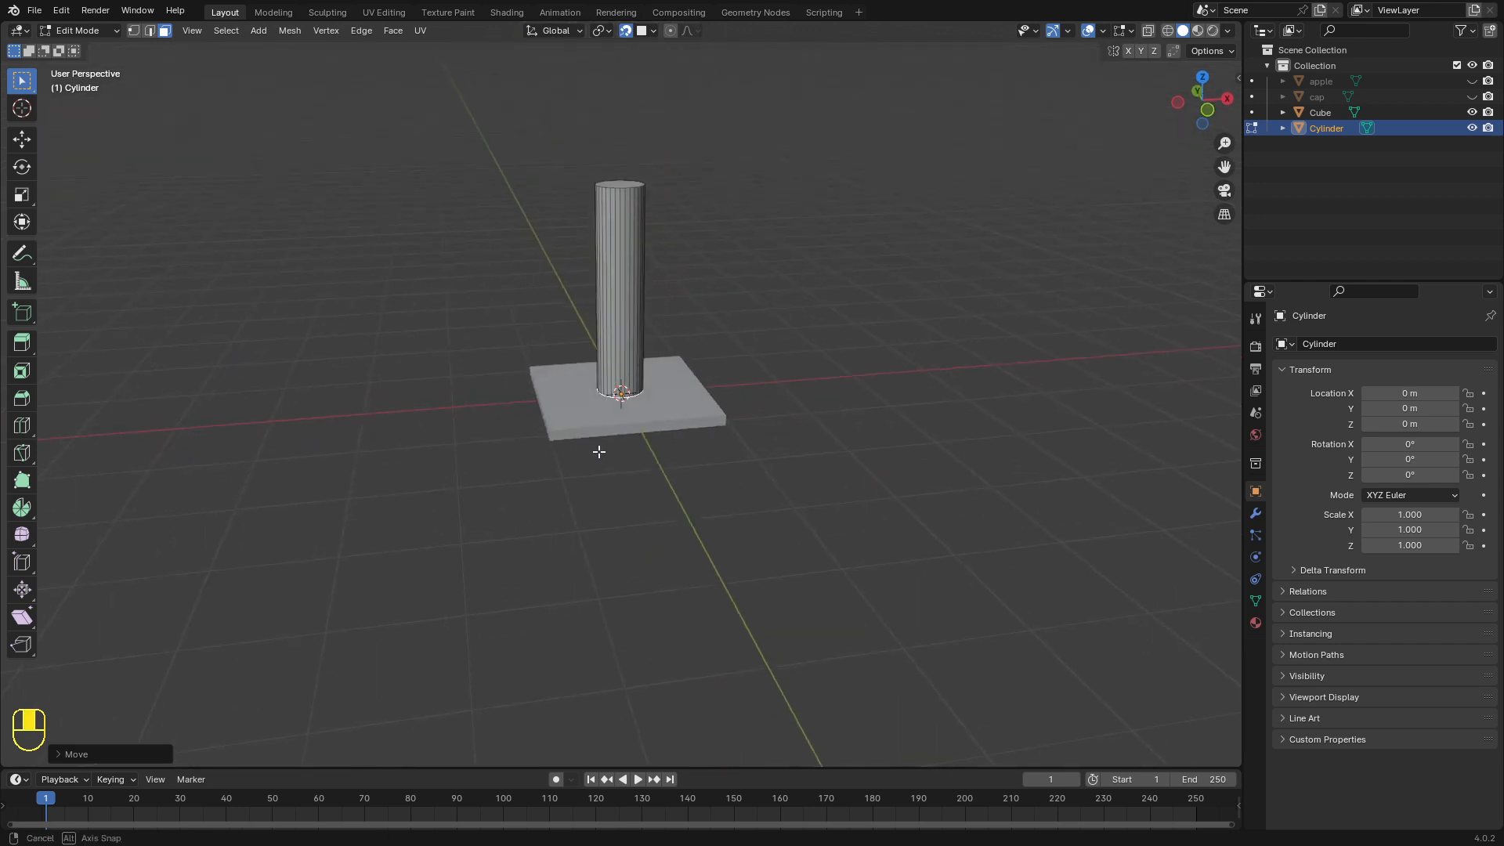
pyautogui.scroll(6, 606, 428)
pyautogui.scroll(-3, 605, 426)
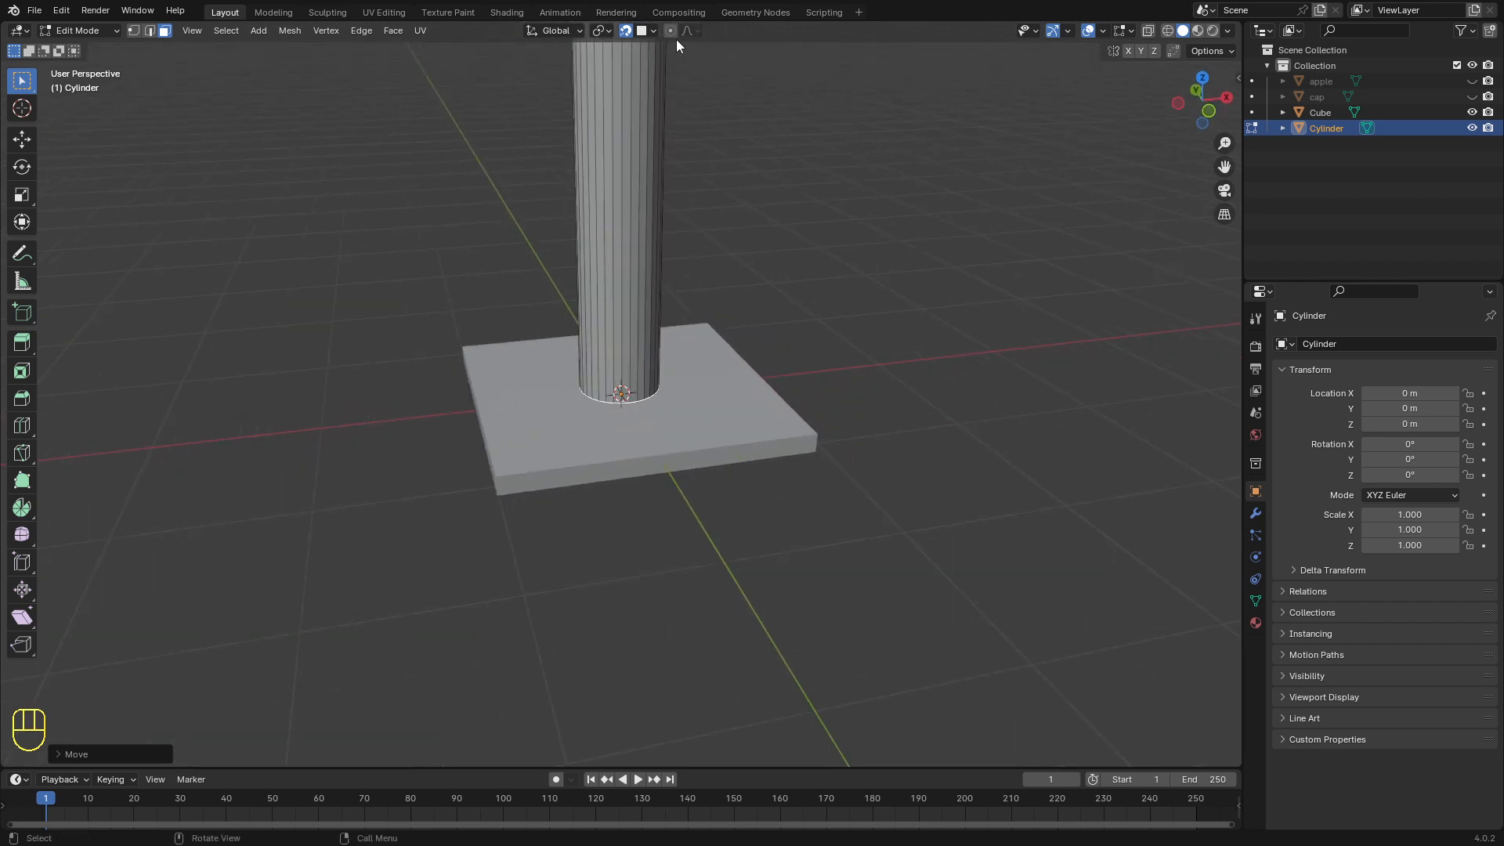
# Step: Change the snap target from Face to Edge
pyautogui.click(653, 29)
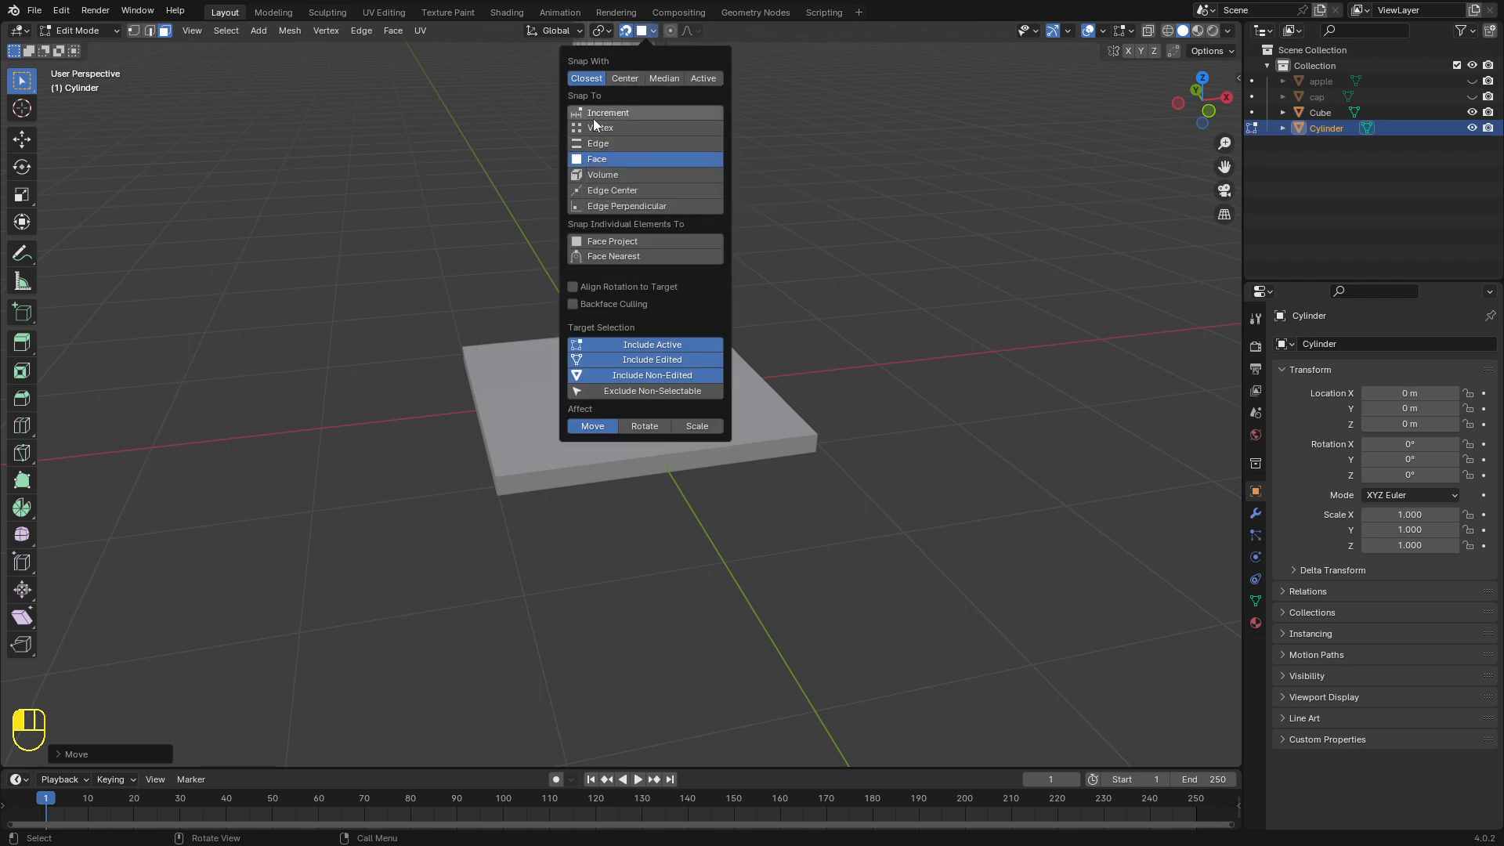
pyautogui.click(652, 32)
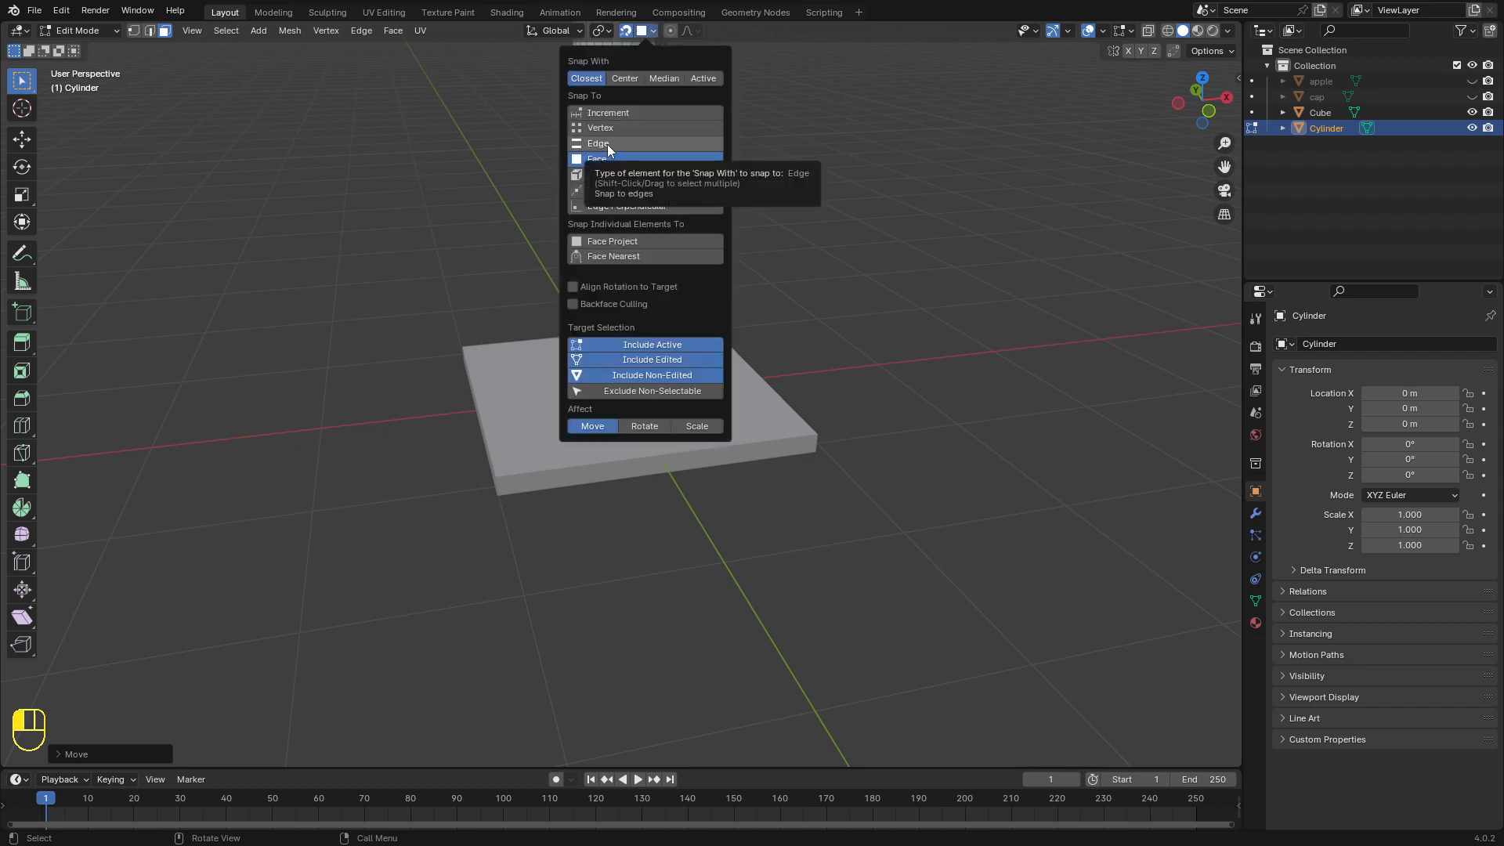
pyautogui.click(608, 144)
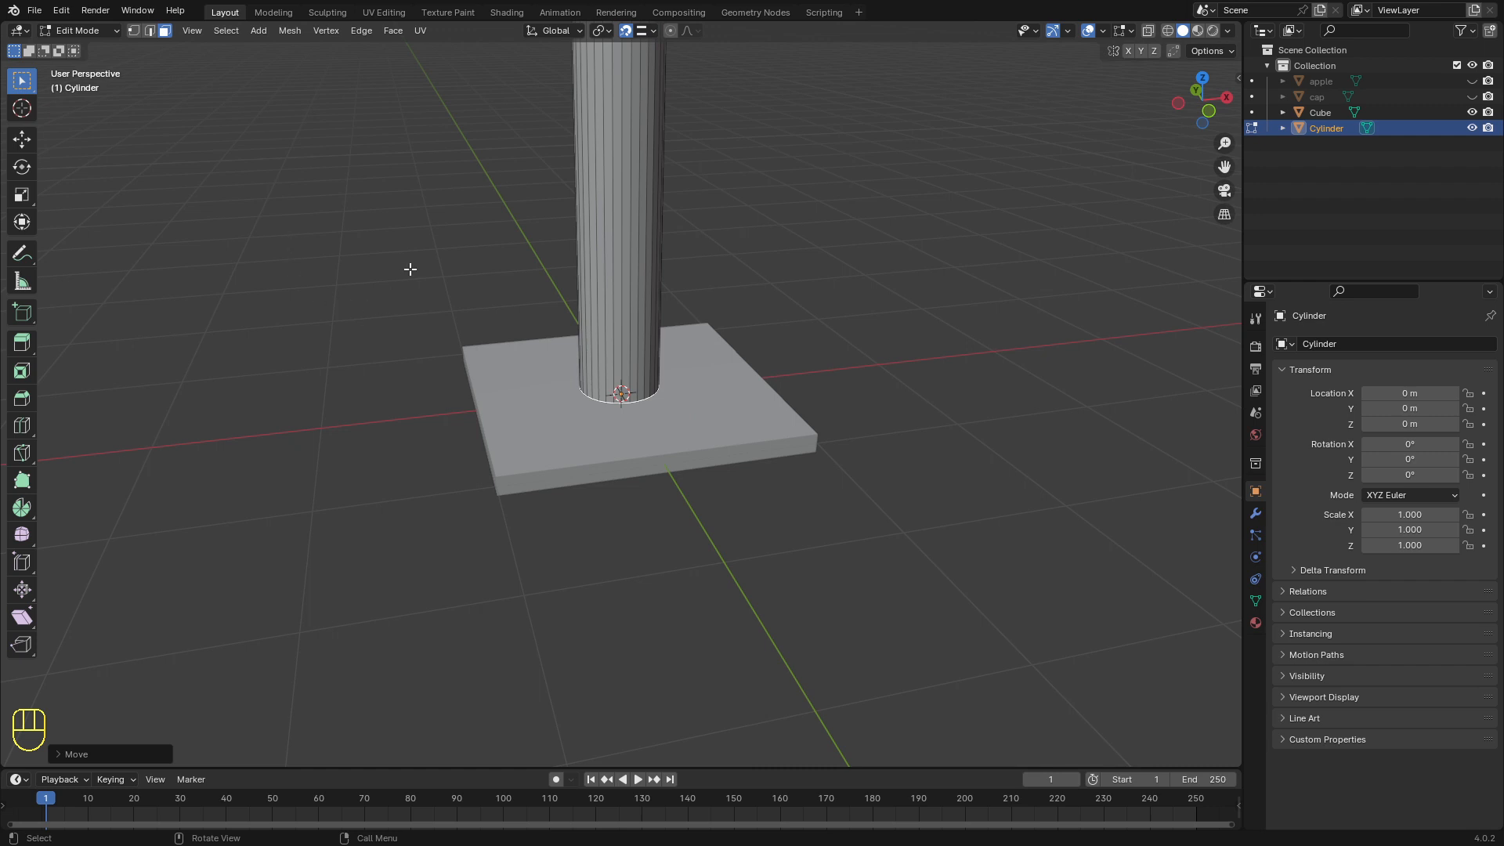
# Step: Add a cube to the cylinder's mesh and scale it down uniformly to about a quarter of its size
pyautogui.scroll(-3, 400, 266)
pyautogui.moveTo(383, 262); pyautogui.dragTo(346, 238, button='middle')
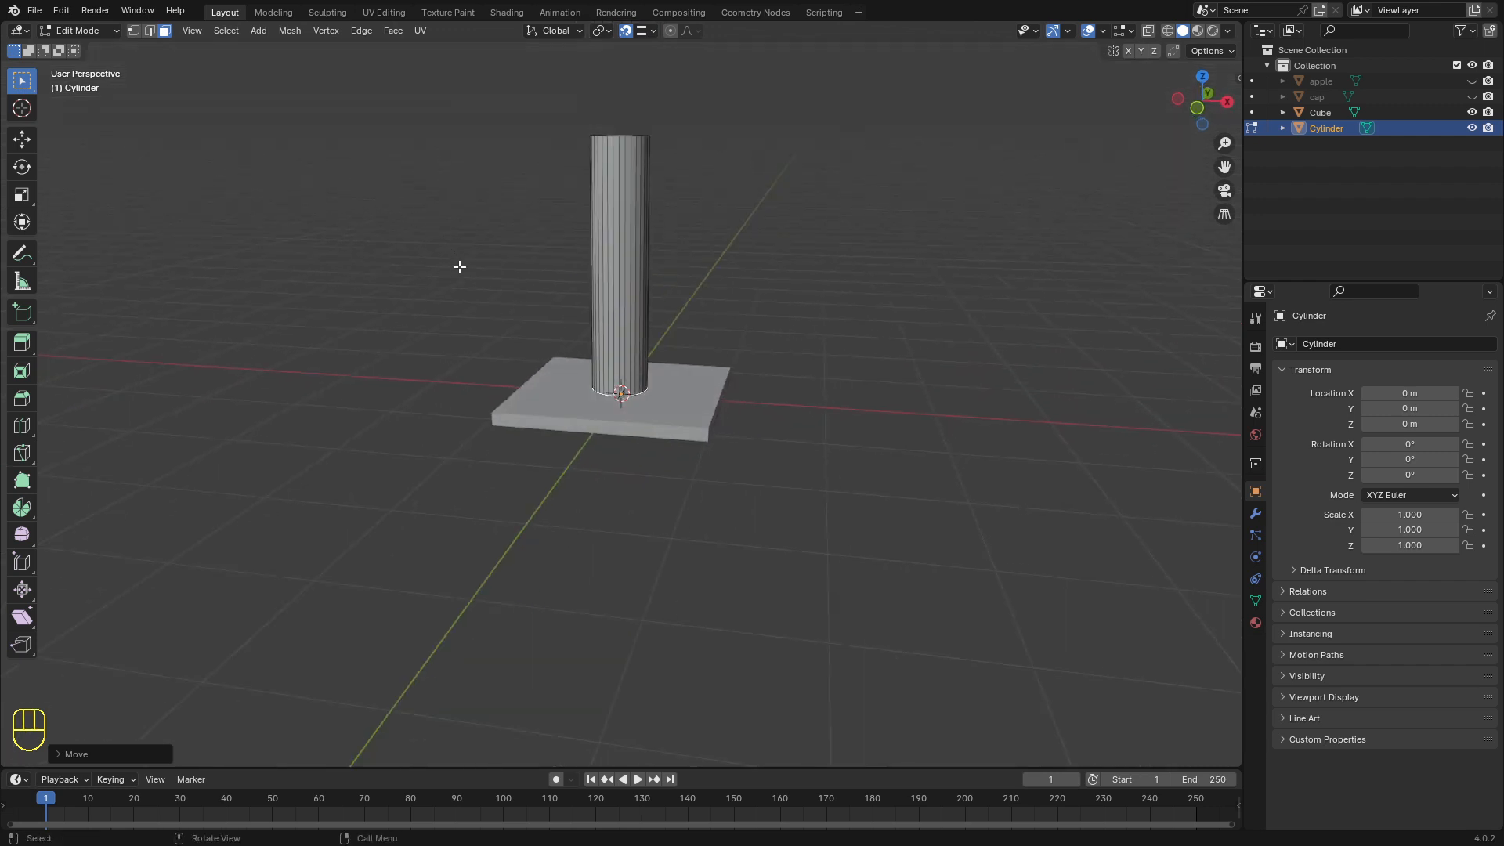
pyautogui.scroll(5, 506, 280)
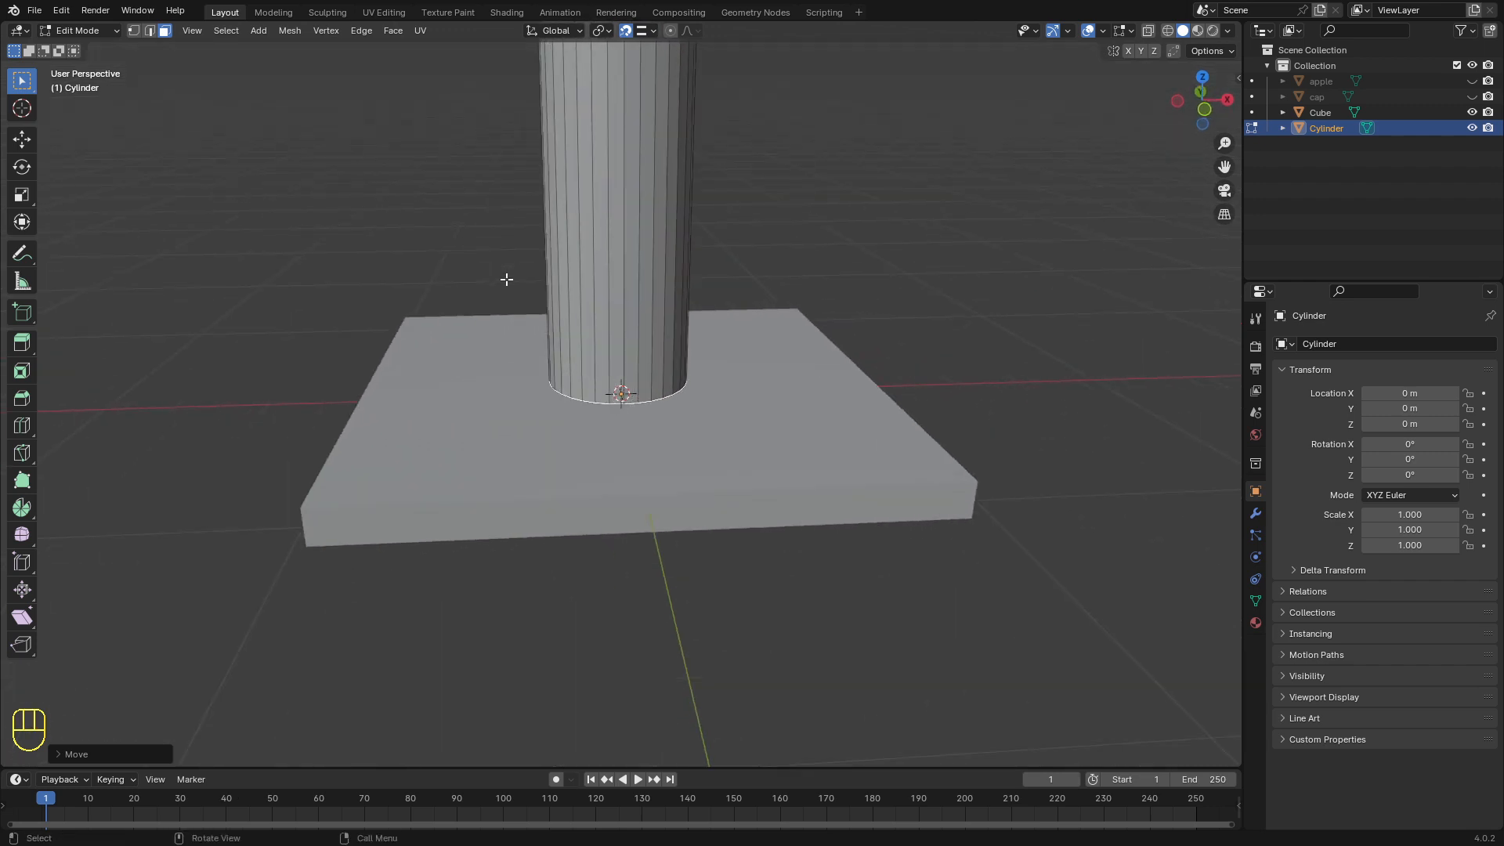
pyautogui.scroll(-5, 505, 279)
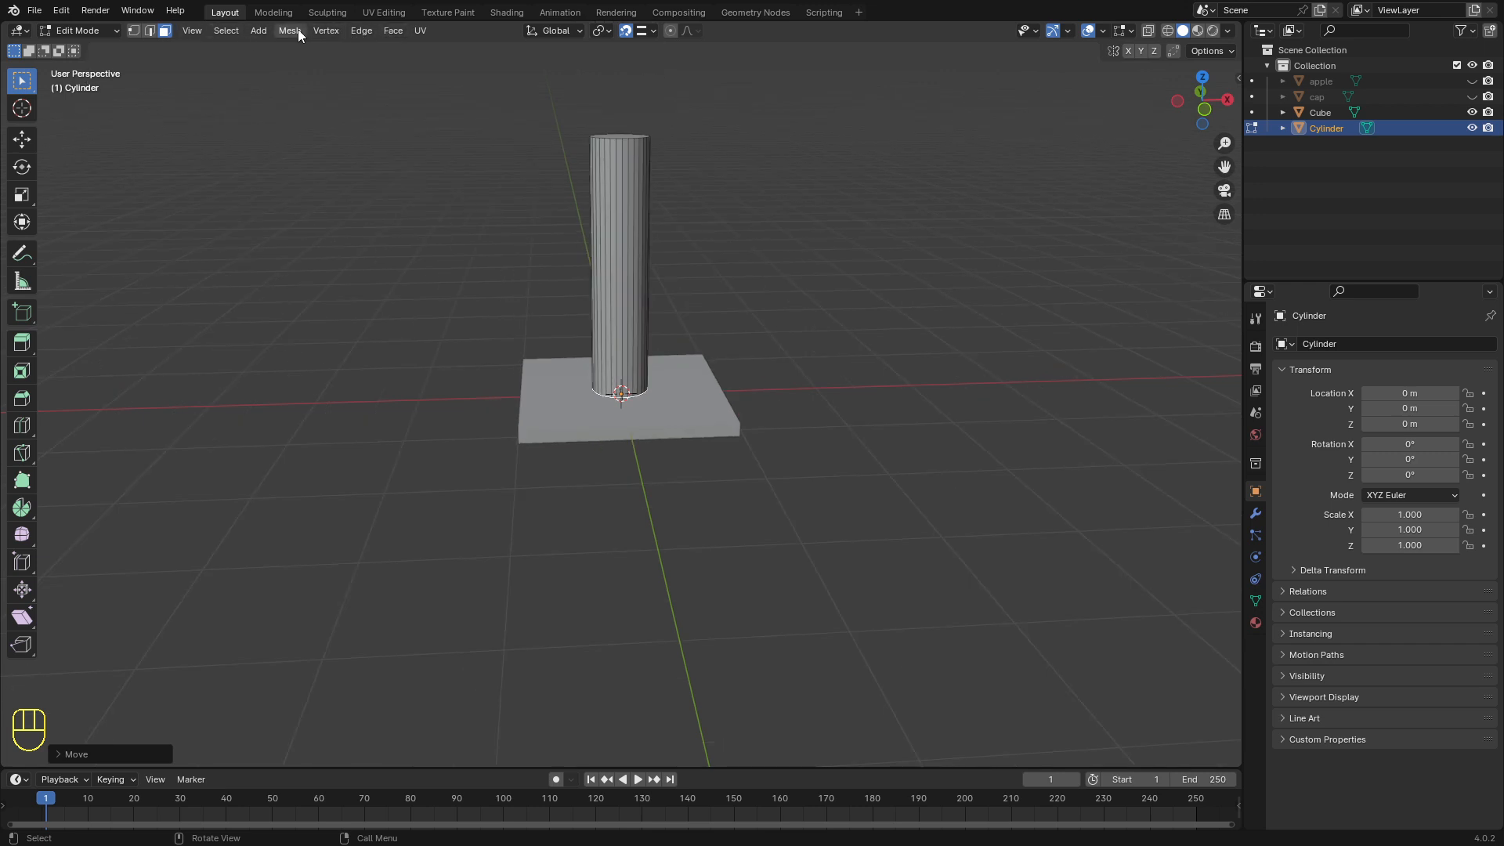
pyautogui.click(259, 31)
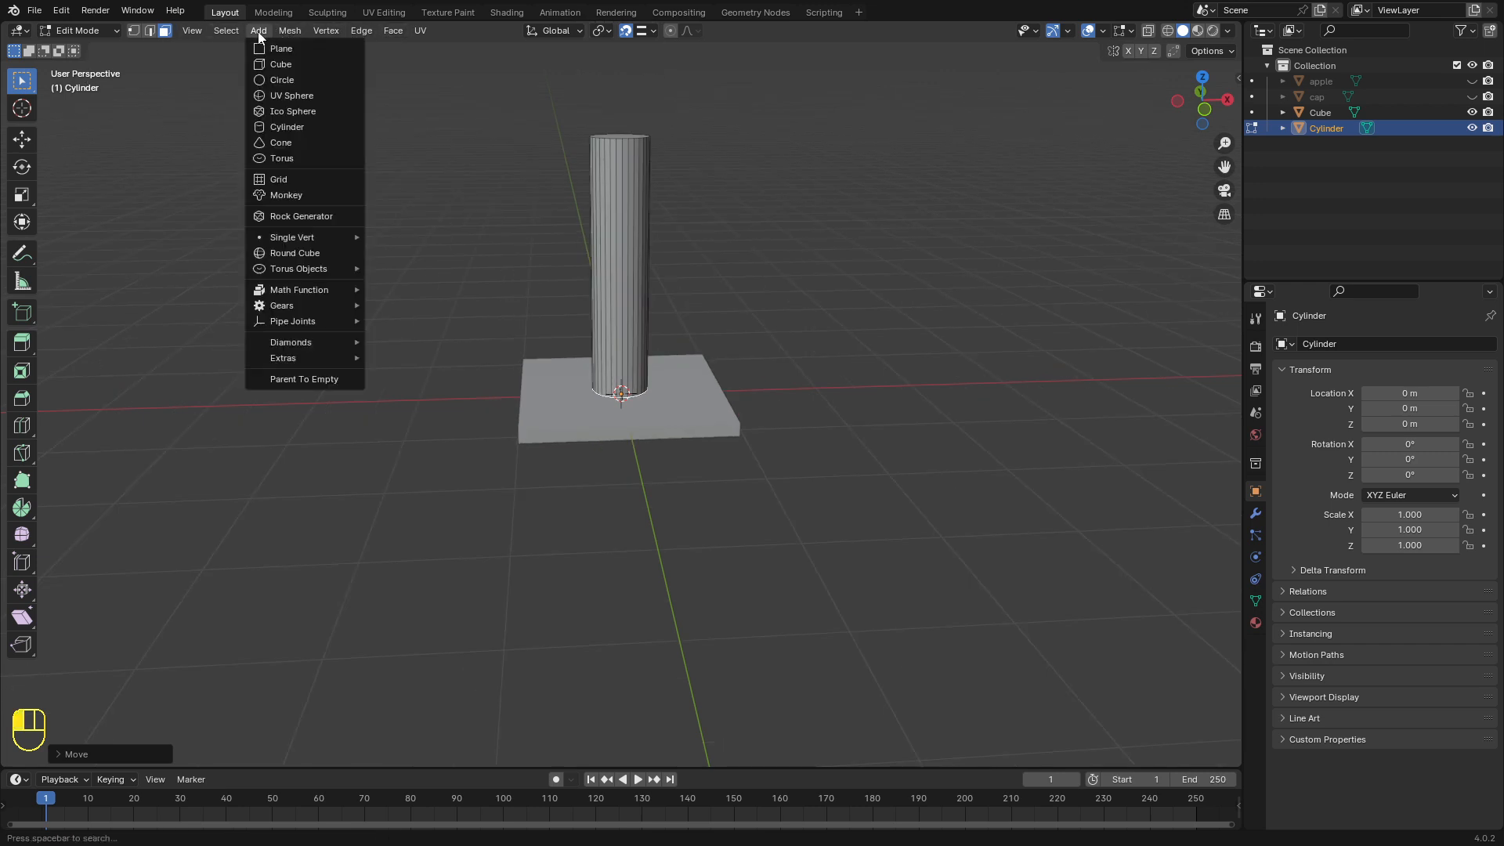
pyautogui.click(298, 63)
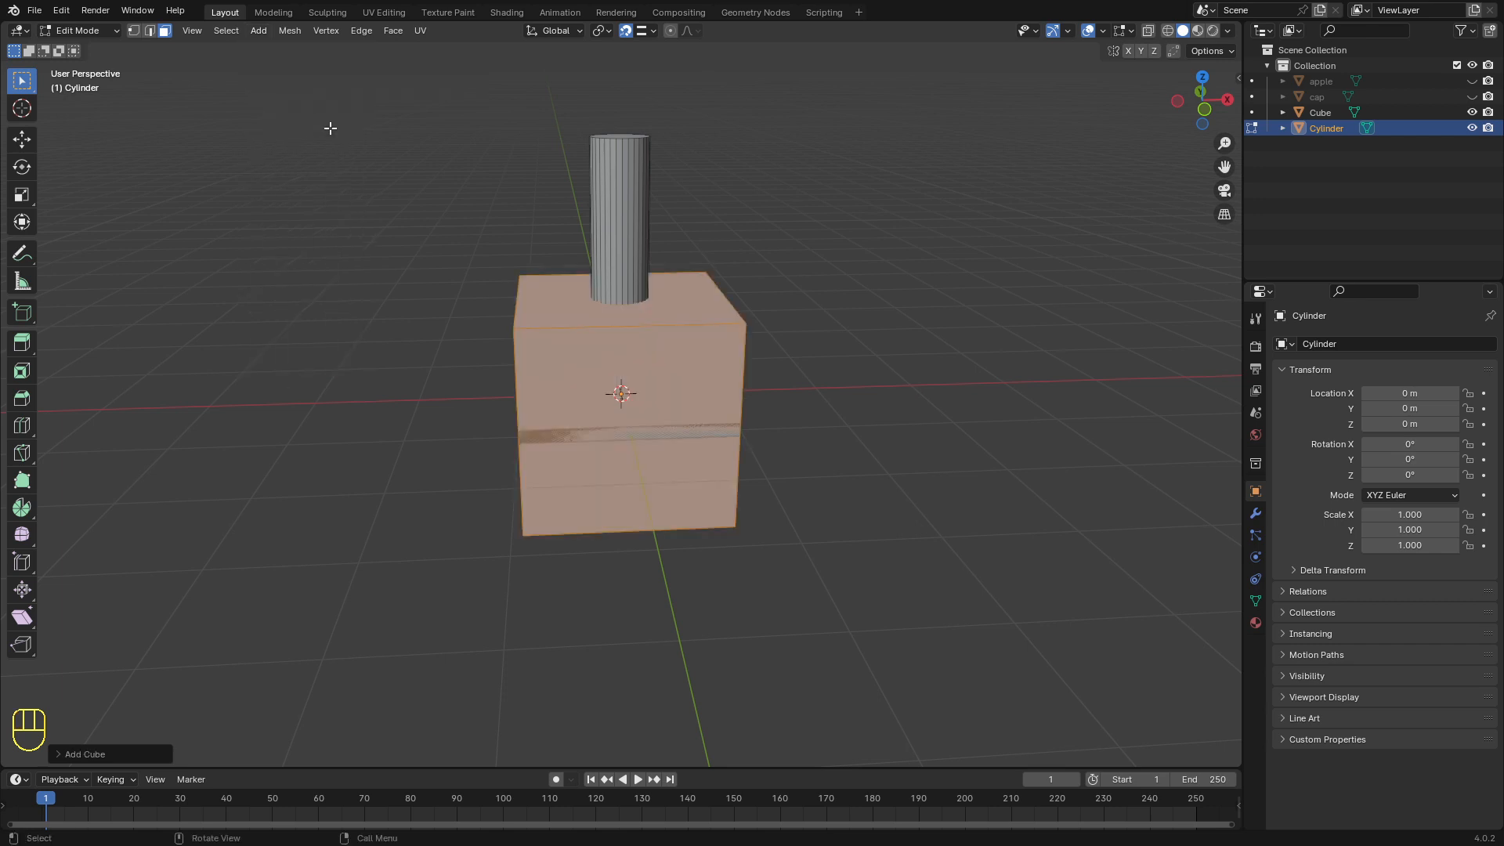
pyautogui.press('s')
pyautogui.press('z')
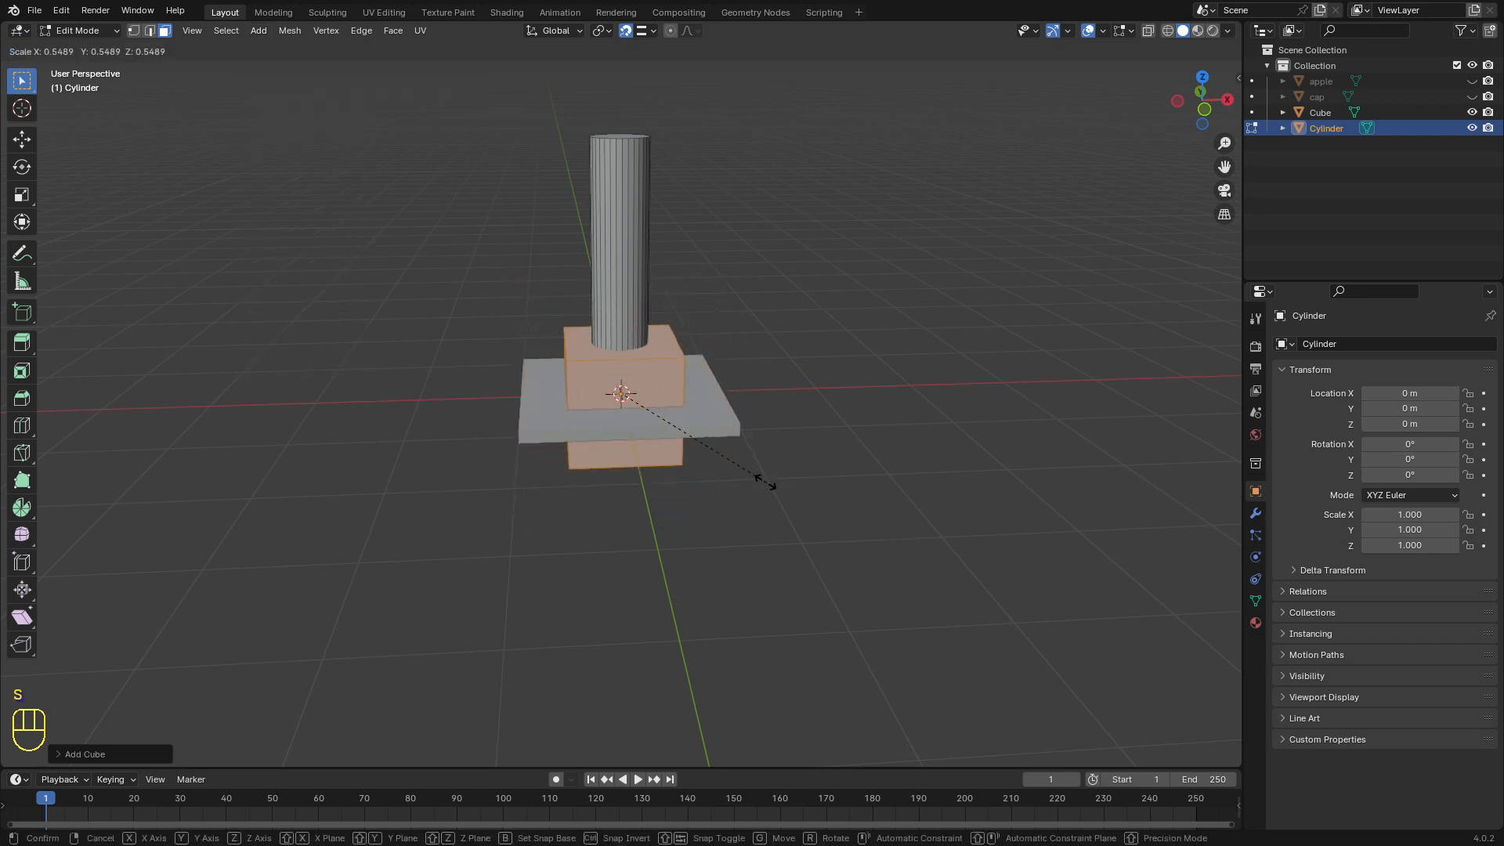
pyautogui.click(696, 422)
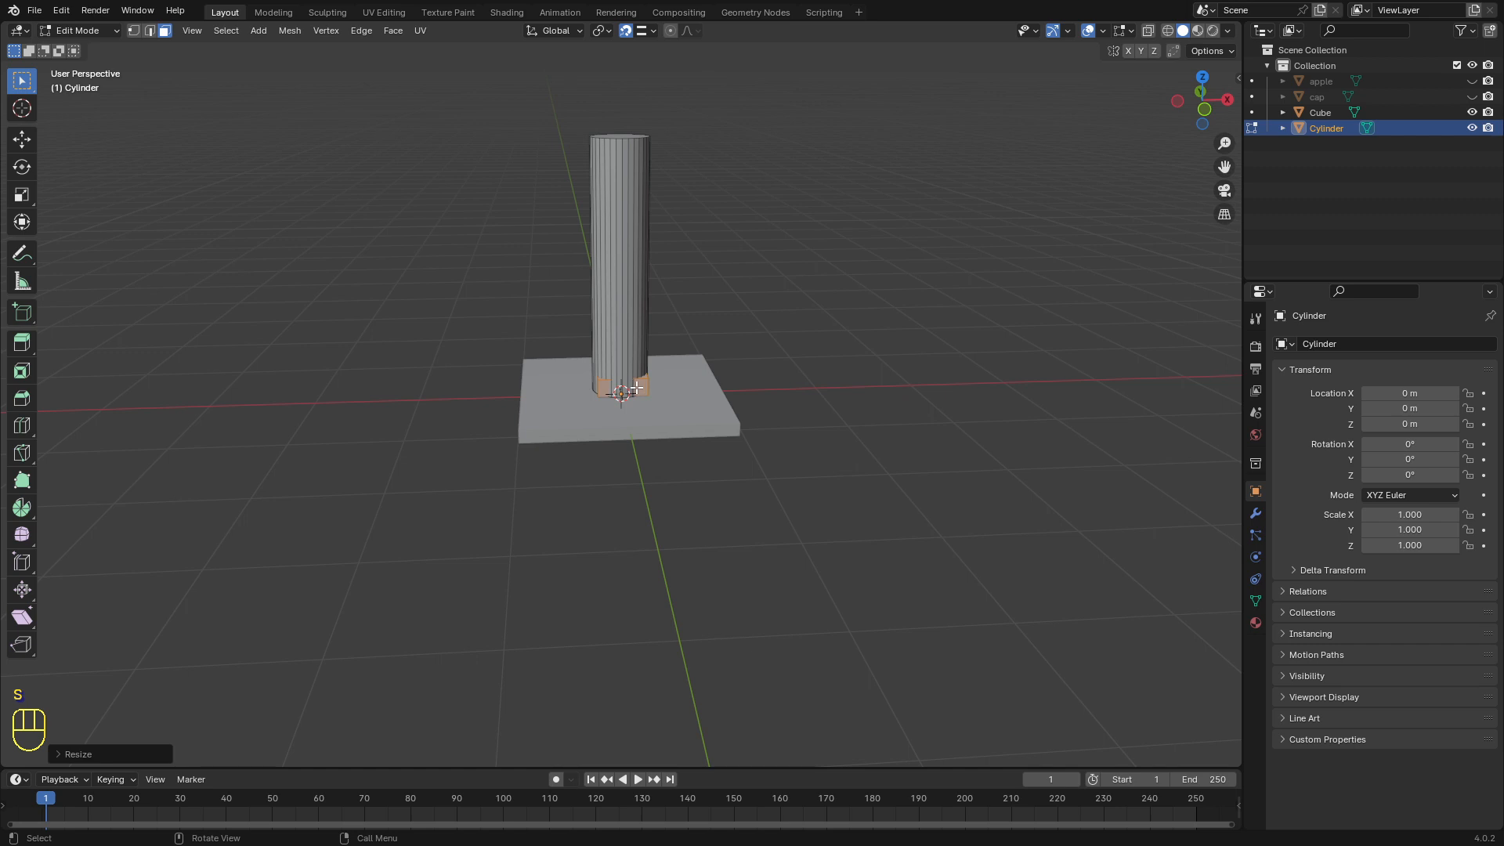
# Step: Move the small cube in front view away from the column, past the slab's negative-X side and above slab level
pyautogui.press('KP_1')
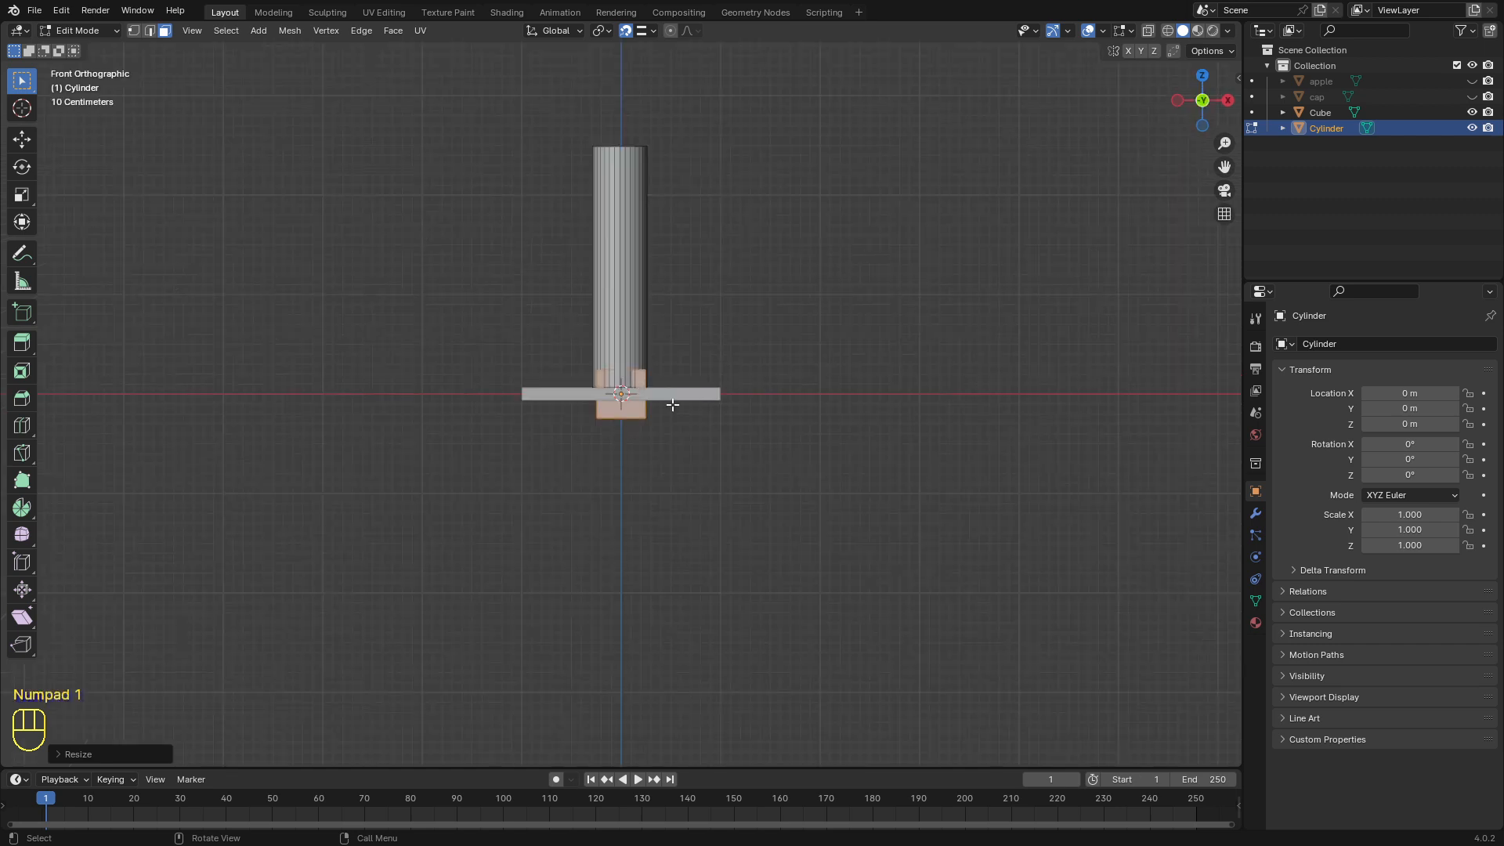
pyautogui.press('g')
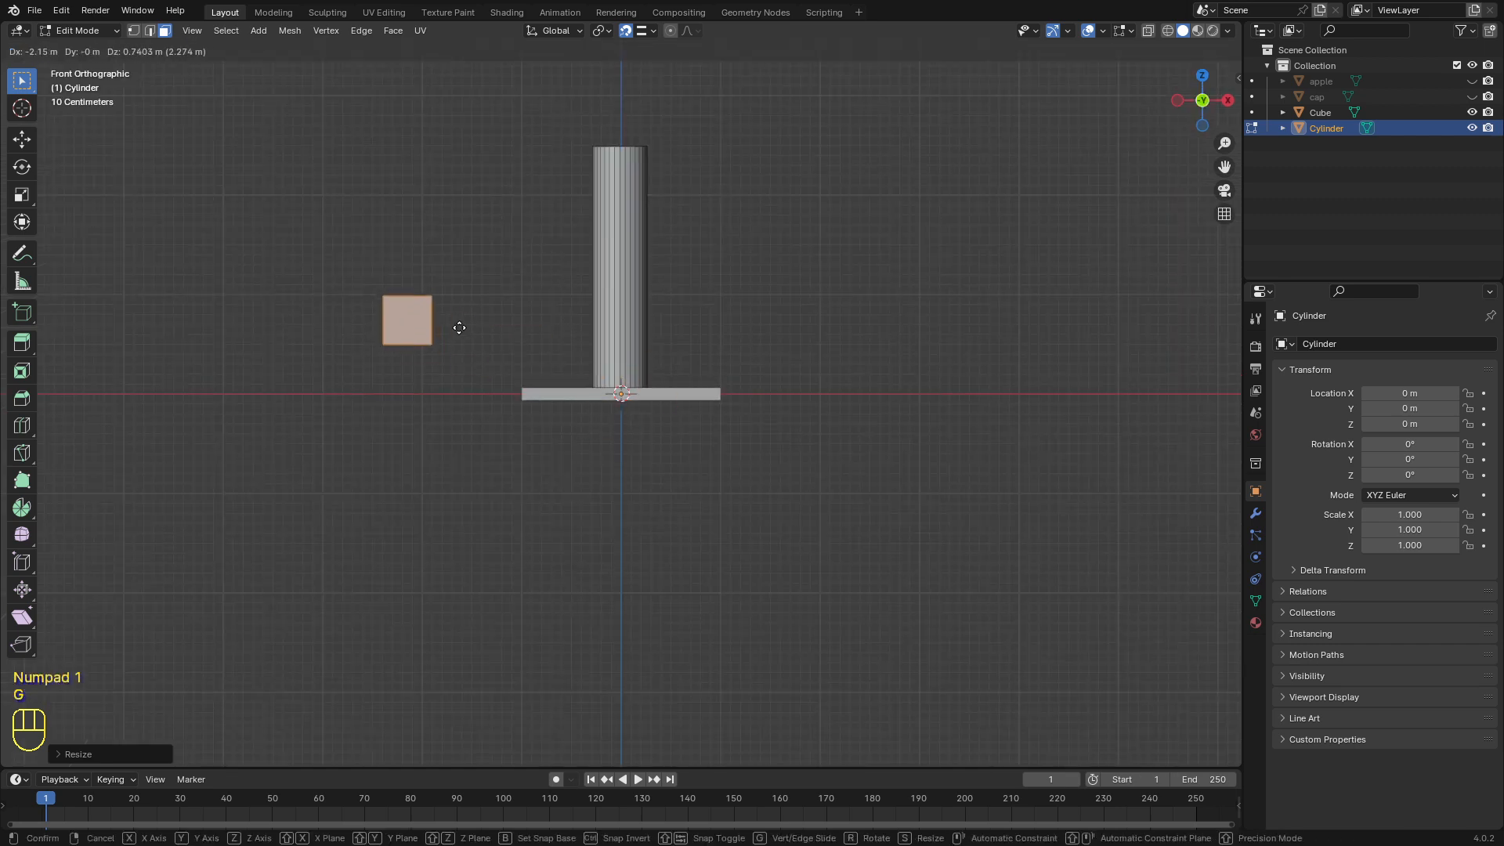
pyautogui.click(533, 310)
pyautogui.moveTo(437, 325); pyautogui.dragTo(528, 244, button='middle')
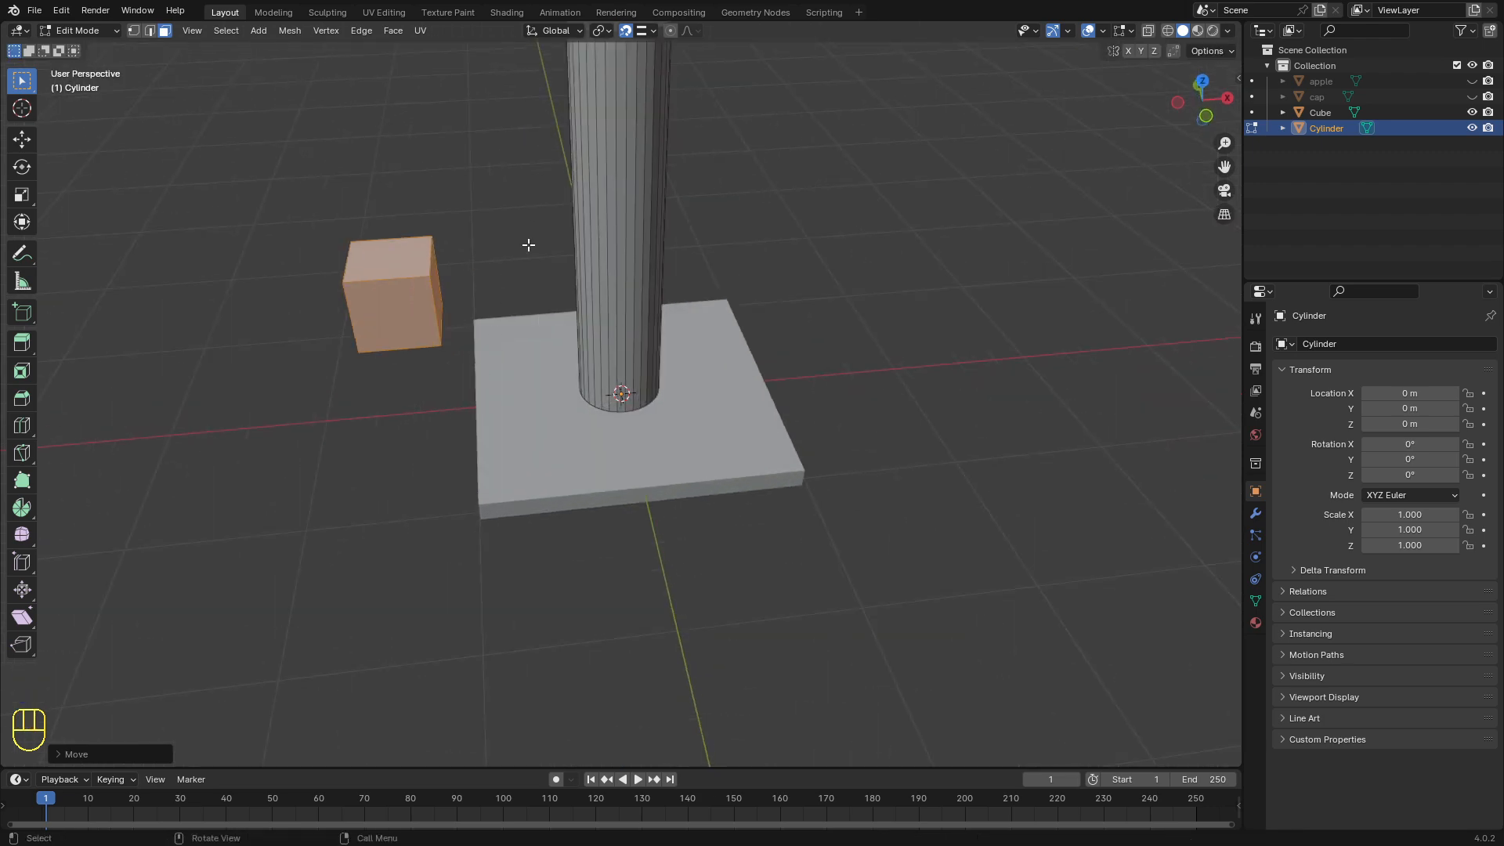
# Step: Select the small cube's lower edge on the side facing the column and start moving it
pyautogui.click(655, 32)
pyautogui.moveTo(506, 392); pyautogui.dragTo(453, 369, button='middle')
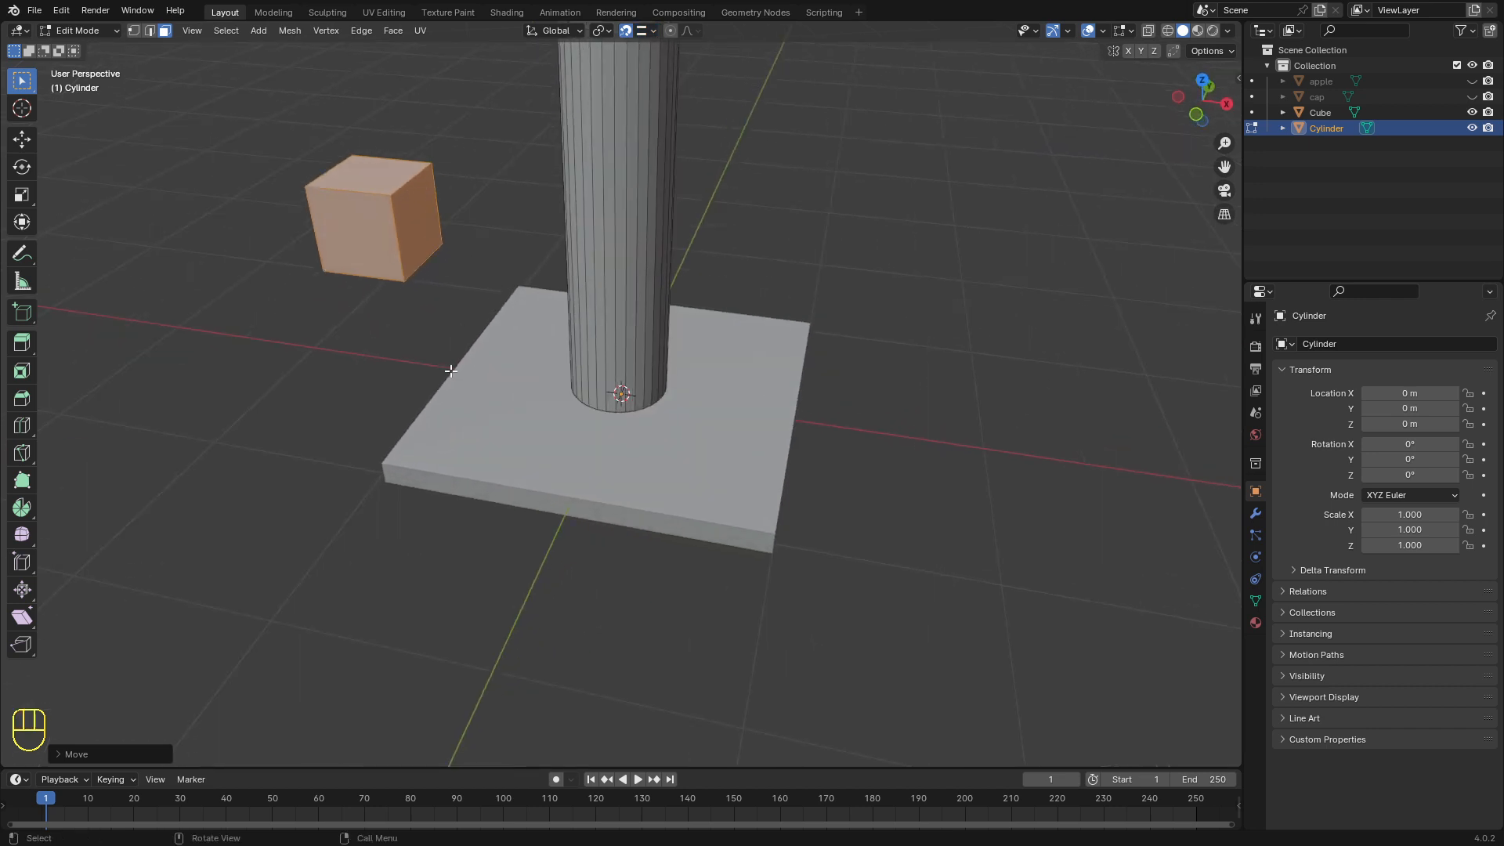
pyautogui.scroll(5, 470, 369)
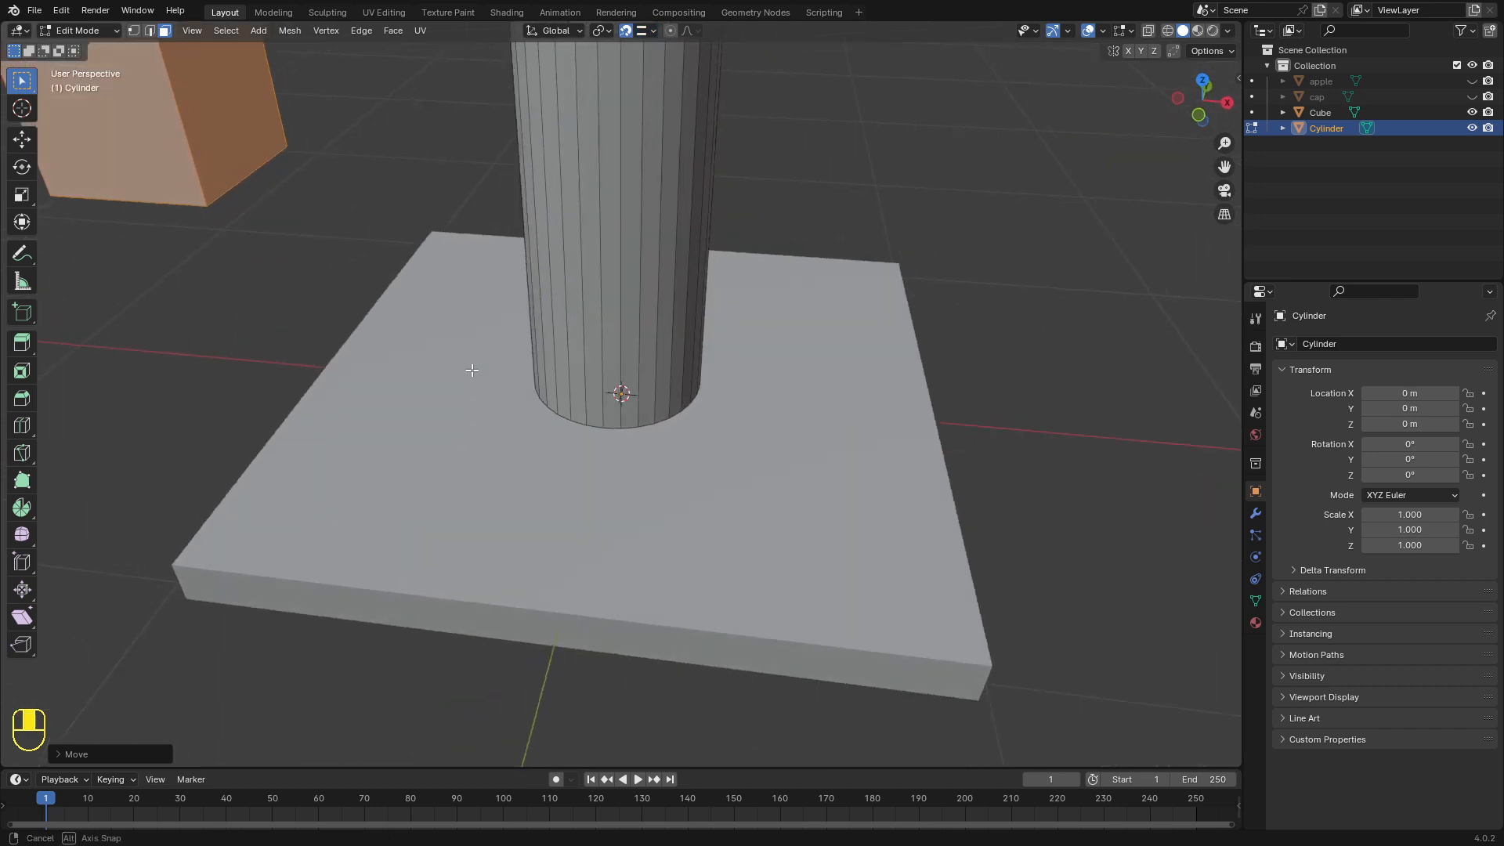
pyautogui.click(246, 173)
pyautogui.scroll(-2, 246, 181)
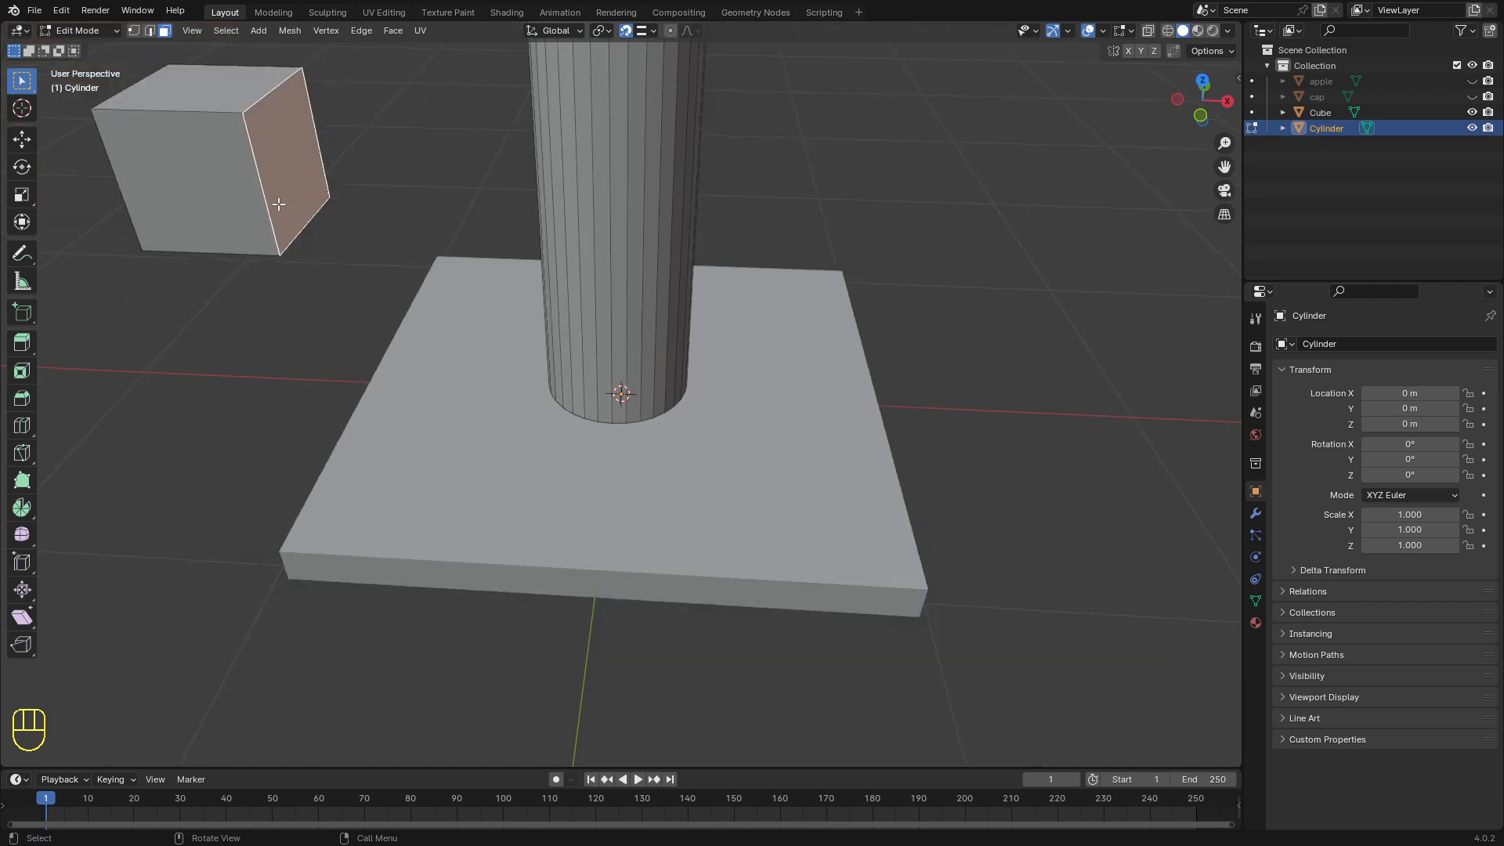
pyautogui.press('2')
pyautogui.click(302, 226)
pyautogui.moveTo(302, 227)
pyautogui.mouseDown(button='middle')
pyautogui.moveTo(322, 228)
pyautogui.moveTo(304, 225)
pyautogui.mouseUp(button='middle')
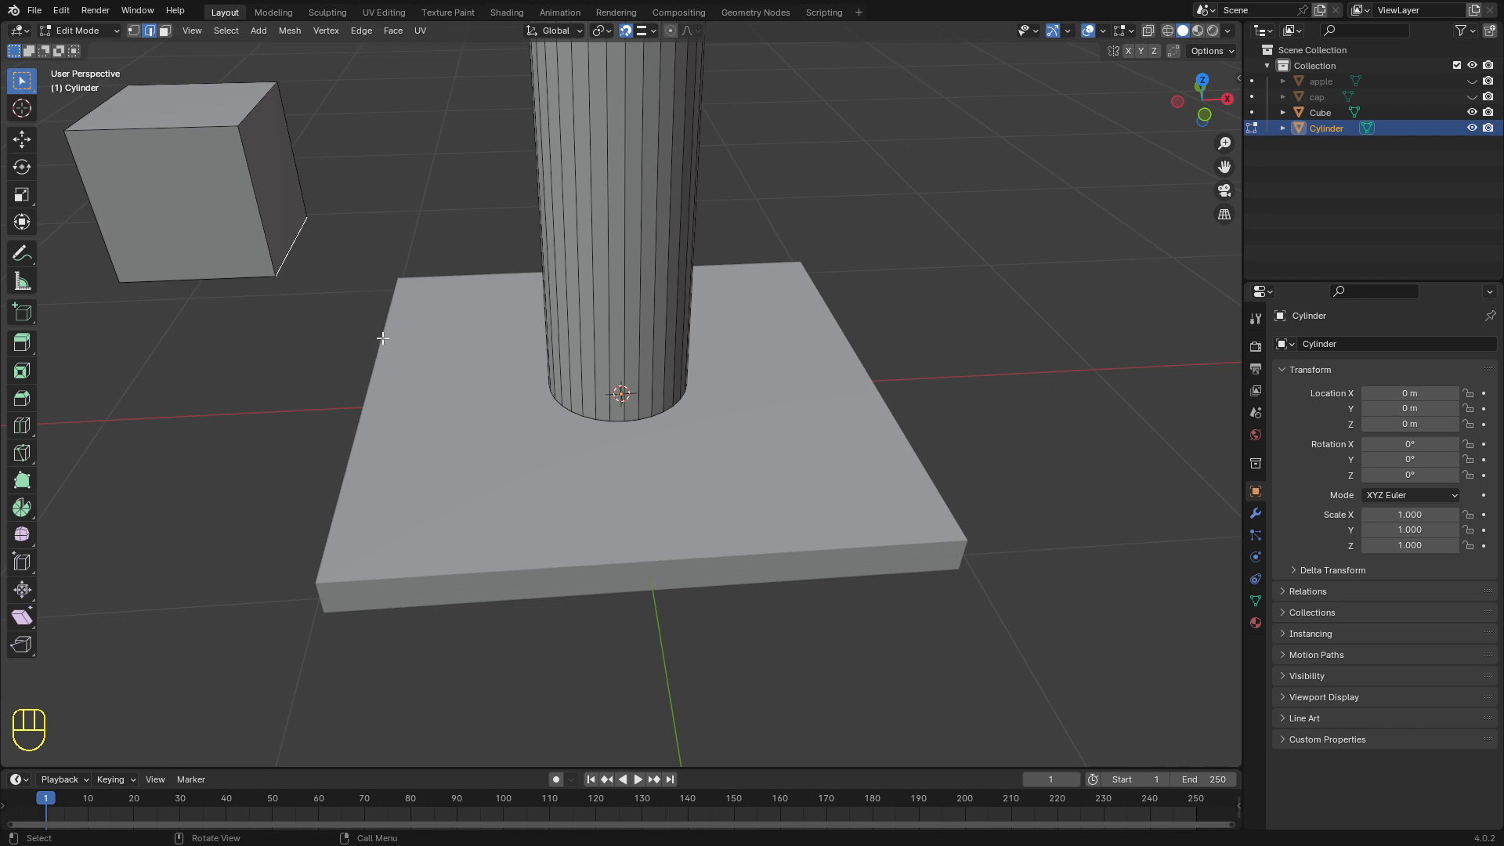
pyautogui.moveTo(383, 341); pyautogui.dragTo(347, 404, button='middle')
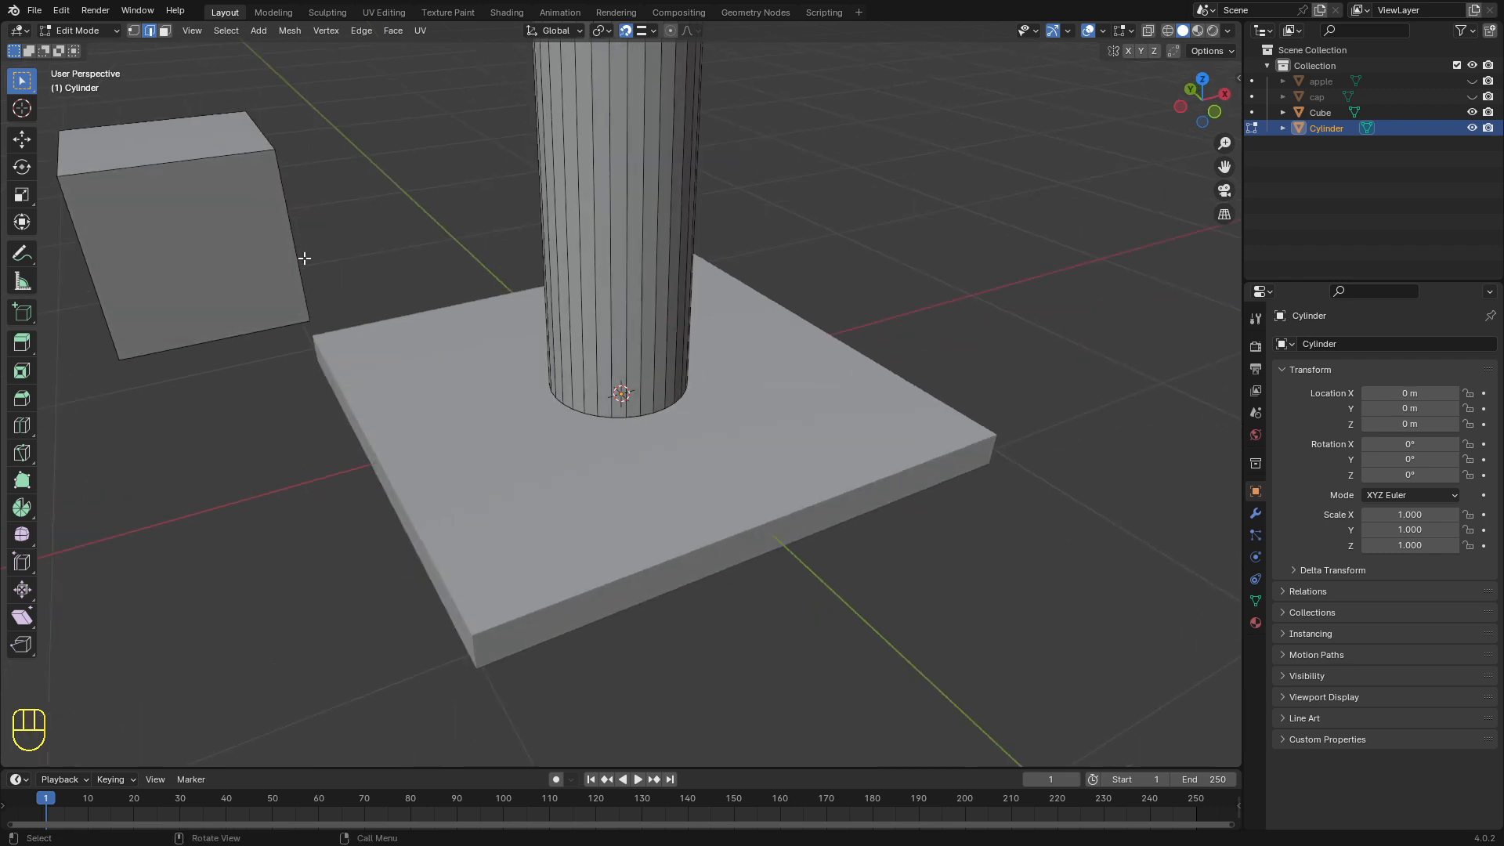
pyautogui.moveTo(309, 296); pyautogui.dragTo(303, 260, button='middle')
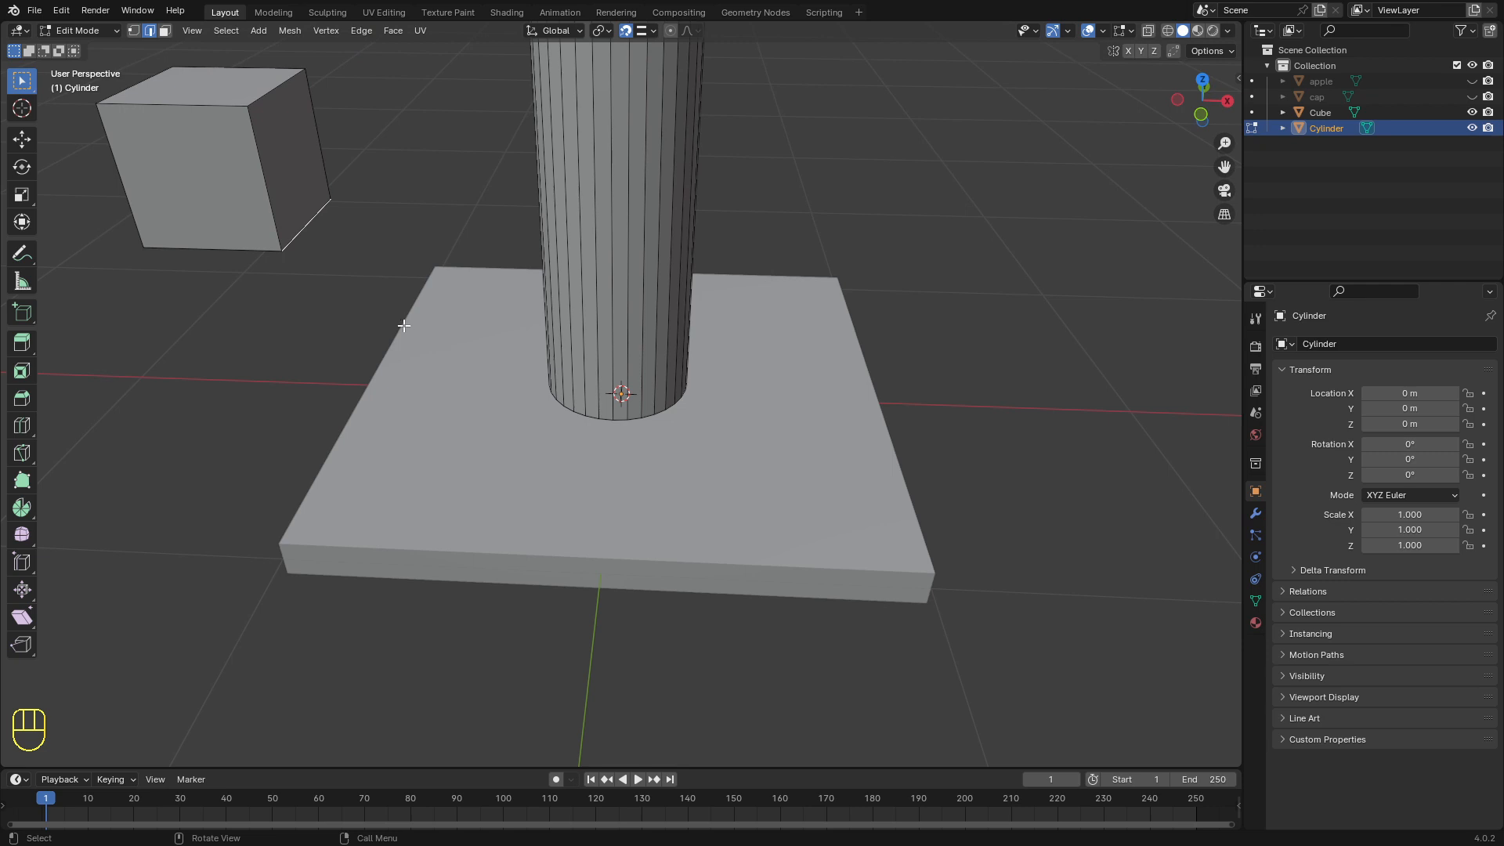
pyautogui.moveTo(403, 325); pyautogui.dragTo(329, 253, button='middle')
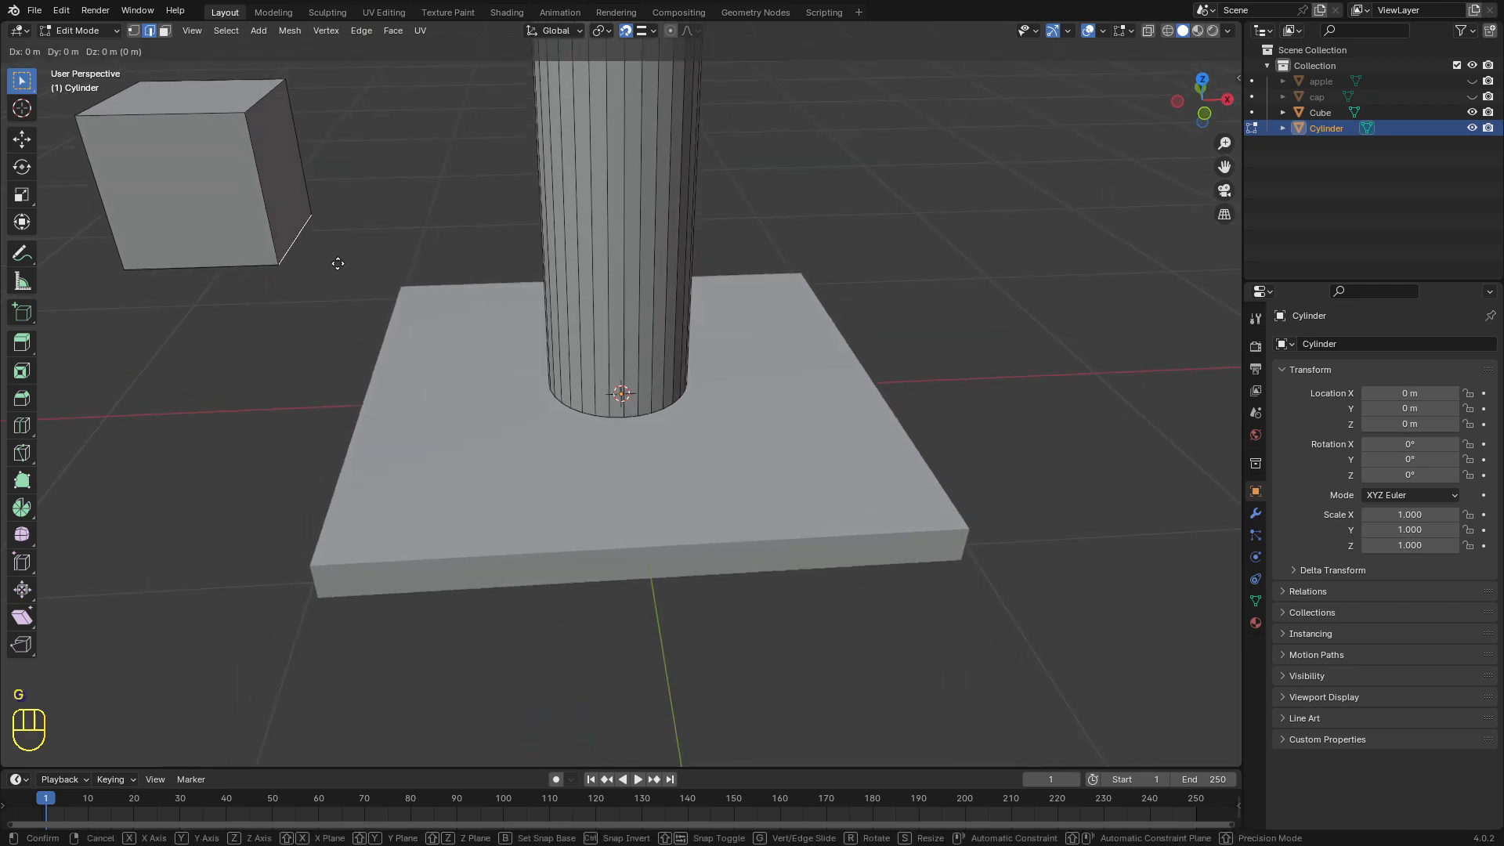
# Step: Try to move the cube's lower edge with edge snapping enabled
pyautogui.press('g')
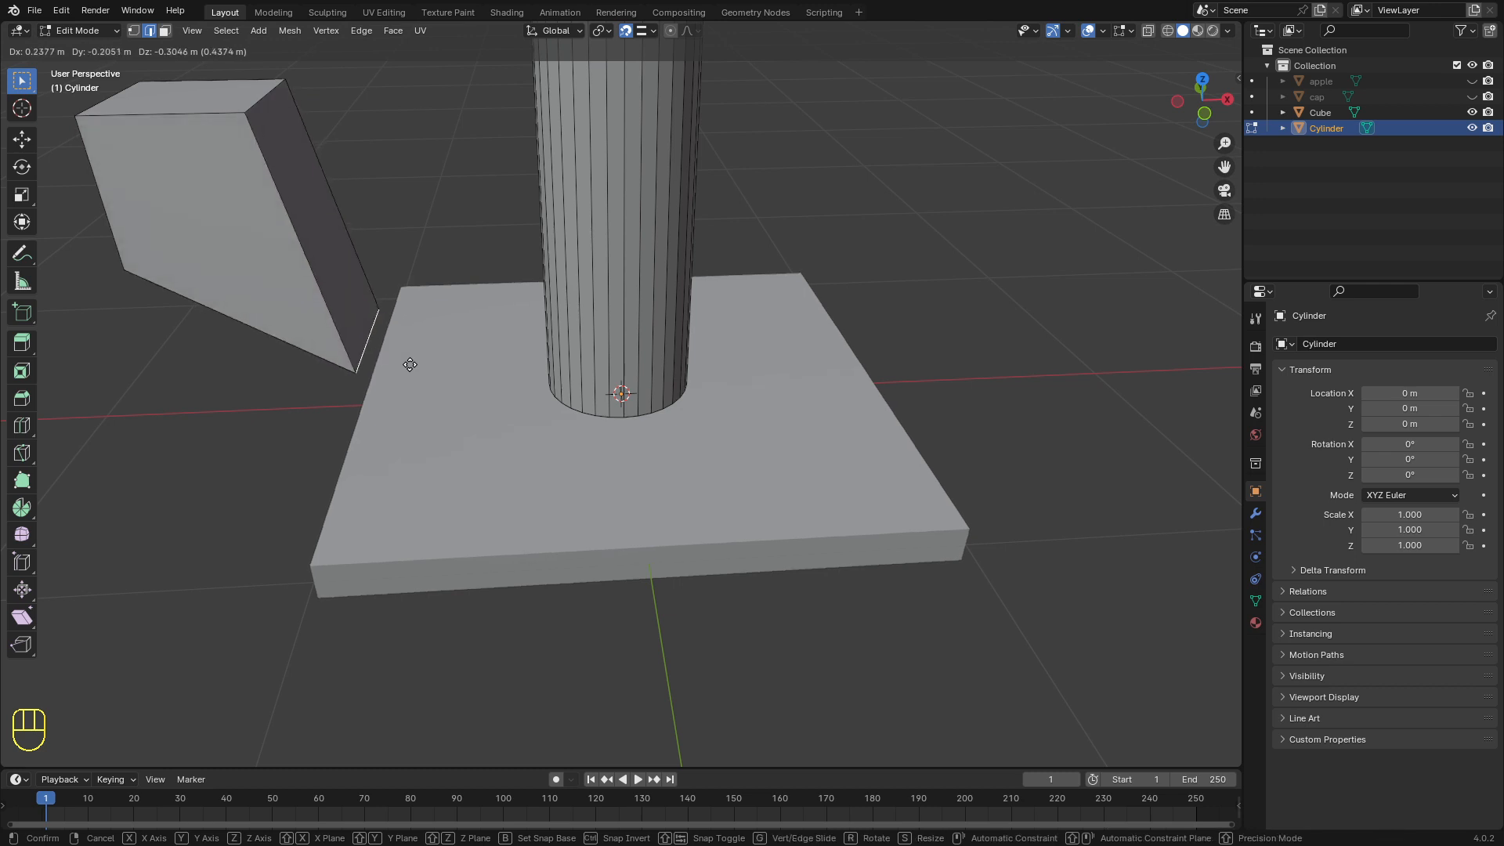
pyautogui.rightClick(328, 292)
pyautogui.scroll(-2, 291, 236)
pyautogui.moveTo(283, 227); pyautogui.dragTo(258, 222, button='middle')
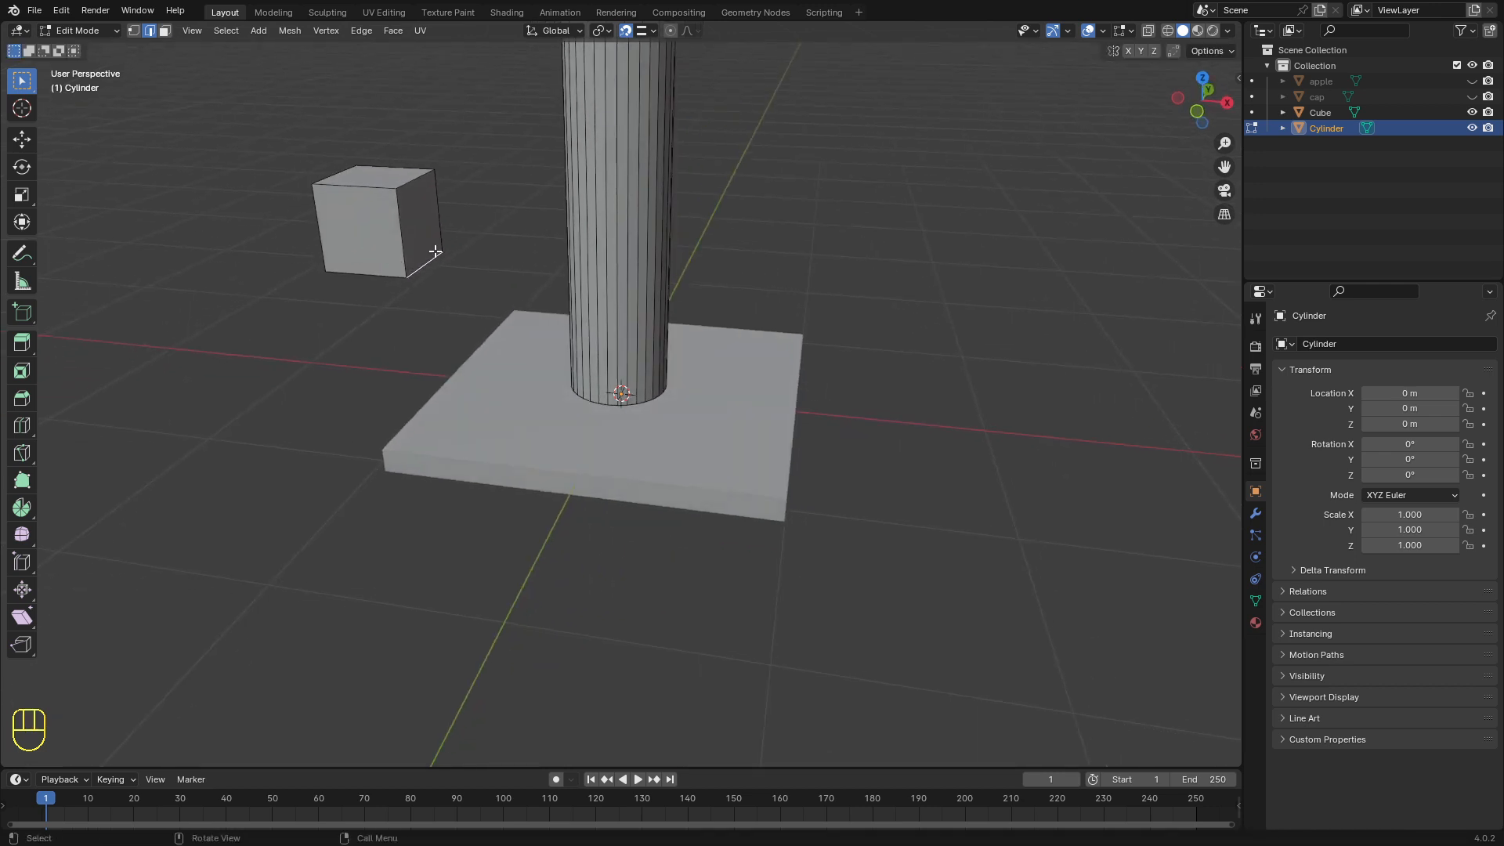
pyautogui.moveTo(477, 331)
pyautogui.mouseDown(button='middle')
pyautogui.moveTo(497, 325)
pyautogui.moveTo(491, 358)
pyautogui.mouseUp(button='middle')
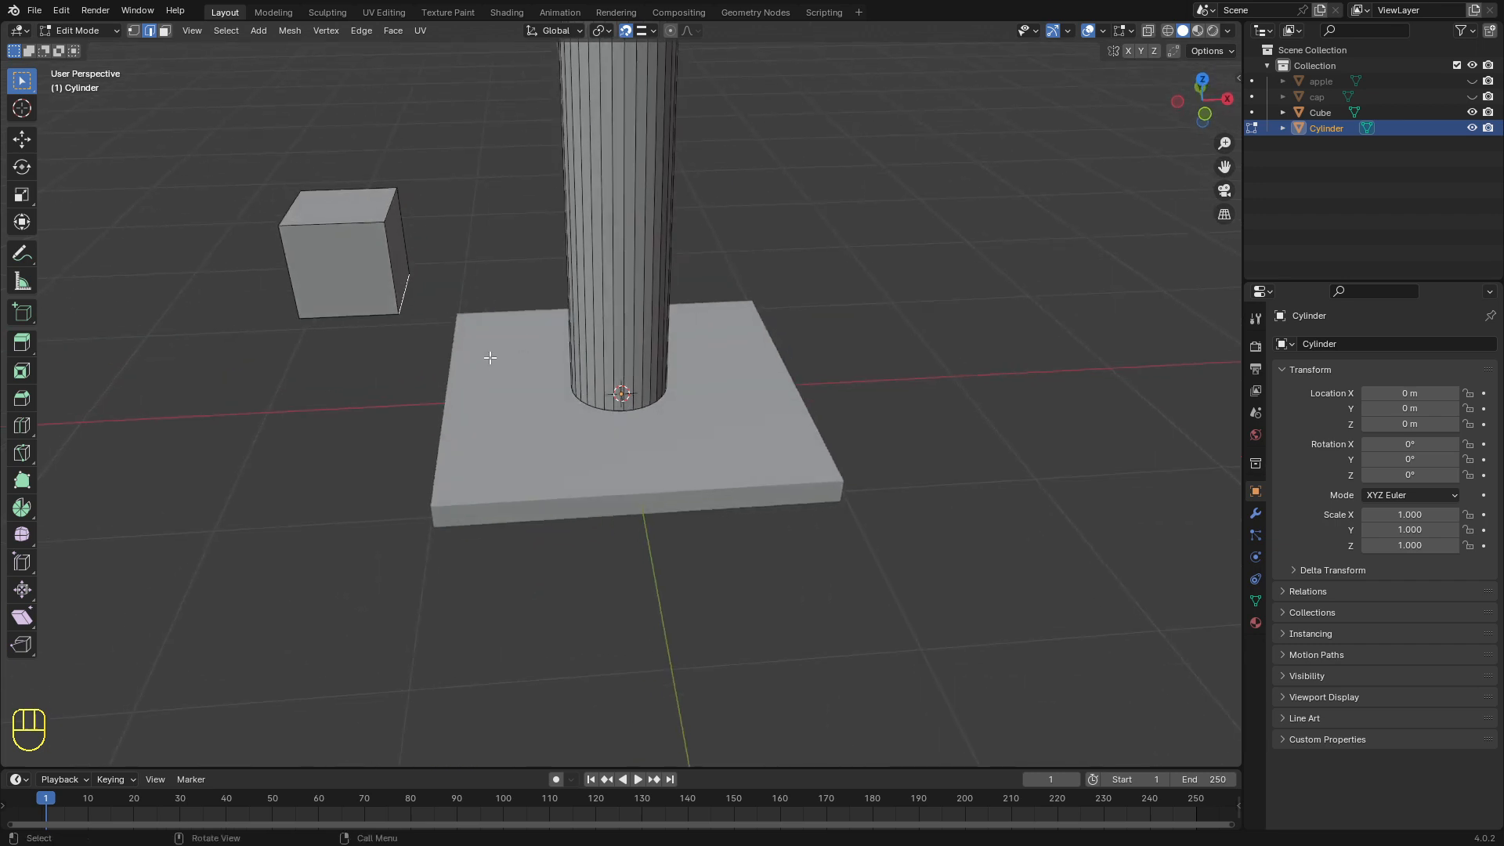
pyautogui.scroll(3, 477, 359)
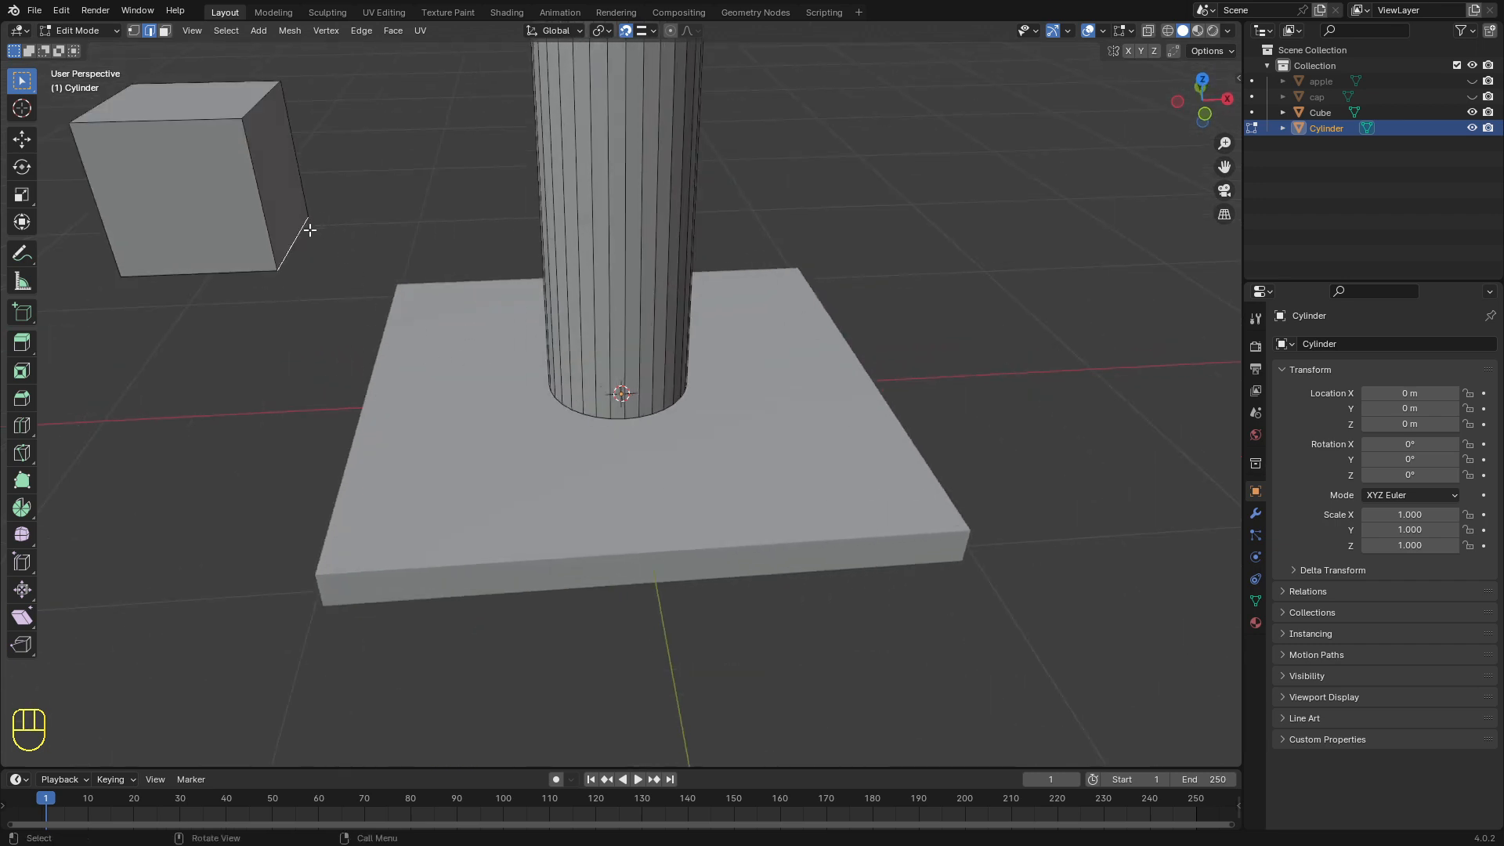
# Step: Select the cube's side face facing the cylinder and try to snap it onto the base plate's edge
pyautogui.press('3')
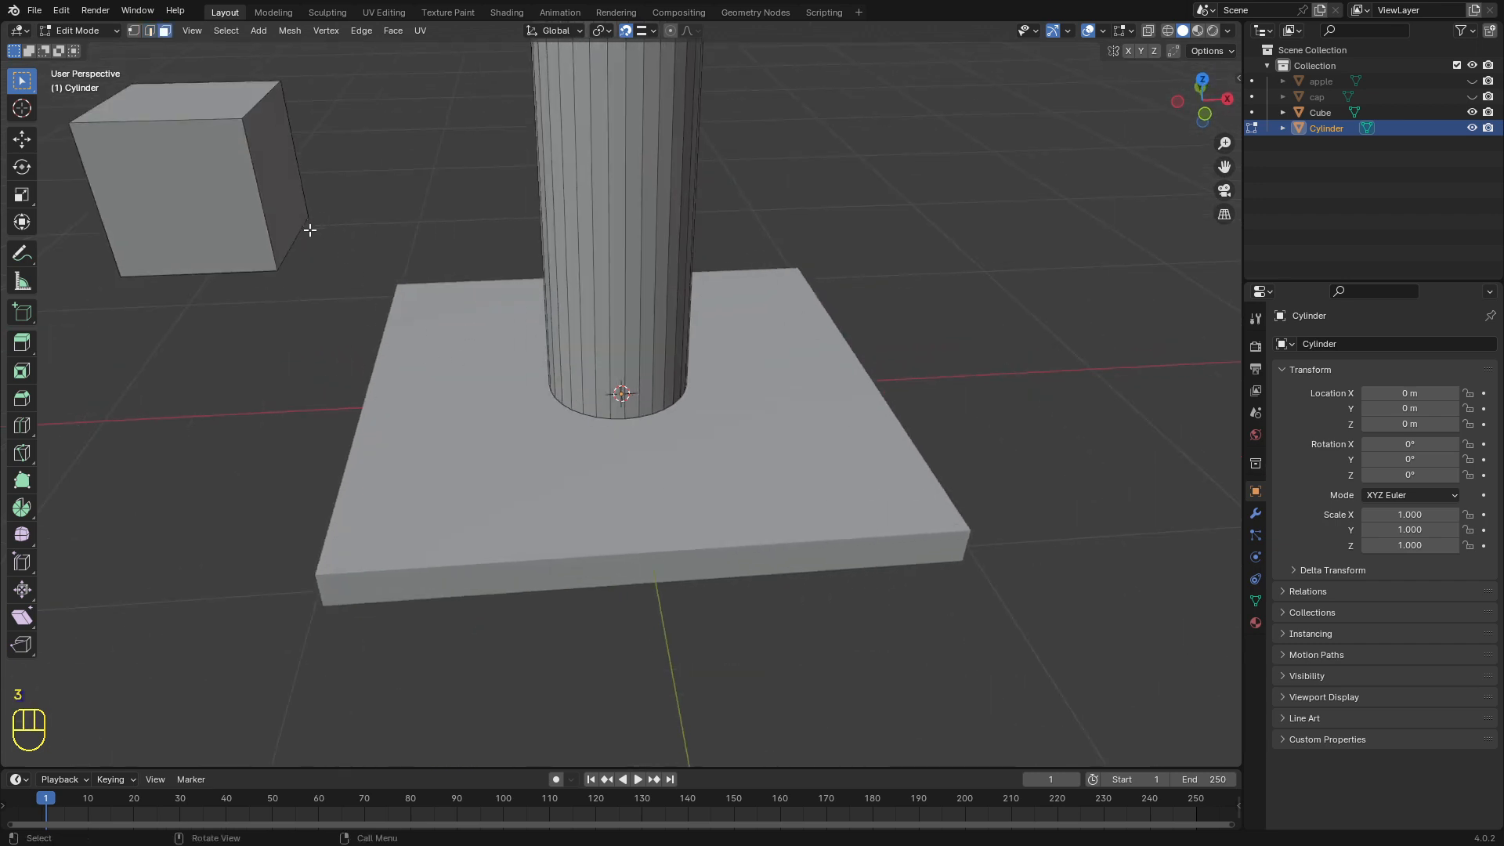
pyautogui.click(276, 177)
pyautogui.moveTo(275, 177); pyautogui.dragTo(287, 239, button='middle')
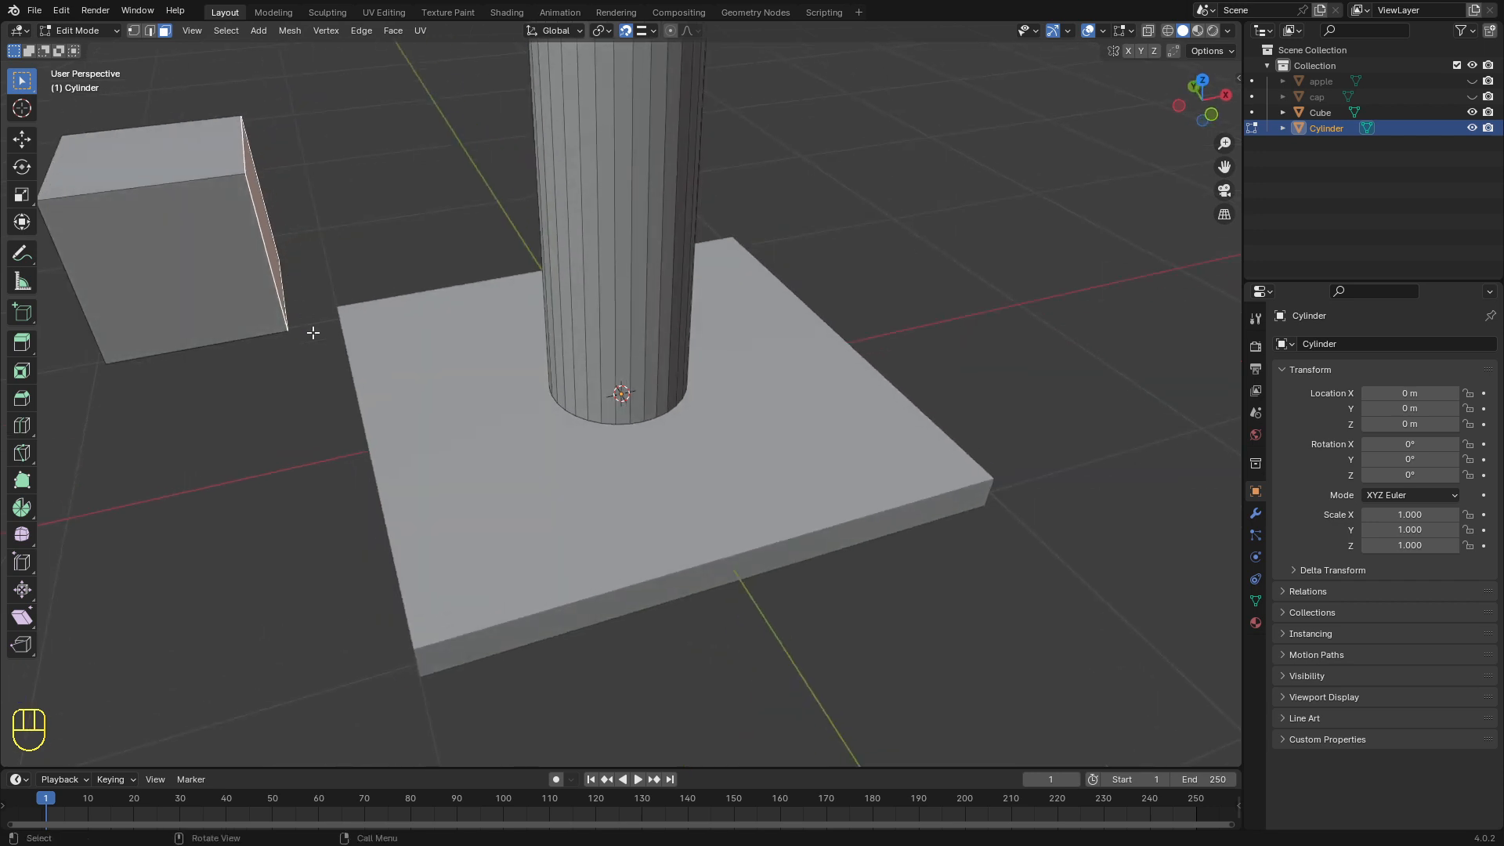
pyautogui.press('g')
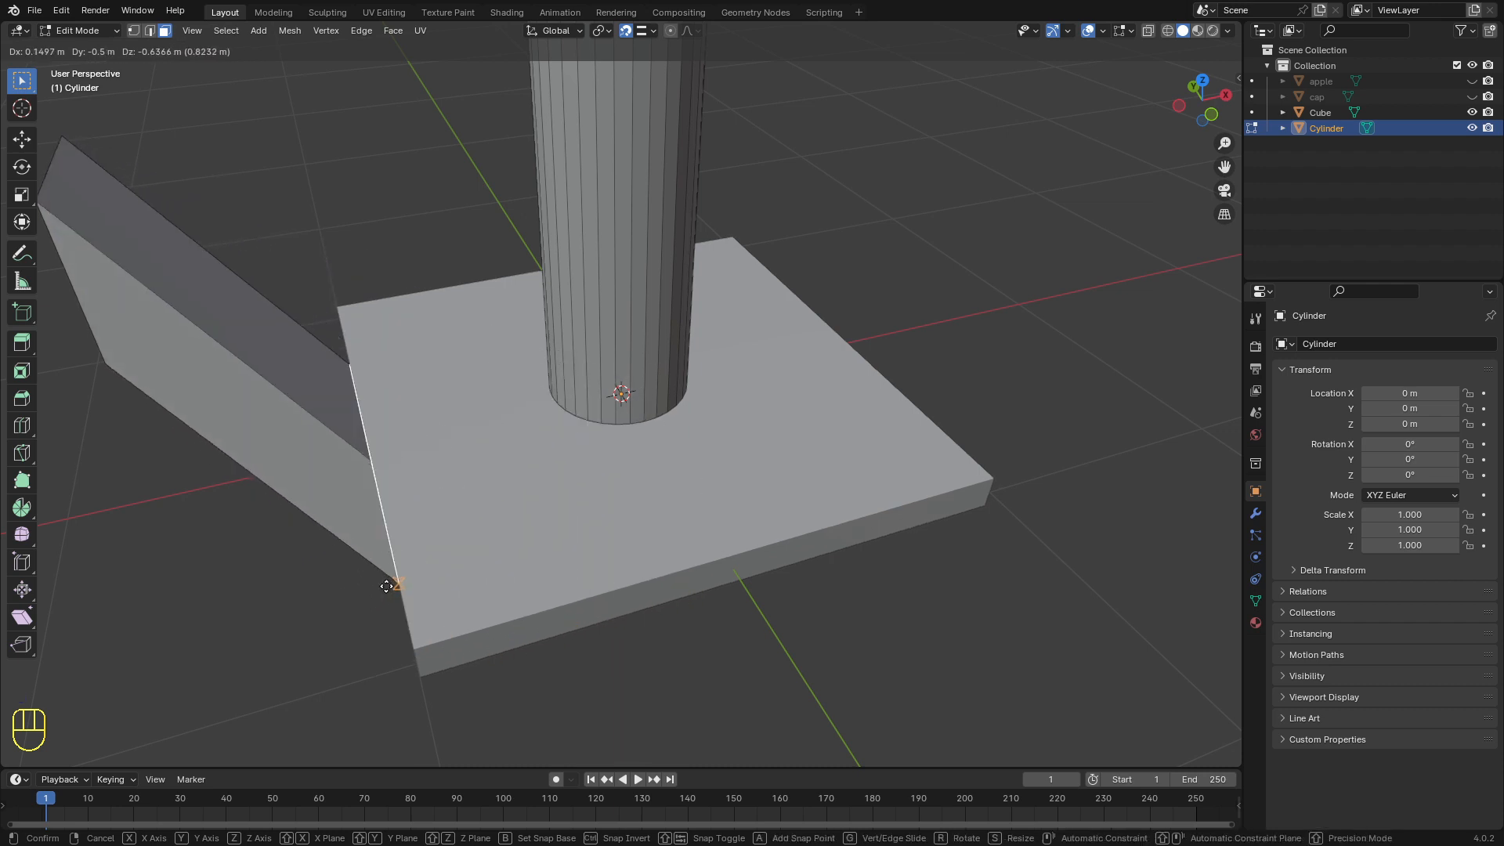
pyautogui.rightClick(392, 552)
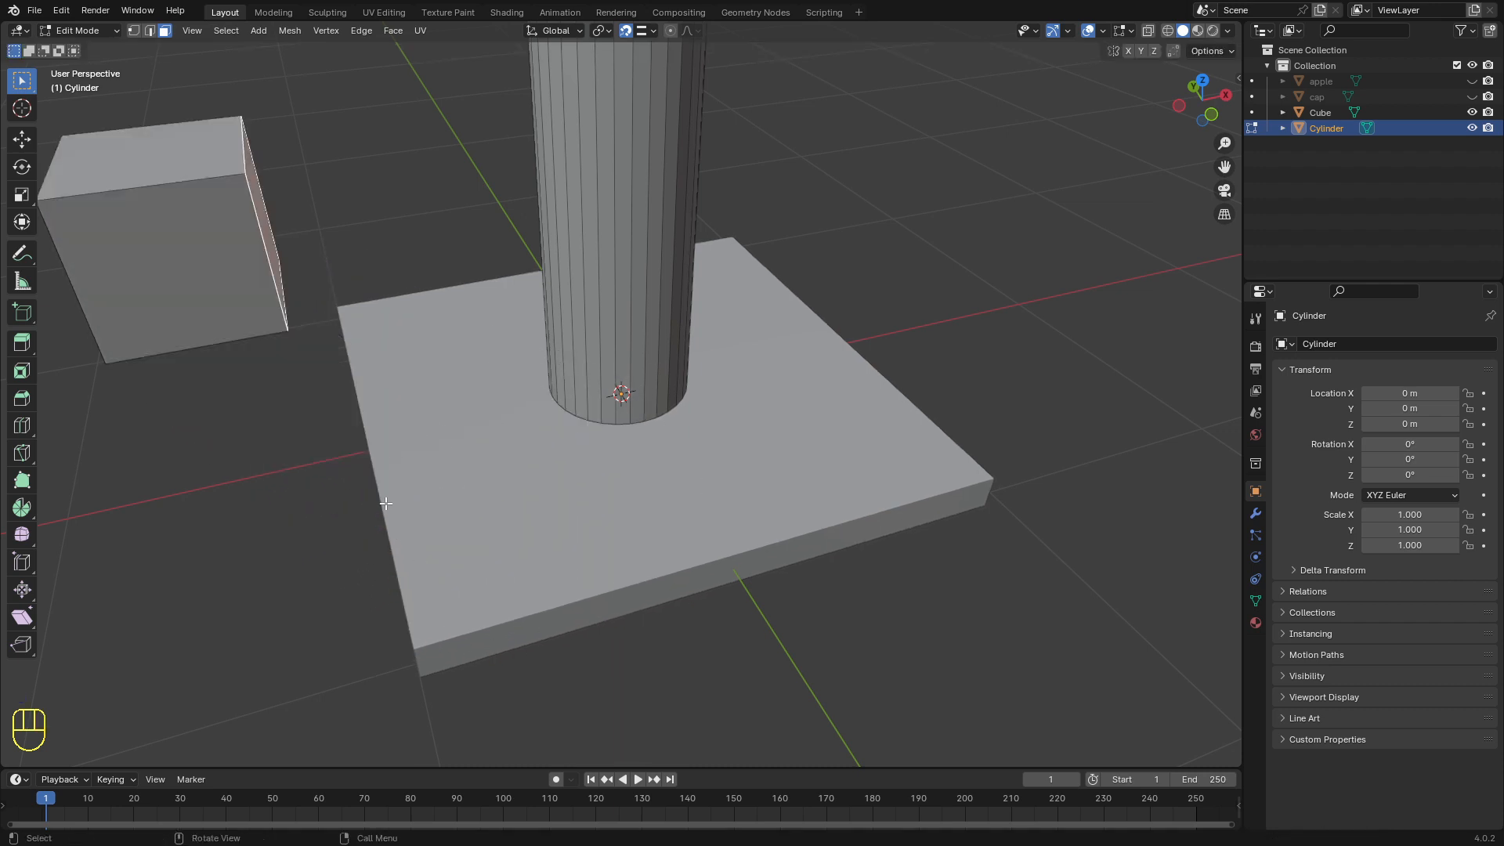
pyautogui.moveTo(386, 502); pyautogui.dragTo(348, 452, button='middle')
pyautogui.scroll(-4, 349, 452)
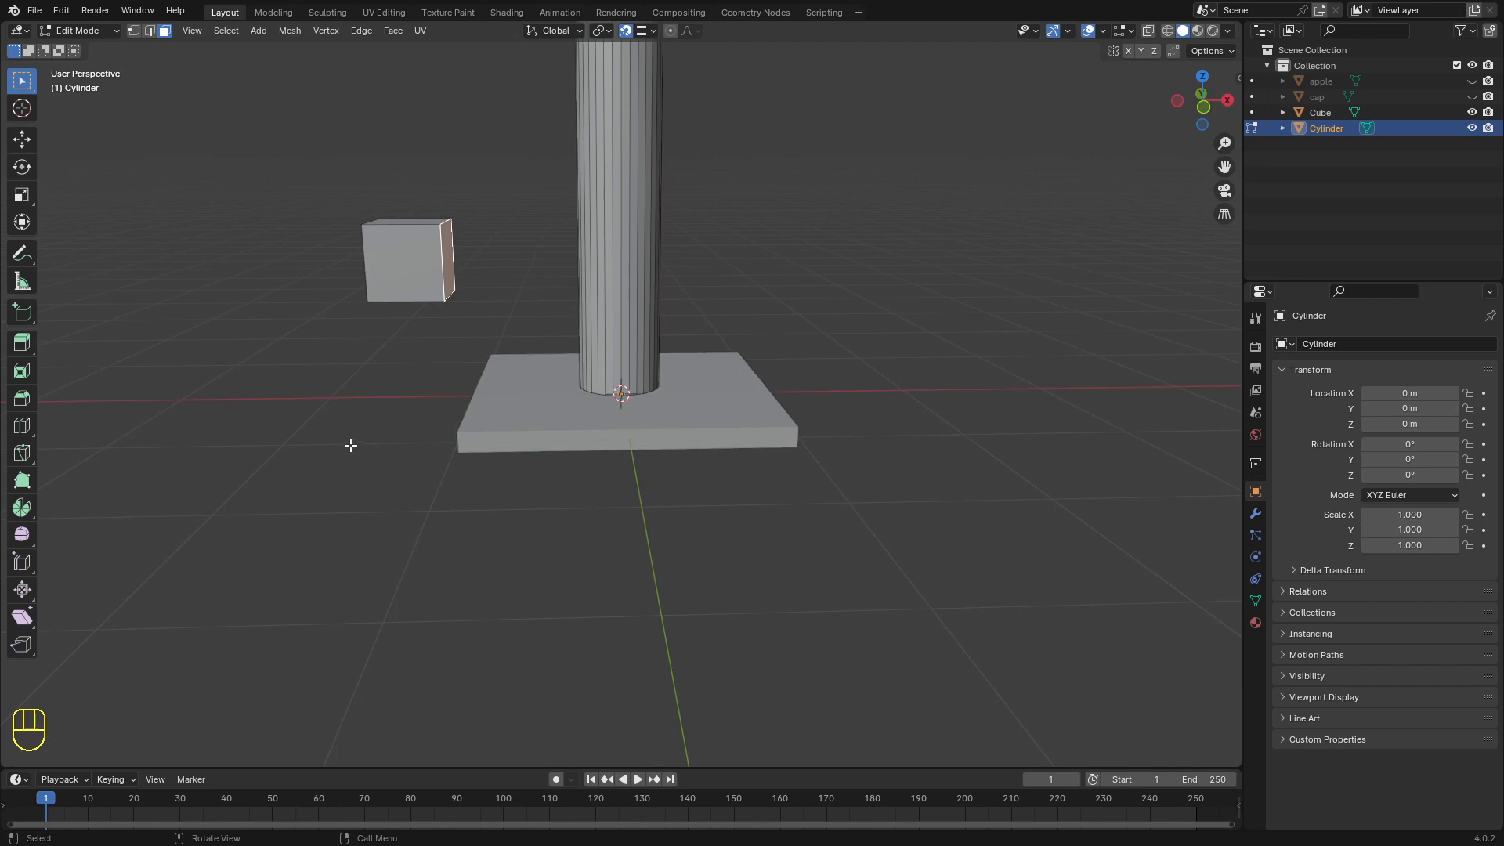
# Step: Set the snap target to Vertex and move the selected cube face until it snaps to the base plate's nearest corner
pyautogui.click(653, 31)
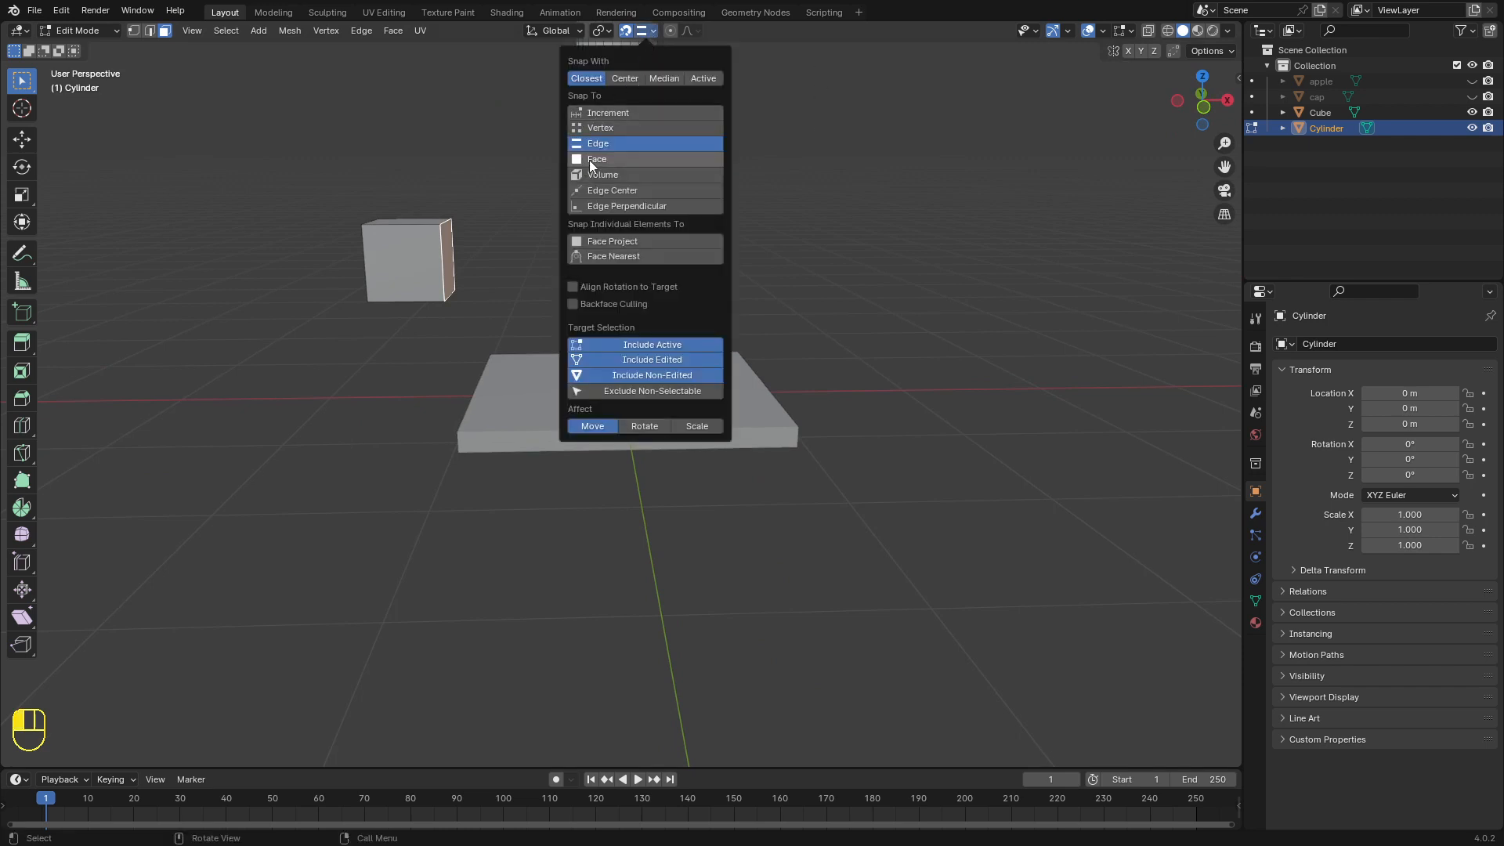
pyautogui.click(600, 128)
pyautogui.scroll(3, 509, 227)
pyautogui.moveTo(507, 227); pyautogui.dragTo(425, 300, button='middle')
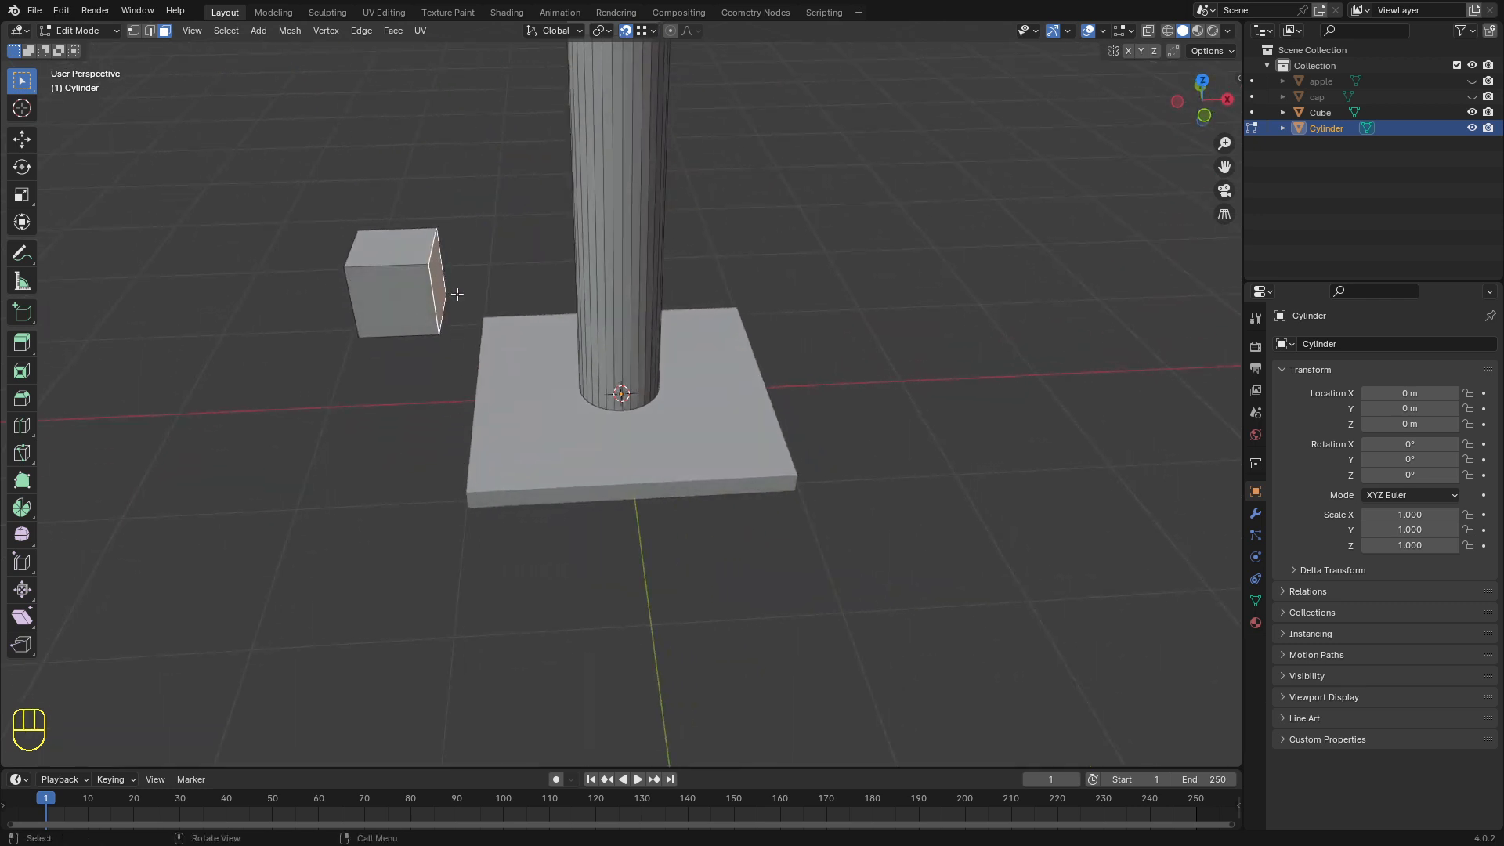
pyautogui.press('g')
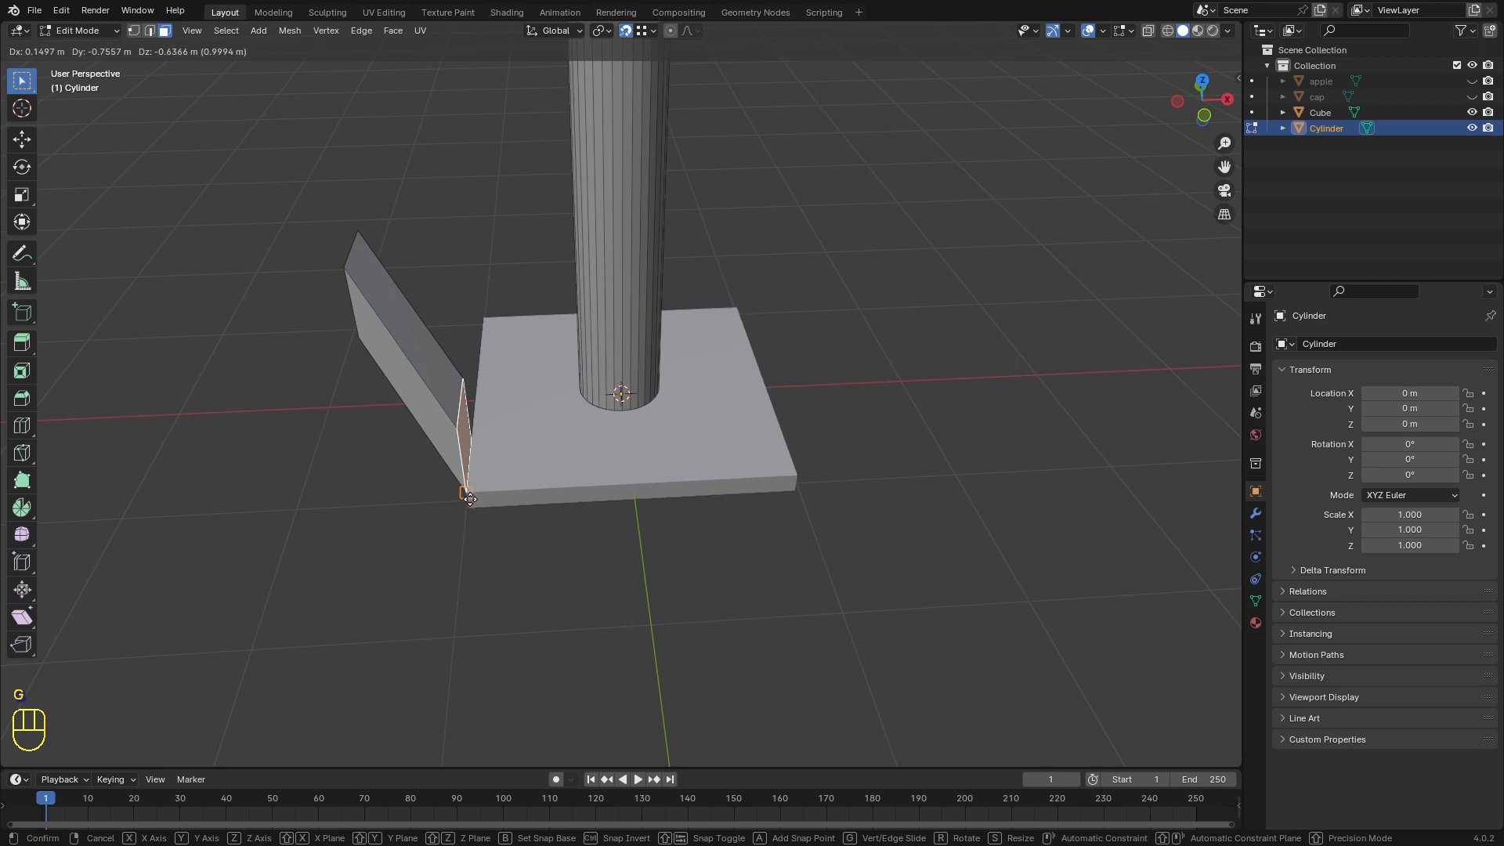
pyautogui.click(468, 497)
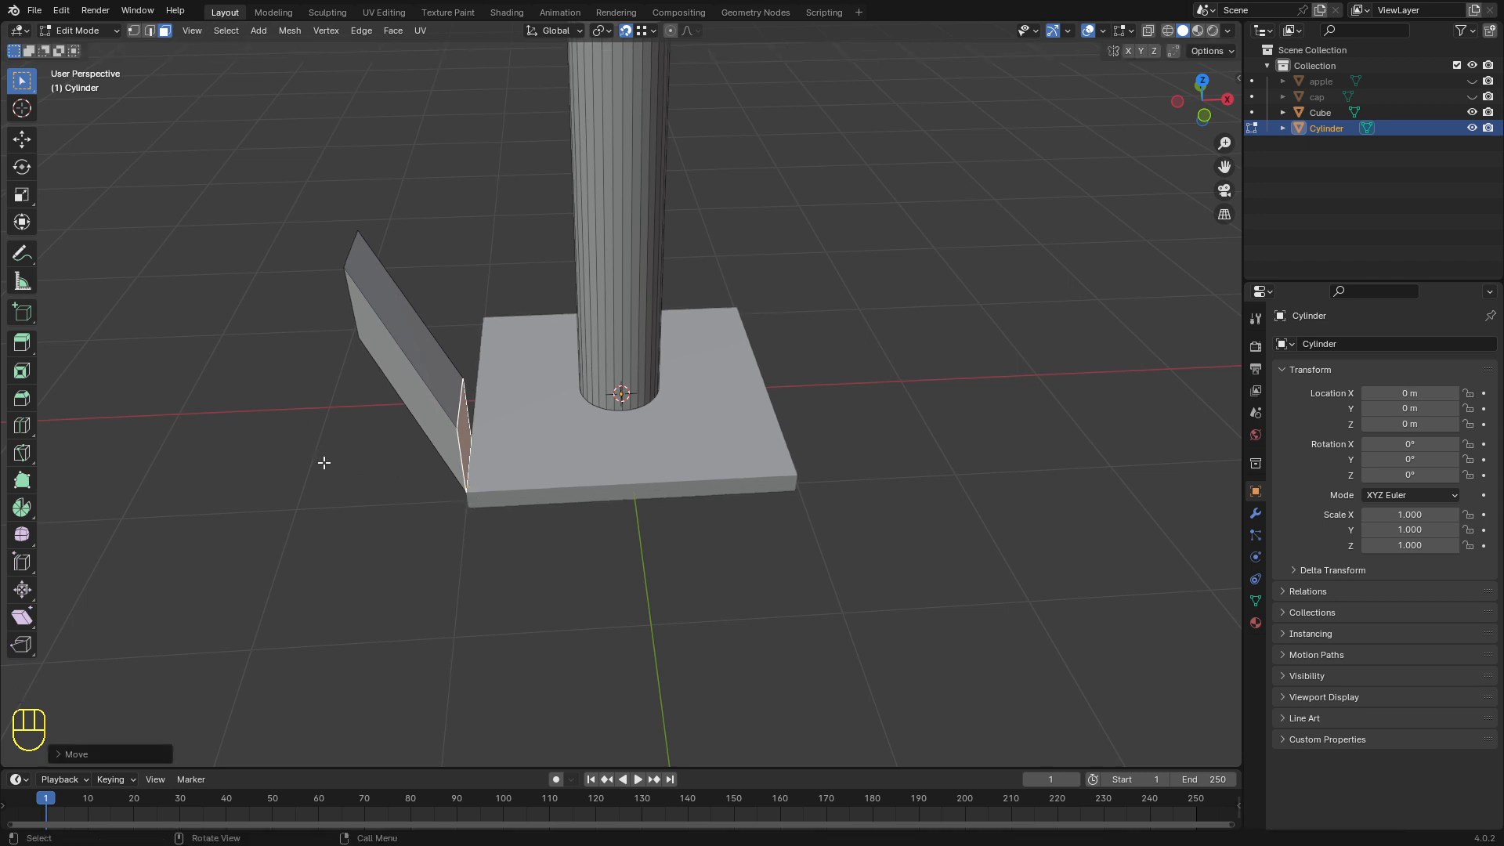
# Step: Examine from several angles how the moved cube face meets the base plate's corner
pyautogui.moveTo(324, 463); pyautogui.dragTo(432, 571, button='middle')
pyautogui.scroll(3, 410, 422)
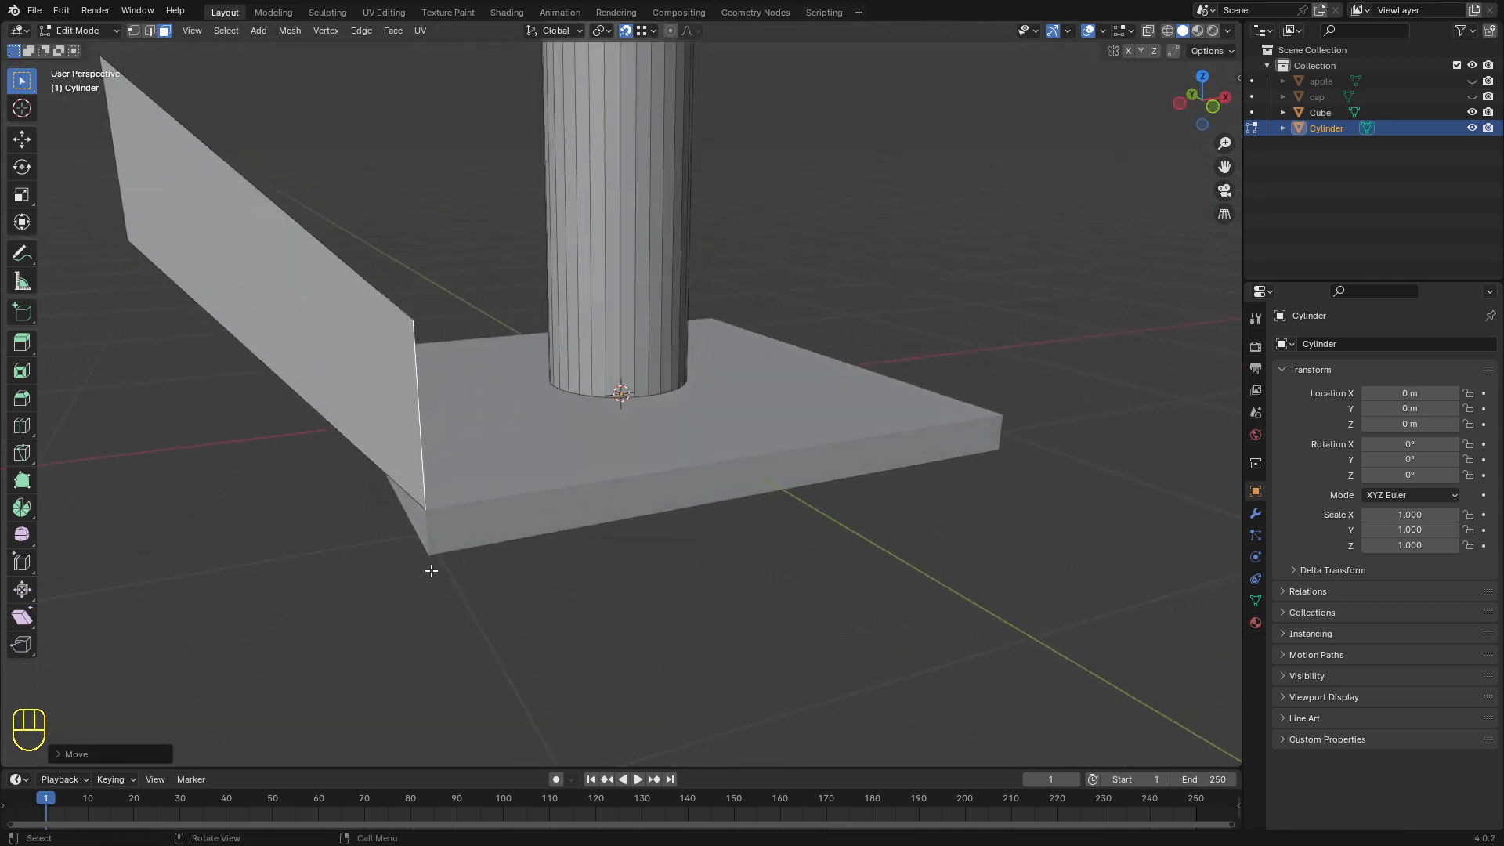
pyautogui.scroll(1, 430, 570)
pyautogui.moveTo(324, 573); pyautogui.dragTo(280, 625, button='middle')
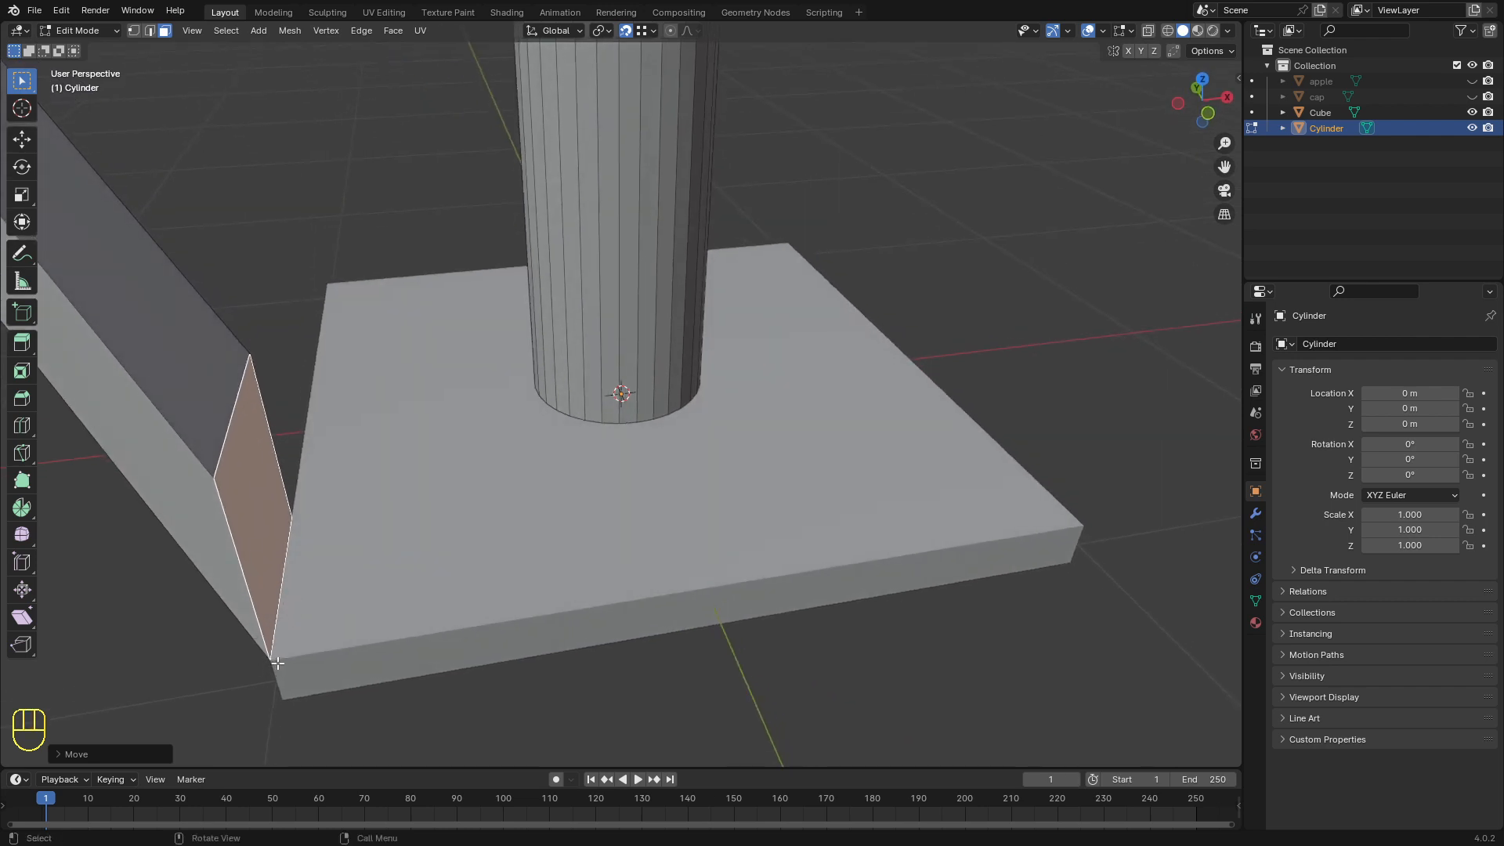
pyautogui.scroll(-3, 269, 630)
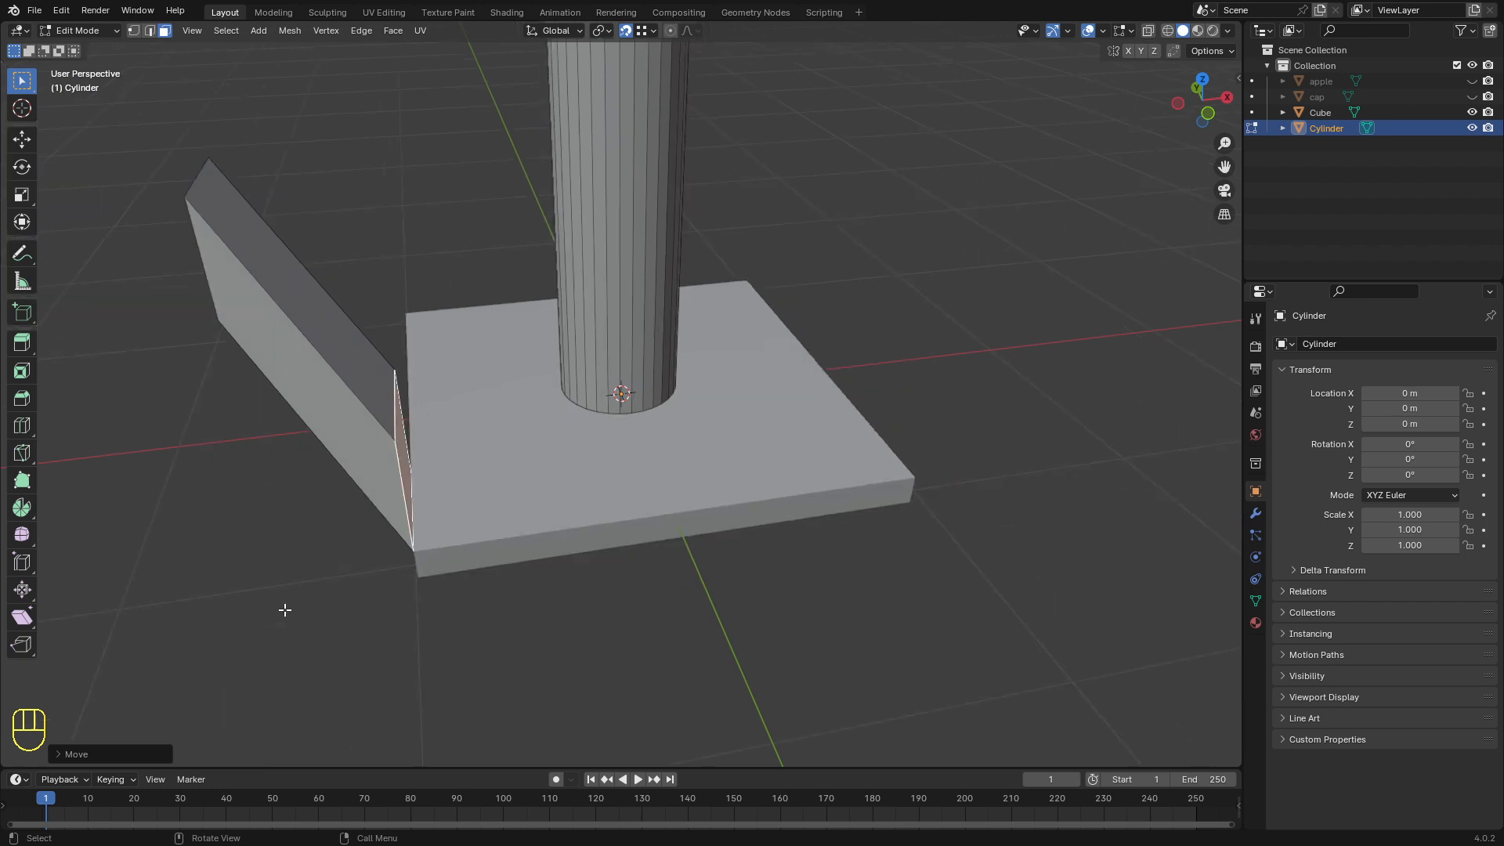
pyautogui.moveTo(285, 608); pyautogui.dragTo(287, 575, button='middle')
pyautogui.scroll(-1, 310, 584)
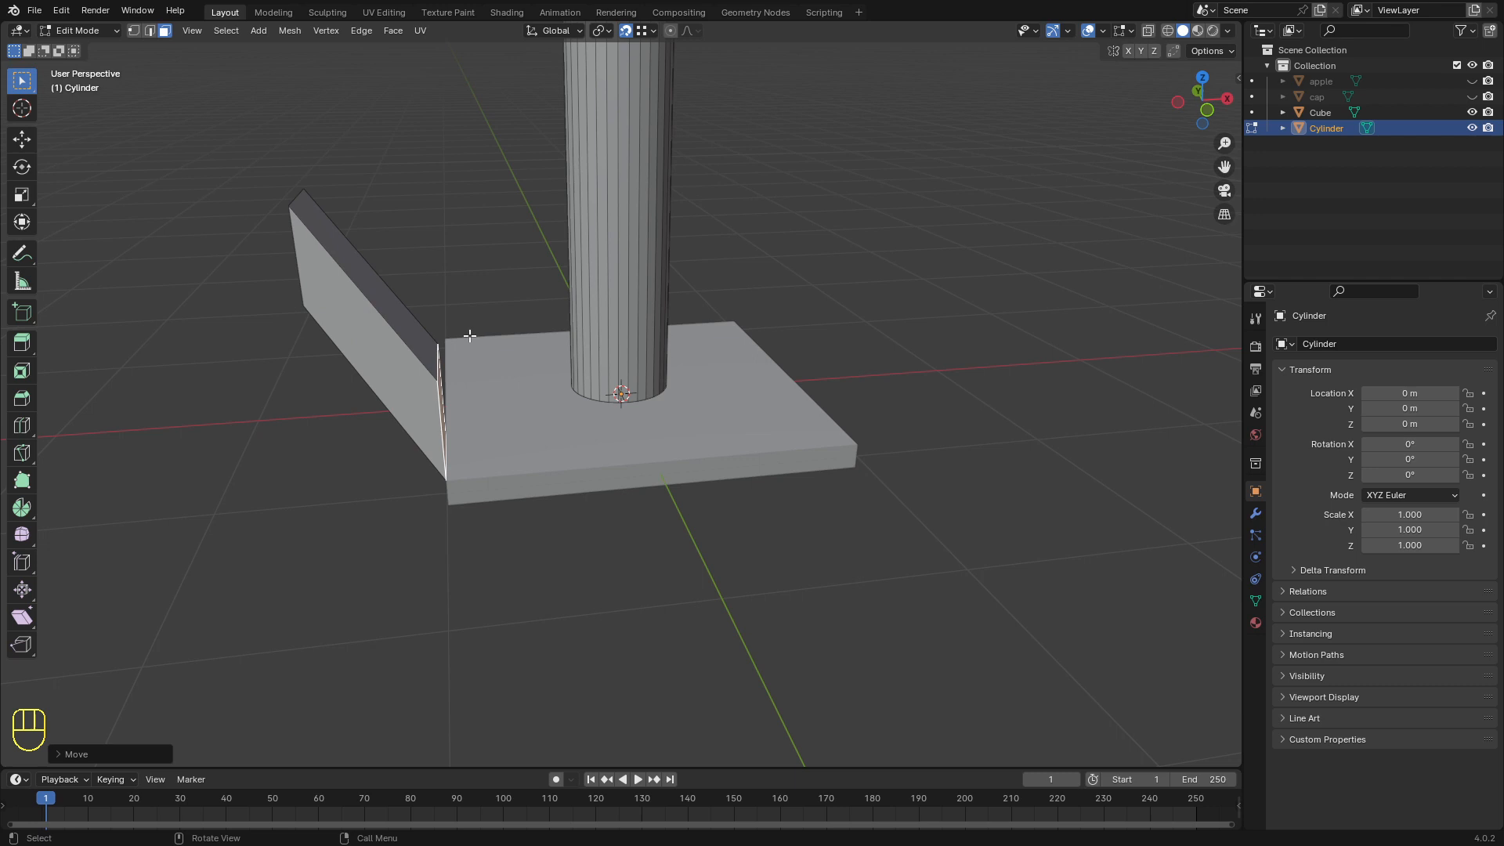
pyautogui.moveTo(470, 335); pyautogui.dragTo(427, 331, button='middle')
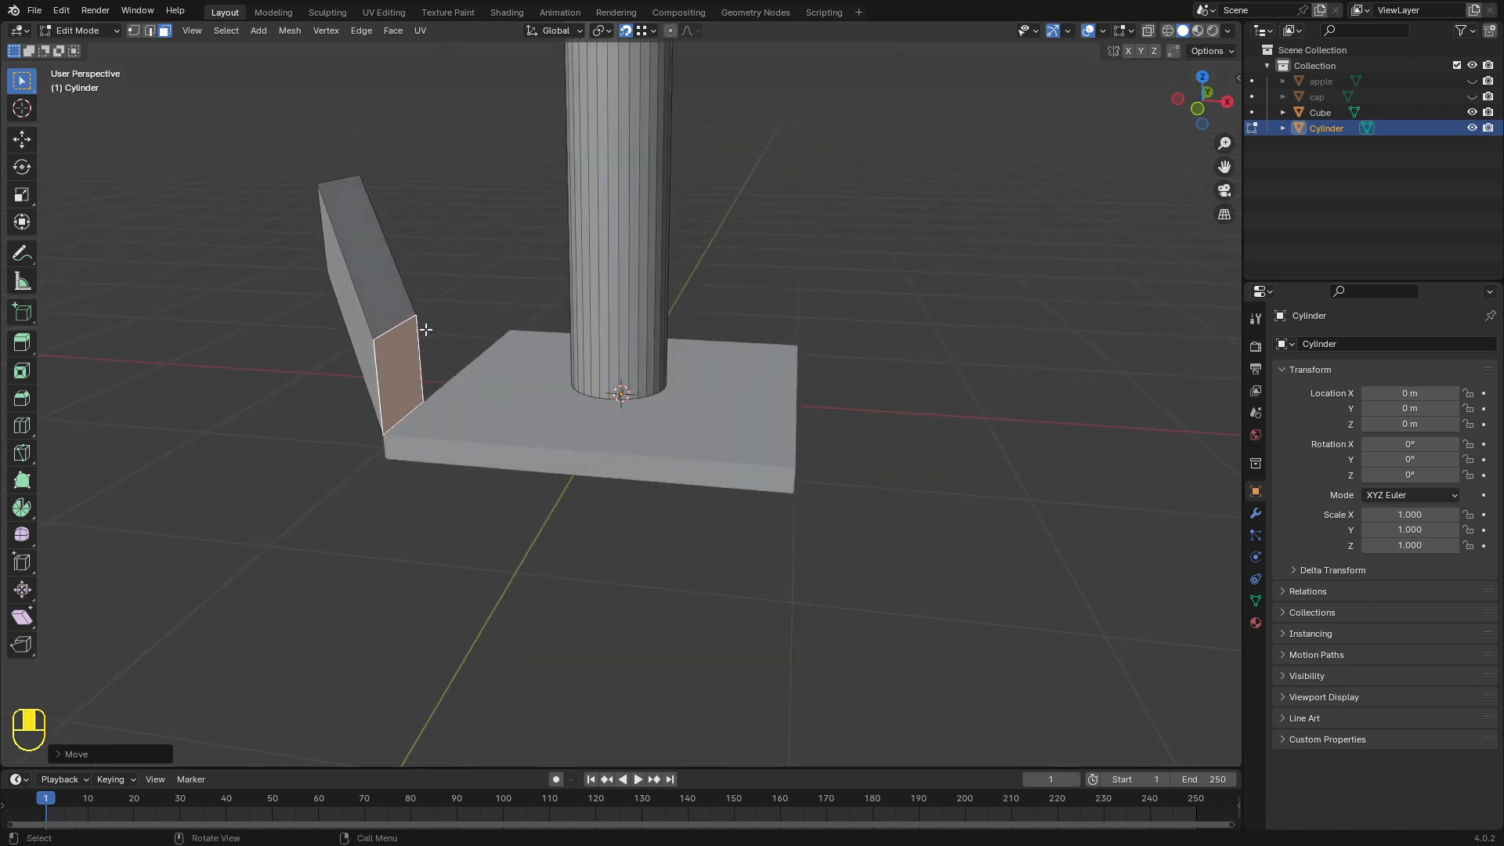
# Step: Undo the cube face move and its selection, and turn snapping off
pyautogui.hotkey('ctrl', 'z')
pyautogui.hotkey('ctrl', 'z')
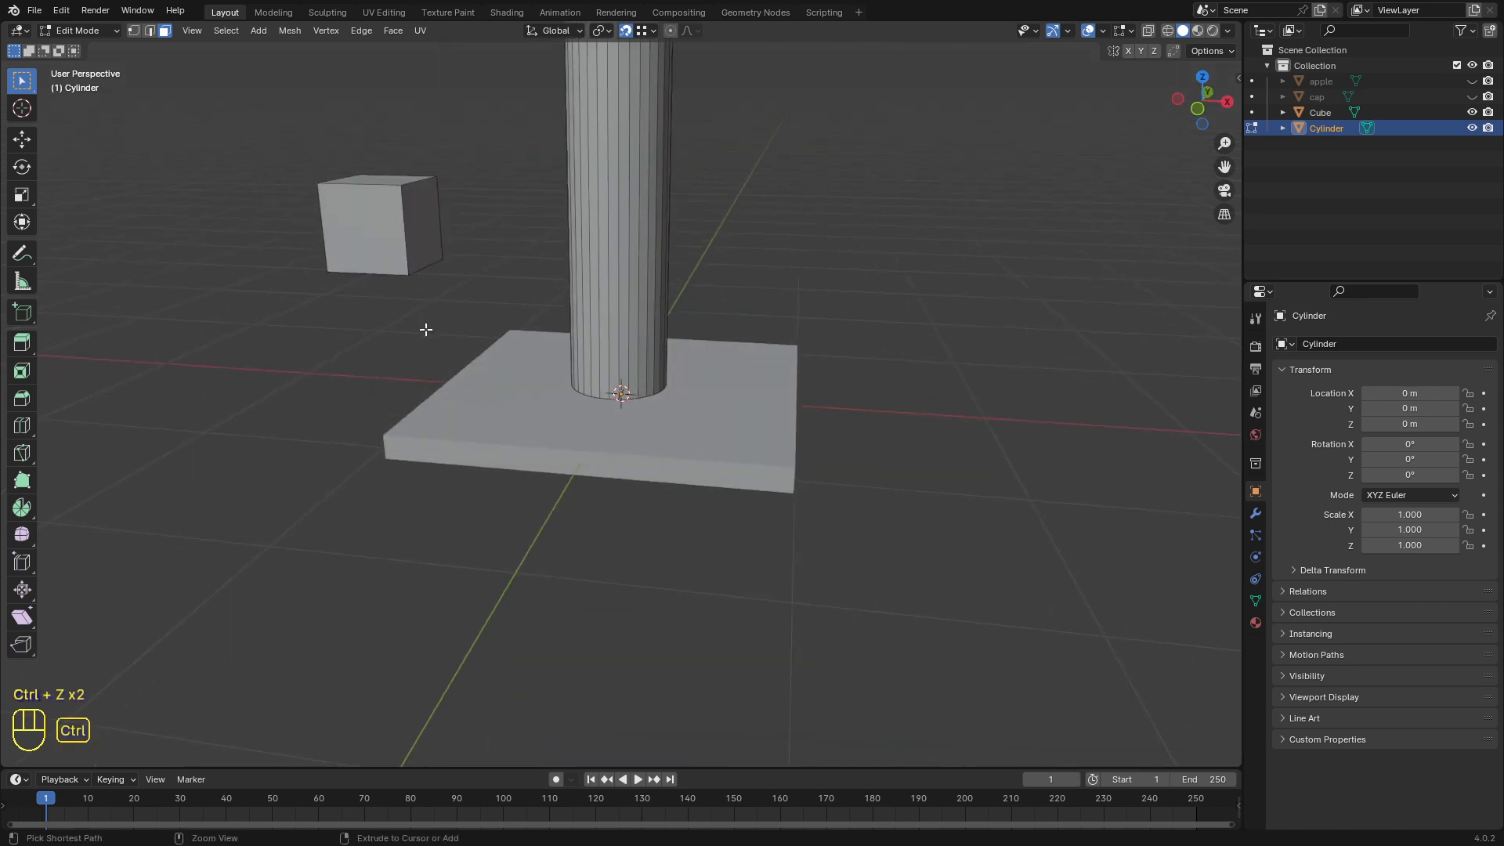
pyautogui.moveTo(425, 330); pyautogui.dragTo(650, 70, button='middle')
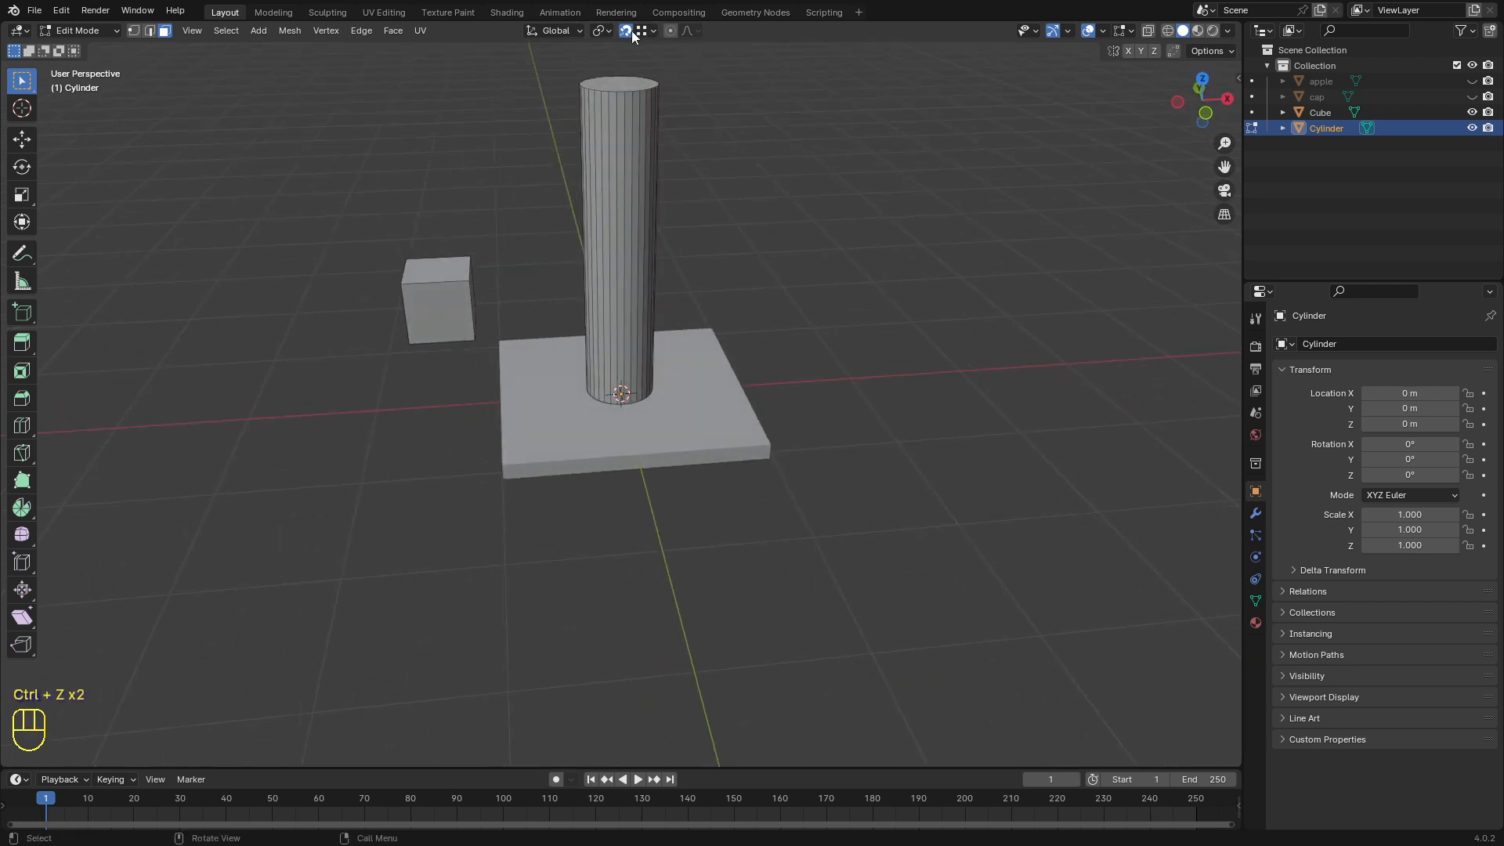
pyautogui.moveTo(487, 150); pyautogui.dragTo(648, 9, button='middle')
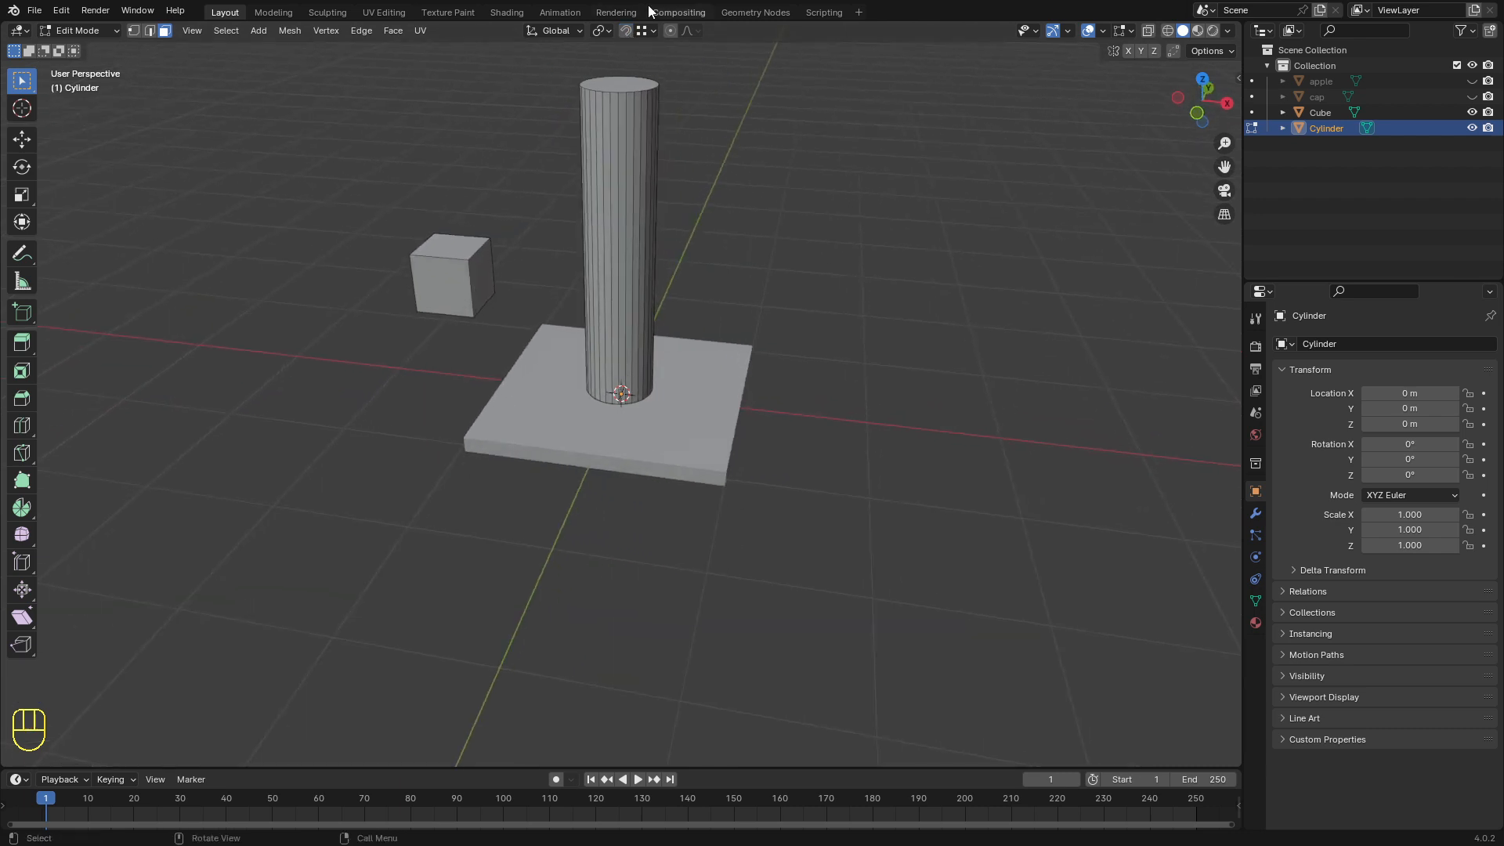
pyautogui.click(651, 31)
pyautogui.moveTo(421, 296); pyautogui.dragTo(596, 144, button='middle')
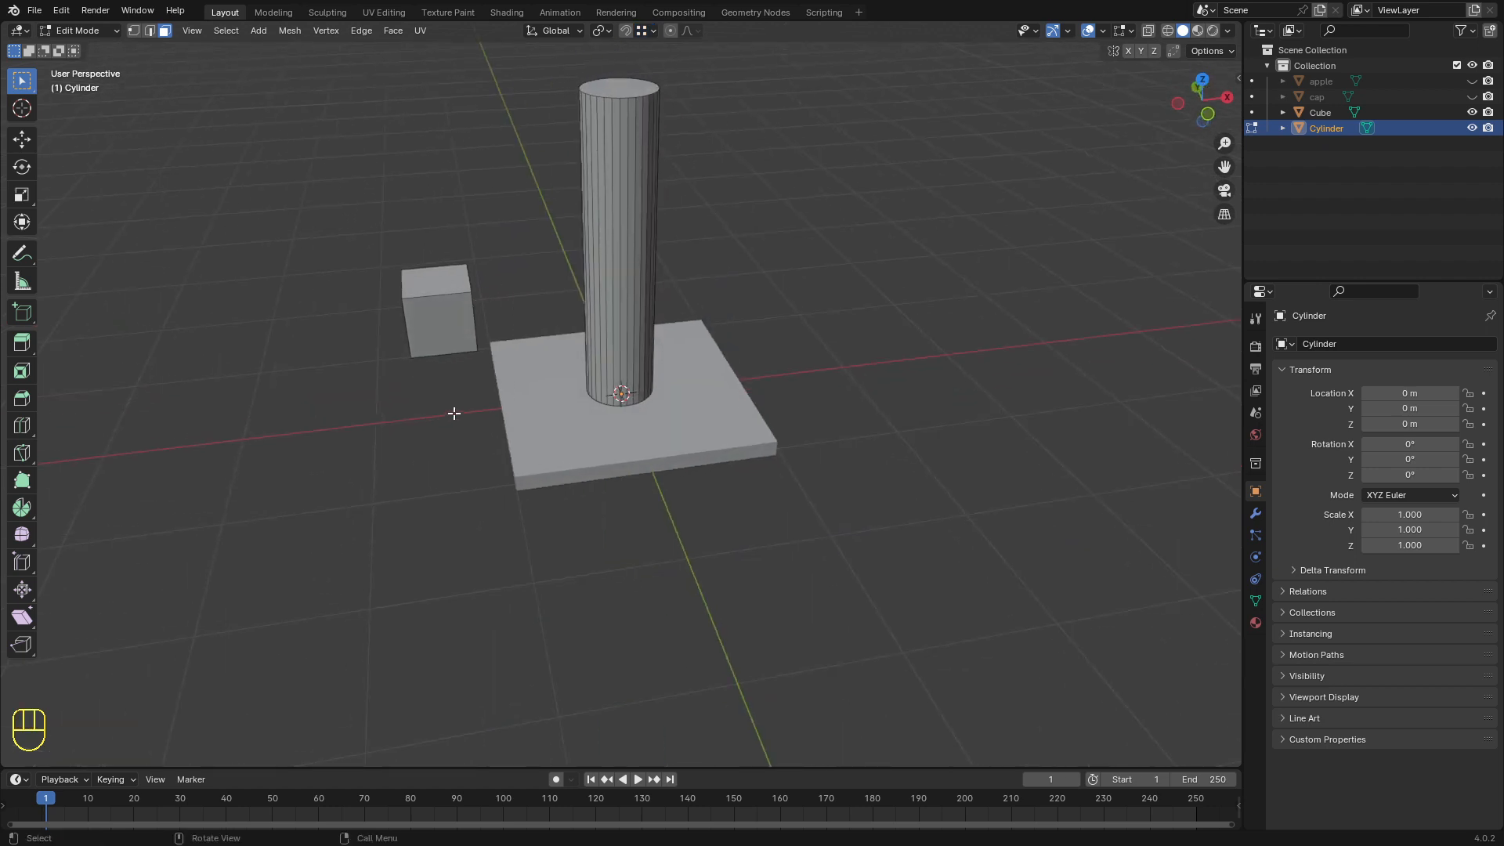
pyautogui.moveTo(454, 412); pyautogui.dragTo(349, 362, button='middle')
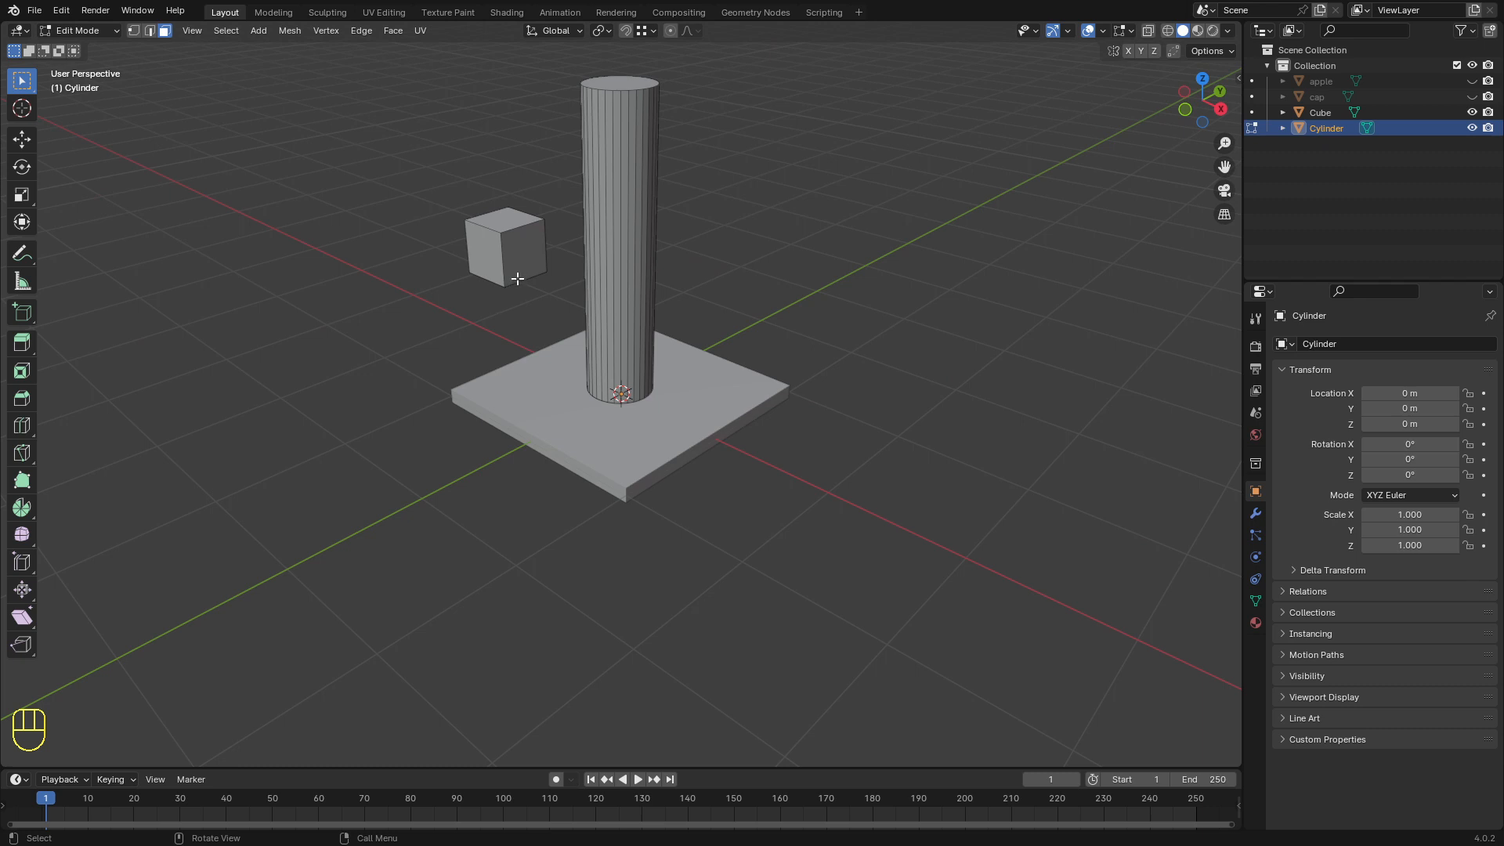
# Step: Move the cube's side face across the base plate to its far front corner, using temporary vertex snapping
pyautogui.click(524, 250)
pyautogui.moveTo(523, 302); pyautogui.dragTo(549, 334, button='middle')
pyautogui.scroll(2, 549, 334)
pyautogui.scroll(2, 549, 335)
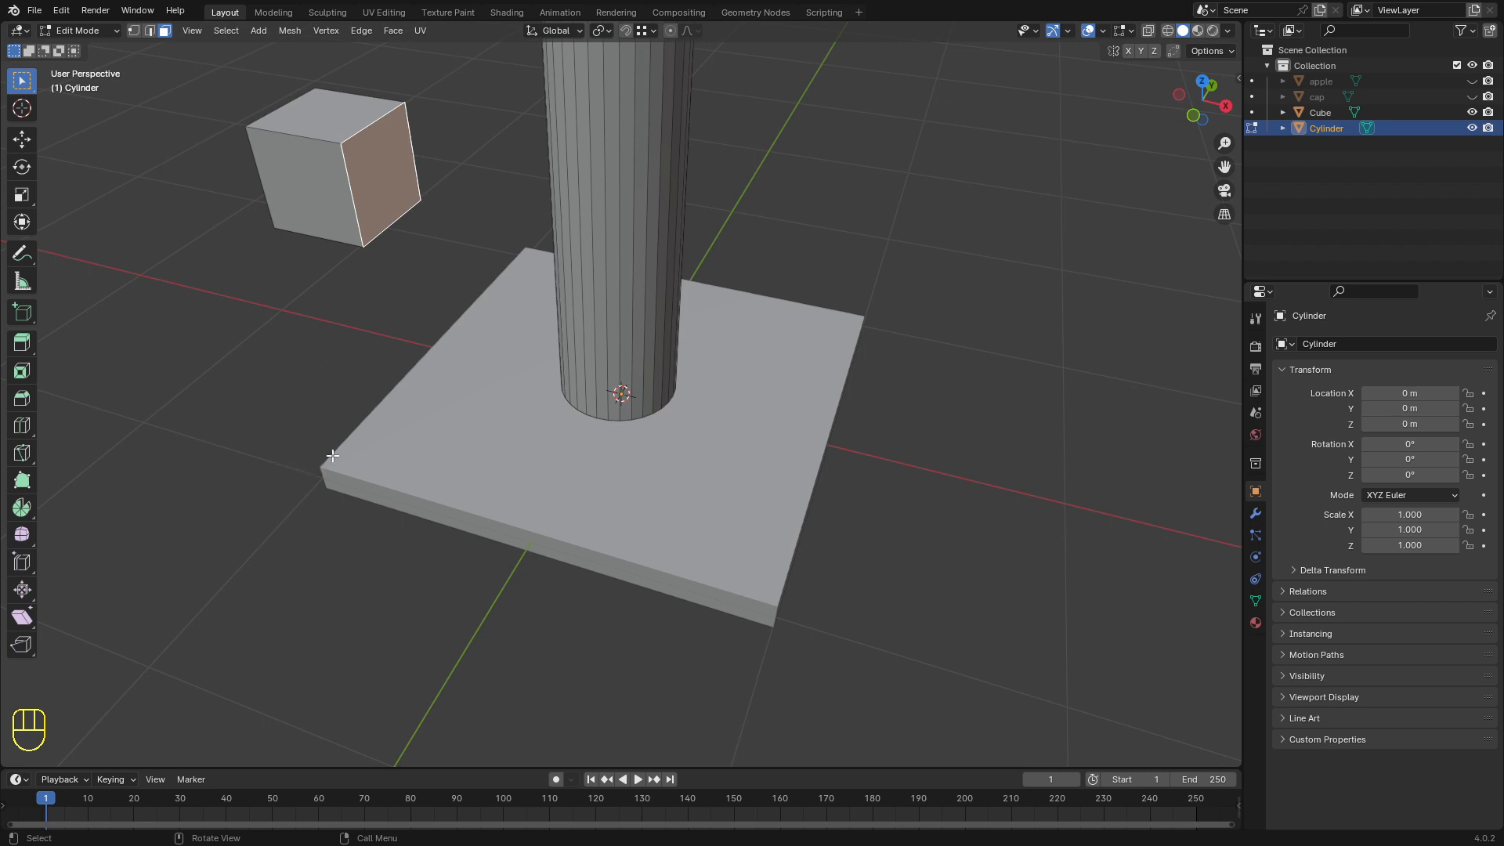
pyautogui.press('g')
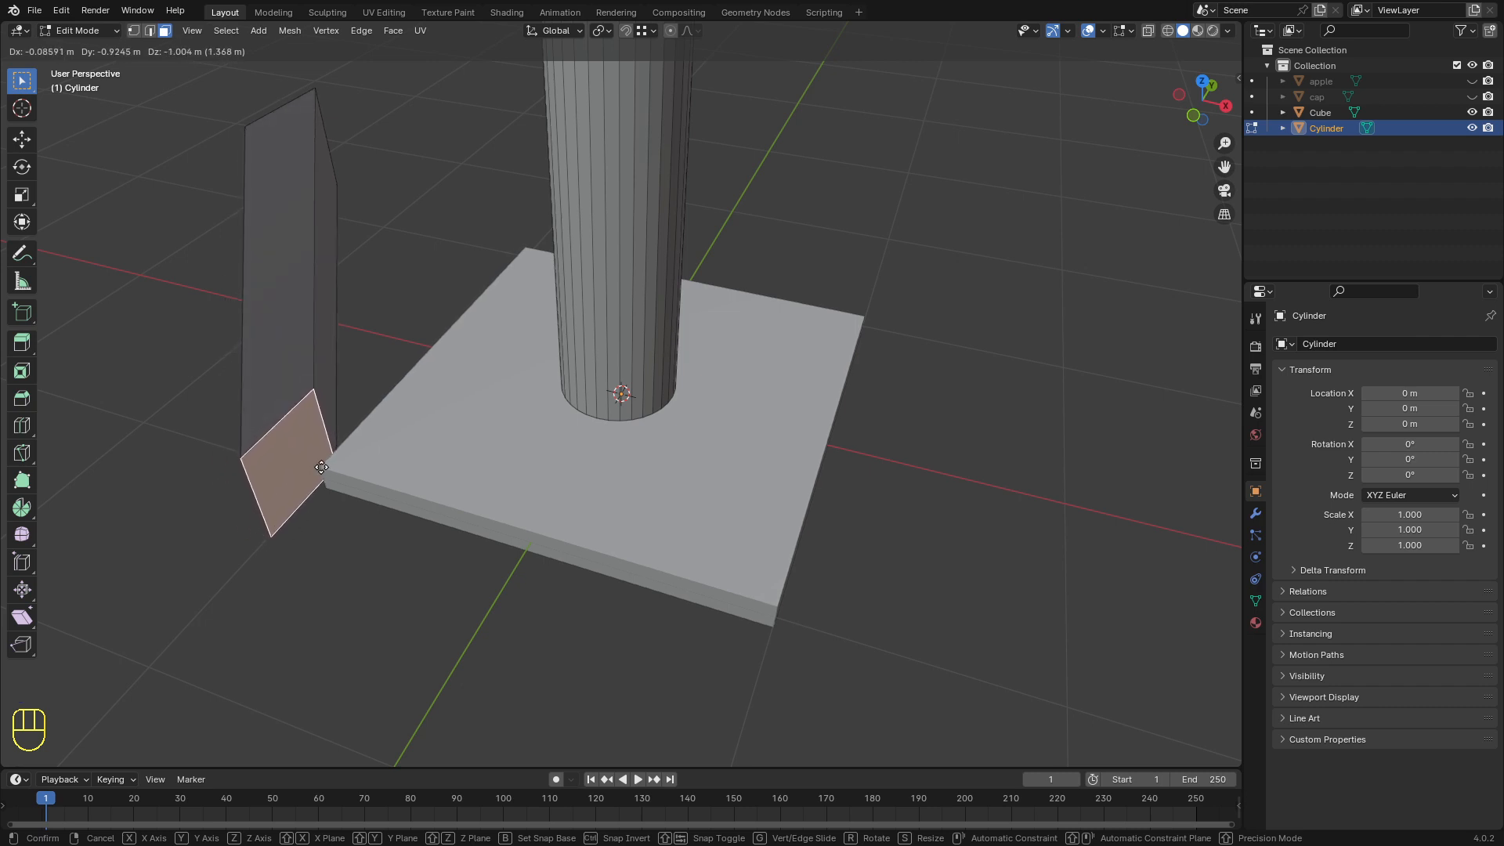
pyautogui.press('ctrl')
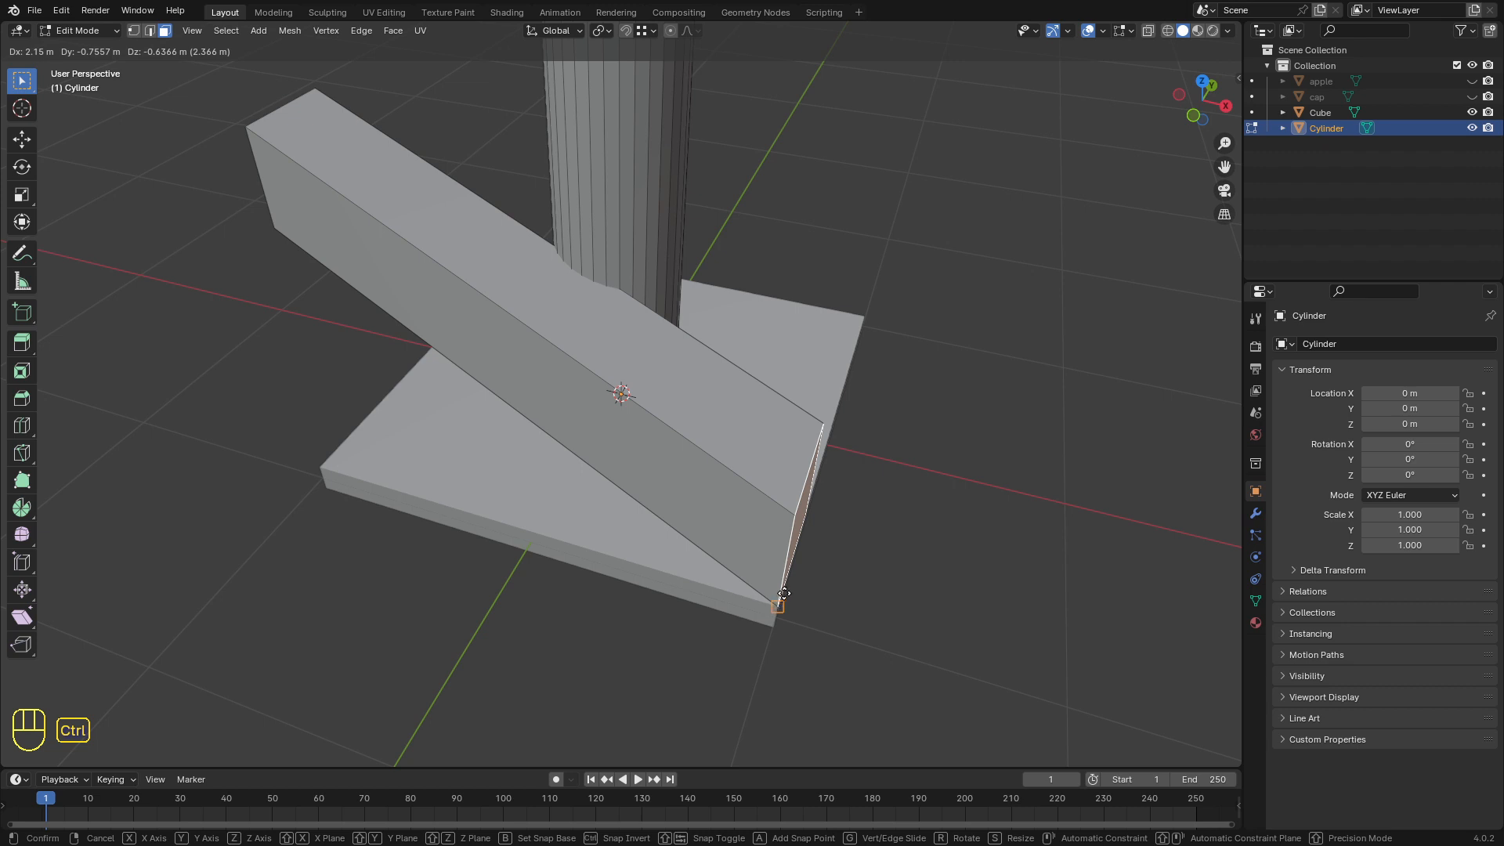
pyautogui.keyDown('ctrl'); pyautogui.click(775, 605); pyautogui.keyUp('ctrl')
# Step: Inspect the stretched block and its contact with the base plate's corner from several angles
pyautogui.moveTo(604, 569); pyautogui.dragTo(527, 497, button='middle')
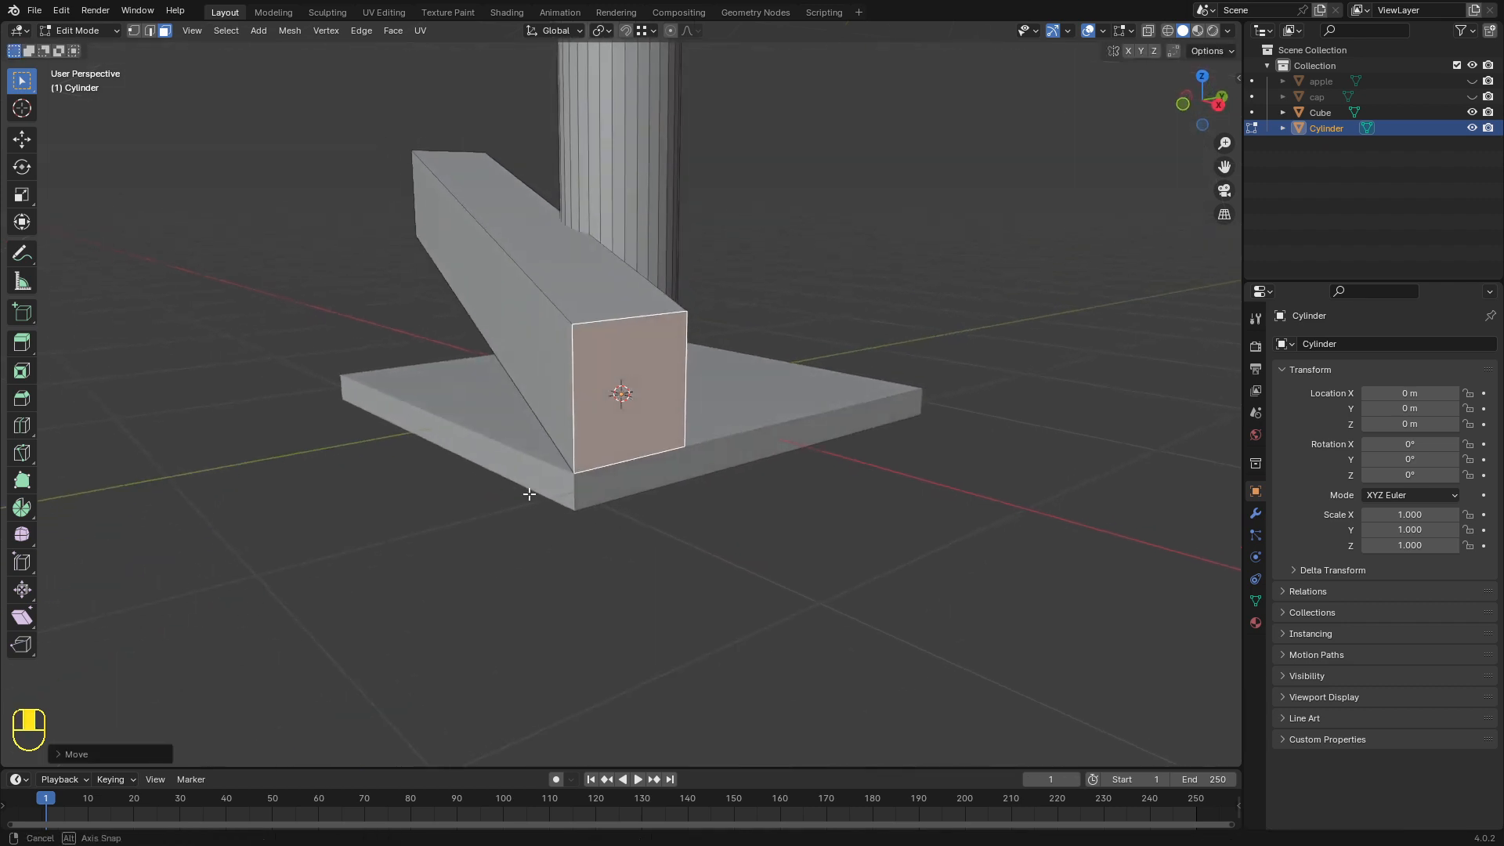
pyautogui.scroll(3, 460, 470)
pyautogui.moveTo(505, 592); pyautogui.dragTo(537, 603, button='middle')
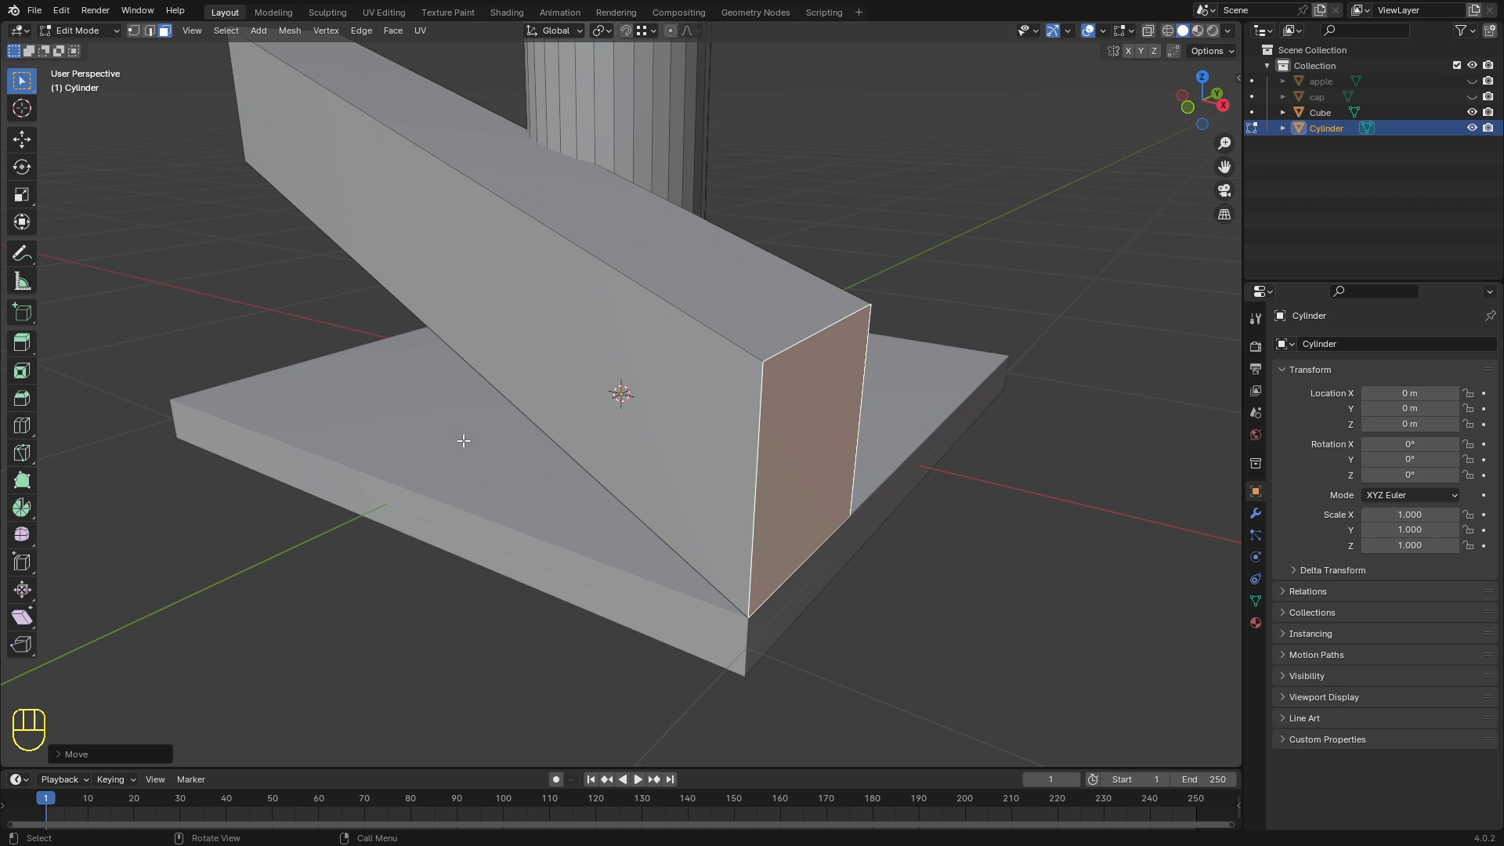
pyautogui.scroll(-3, 464, 441)
pyautogui.moveTo(463, 441); pyautogui.dragTo(477, 465, button='middle')
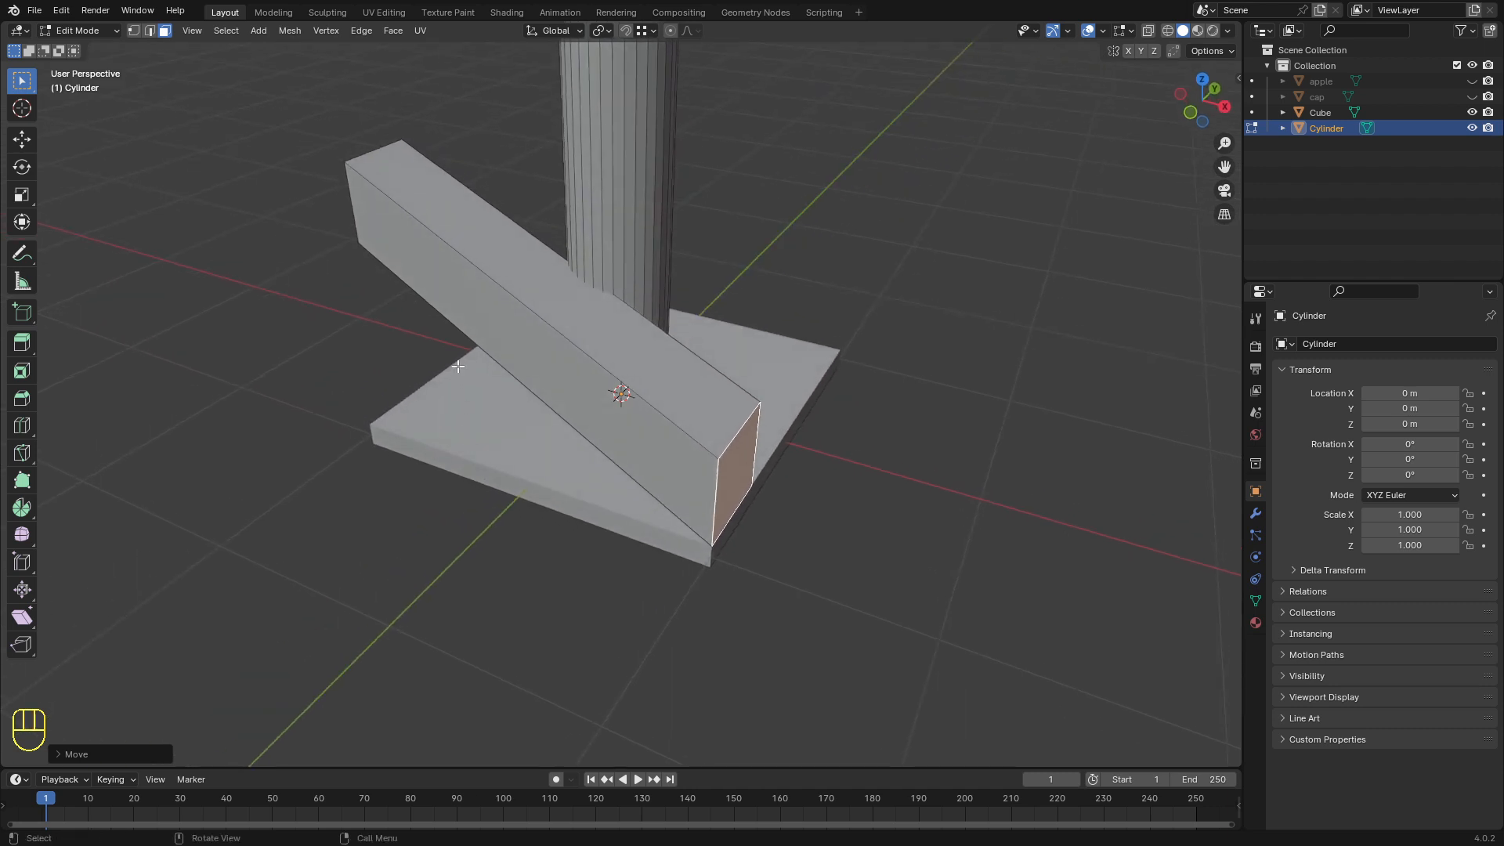
pyautogui.scroll(-3, 458, 366)
pyautogui.moveTo(463, 376); pyautogui.dragTo(467, 369, button='middle')
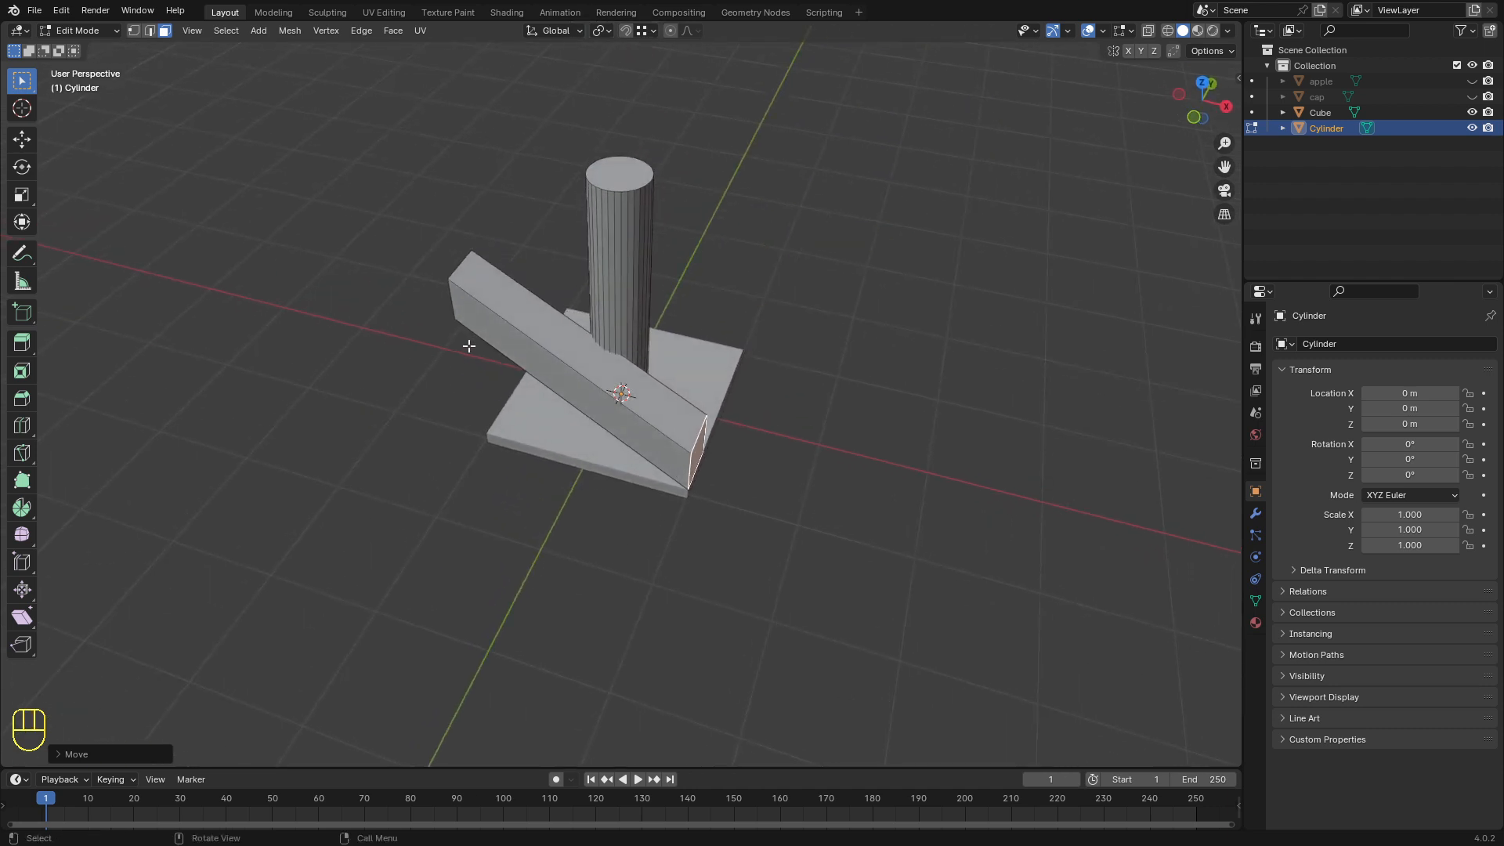
# Step: Return to Object Mode and delete all visible objects, including the cylinder, the stretched block and the base plate
pyautogui.press('Tab')
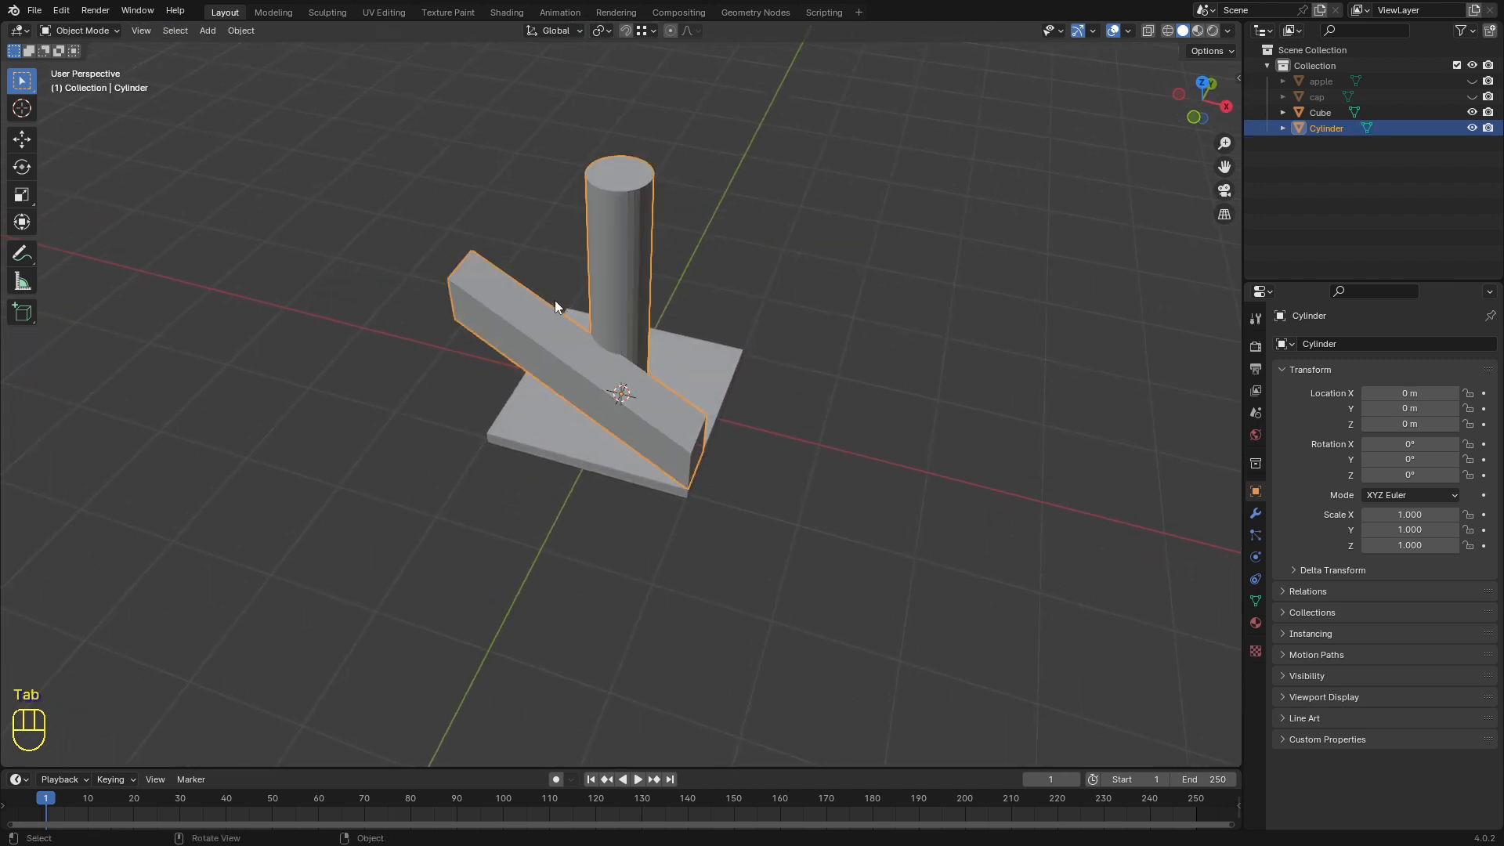
pyautogui.moveTo(628, 422); pyautogui.dragTo(562, 344, button='middle')
pyautogui.press('a')
pyautogui.press('x')
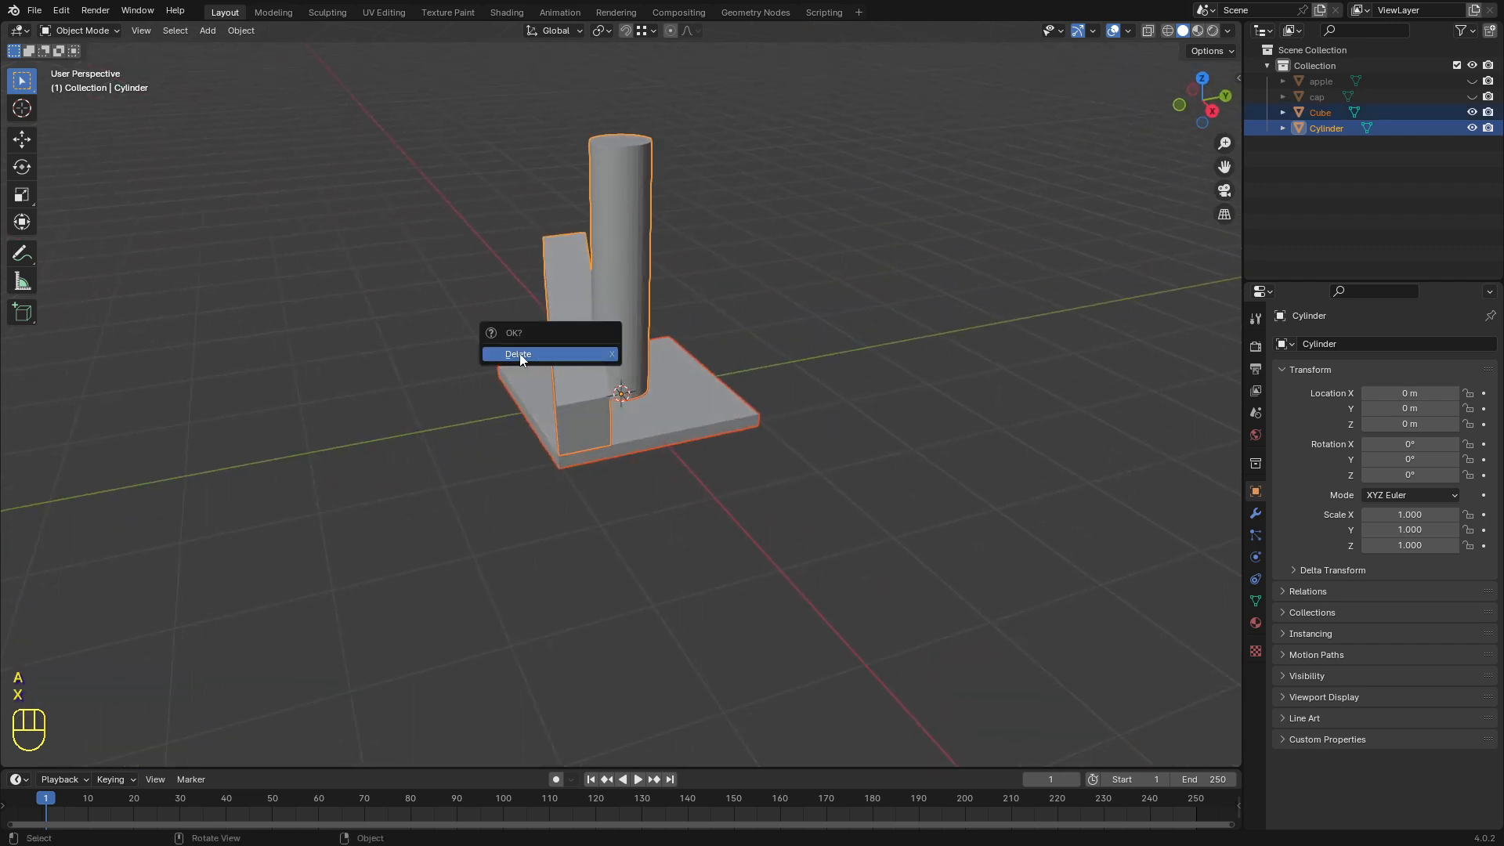
pyautogui.click(517, 354)
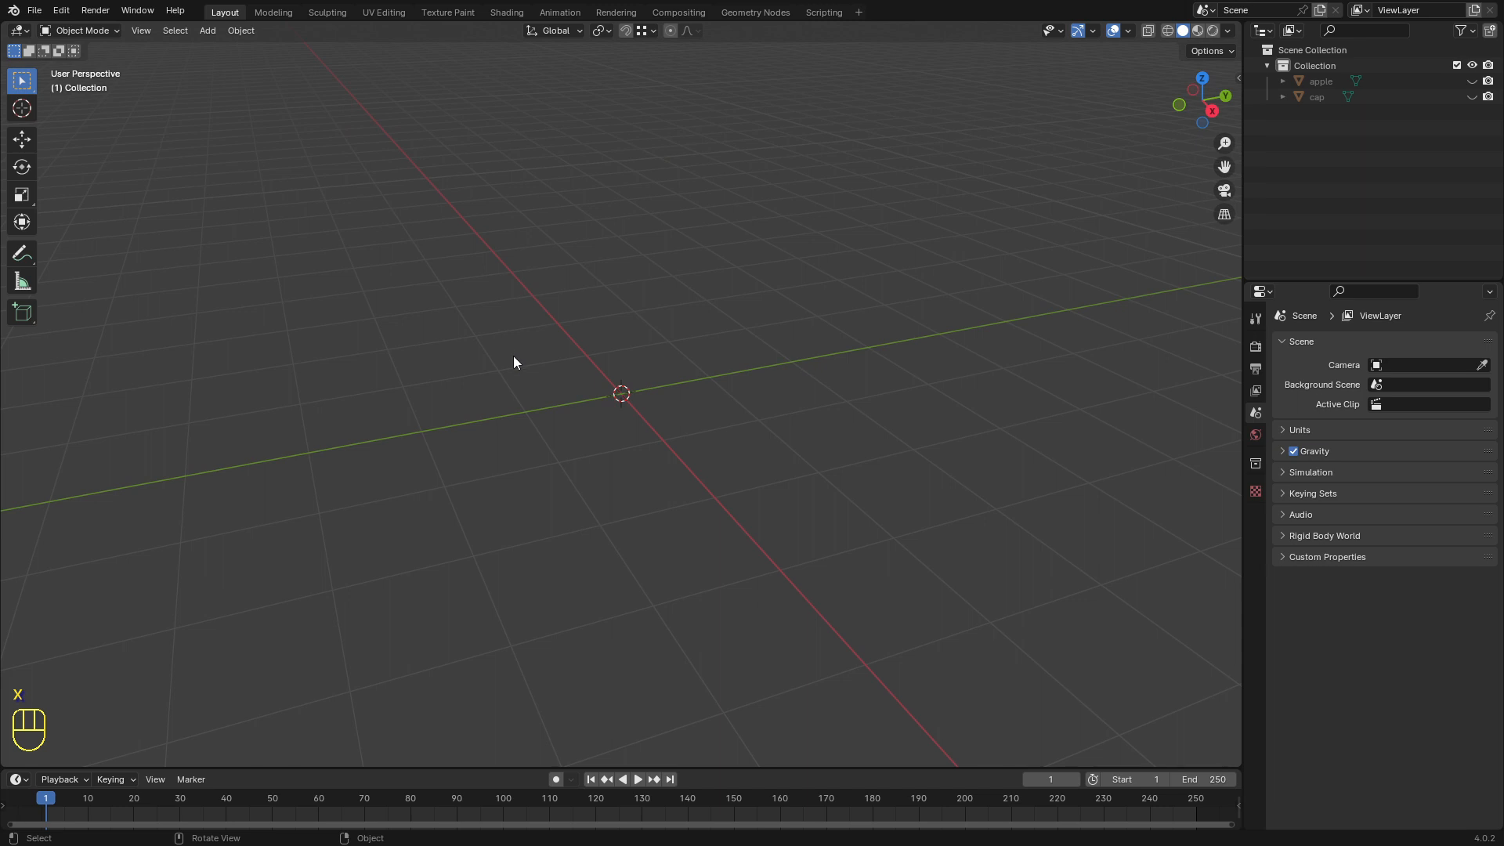
# Step: Load "lamp reference image.jpg" from the Pictures folder as a reference image aligned to the front view
pyautogui.press('KP_1')
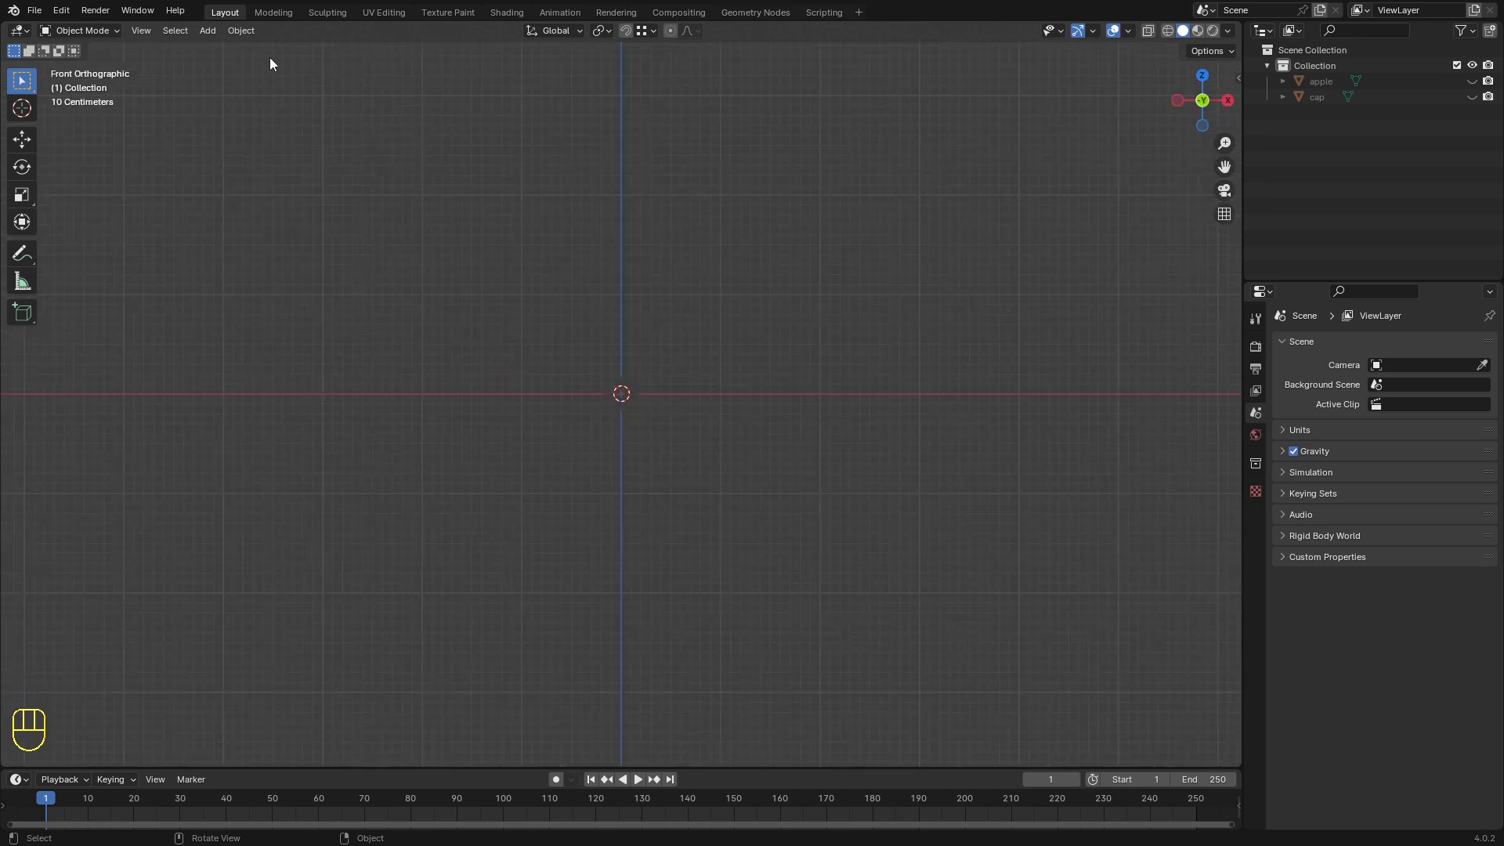
pyautogui.click(209, 29)
pyautogui.moveTo(248, 47)
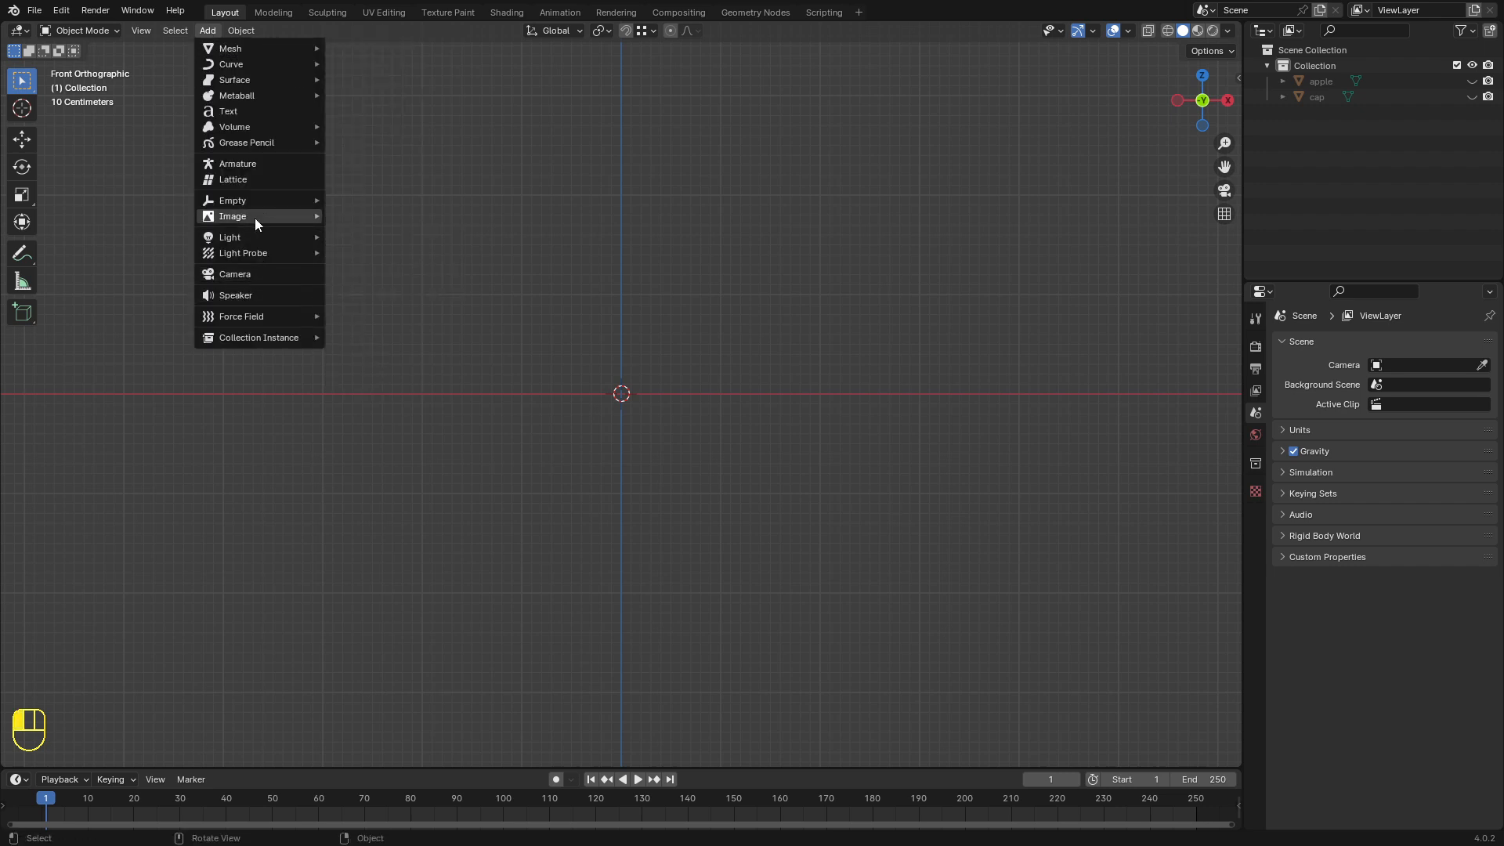
pyautogui.moveTo(258, 217)
pyautogui.click(384, 212)
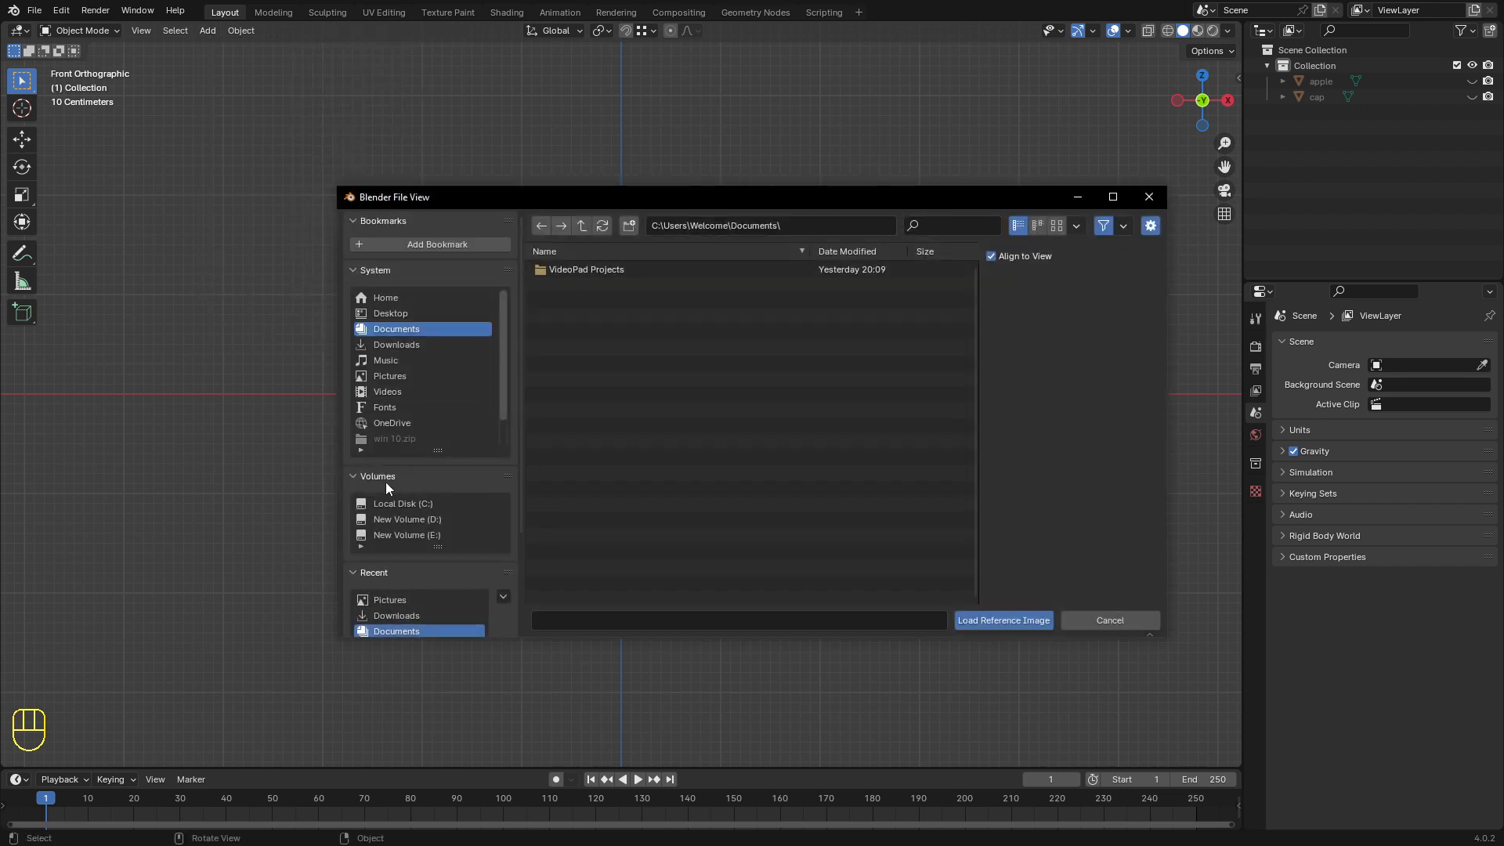
pyautogui.click(384, 375)
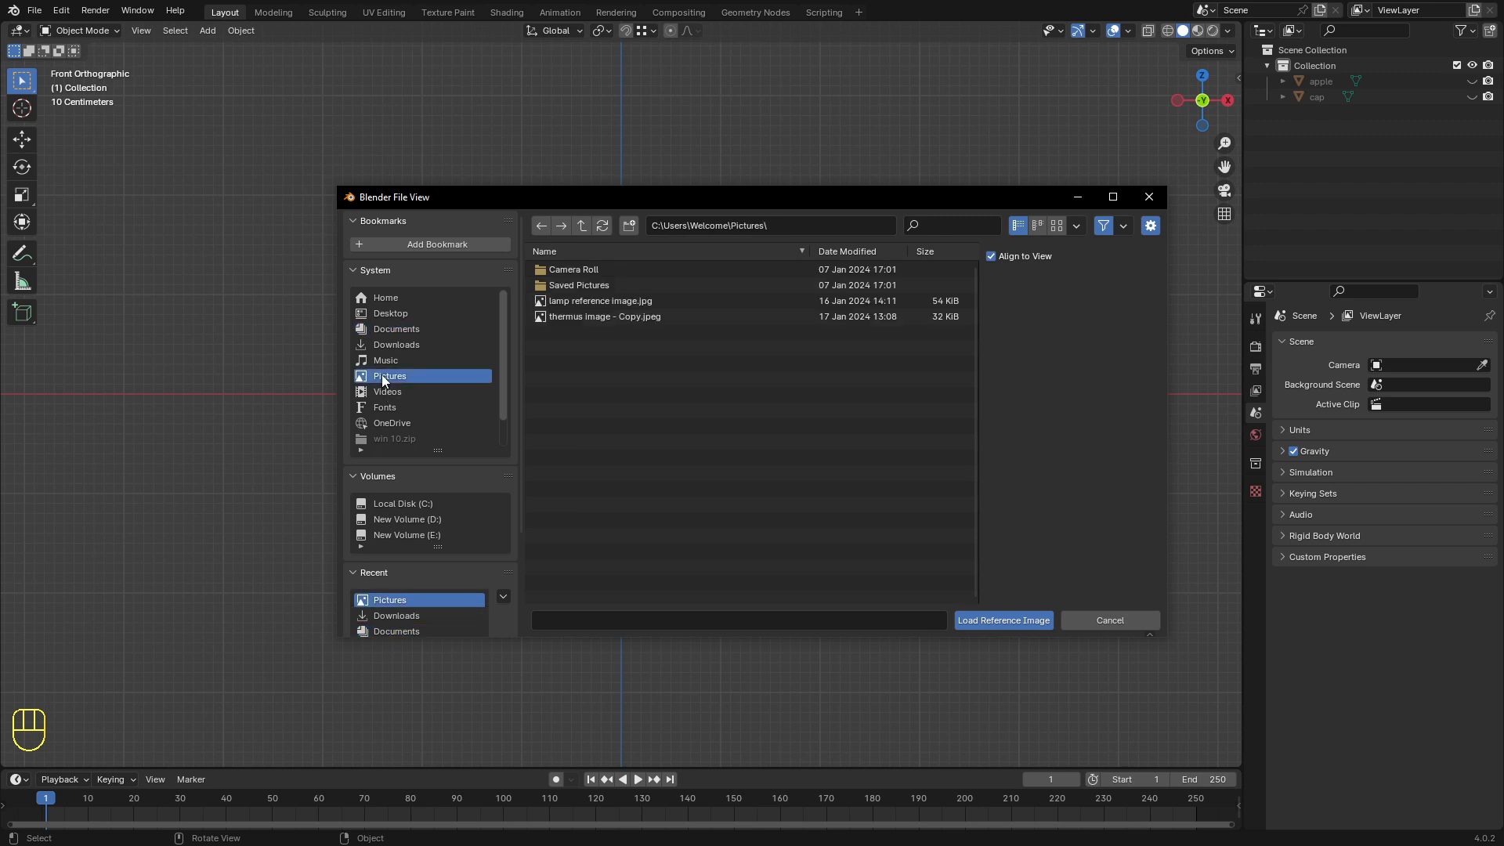
pyautogui.click(596, 302)
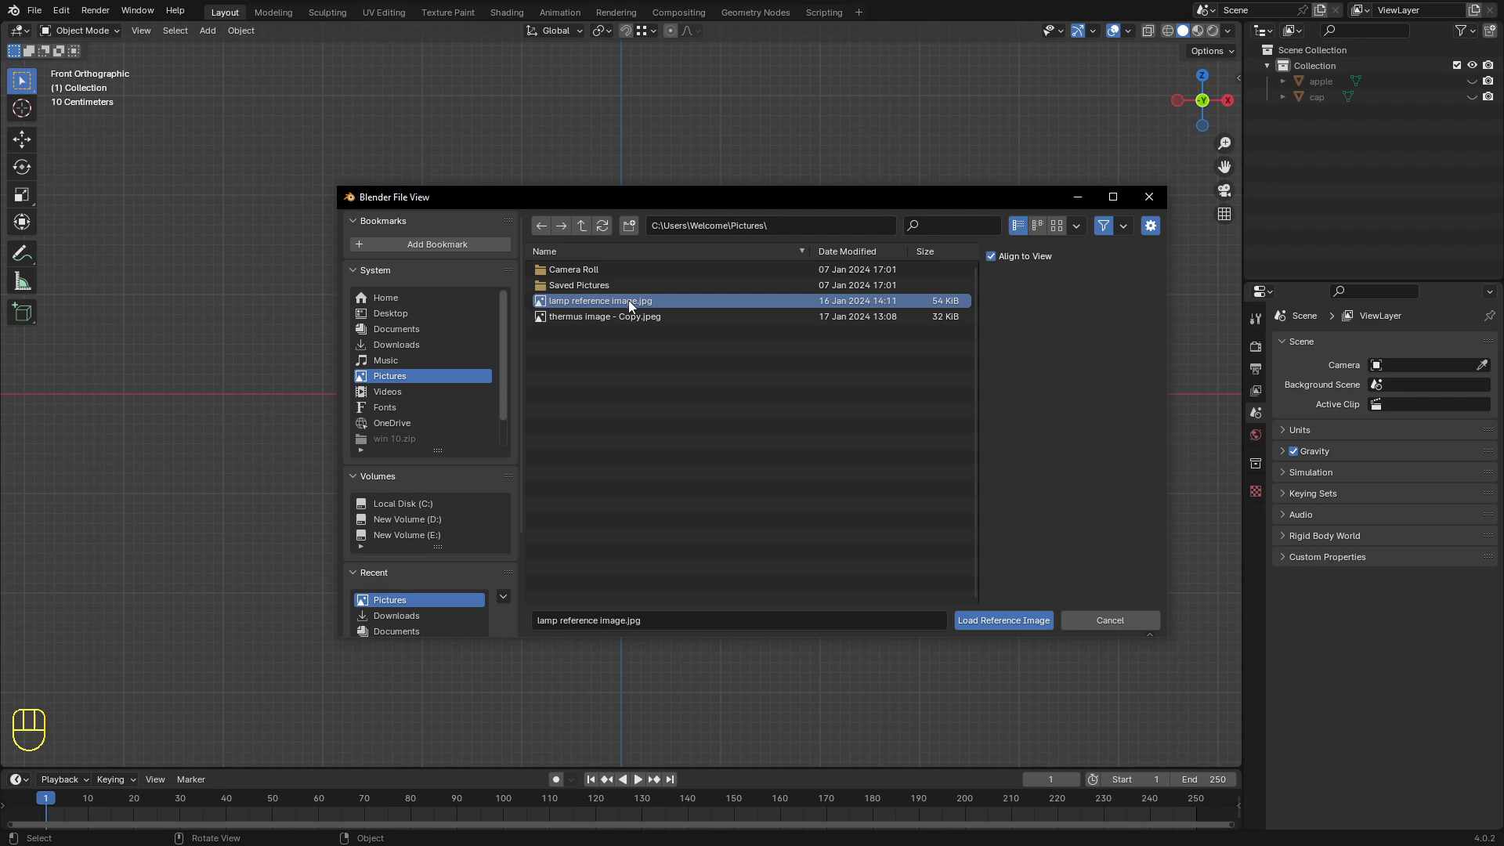
pyautogui.click(985, 618)
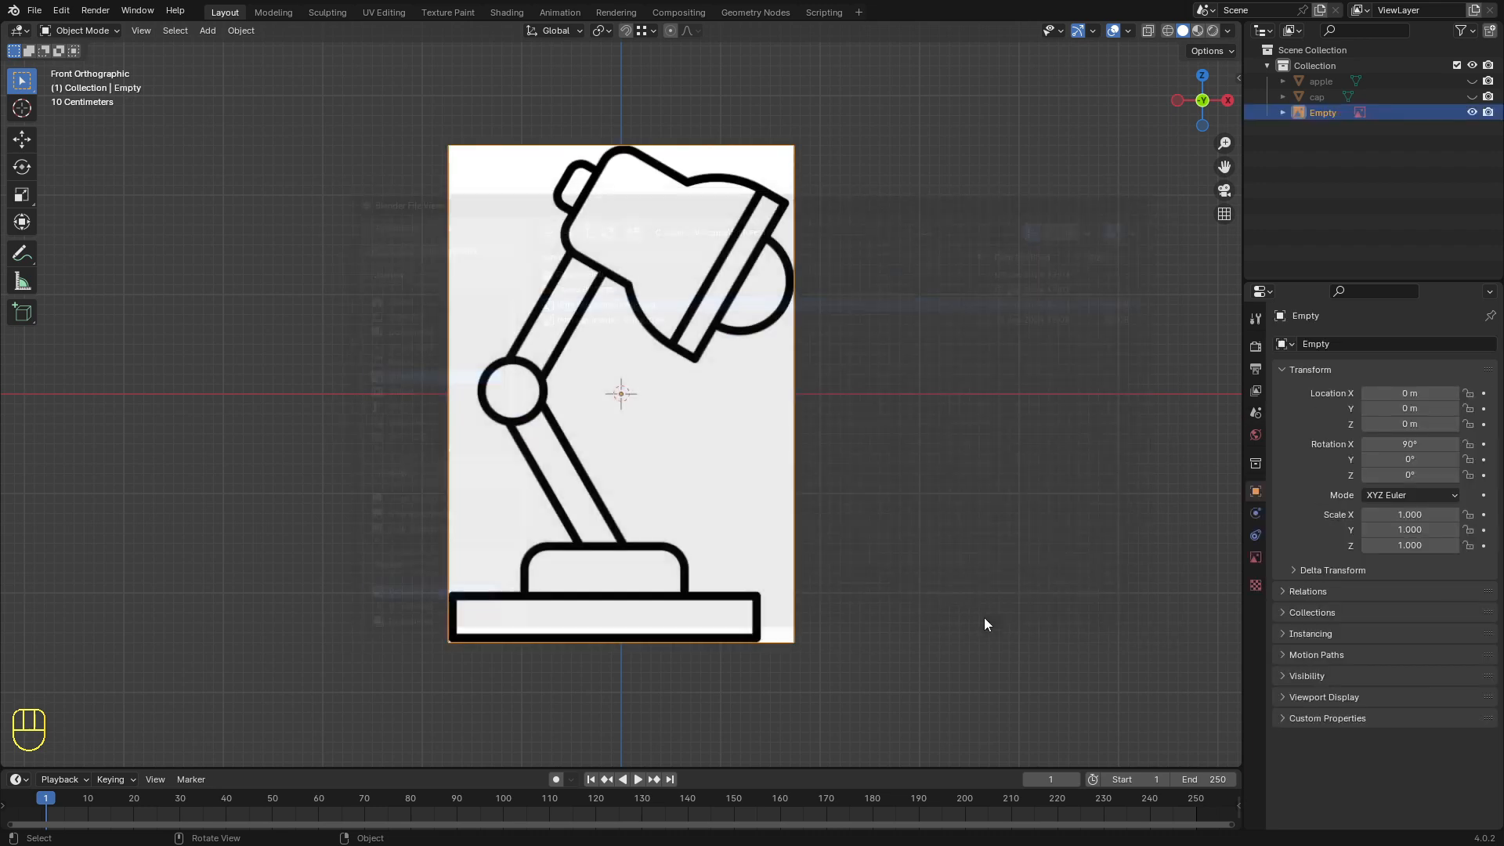
pyautogui.scroll(2, 722, 478)
pyautogui.scroll(-2, 722, 478)
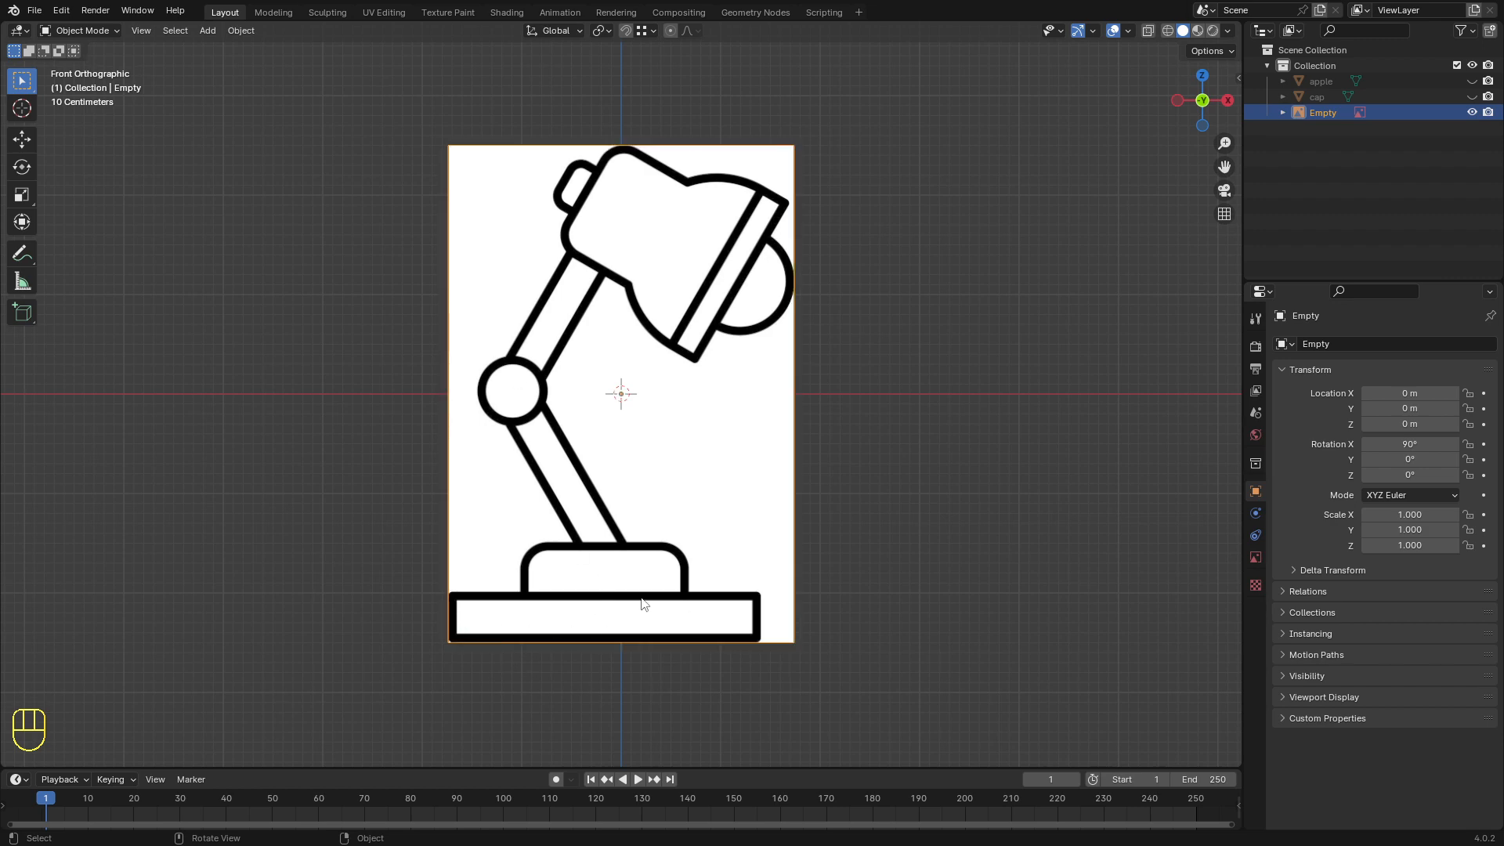
# Step: Add a cube mesh at the centre of the lamp reference image
pyautogui.hotkey('shift', 'a')
pyautogui.moveTo(278, 368)
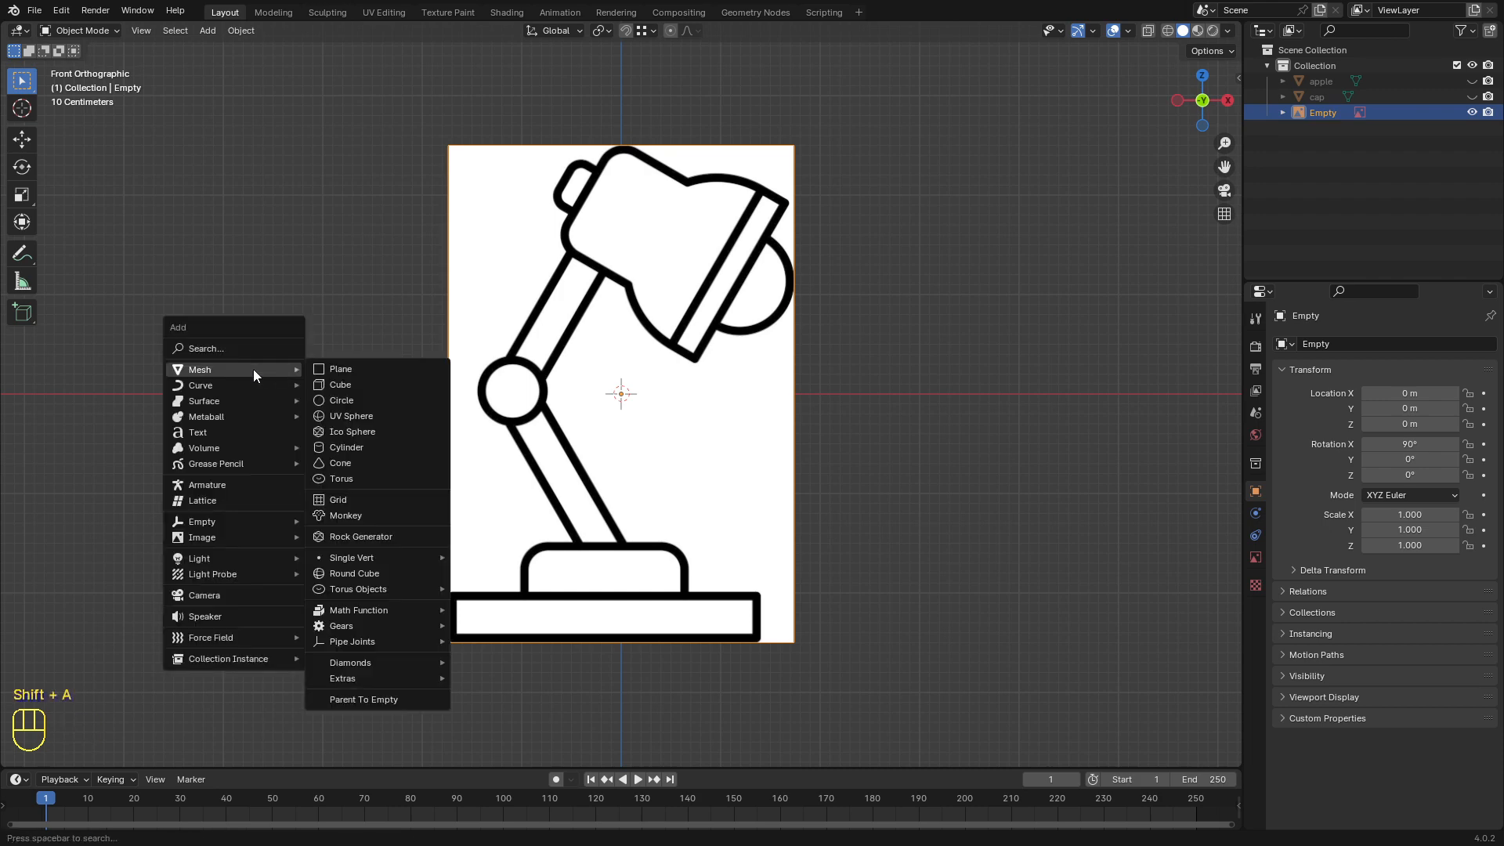
pyautogui.click(342, 385)
# Step: Move the lamp reference image back along the Y axis until it stands well behind the cube
pyautogui.moveTo(482, 473); pyautogui.dragTo(379, 525, button='middle')
pyautogui.click(644, 276)
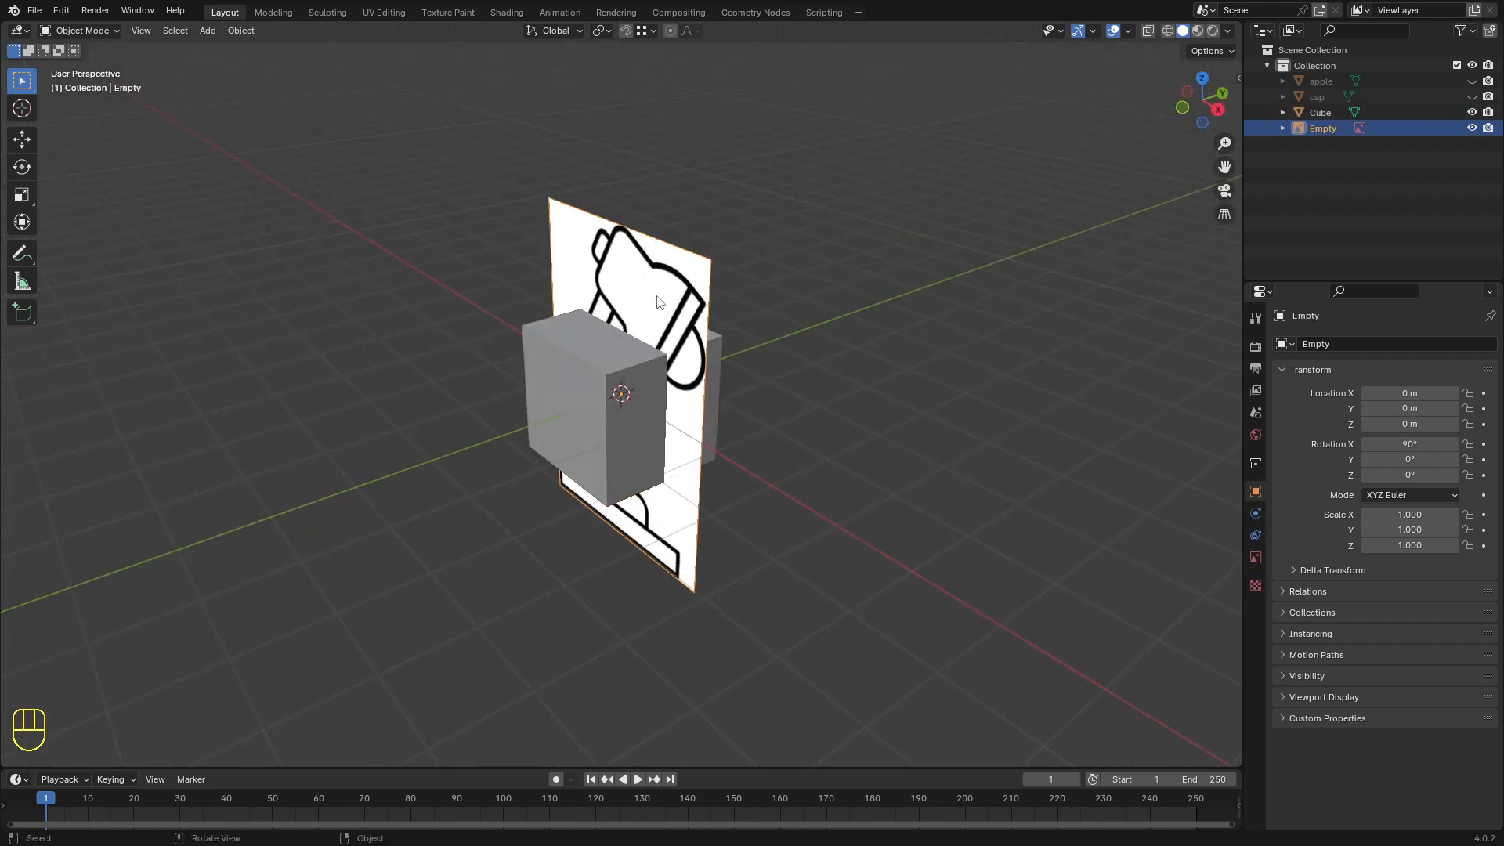
pyautogui.press('g')
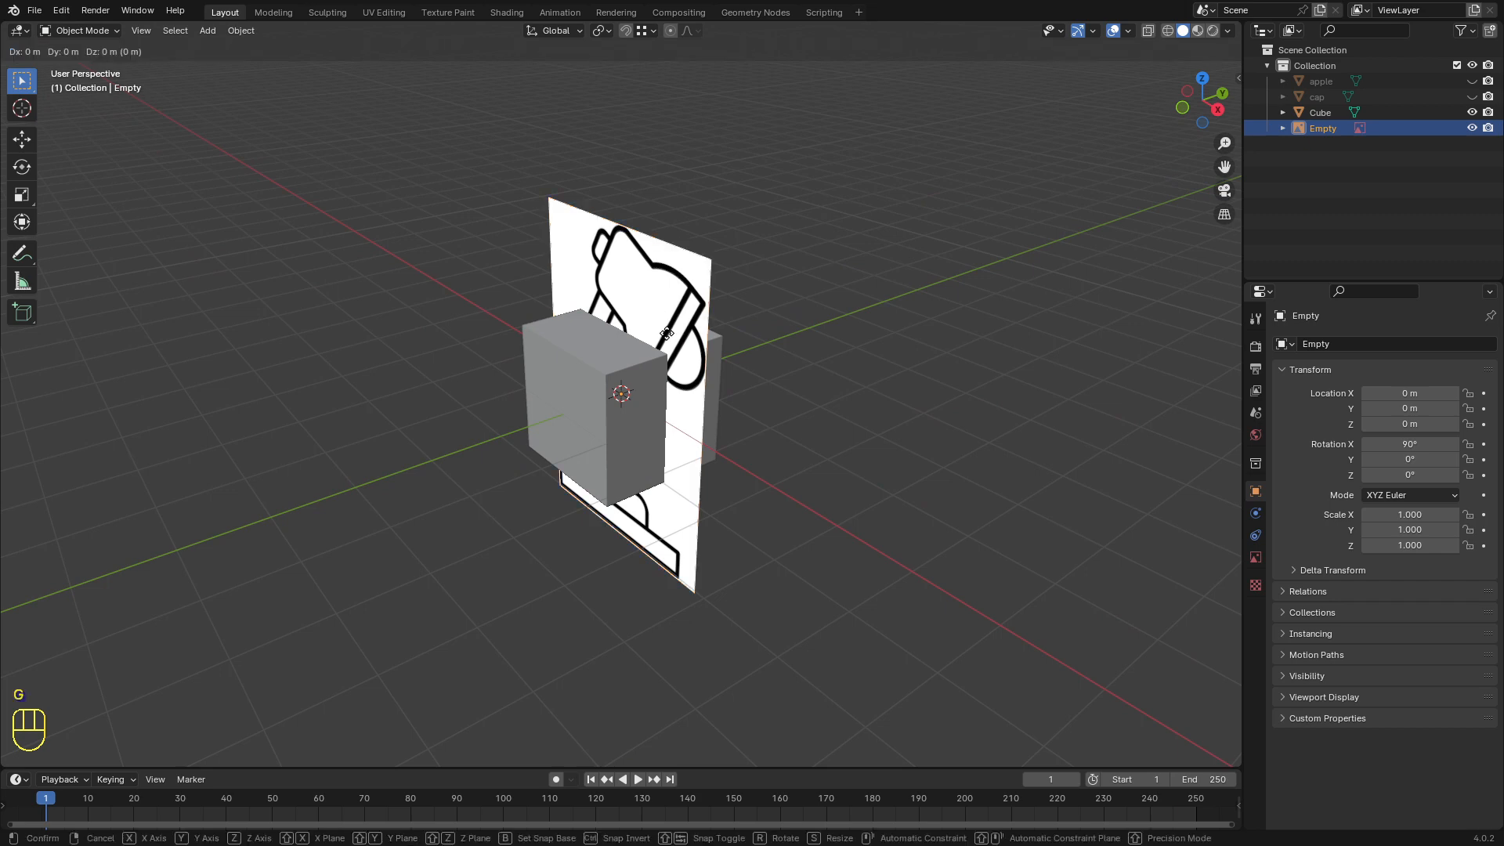
pyautogui.press('y')
pyautogui.click(824, 248)
# Step: Enter Edit Mode on the cube and move its mesh about 1.46 m down onto the lamp's base in front view
pyautogui.moveTo(824, 248); pyautogui.dragTo(642, 415, button='middle')
pyautogui.click(585, 367)
pyautogui.press('Tab')
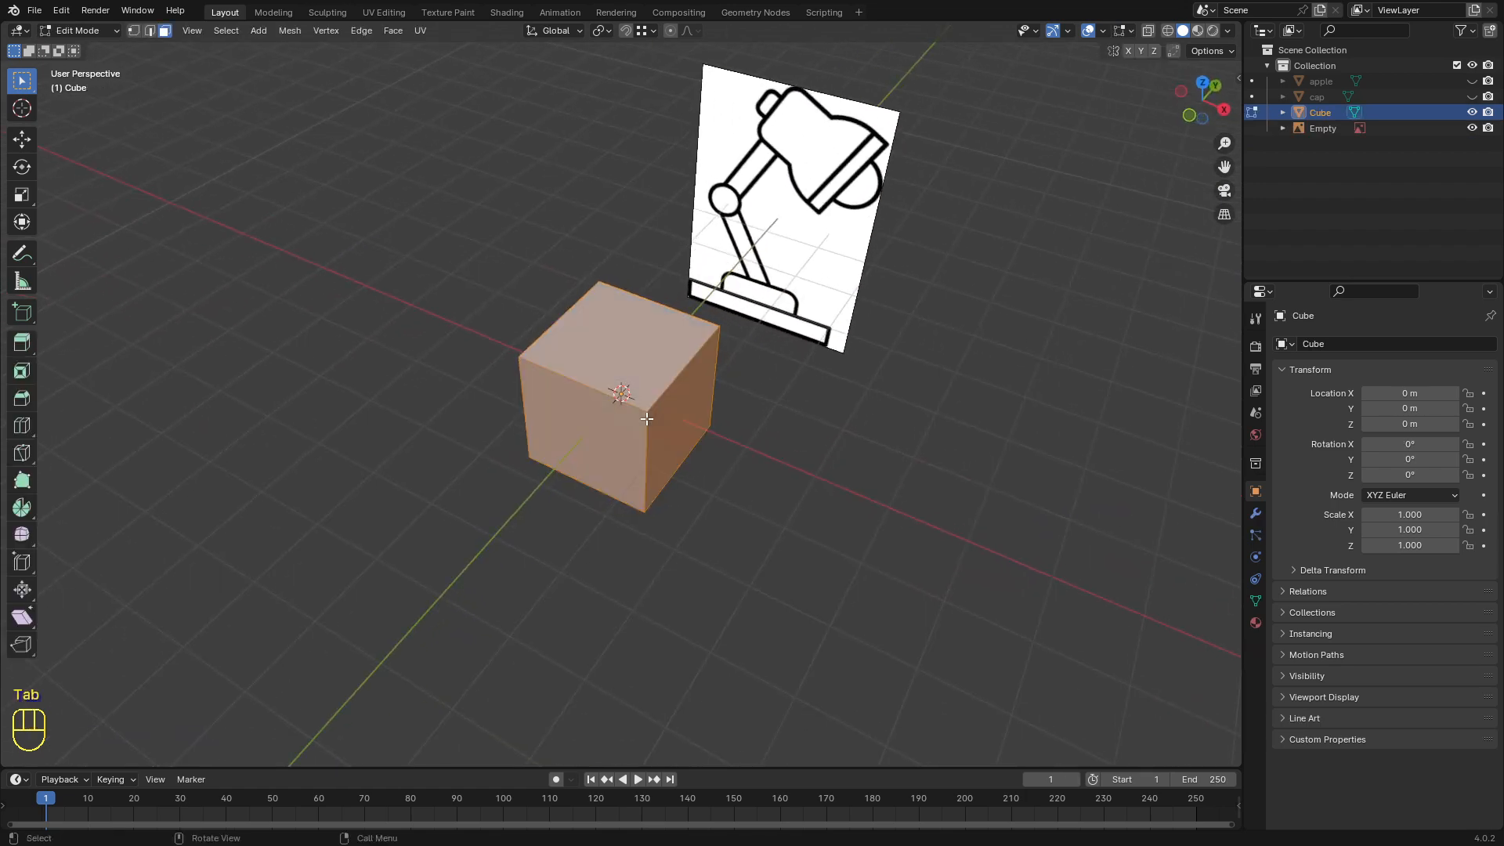
pyautogui.press('KP_1')
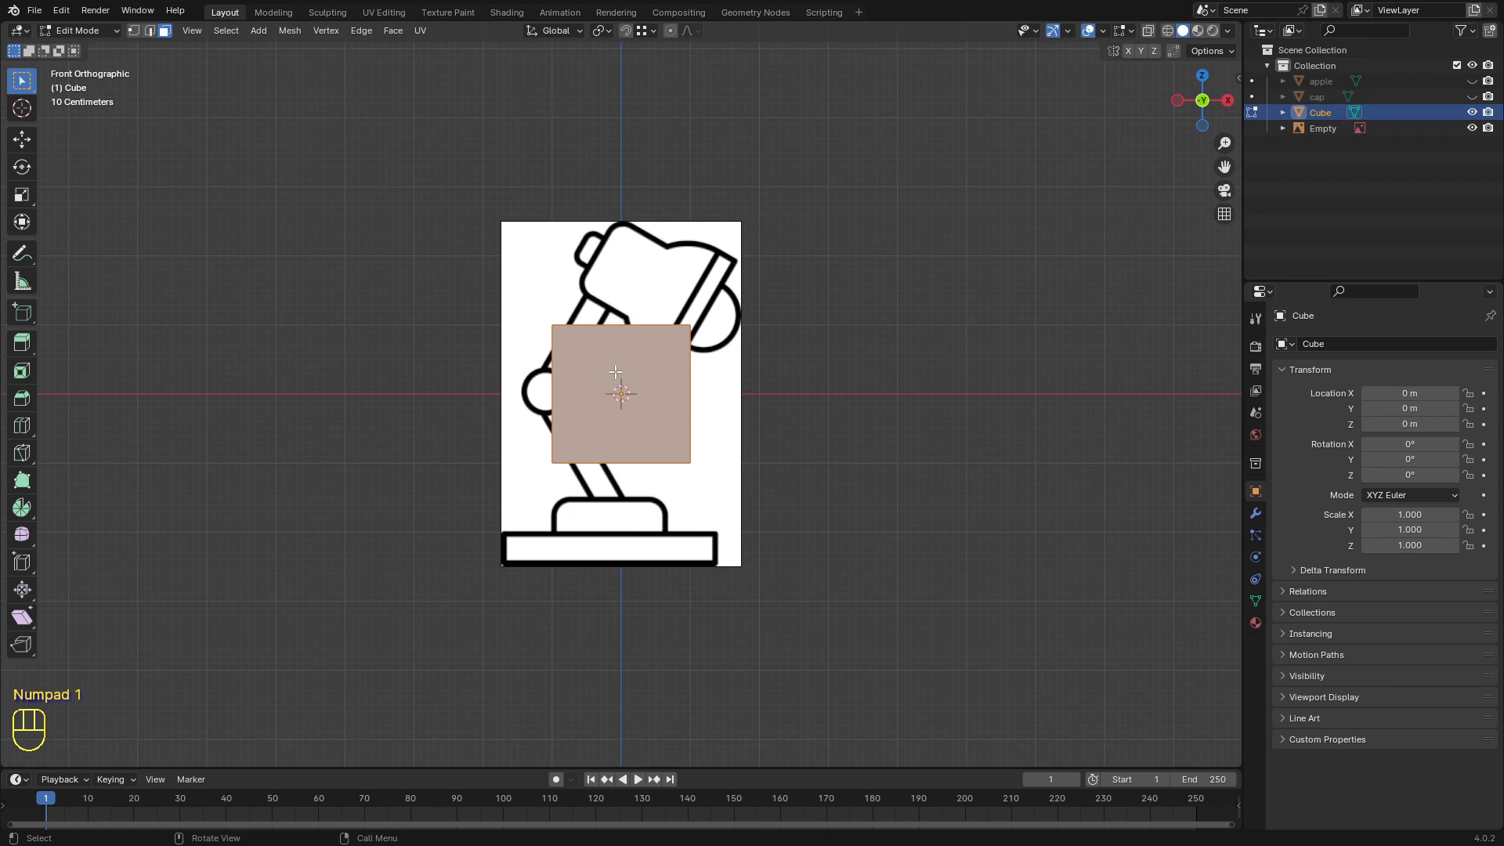
pyautogui.press('g')
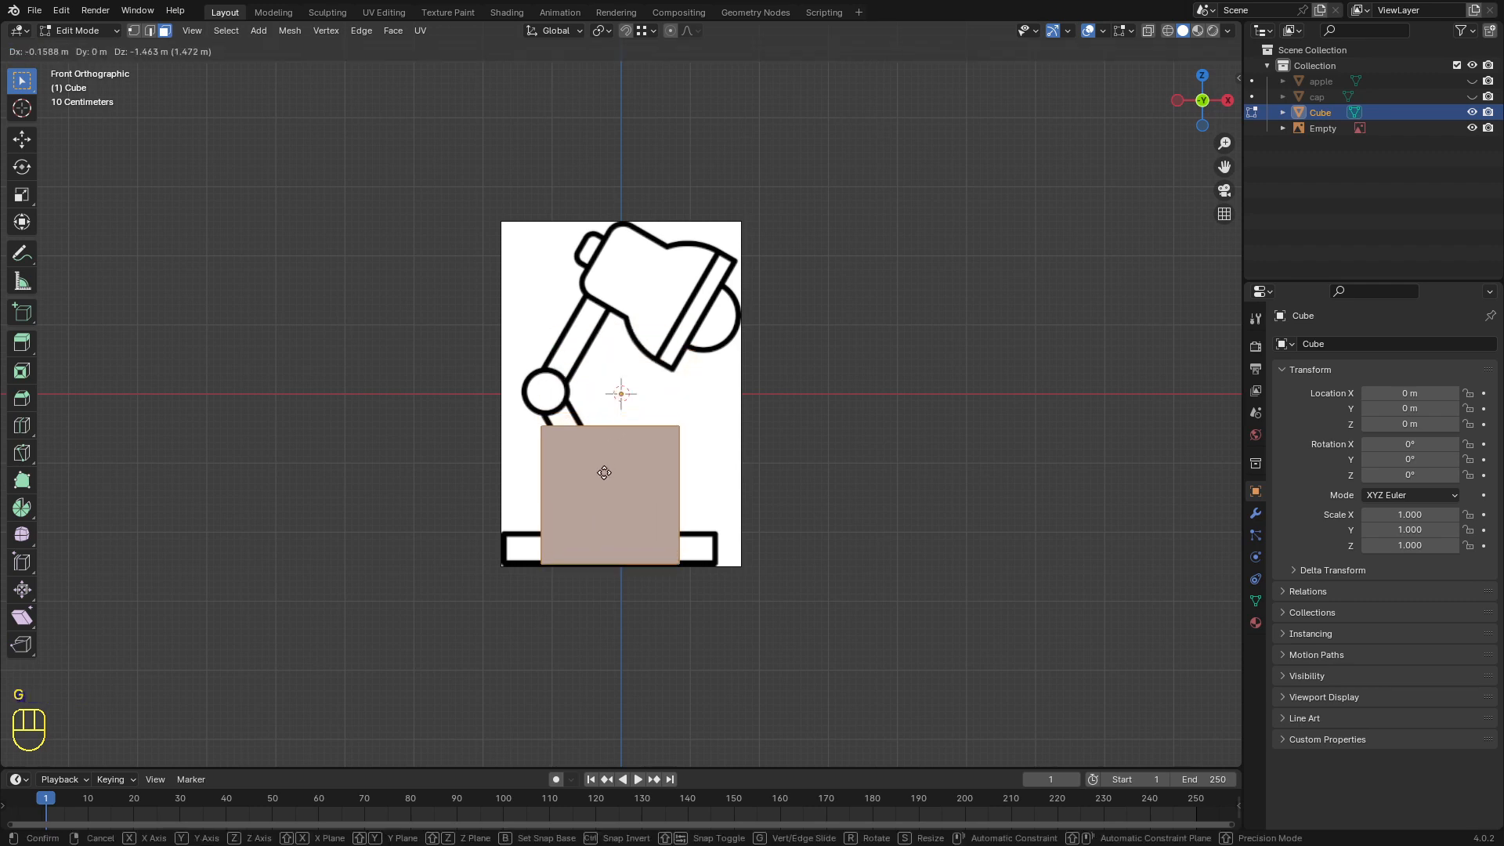
pyautogui.click(604, 472)
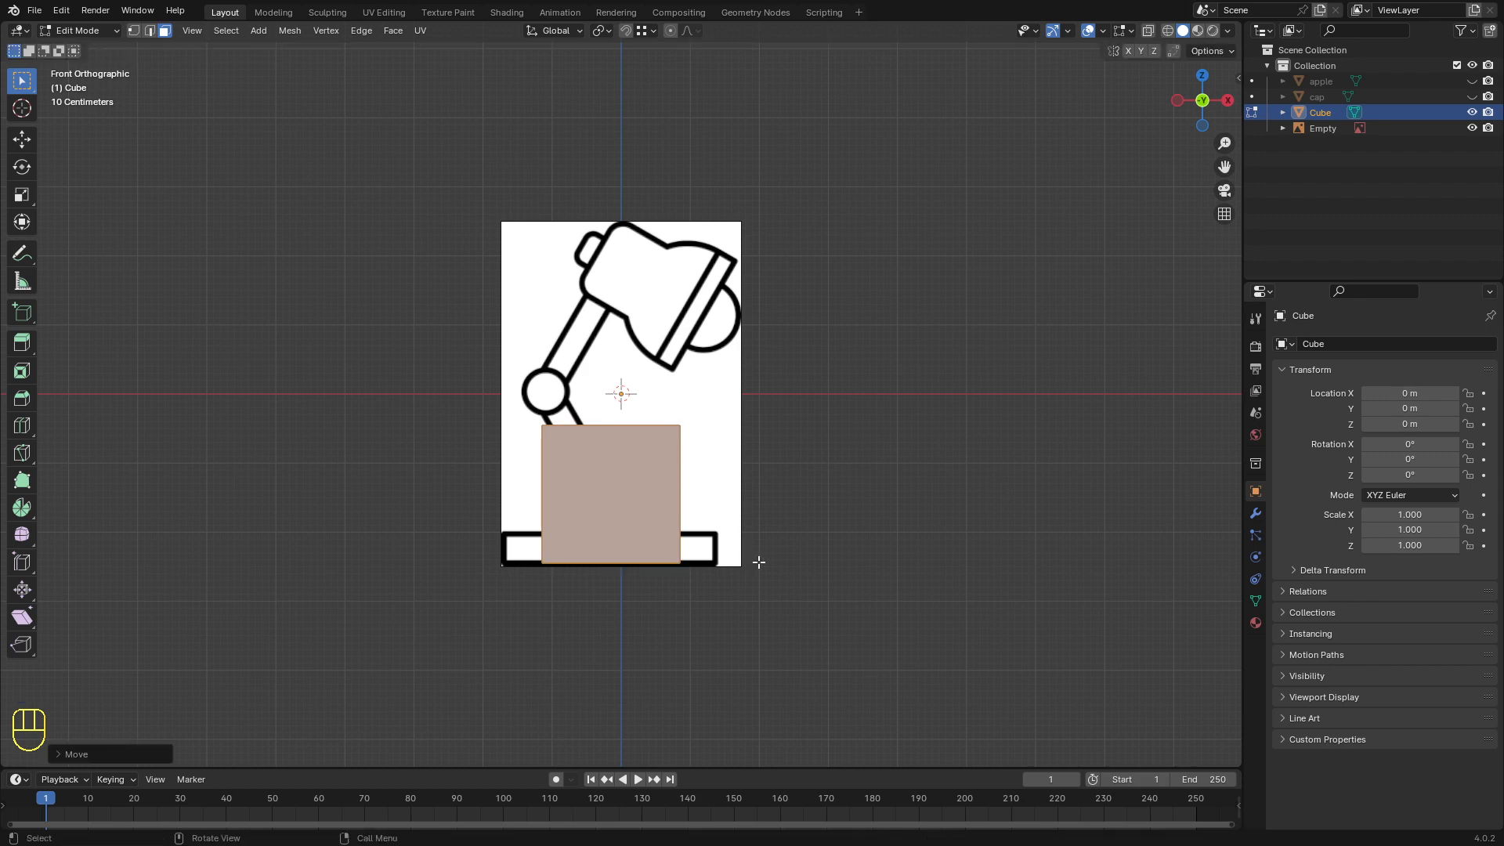
# Step: Scale the cube mesh along X to match the width of the lamp's bottom base plate
pyautogui.press('s')
pyautogui.press('x')
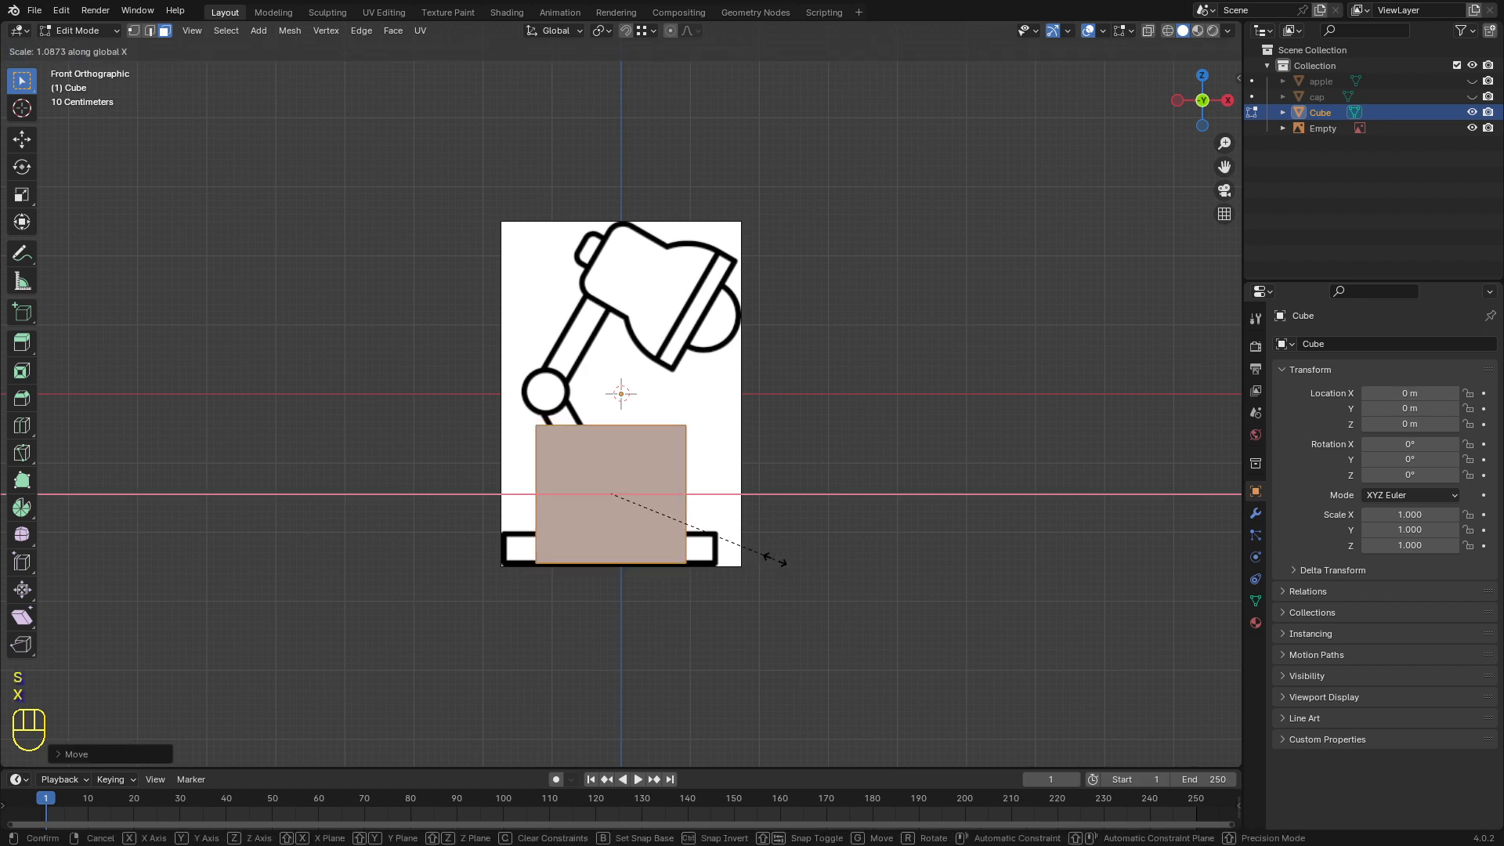
pyautogui.click(843, 562)
# Step: With X-ray turned on, lower the cube's top face along Z to the upper edge of the lamp's base plate
pyautogui.moveTo(633, 540); pyautogui.dragTo(646, 436, button='middle')
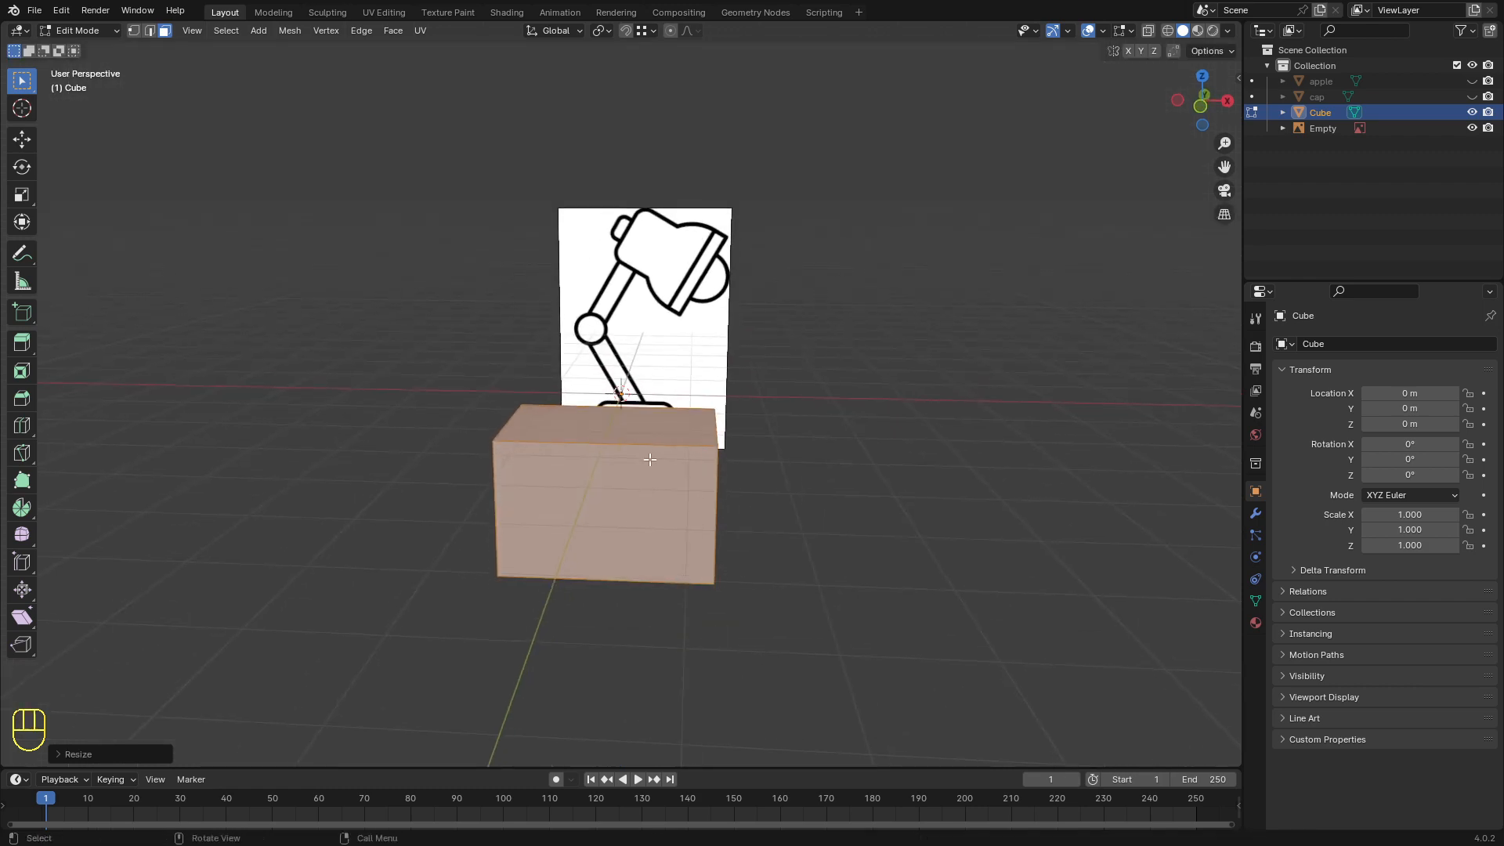
pyautogui.click(646, 435)
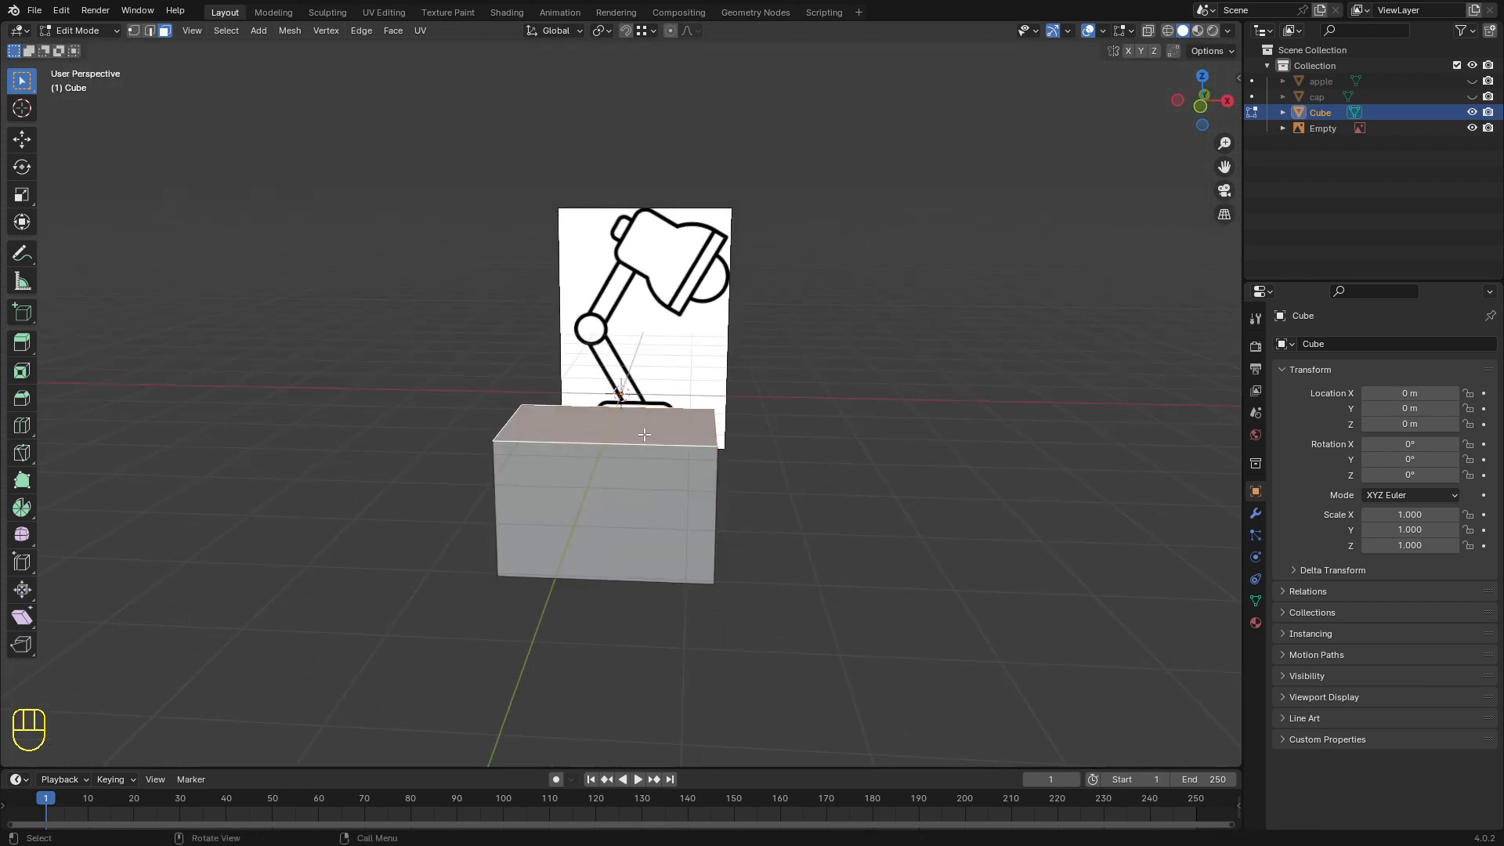
pyautogui.press('KP_1')
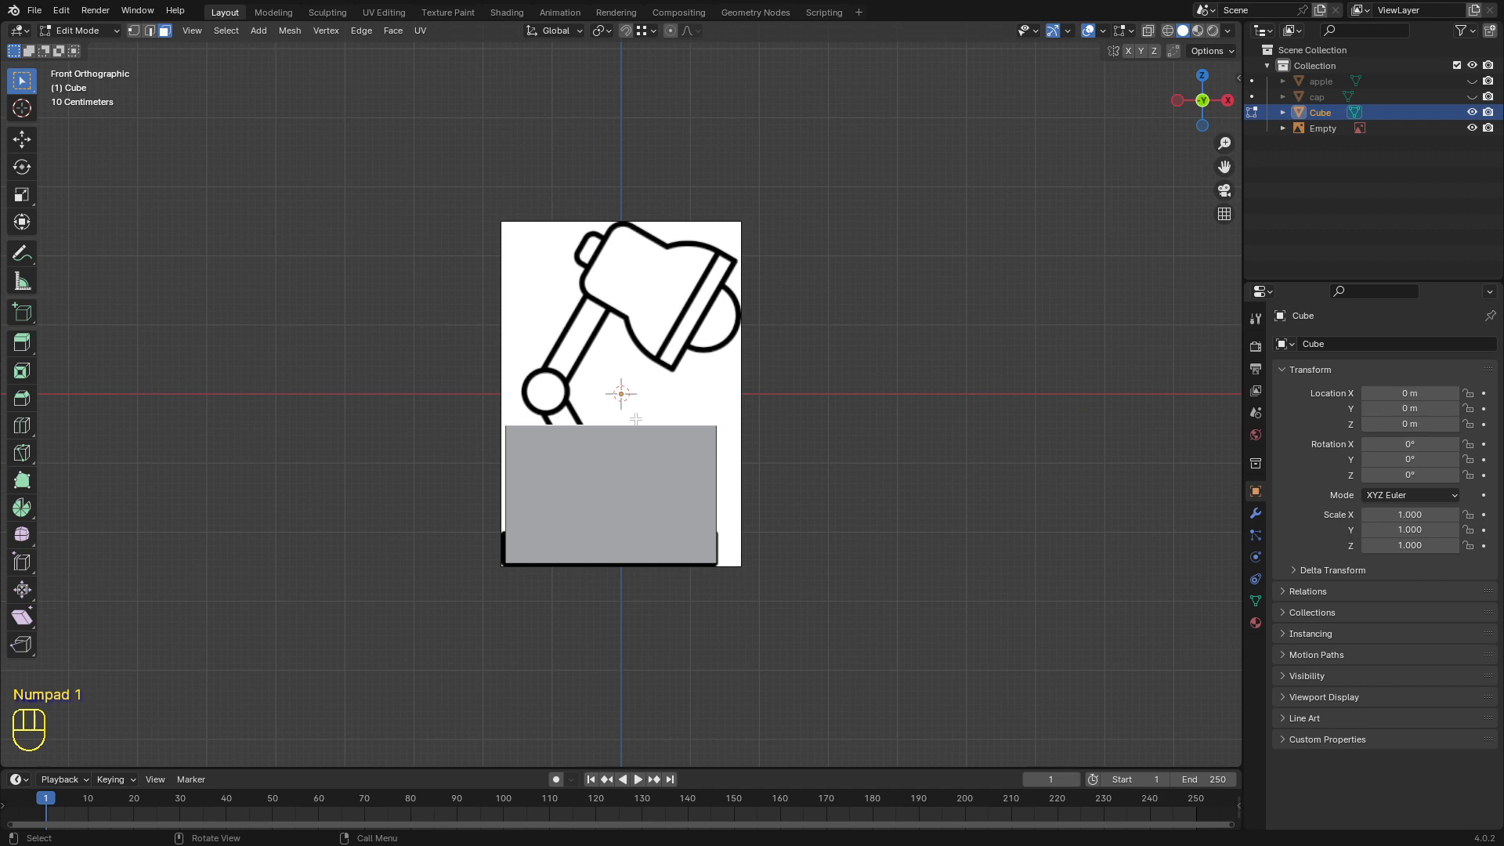
pyautogui.hotkey('alt', 'z')
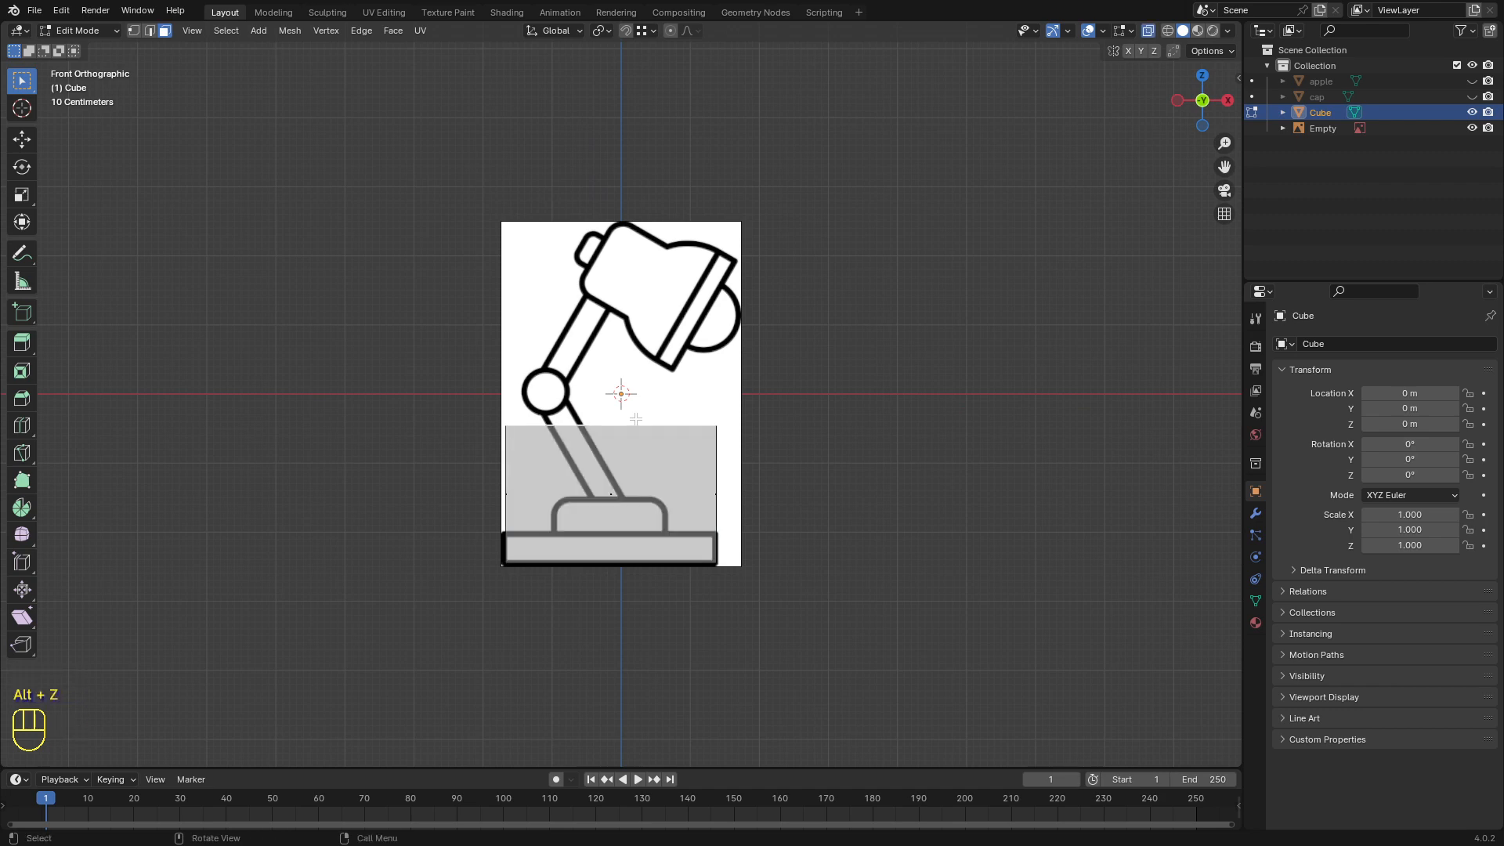
pyautogui.press('g')
pyautogui.press('z')
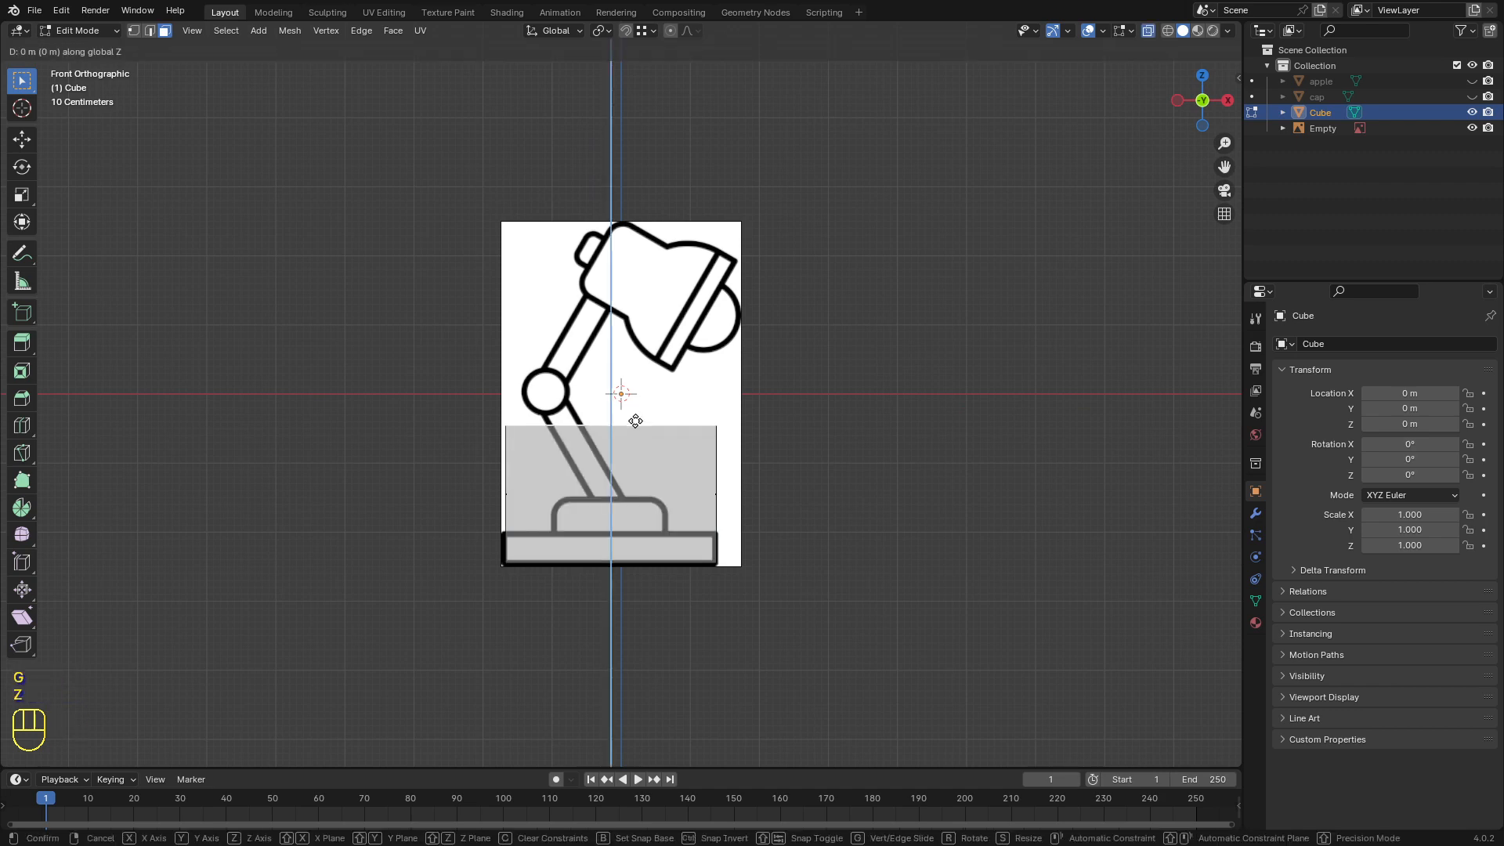
pyautogui.click(645, 525)
pyautogui.scroll(5, 776, 560)
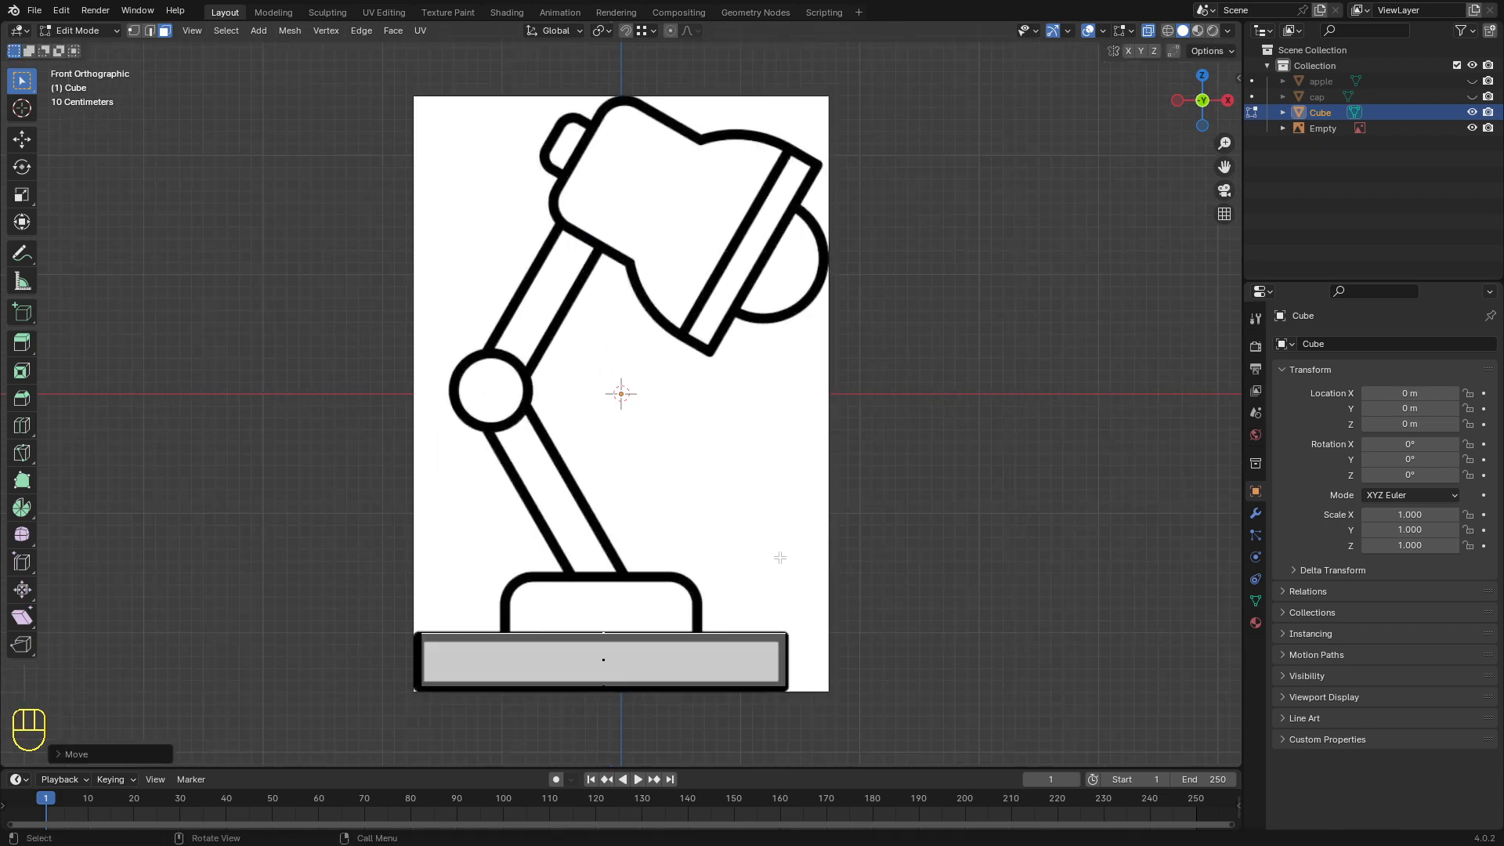
# Step: Select the whole base block and scale it slightly wider along the Y axis
pyautogui.scroll(-5, 779, 558)
pyautogui.moveTo(780, 557); pyautogui.dragTo(559, 573, button='middle')
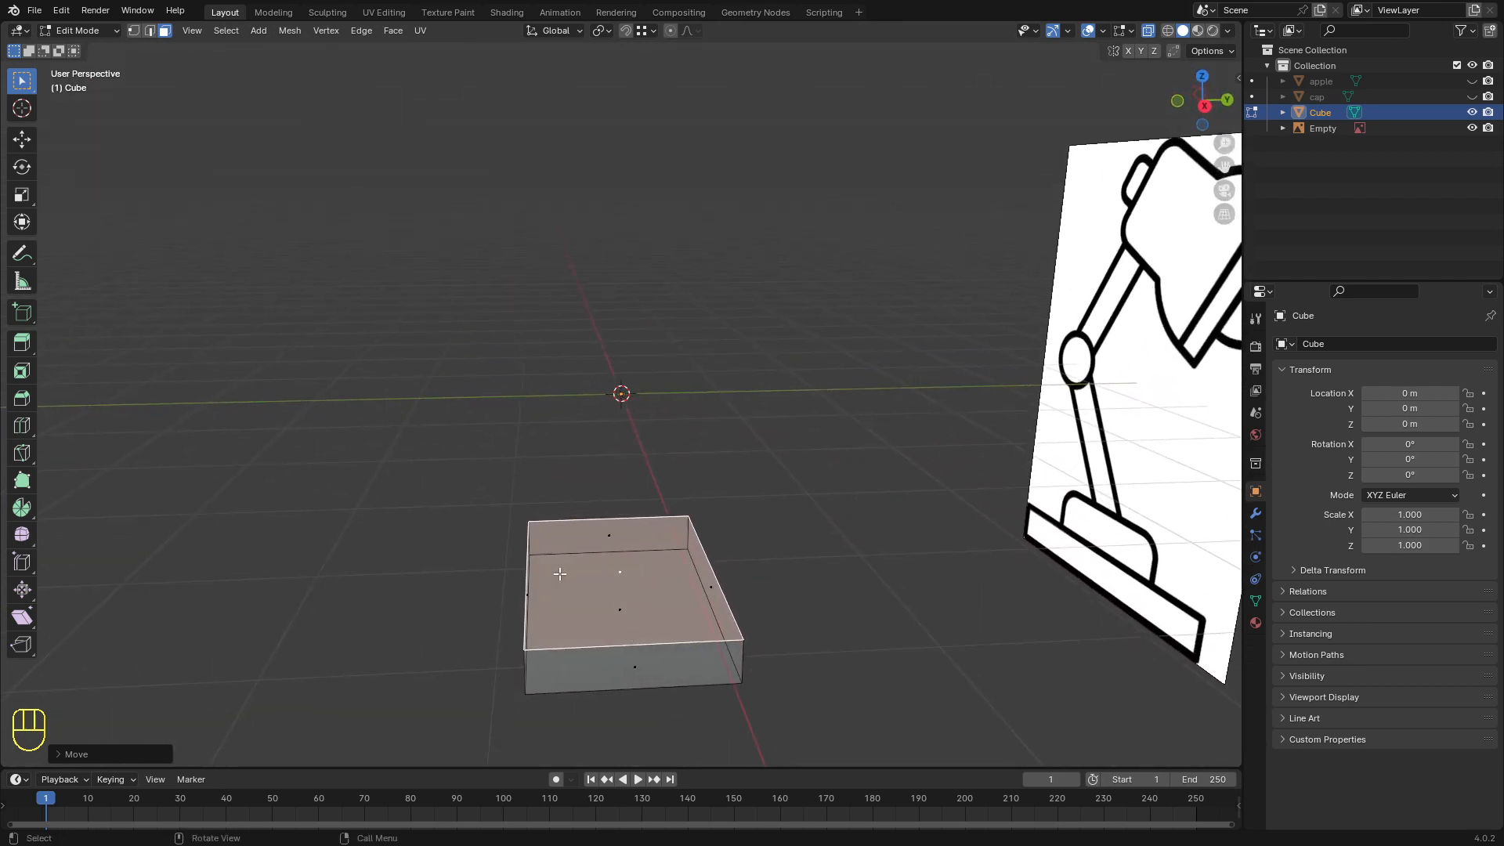
pyautogui.scroll(-3, 338, 609)
pyautogui.moveTo(412, 614); pyautogui.dragTo(496, 587, button='middle')
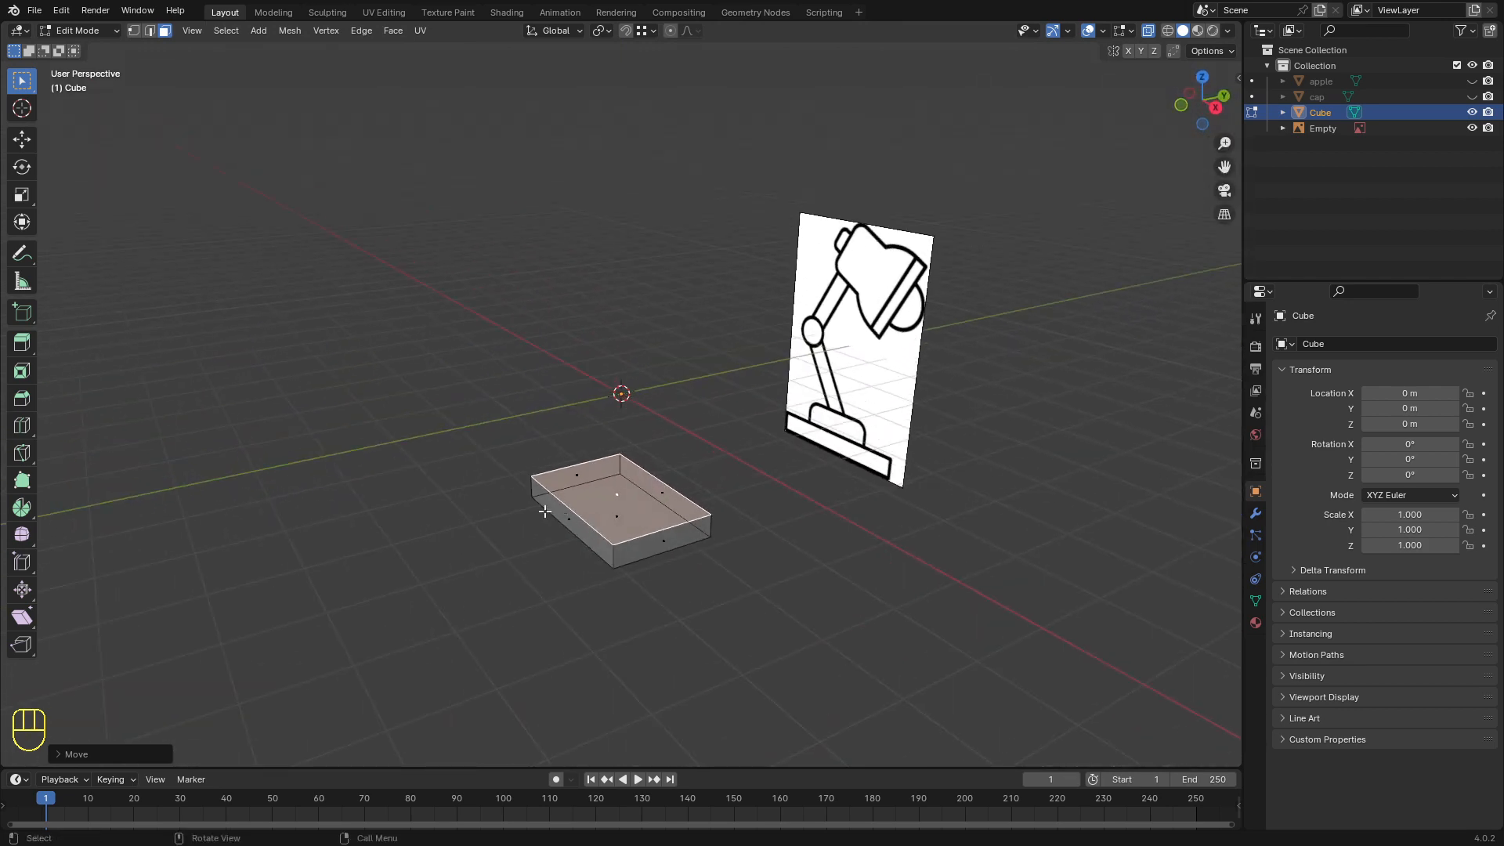
pyautogui.moveTo(545, 512); pyautogui.dragTo(621, 524, button='middle')
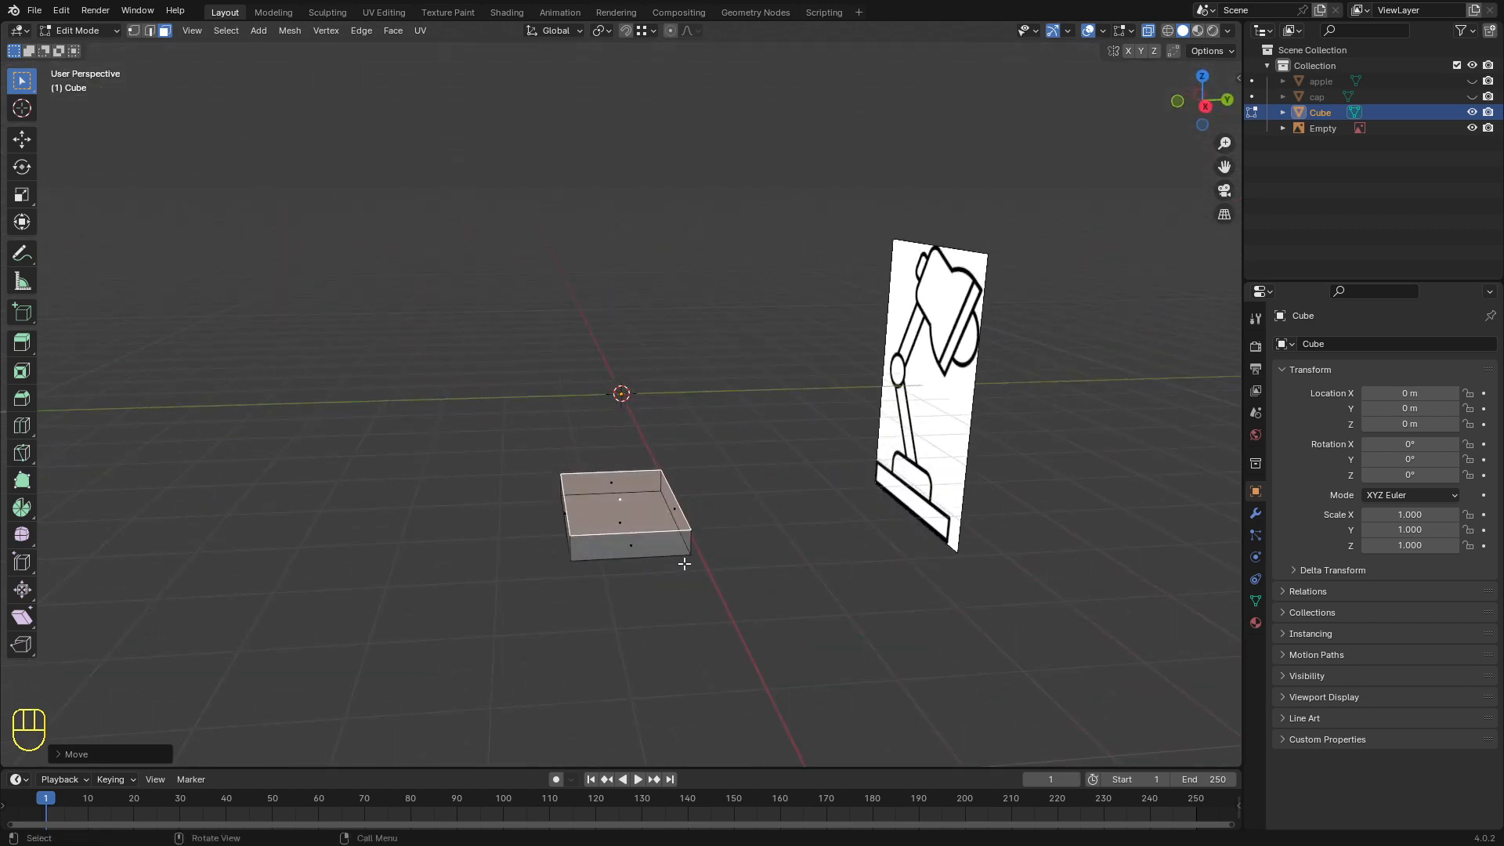
pyautogui.press('a')
pyautogui.press('s')
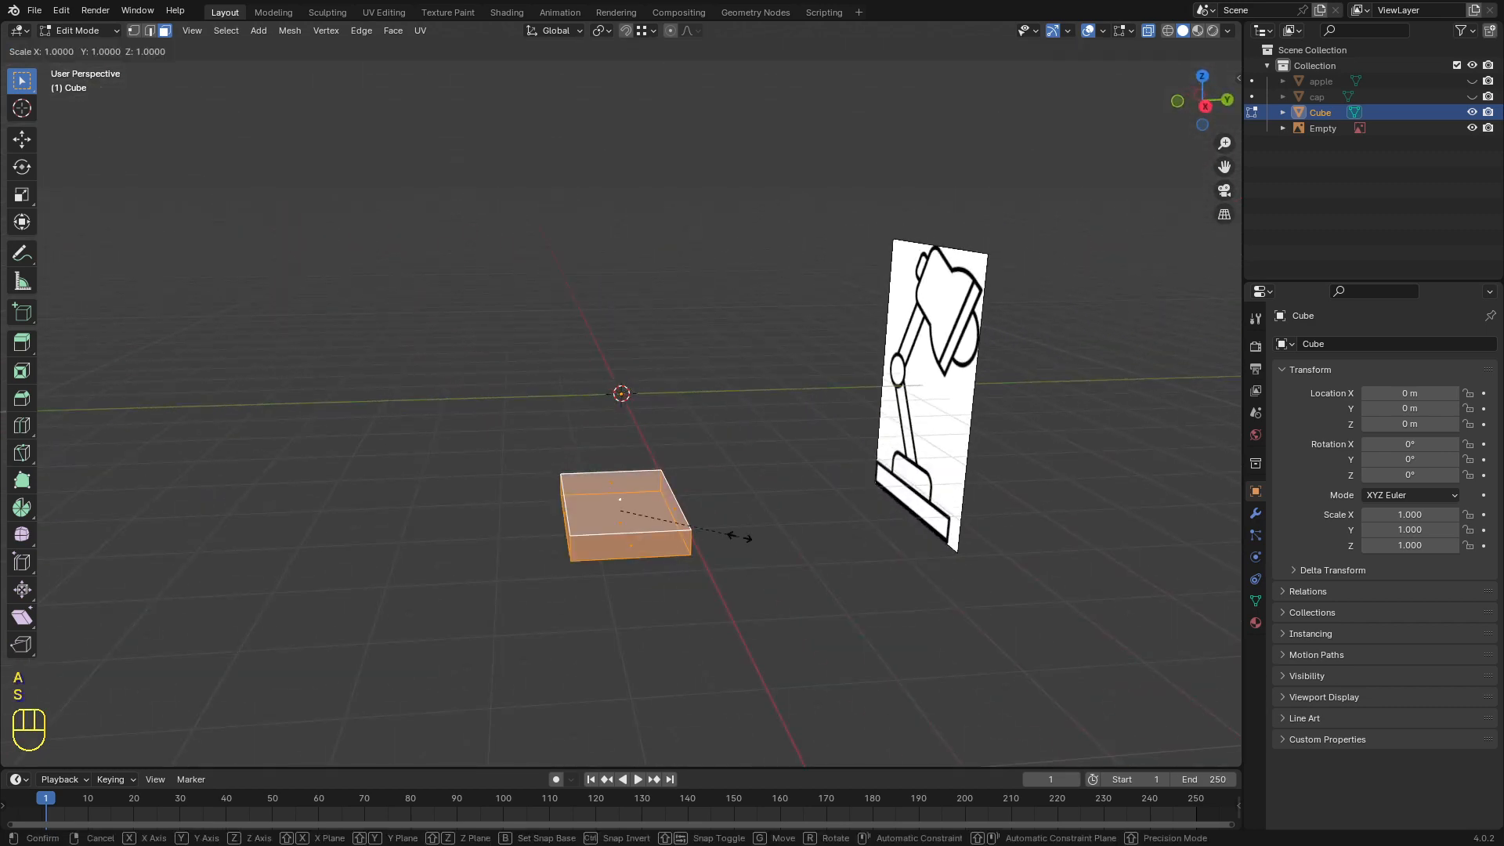
pyautogui.press('y')
pyautogui.click(757, 532)
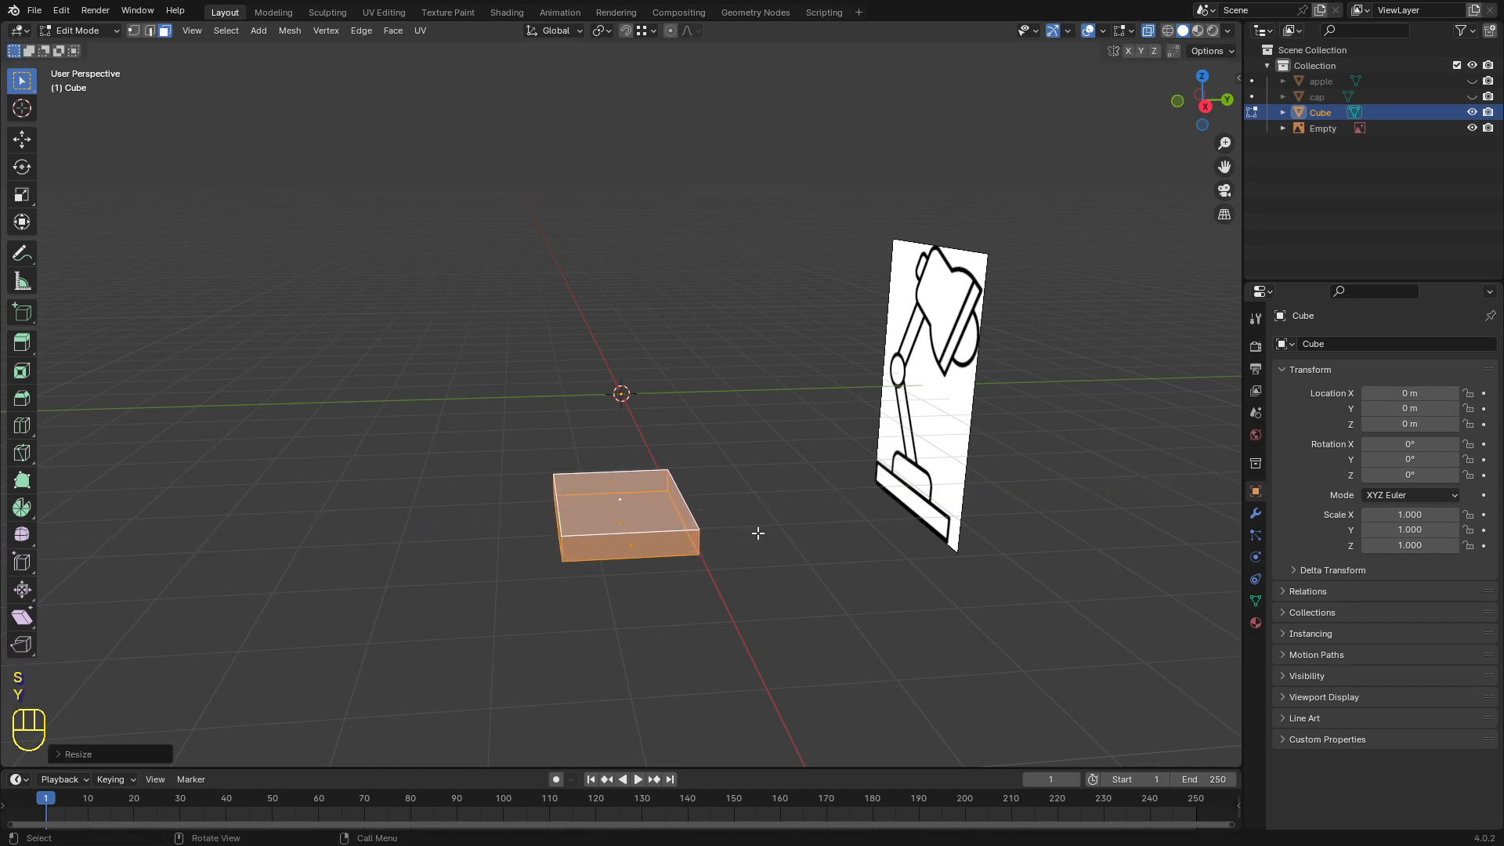
pyautogui.moveTo(503, 537); pyautogui.dragTo(634, 555, button='middle')
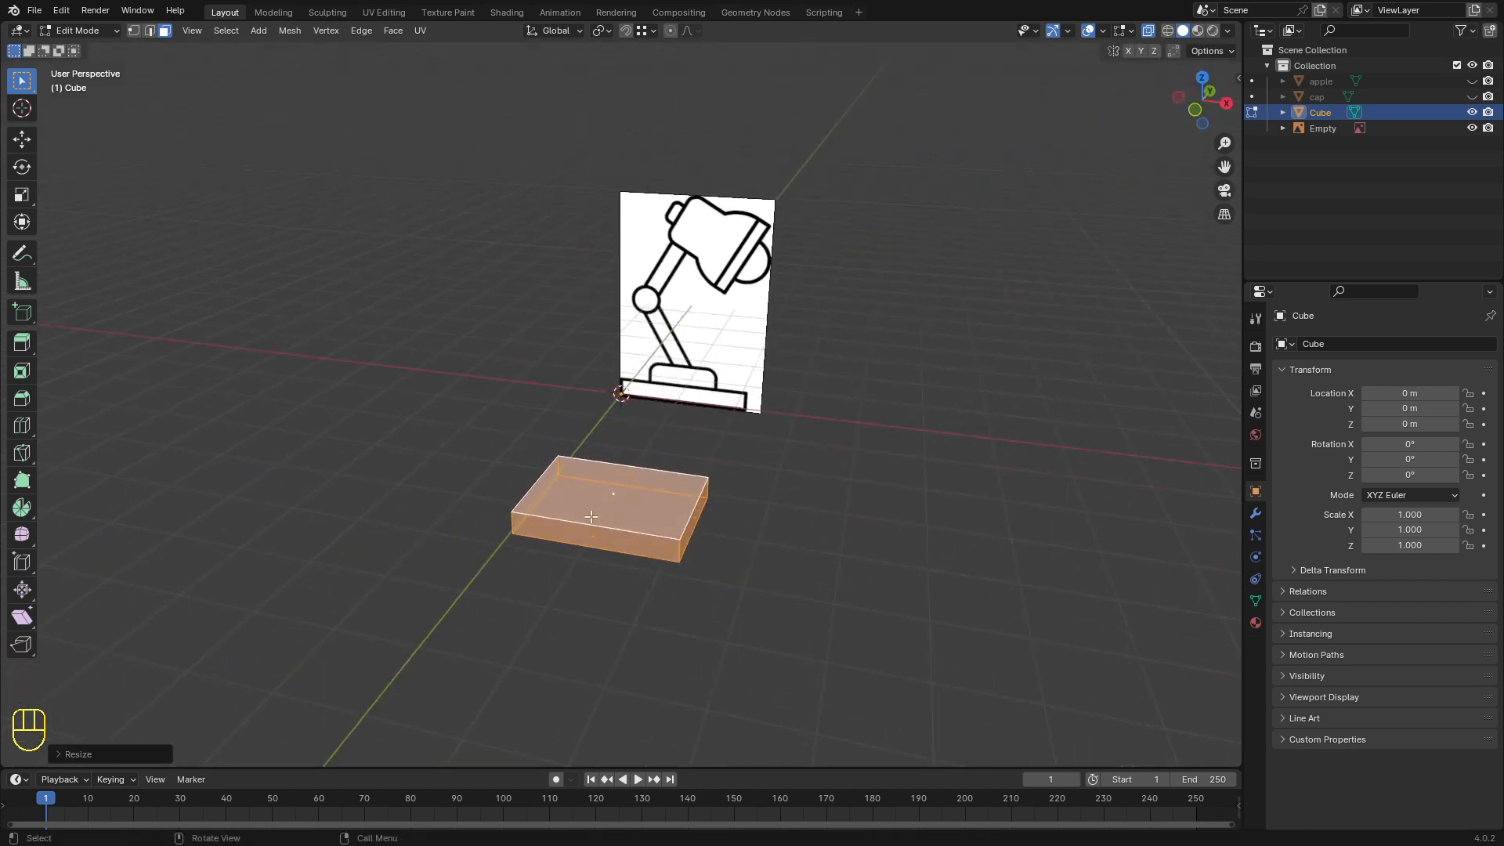
# Step: Turn X-ray off and inset the base block's top face to the width of the lamp's rounded upper base
pyautogui.hotkey('alt', 'z')
pyautogui.moveTo(580, 494); pyautogui.dragTo(583, 437, button='middle')
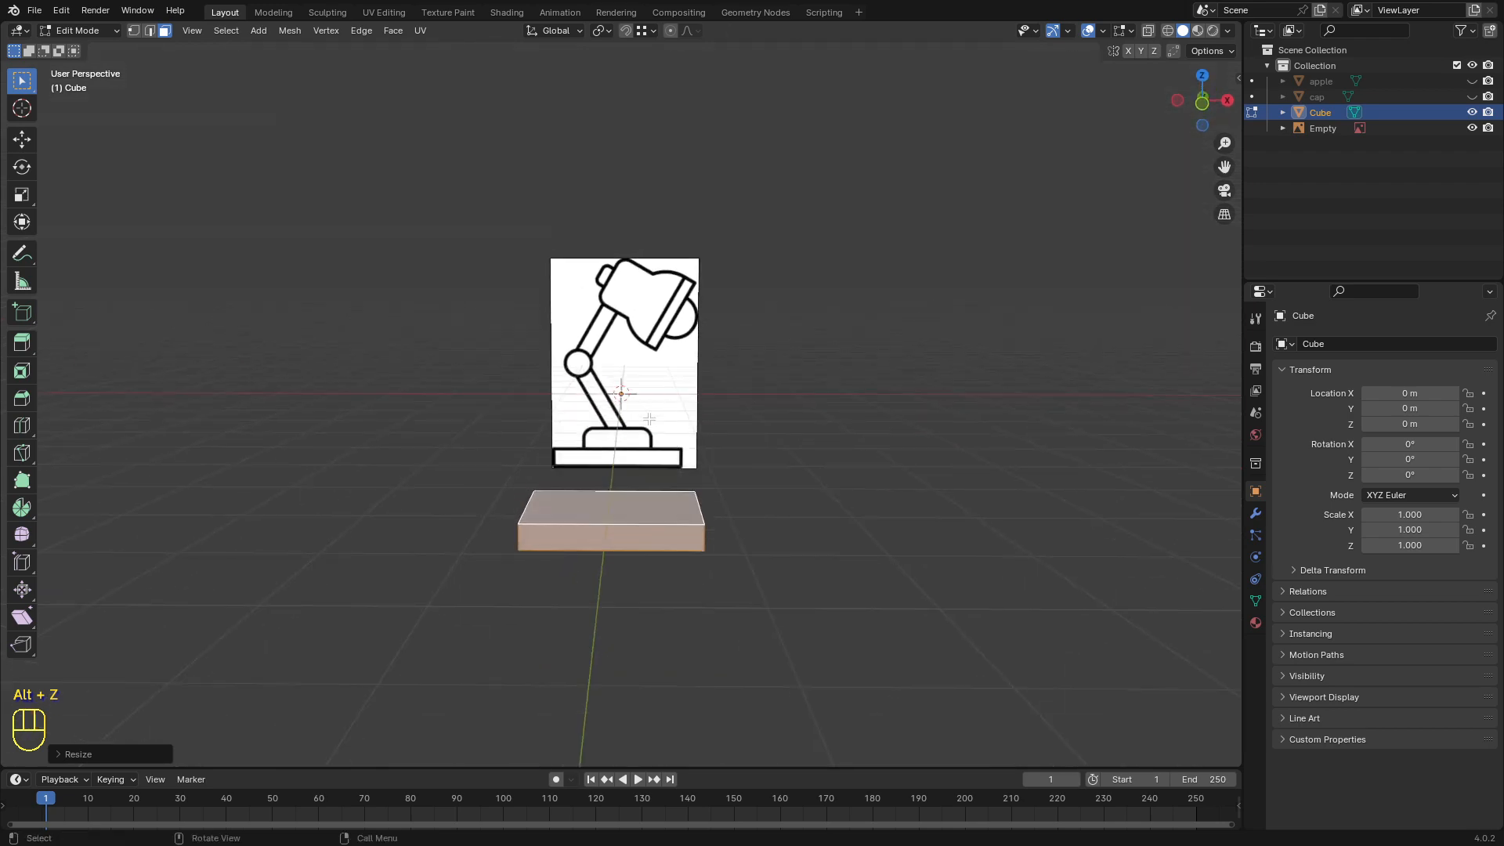
pyautogui.click(624, 511)
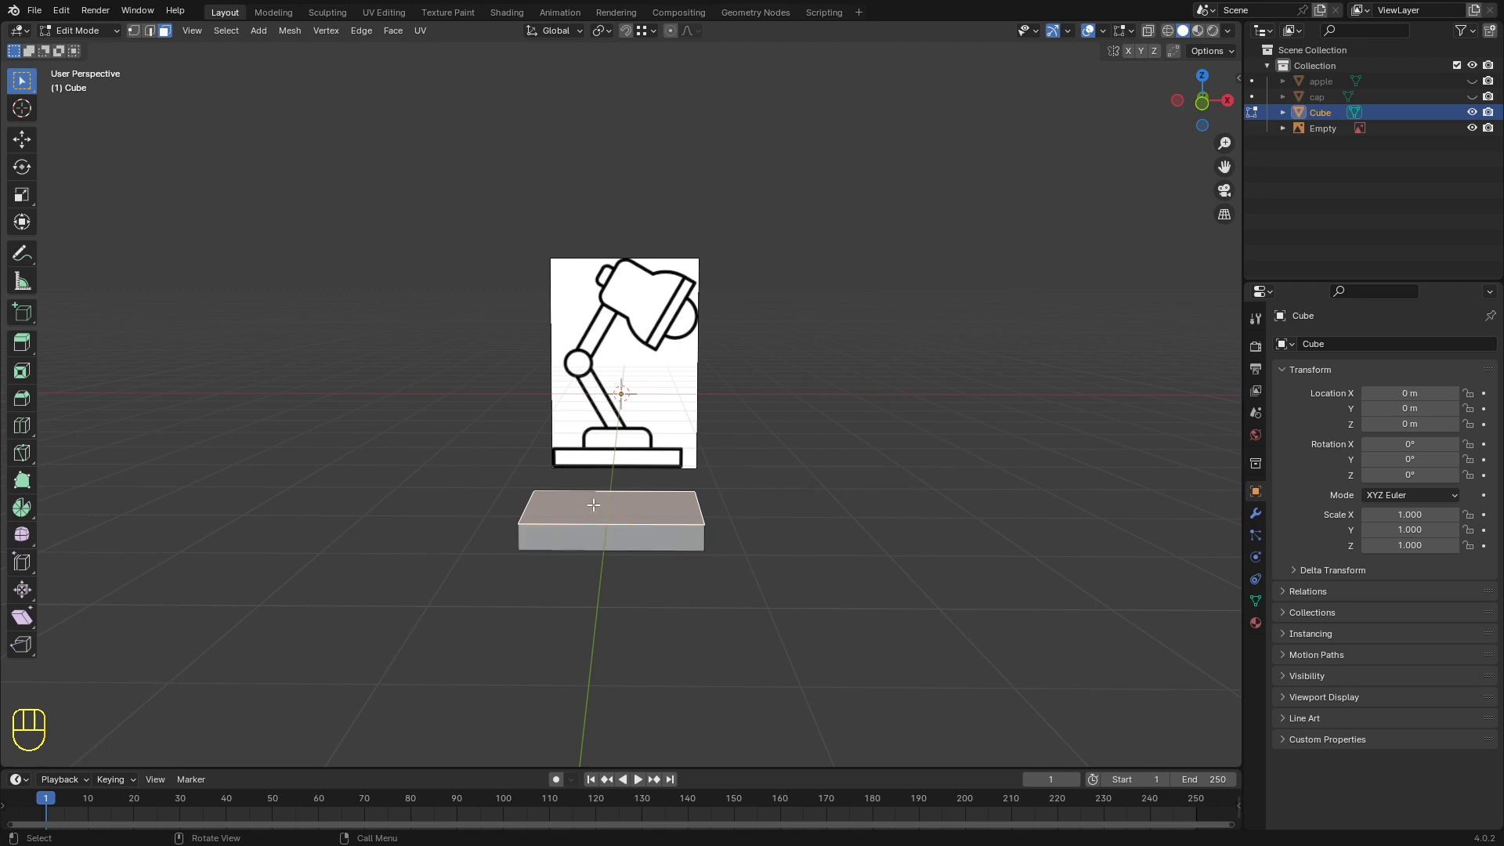
pyautogui.press('KP_1')
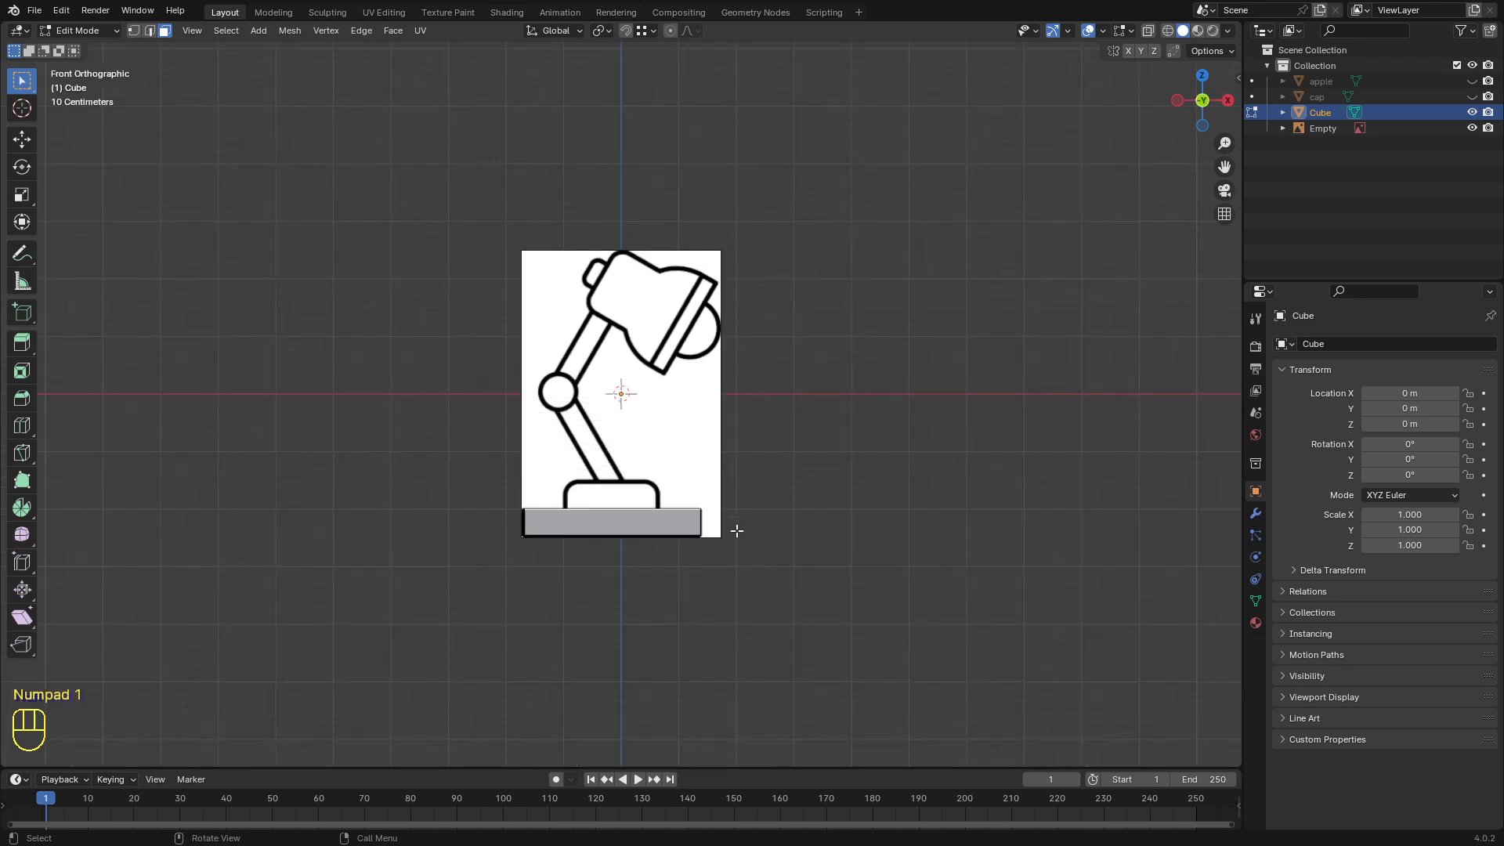
pyautogui.press('i')
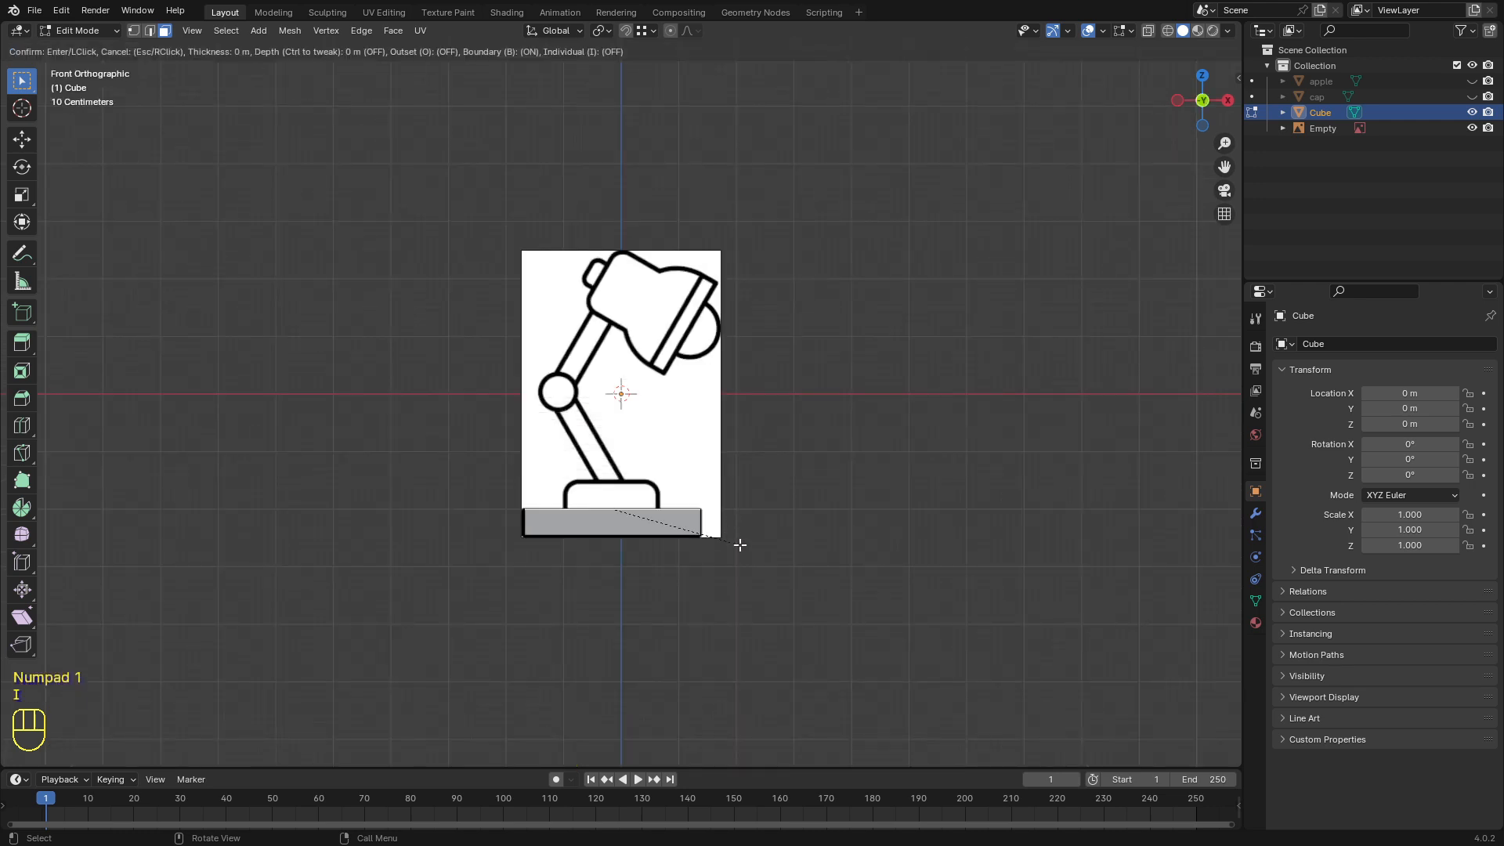
pyautogui.click(697, 542)
# Step: Scale the inset top face along Y by about 1.25
pyautogui.moveTo(601, 537); pyautogui.dragTo(712, 463, button='middle')
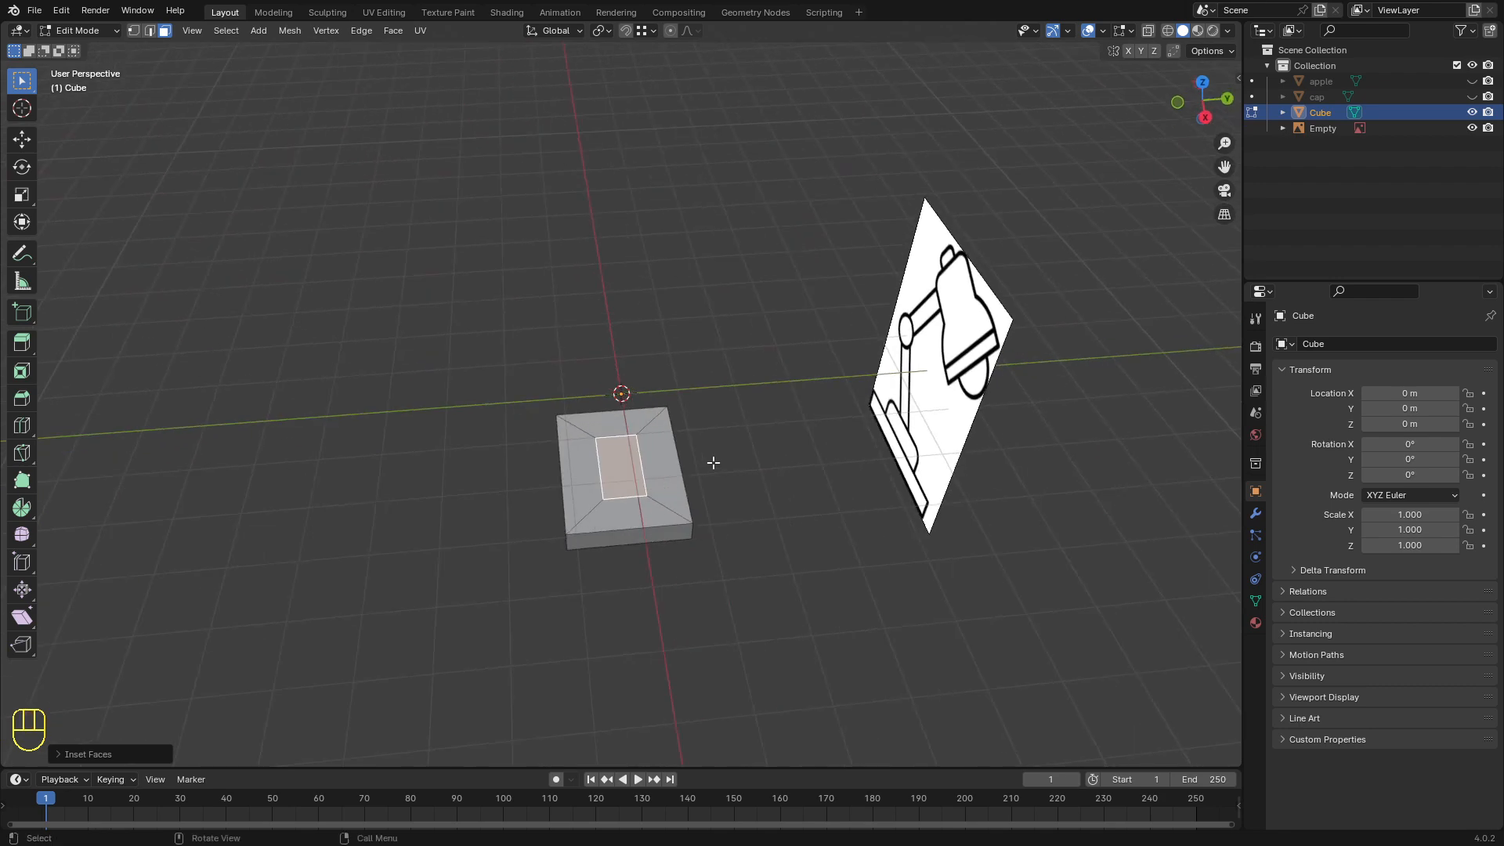
pyautogui.press('s')
pyautogui.press('y')
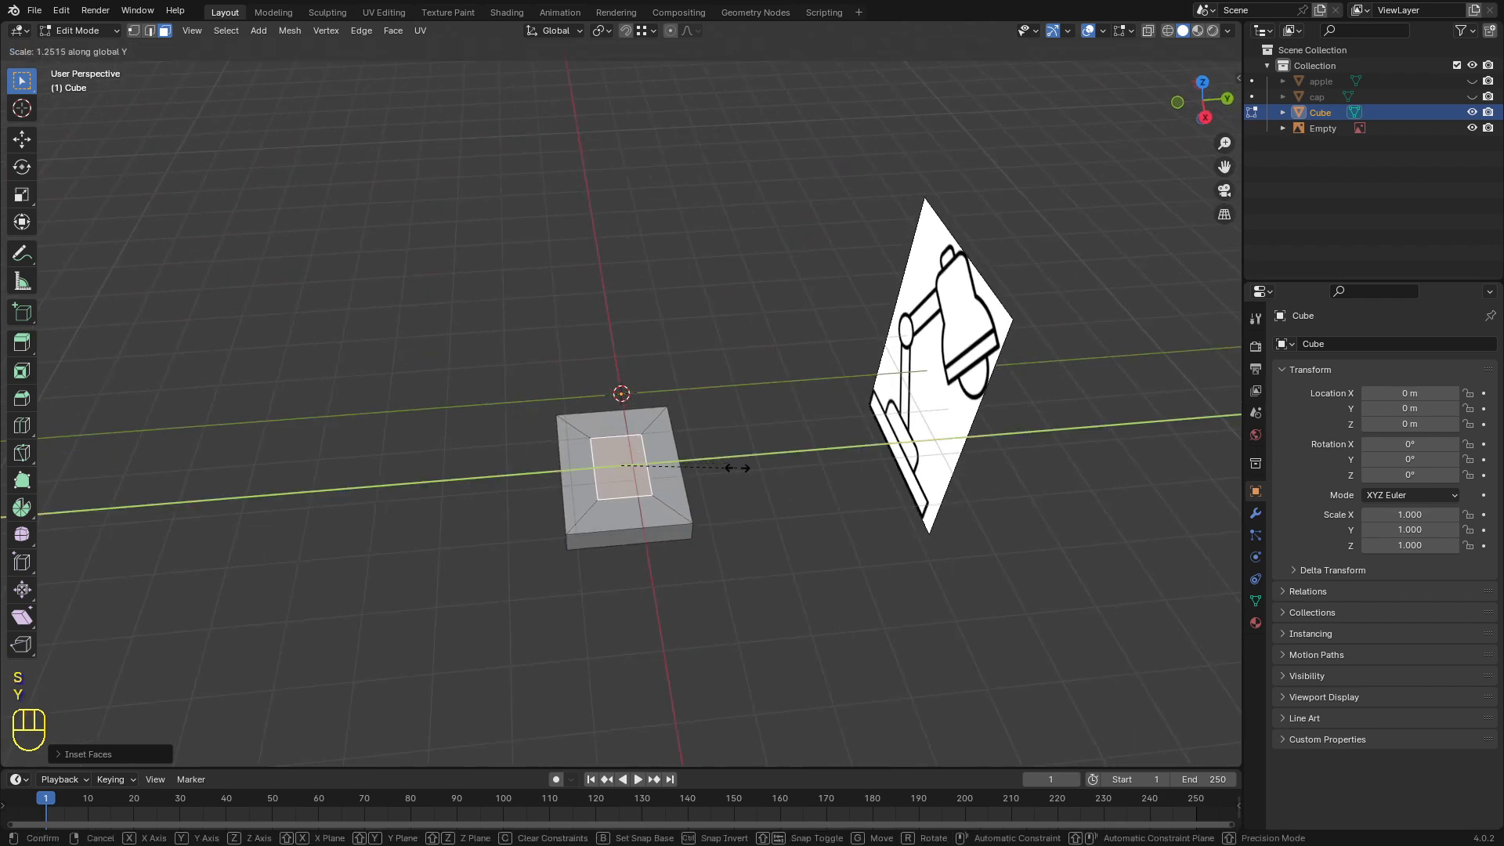
pyautogui.click(739, 468)
# Step: Extrude the inset top face upward about 0.54 m to the top of the reference's rounded upper base
pyautogui.moveTo(496, 501); pyautogui.dragTo(599, 487, button='middle')
pyautogui.press('KP_1')
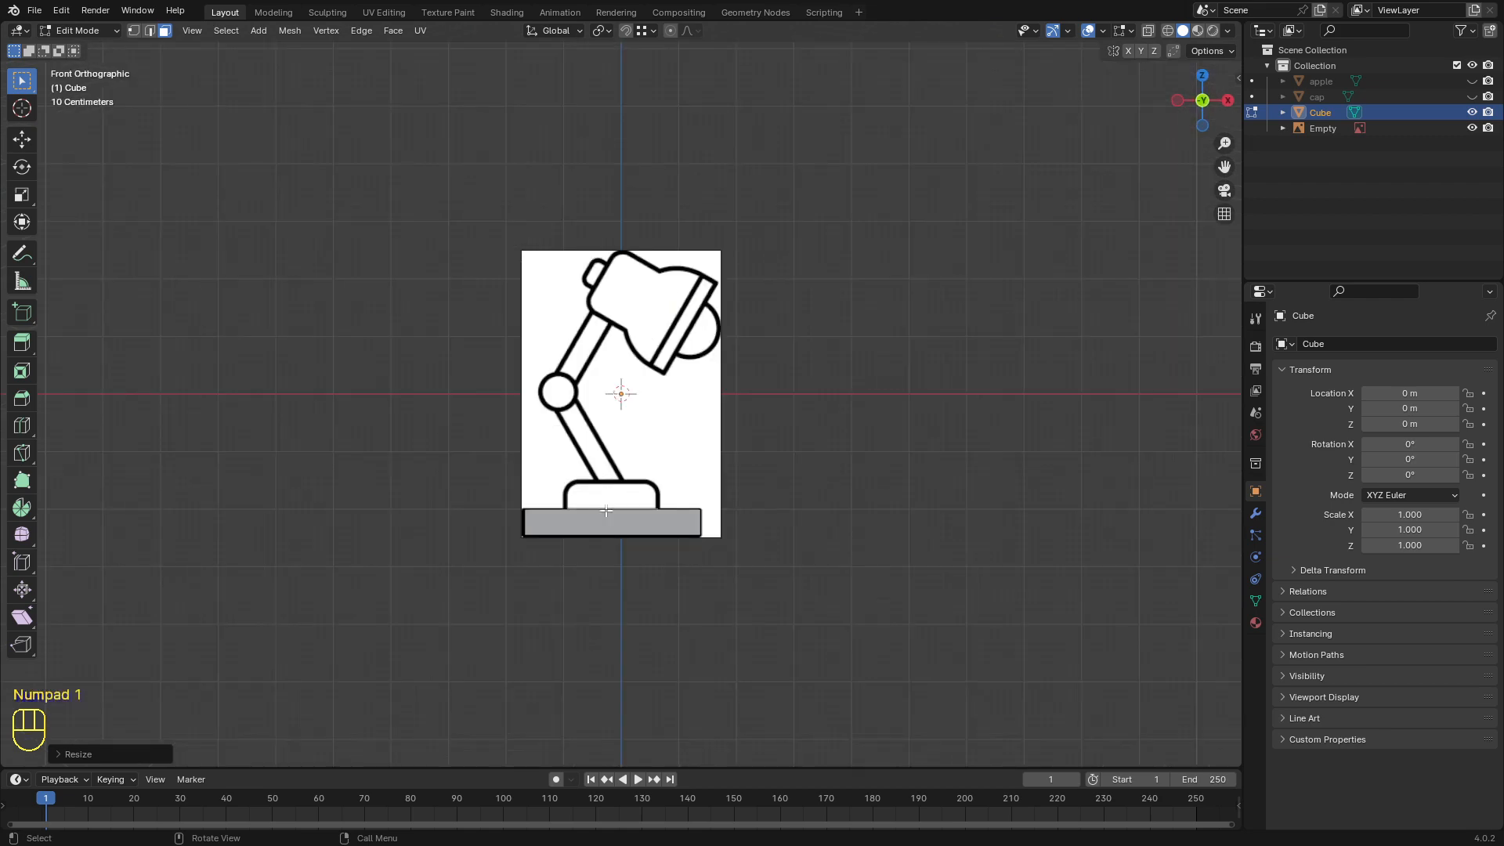
pyautogui.press('e')
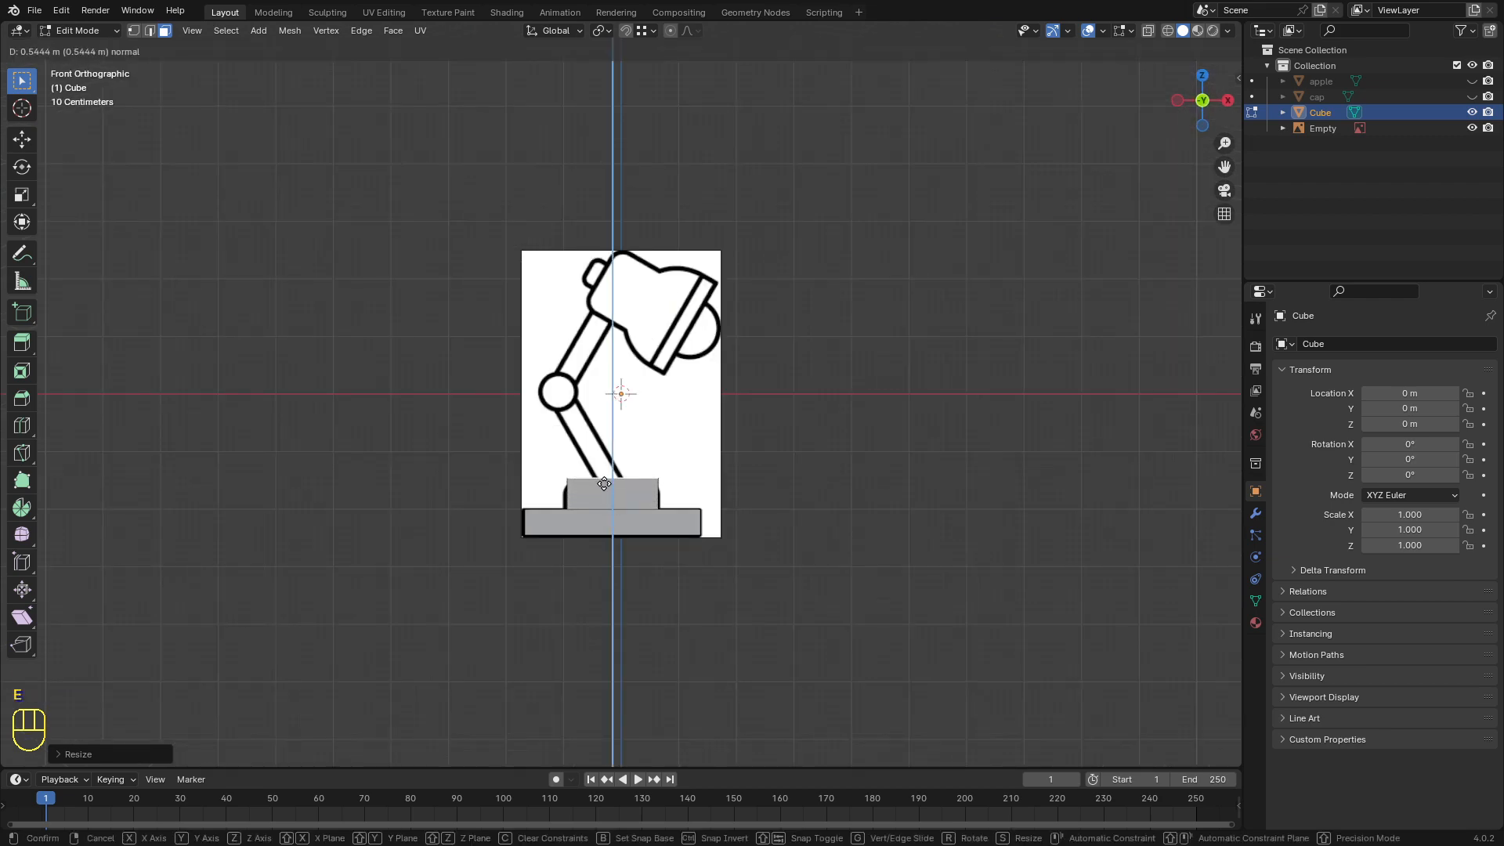
pyautogui.click(595, 539)
pyautogui.scroll(5, 621, 538)
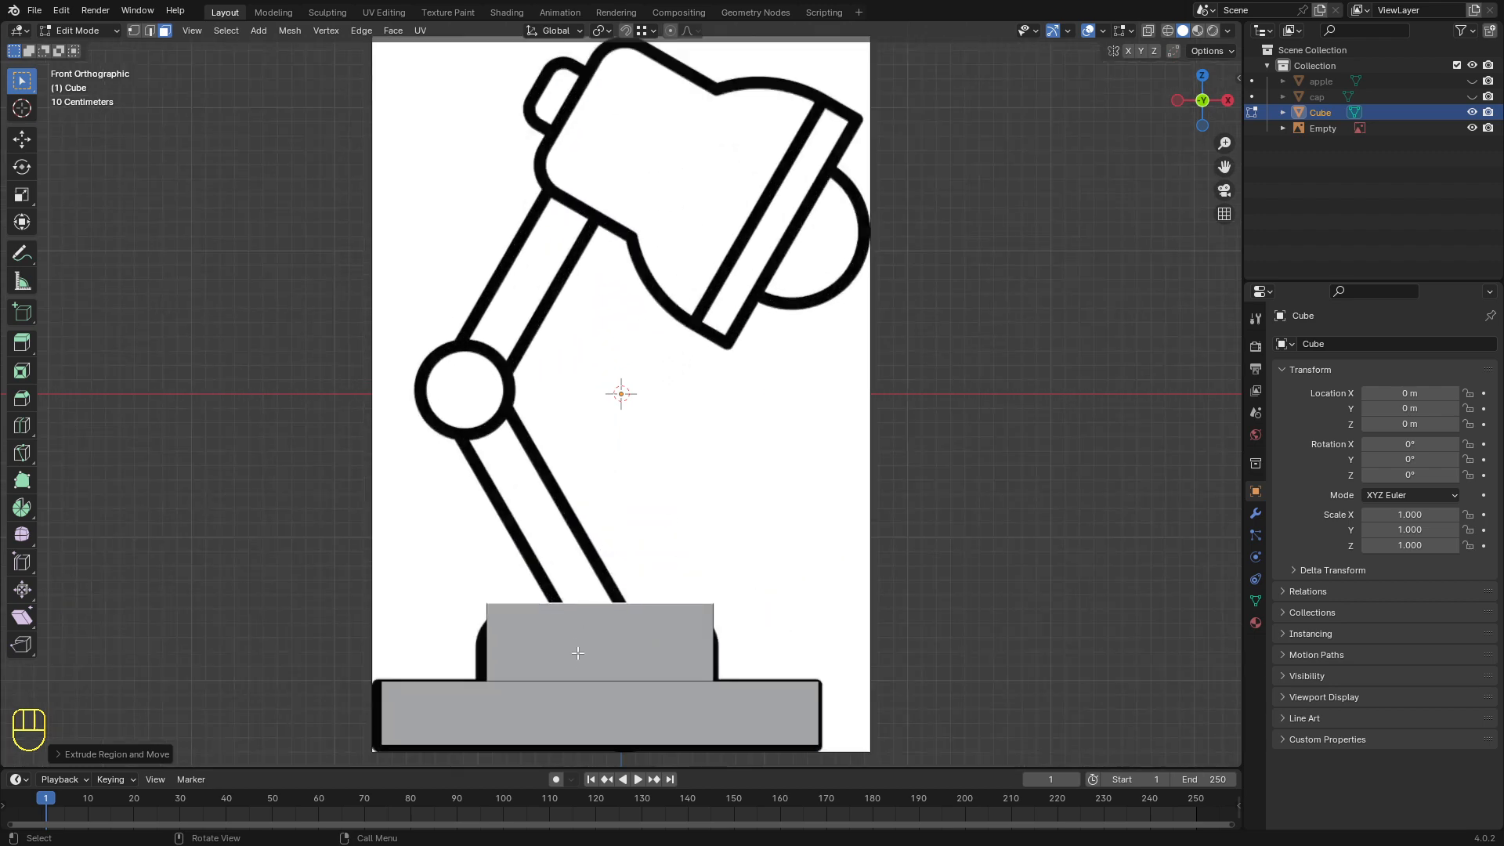
# Step: With X-ray turned on, bevel the top of the extruded upper base until it follows the reference's rounded corners
pyautogui.hotkey('alt', 'z')
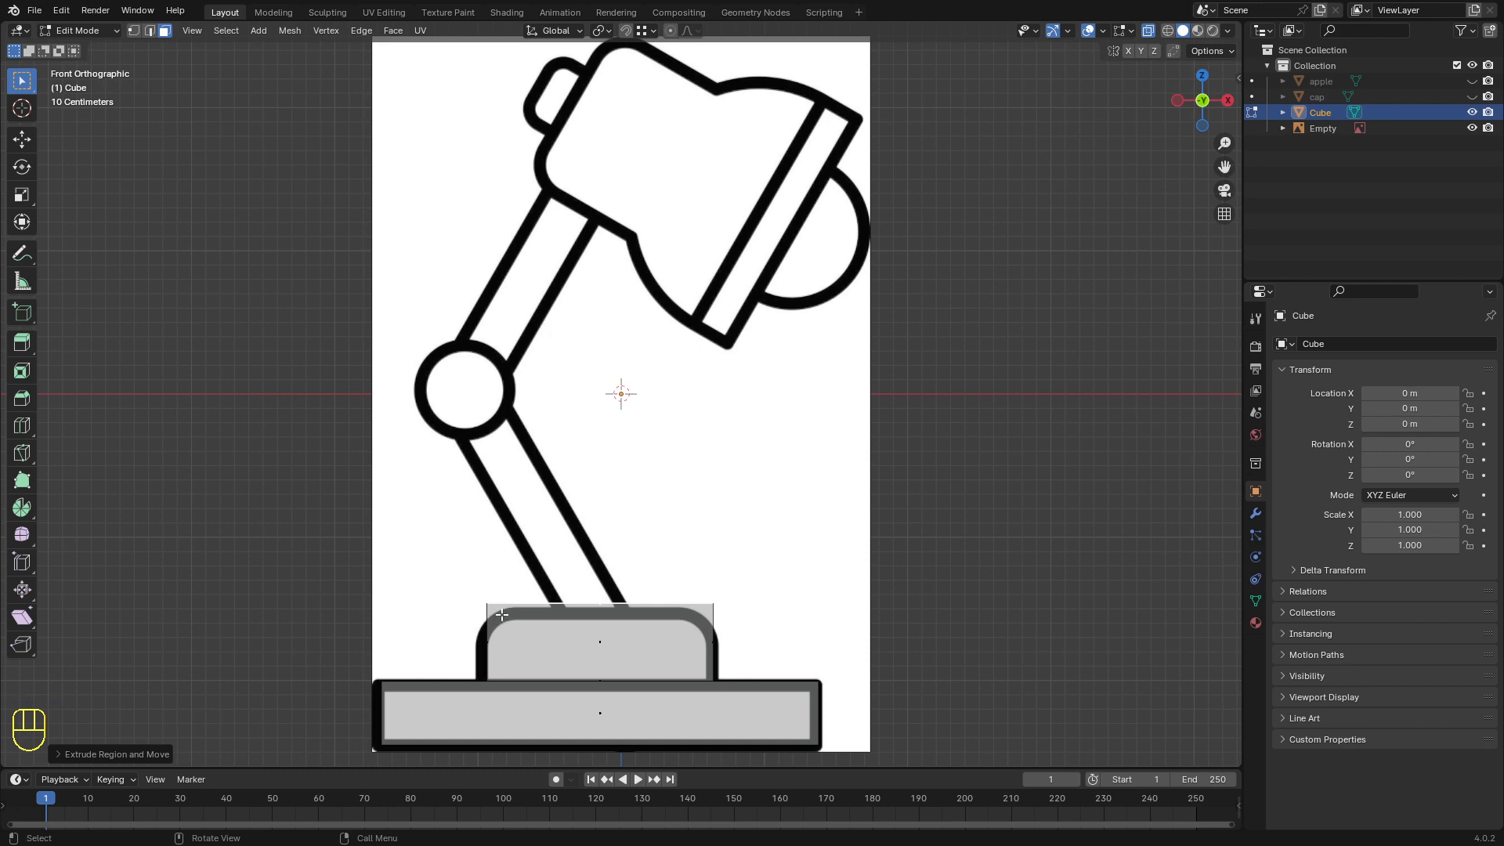
pyautogui.scroll(-1, 581, 632)
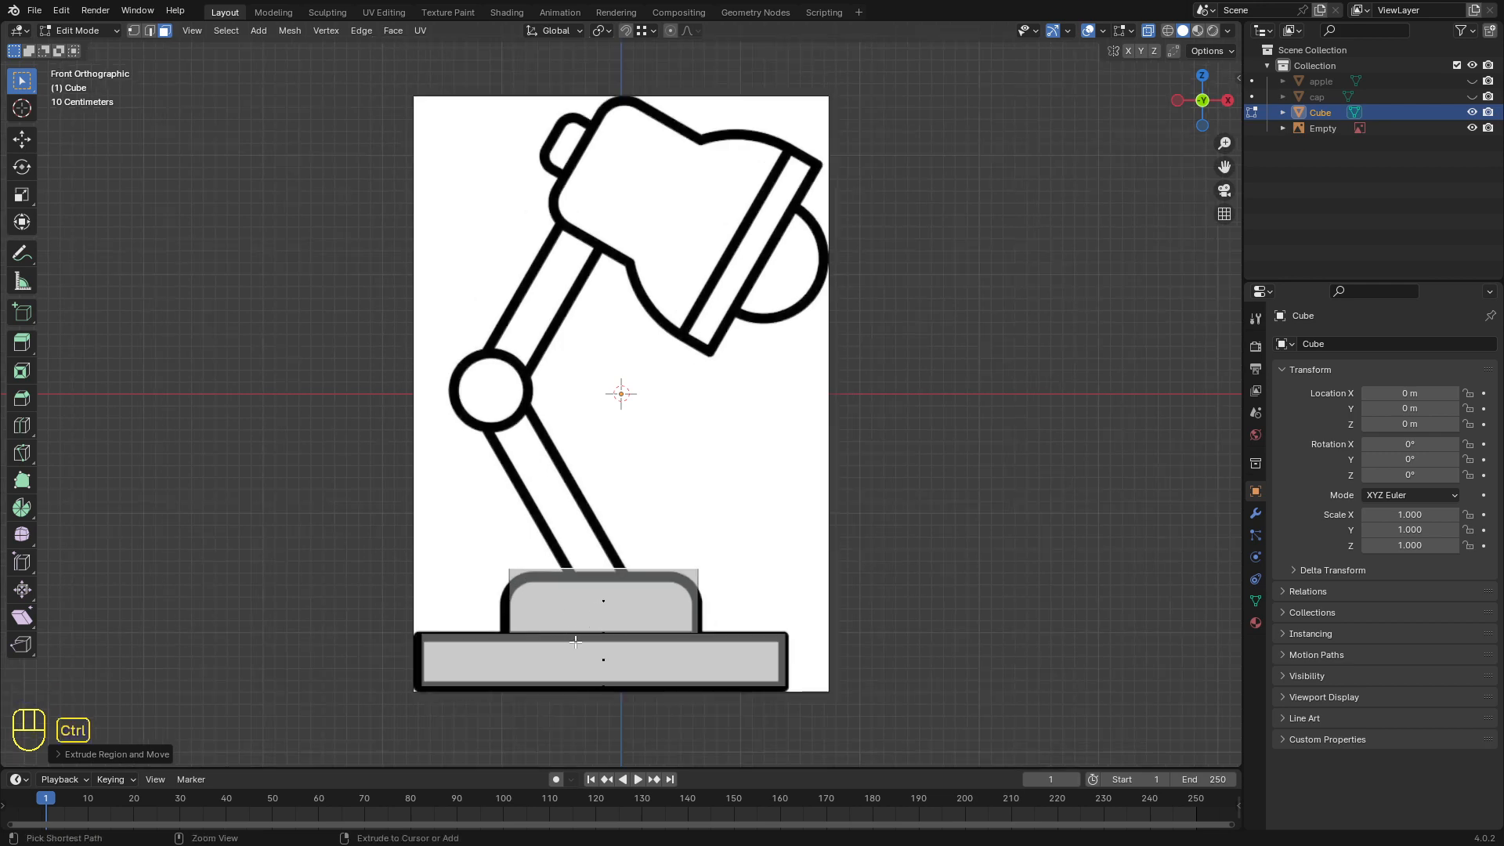
pyautogui.hotkey('ctrl', 'b')
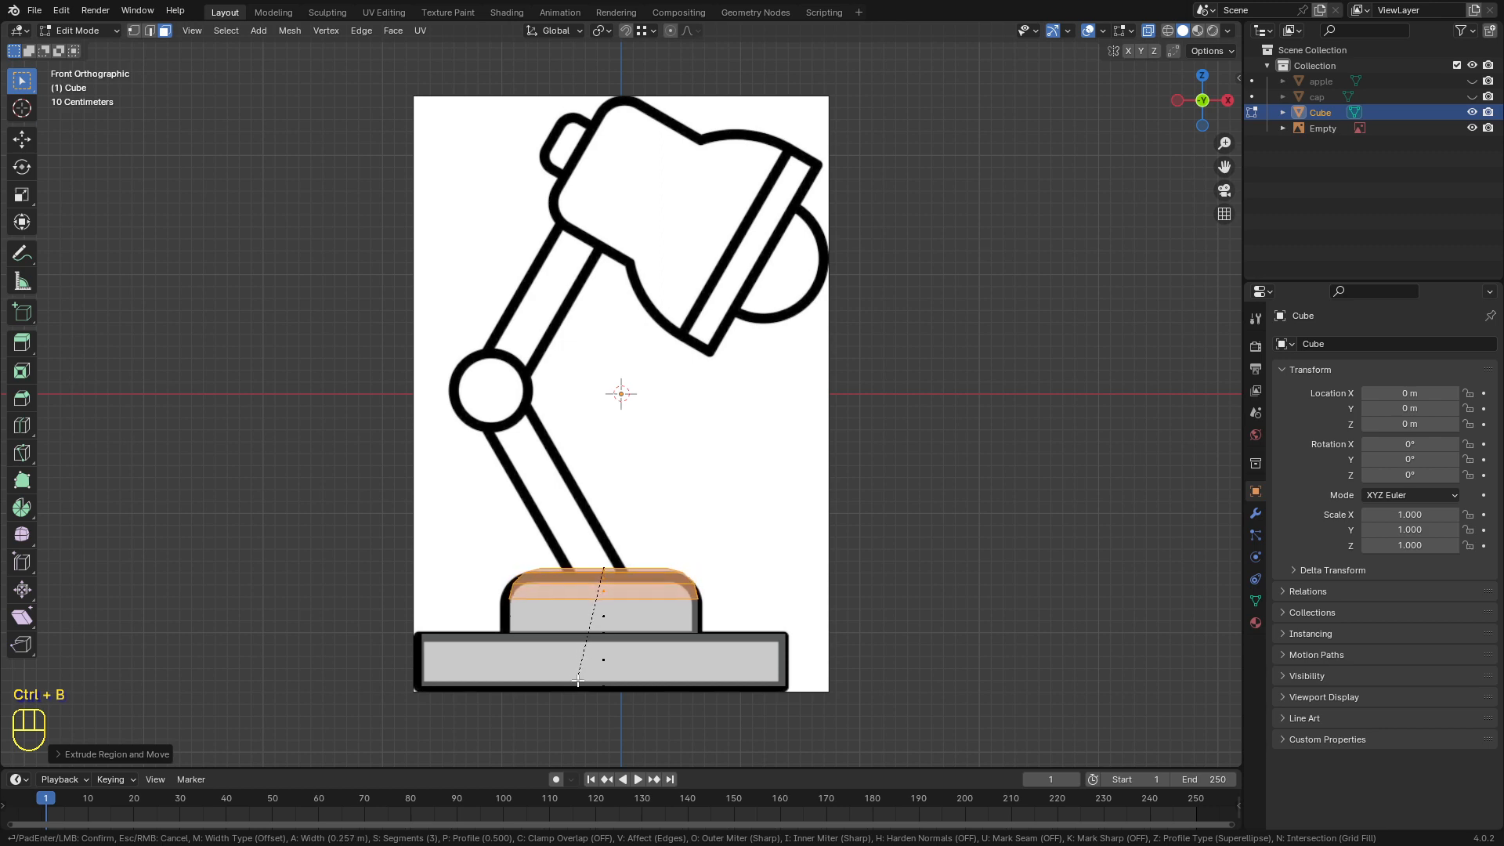
pyautogui.click(577, 686)
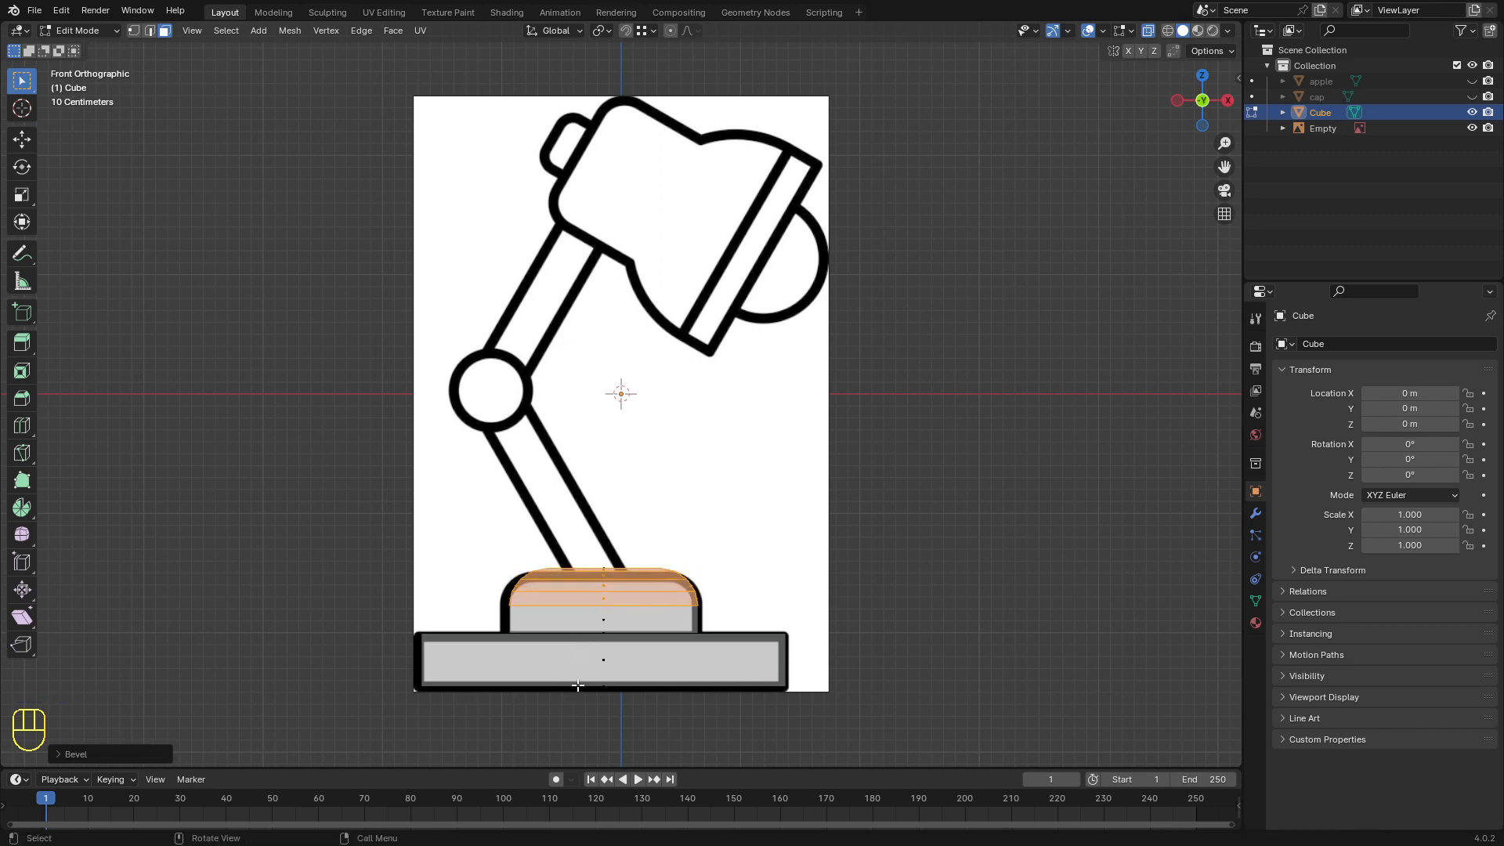
pyautogui.moveTo(577, 628); pyautogui.dragTo(577, 655, button='middle')
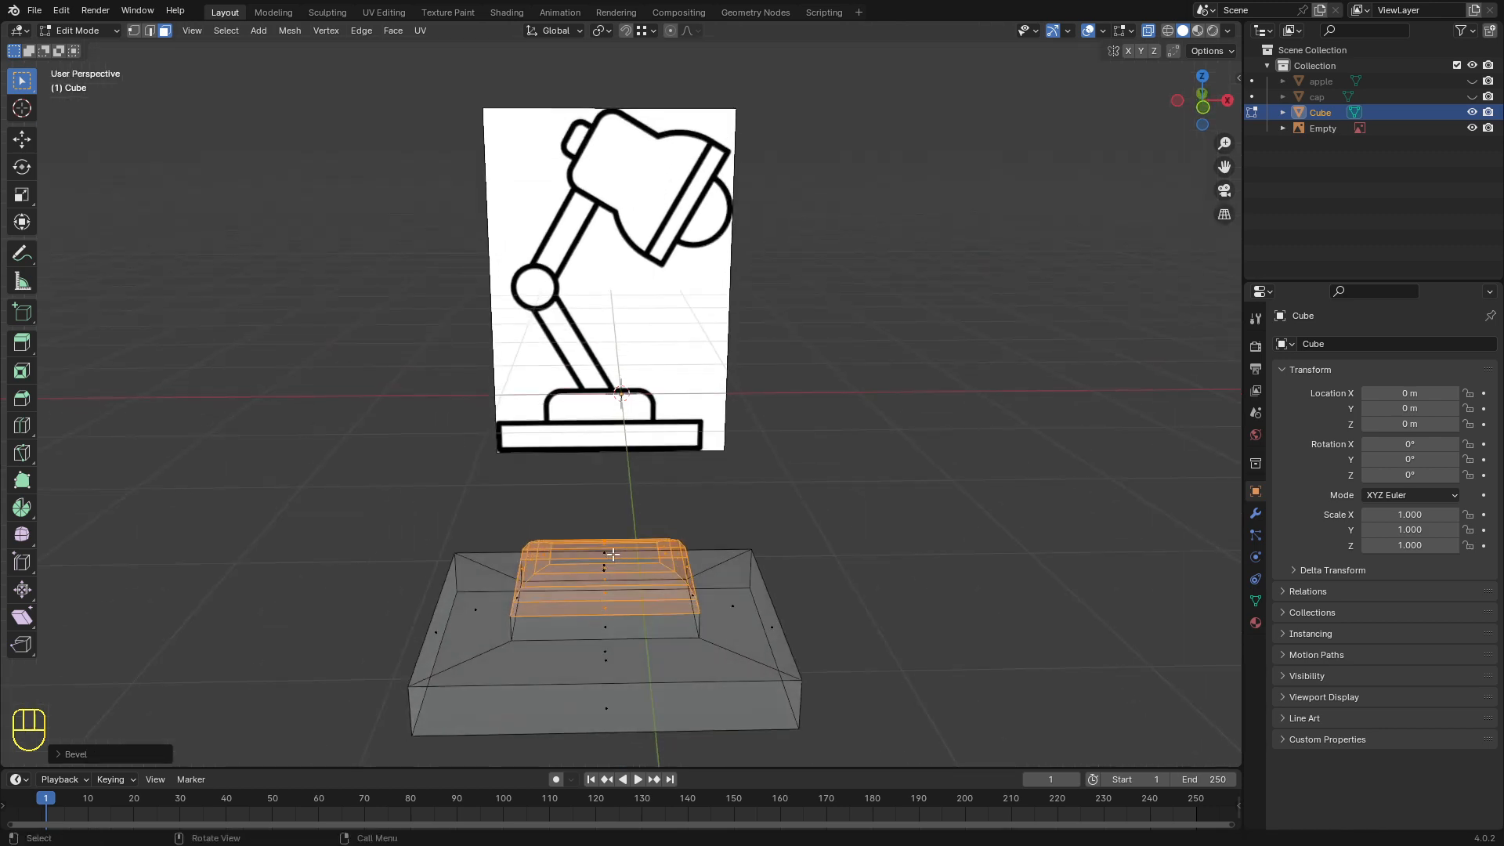
# Step: Turn X-ray off and inset the flat top face of the bevelled upper base slightly
pyautogui.hotkey('alt', 'z')
pyautogui.moveTo(603, 555); pyautogui.dragTo(583, 549, button='middle')
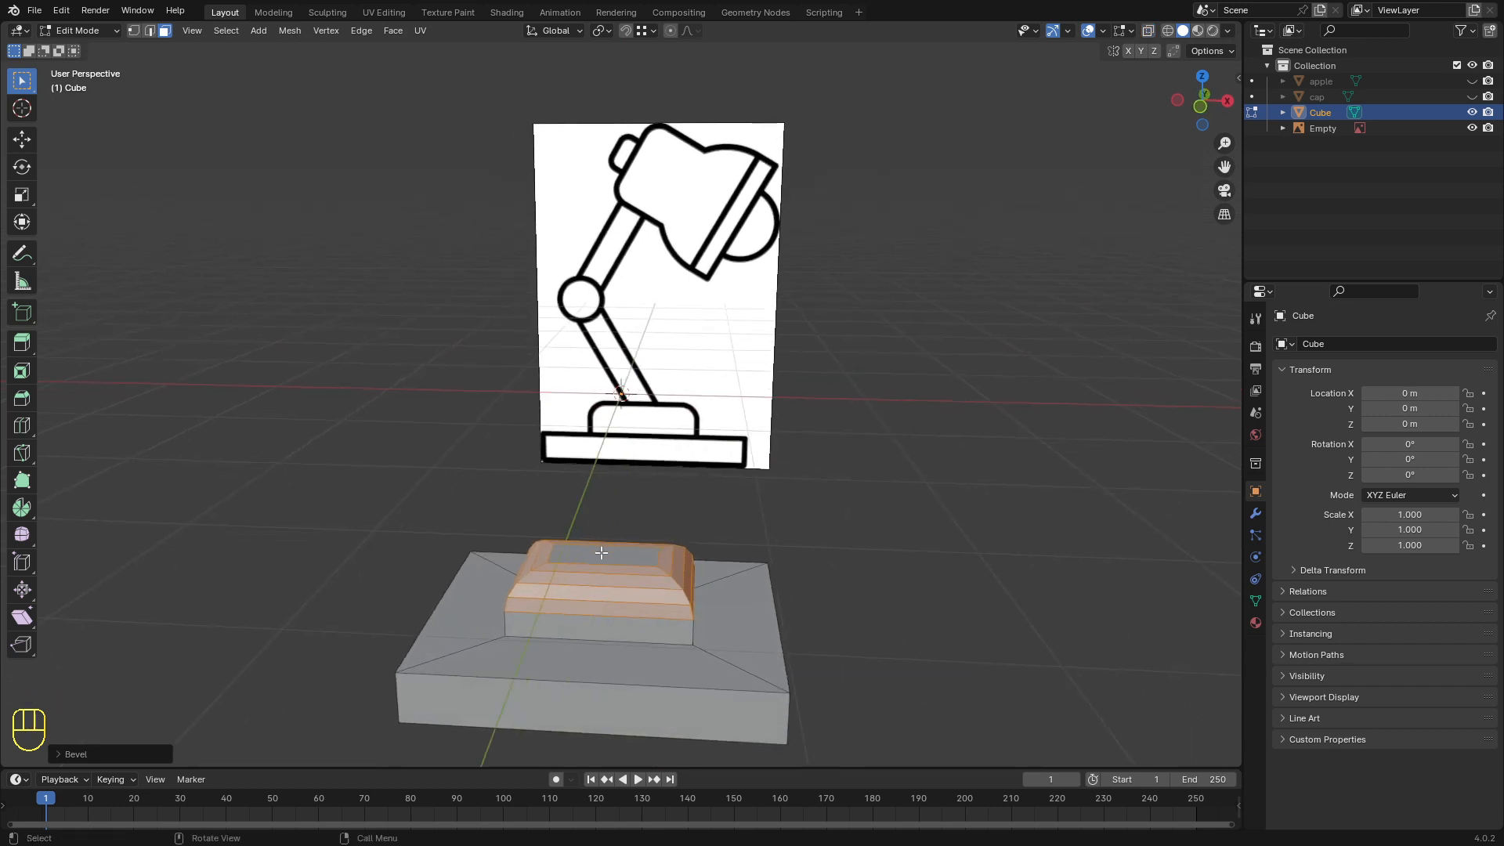
pyautogui.click(599, 554)
pyautogui.moveTo(599, 553); pyautogui.dragTo(602, 552, button='middle')
pyautogui.scroll(3, 618, 572)
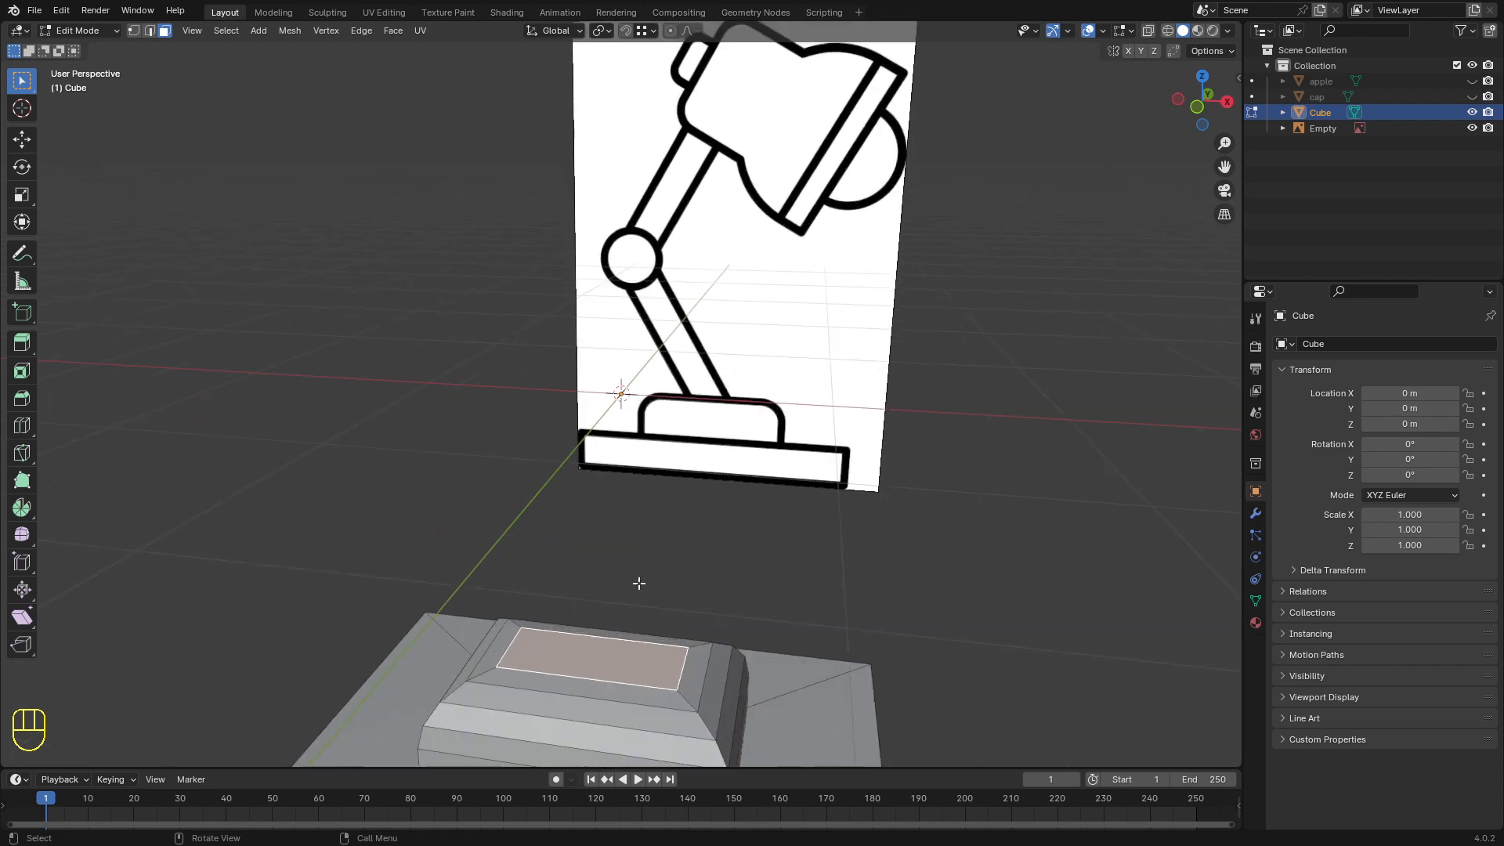
pyautogui.press('i')
pyautogui.click(691, 676)
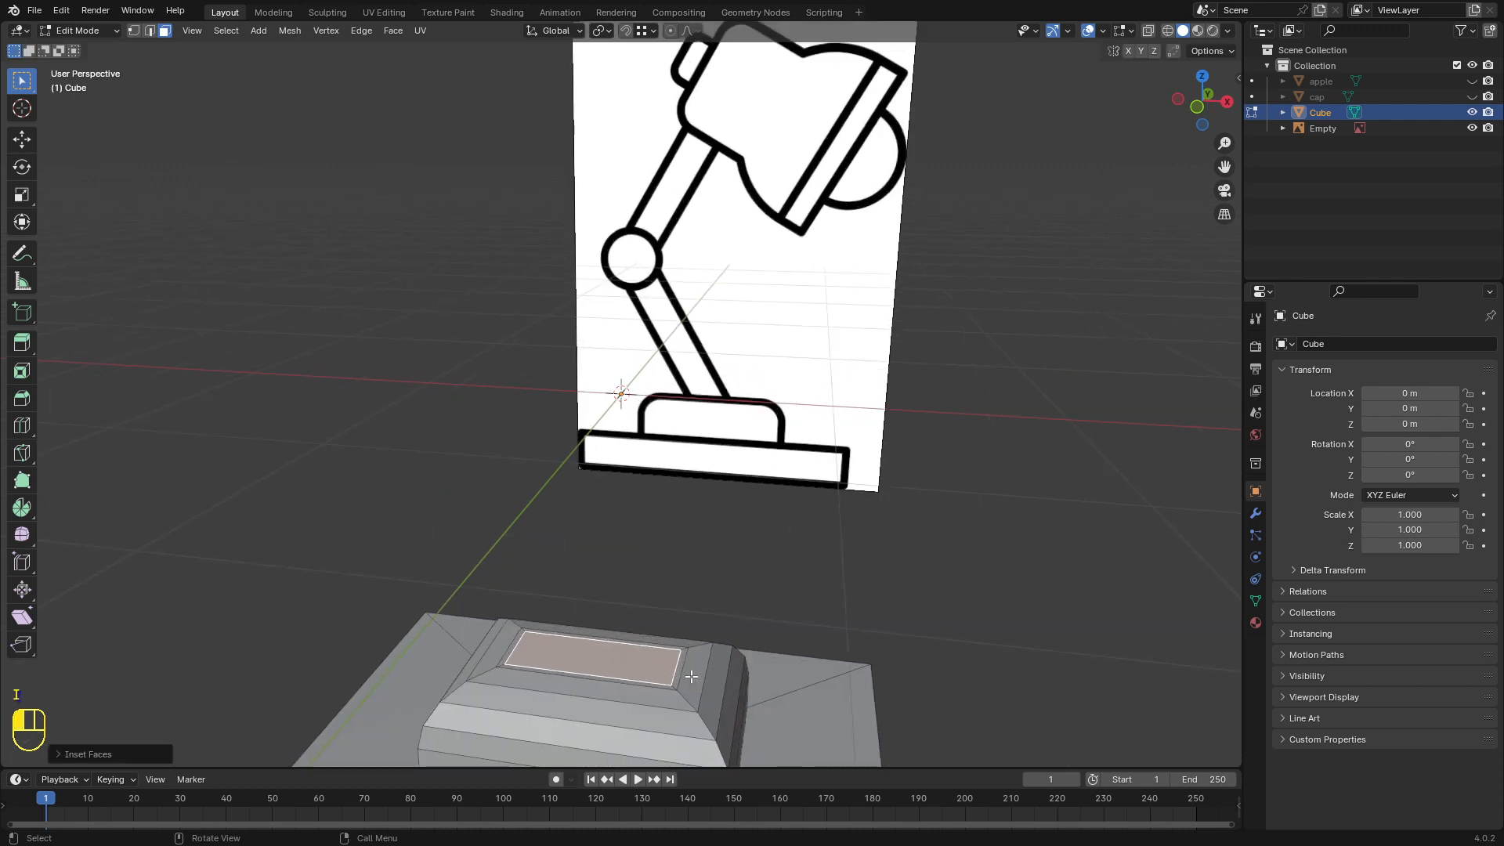
# Step: Narrow the inset top face along X towards the width of the lamp's lower arm
pyautogui.scroll(-1, 601, 626)
pyautogui.press('KP_1')
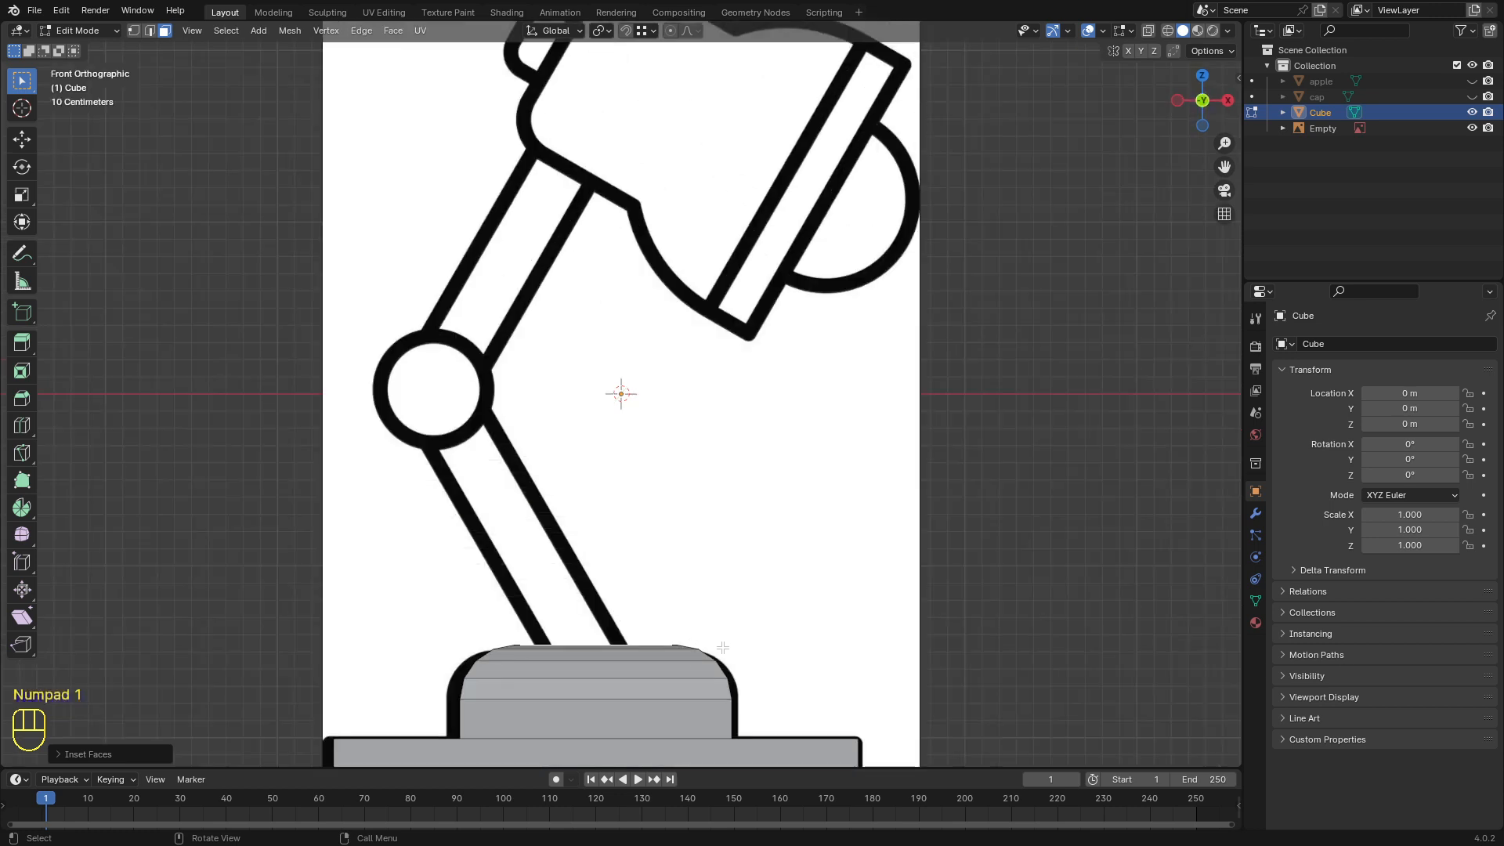
pyautogui.press('s')
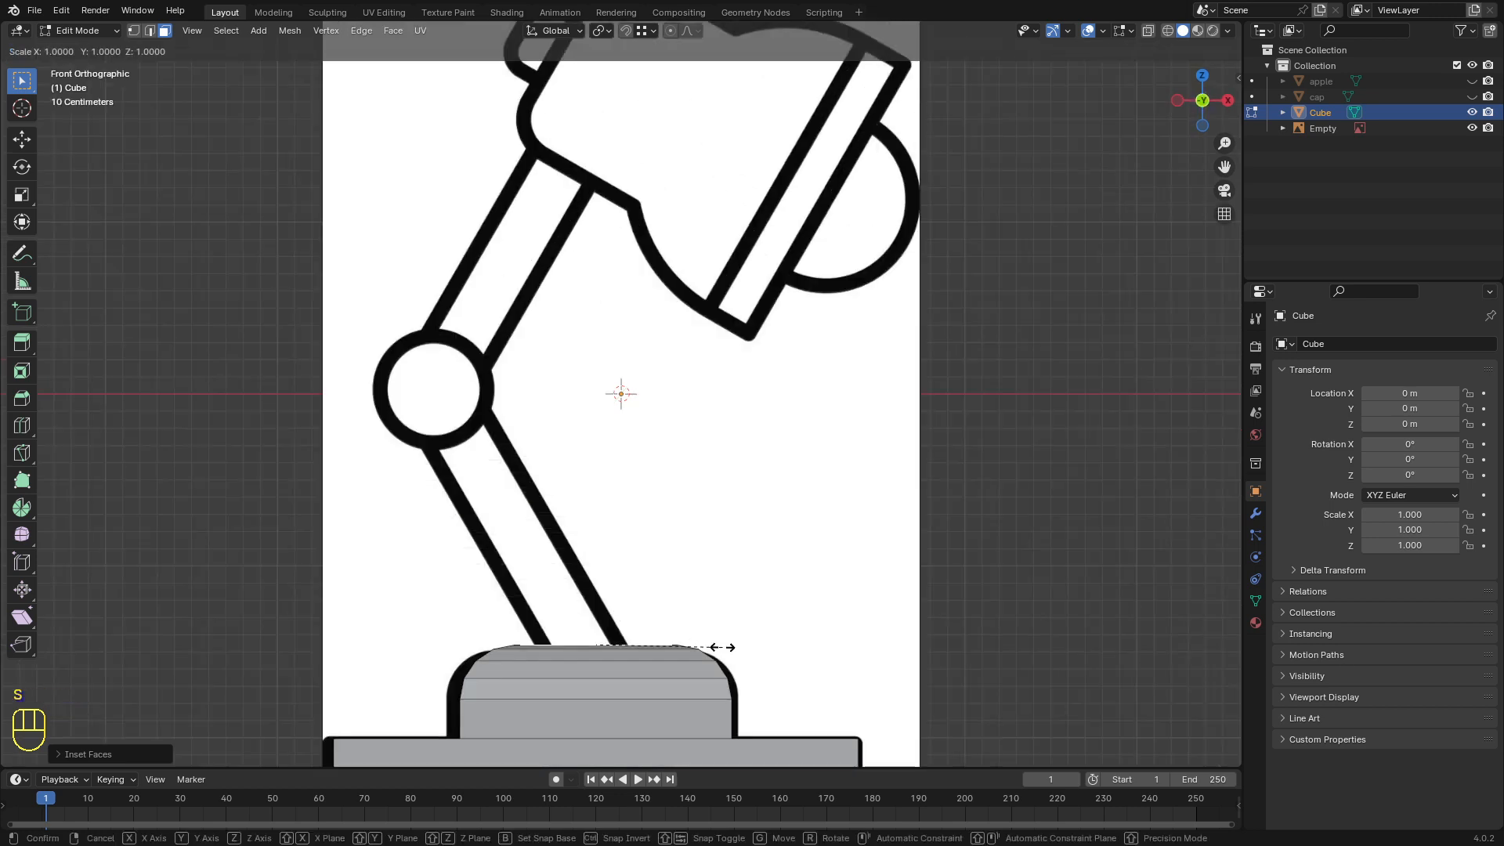
pyautogui.press('x')
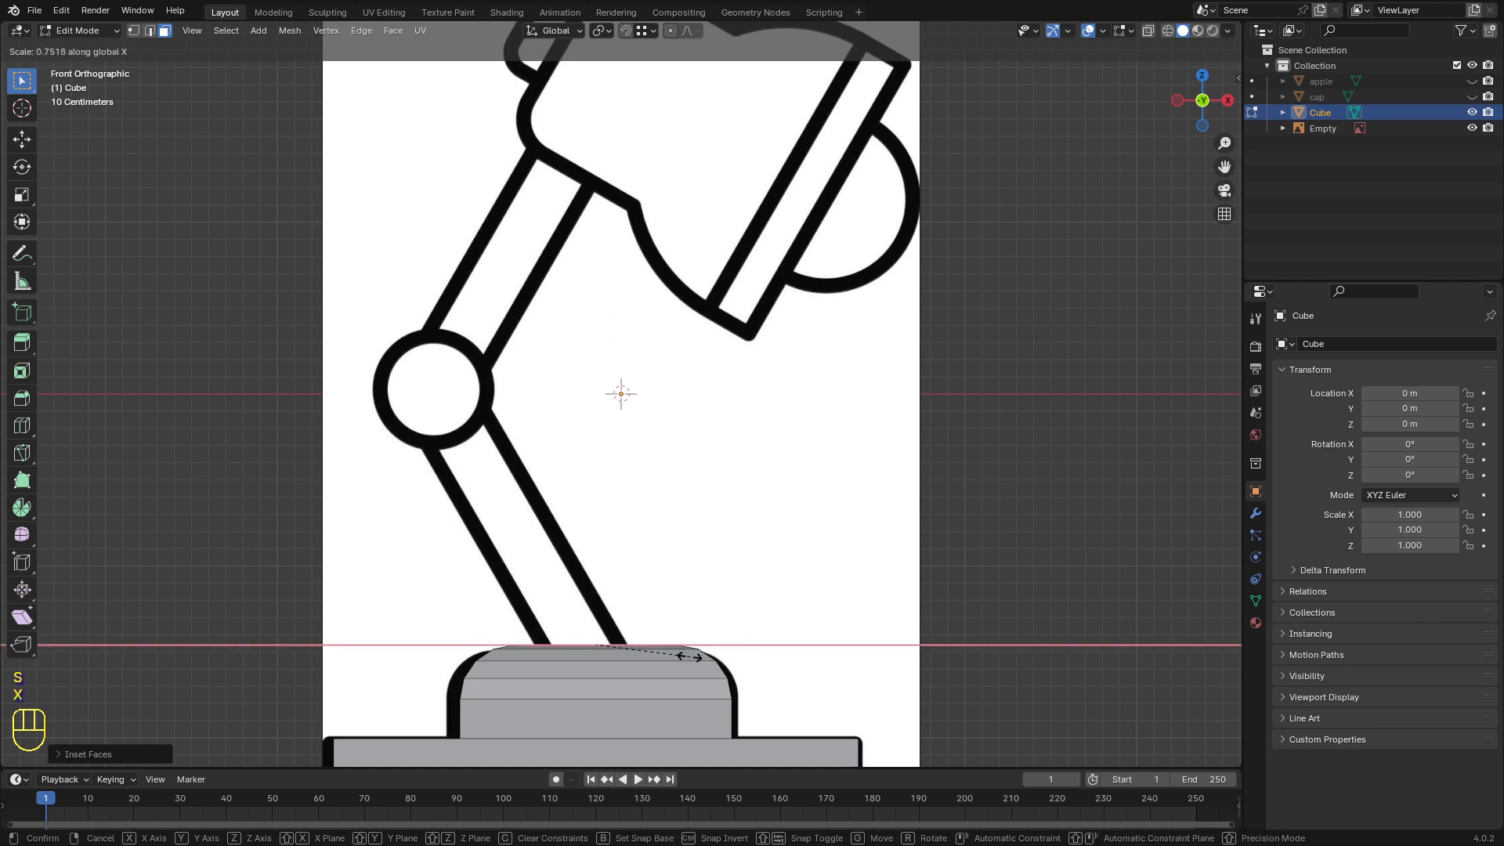
pyautogui.click(680, 656)
pyautogui.moveTo(680, 655); pyautogui.dragTo(588, 634, button='middle')
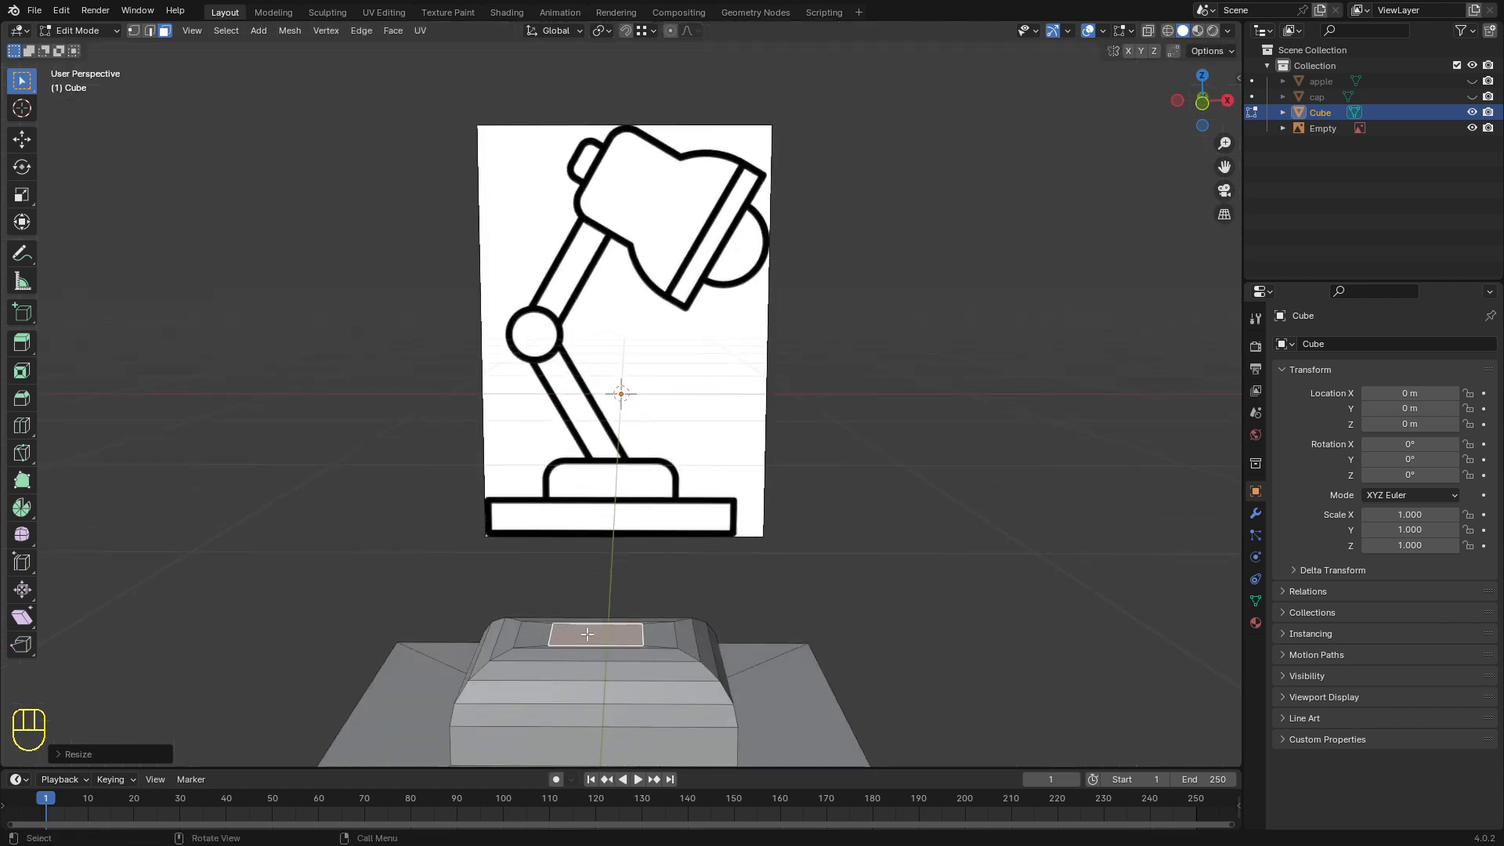
# Step: Shift the narrowed top face along negative X in two moves, about 0.05 m and 0.026 m, to line up with the arm's foot
pyautogui.press('KP_1')
pyautogui.press('KP_Decimal')
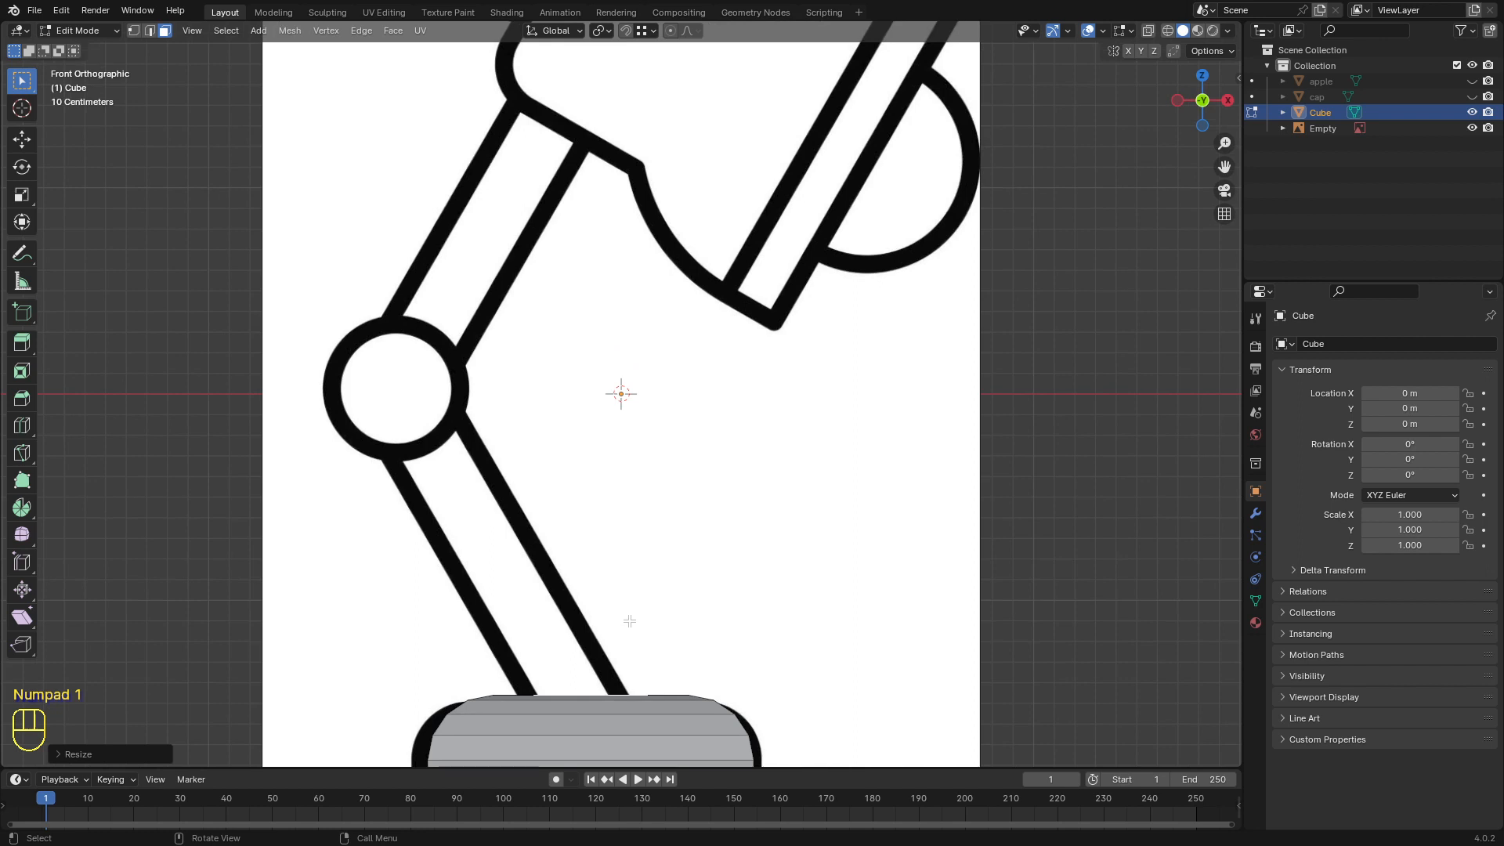
pyautogui.scroll(2, 630, 619)
pyautogui.scroll(-2, 640, 424)
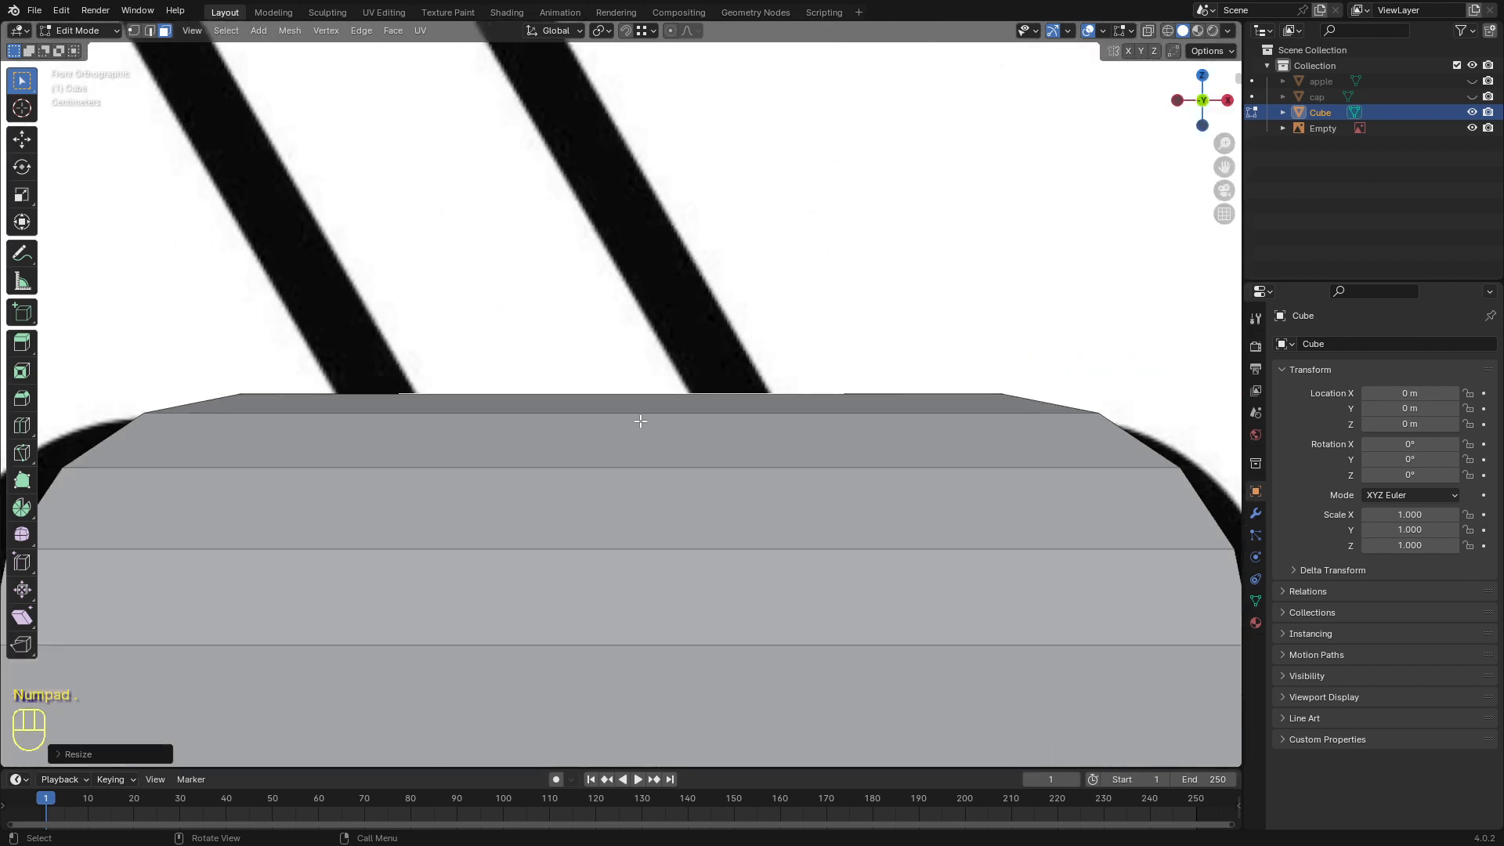
pyautogui.press('g')
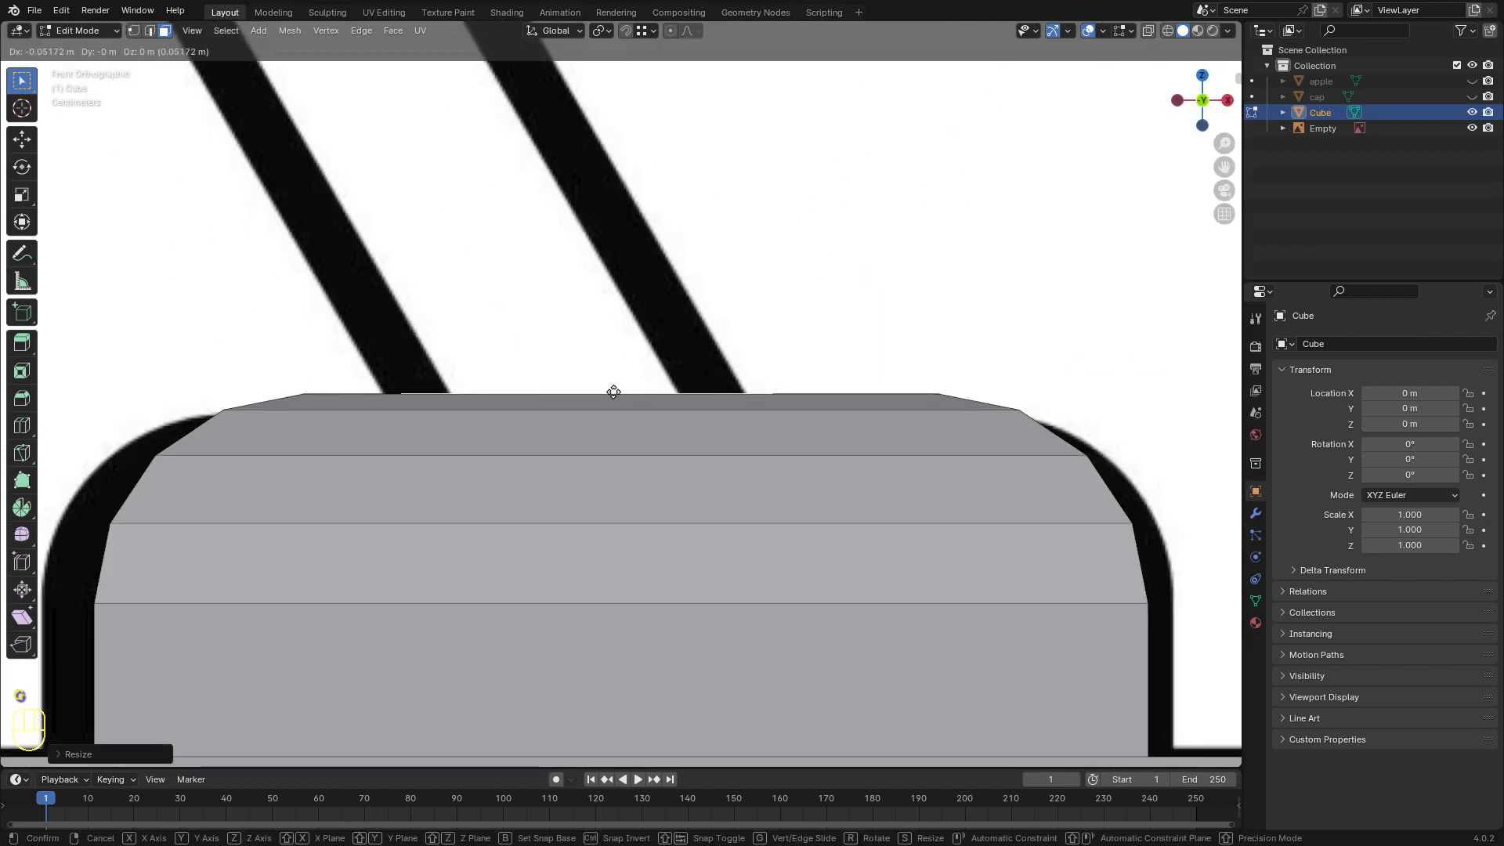
pyautogui.press('x')
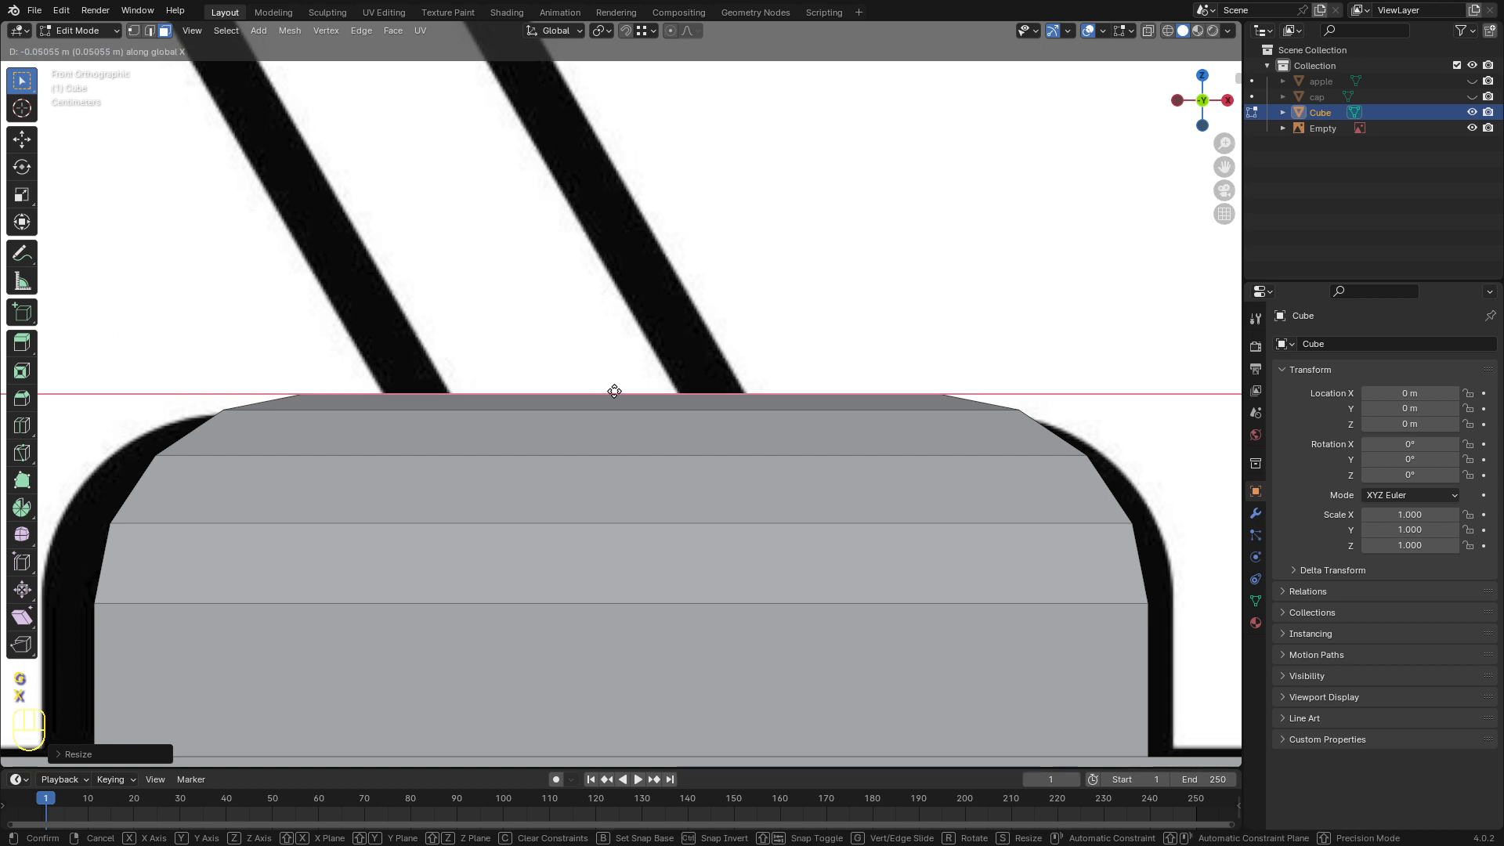
pyautogui.click(614, 391)
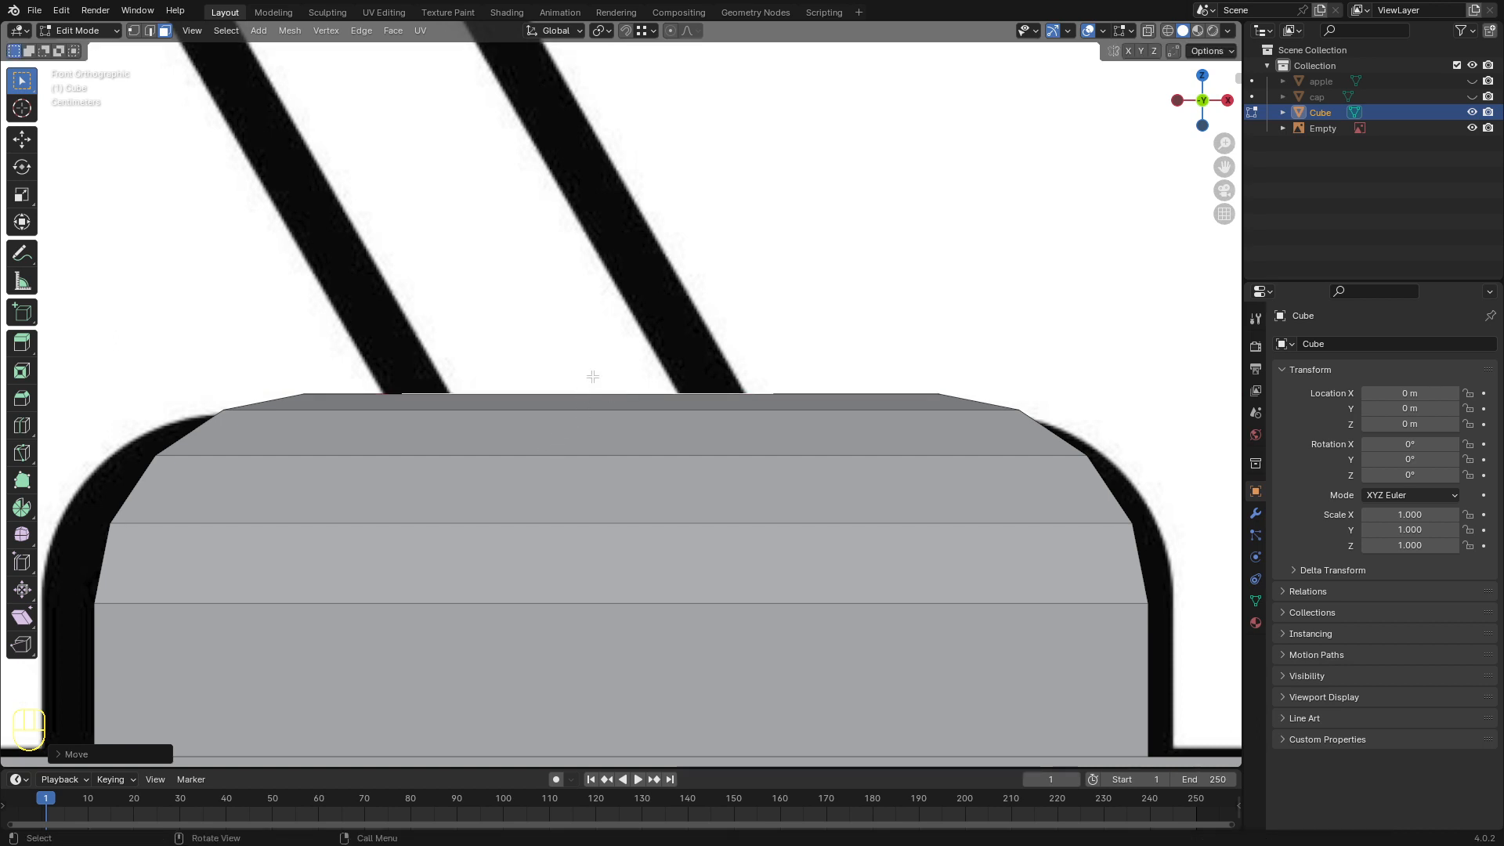
pyautogui.press('g')
pyautogui.press('x')
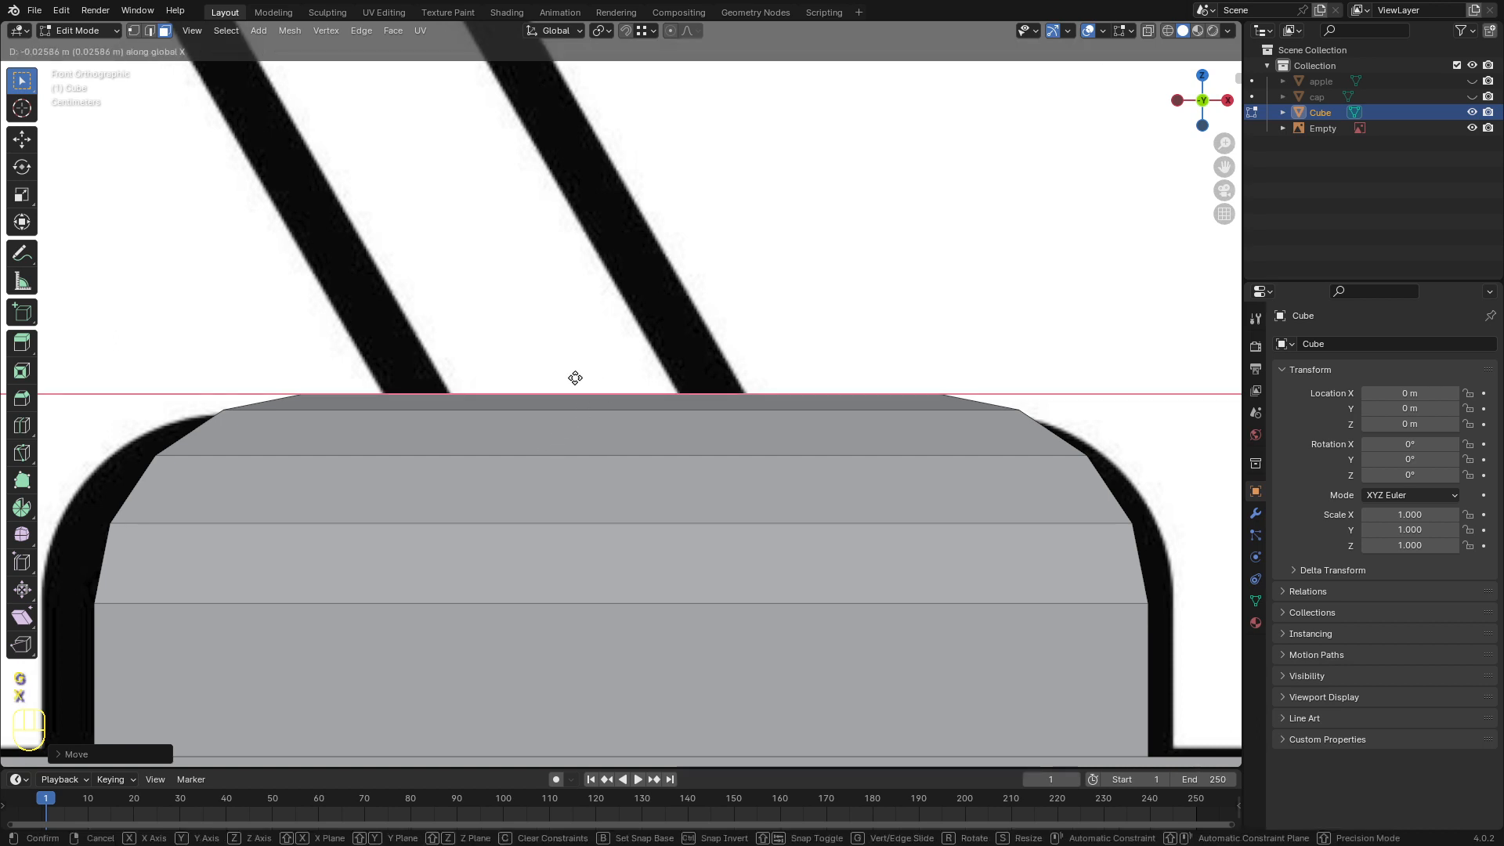
pyautogui.click(575, 377)
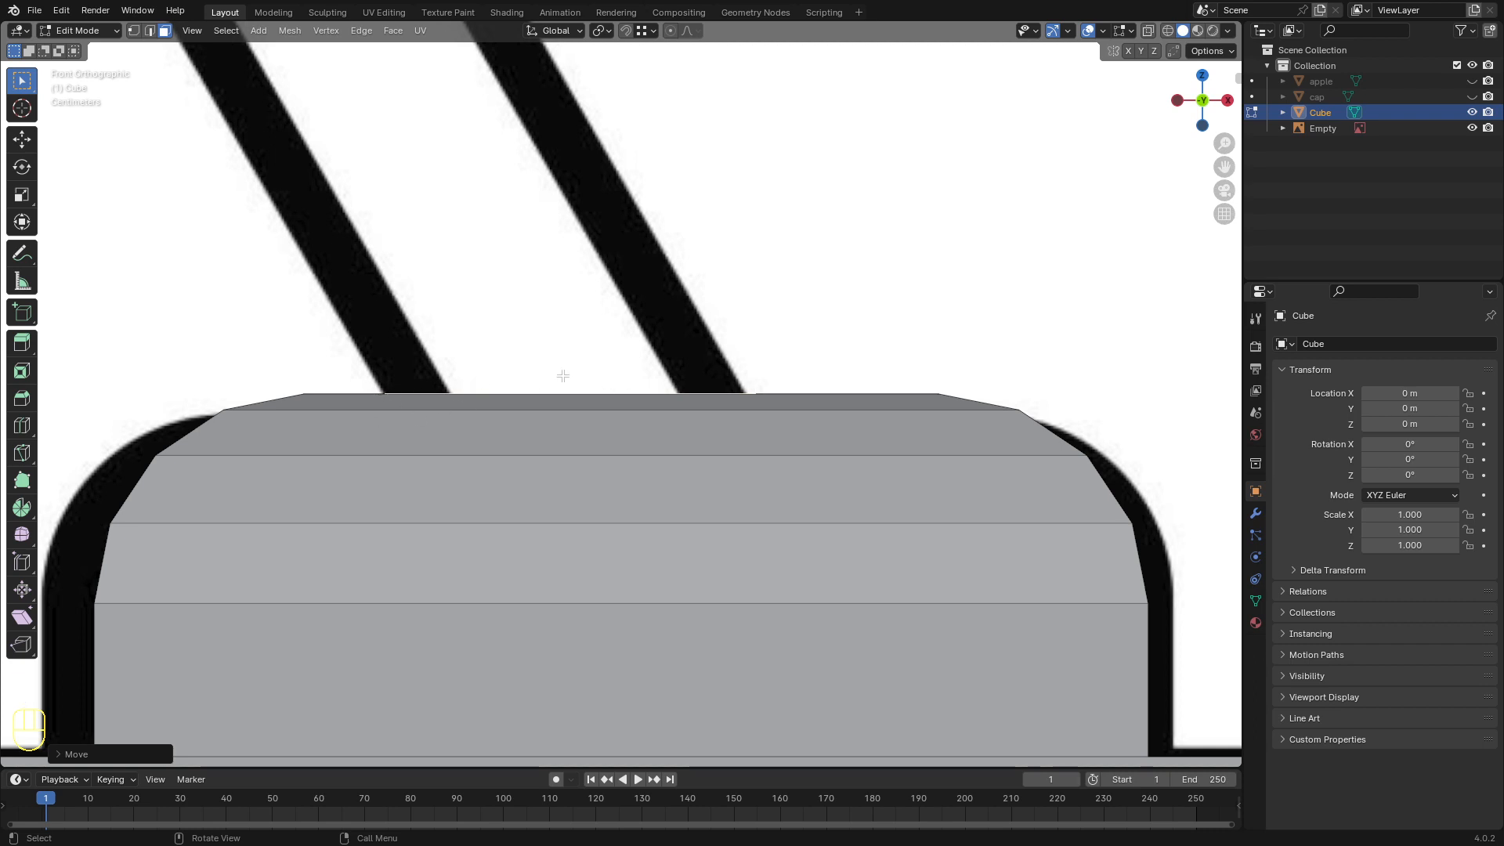
# Step: Extrude the narrowed face freely along the slanted lower arm up to the middle of the elbow joint
pyautogui.scroll(-7, 562, 376)
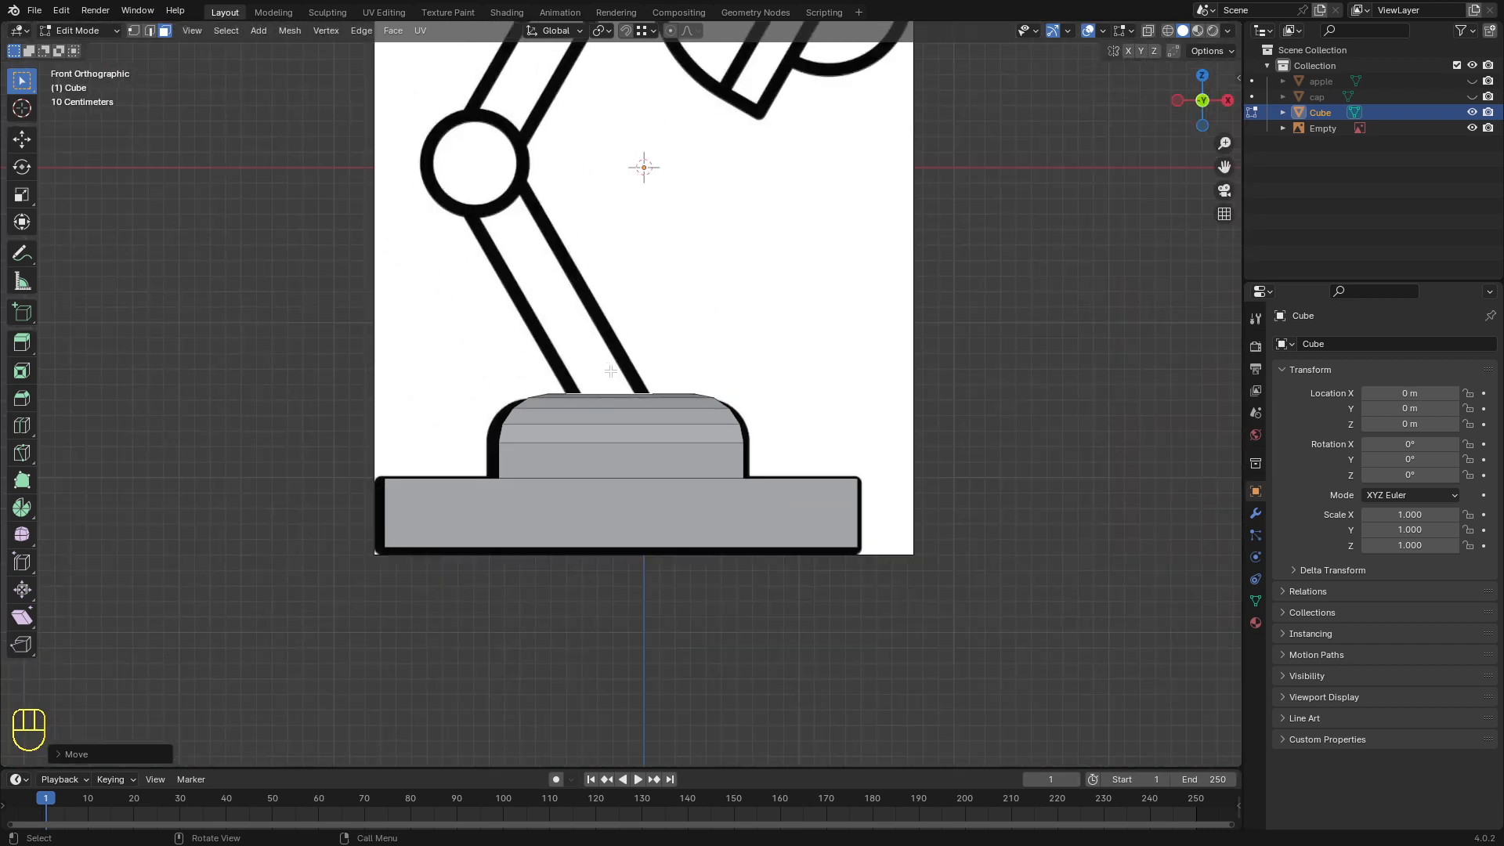
pyautogui.press('e')
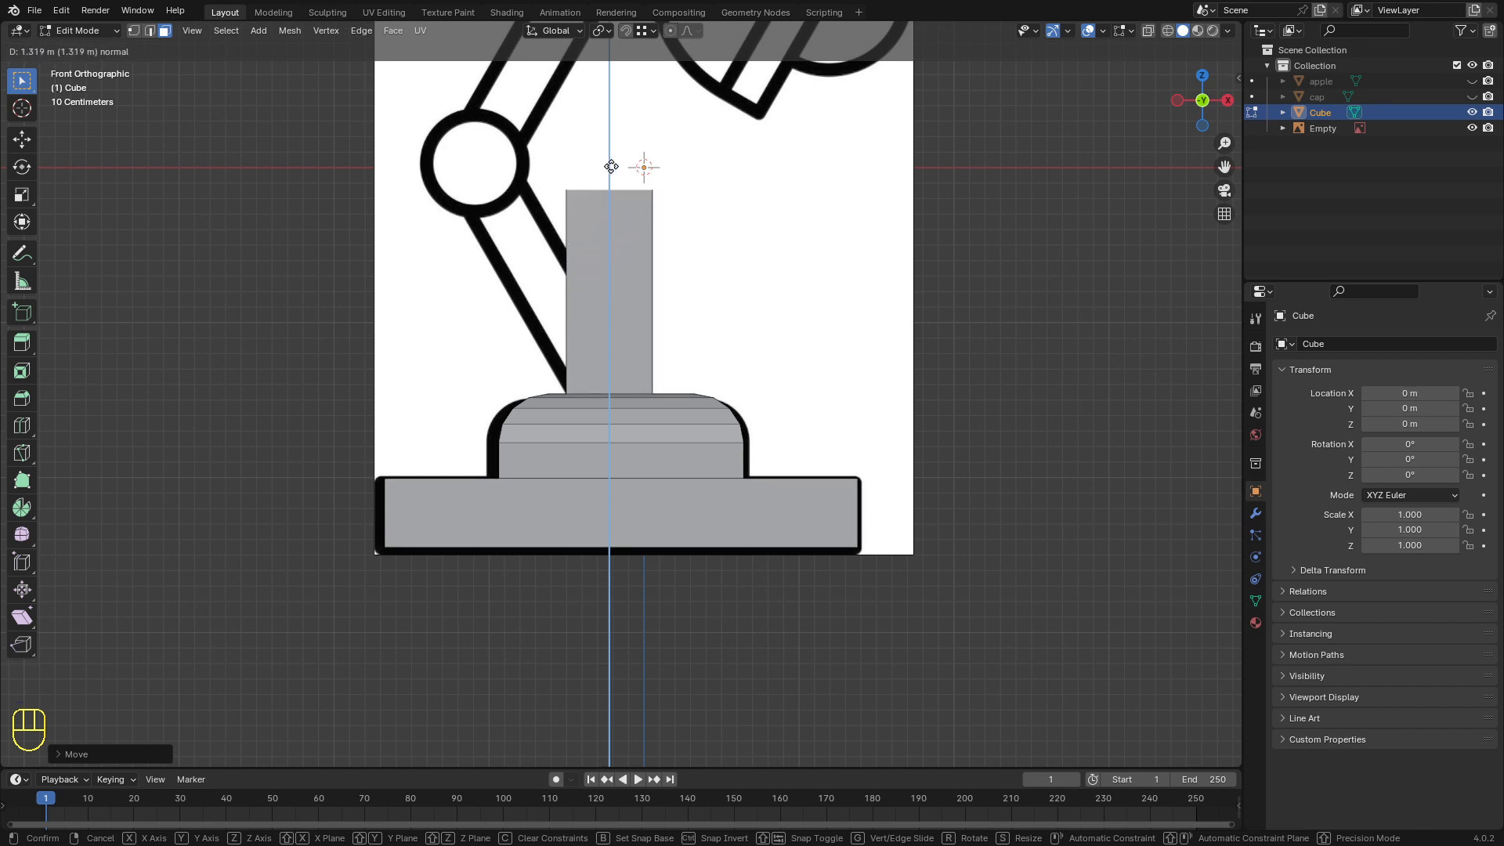
pyautogui.press('z')
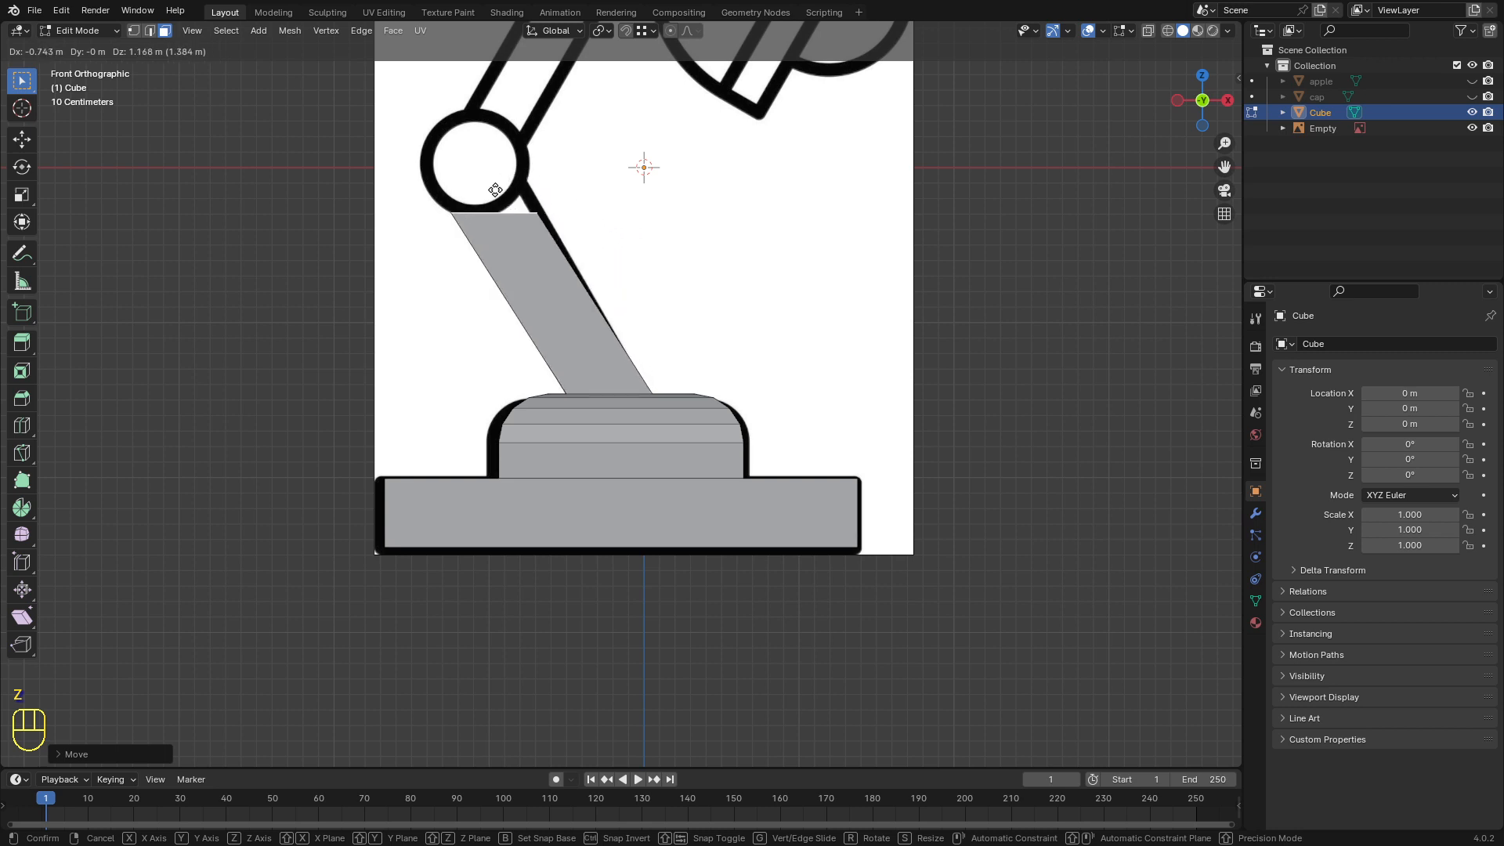
pyautogui.click(475, 137)
# Step: Extrude the elbow face freely along the slanted upper arm until it ends inside the lamp head
pyautogui.scroll(-3, 512, 183)
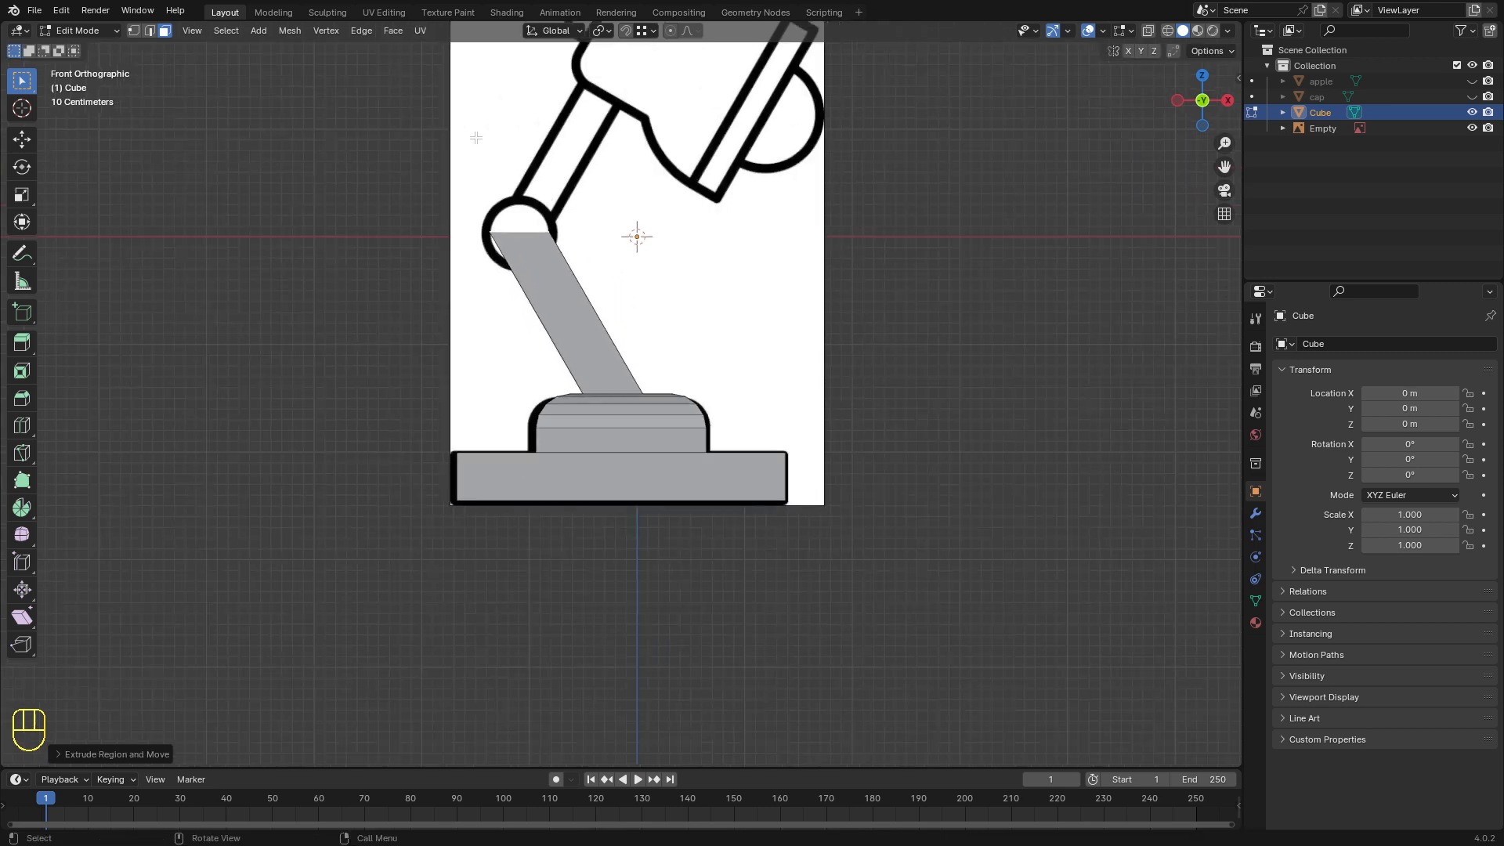
pyautogui.scroll(-1, 568, 222)
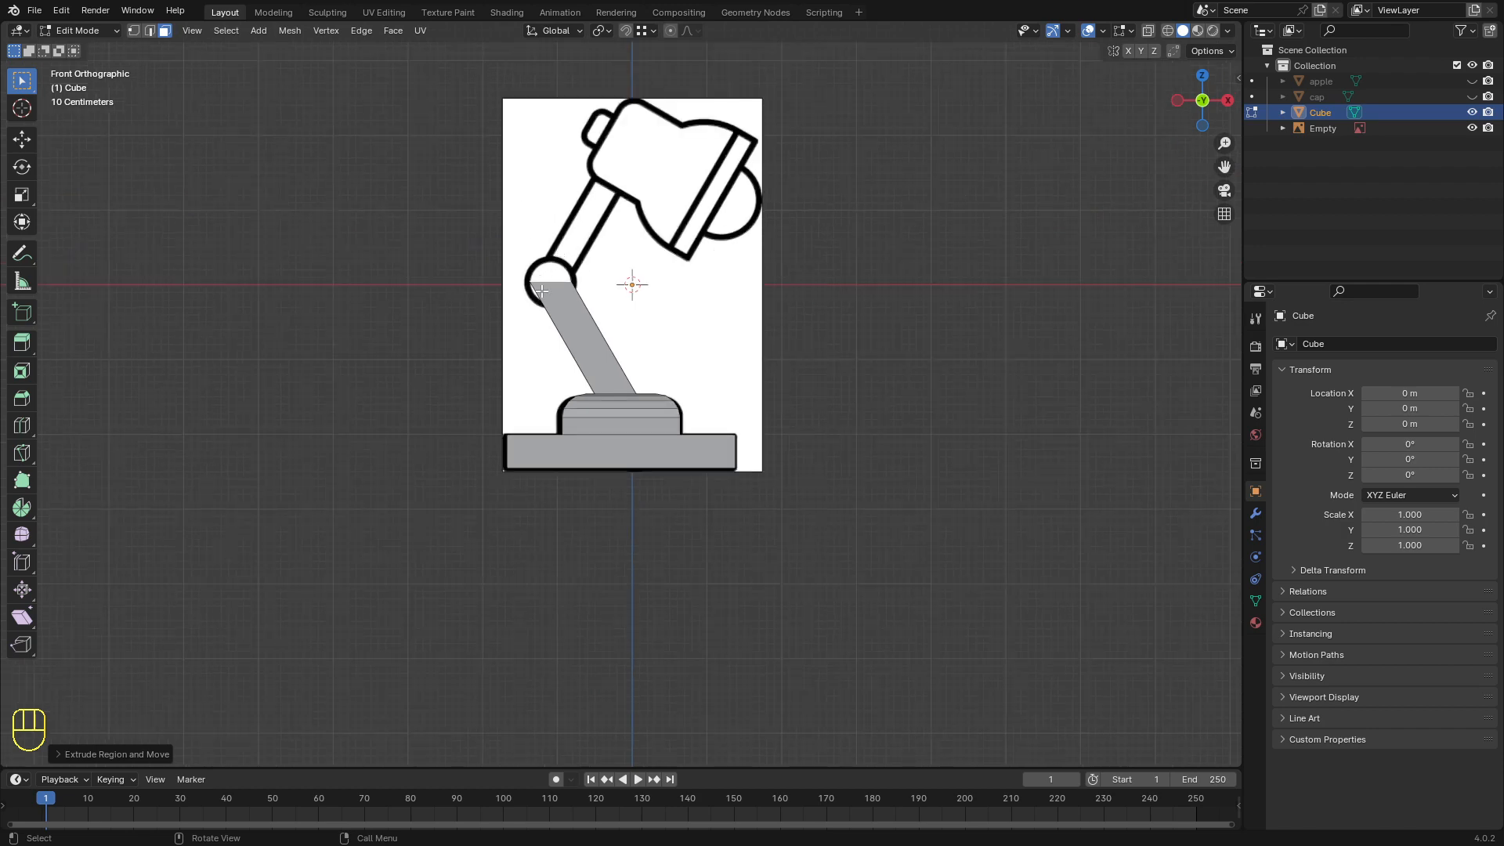
pyautogui.press('e')
pyautogui.press('z')
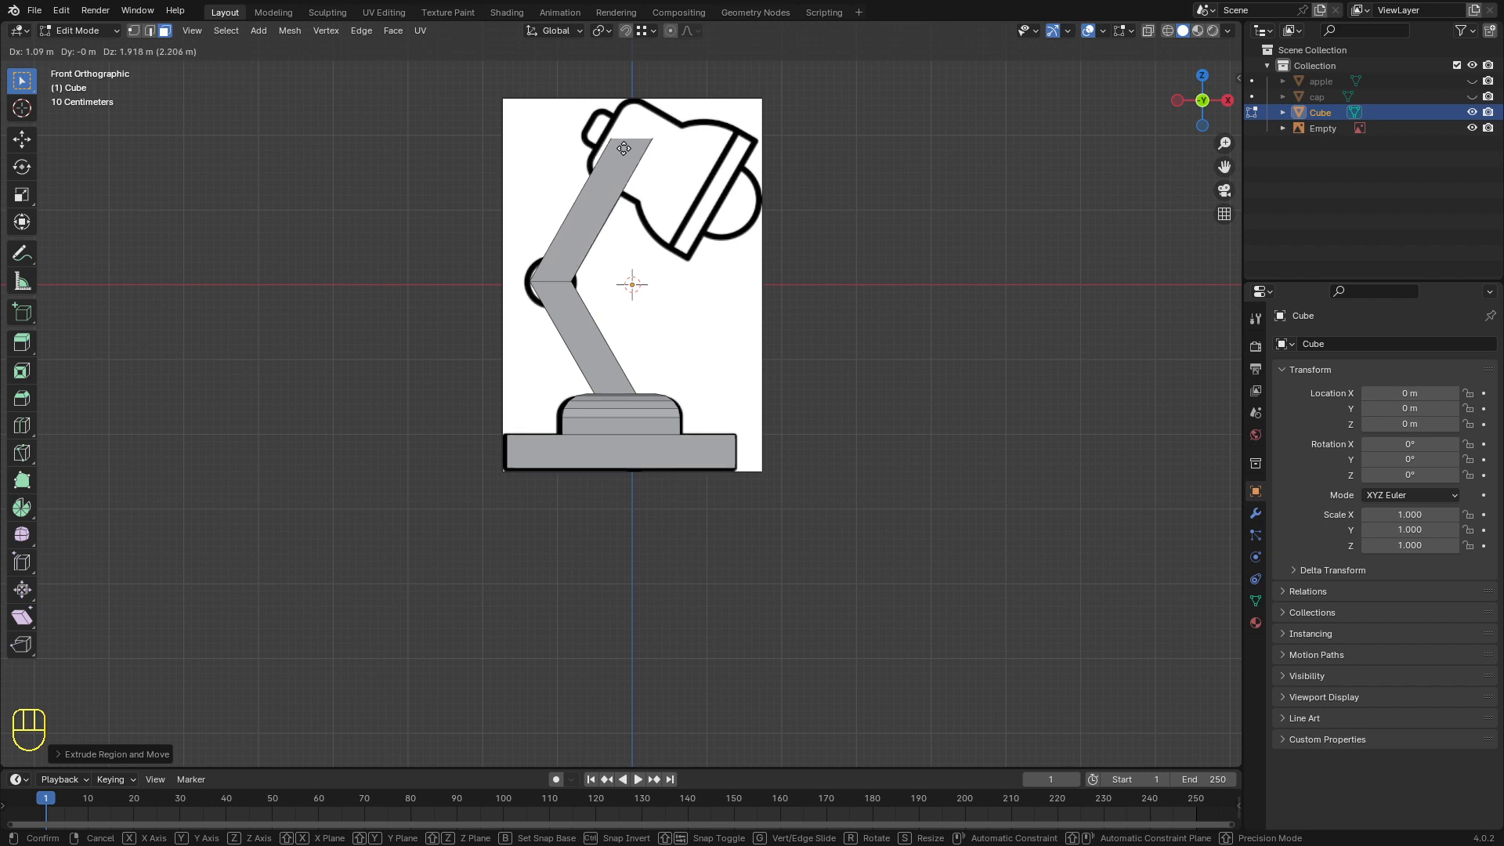
pyautogui.click(636, 138)
# Step: With X-ray on, move the right-hand vertices of the upper arm's end about -0.13 m in X and -0.23 m in Z to square it off
pyautogui.press('KP_Decimal')
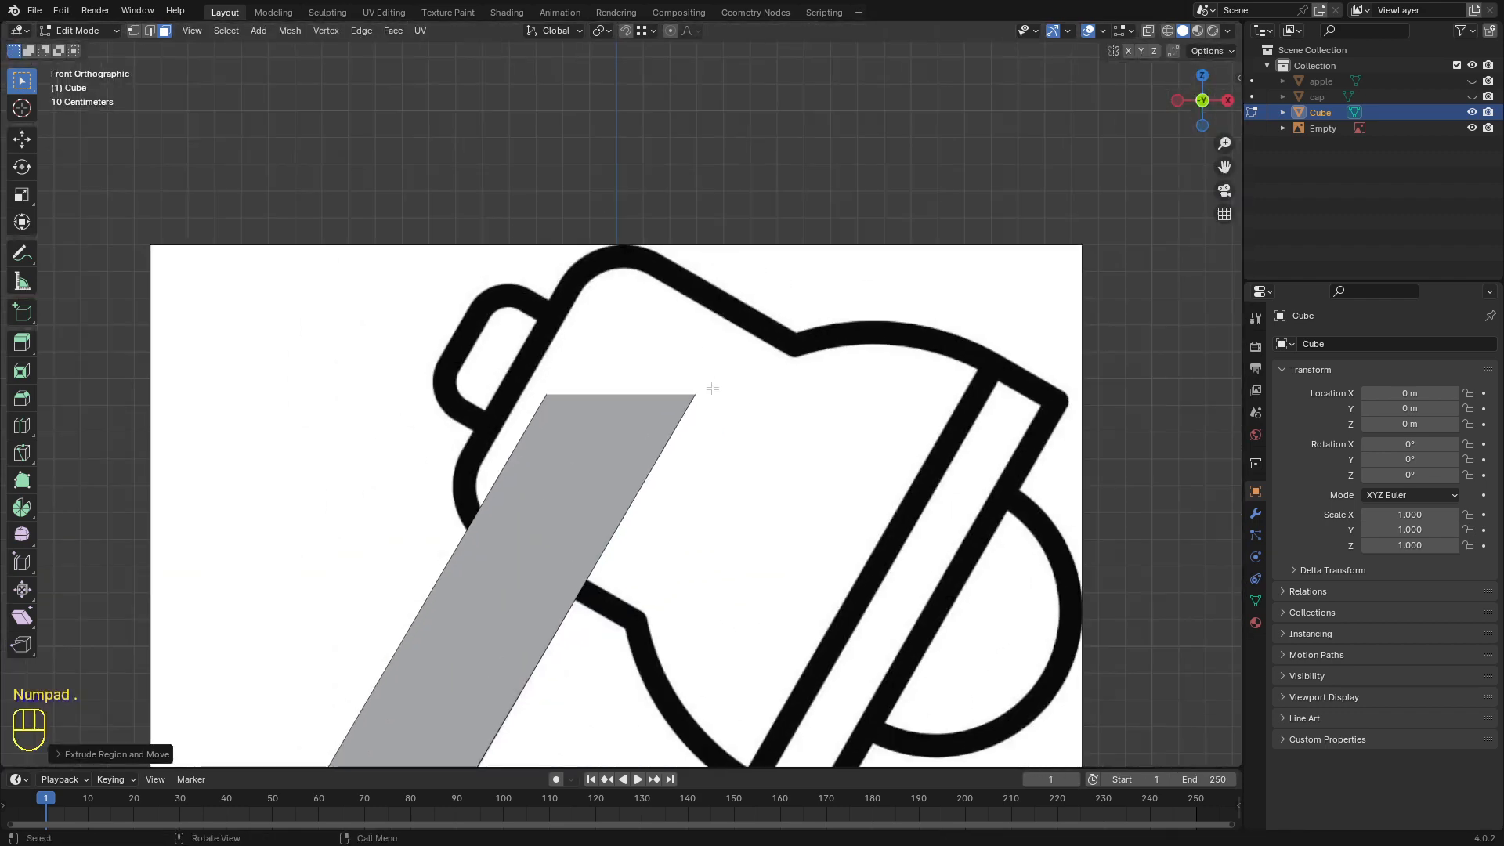
pyautogui.hotkey('alt', 'z')
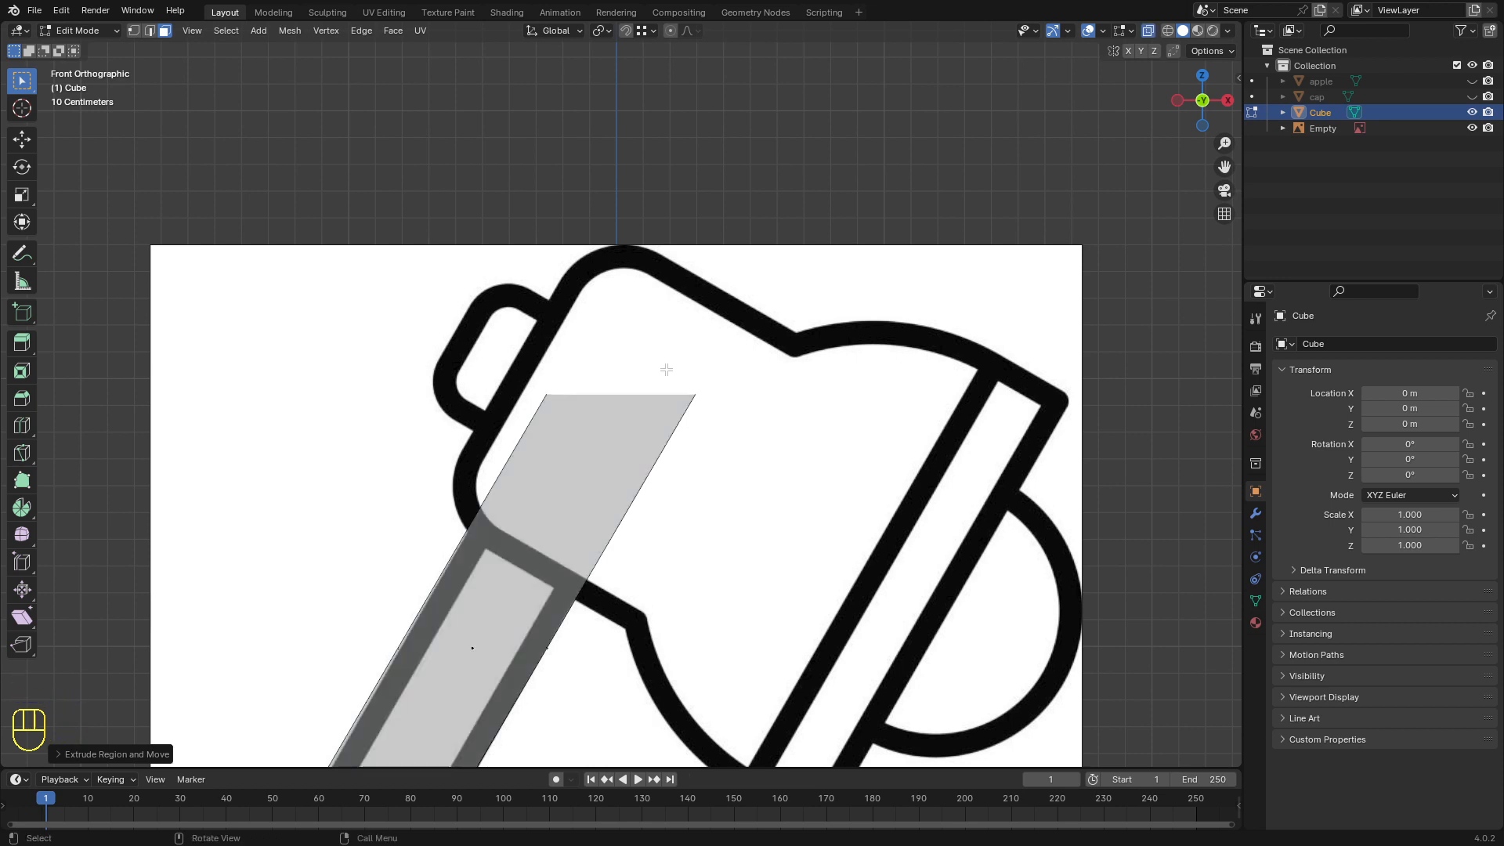
pyautogui.press('1')
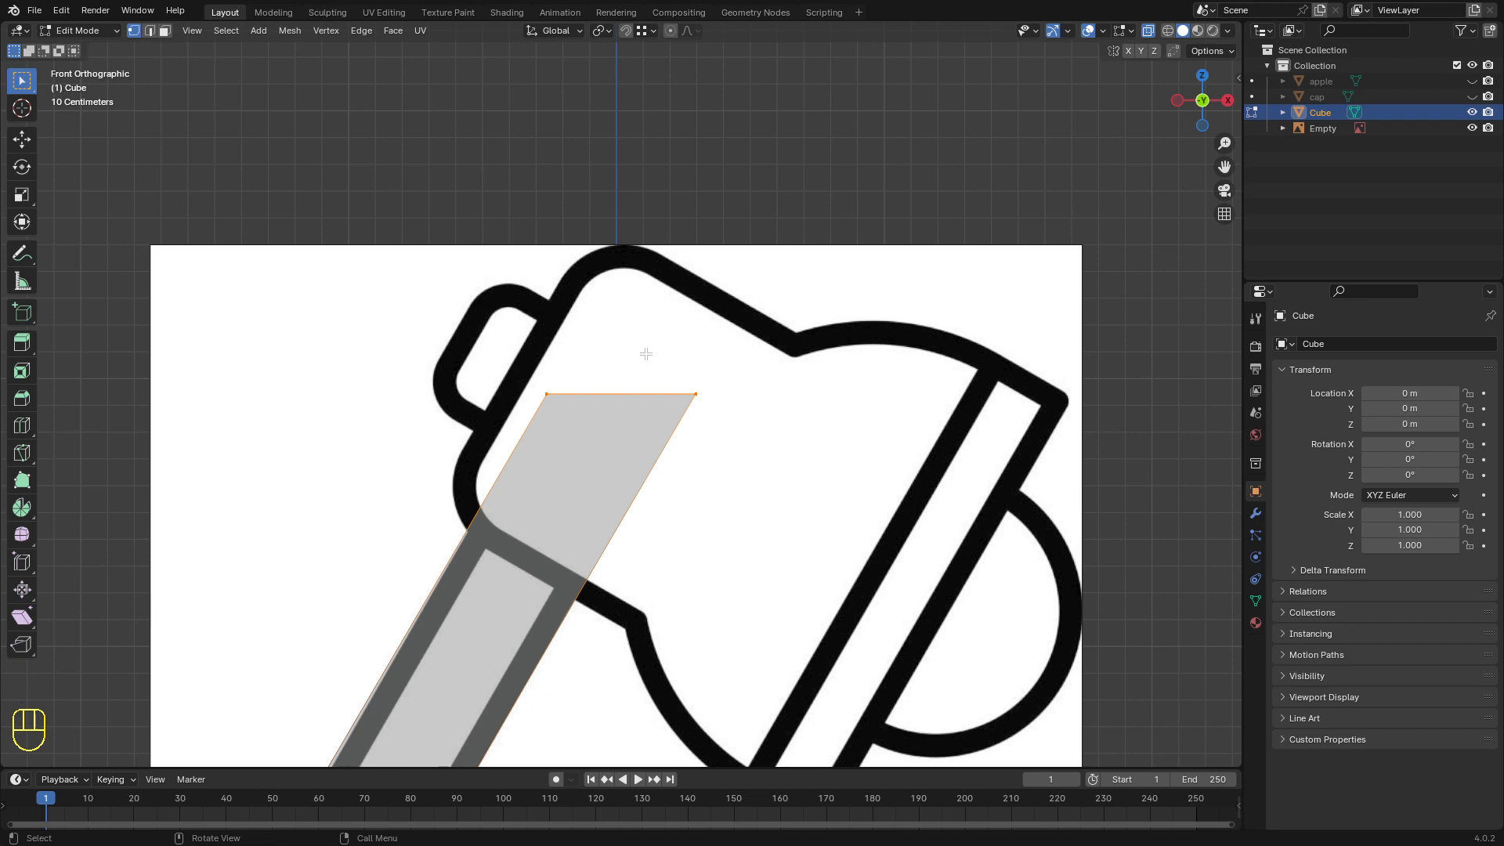
pyautogui.moveTo(645, 354); pyautogui.dragTo(758, 455)
pyautogui.scroll(-2, 648, 356)
pyautogui.moveTo(649, 357); pyautogui.dragTo(670, 366, button='middle')
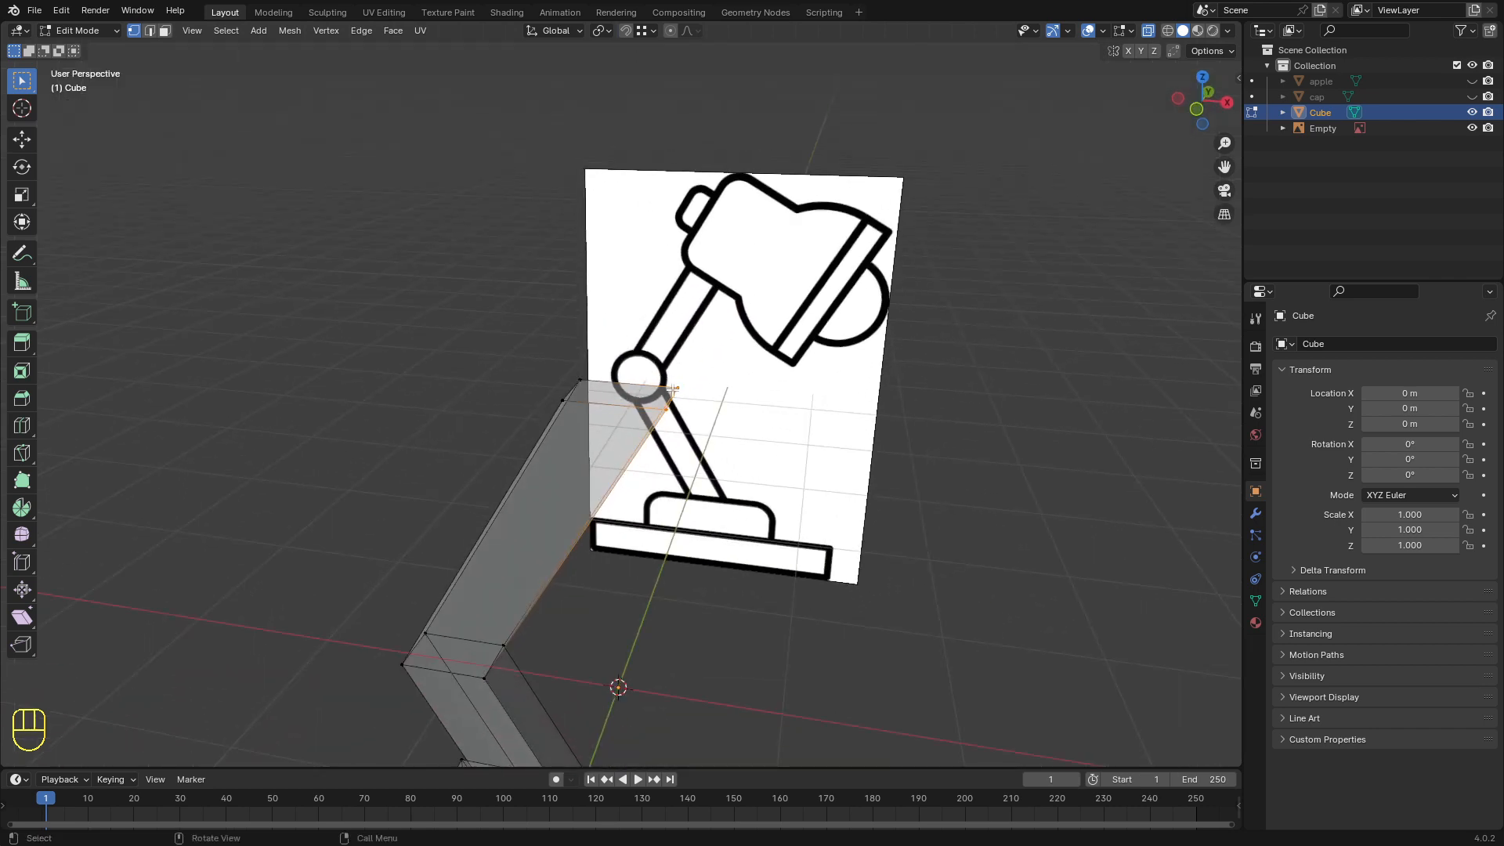
pyautogui.press('KP_1')
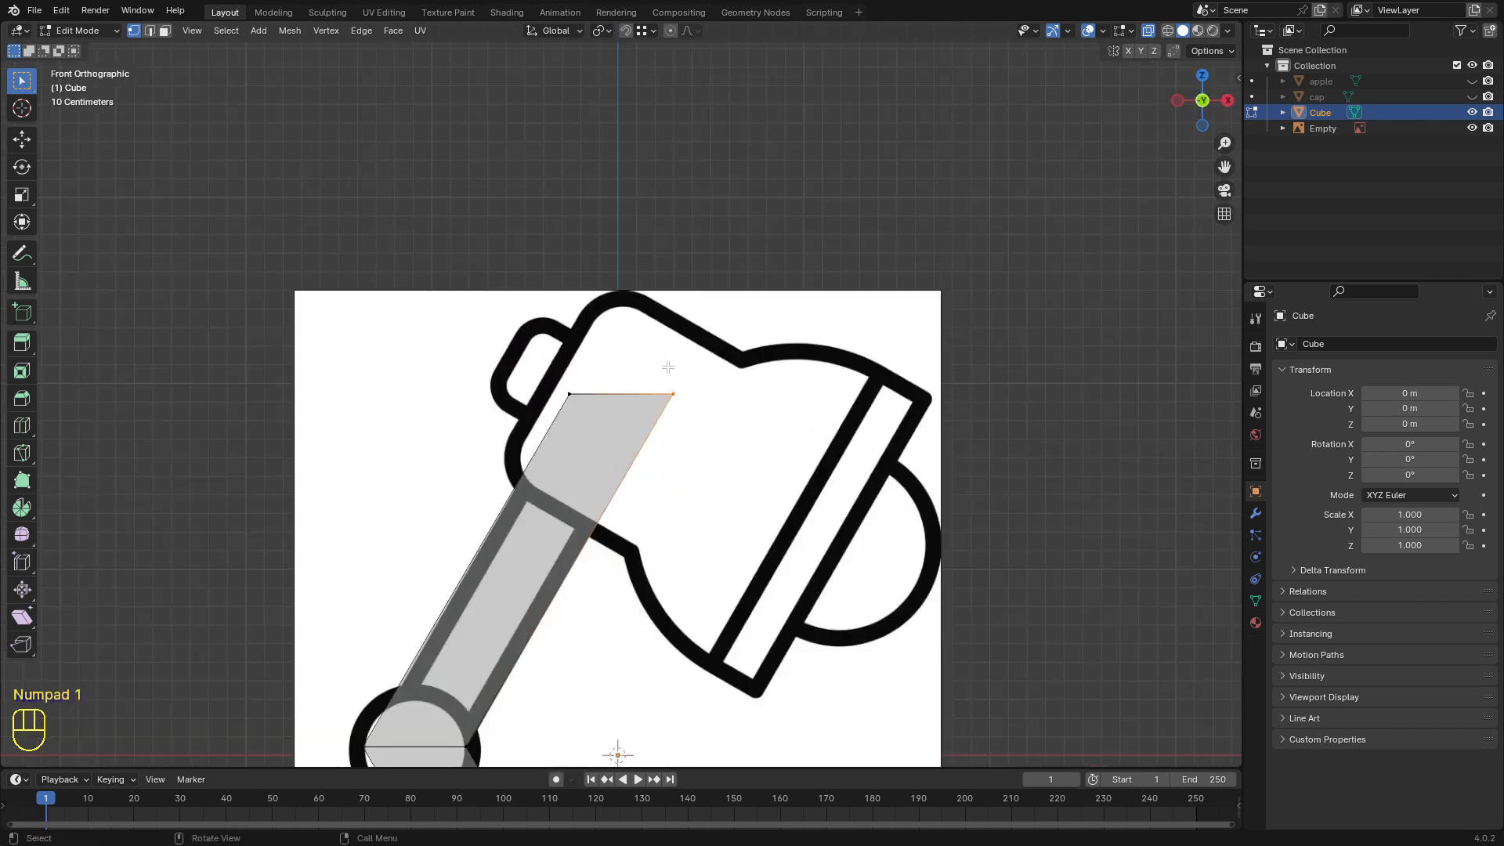
pyautogui.press('g')
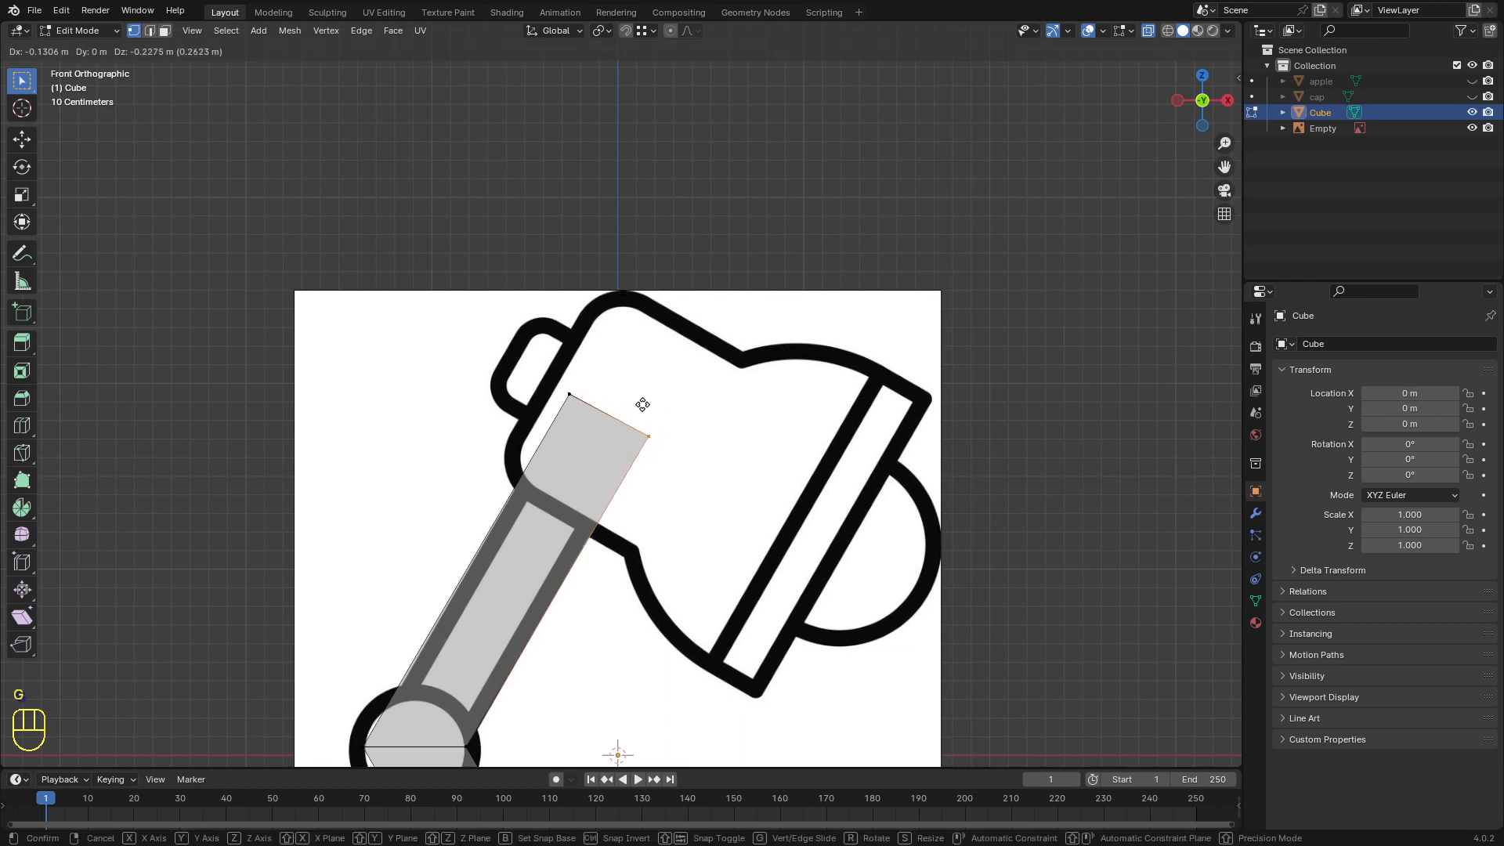
pyautogui.click(642, 405)
pyautogui.scroll(-6, 624, 407)
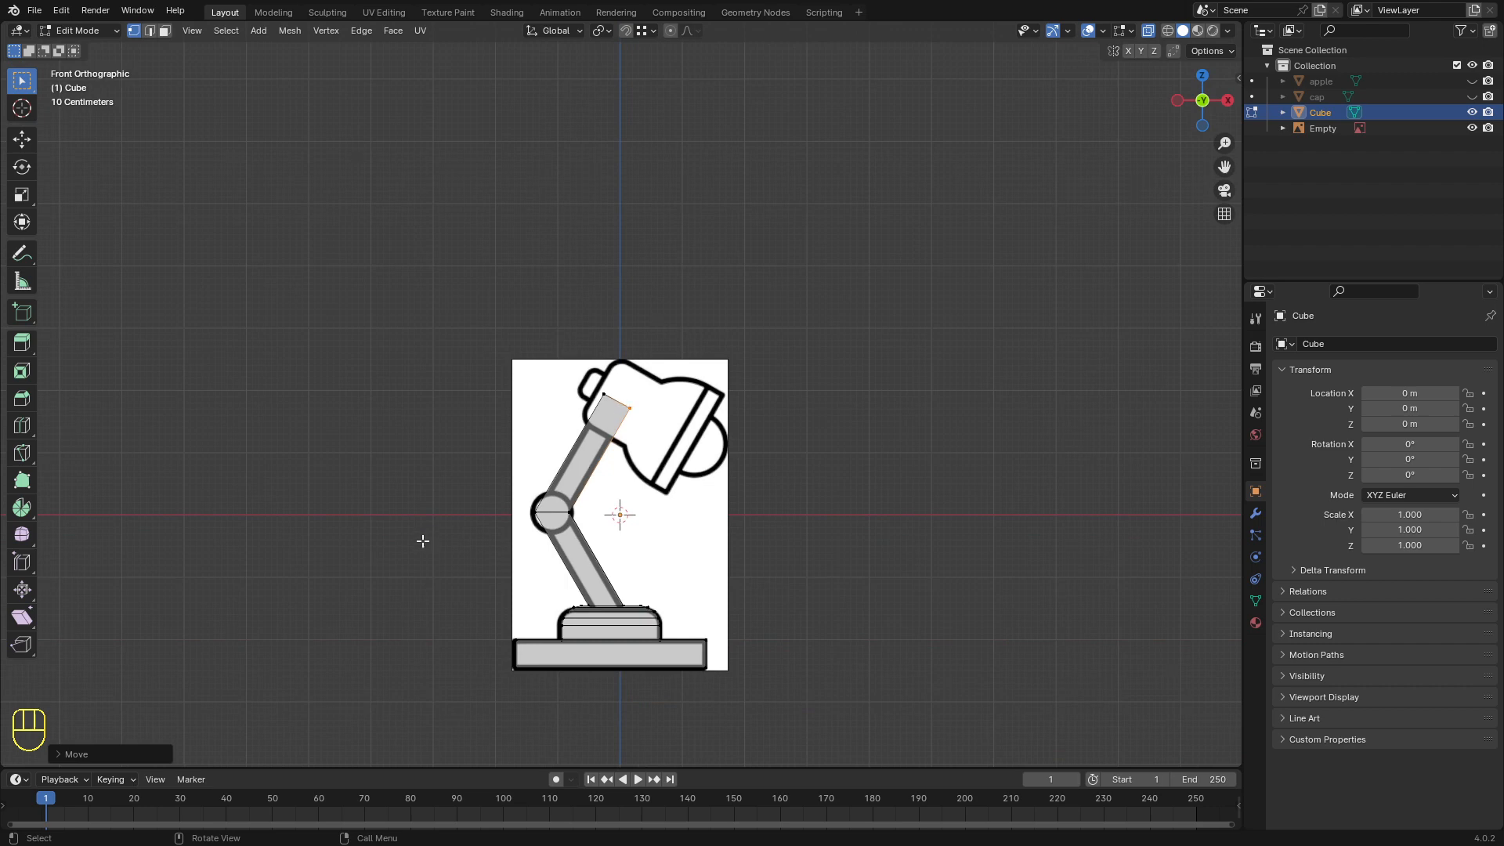
# Step: Turn off X-ray, add a cylinder to the lamp mesh and rotate it 90° about the X axis
pyautogui.moveTo(569, 516)
pyautogui.mouseDown(button='middle')
pyautogui.moveTo(504, 537)
pyautogui.moveTo(688, 462)
pyautogui.mouseUp(button='middle')
pyautogui.hotkey('alt', 'z')
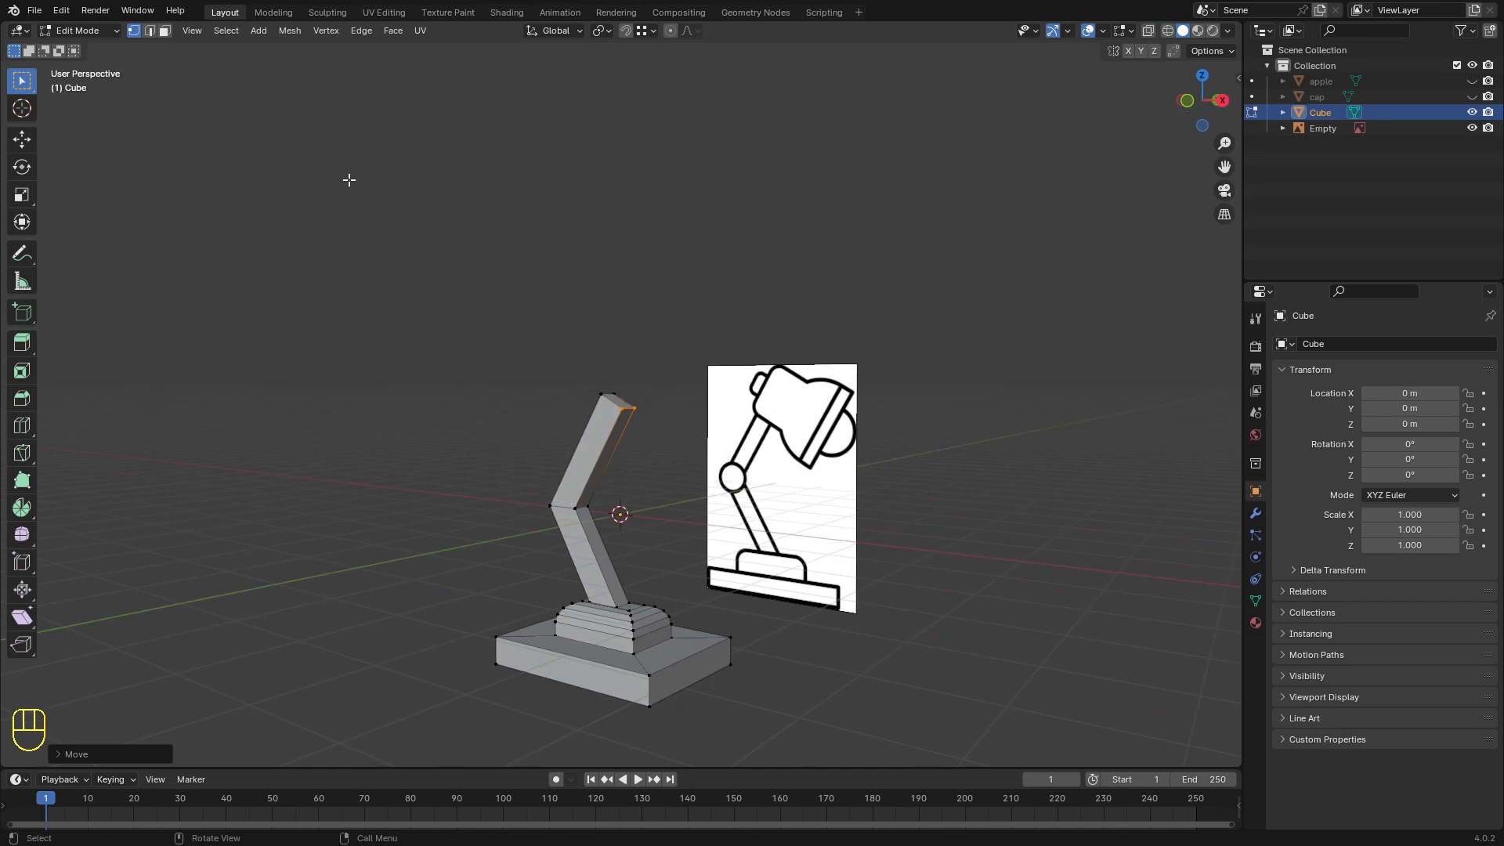
pyautogui.click(256, 31)
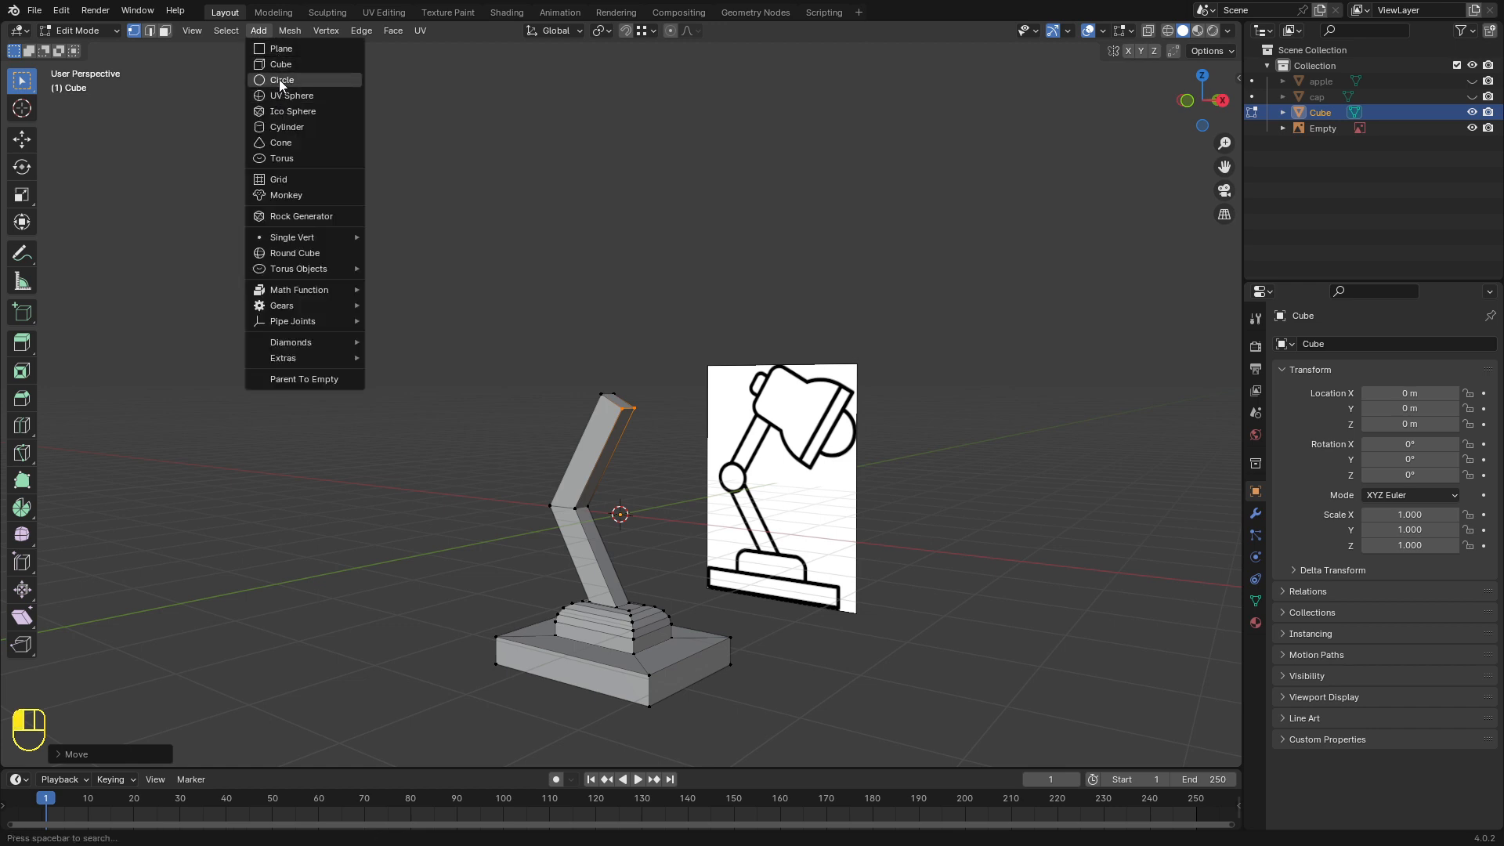
pyautogui.click(285, 127)
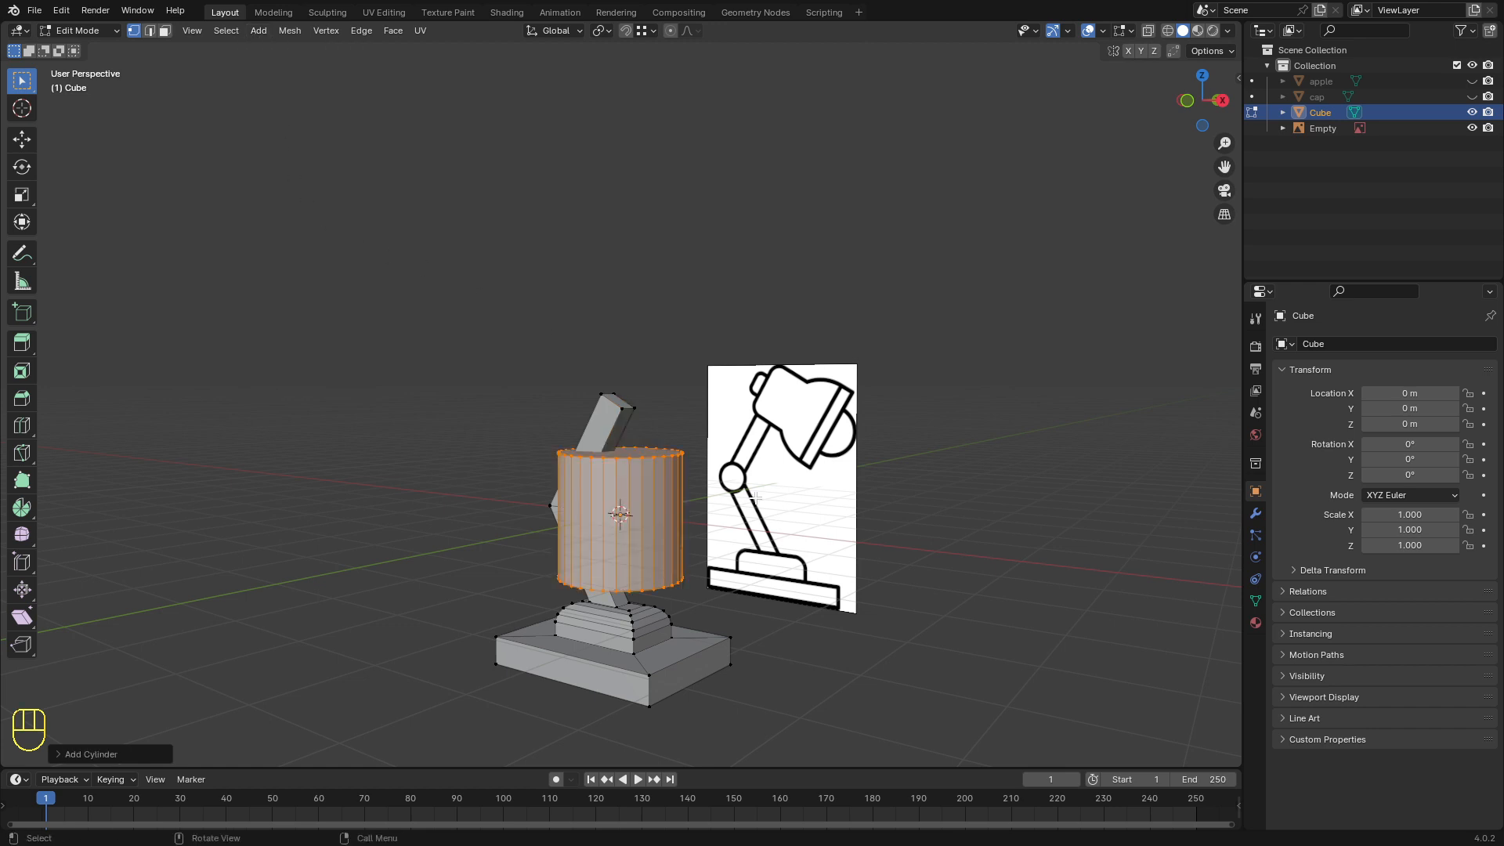
pyautogui.press('r')
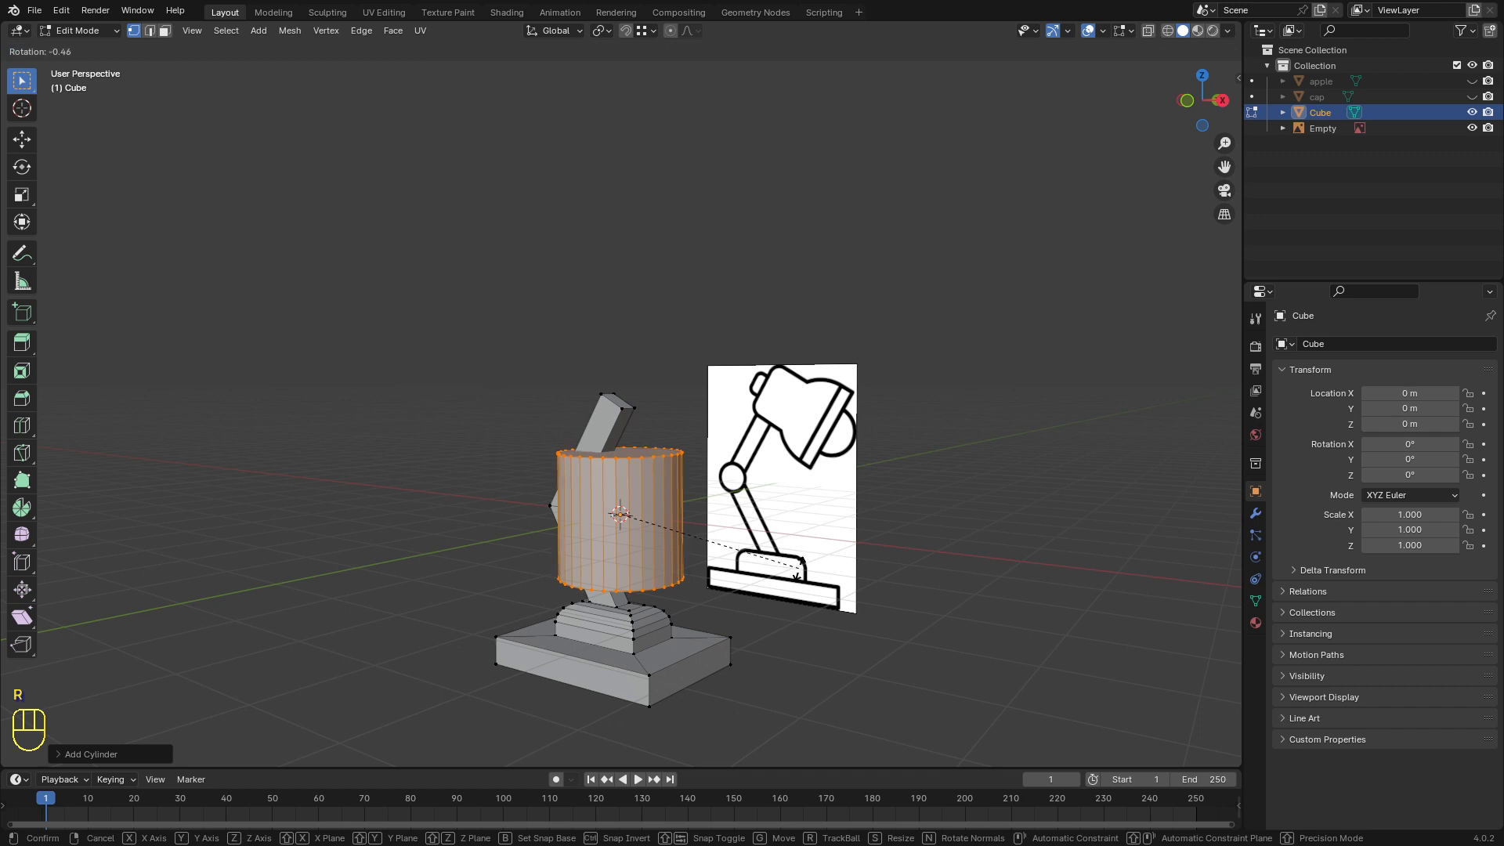
pyautogui.press('x')
pyautogui.press('9')
pyautogui.press('0')
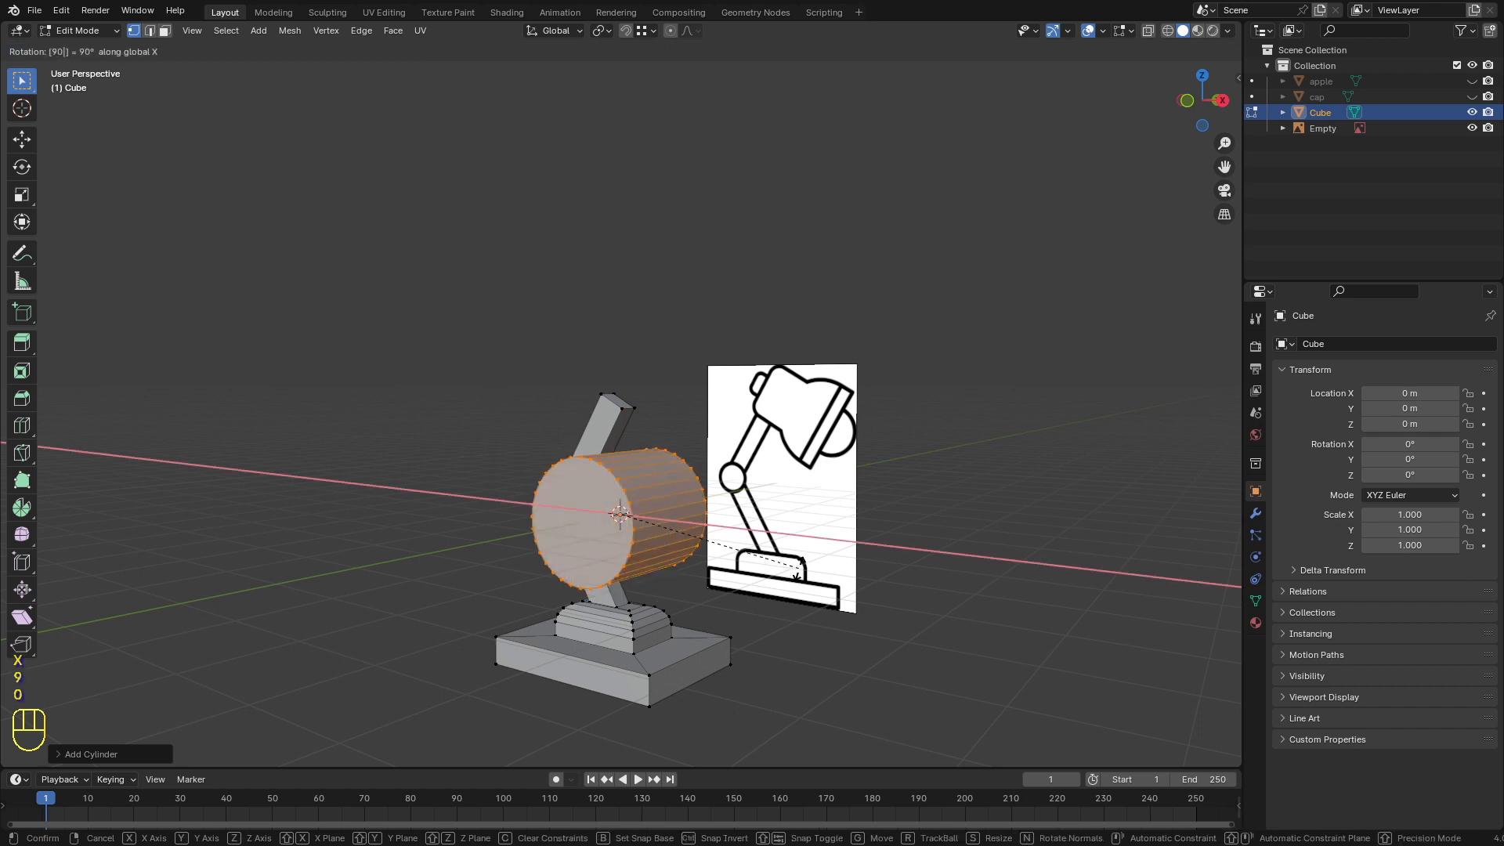
pyautogui.press('Return')
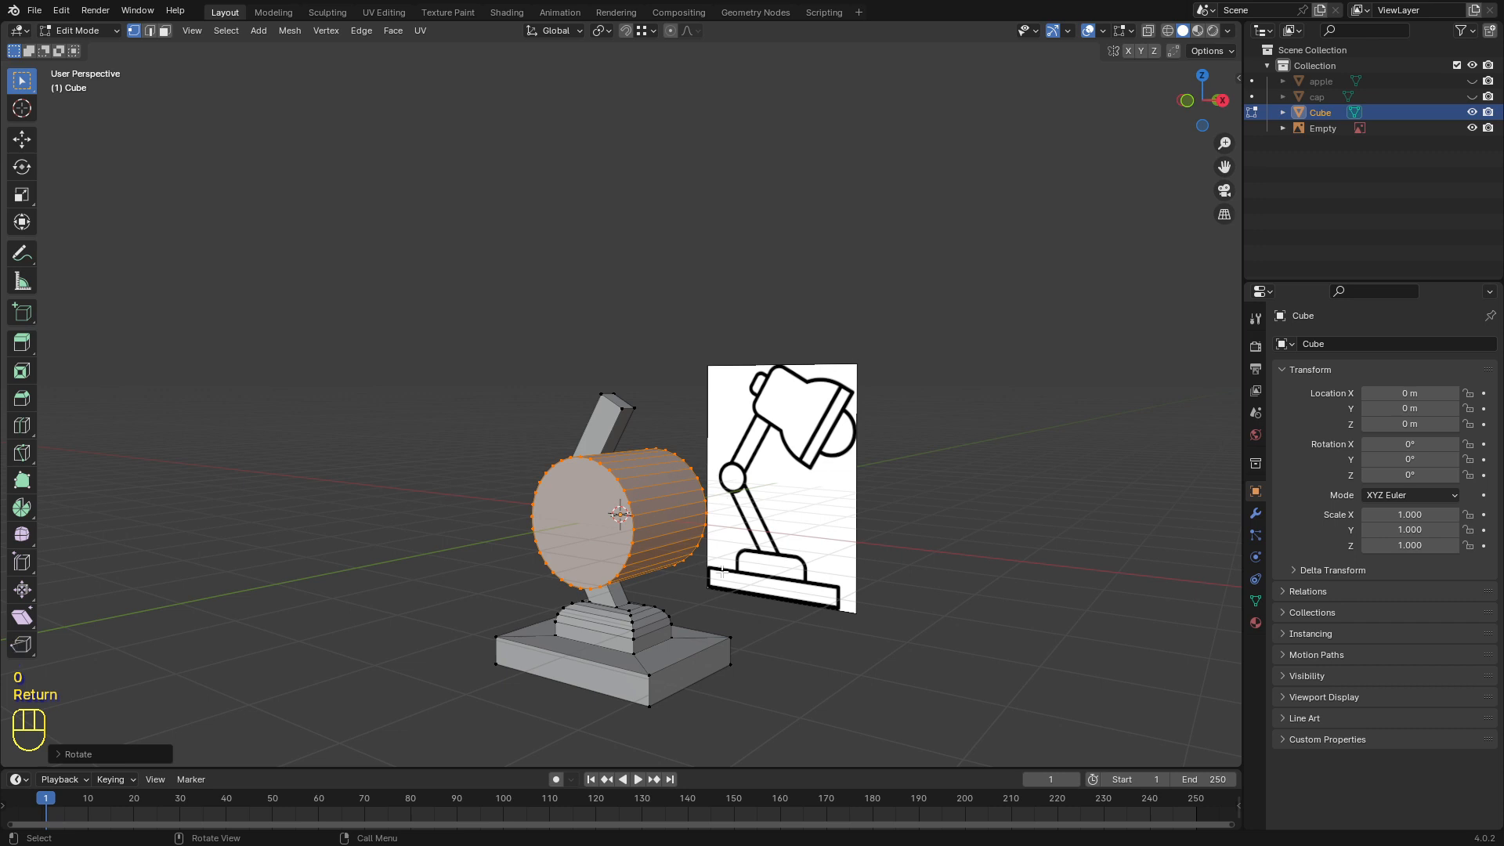
# Step: Scale the cylinder down to roughly elbow-joint size and, in front view, move it about -1.08 m in X onto the elbow
pyautogui.press('s')
pyautogui.click(650, 528)
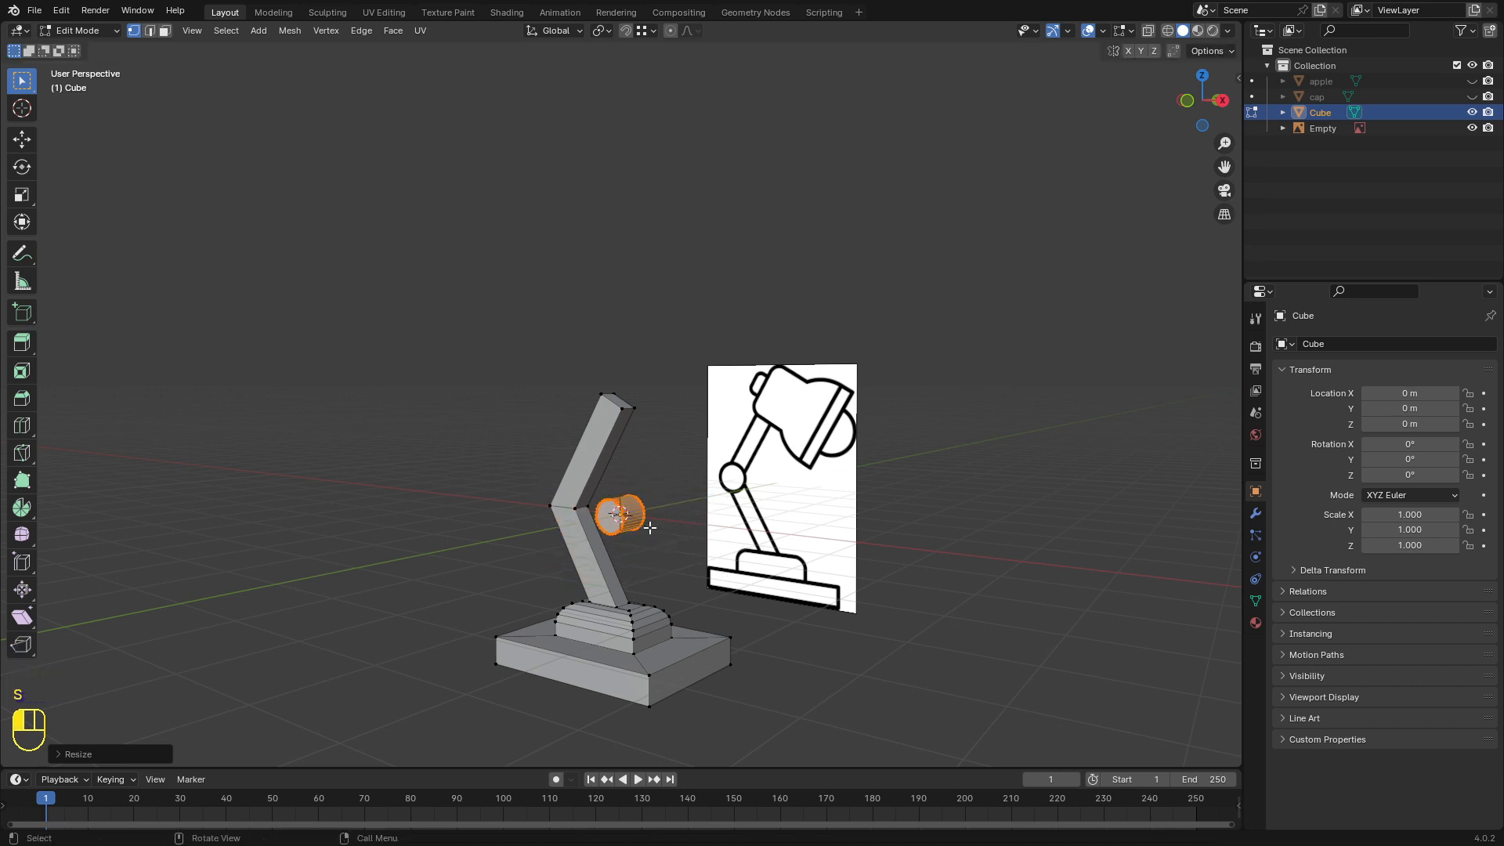
pyautogui.press('KP_1')
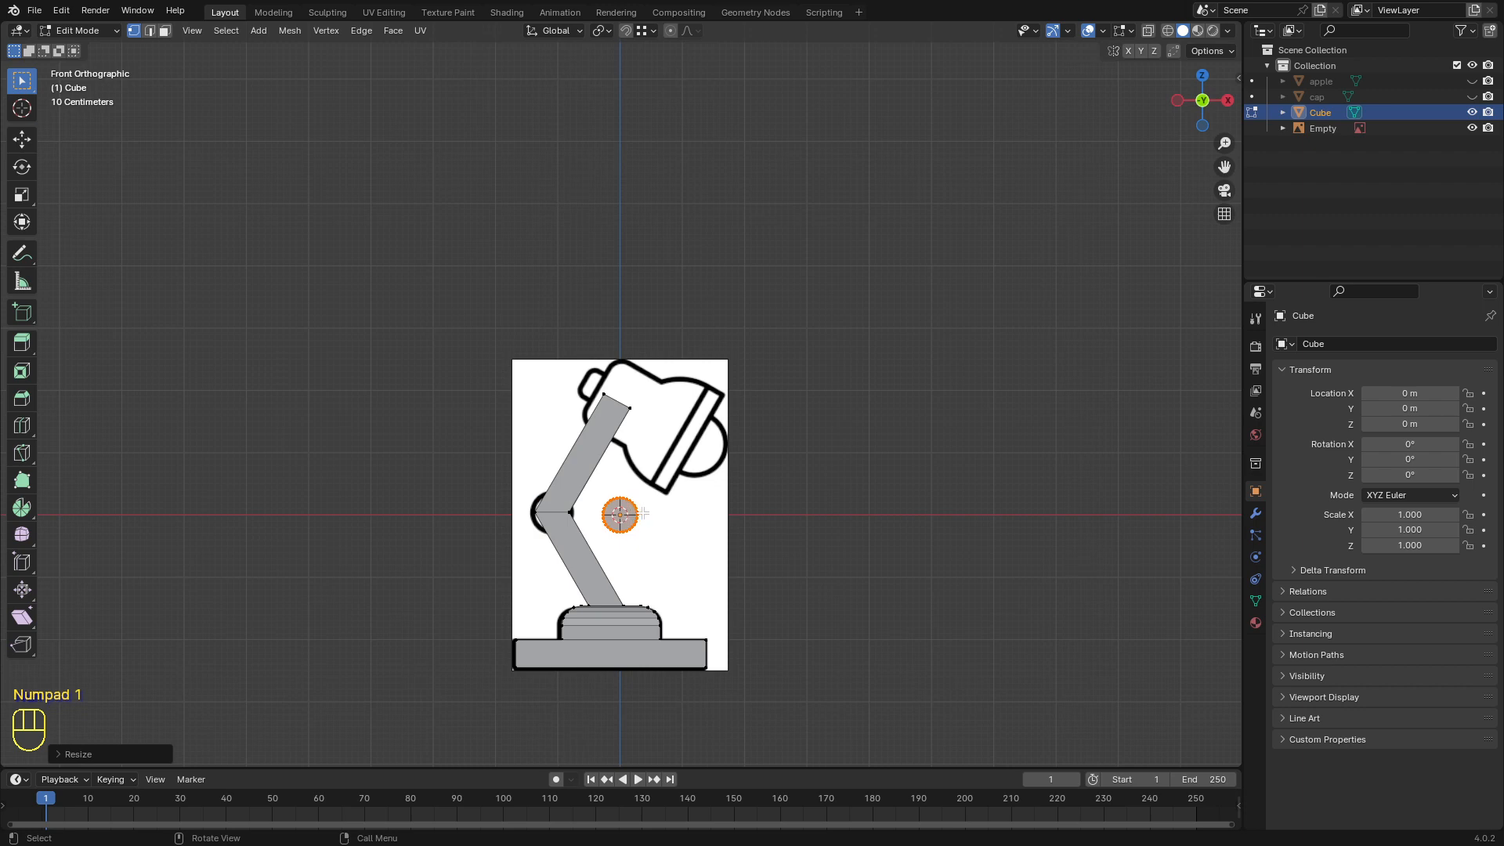
pyautogui.press('g')
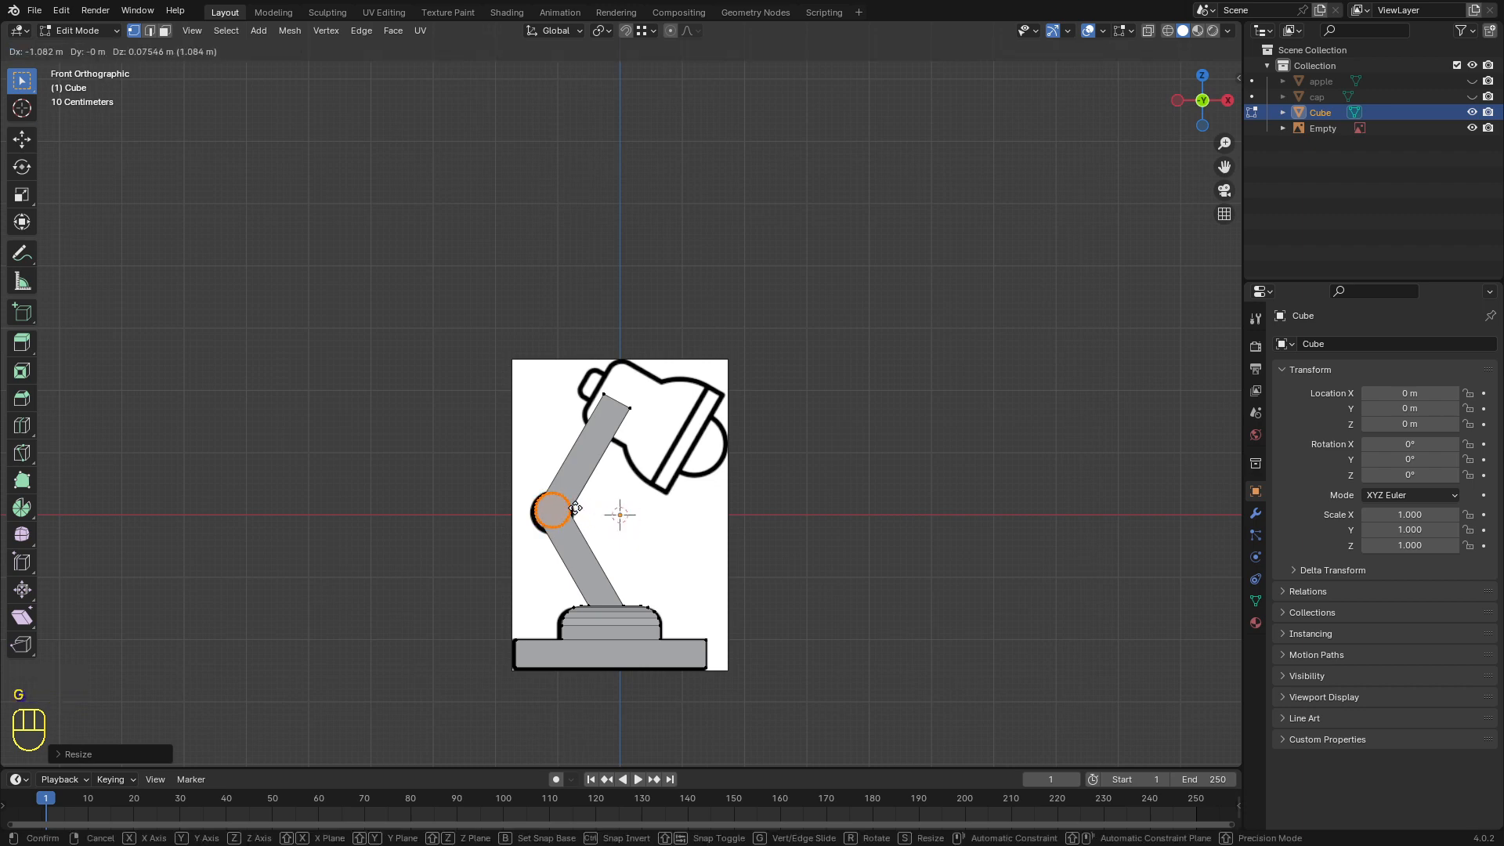
pyautogui.click(575, 508)
# Step: Enlarge the cylinder slightly and move it about -0.05 m in Z so it fills the elbow circle in the reference
pyautogui.scroll(4, 603, 539)
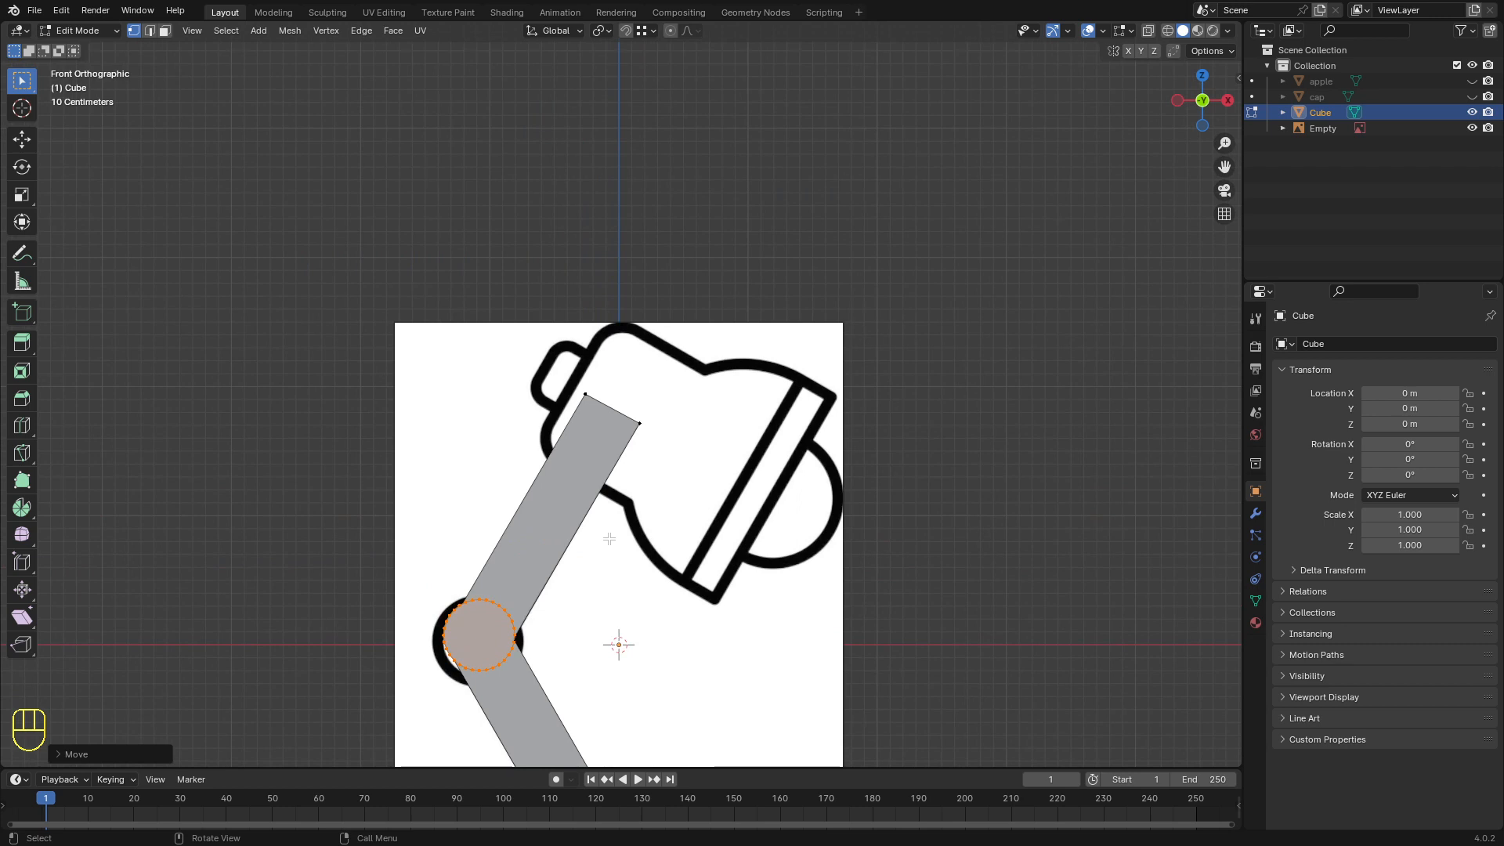
pyautogui.press('s')
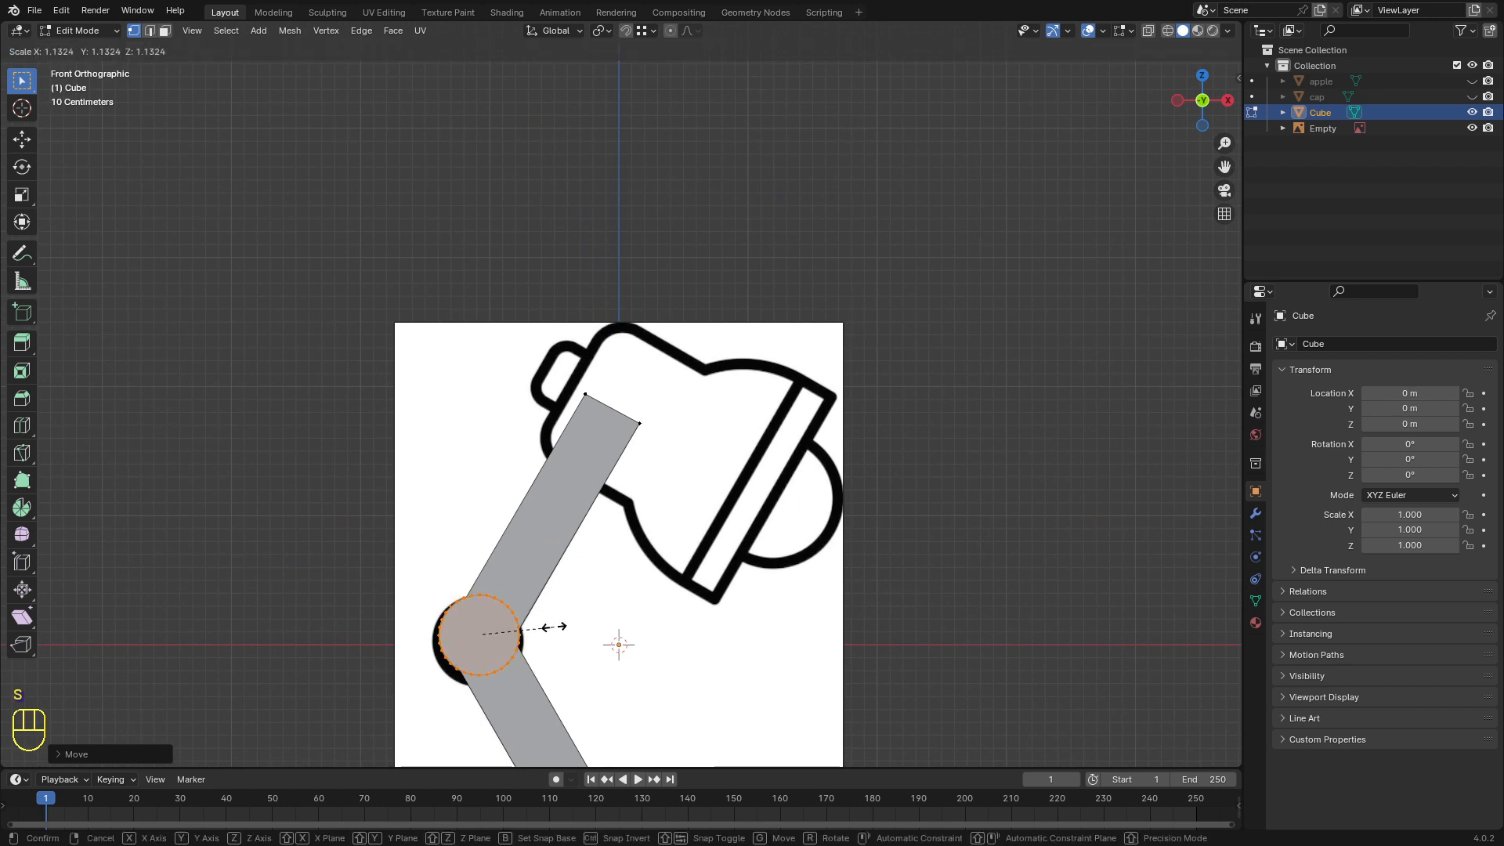
pyautogui.click(522, 627)
pyautogui.press('g')
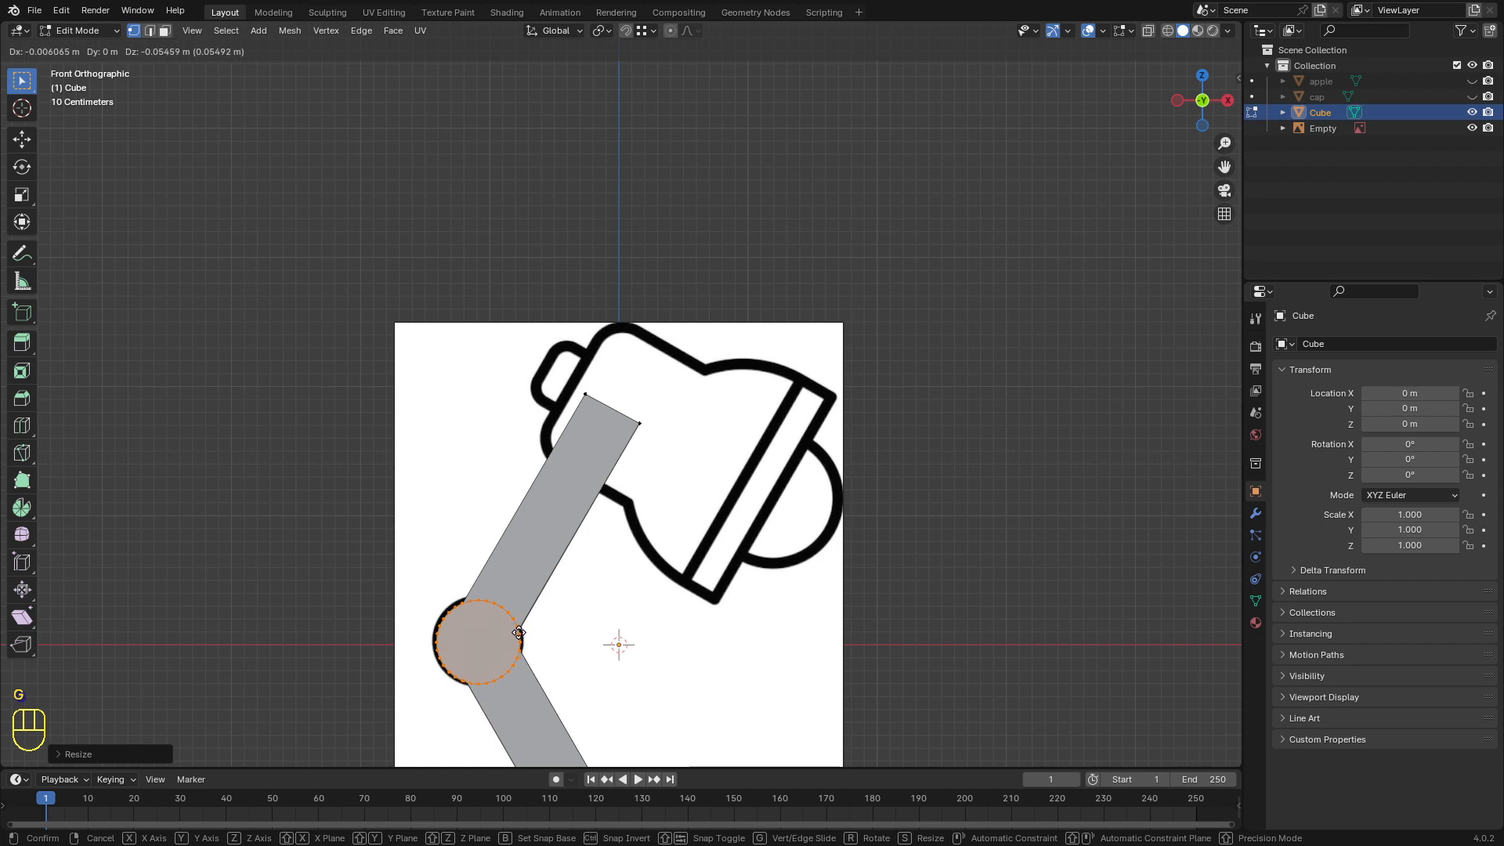
pyautogui.click(517, 632)
# Step: In top view, scale the elbow cylinder down along Y until it protrudes only slightly on both sides of the arm
pyautogui.press('KP_7')
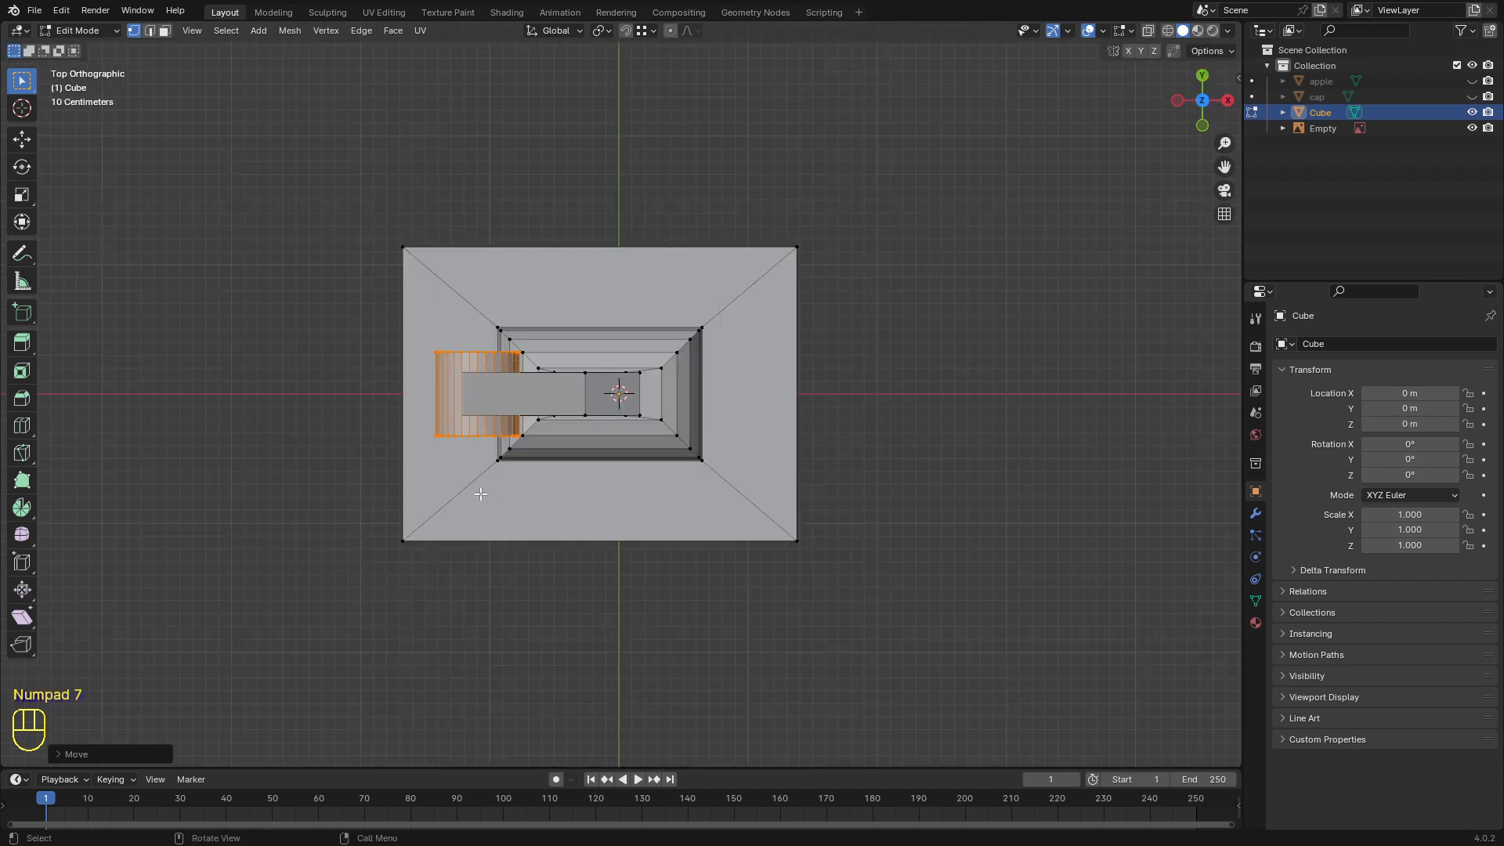
pyautogui.press('s')
pyautogui.press('y')
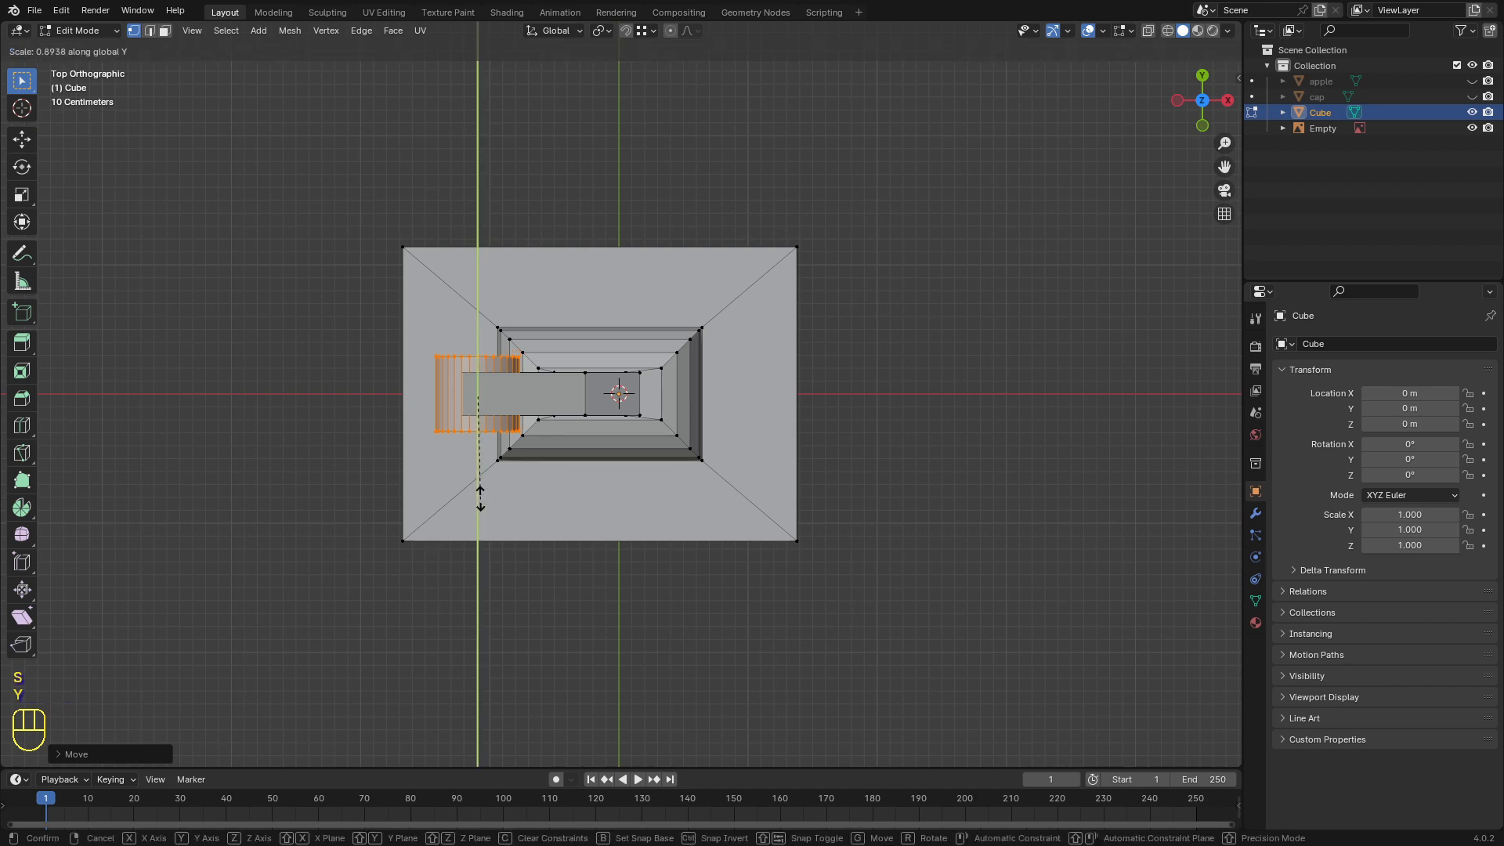
pyautogui.click(477, 478)
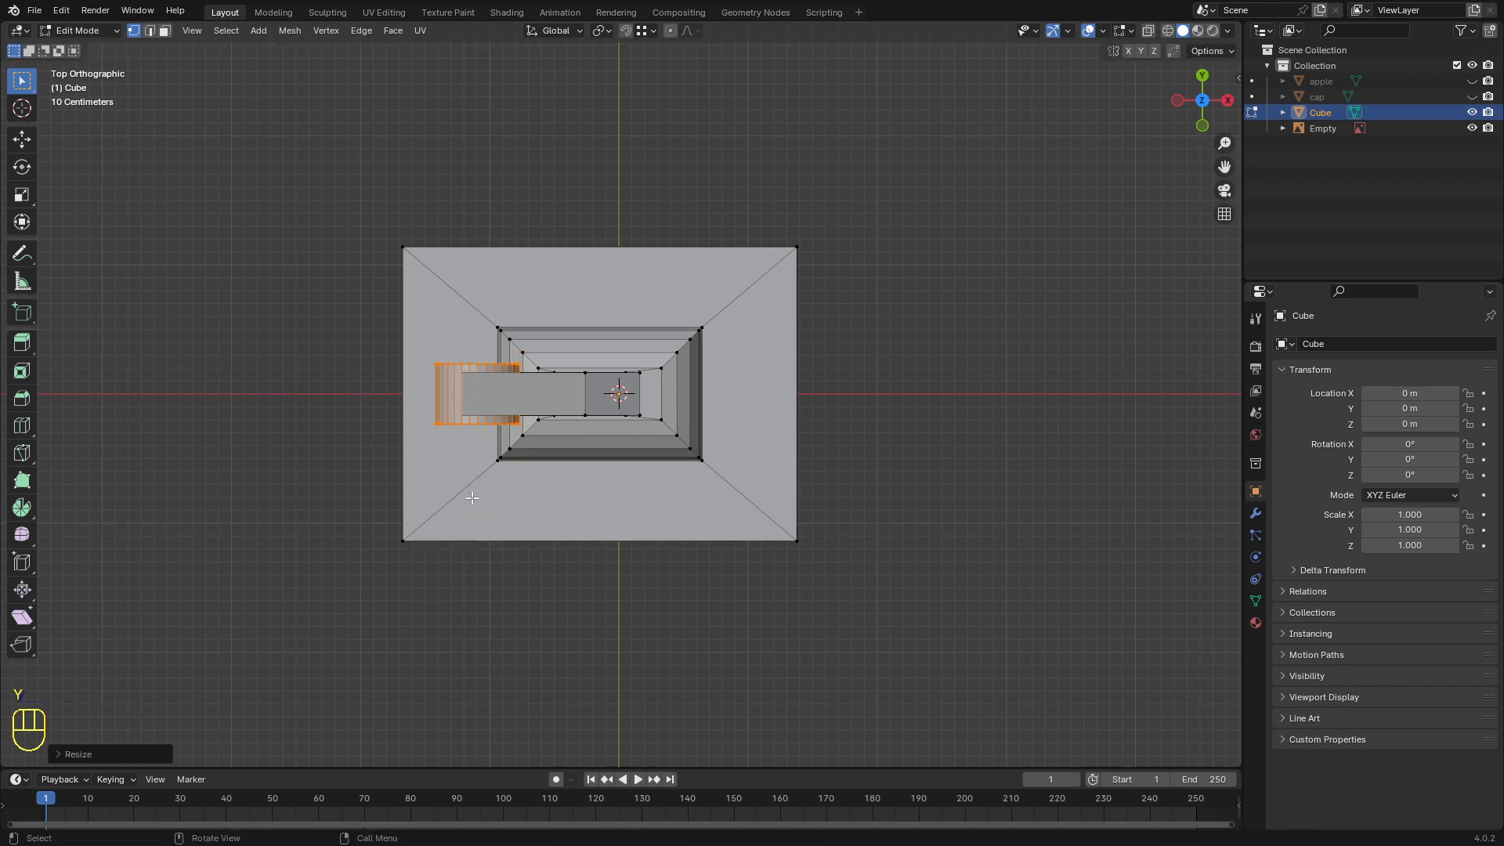
pyautogui.moveTo(477, 477); pyautogui.dragTo(625, 463, button='middle')
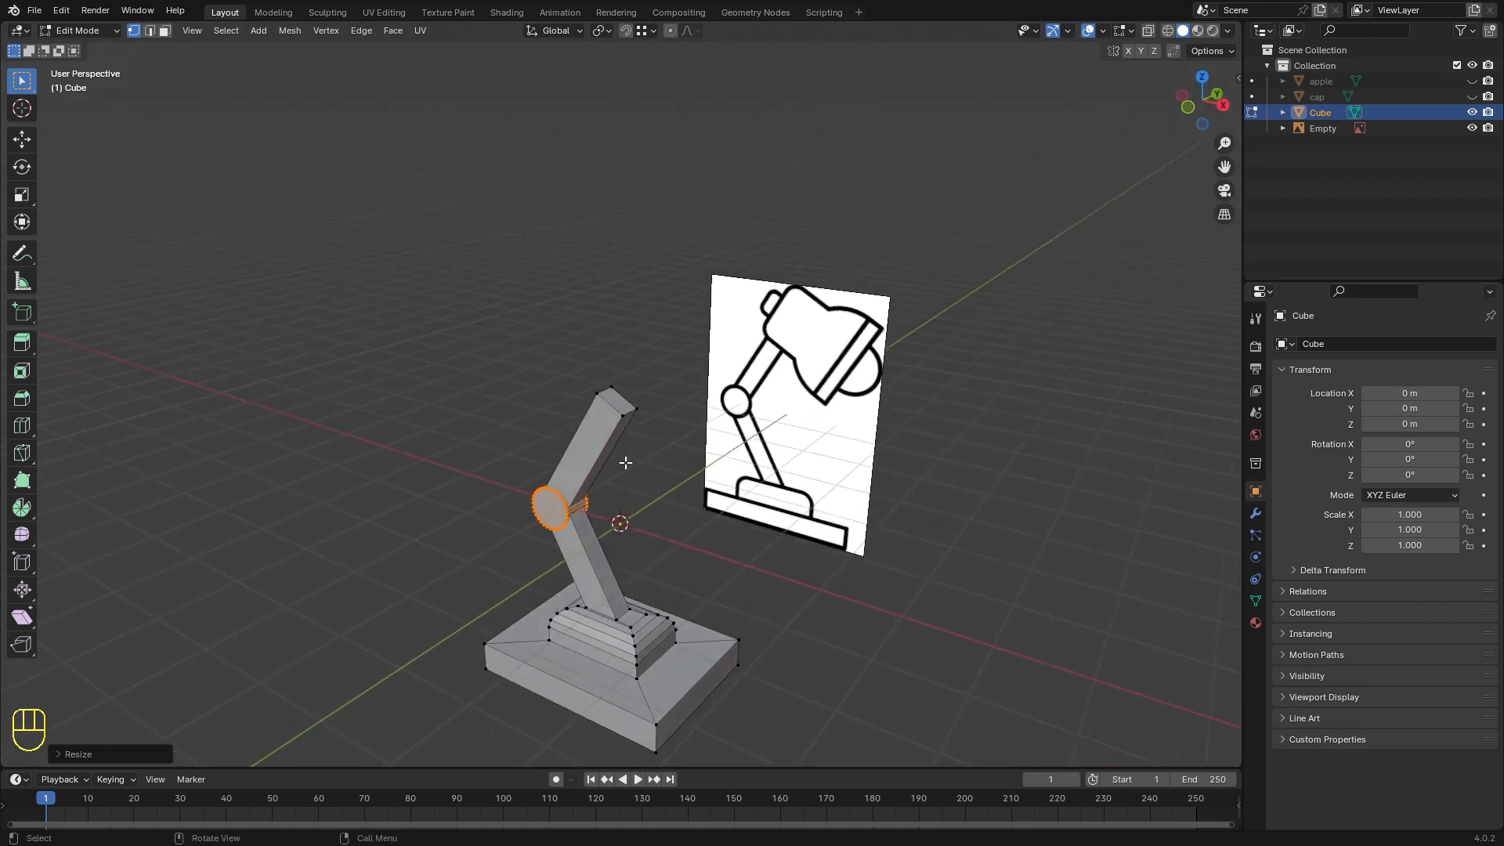
# Step: Return to Object Mode, add a mesh circle as a separate object and enter Edit Mode on it
pyautogui.press('KP_1')
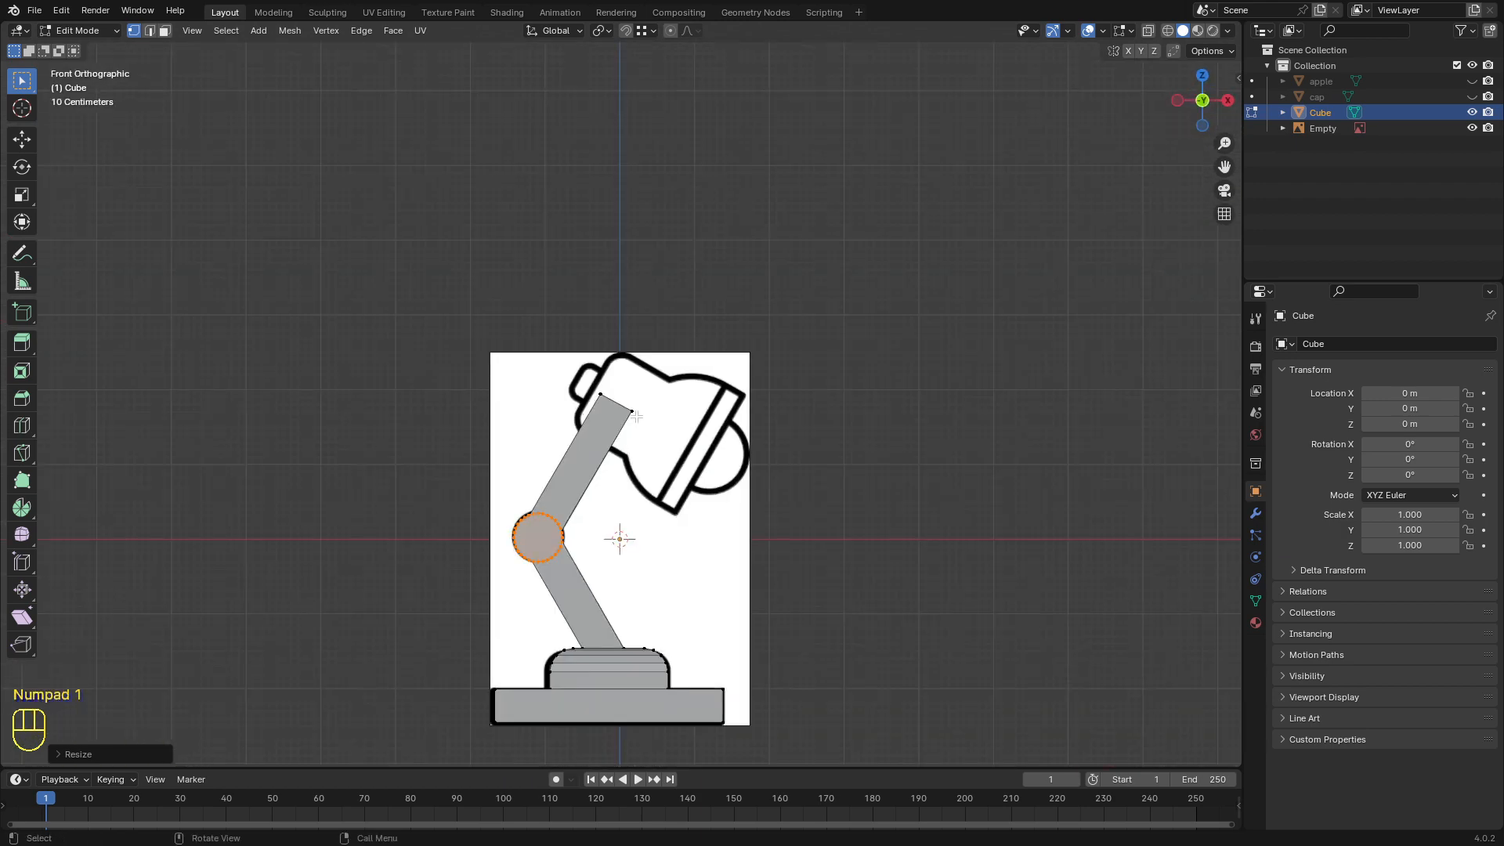
pyautogui.scroll(6, 636, 416)
pyautogui.scroll(-3, 636, 414)
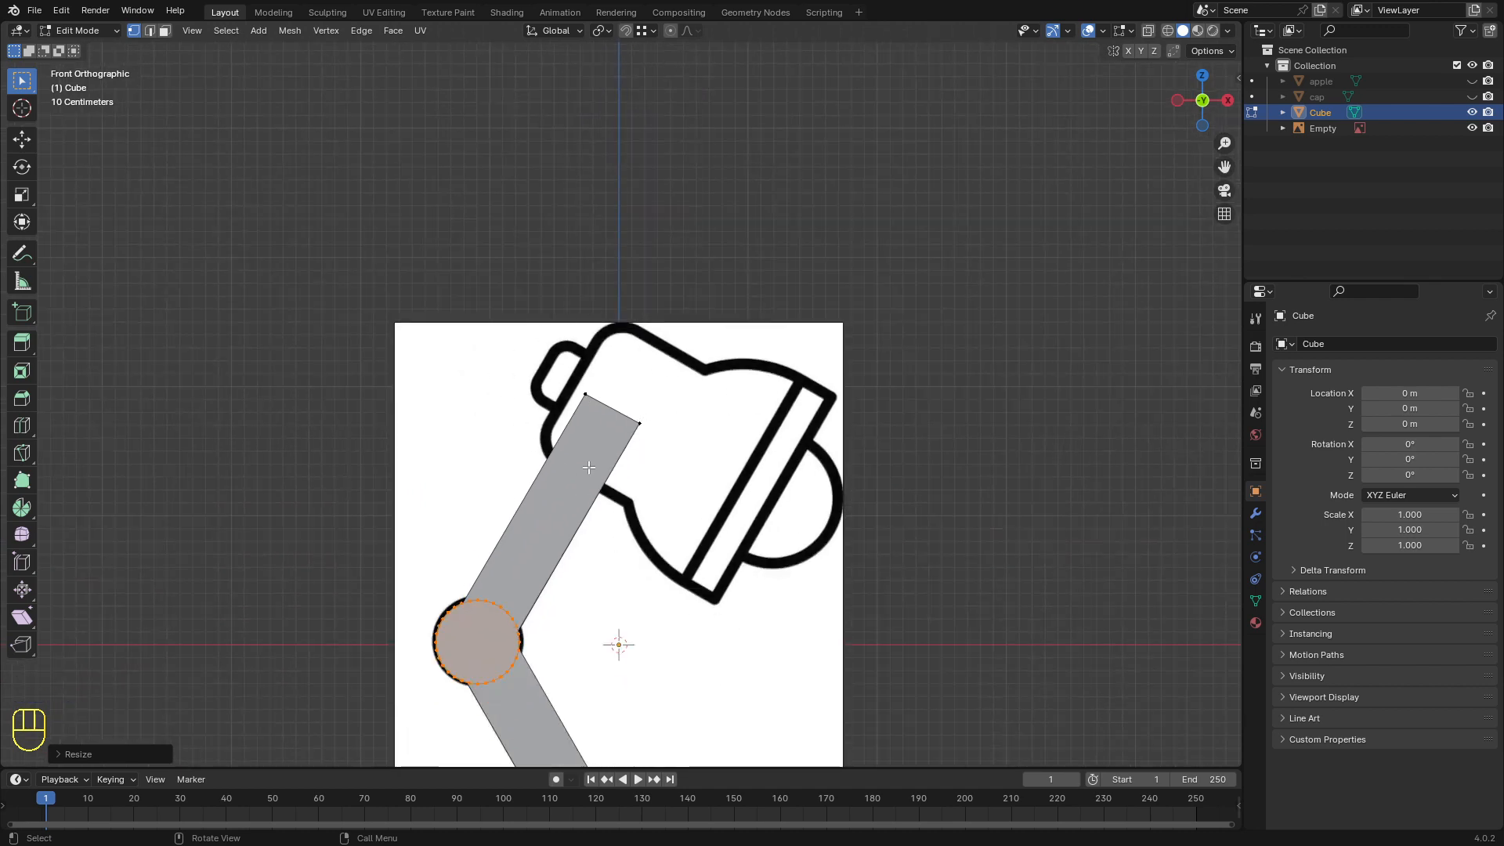
pyautogui.scroll(-2, 589, 468)
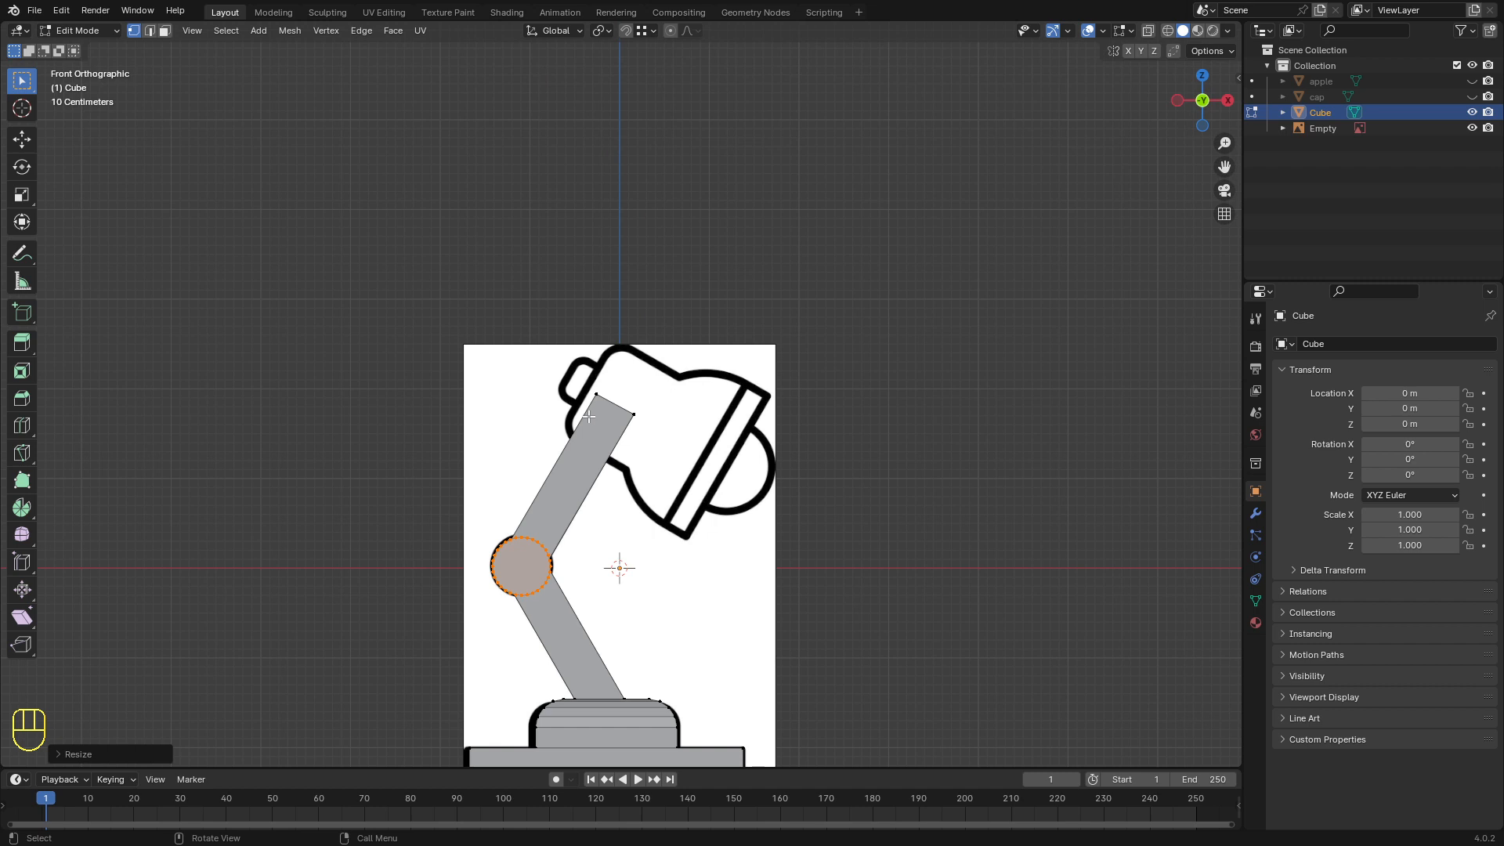
pyautogui.press('Tab')
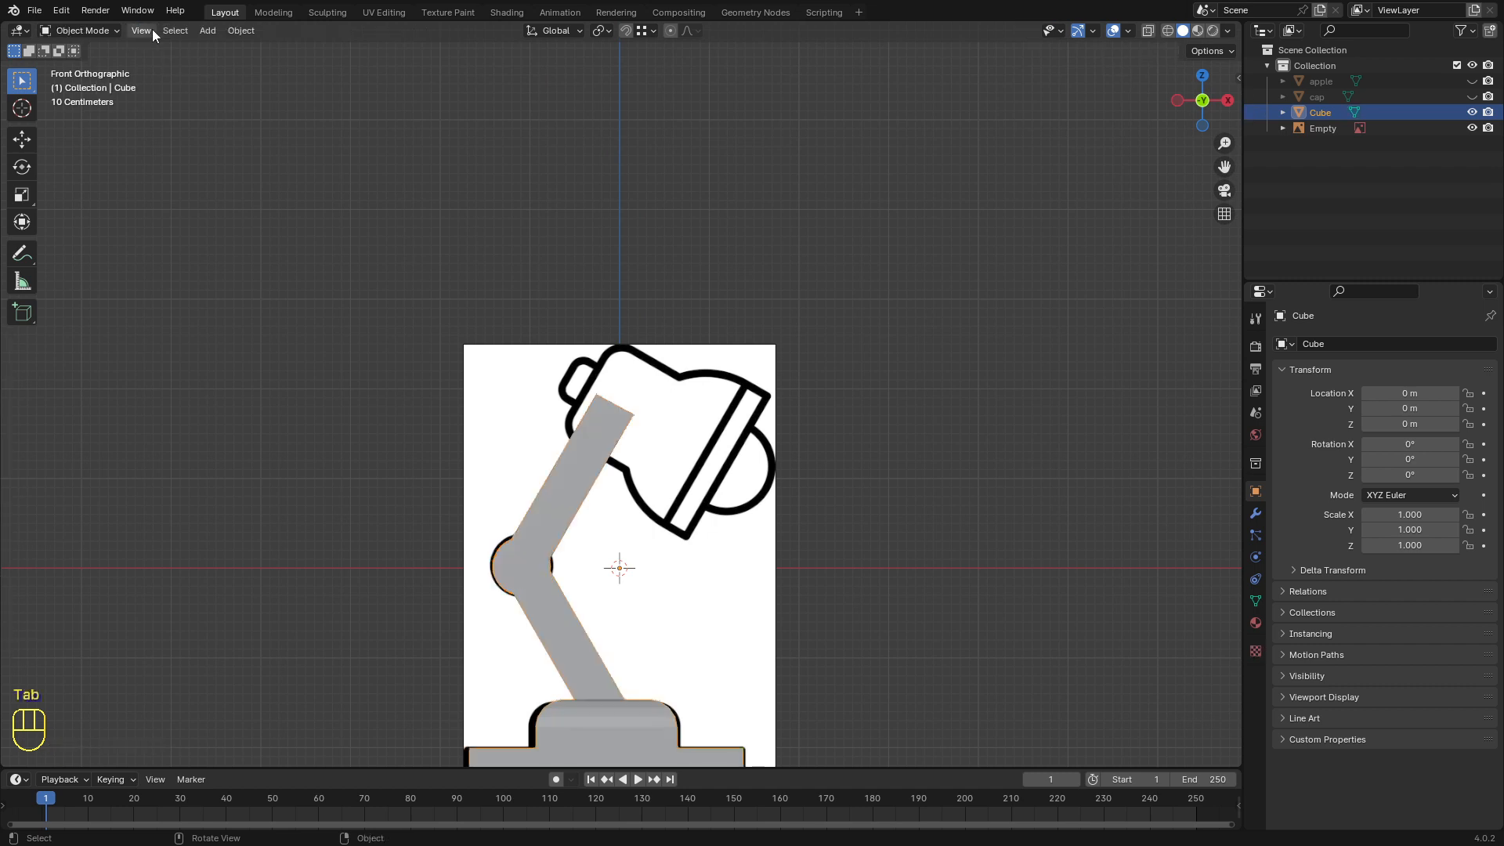
pyautogui.hotkey('ctrl', 'shift', 'z')
pyautogui.press('KP_1')
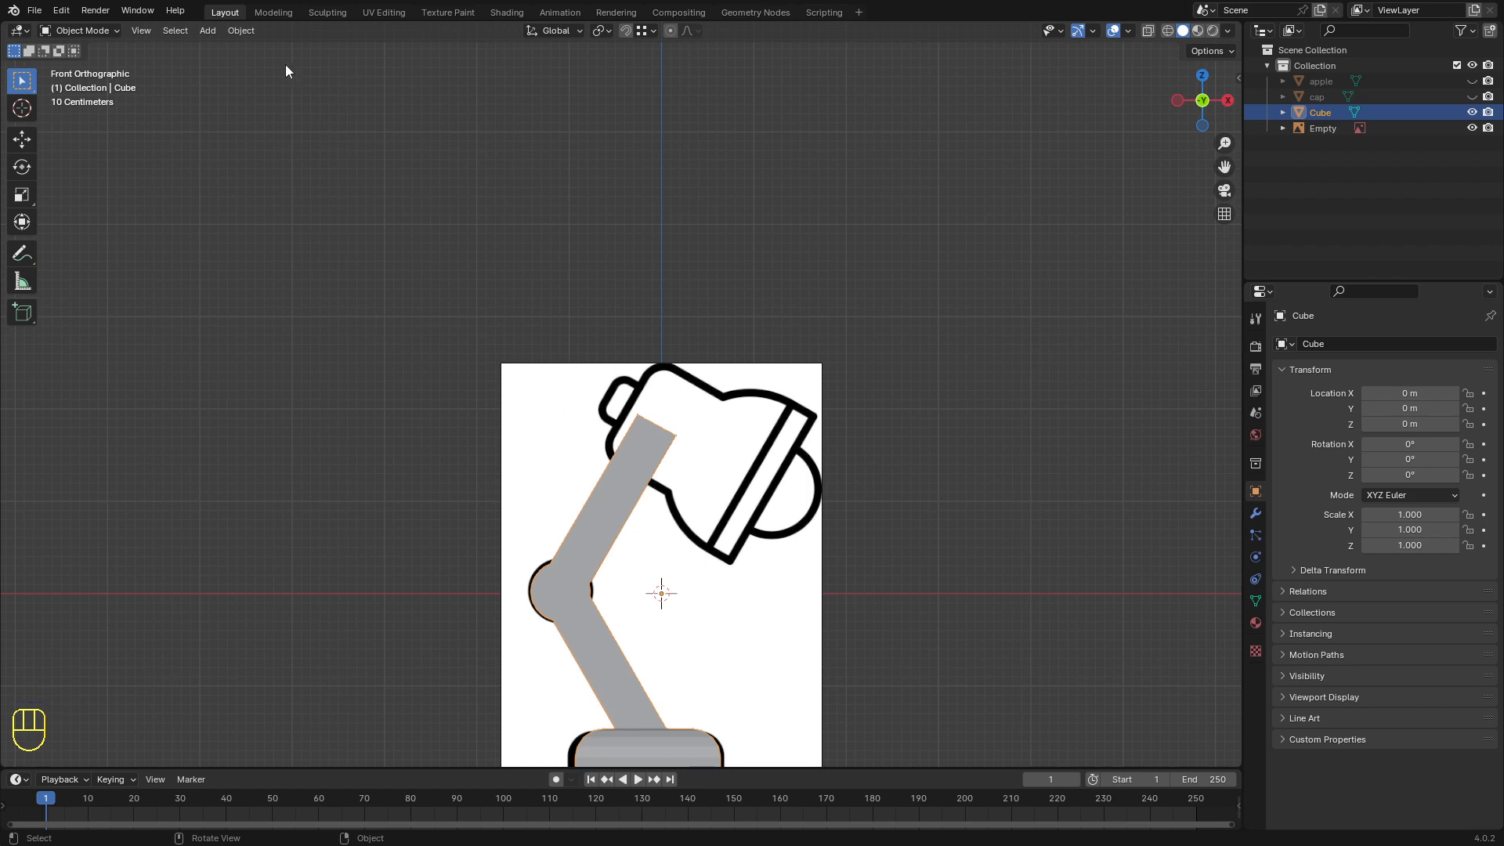
pyautogui.click(207, 31)
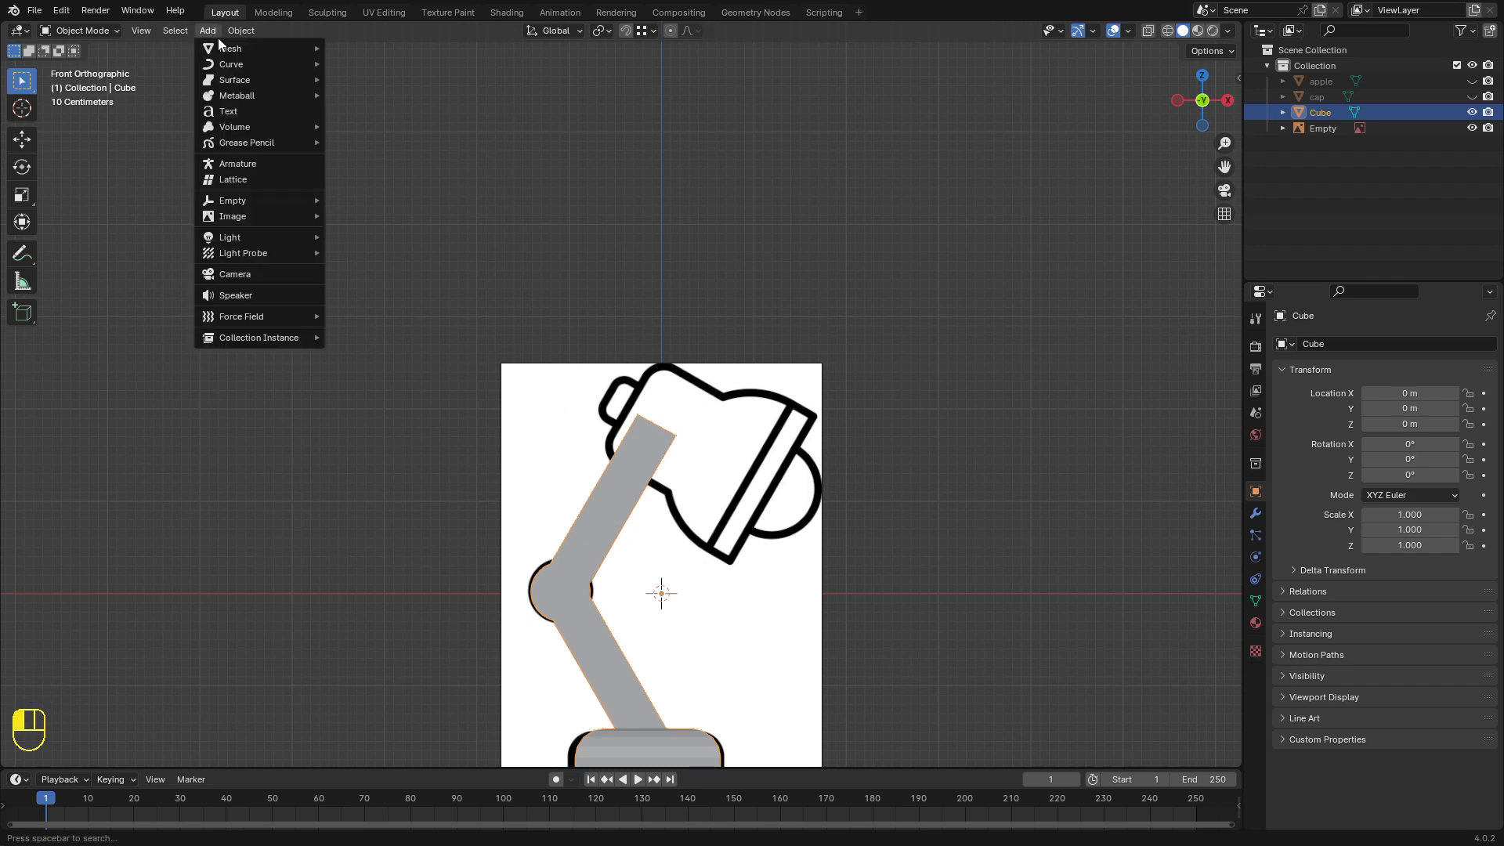
pyautogui.moveTo(243, 47)
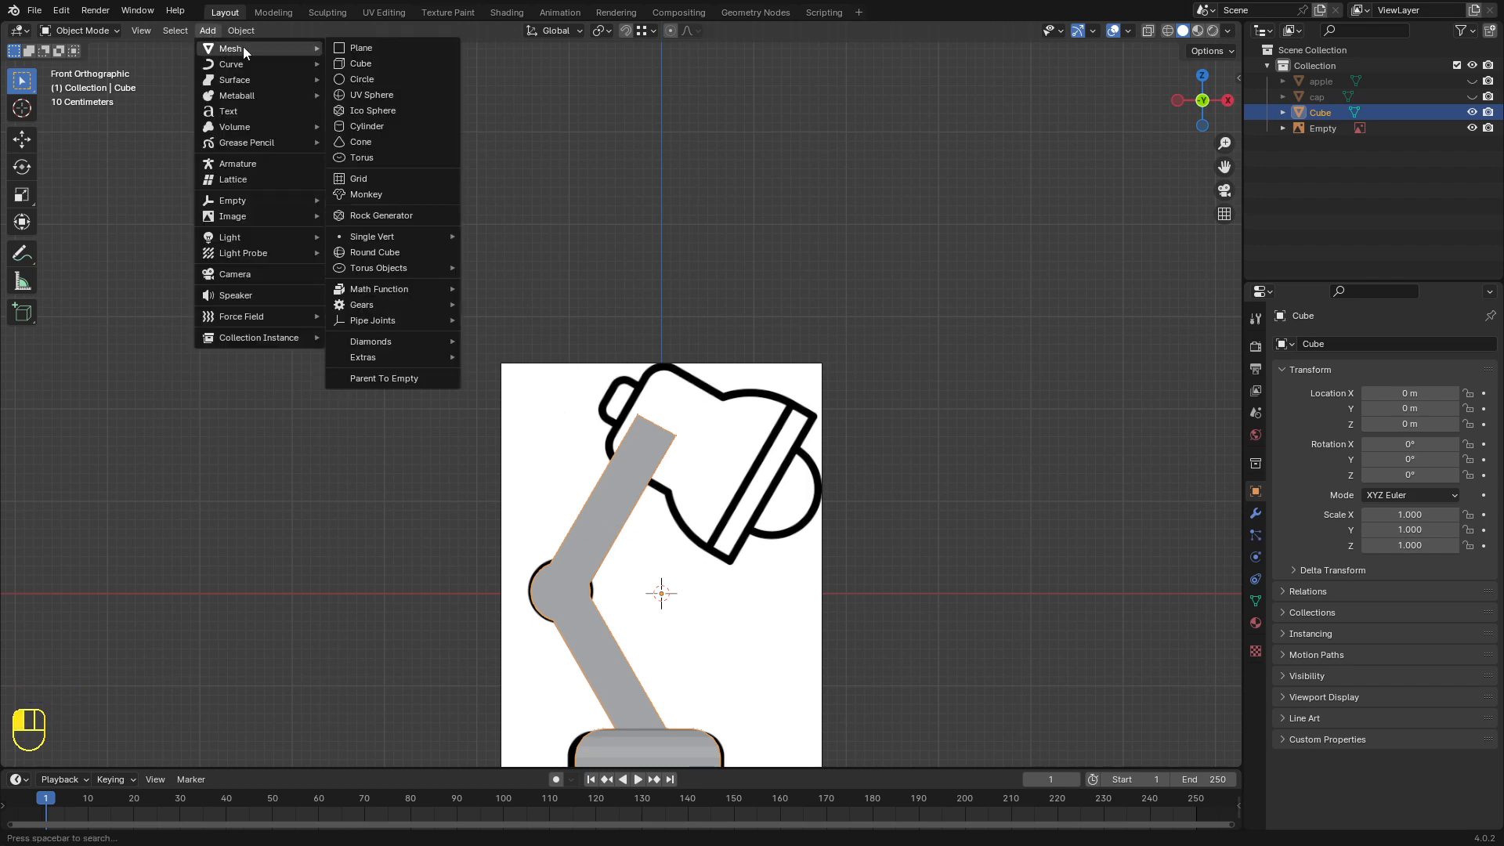
pyautogui.click(368, 82)
pyautogui.moveTo(740, 594); pyautogui.dragTo(580, 617, button='middle')
pyautogui.press('Tab')
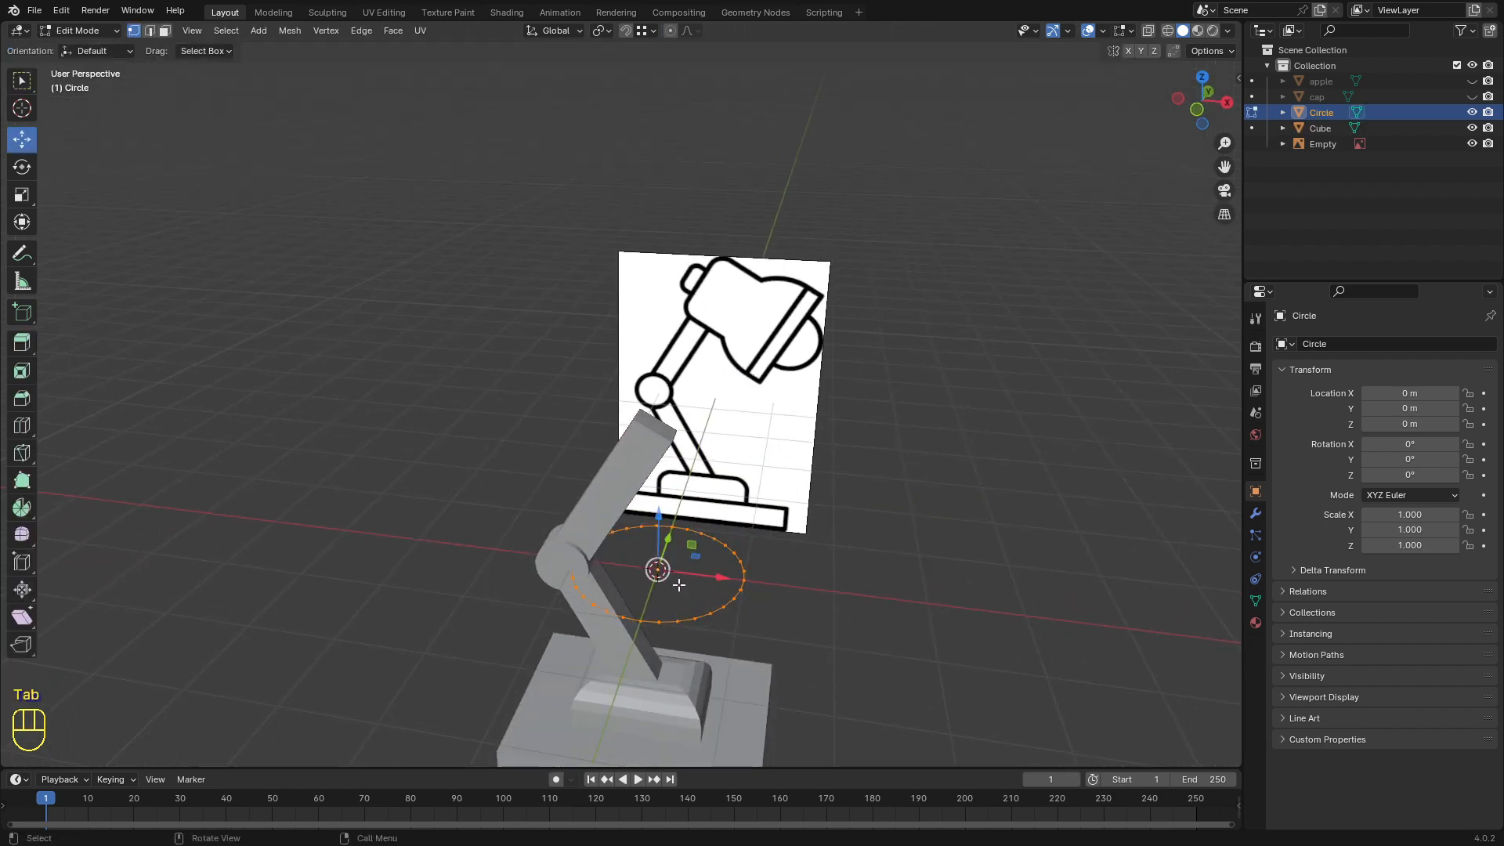
# Step: In front view, move the circle up to the small knob behind the lamp head and rotate it to match the knob's slant
pyautogui.press('KP_1')
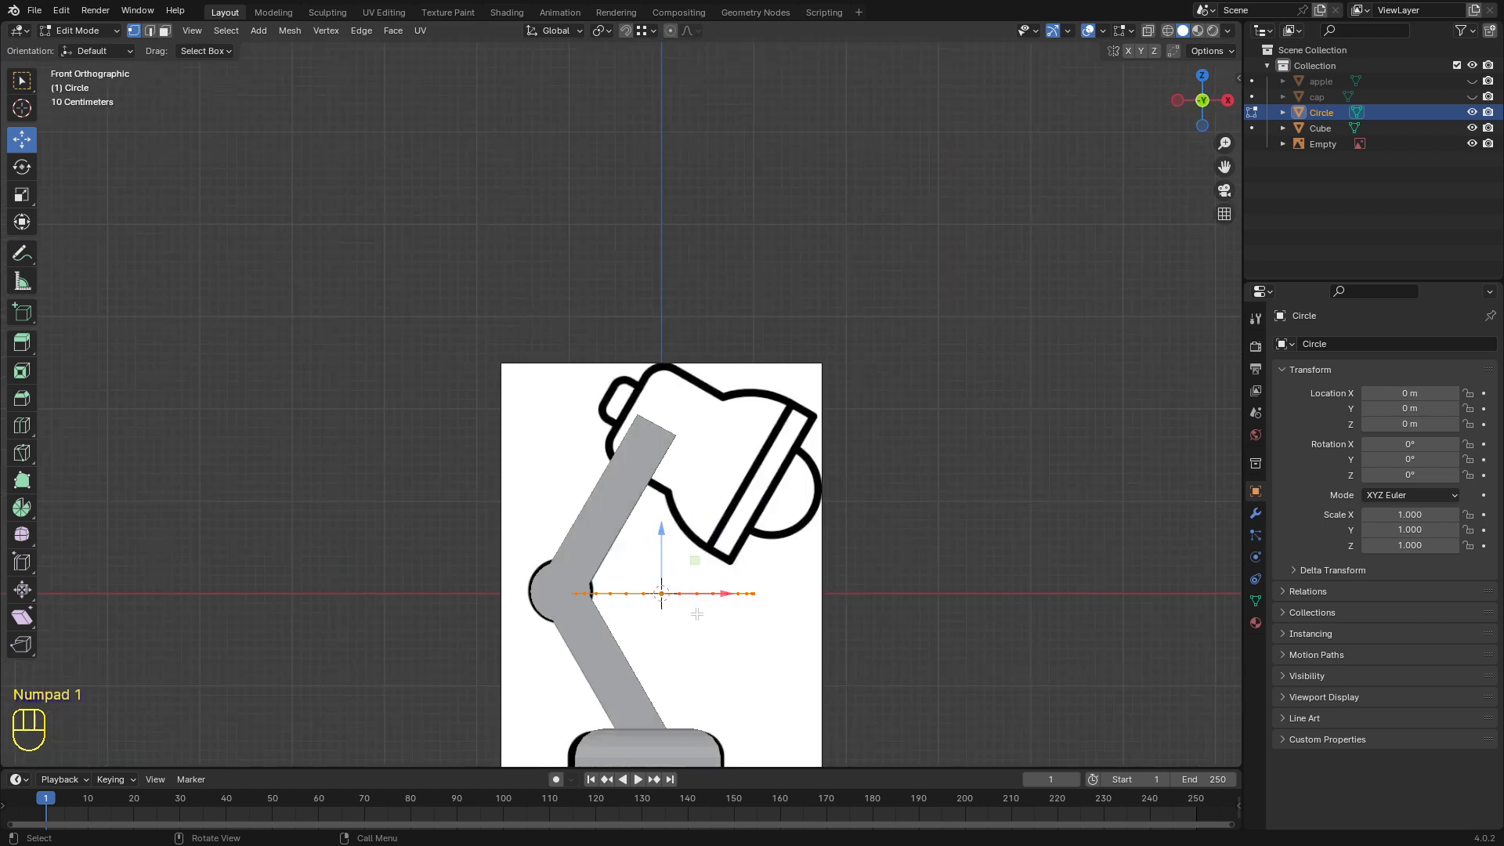
pyautogui.click(22, 80)
pyautogui.press('g')
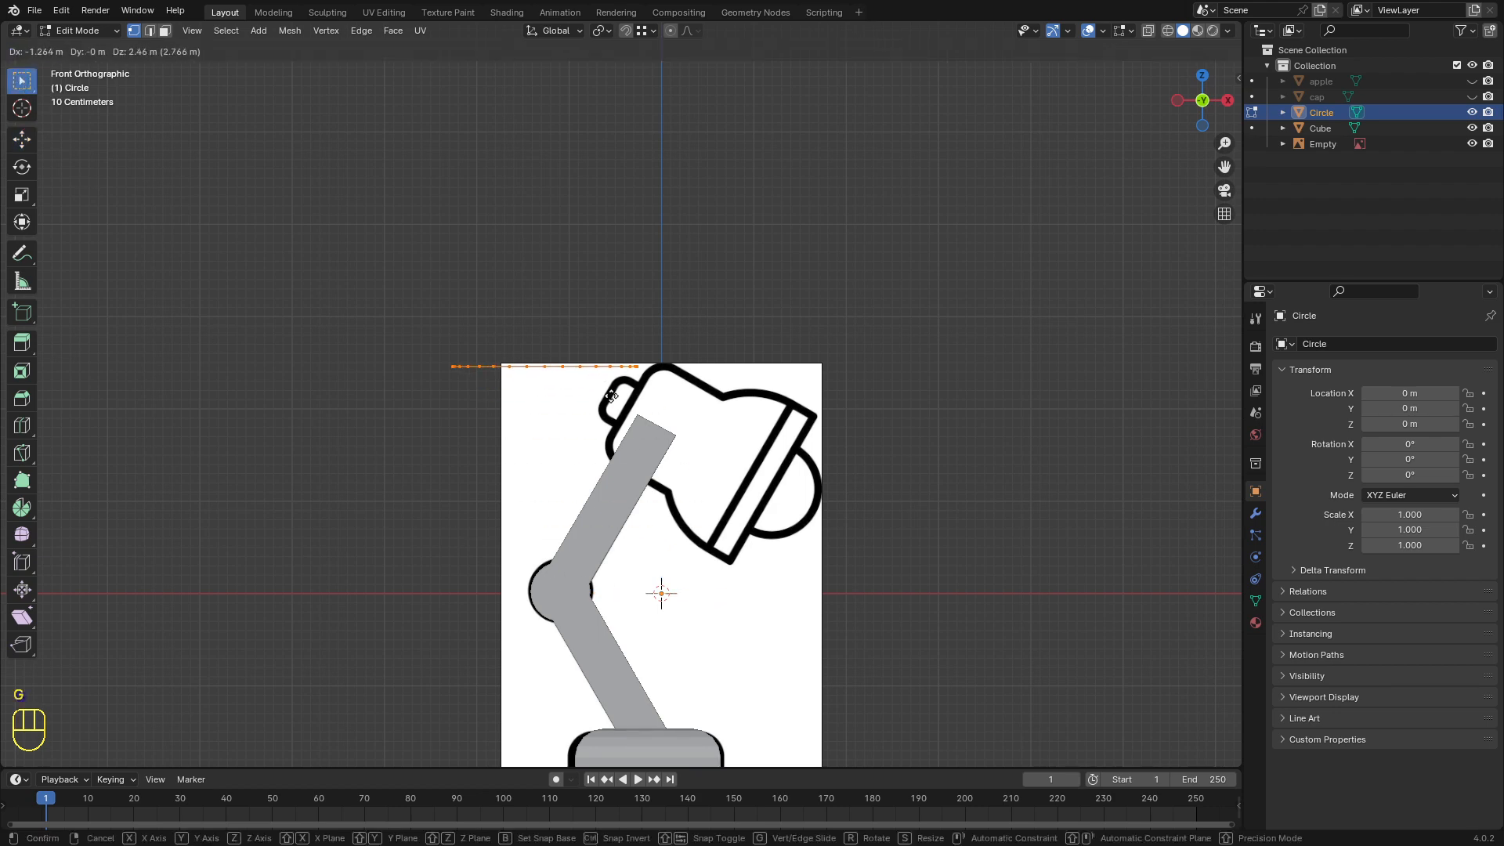
pyautogui.click(669, 408)
pyautogui.scroll(2, 667, 411)
pyautogui.scroll(1, 668, 411)
pyautogui.press('r')
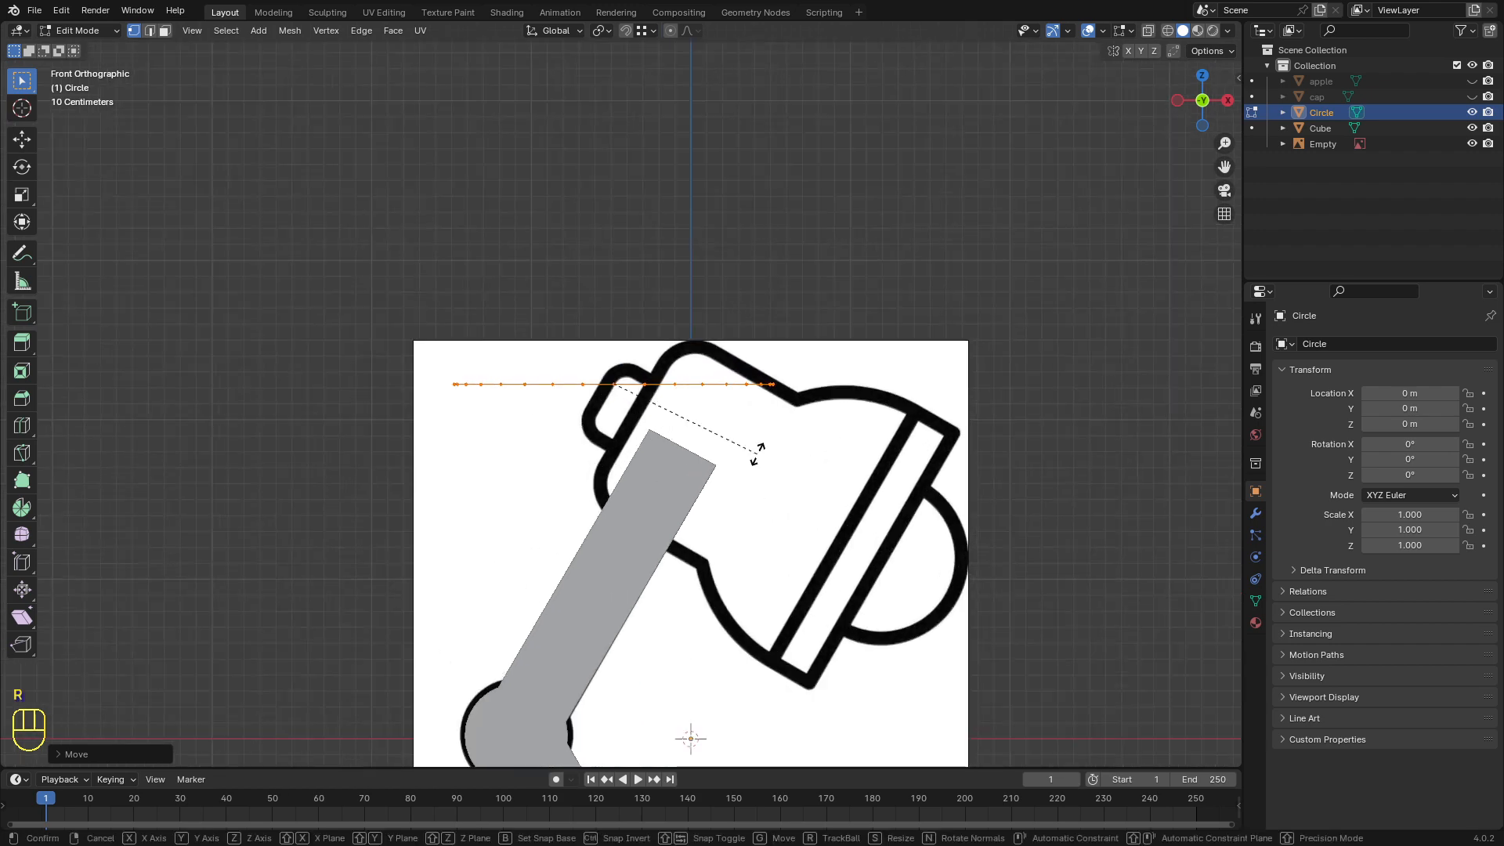
pyautogui.click(709, 325)
# Step: Scale the circle down to about the length of the knob and move it onto the knob's outer edge
pyautogui.press('s')
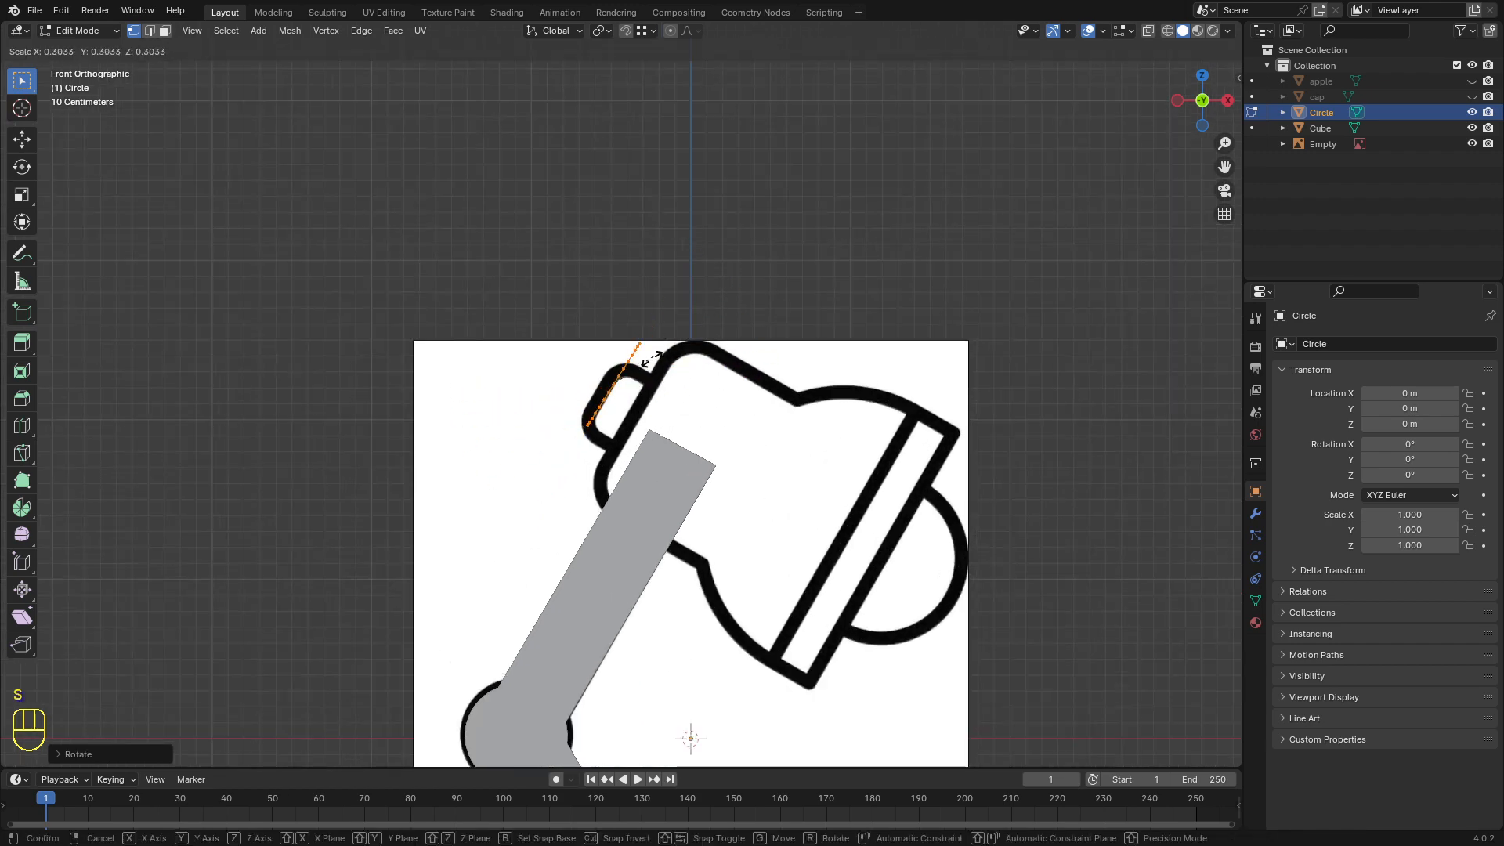
pyautogui.click(643, 365)
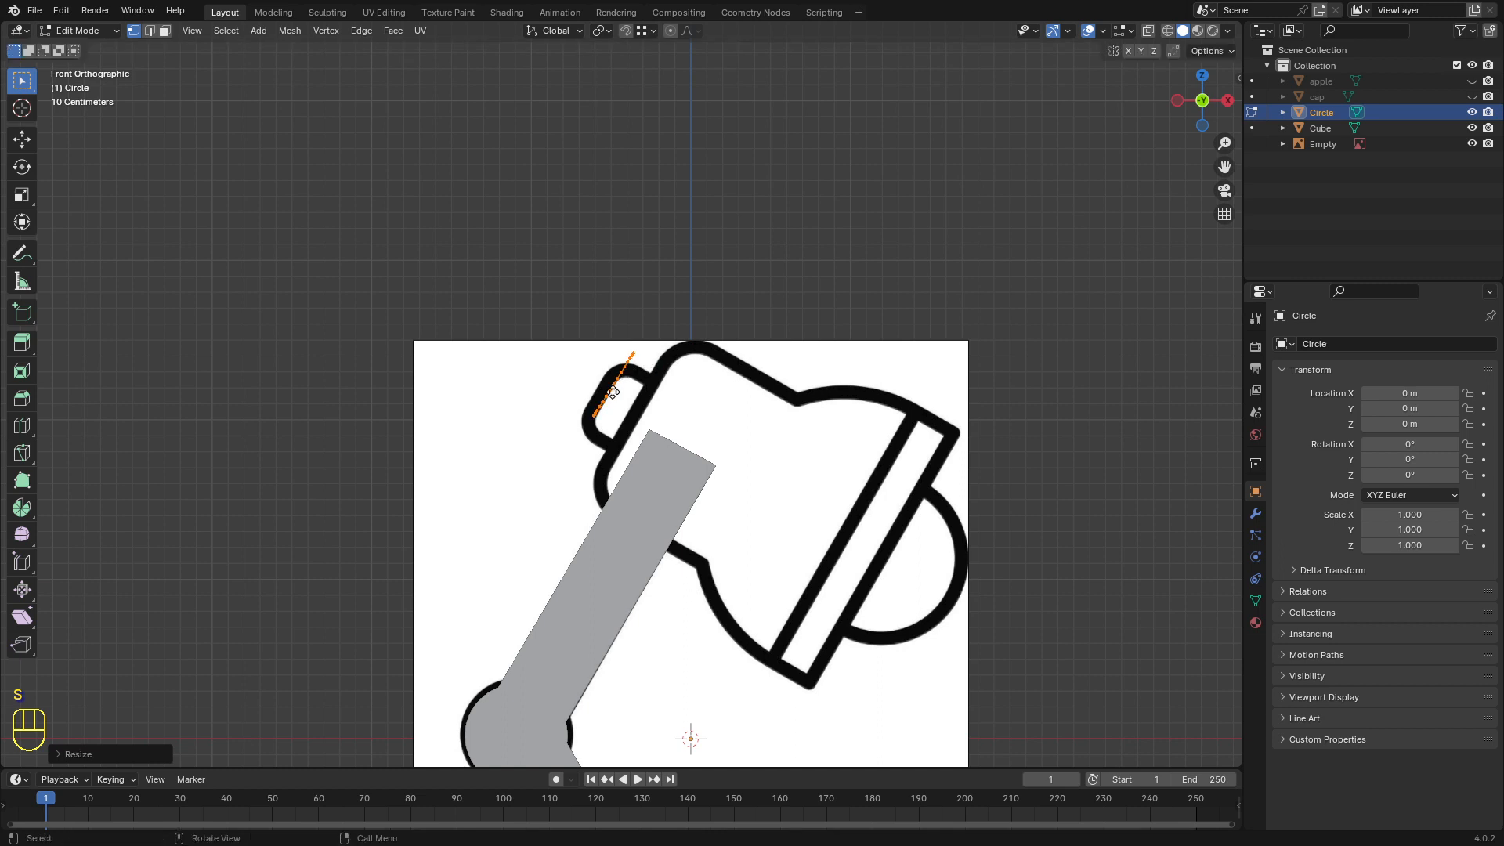
pyautogui.press('g')
pyautogui.click(597, 398)
# Step: Fine-tune the circle along the knob's outer edge: scale it by about 1.05, rotate it about -1.5° and shift it slightly down the slant
pyautogui.press('KP_Decimal')
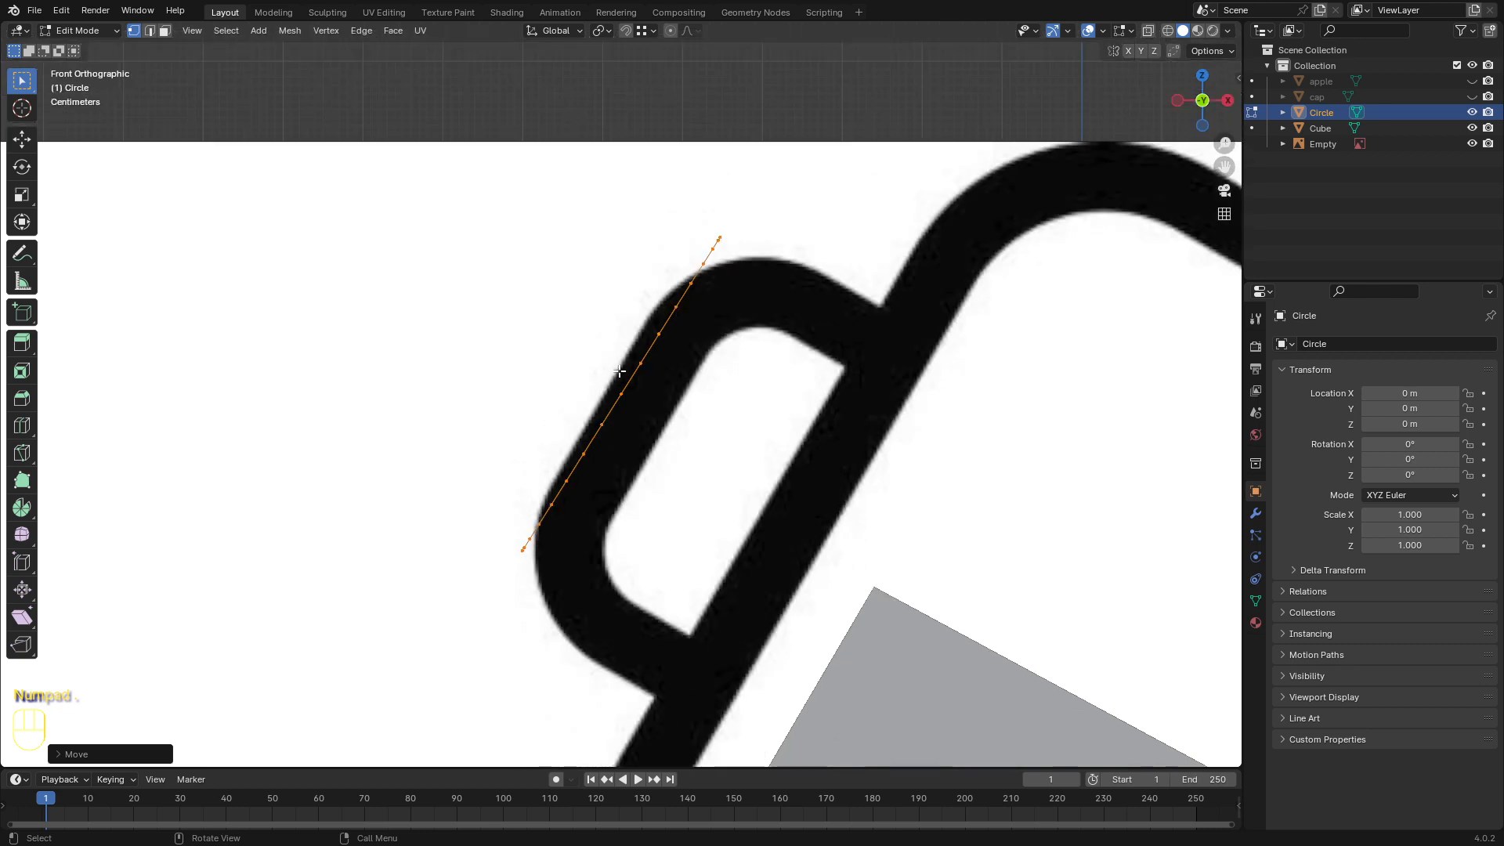
pyautogui.press('s')
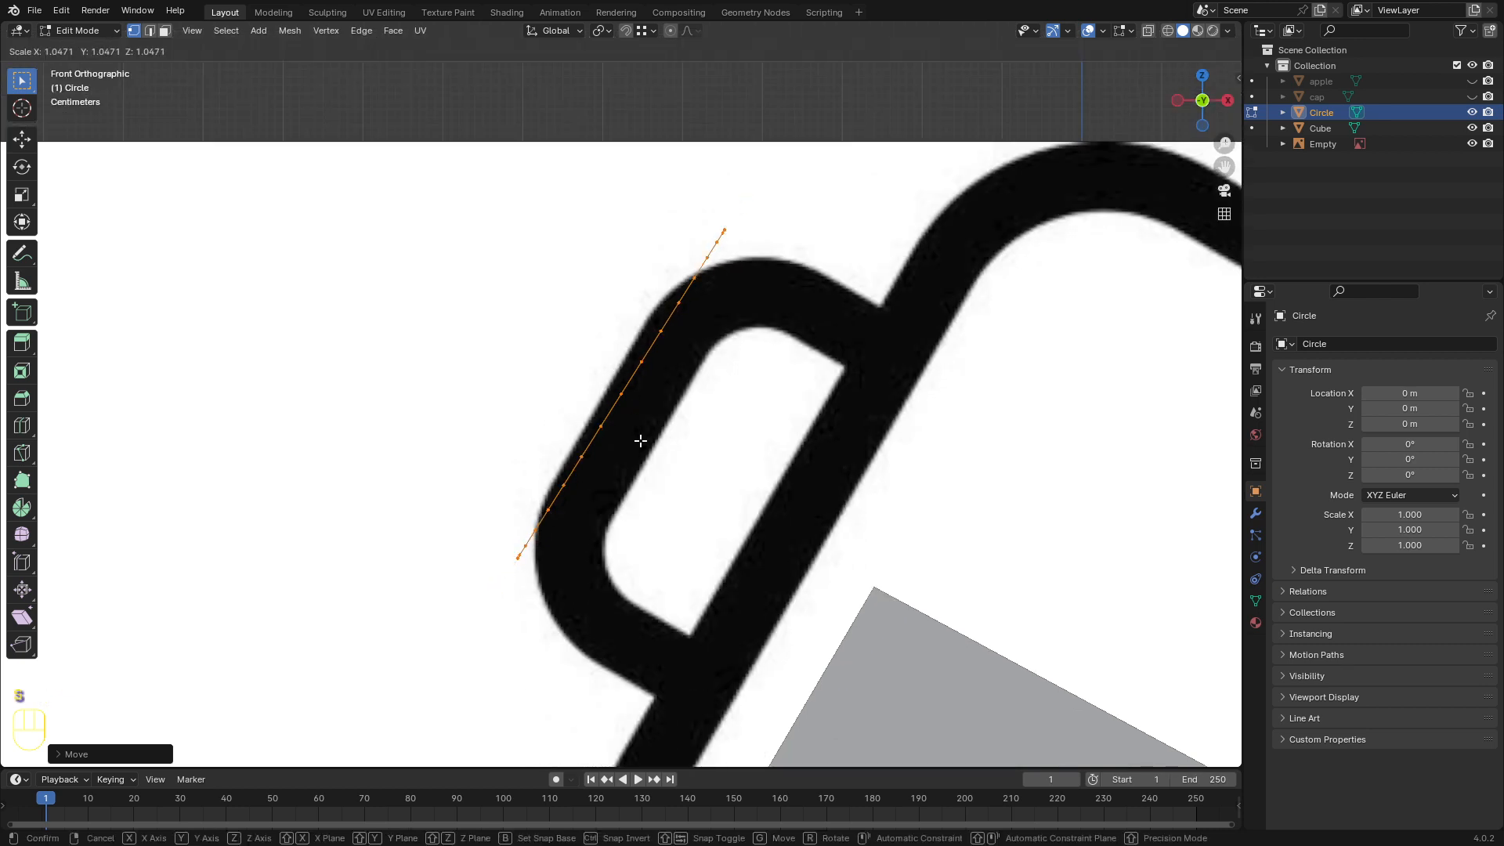
pyautogui.click(640, 441)
pyautogui.press('r')
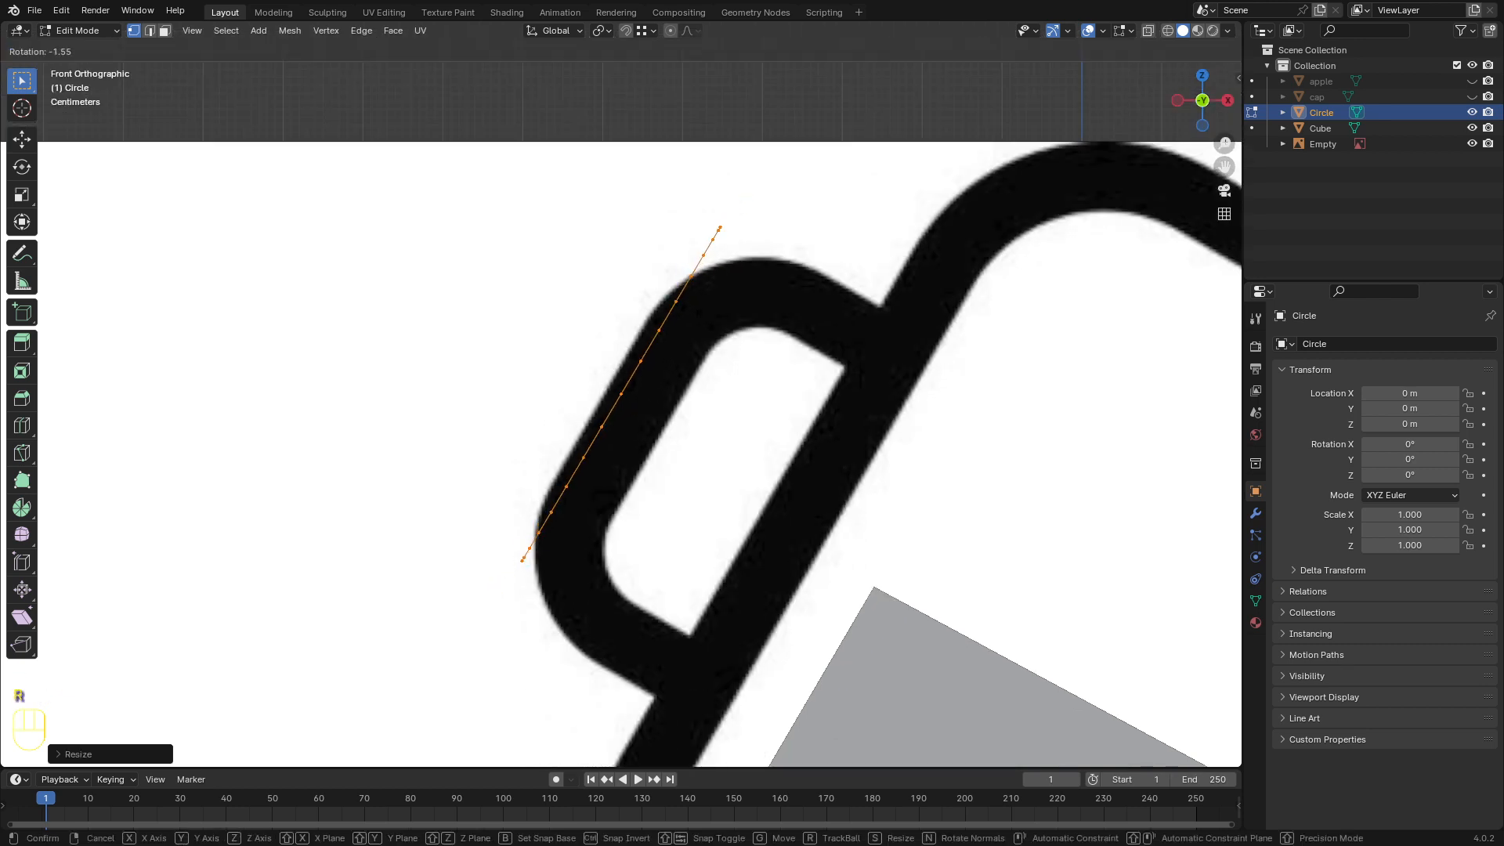
pyautogui.click(702, 319)
pyautogui.press('g')
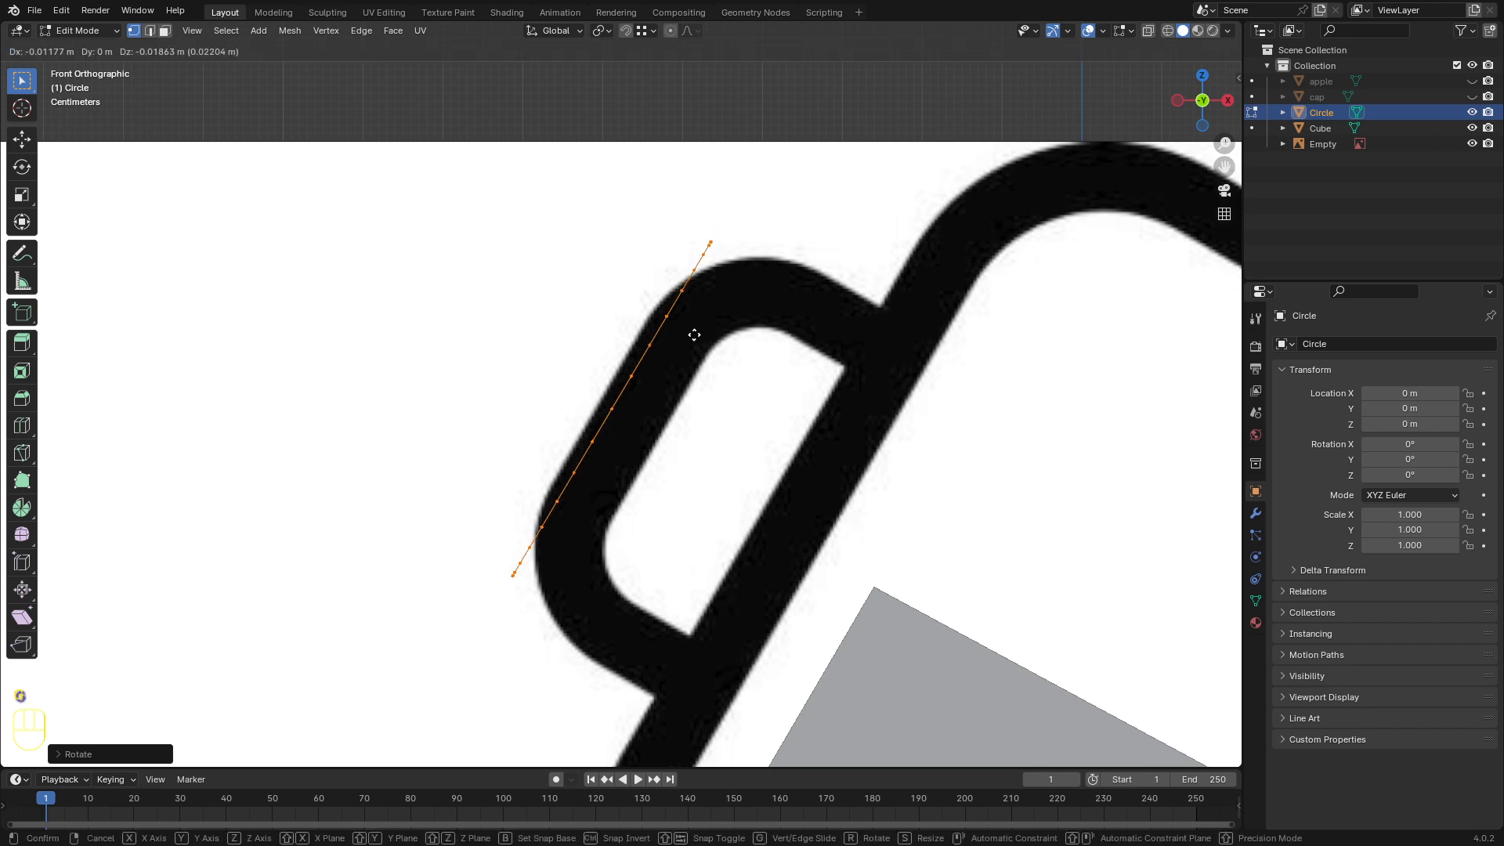
pyautogui.click(691, 332)
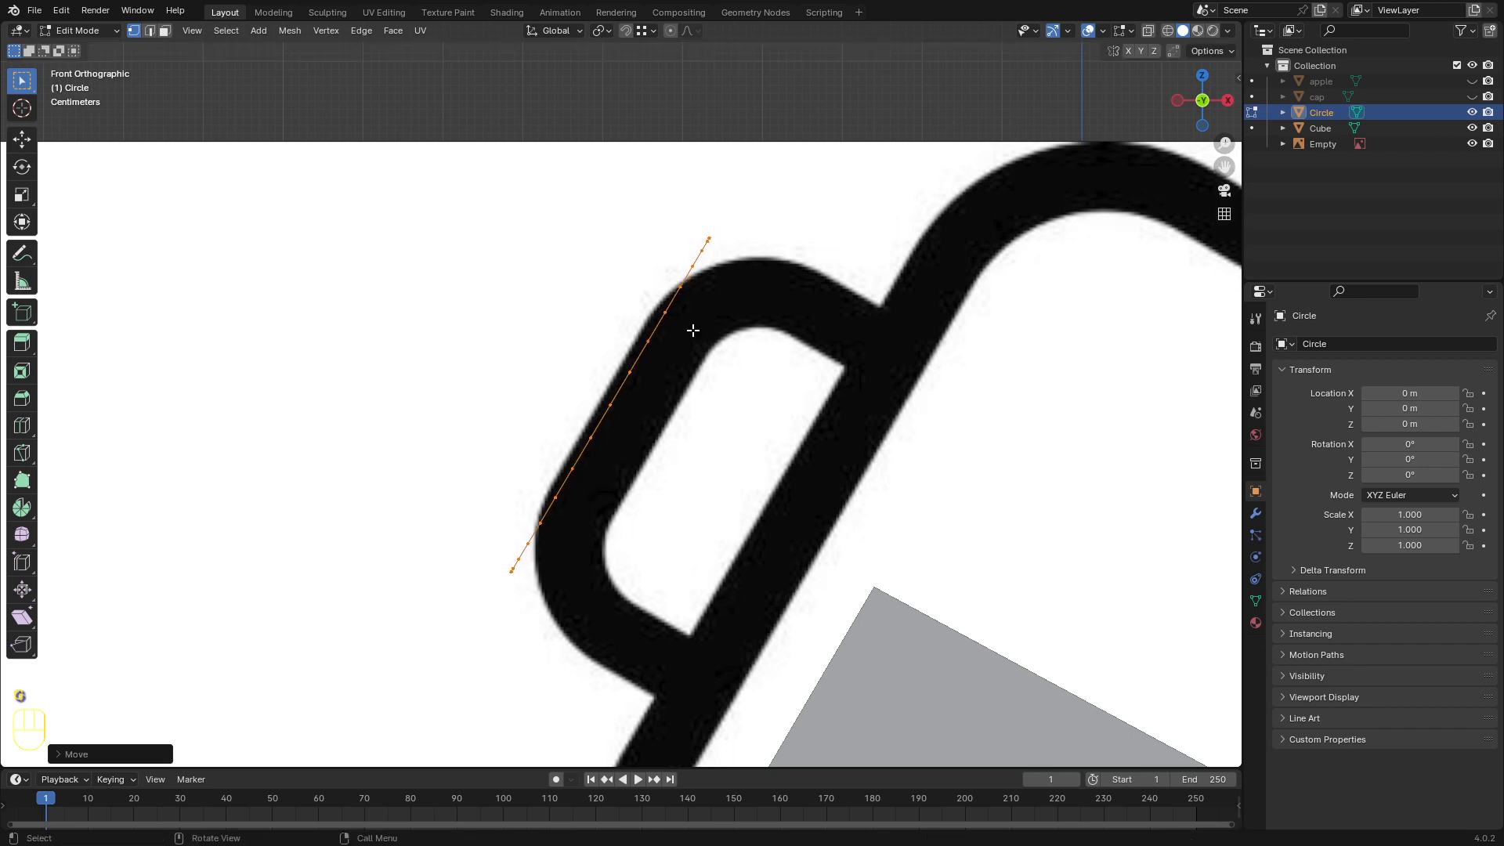
pyautogui.scroll(-2, 692, 333)
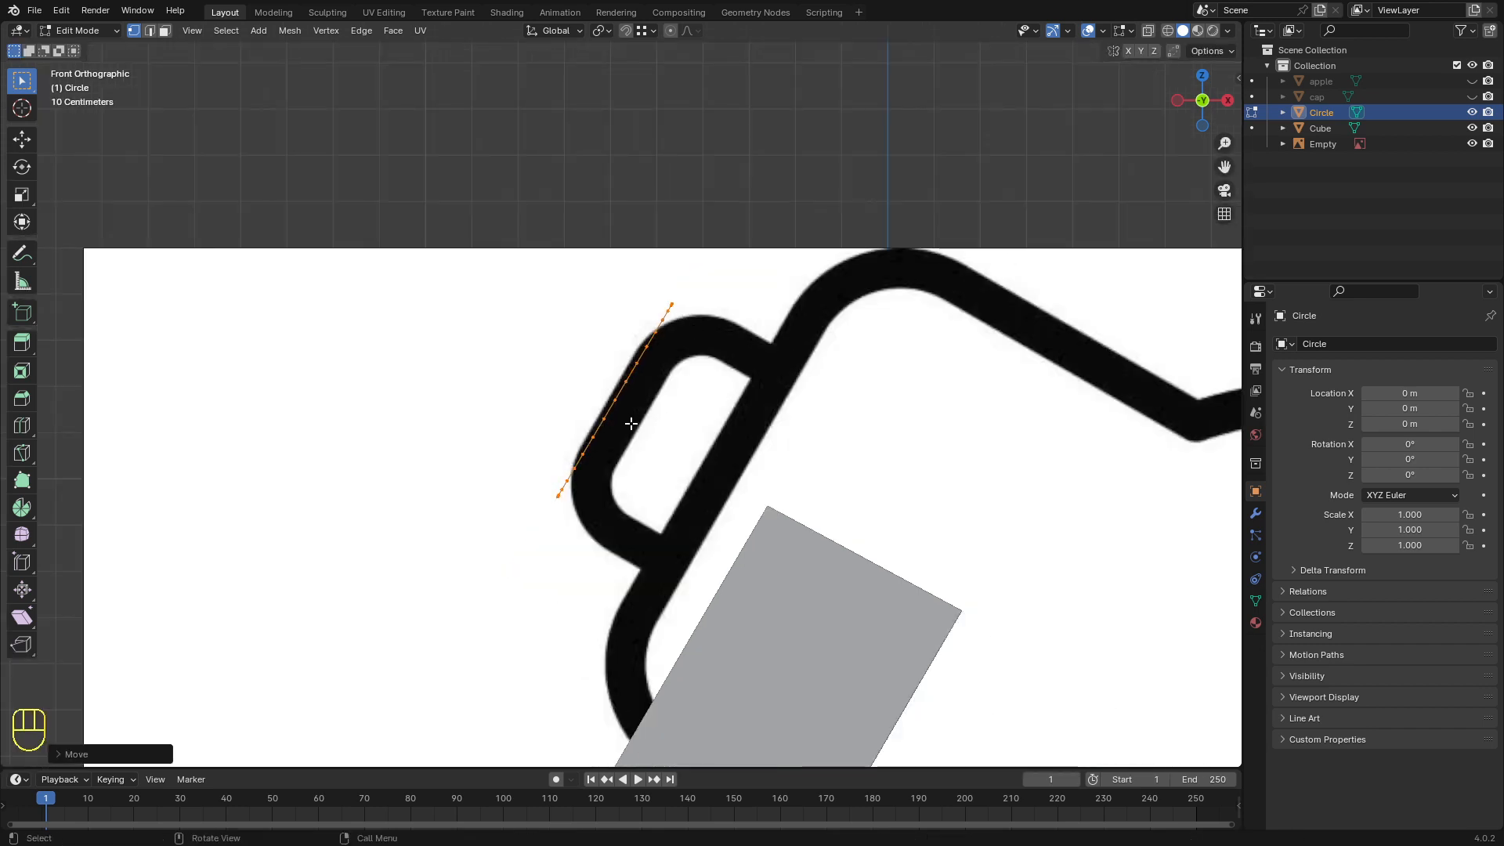
# Step: Fill the circle with a face and extrude it about 0.265 m through the knob to the rear of the lamp head
pyautogui.moveTo(631, 423); pyautogui.dragTo(558, 390, button='middle')
pyautogui.press('f')
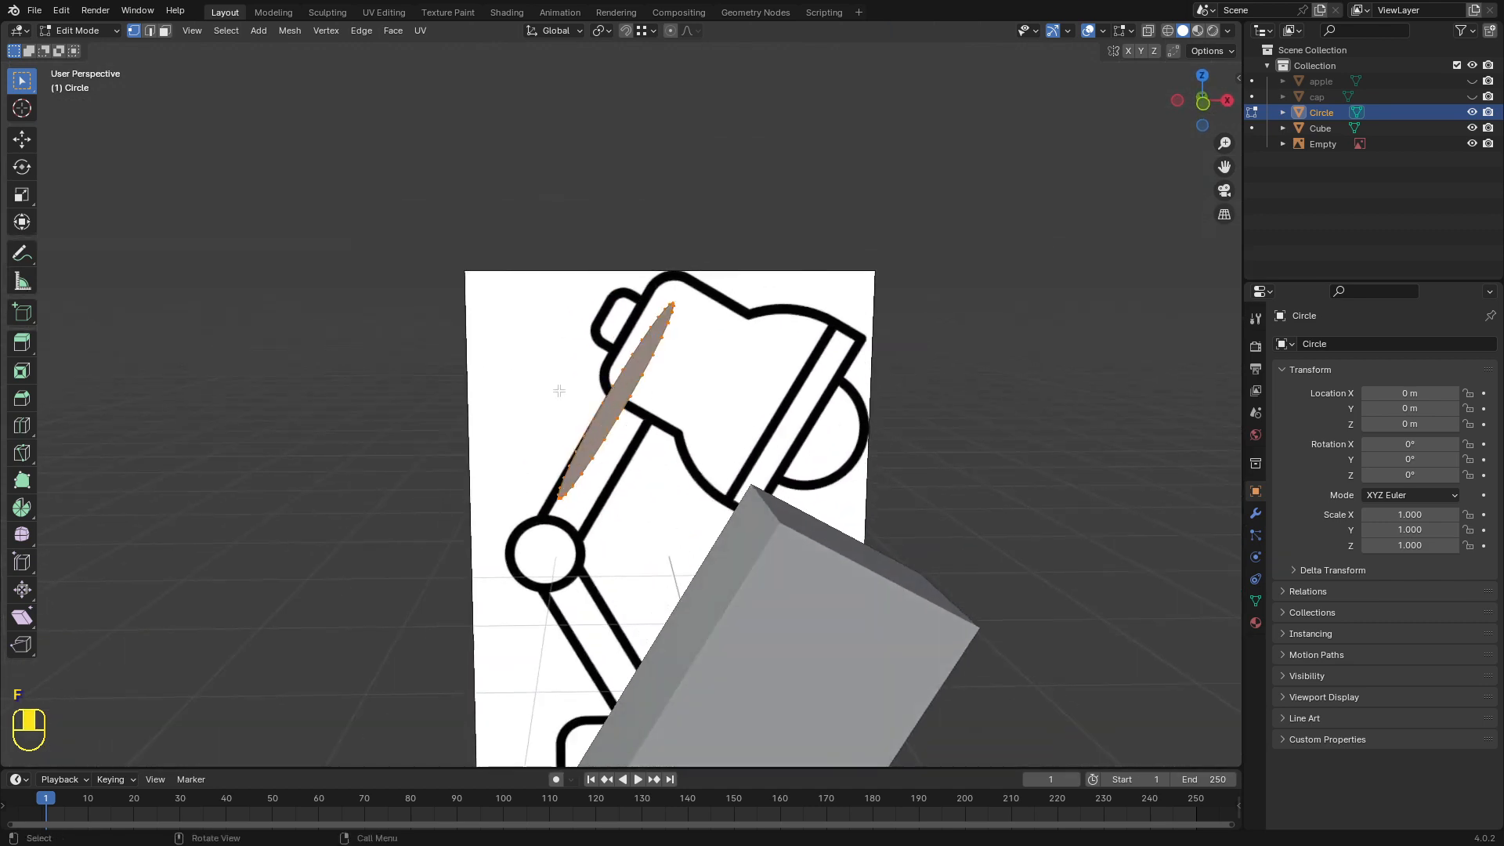
pyautogui.press('KP_1')
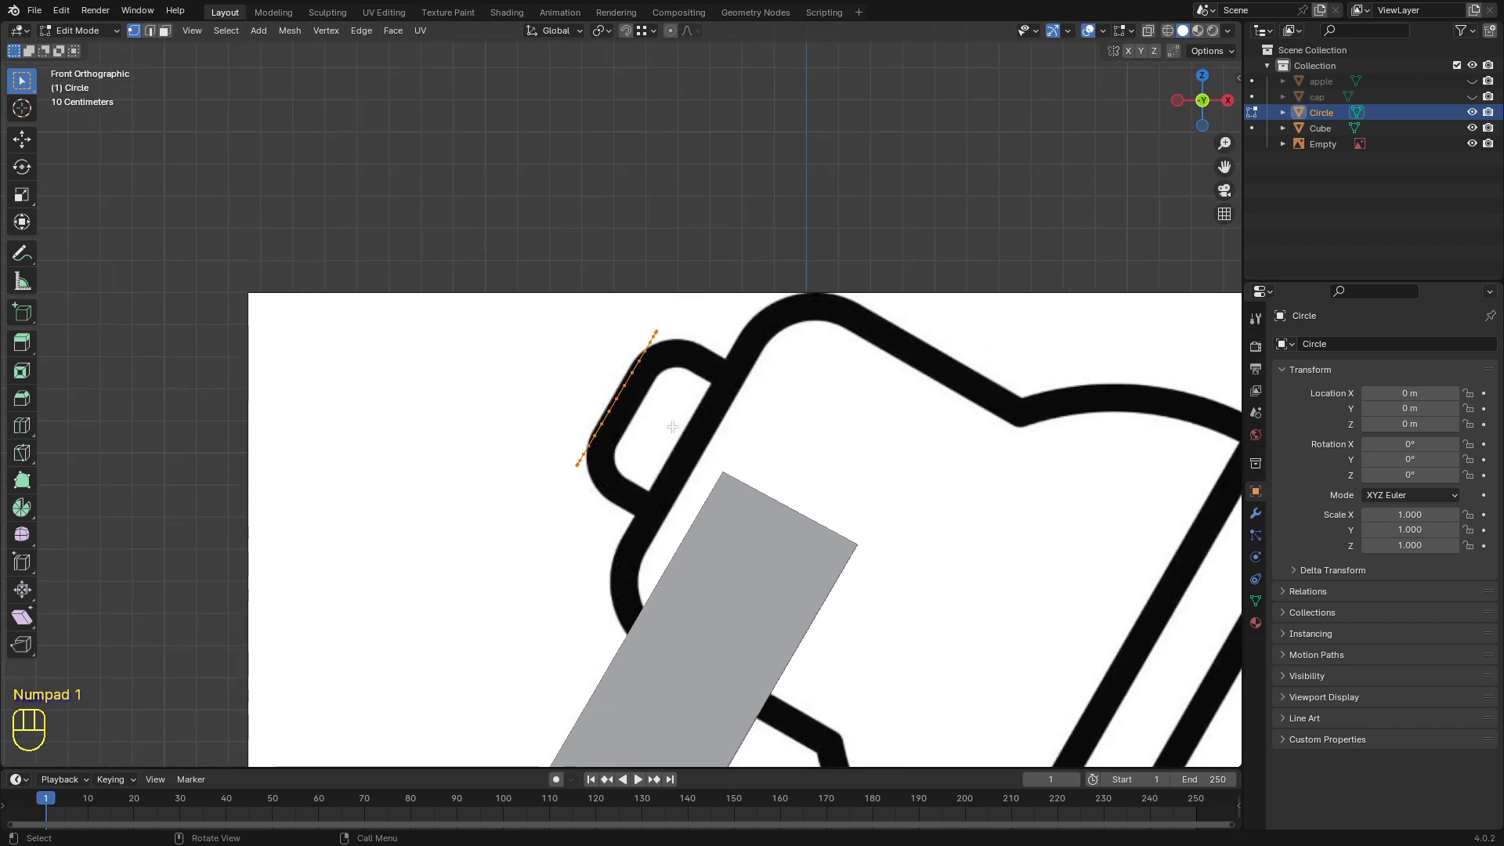
pyautogui.press('e')
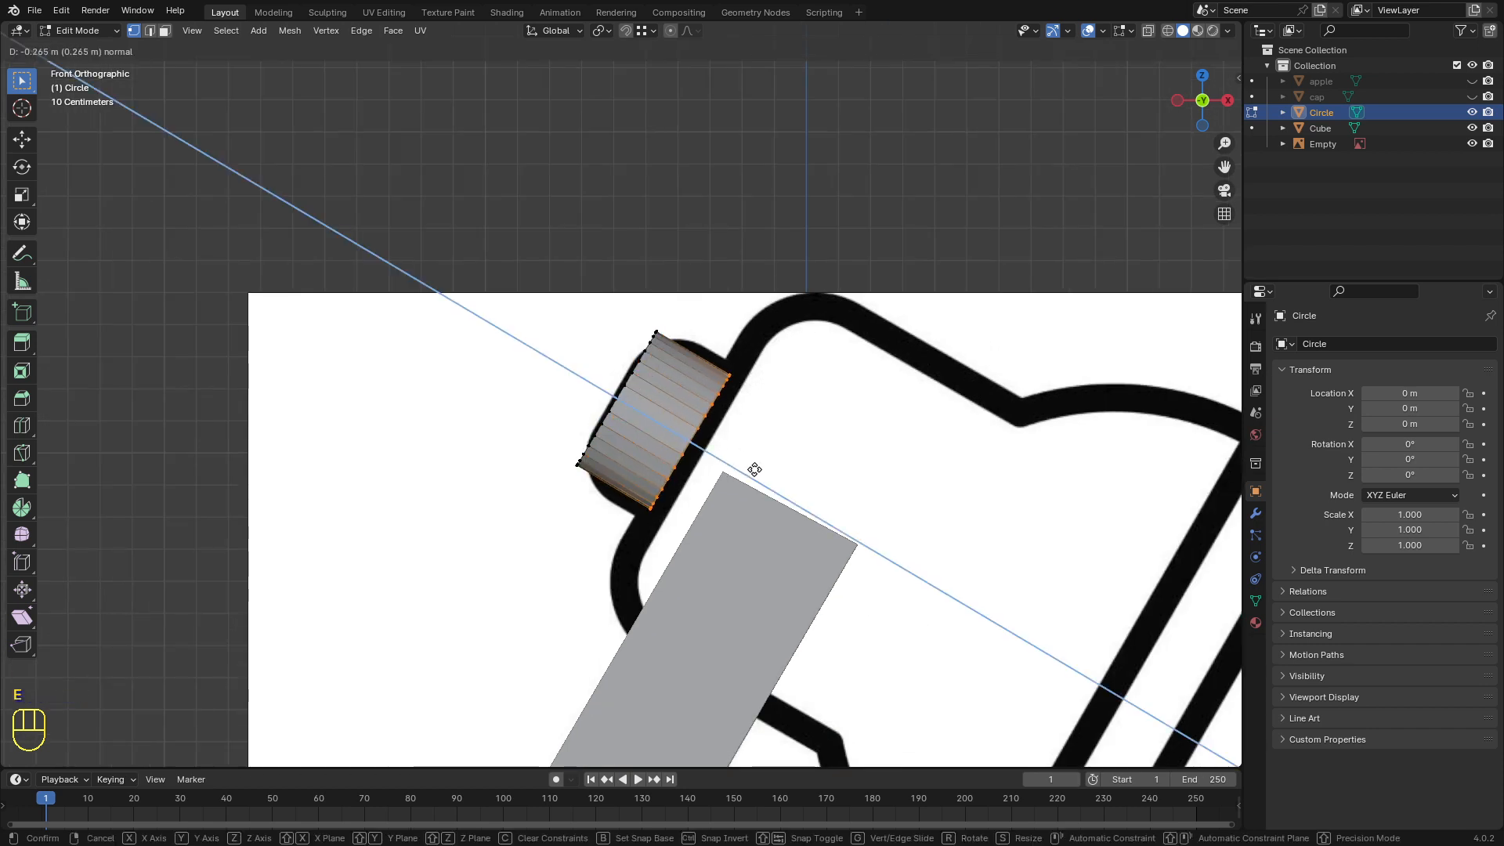
pyautogui.click(754, 469)
# Step: Delete the face closing the knob's inner end, where it meets the lamp head
pyautogui.moveTo(724, 447); pyautogui.dragTo(677, 432, button='middle')
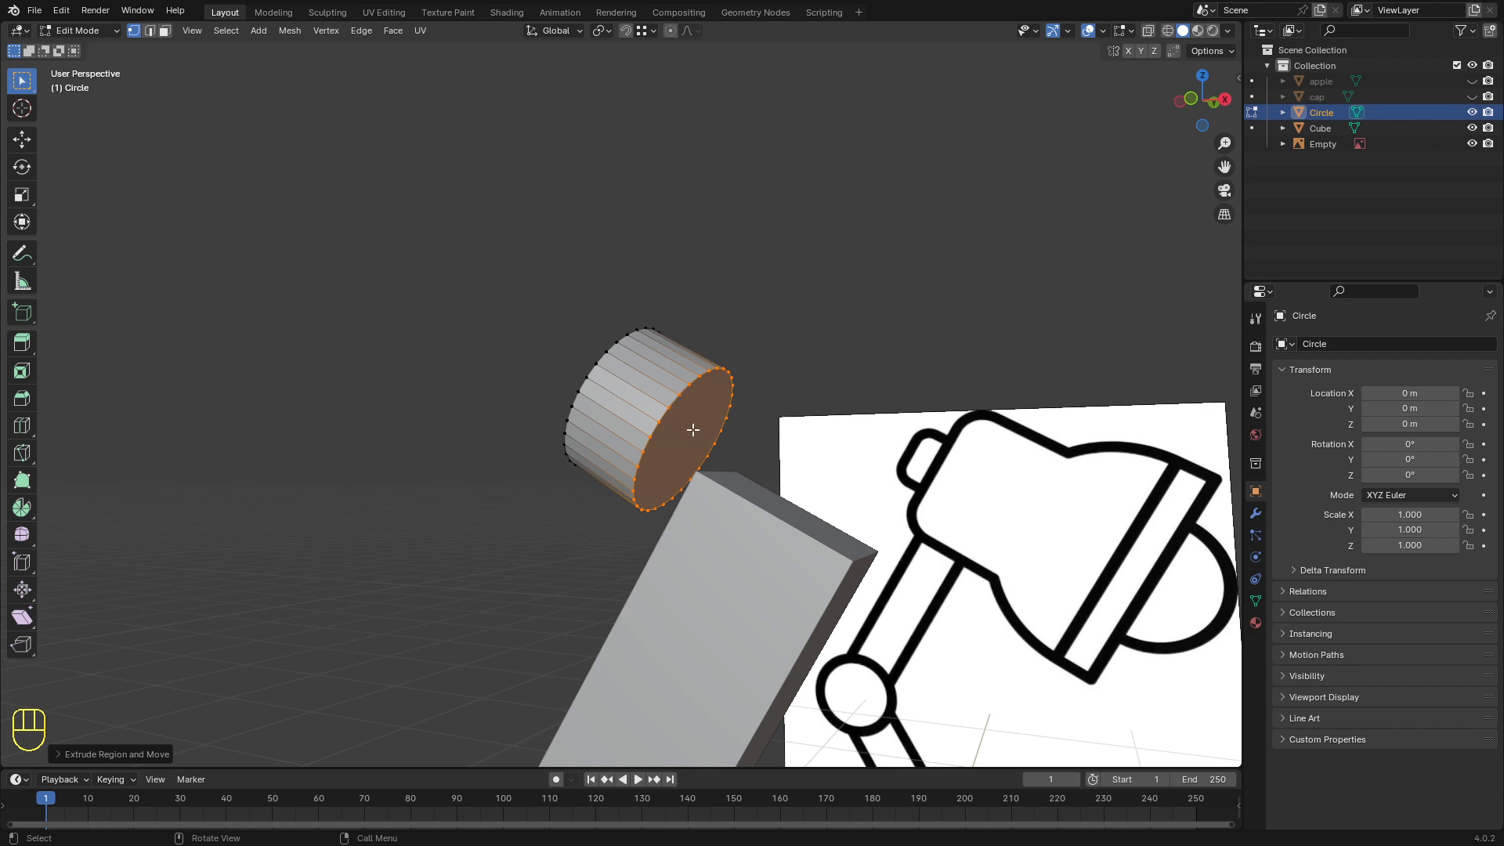
pyautogui.press('x')
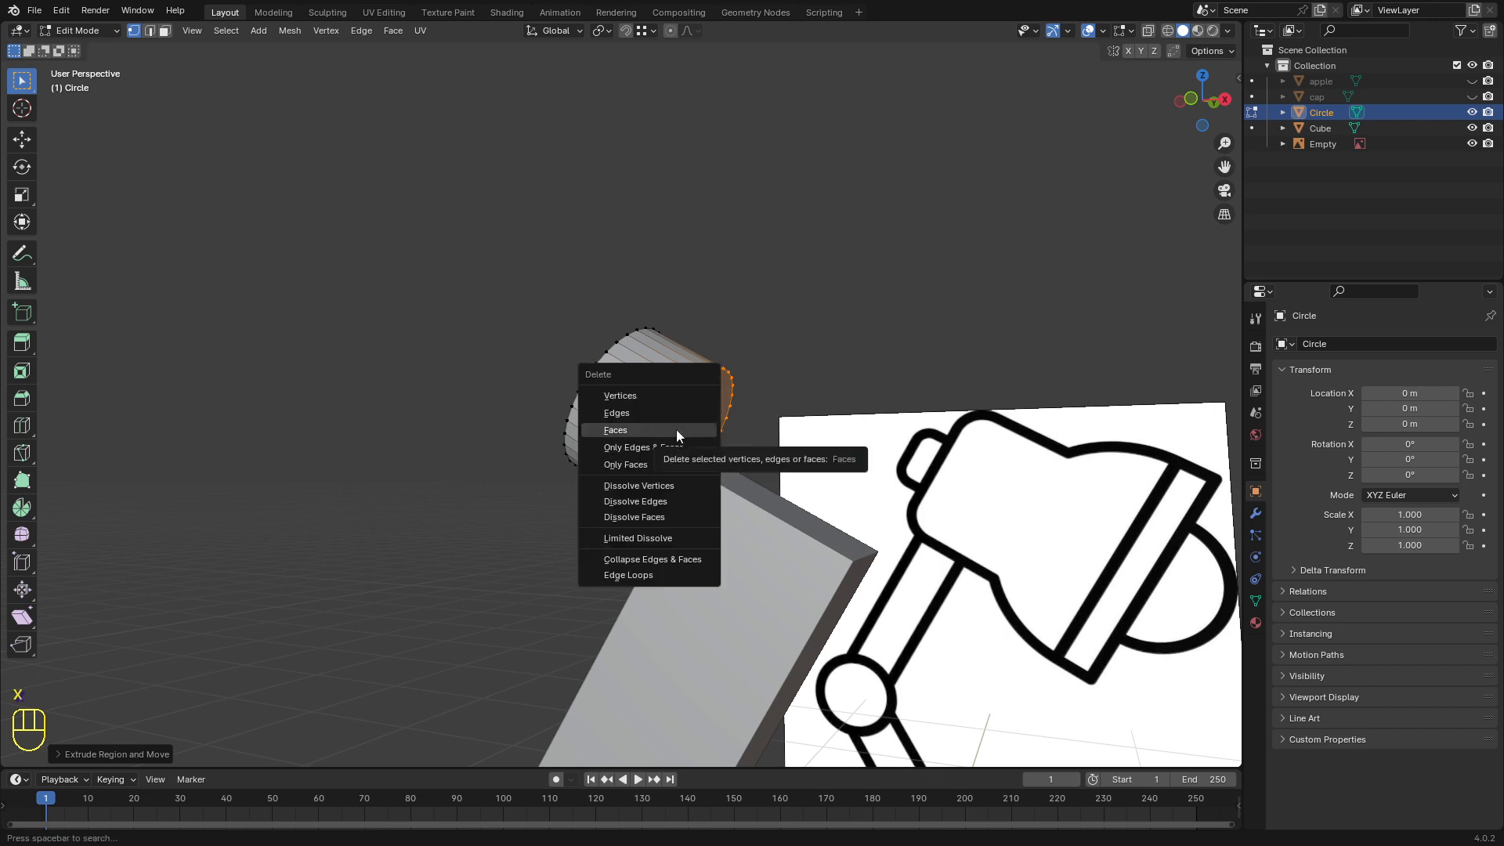
pyautogui.click(677, 432)
pyautogui.moveTo(676, 432); pyautogui.dragTo(686, 441, button='middle')
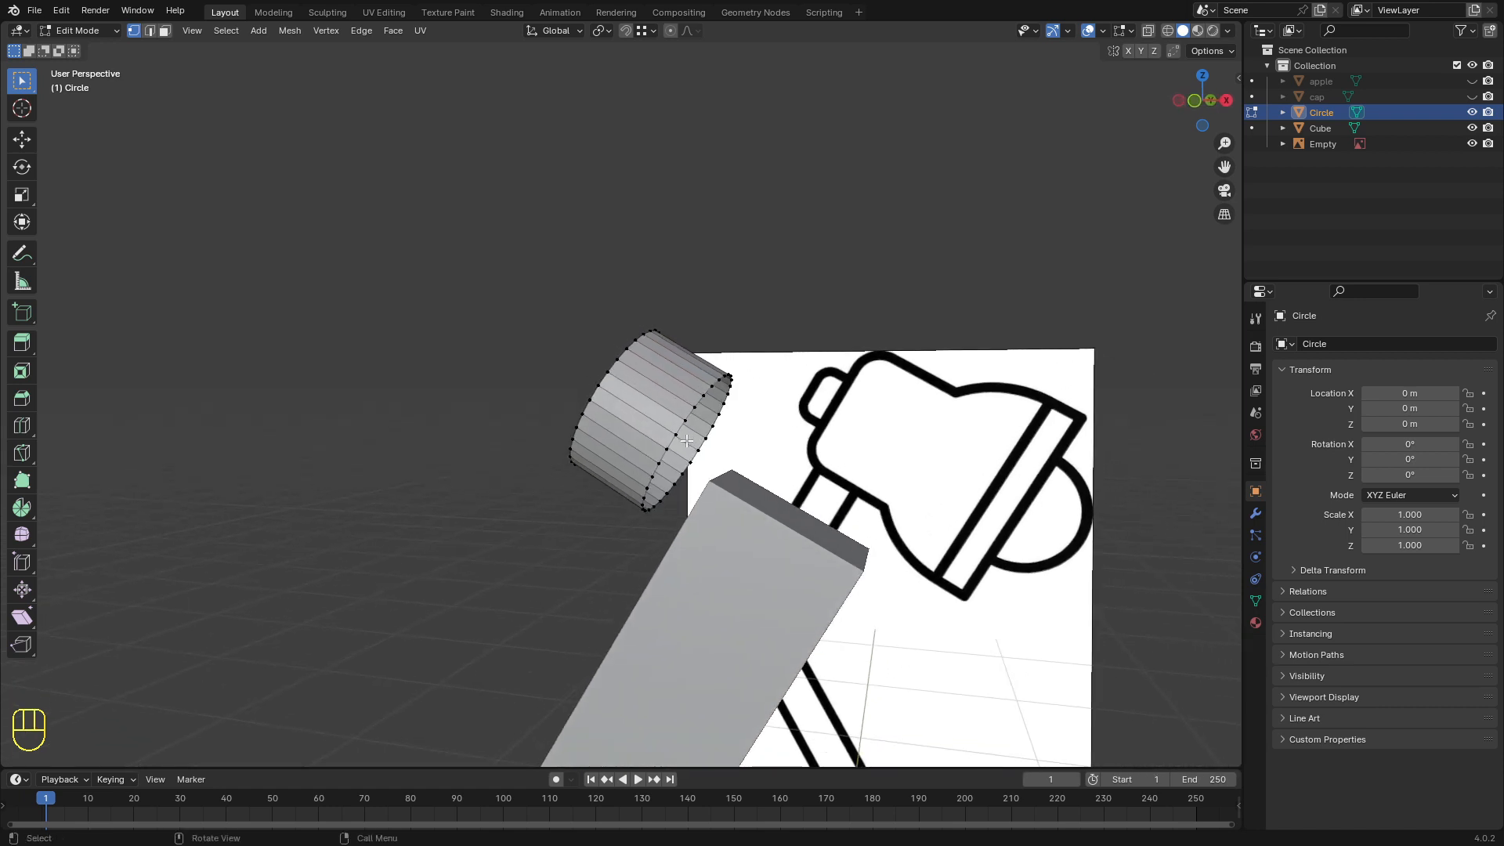
# Step: Extrude the knob's open edge loop outward by scaling it about 2.49 to form the rear wall of the lamp head
pyautogui.press('2')
pyautogui.scroll(2, 686, 440)
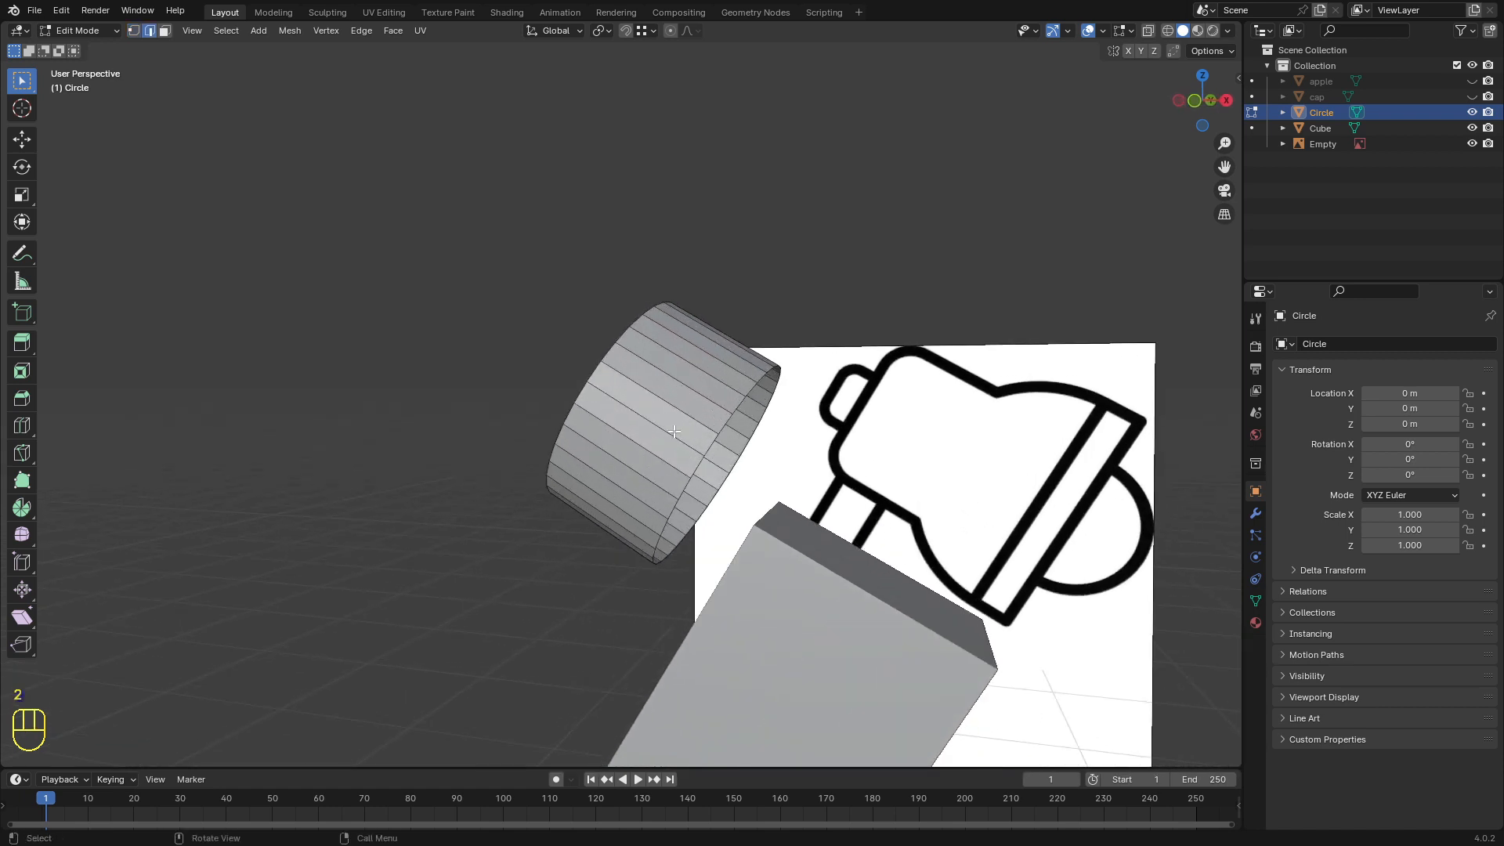
pyautogui.keyDown('alt'); pyautogui.click(696, 468); pyautogui.keyUp('alt')
pyautogui.press('KP_1')
pyautogui.scroll(-1, 710, 487)
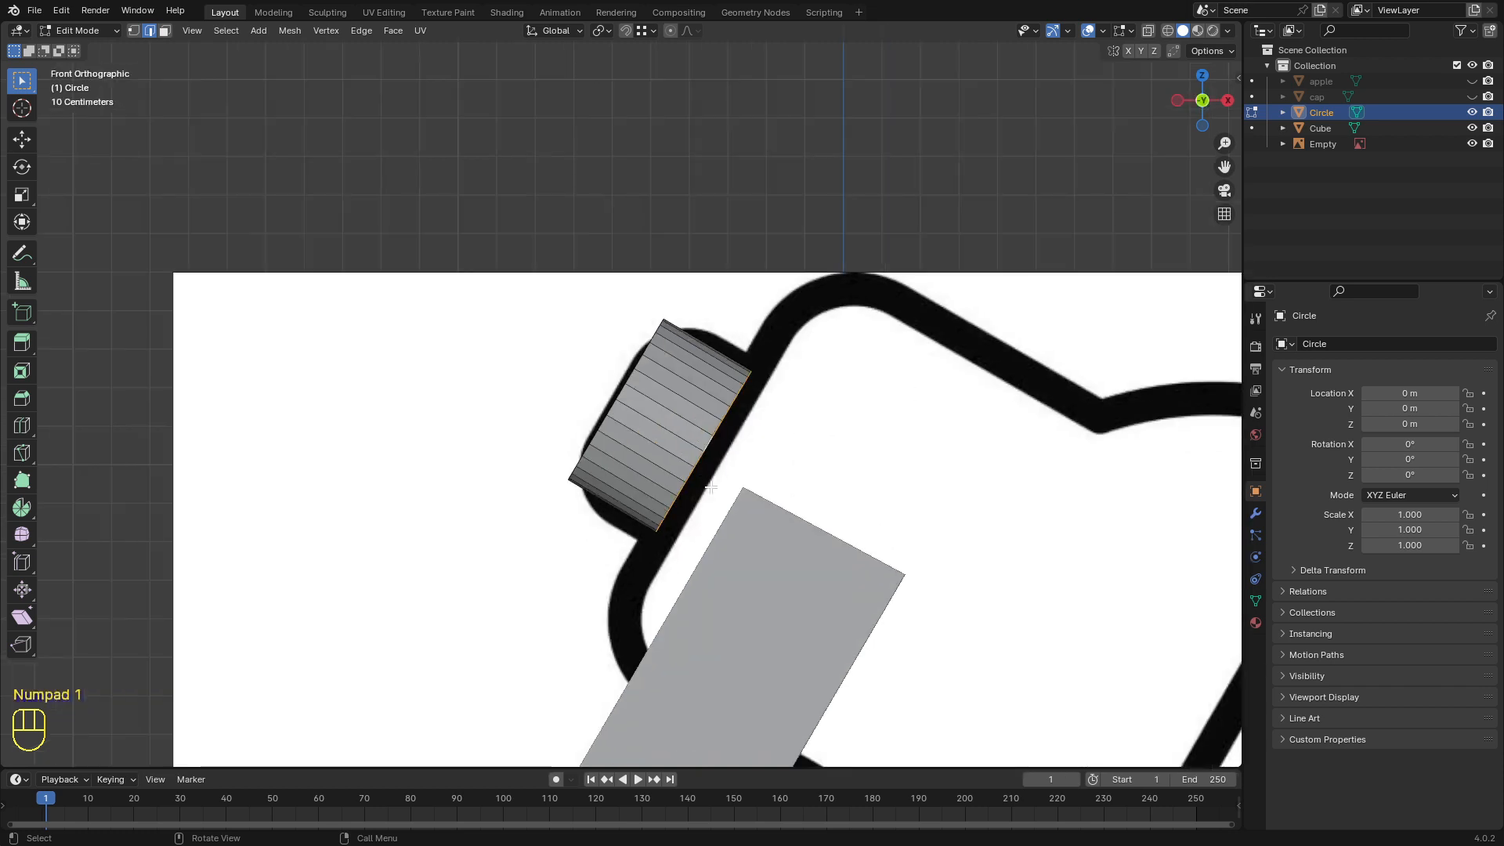
pyautogui.press('e')
pyautogui.press('s')
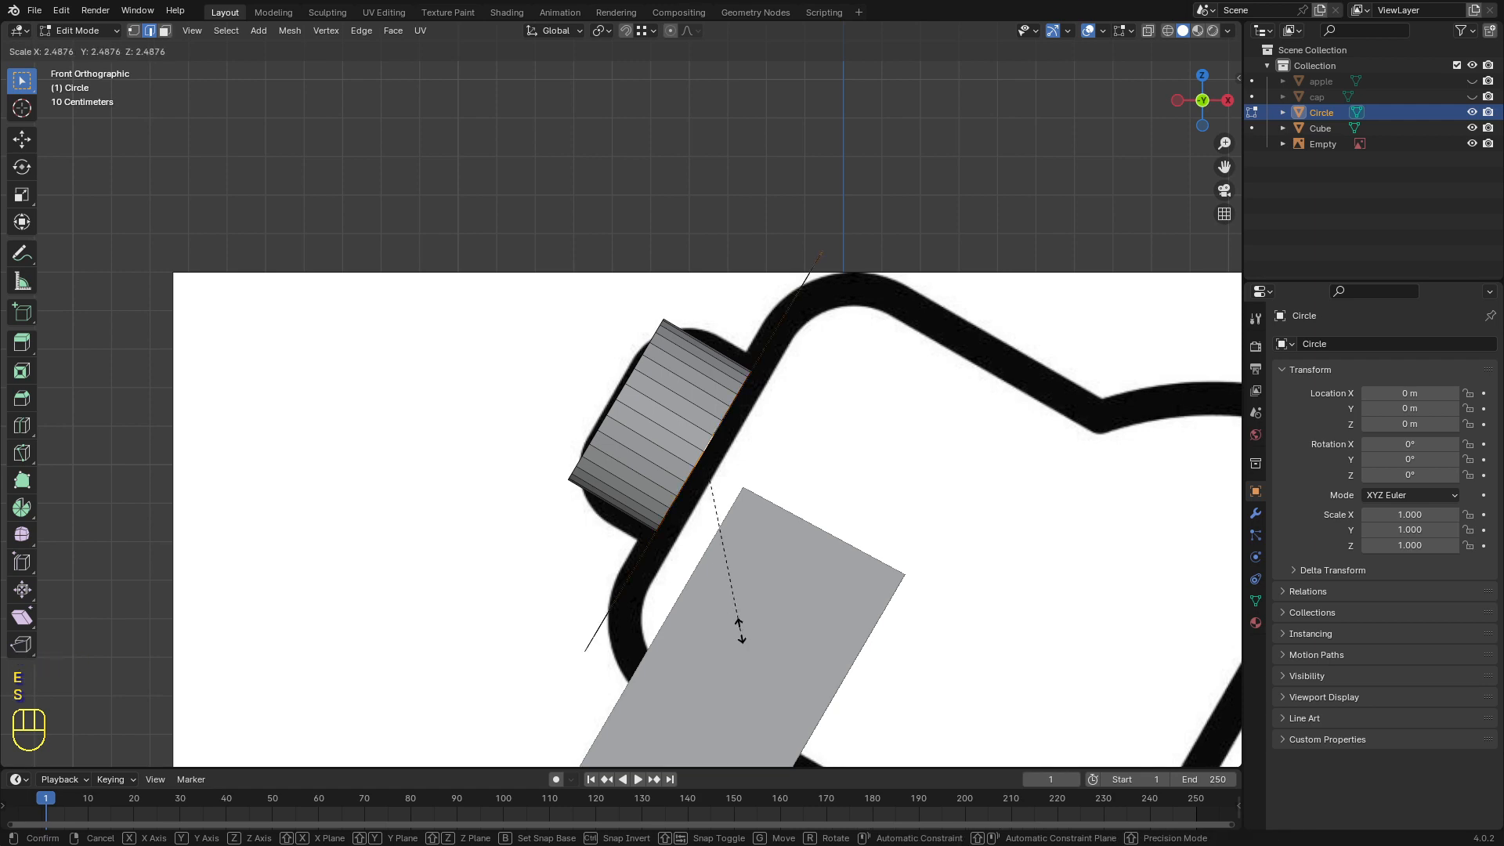
pyautogui.click(736, 629)
pyautogui.moveTo(709, 501); pyautogui.dragTo(644, 479, button='middle')
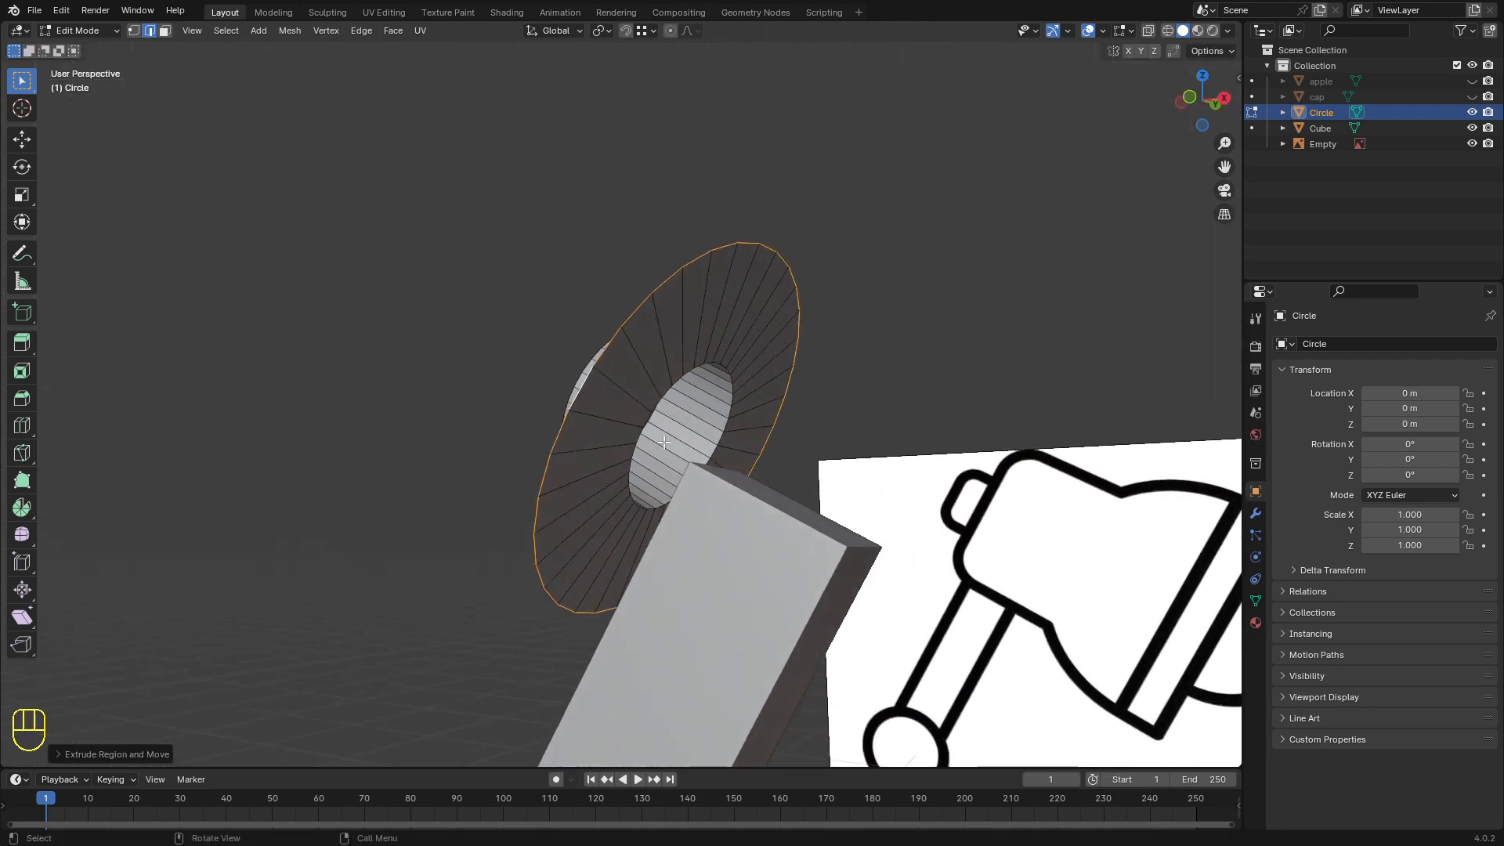
# Step: In front view, extrude the rear wall's outer edge loop along the head's slant to the outline's bend before the flared shade
pyautogui.press('KP_1')
pyautogui.scroll(-2, 665, 435)
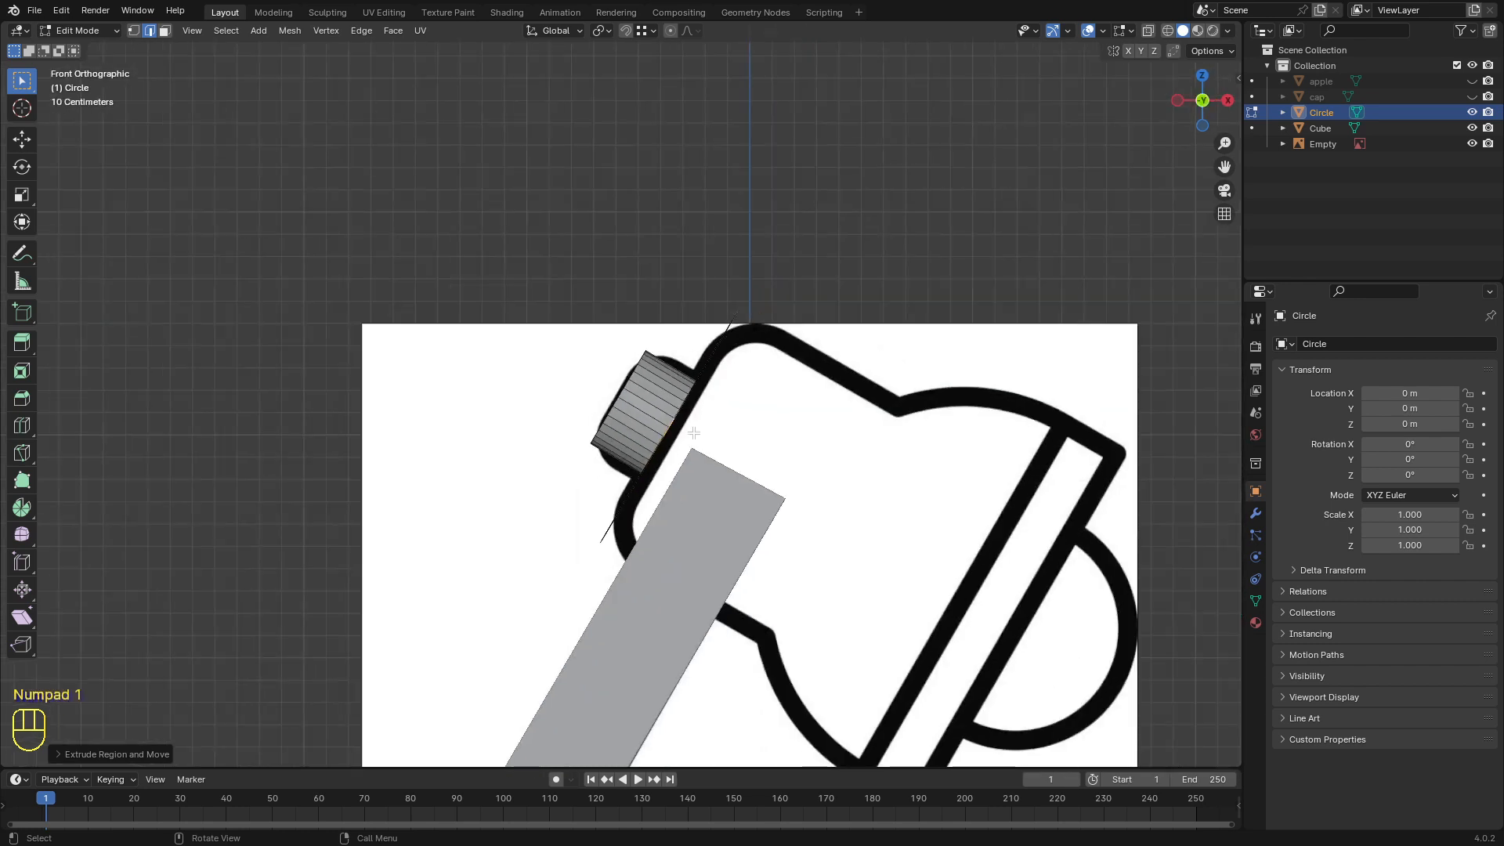
pyautogui.press('e')
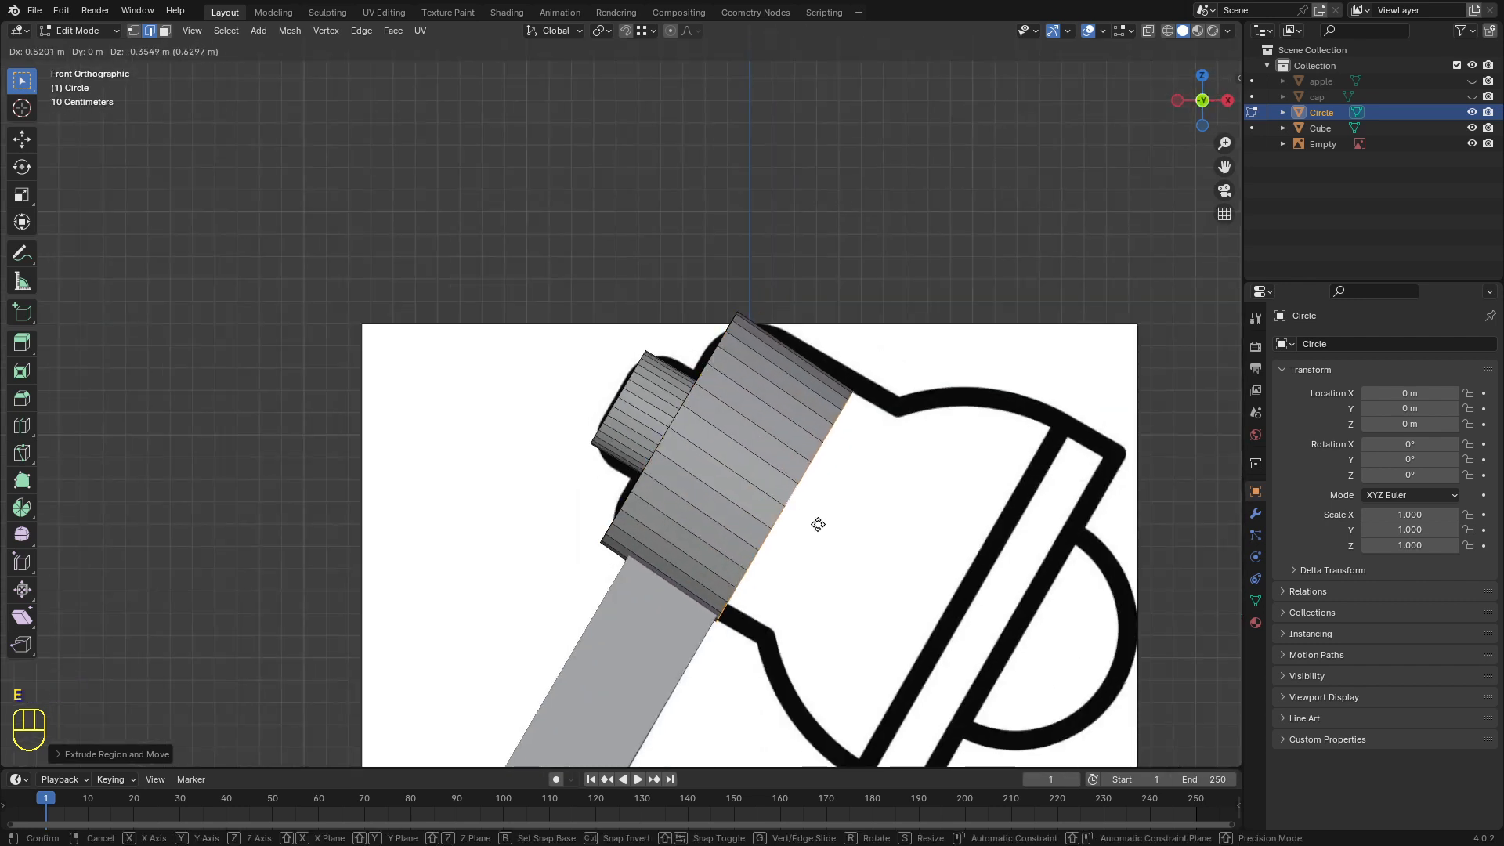
pyautogui.click(855, 535)
pyautogui.moveTo(856, 535); pyautogui.dragTo(800, 408, button='middle')
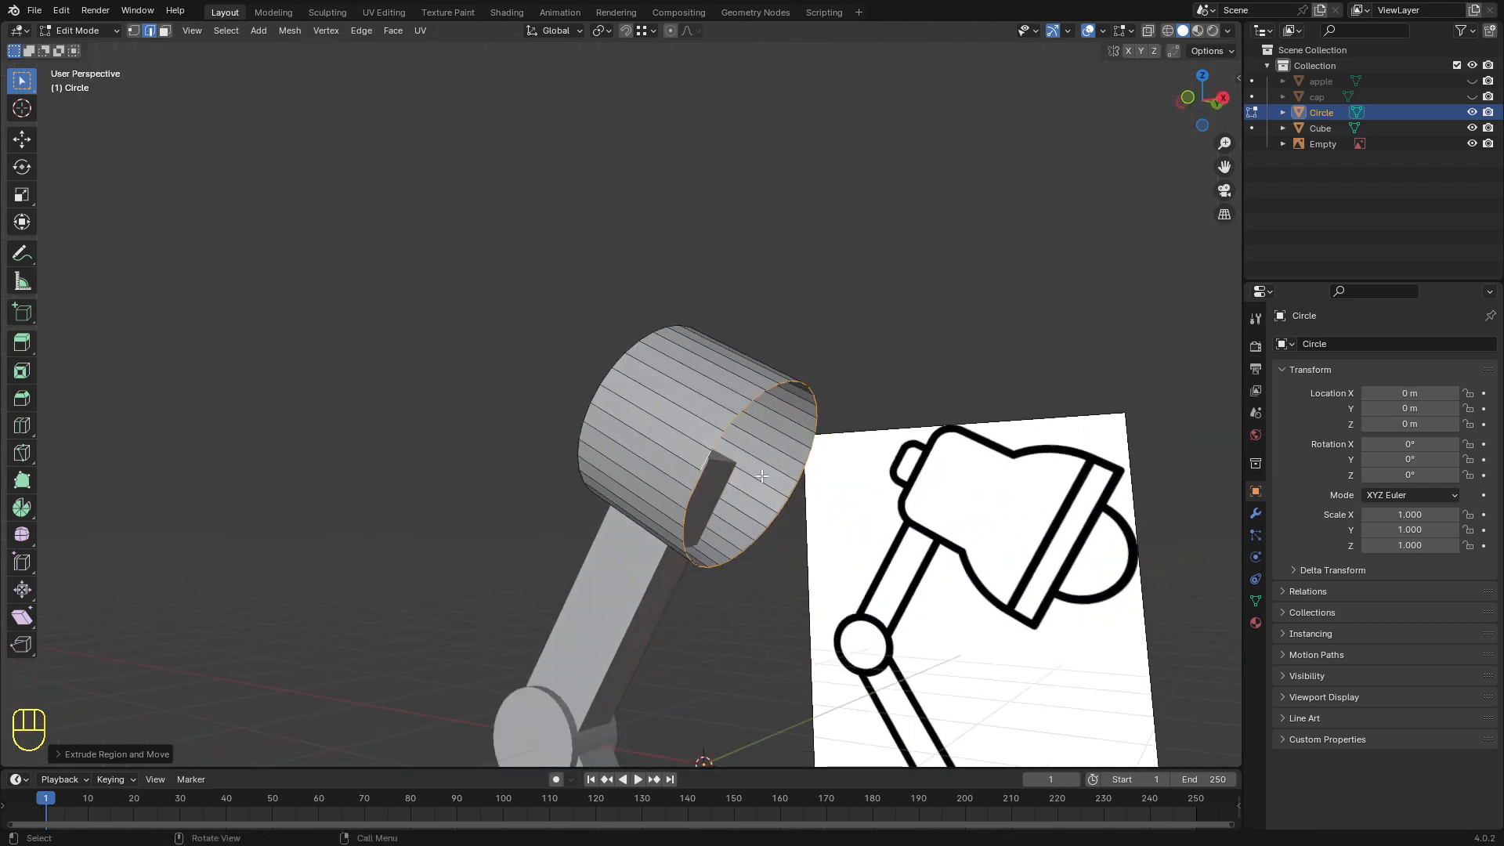
# Step: Fill the open end of the lamp head and extrude it about 0.96 m to the shade's front rim
pyautogui.press('f')
pyautogui.moveTo(755, 471); pyautogui.dragTo(764, 484, button='middle')
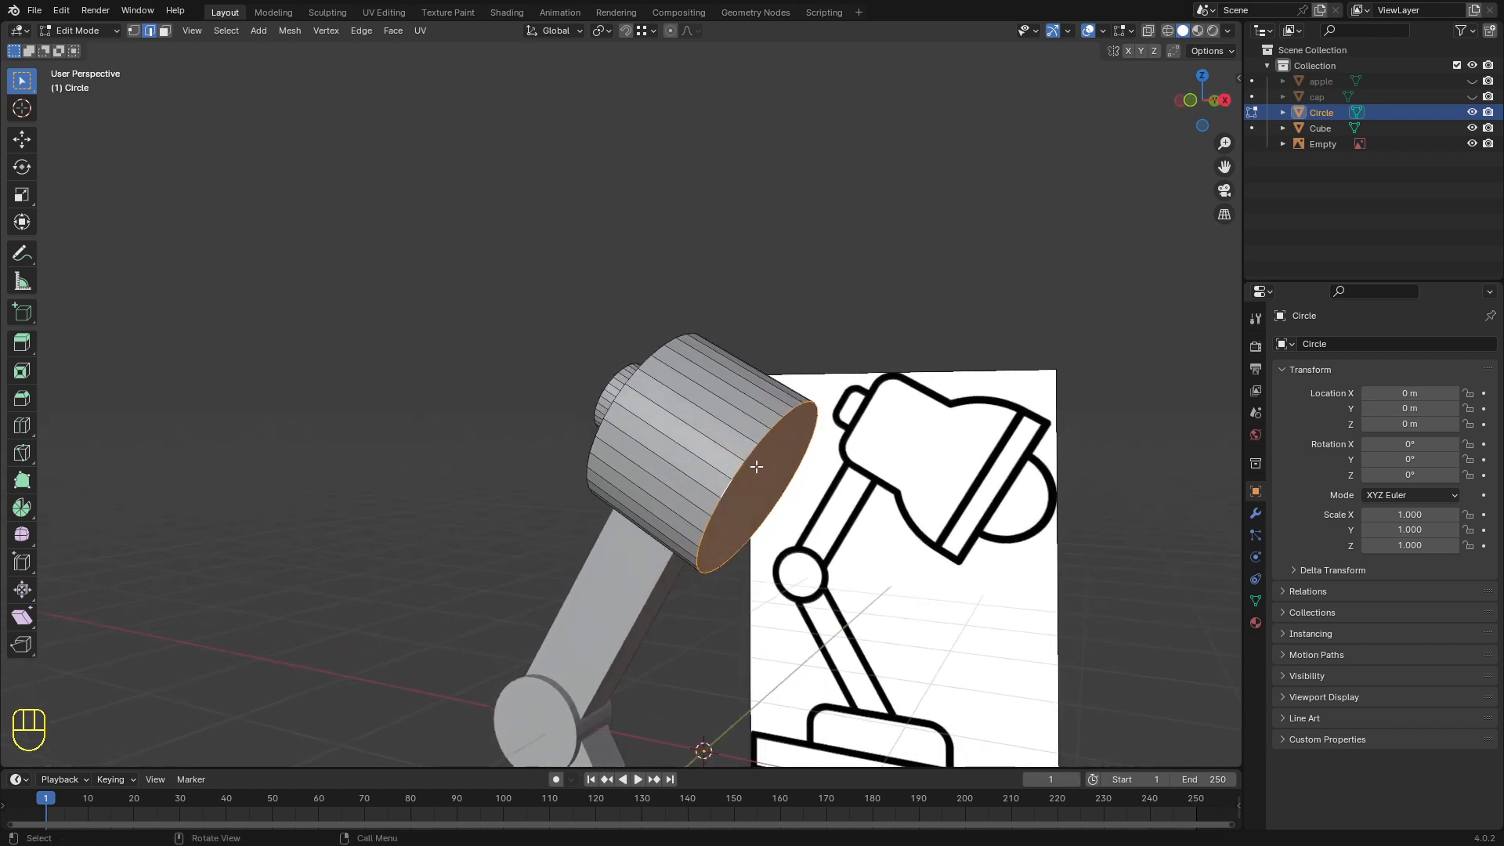
pyautogui.press('KP_1')
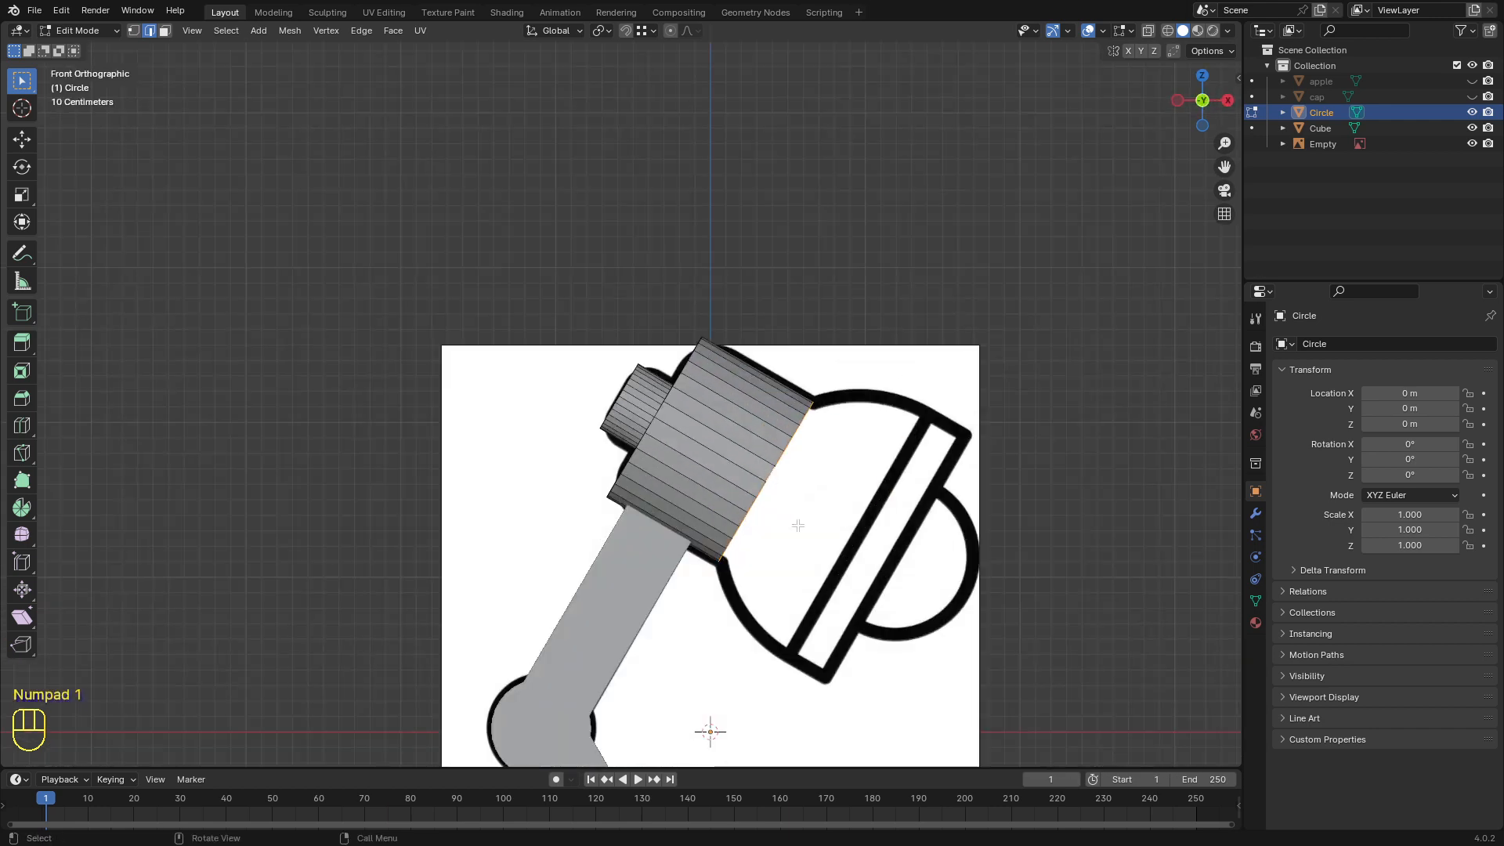
pyautogui.press('e')
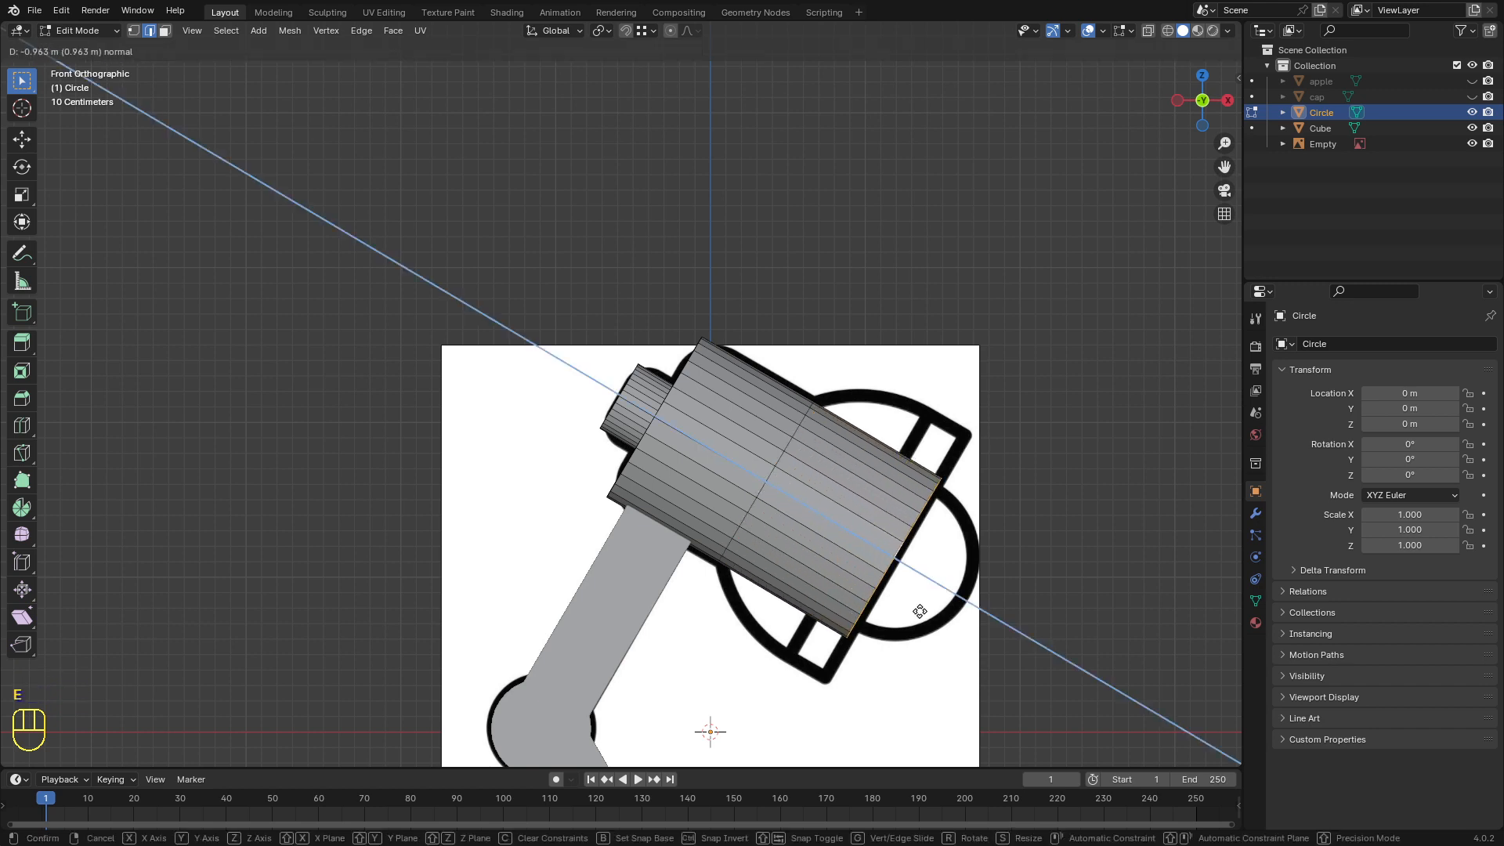
pyautogui.click(919, 611)
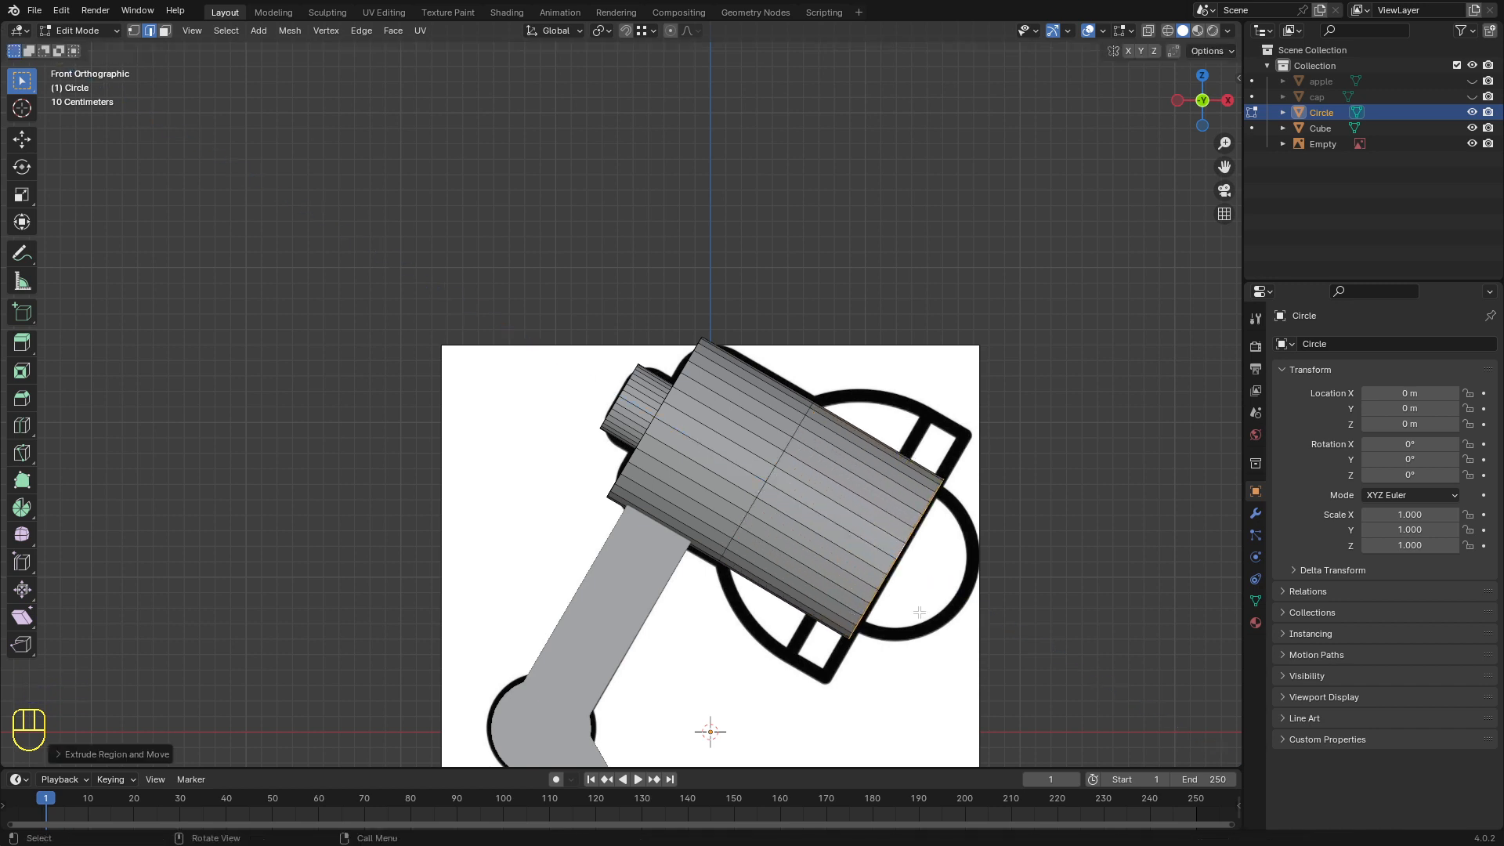
# Step: Scale the shade's front end by about 1.4 to match the rim in the reference, and delete its end face
pyautogui.press('s')
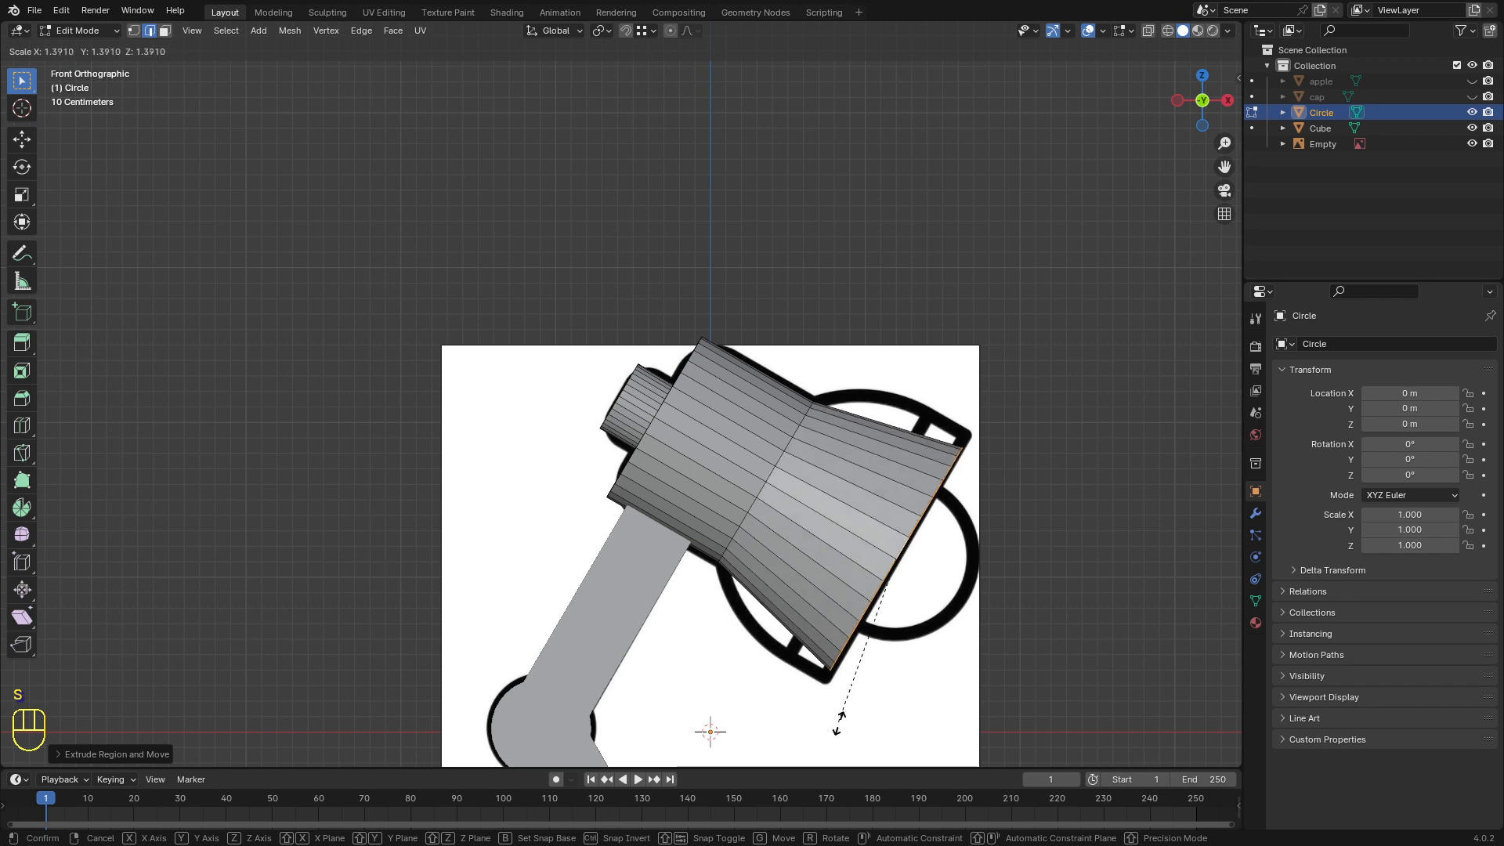
pyautogui.click(846, 732)
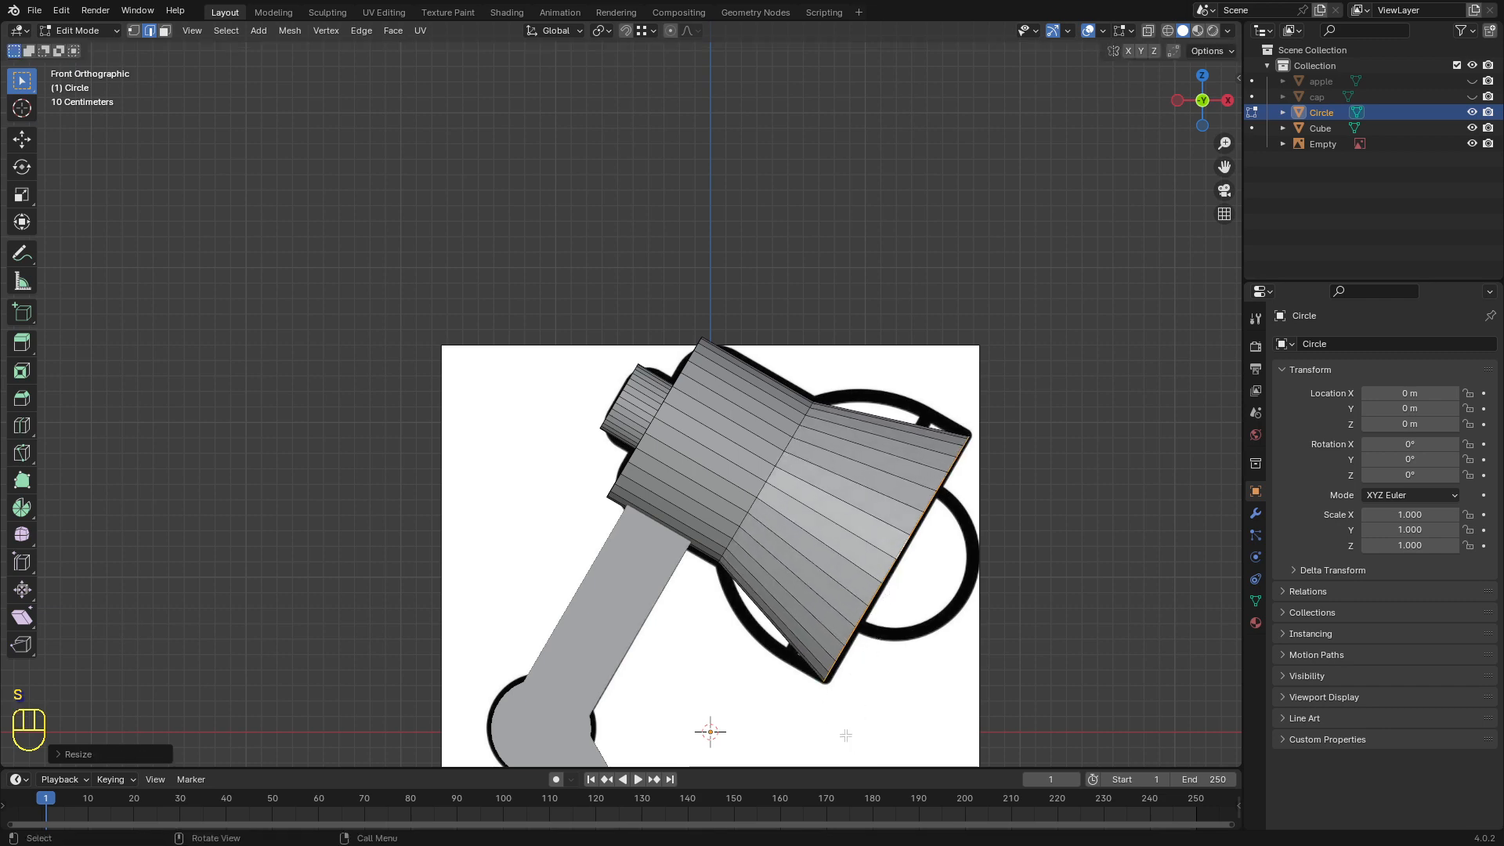
pyautogui.moveTo(846, 732); pyautogui.dragTo(790, 541, button='middle')
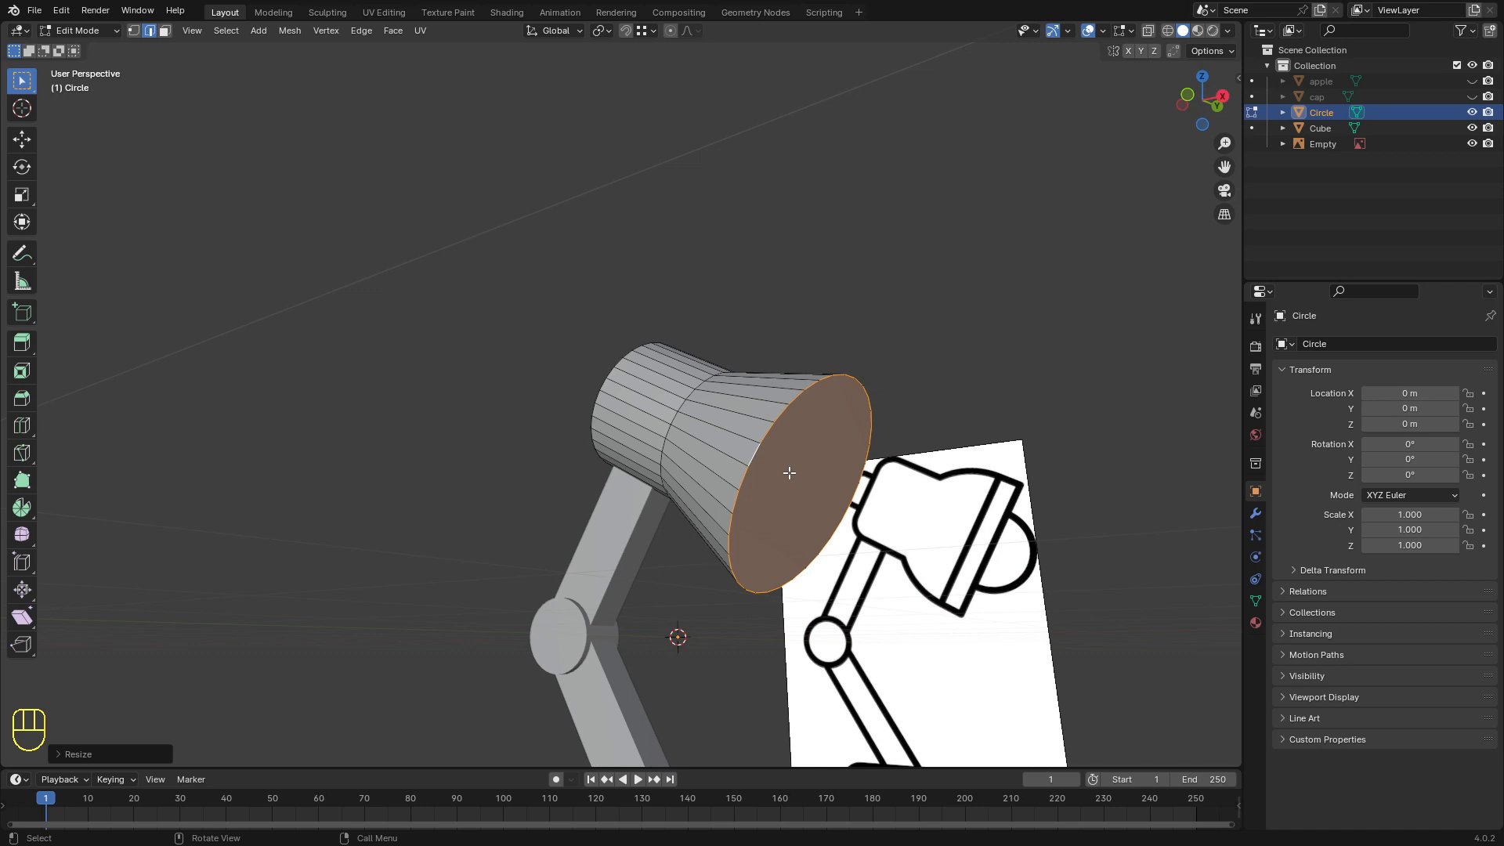
pyautogui.press('x')
pyautogui.click(749, 472)
pyautogui.moveTo(749, 472); pyautogui.dragTo(810, 500, button='middle')
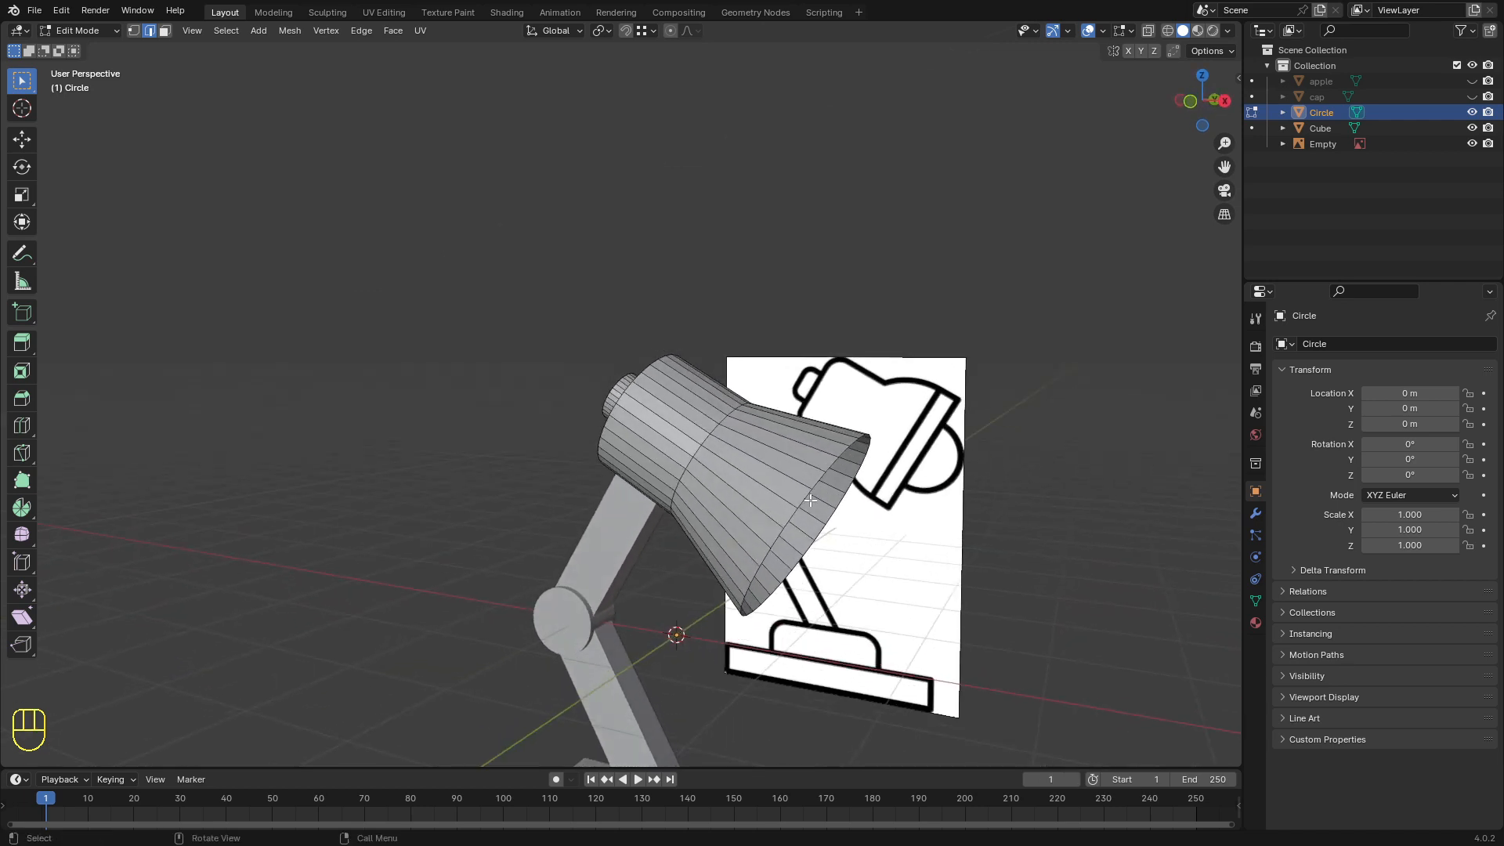
# Step: Add three evenly spaced loop cuts around the flared part of the shade, leaving them unslid
pyautogui.press('KP_1')
pyautogui.scroll(2, 702, 535)
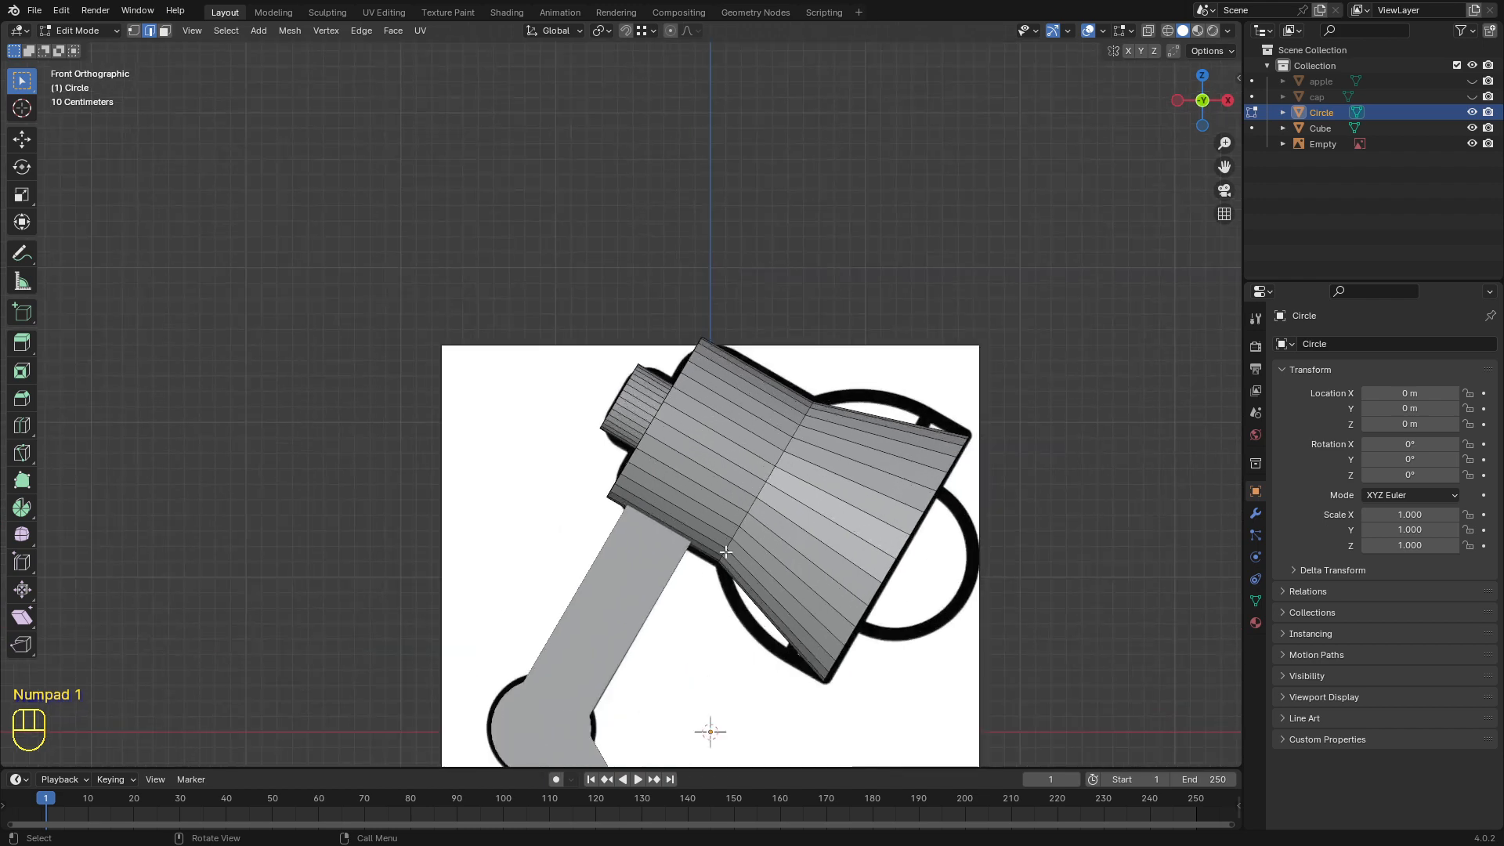
pyautogui.hotkey('ctrl', 'r')
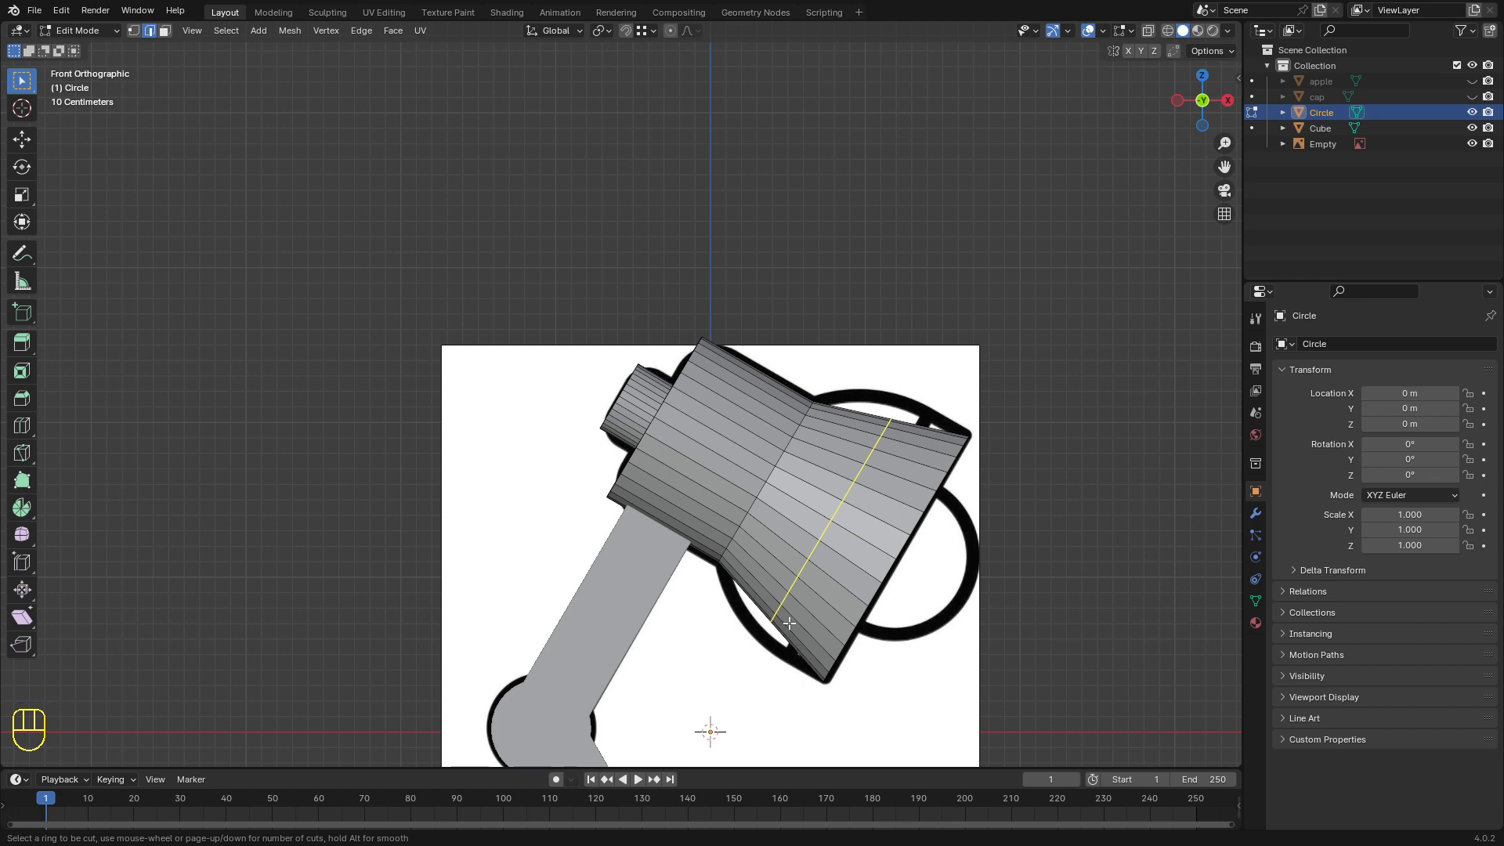
pyautogui.scroll(1, 788, 618)
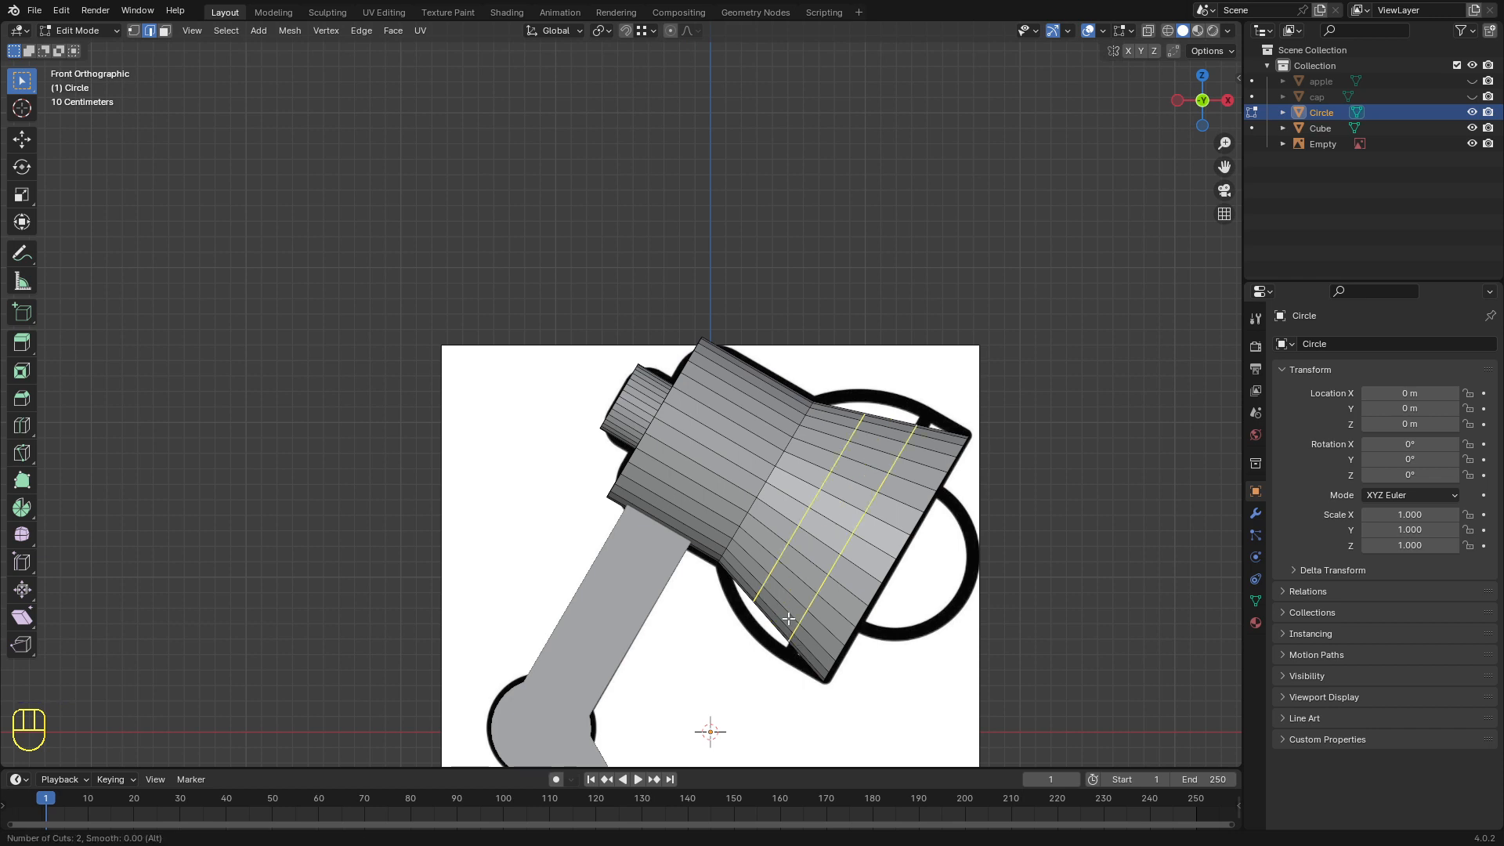
pyautogui.scroll(1, 788, 619)
pyautogui.click(788, 619)
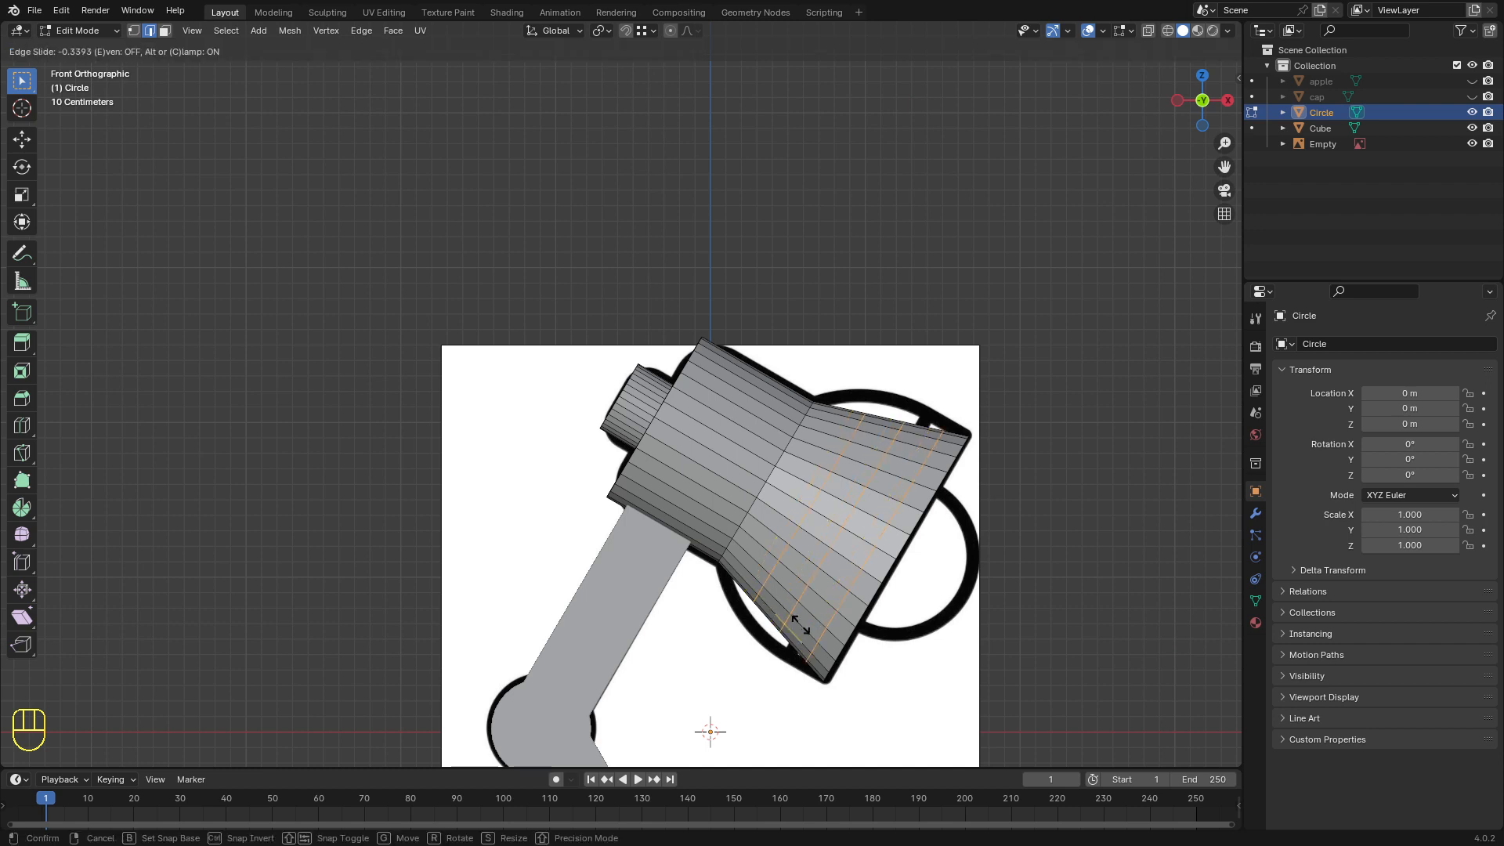
pyautogui.rightClick(800, 623)
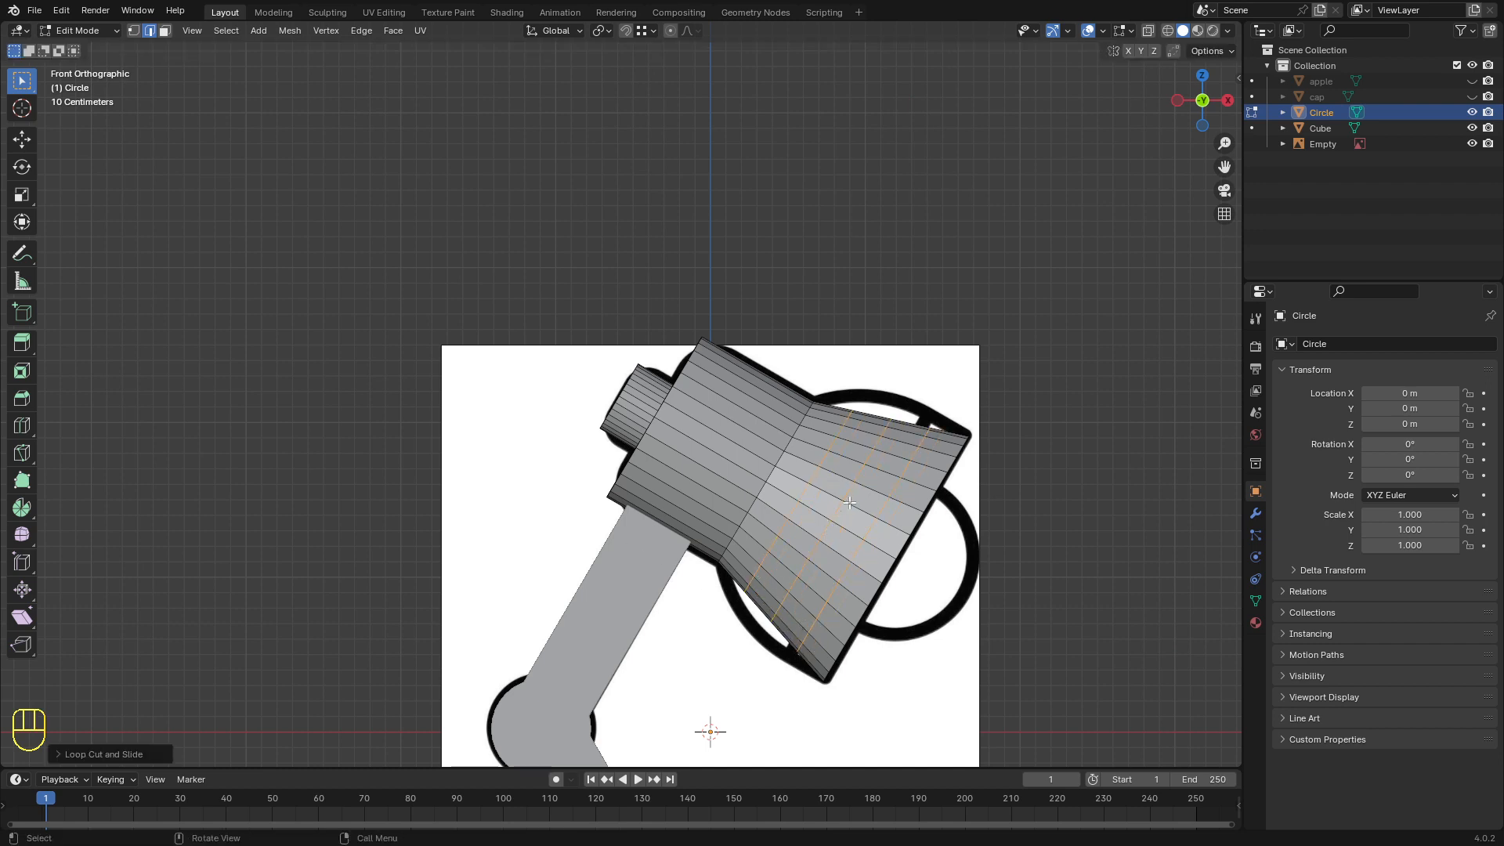
# Step: Scale the three new loops, from front to rear, by about 1.1, 1.17 and 1.19 to follow the shade's curved outline
pyautogui.keyDown('alt'); pyautogui.click(854, 547); pyautogui.keyUp('alt')
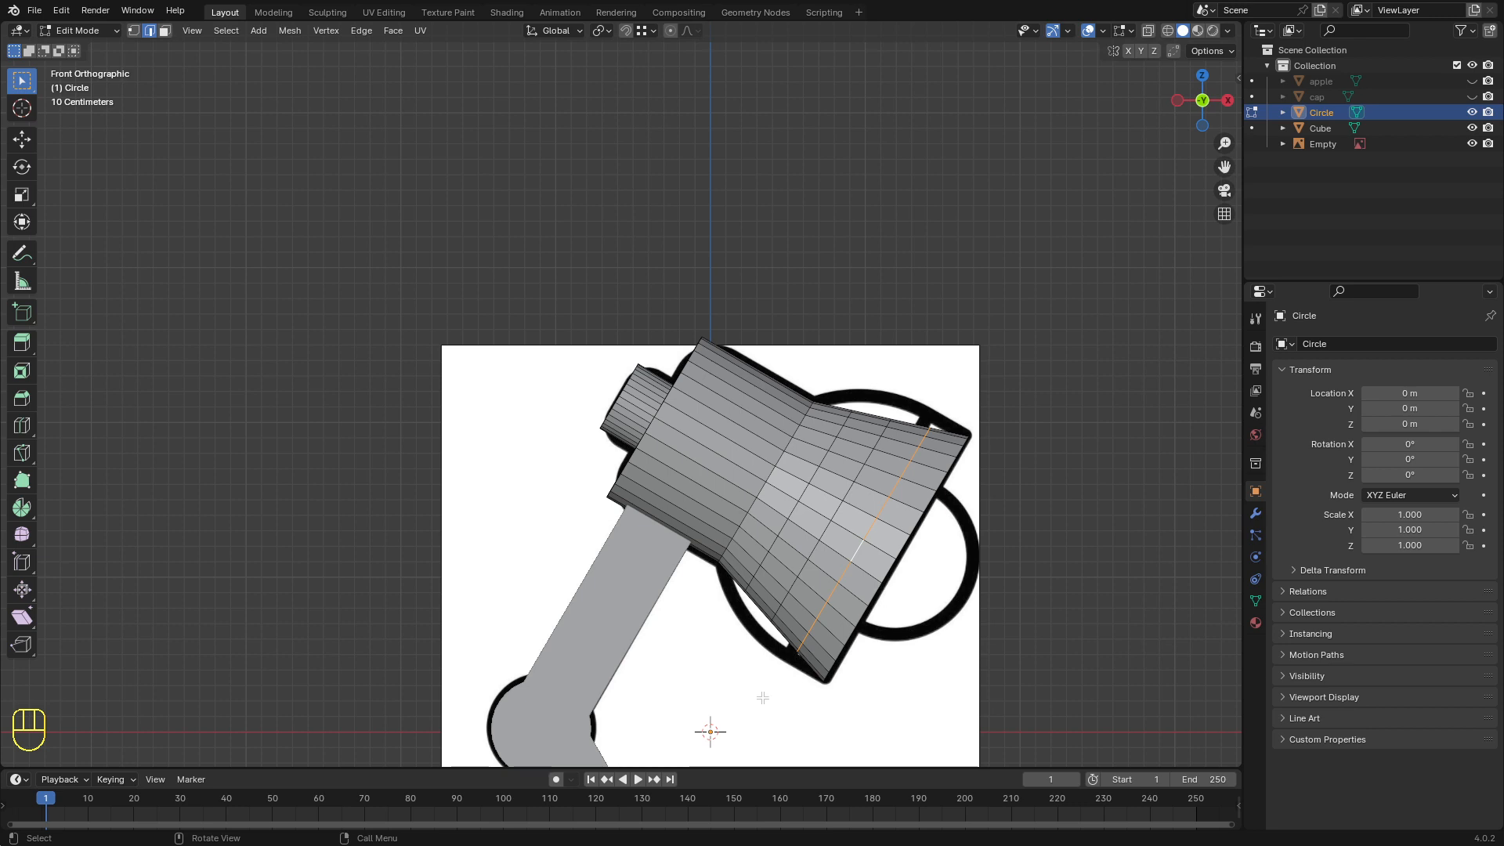
pyautogui.press('s')
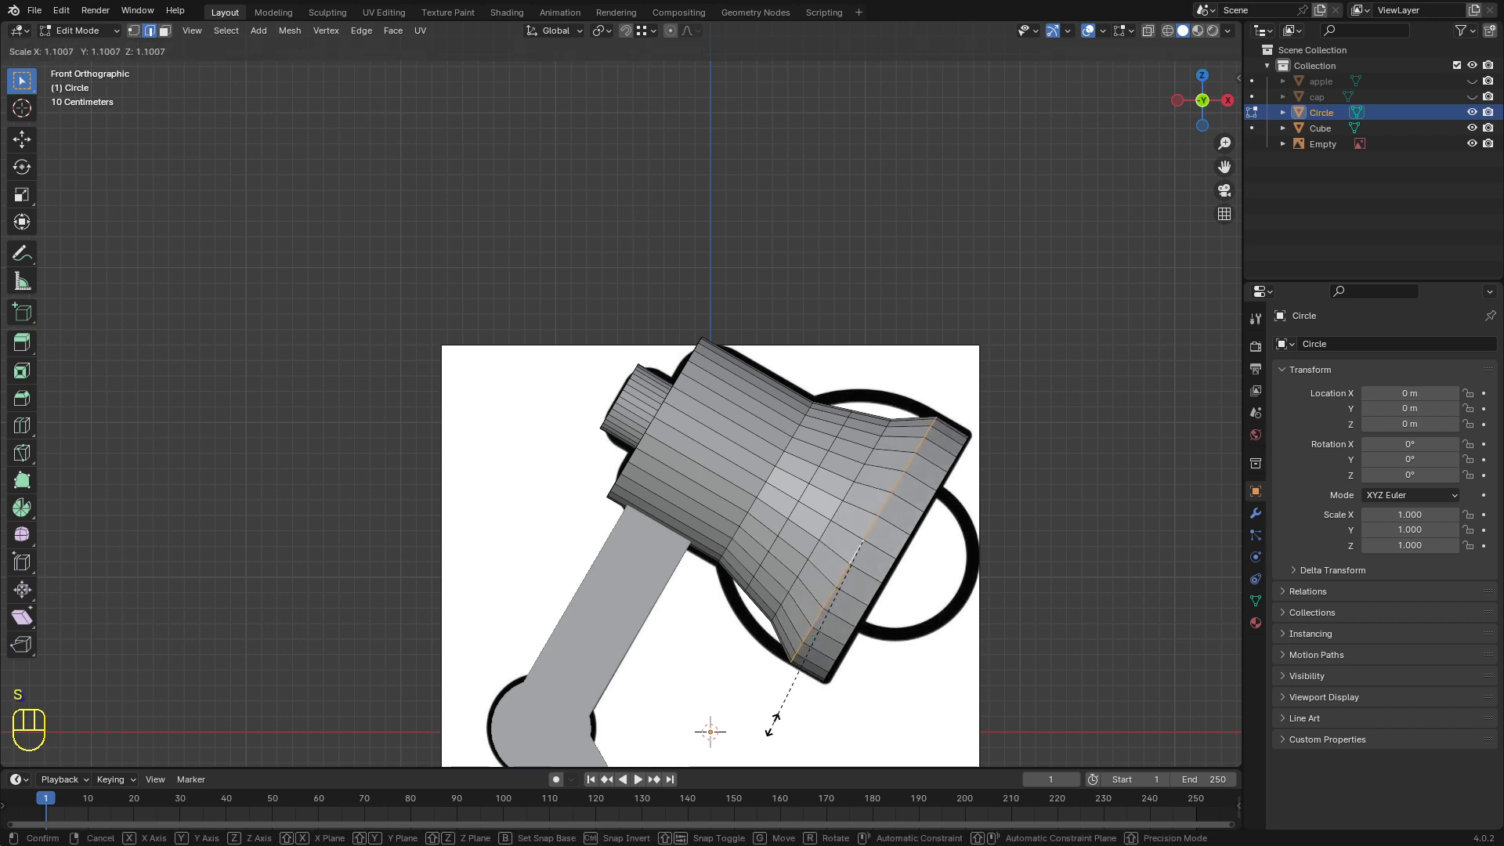
pyautogui.click(771, 724)
pyautogui.keyDown('alt'); pyautogui.click(805, 567); pyautogui.keyUp('alt')
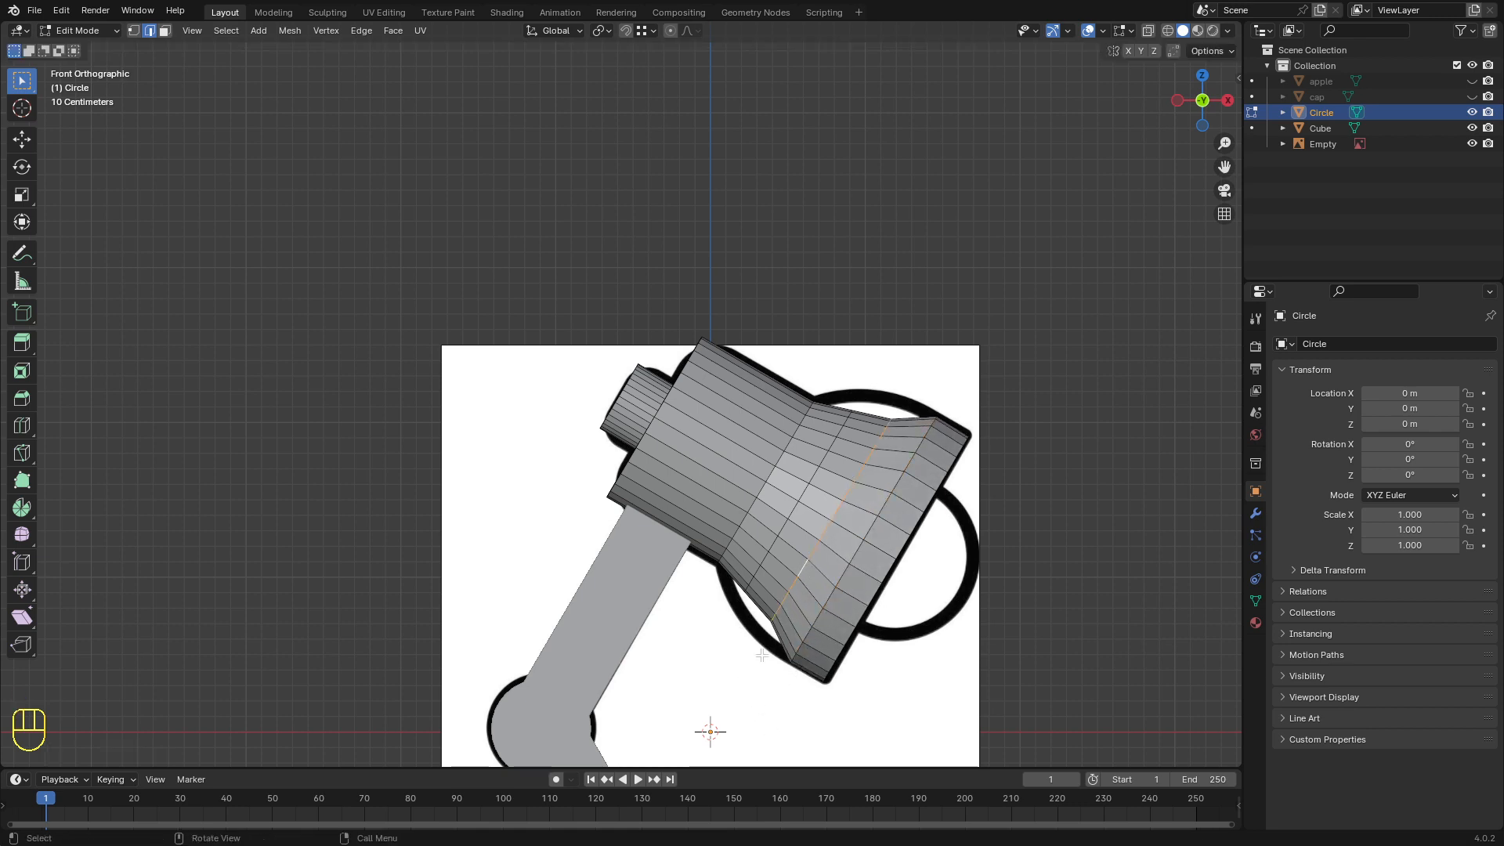
pyautogui.press('s')
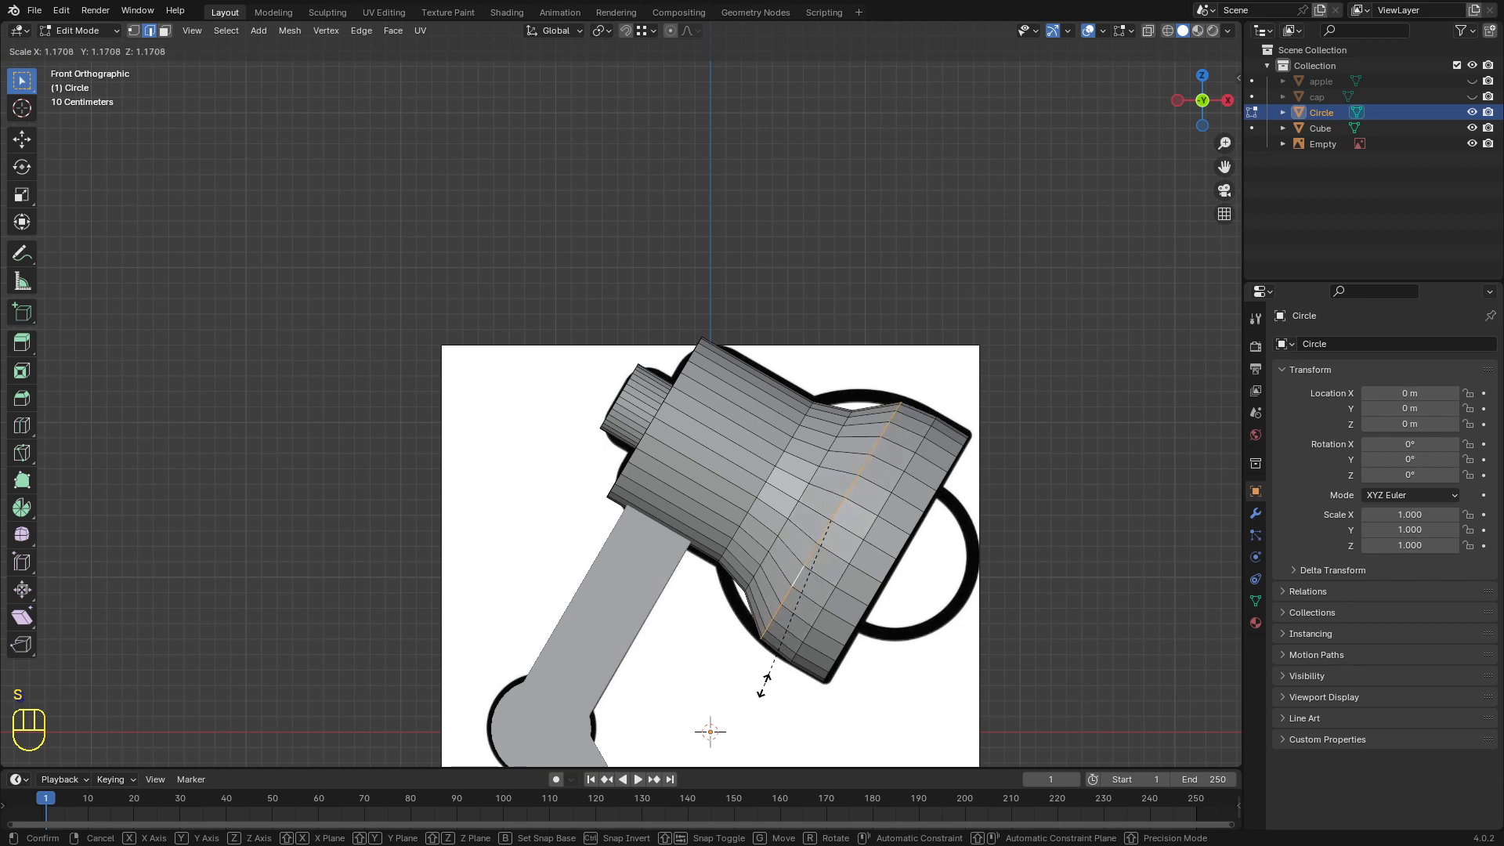
pyautogui.click(764, 686)
pyautogui.keyDown('alt'); pyautogui.click(764, 545); pyautogui.keyUp('alt')
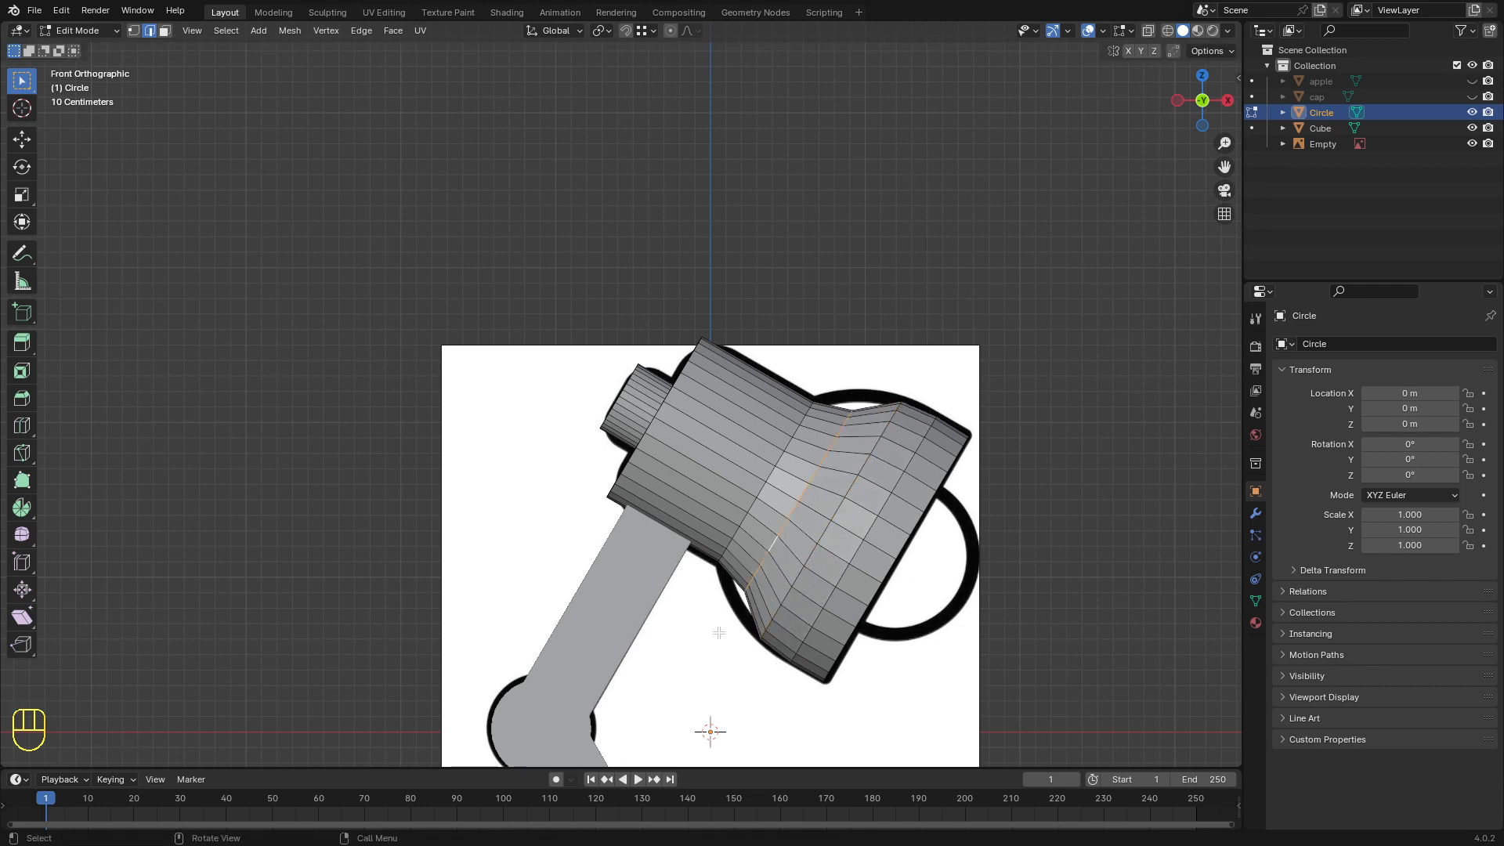
pyautogui.press('s')
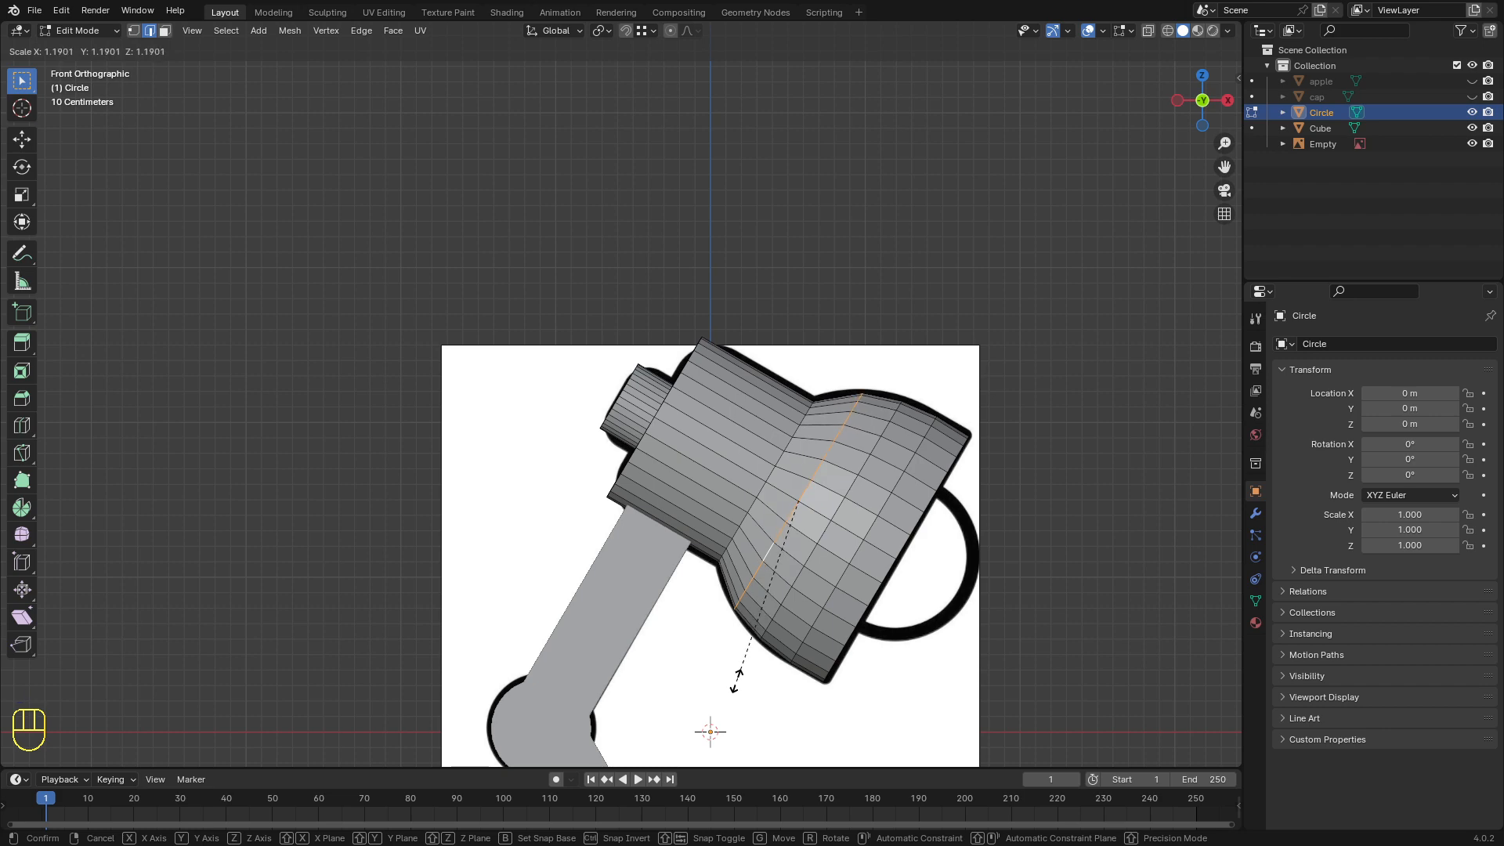
pyautogui.click(710, 729)
# Step: Inspect the shade's open interior from the front and return to Object Mode
pyautogui.moveTo(710, 730); pyautogui.dragTo(578, 489, button='middle')
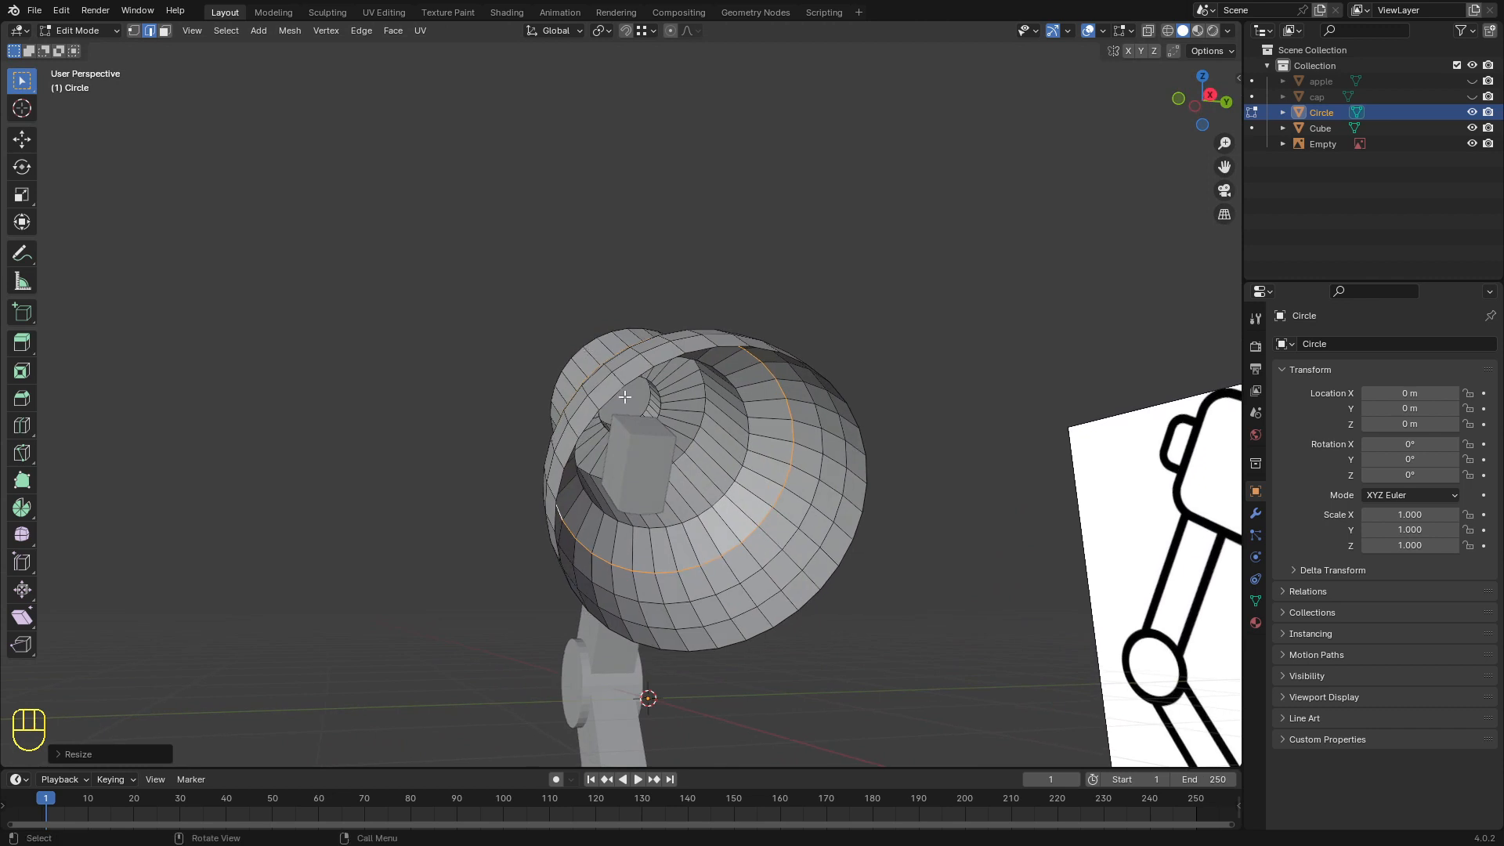
pyautogui.moveTo(649, 422); pyautogui.dragTo(636, 435, button='middle')
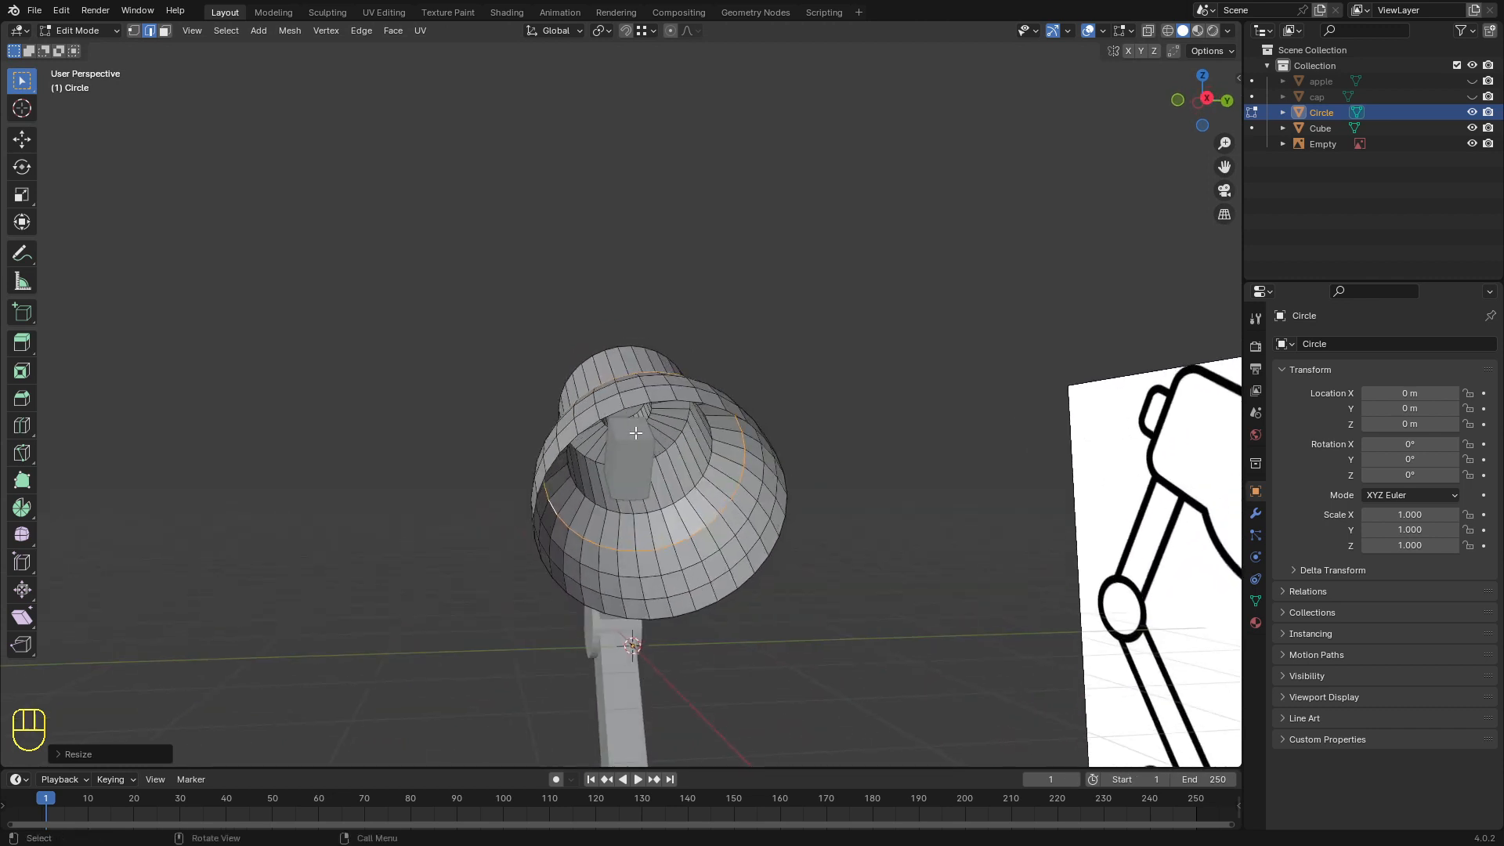
pyautogui.press('Tab')
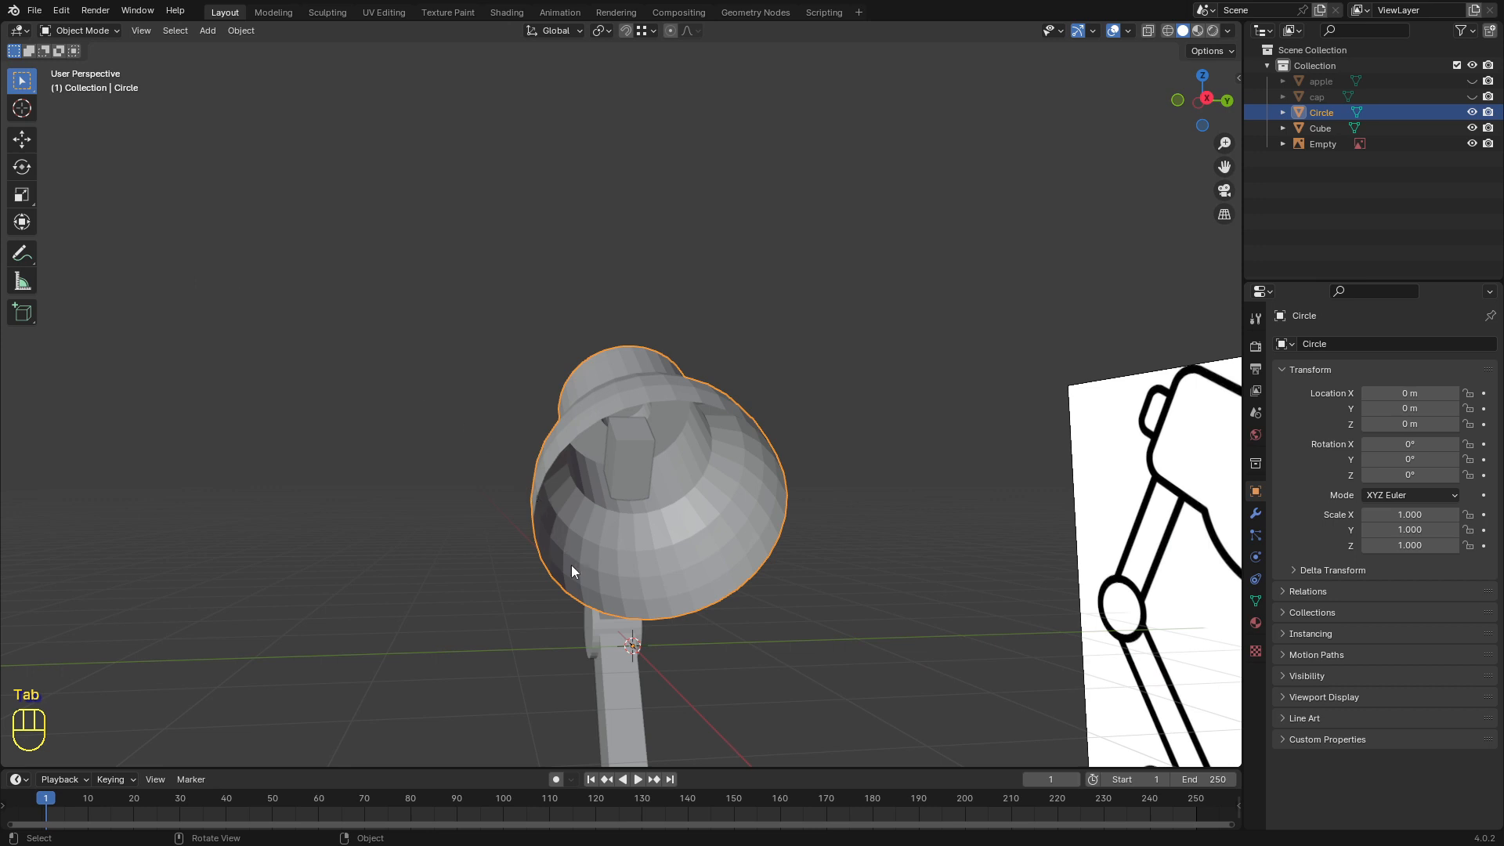
# Step: Move the top face of the lamp arm down to the underside of the lamp head, then return to Object Mode with X-ray off
pyautogui.click(636, 435)
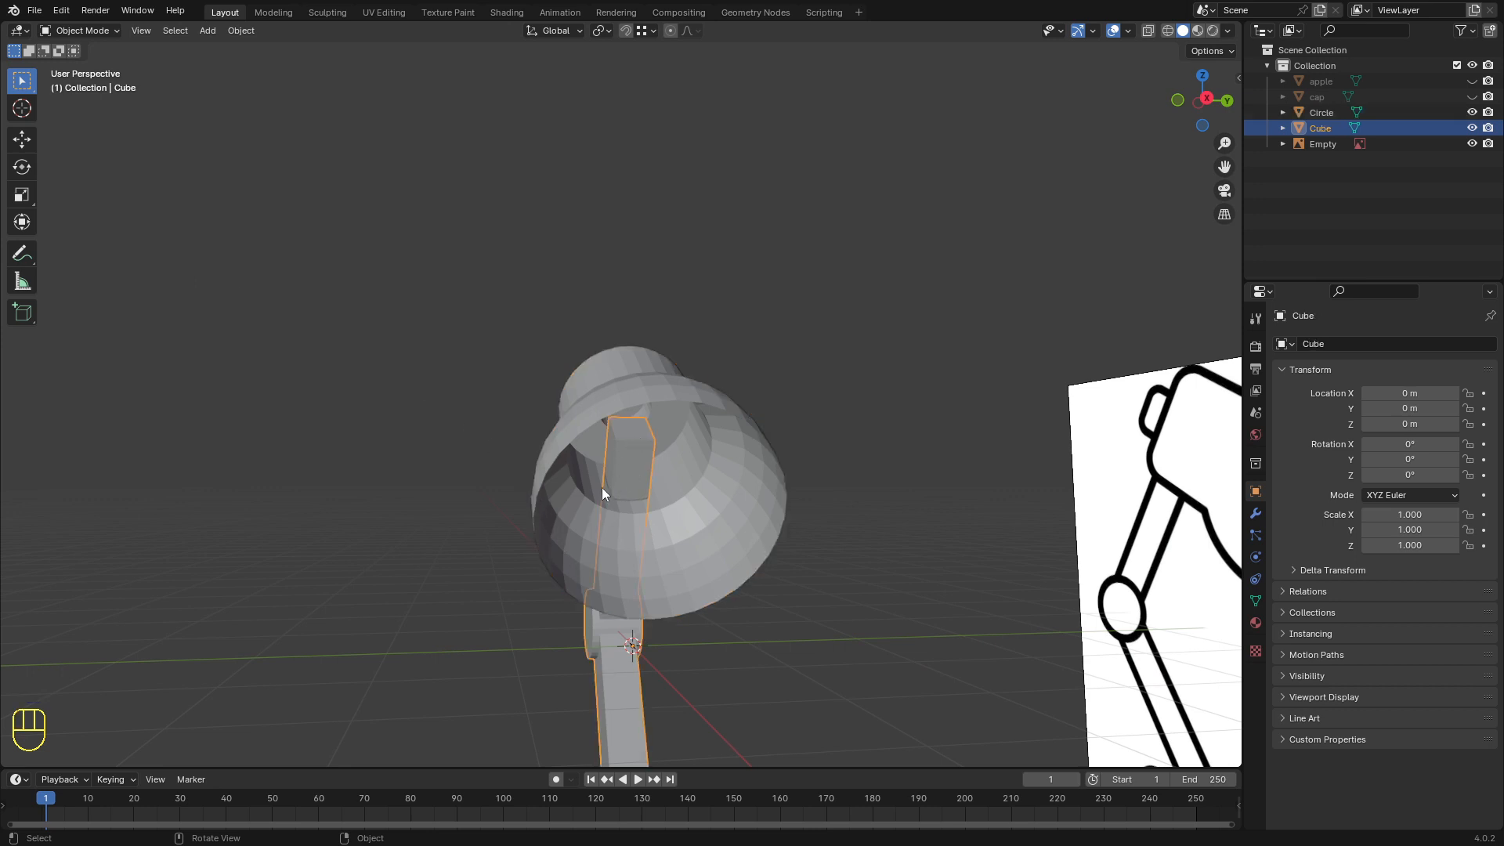
pyautogui.moveTo(602, 488); pyautogui.dragTo(630, 474, button='middle')
pyautogui.press('Tab')
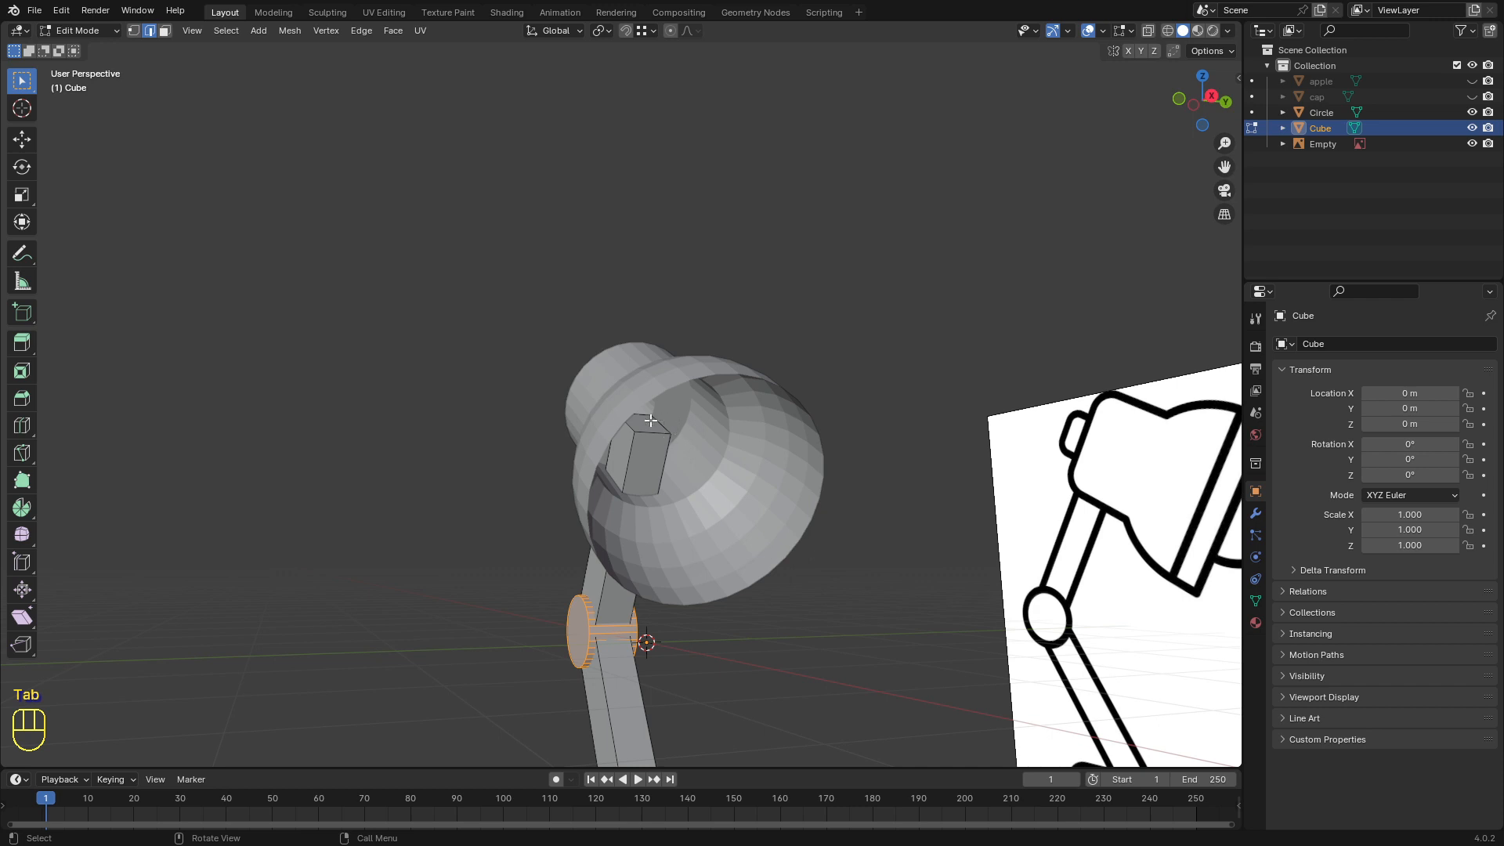
pyautogui.press('3')
pyautogui.click(649, 422)
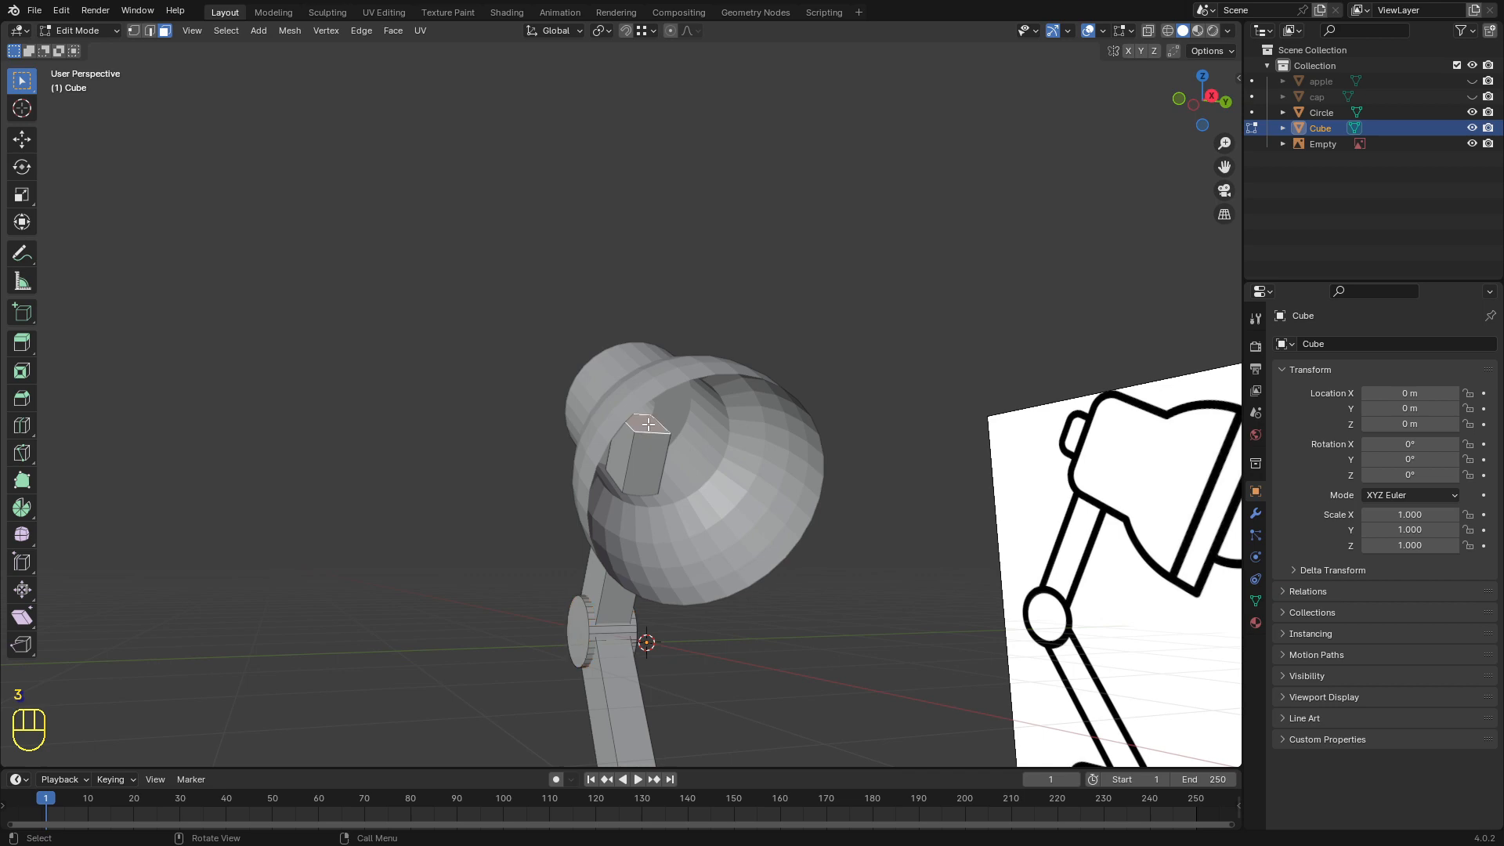
pyautogui.press('KP_1')
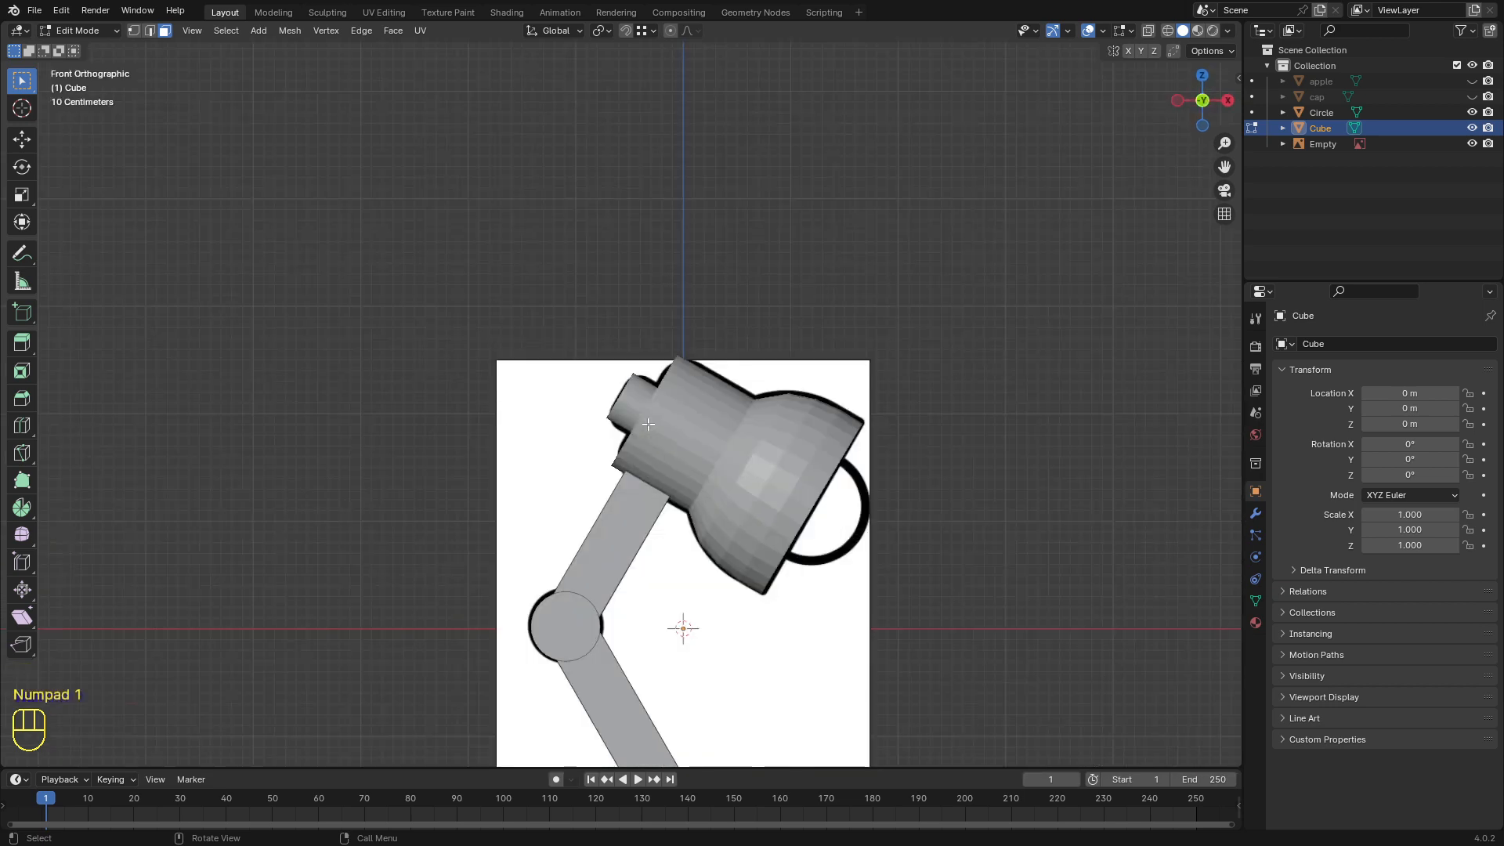
pyautogui.hotkey('alt', 'z')
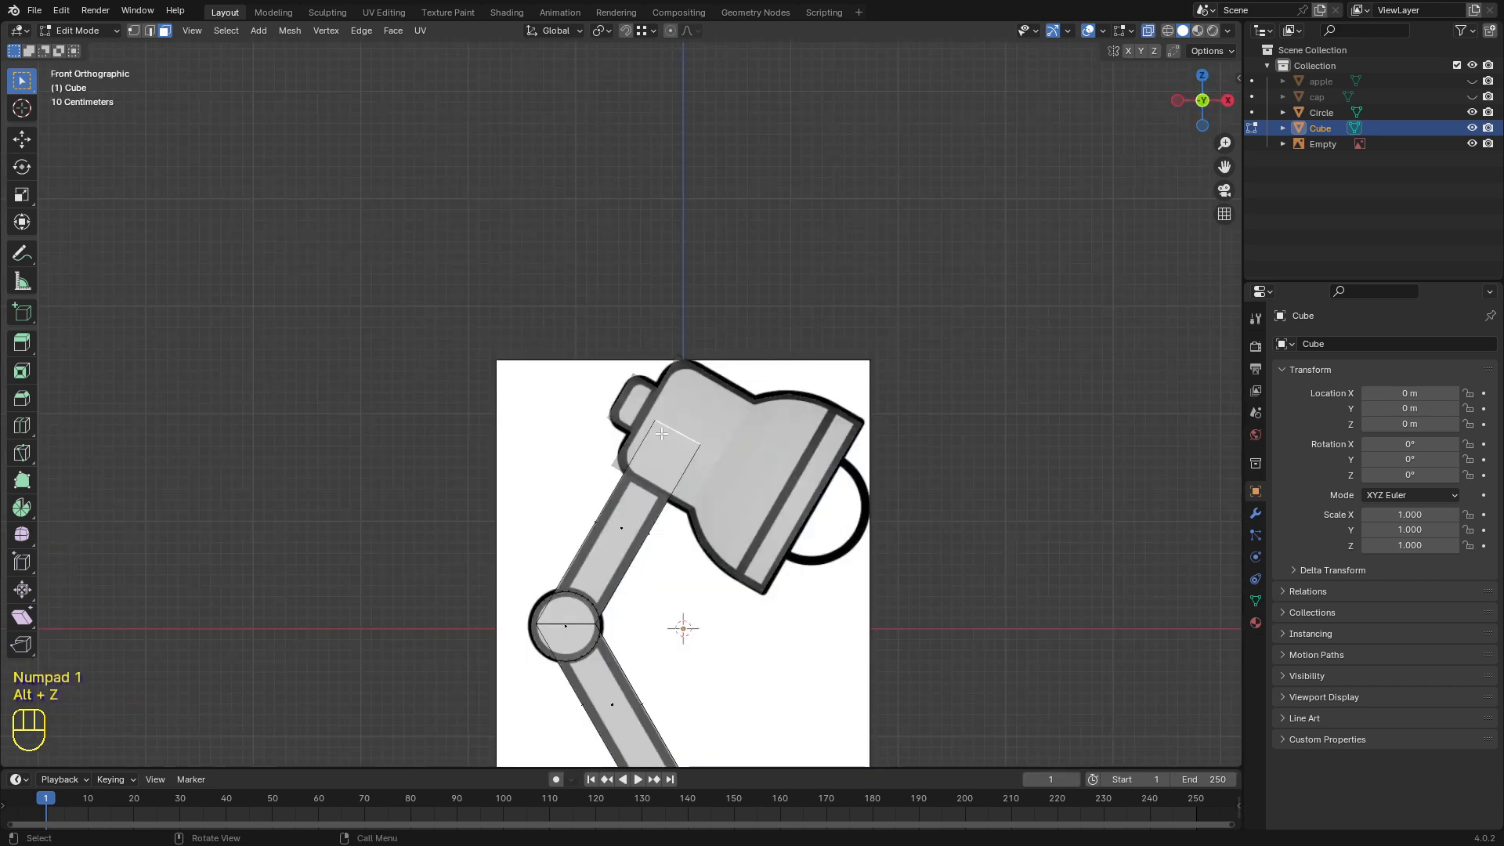
pyautogui.scroll(5, 658, 431)
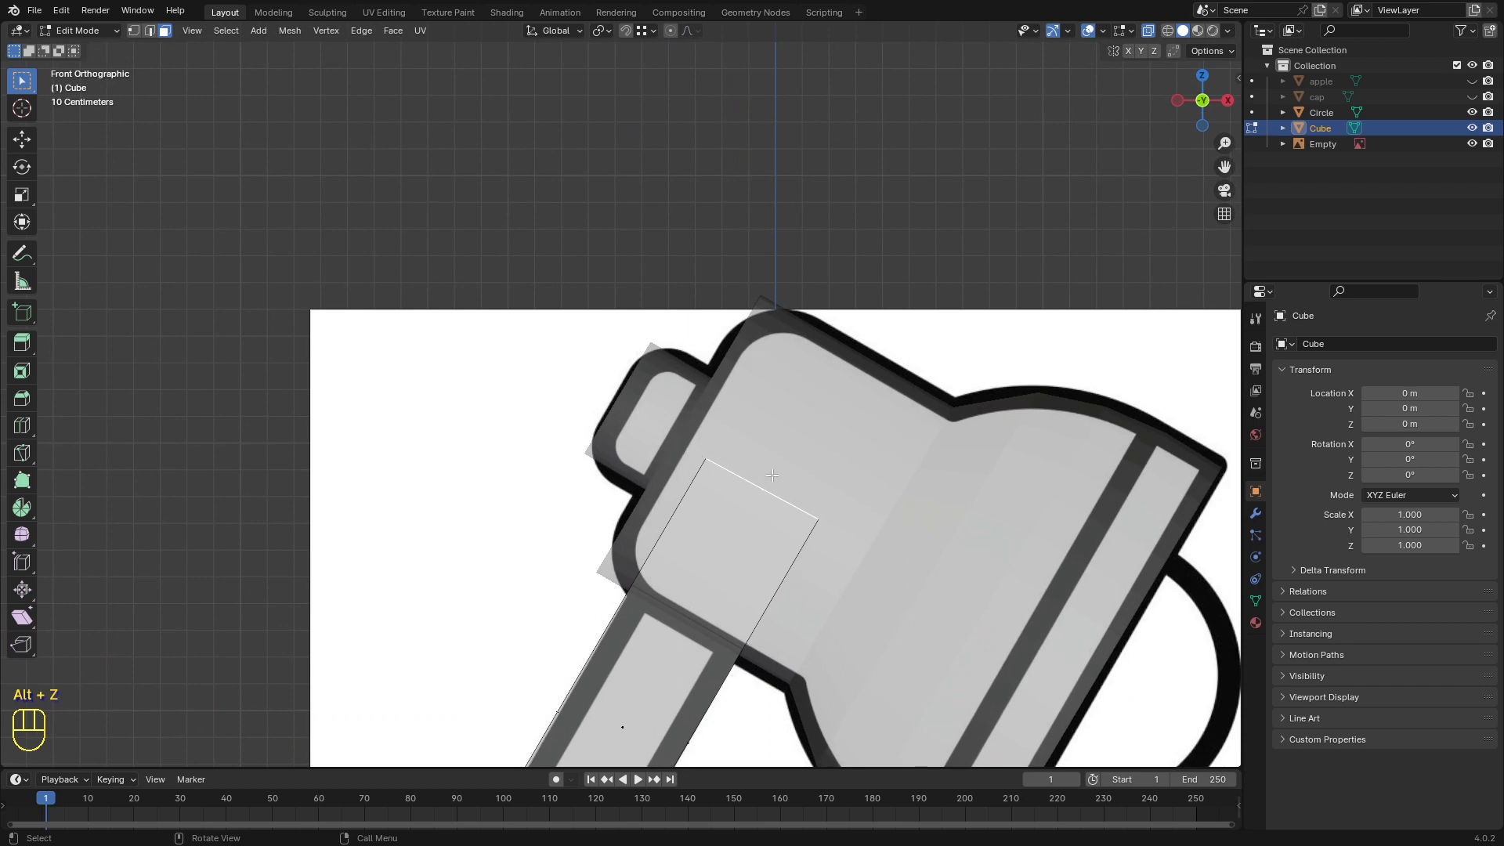
pyautogui.press('g')
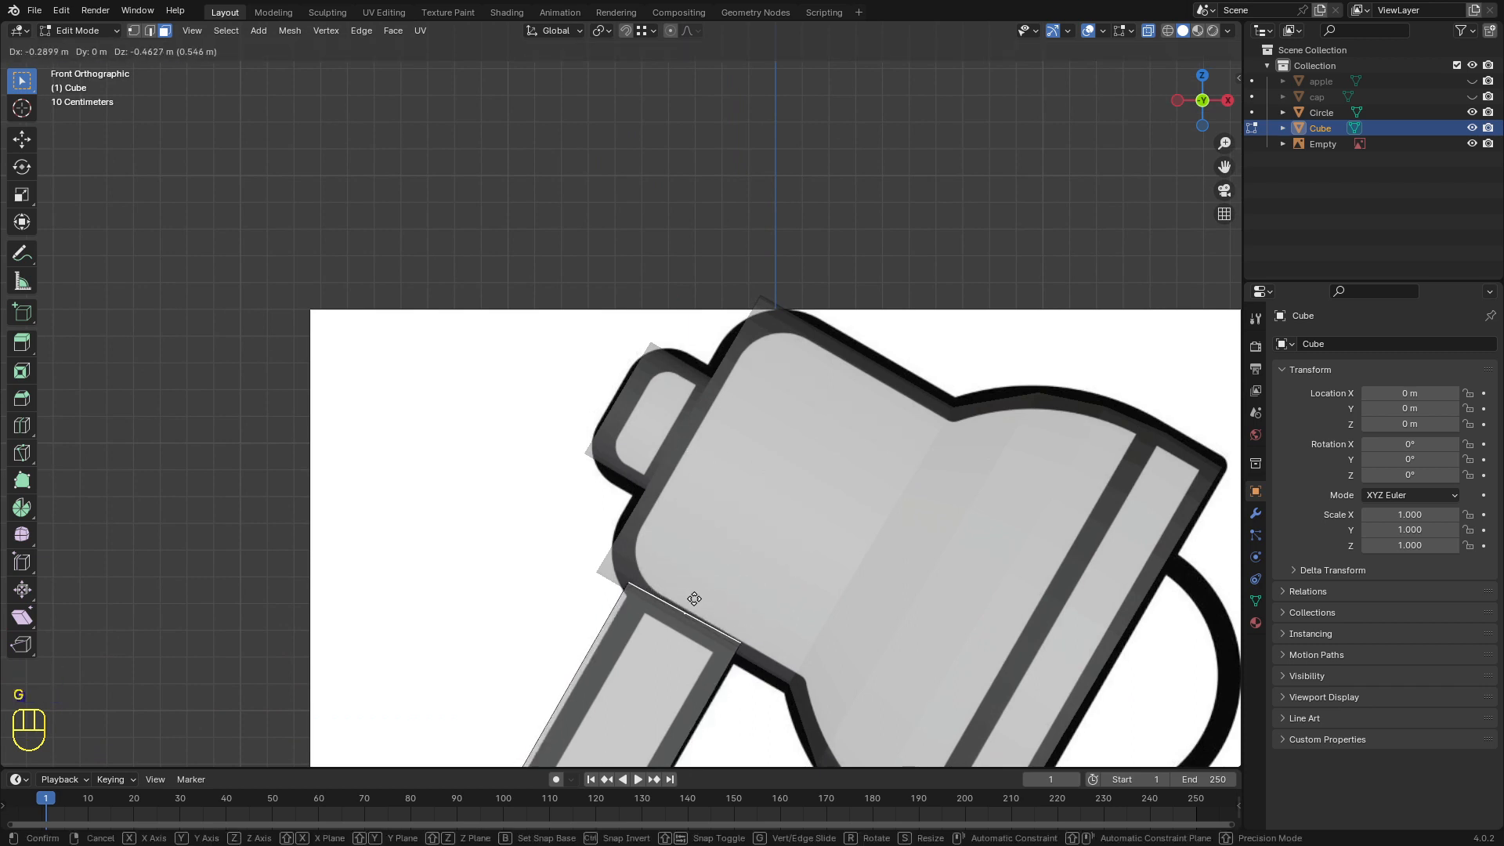
pyautogui.click(697, 601)
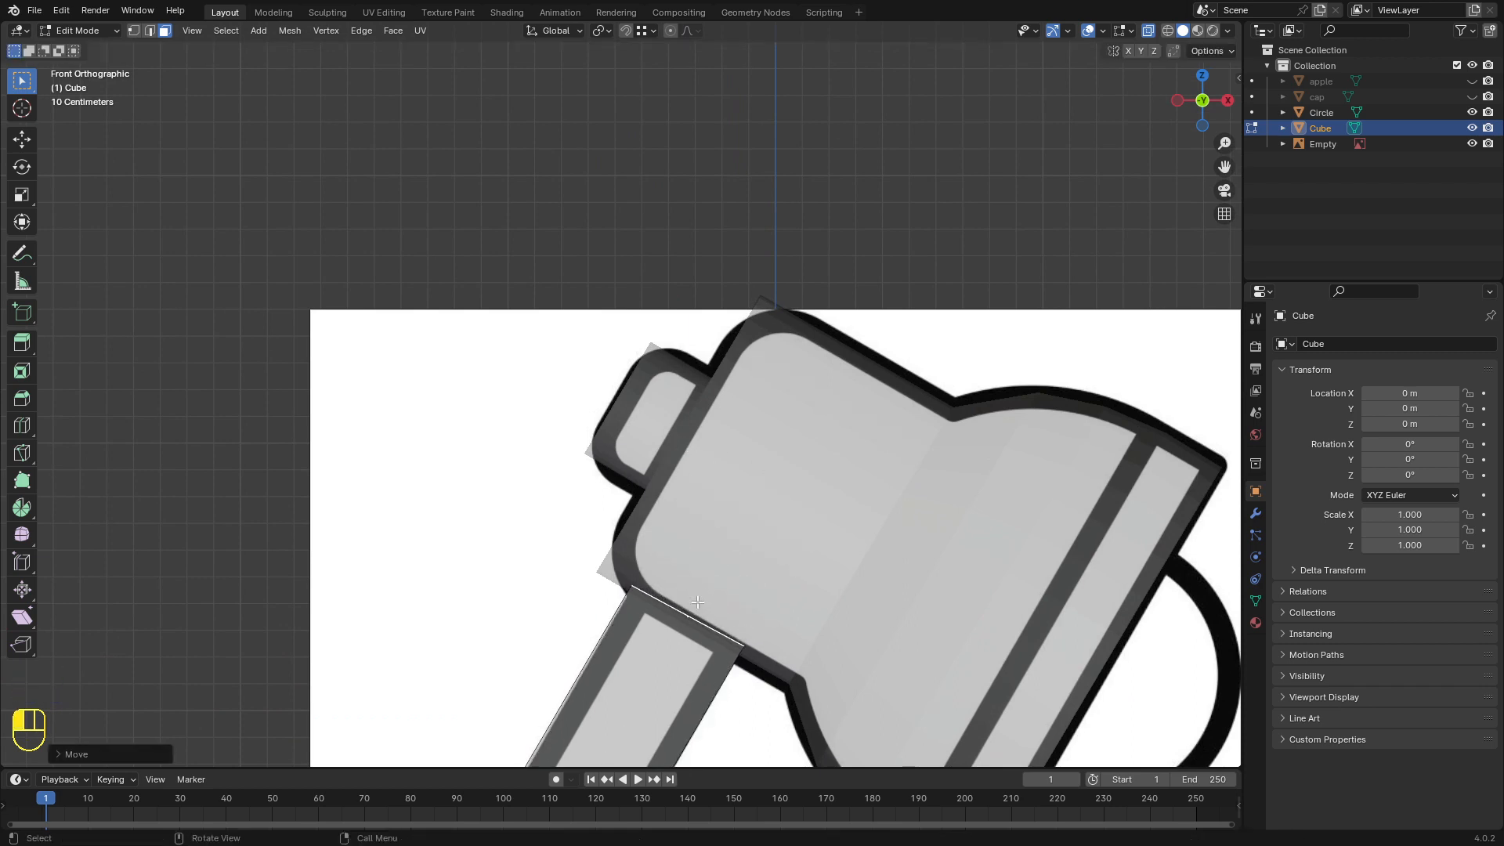
pyautogui.press('Tab')
pyautogui.scroll(-4, 697, 602)
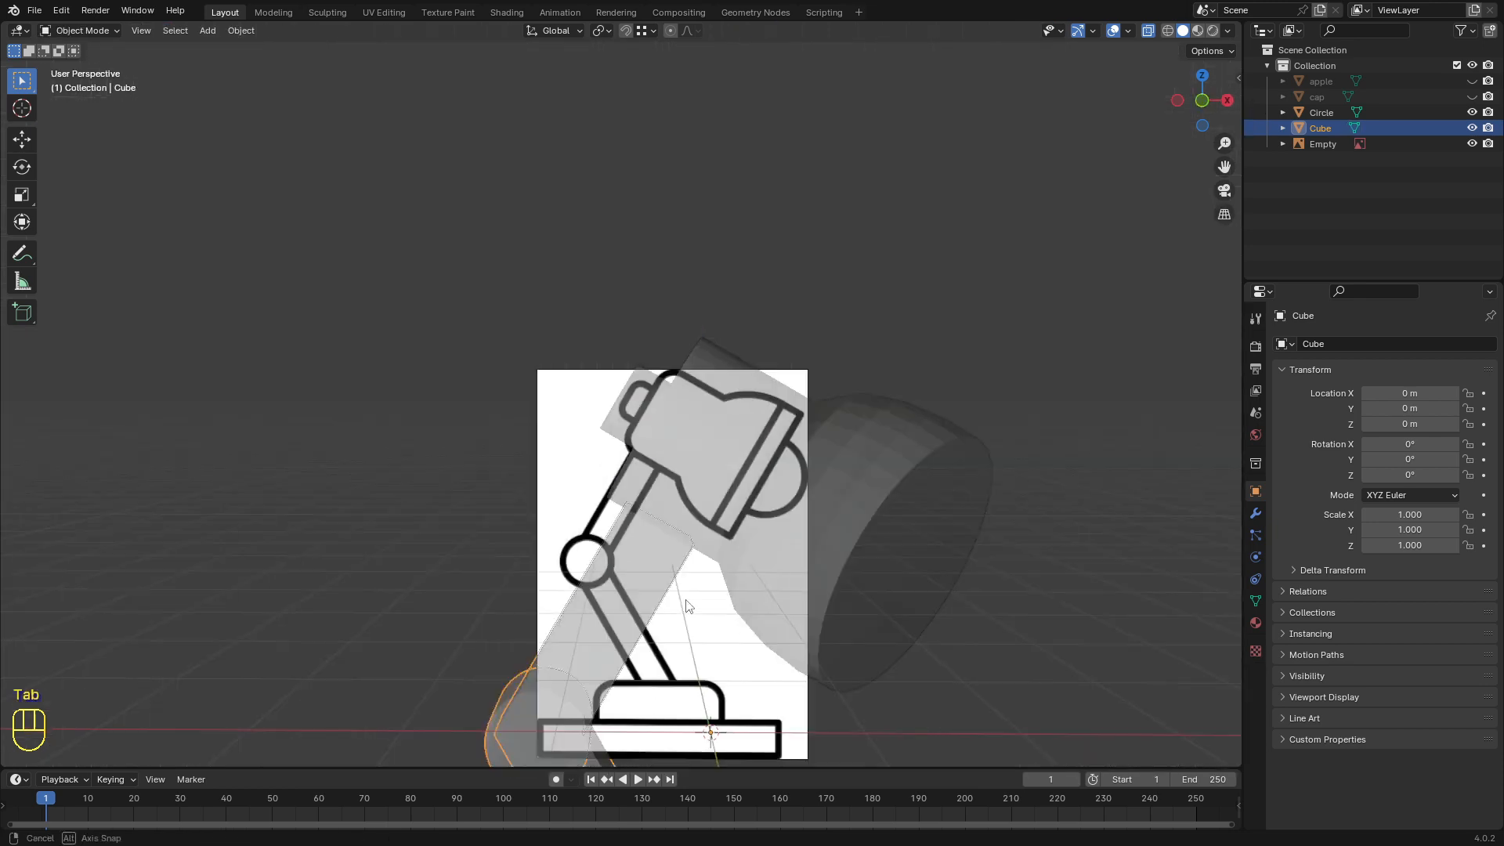
pyautogui.moveTo(696, 601); pyautogui.dragTo(645, 581, button='middle')
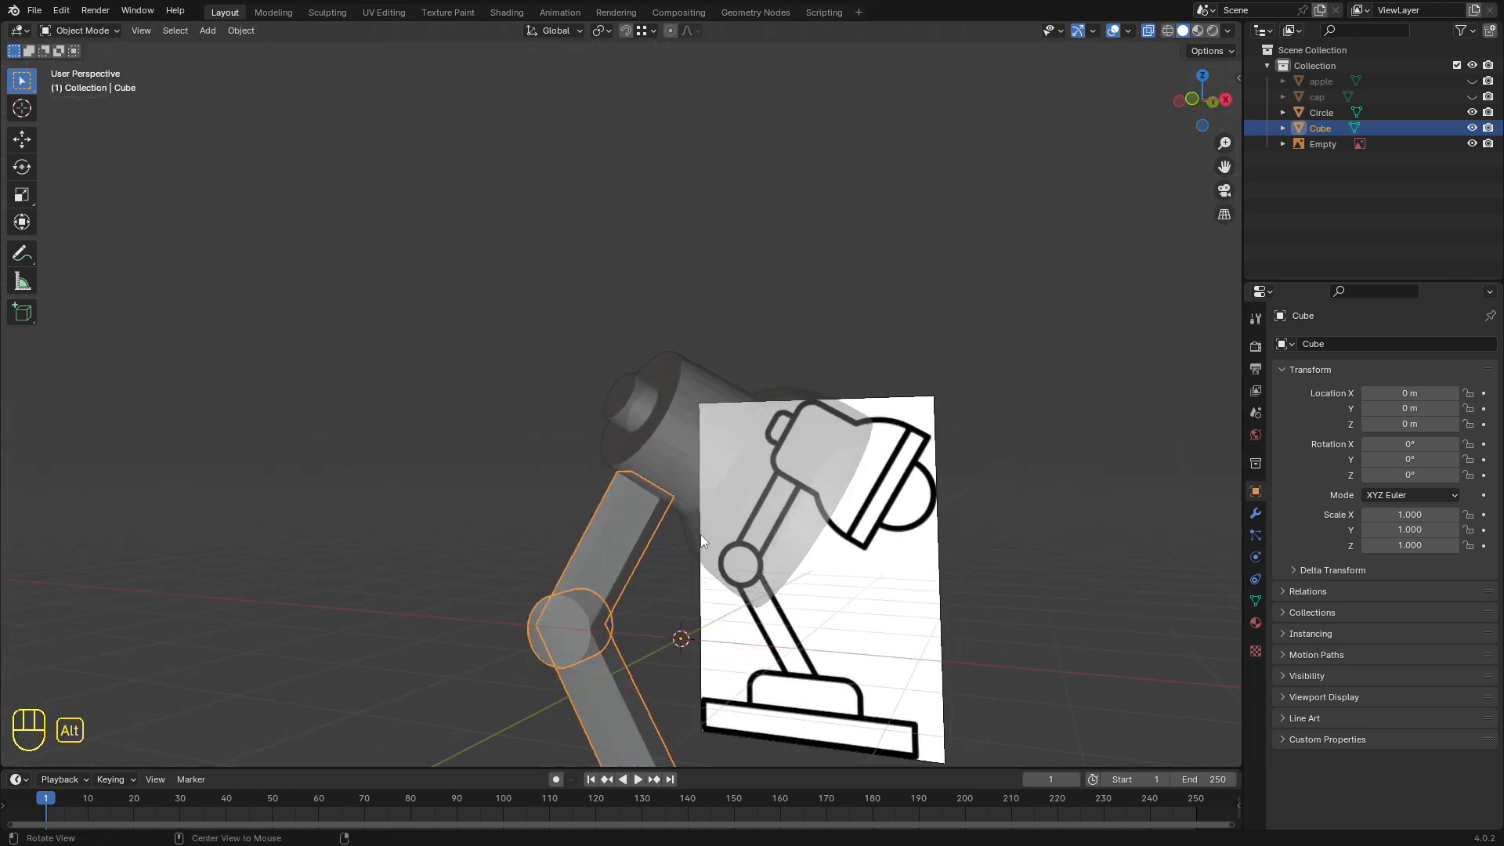
pyautogui.hotkey('alt', 'z')
# Step: Inspect the whole lamp in perspective and compare the head and shade with the front-view reference
pyautogui.moveTo(700, 533); pyautogui.dragTo(656, 544, button='middle')
pyautogui.scroll(-4, 689, 534)
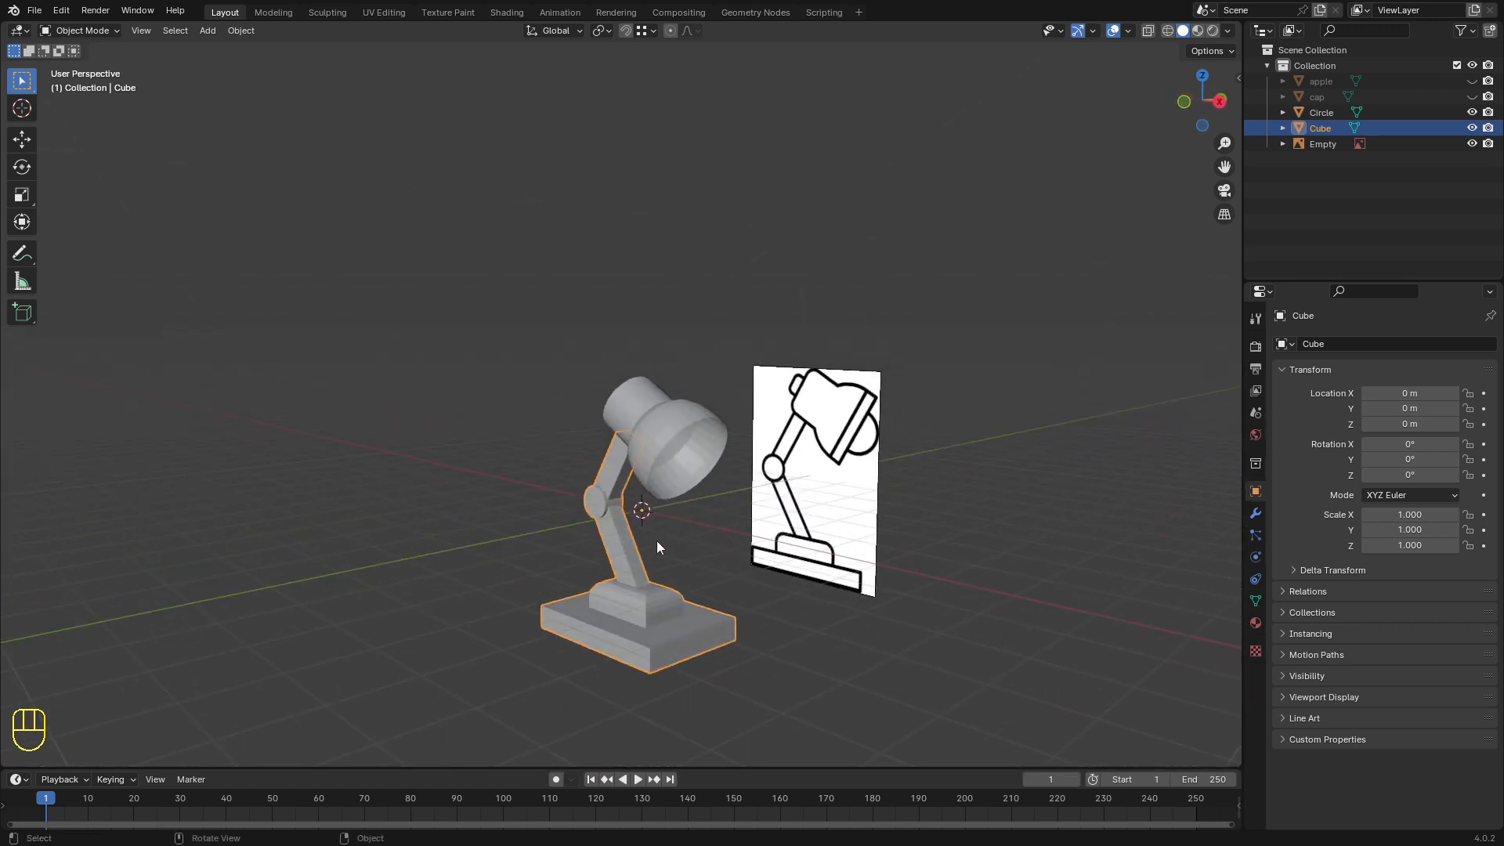
pyautogui.moveTo(878, 420); pyautogui.dragTo(836, 453, button='middle')
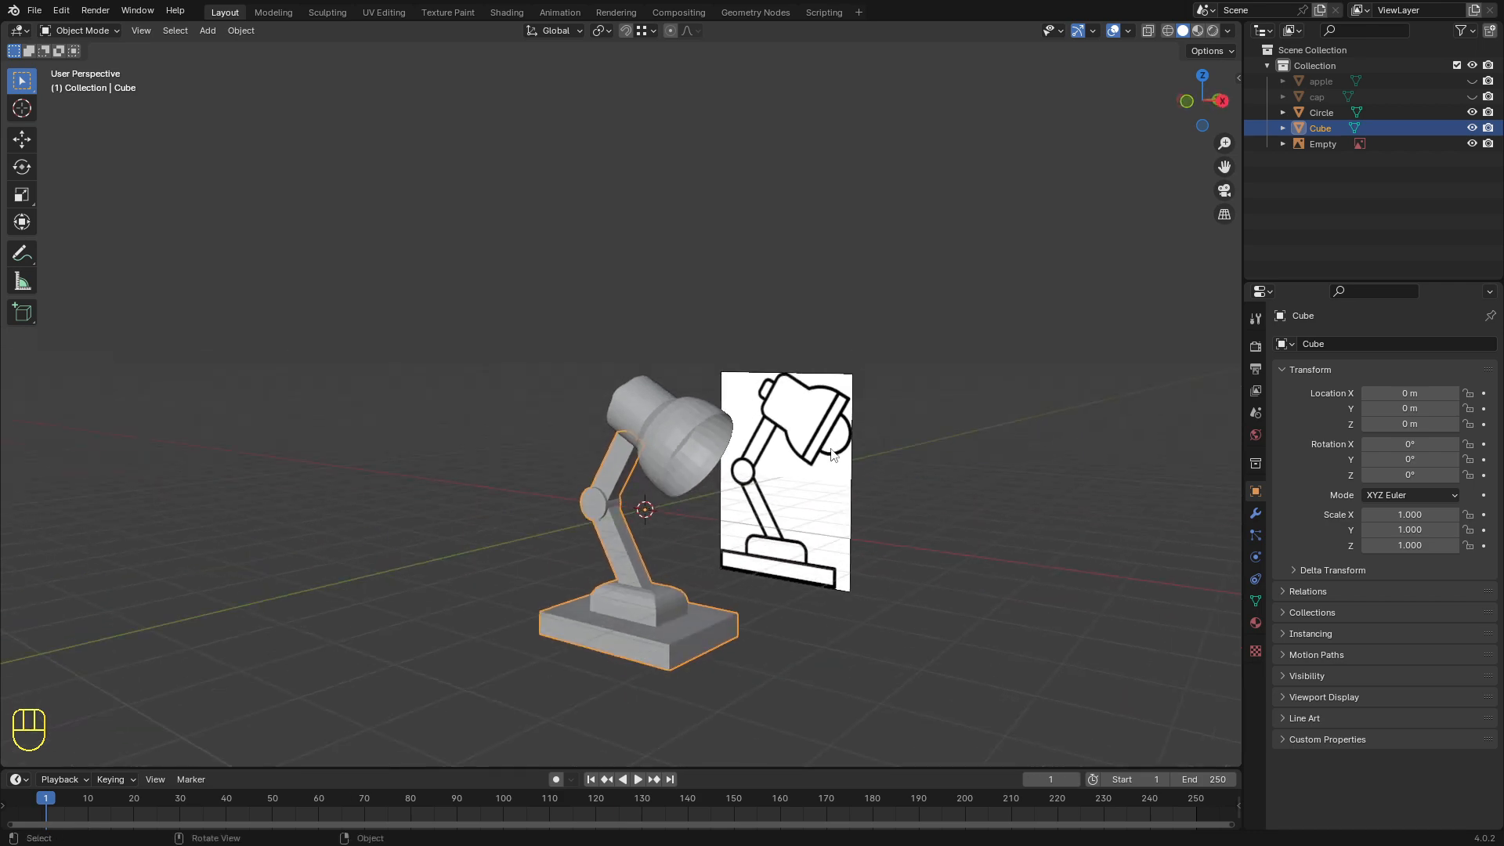
pyautogui.press('KP_1')
pyautogui.scroll(5, 805, 468)
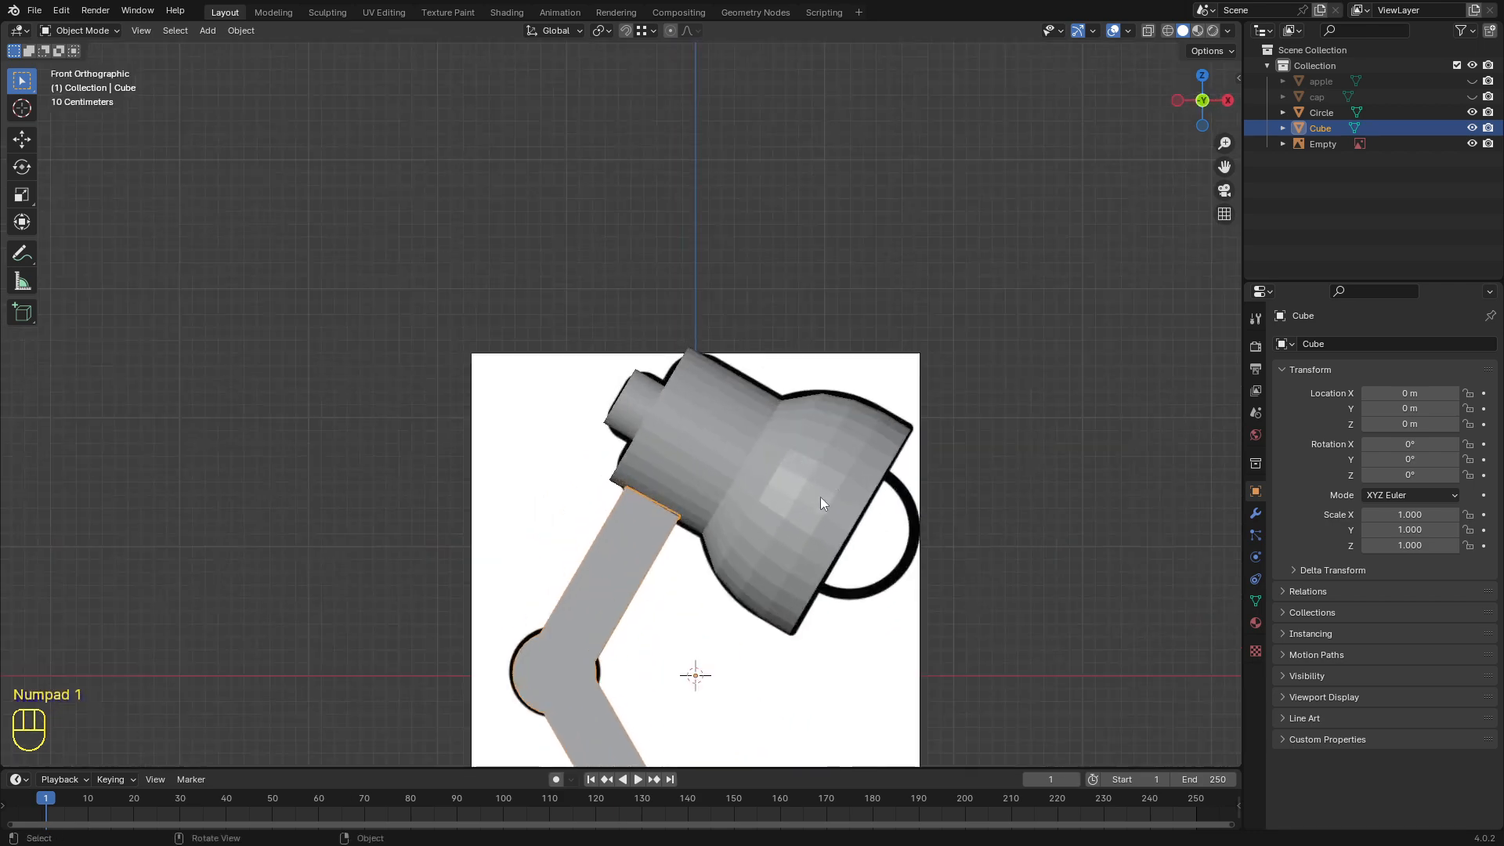
pyautogui.scroll(-1, 849, 526)
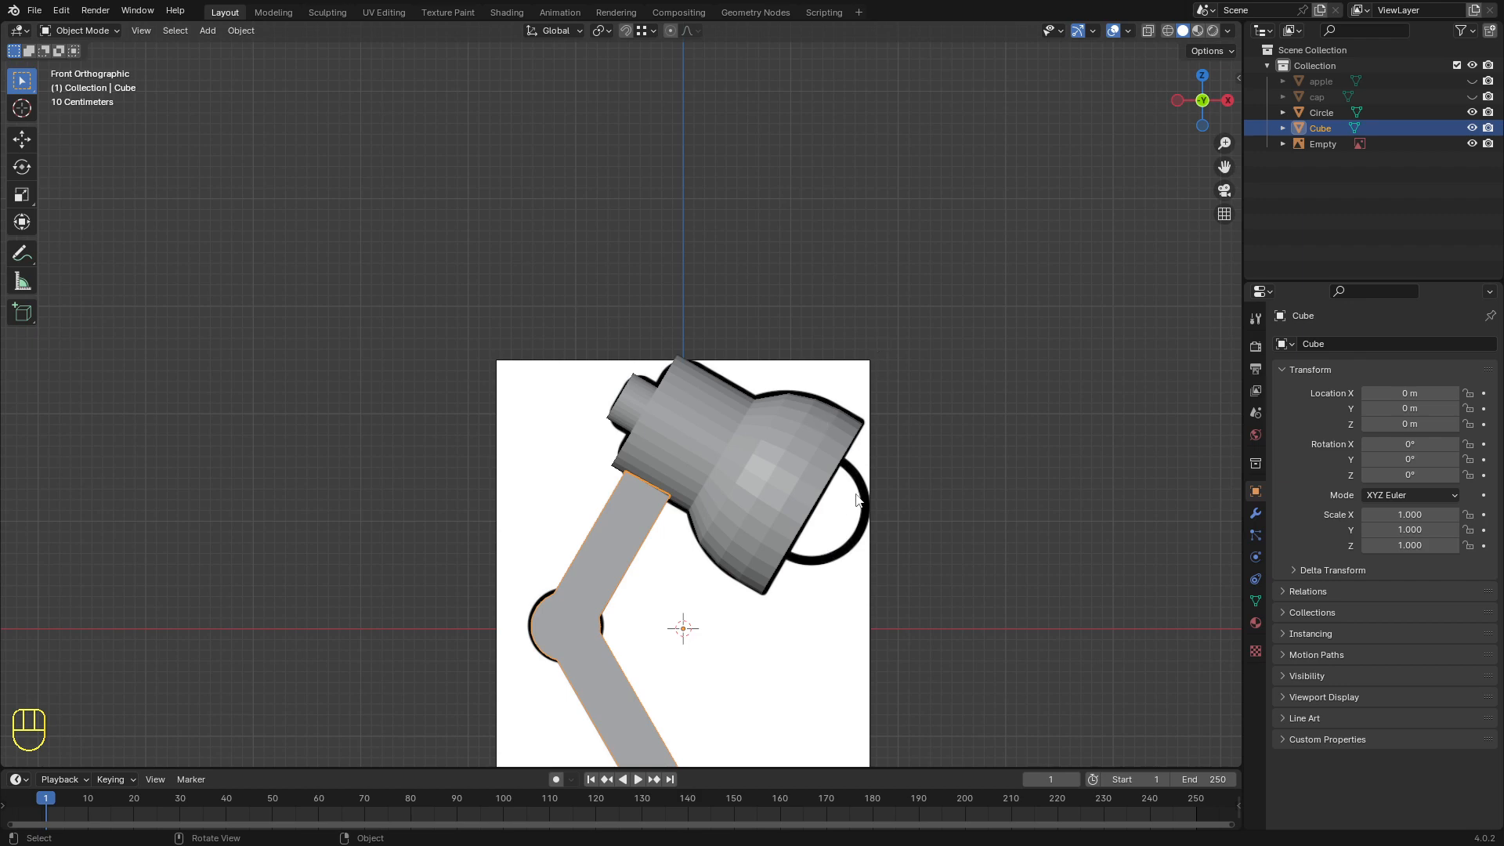
pyautogui.scroll(1, 851, 523)
pyautogui.scroll(1, 851, 523)
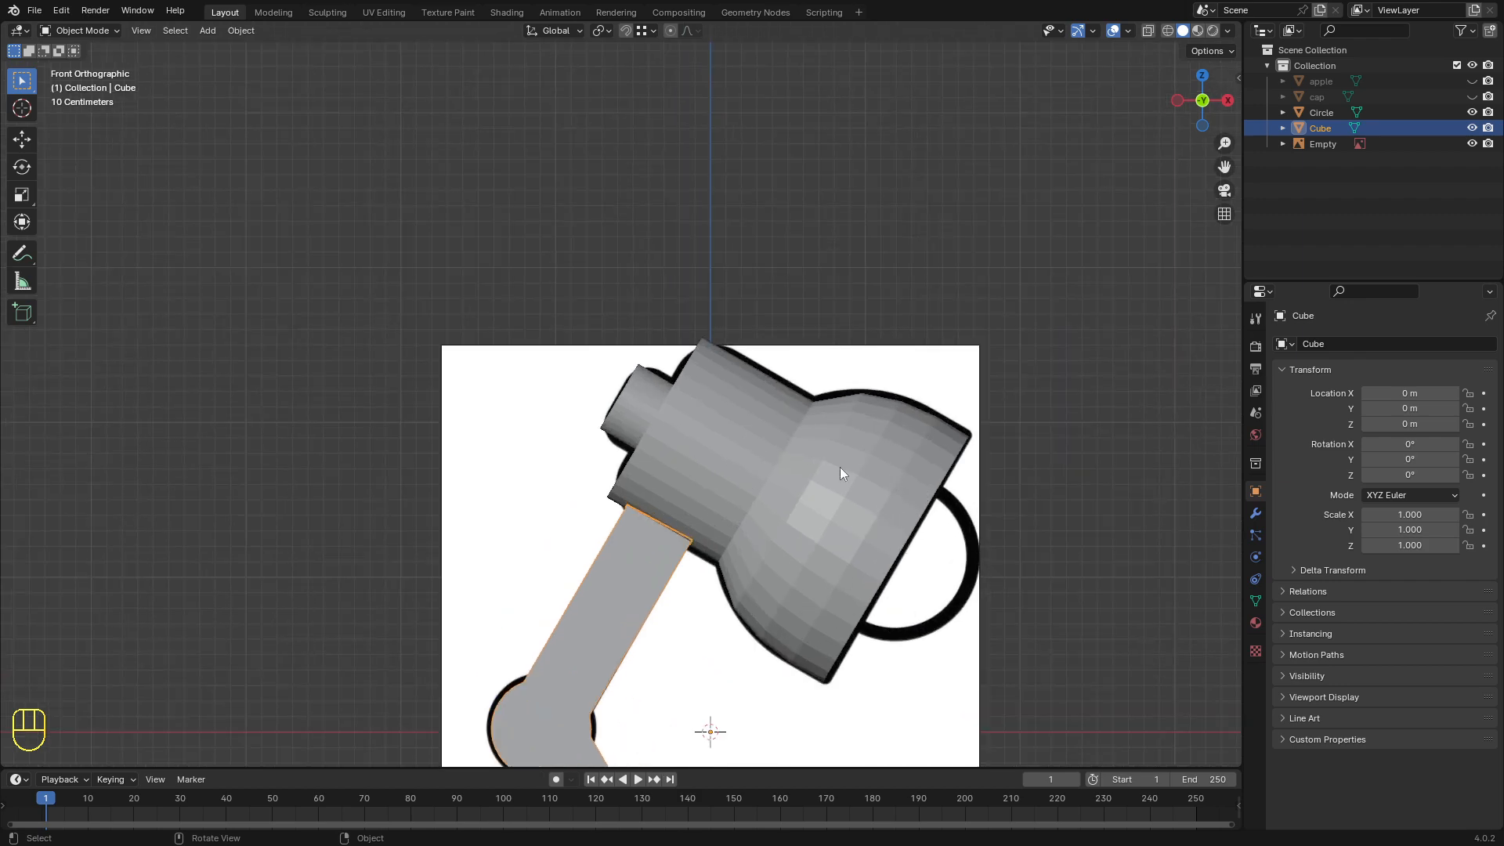
pyautogui.scroll(-1, 802, 527)
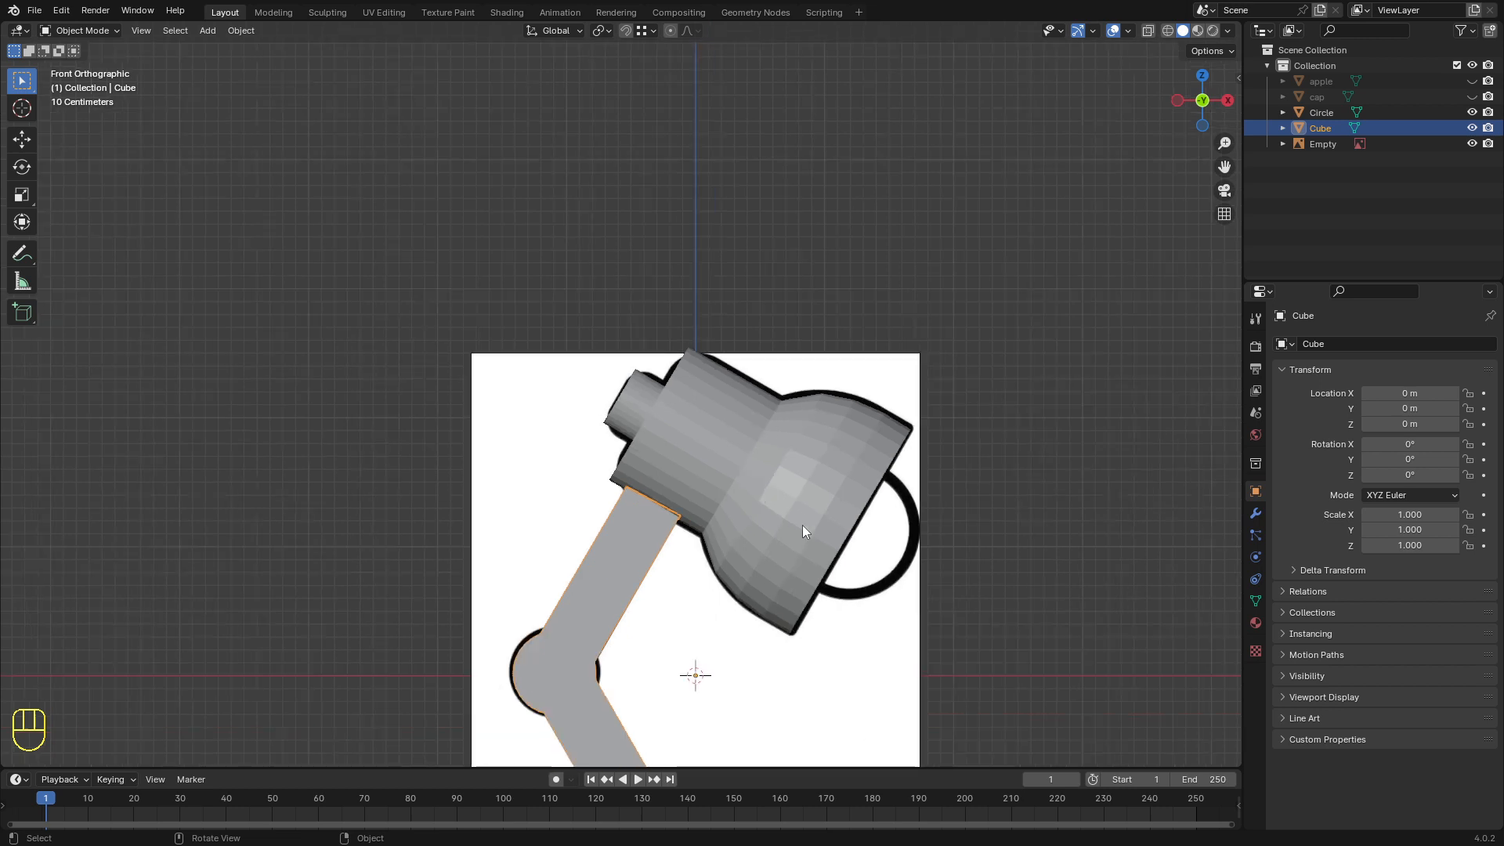
pyautogui.scroll(-4, 758, 465)
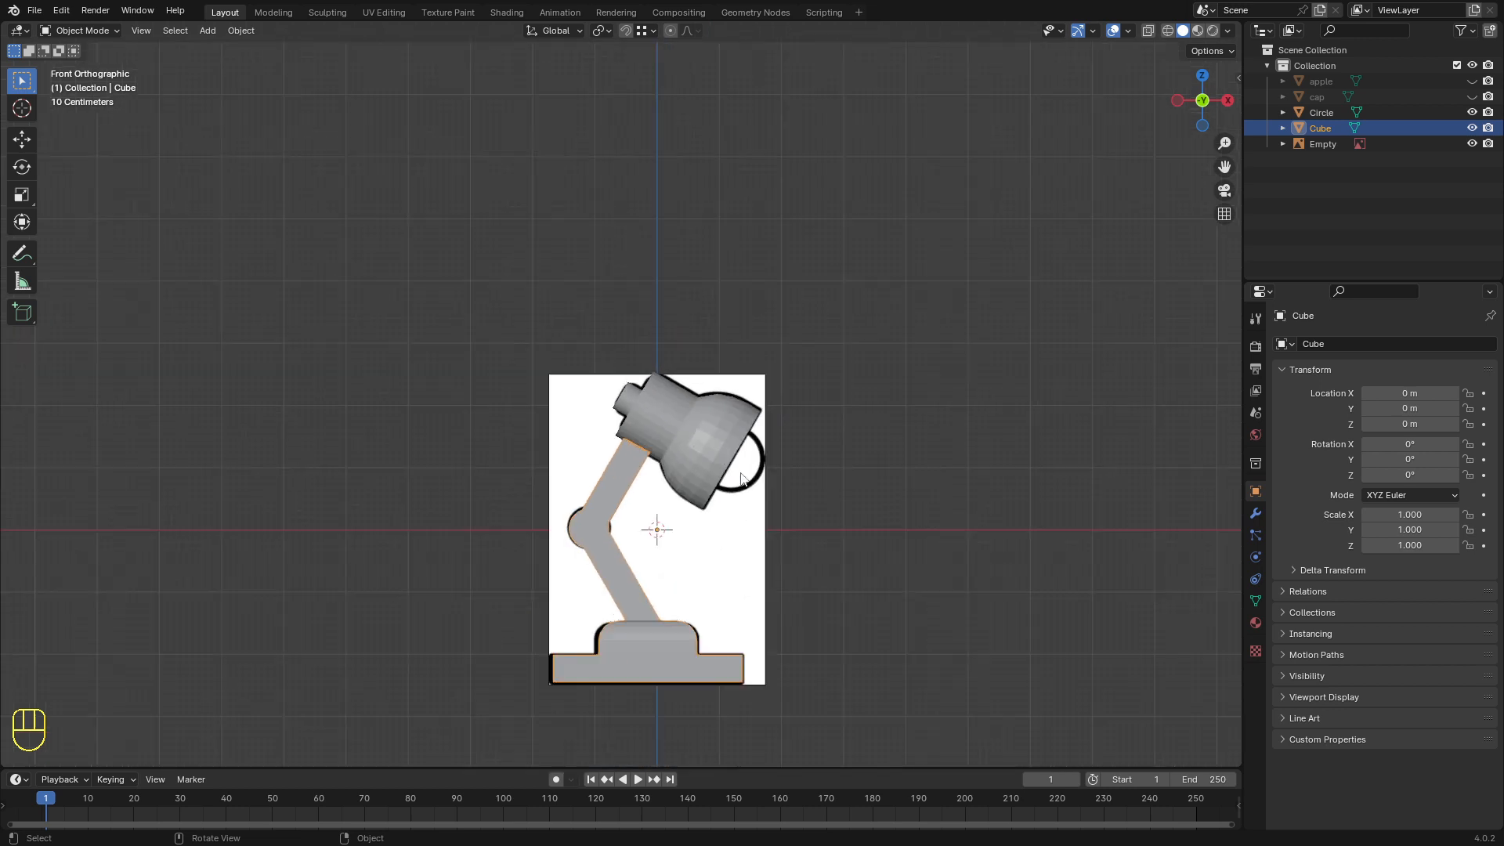
# Step: Apply Shade Auto Smooth to the lamp head and to the arm-and-base object
pyautogui.click(704, 438)
pyautogui.rightClick(705, 438)
pyautogui.click(693, 432)
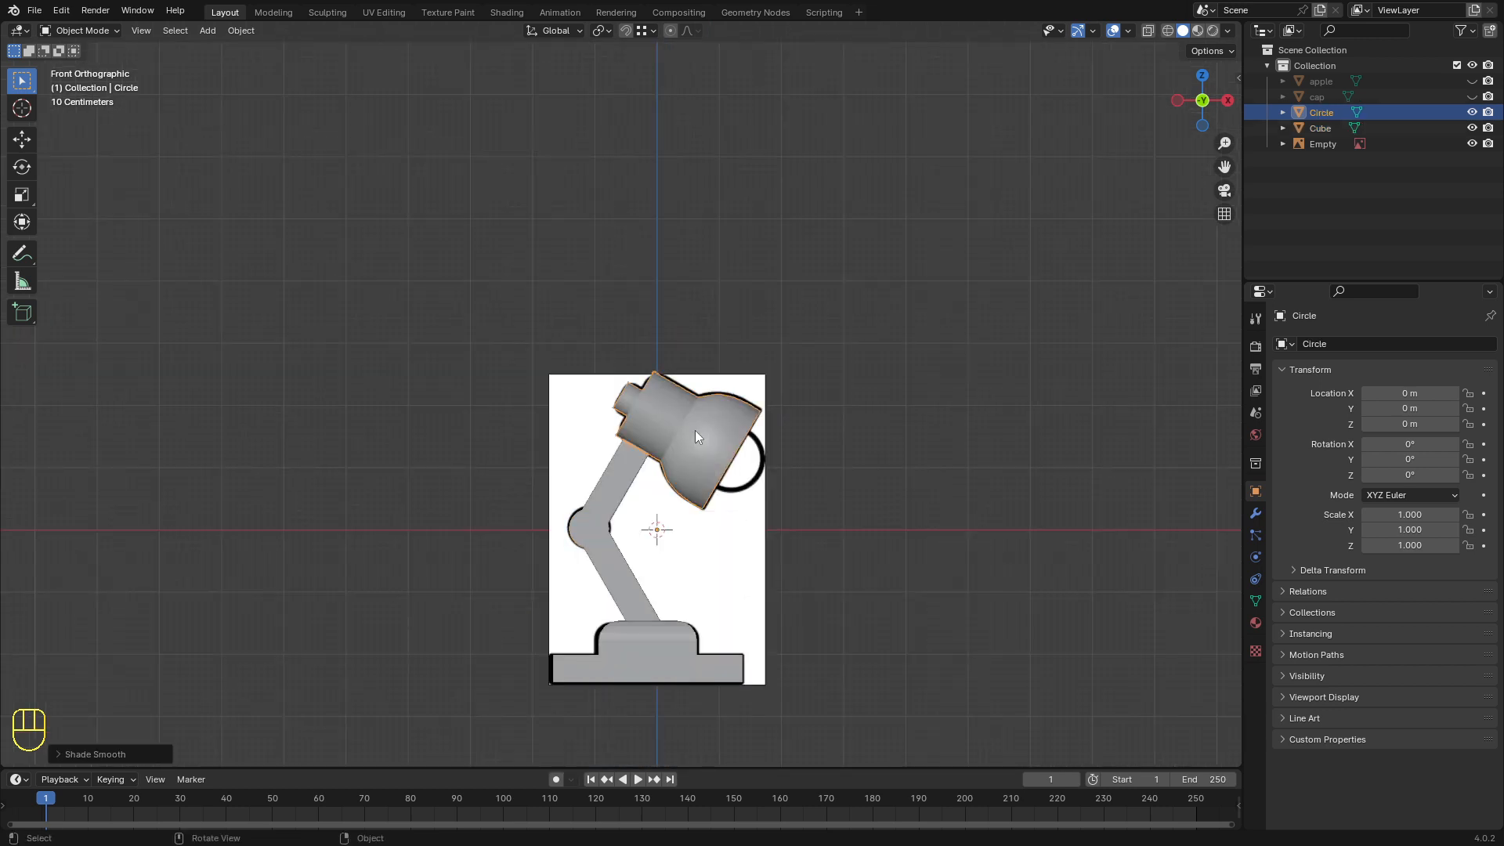
pyautogui.click(625, 590)
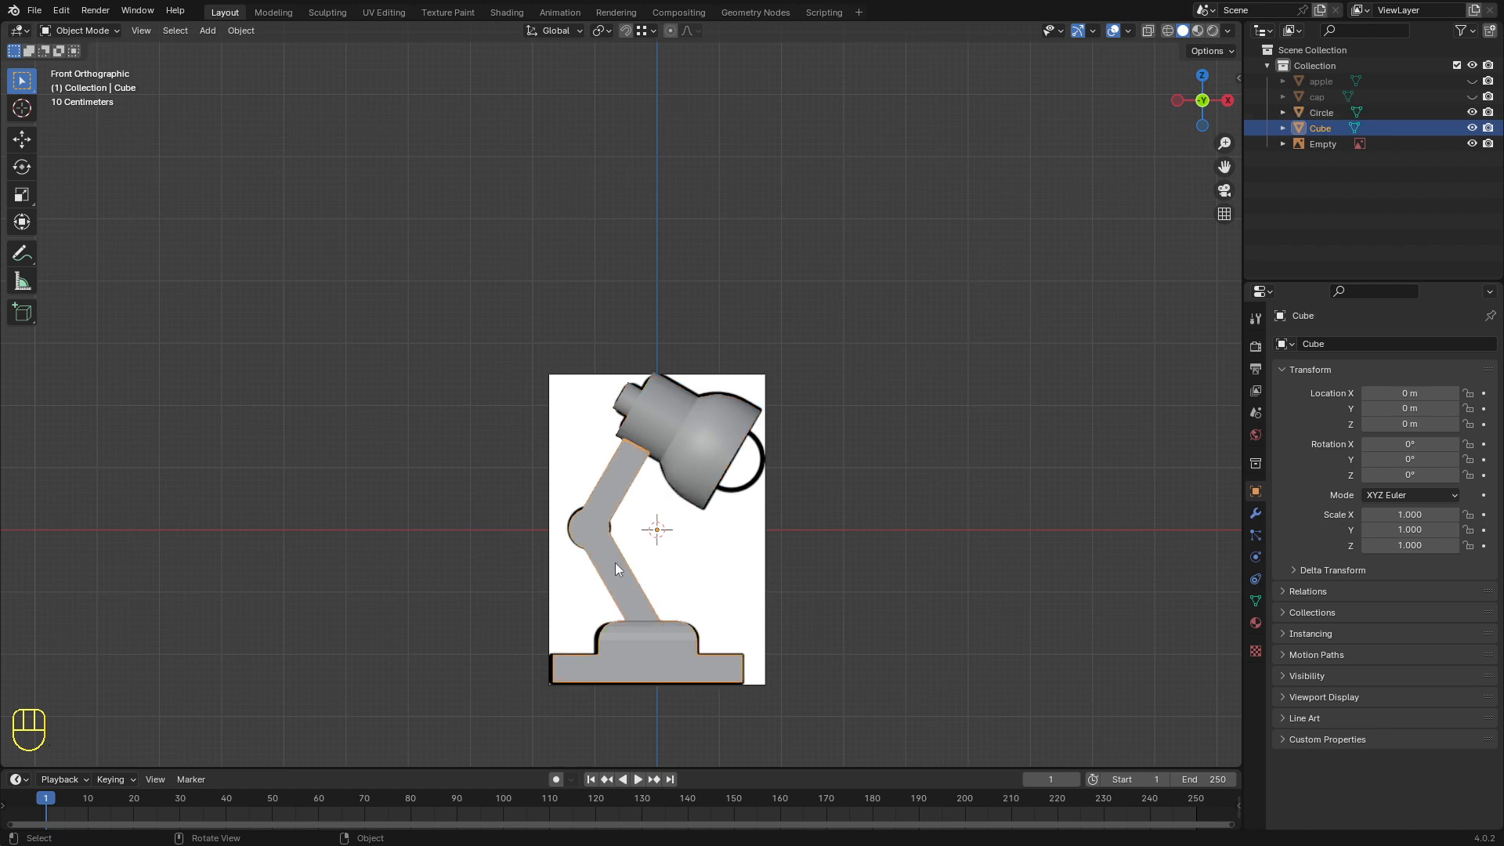
pyautogui.rightClick(614, 559)
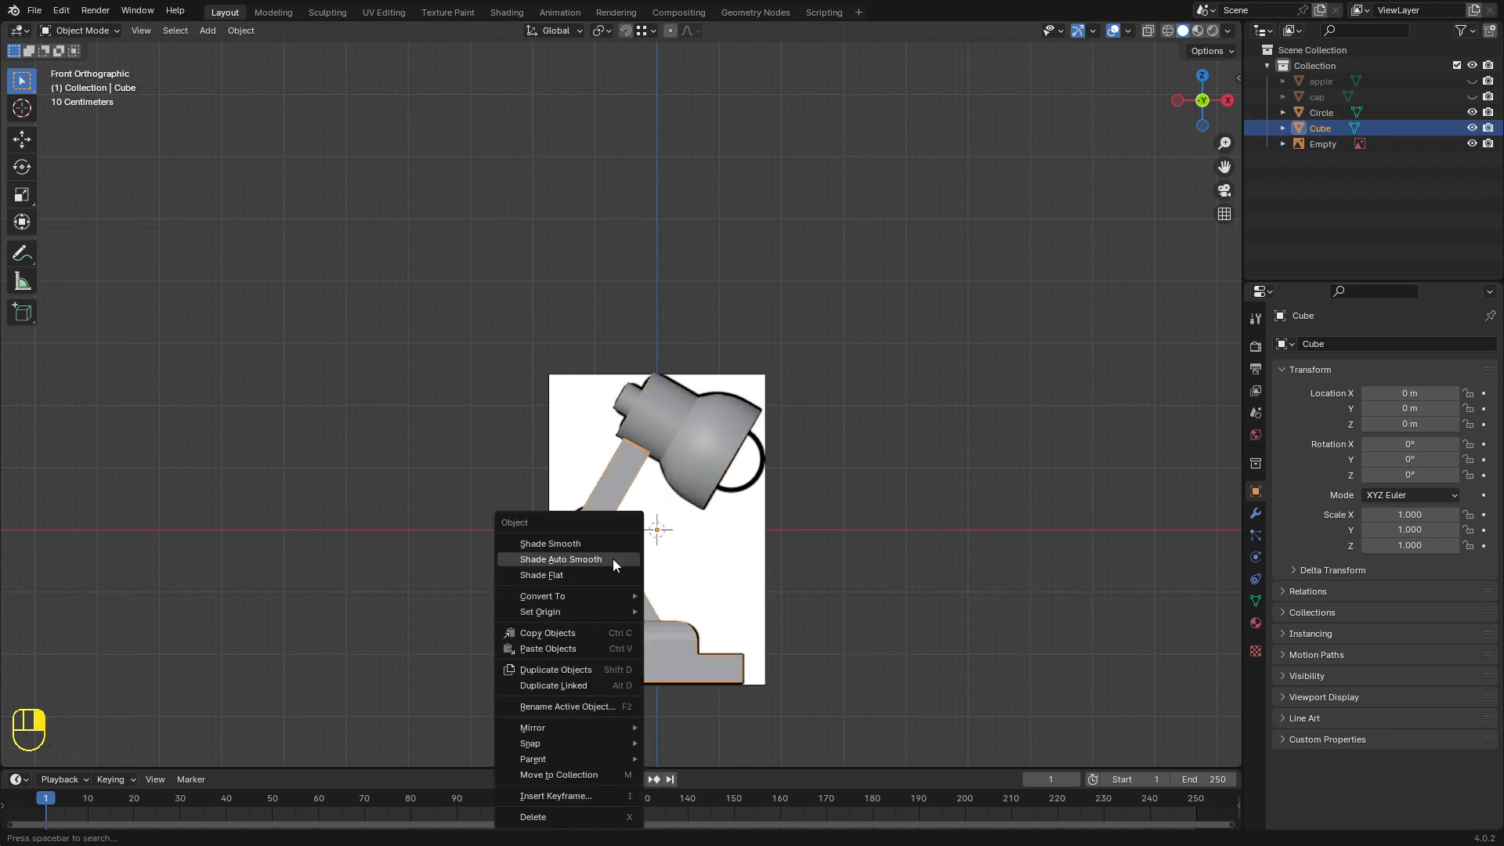
pyautogui.click(612, 558)
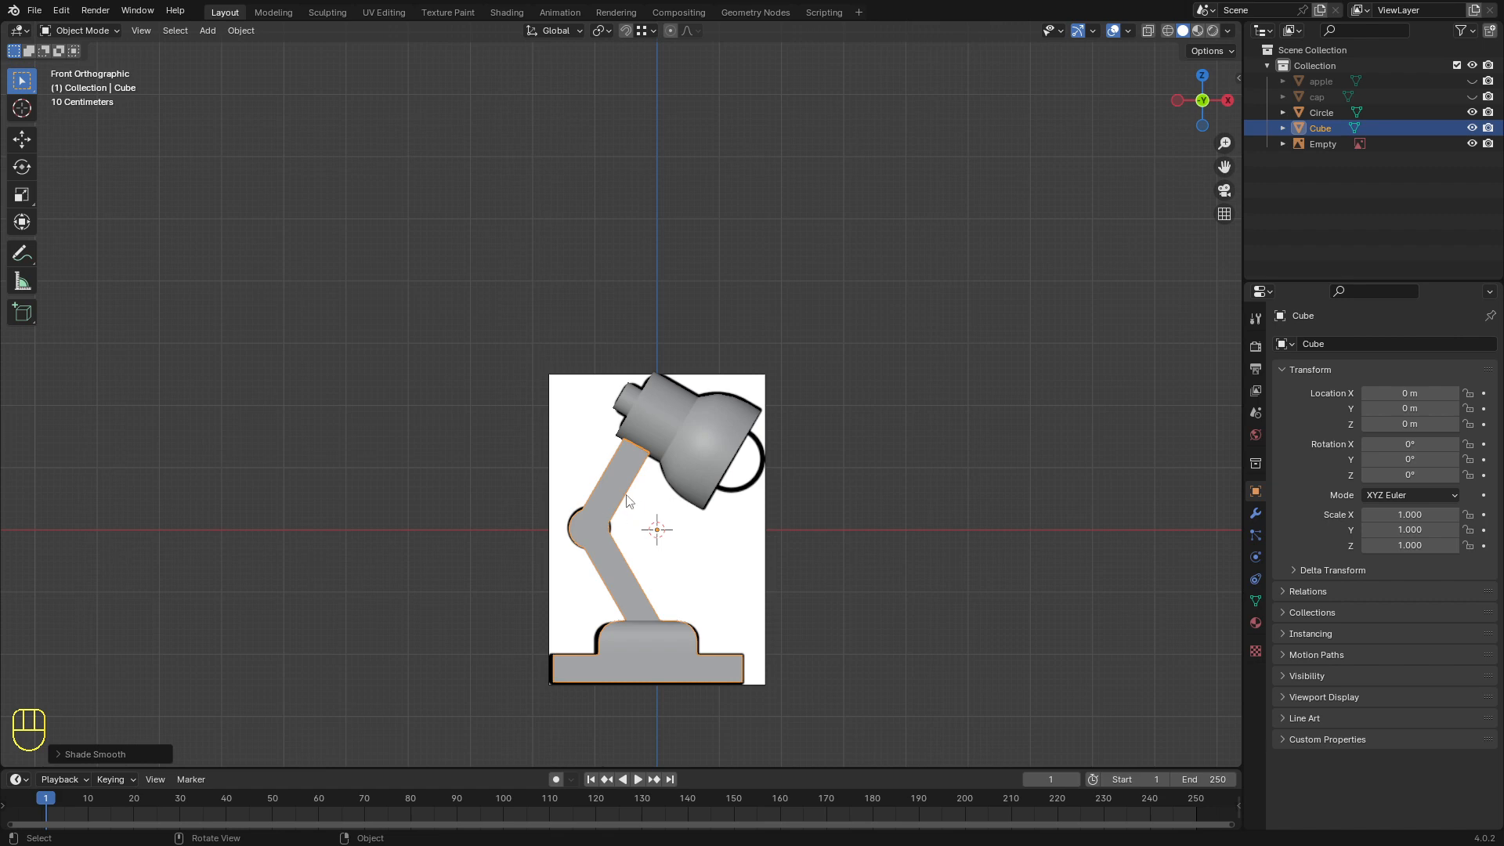
# Step: Try moving the arm and base separately from the lamp head, and cancel the move
pyautogui.moveTo(629, 501)
pyautogui.mouseDown(button='middle')
pyautogui.moveTo(669, 503)
pyautogui.moveTo(565, 491)
pyautogui.moveTo(667, 520)
pyautogui.moveTo(608, 502)
pyautogui.mouseUp(button='middle')
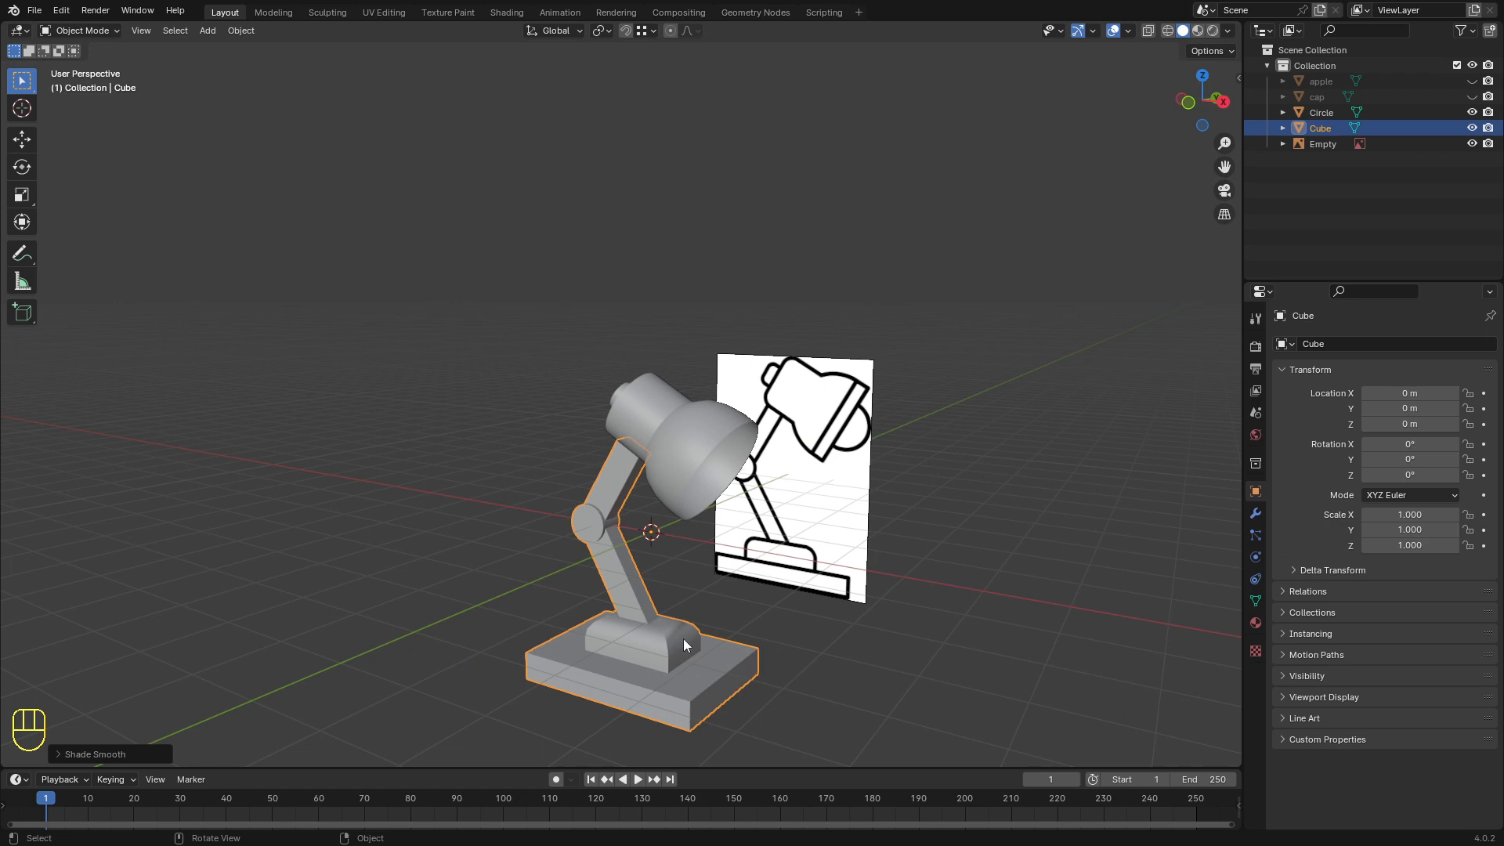
pyautogui.press('g')
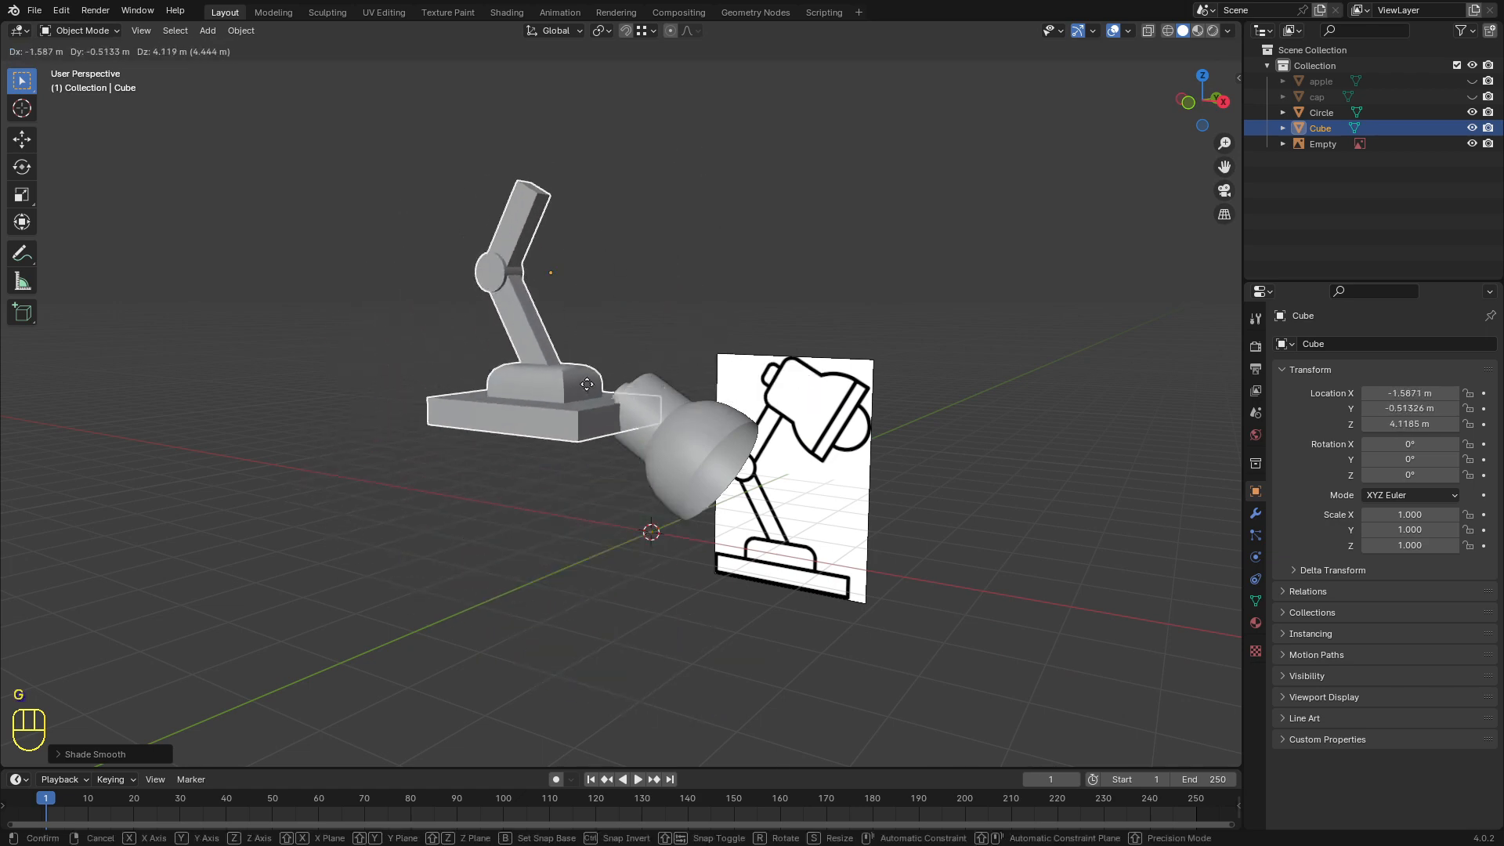
pyautogui.rightClick(648, 382)
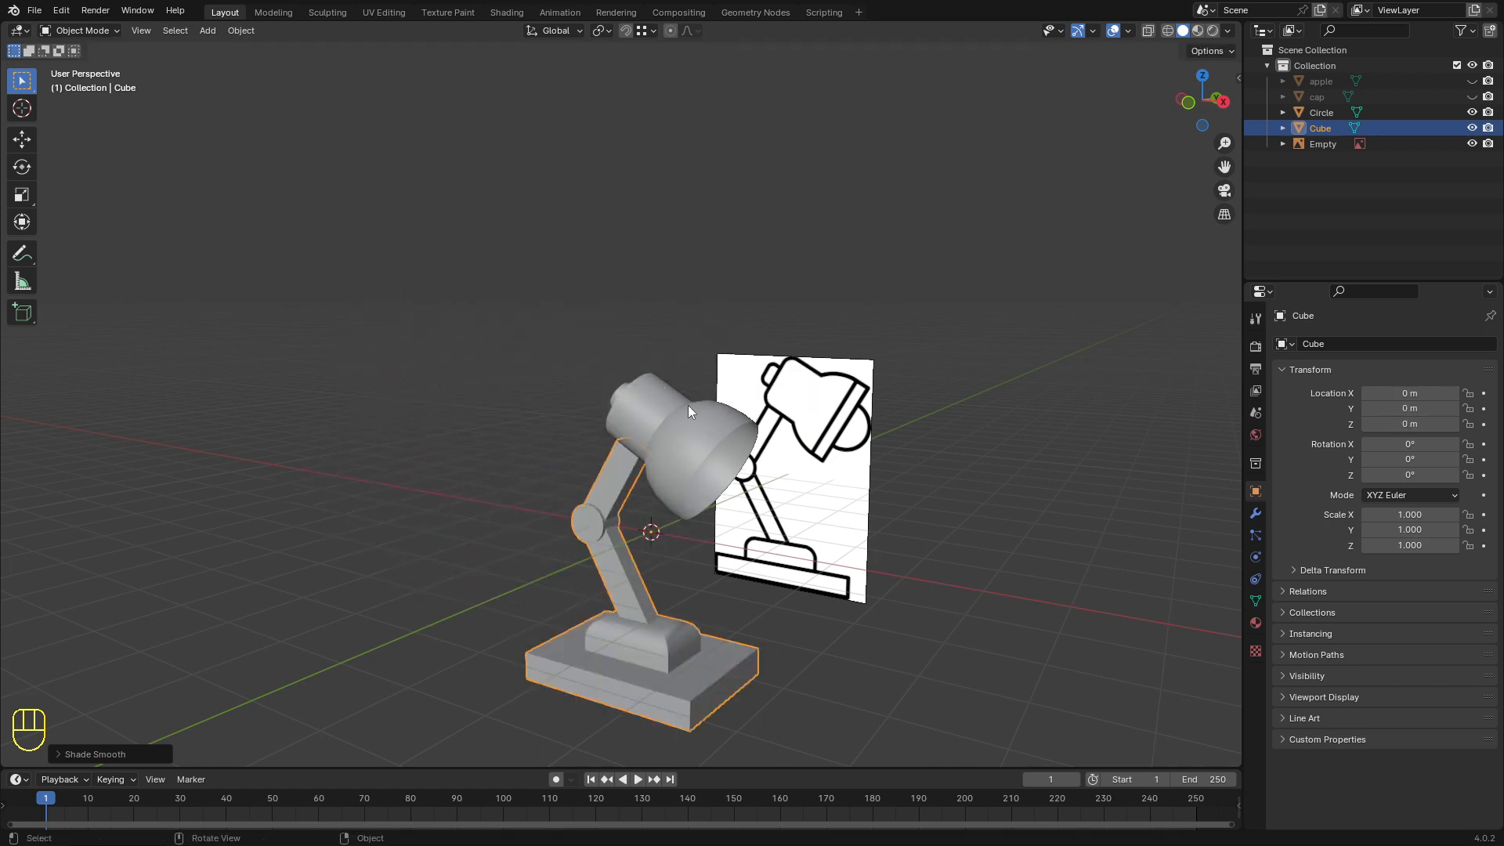
pyautogui.moveTo(687, 405); pyautogui.dragTo(688, 462, button='middle')
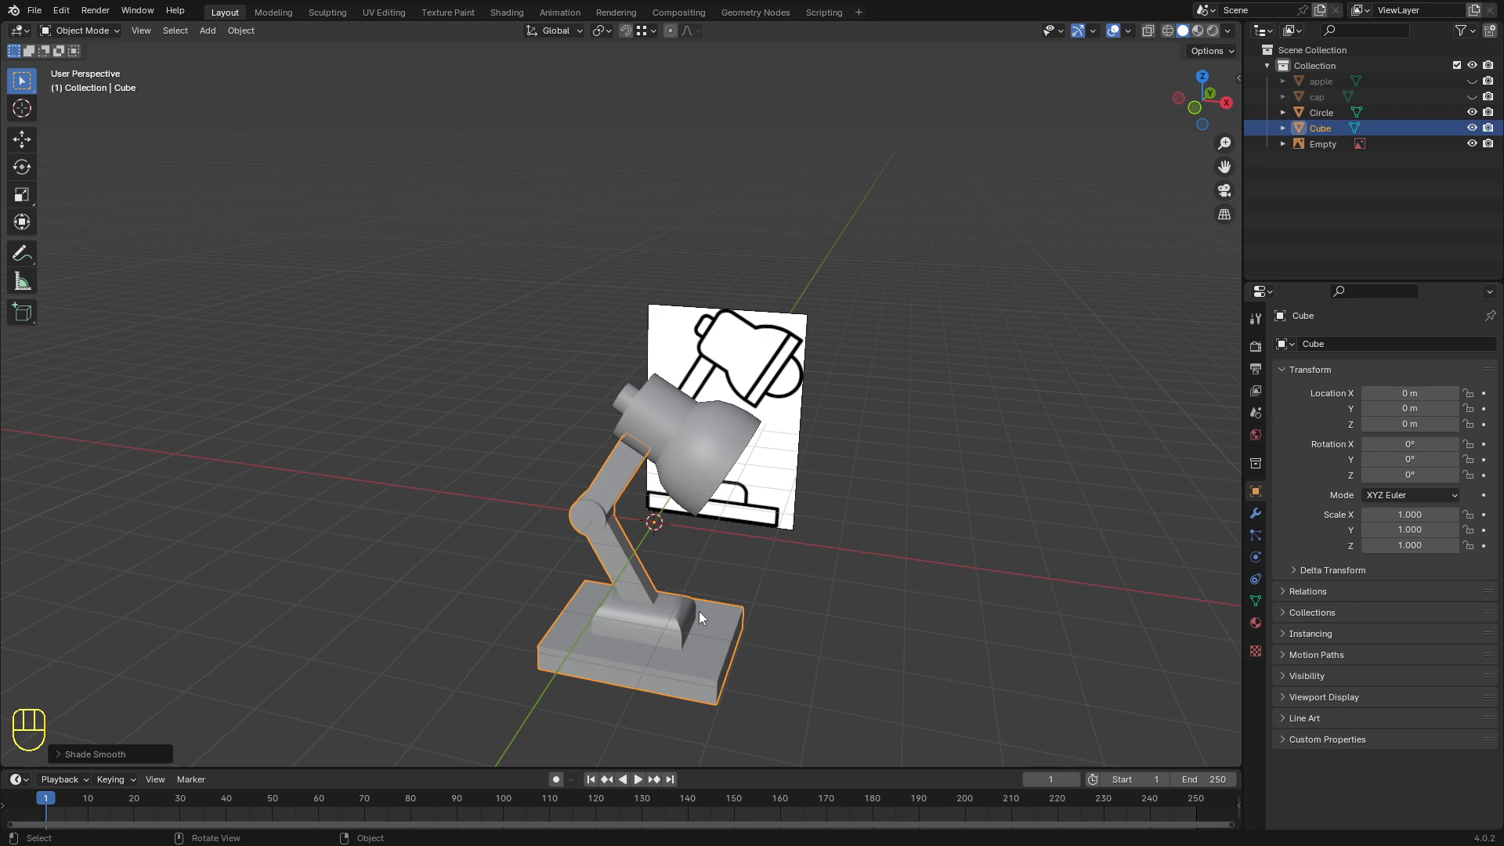
# Step: Parent the lamp head to the arm-and-base object using Object (Keep Transform)
pyautogui.click(696, 435)
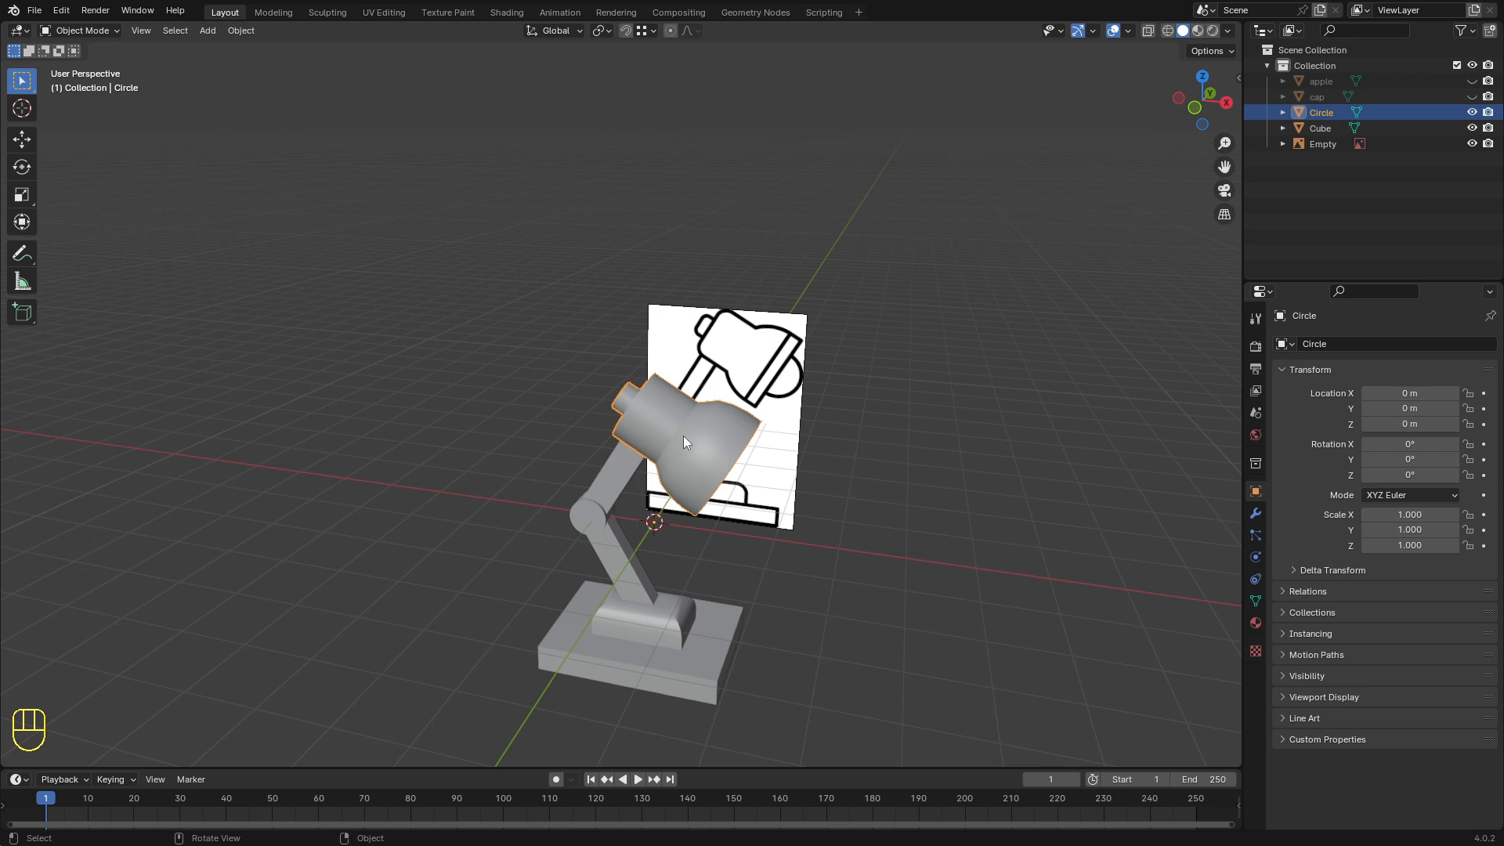
pyautogui.keyDown('shift'); pyautogui.click(624, 636); pyautogui.keyUp('shift')
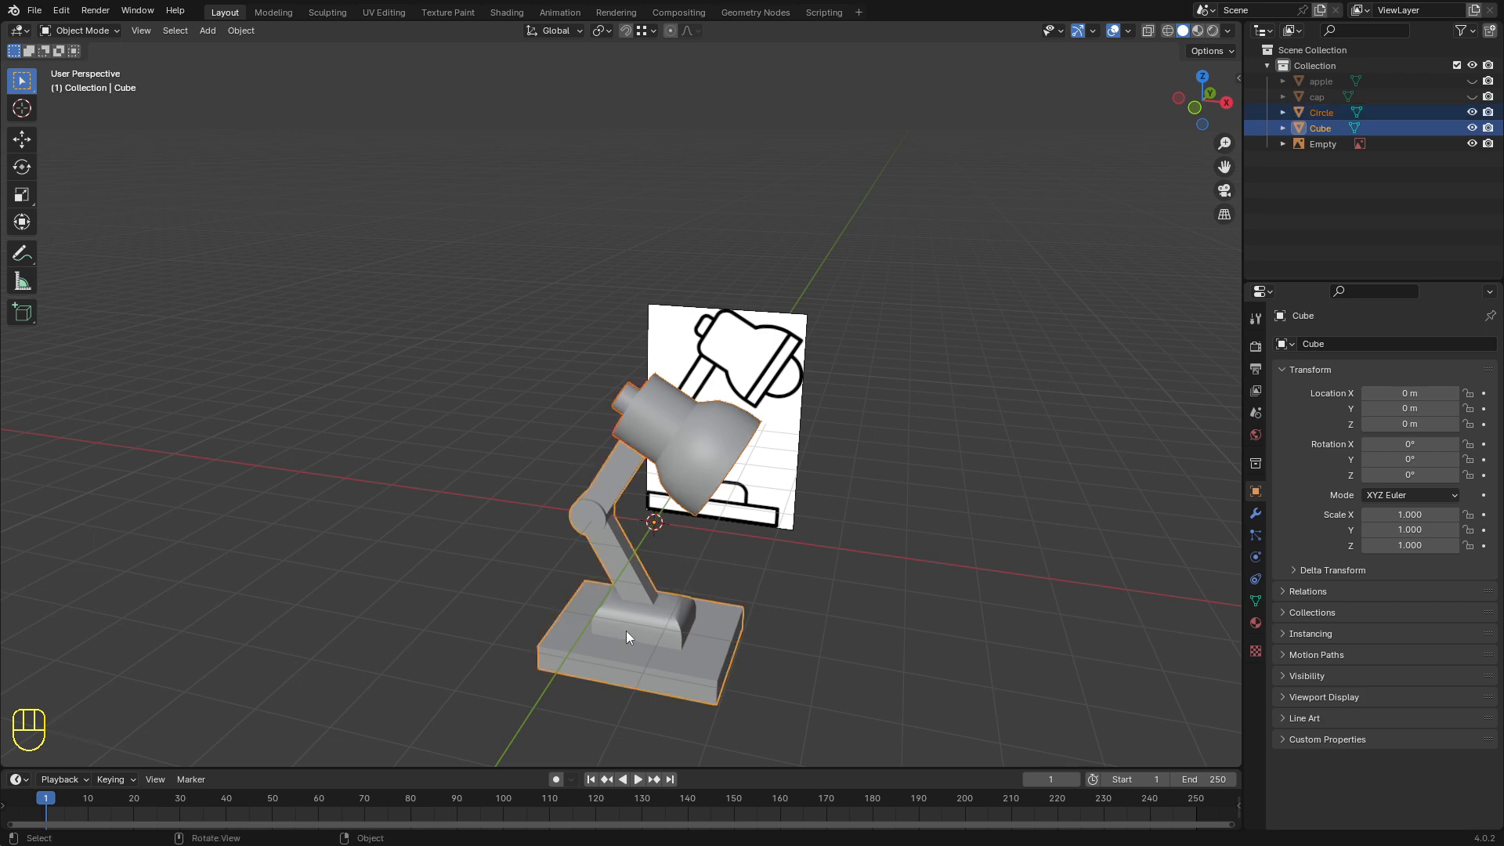
pyautogui.hotkey('ctrl', 'p')
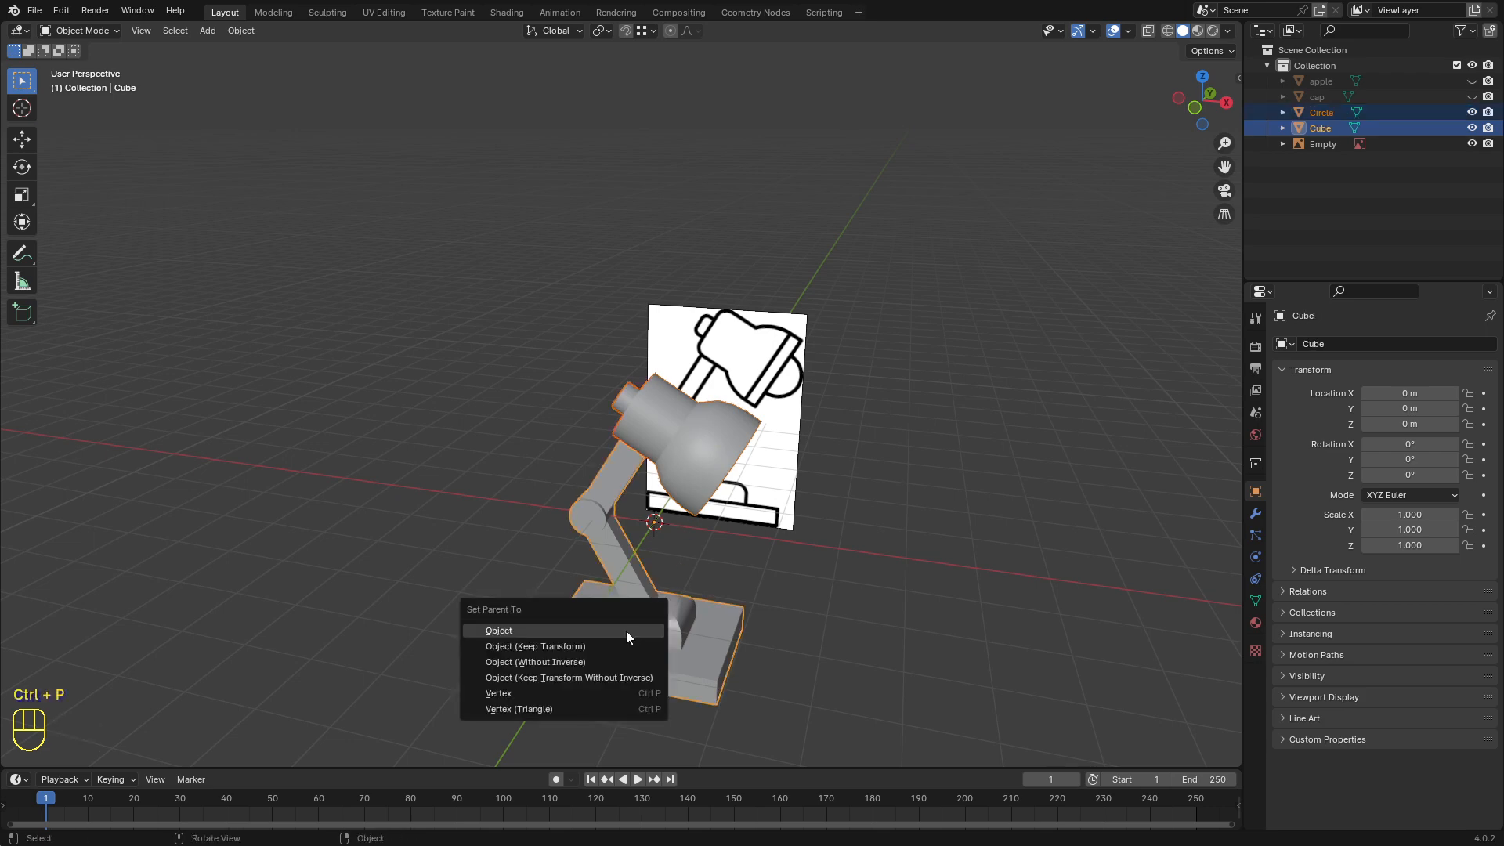
pyautogui.click(601, 647)
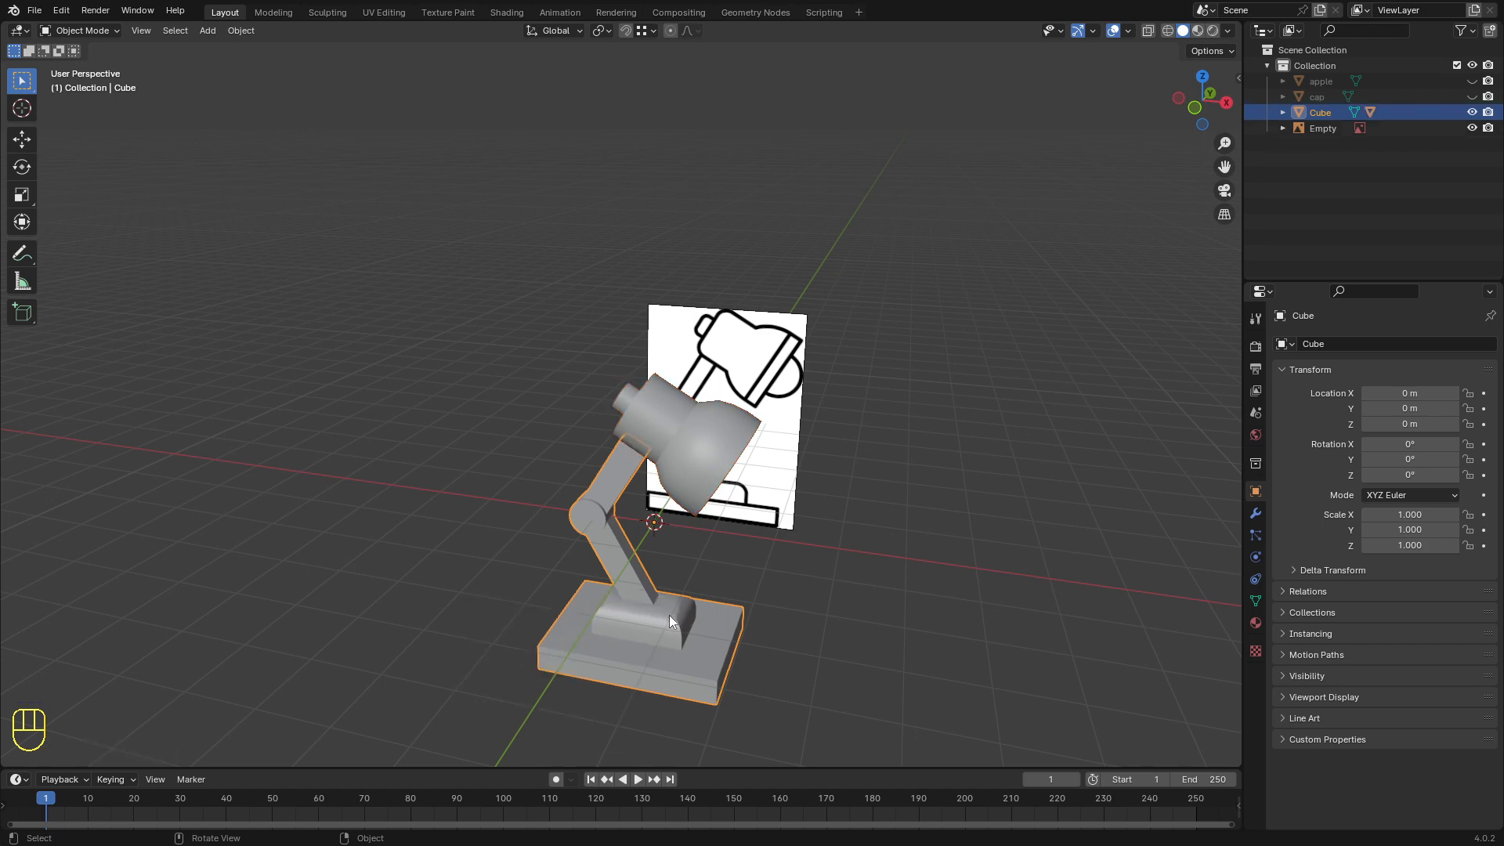
# Step: Test the parenting by moving the lamp base, and cancel the move
pyautogui.press('g')
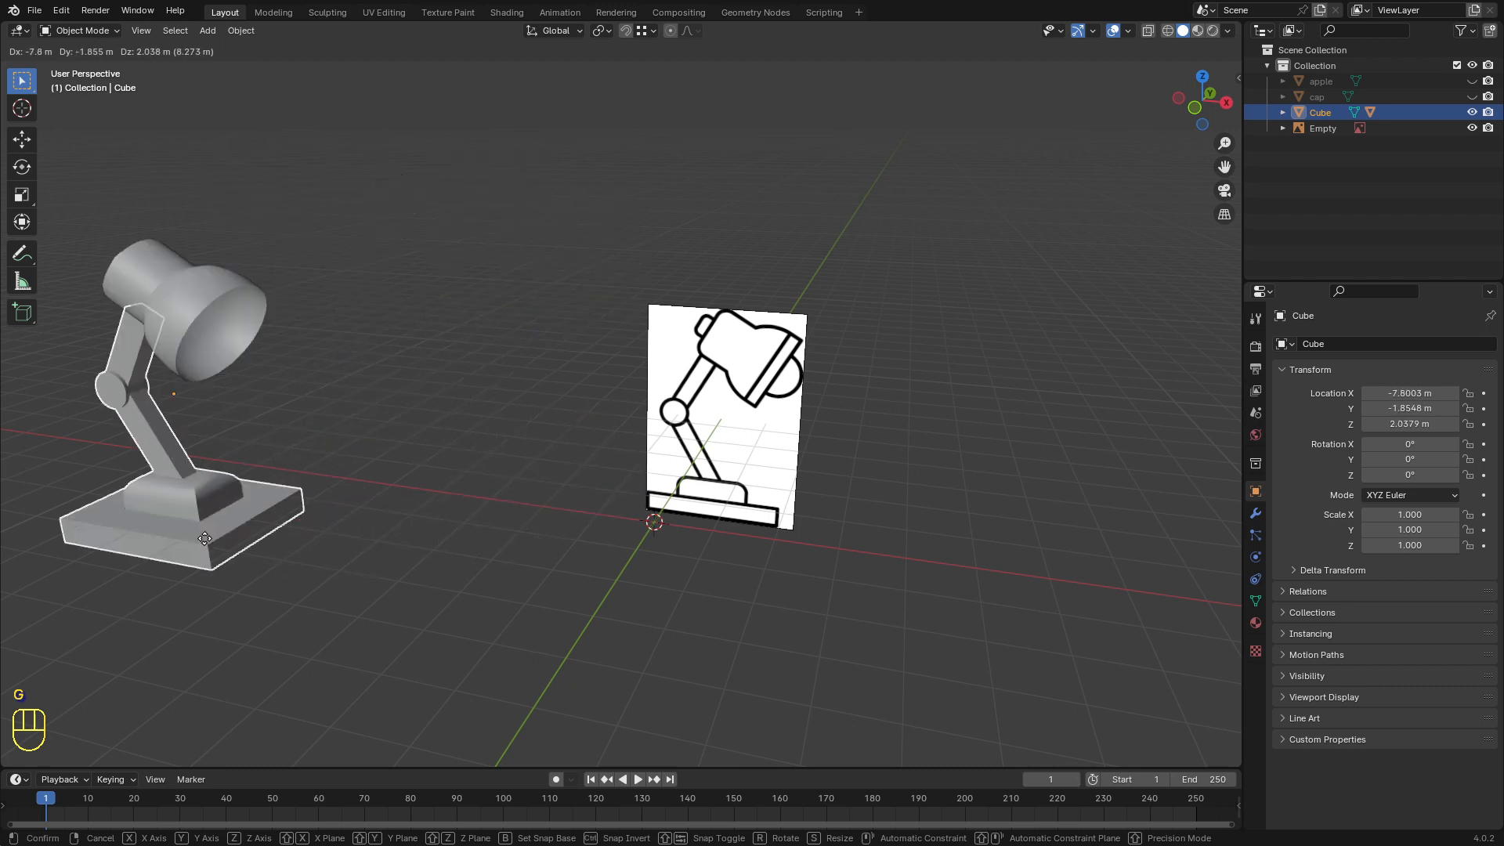
pyautogui.press('Escape')
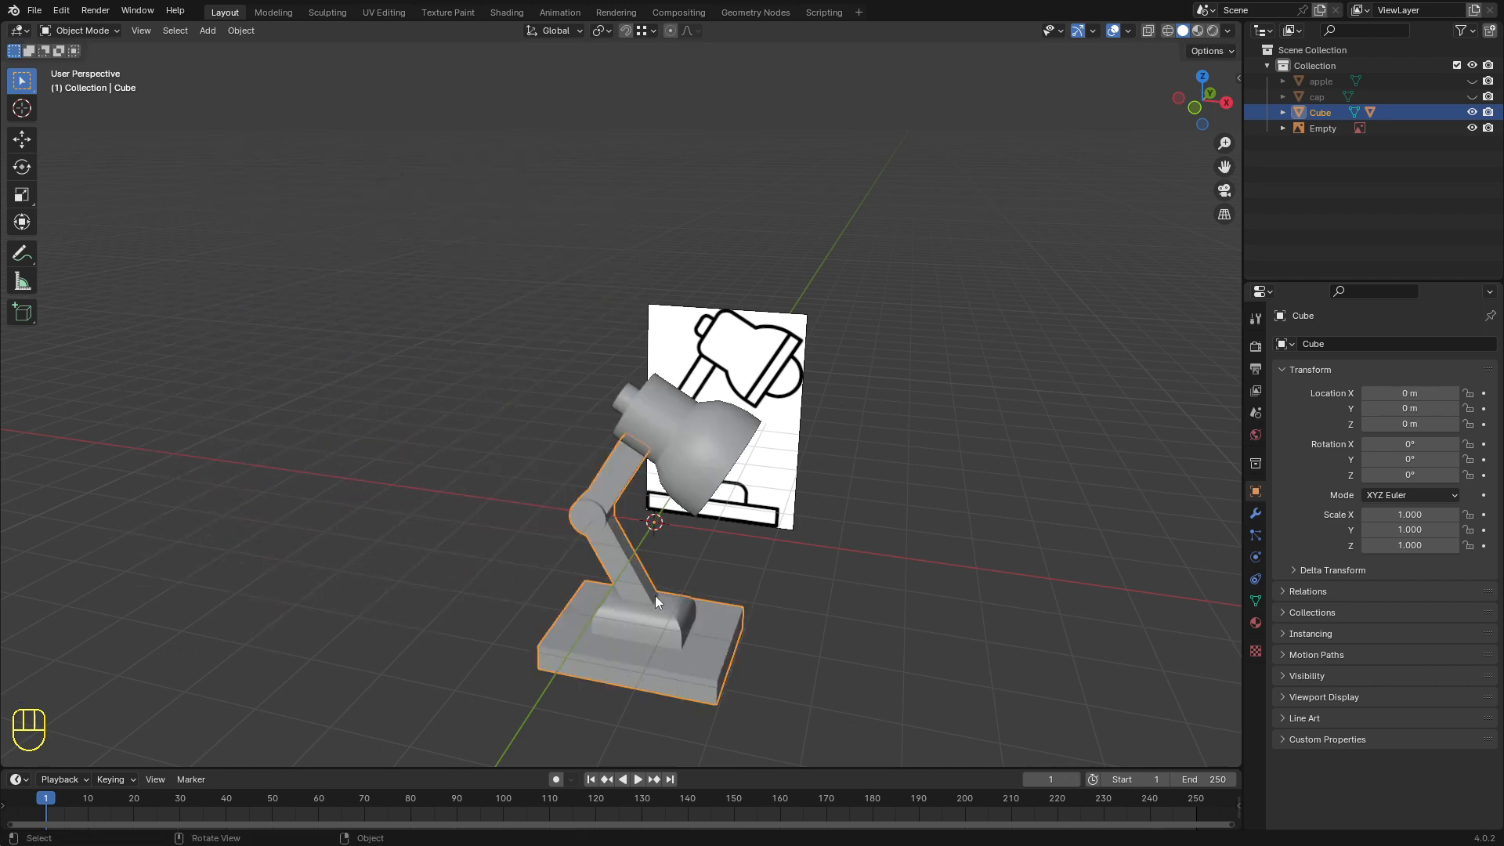
pyautogui.scroll(-2, 655, 596)
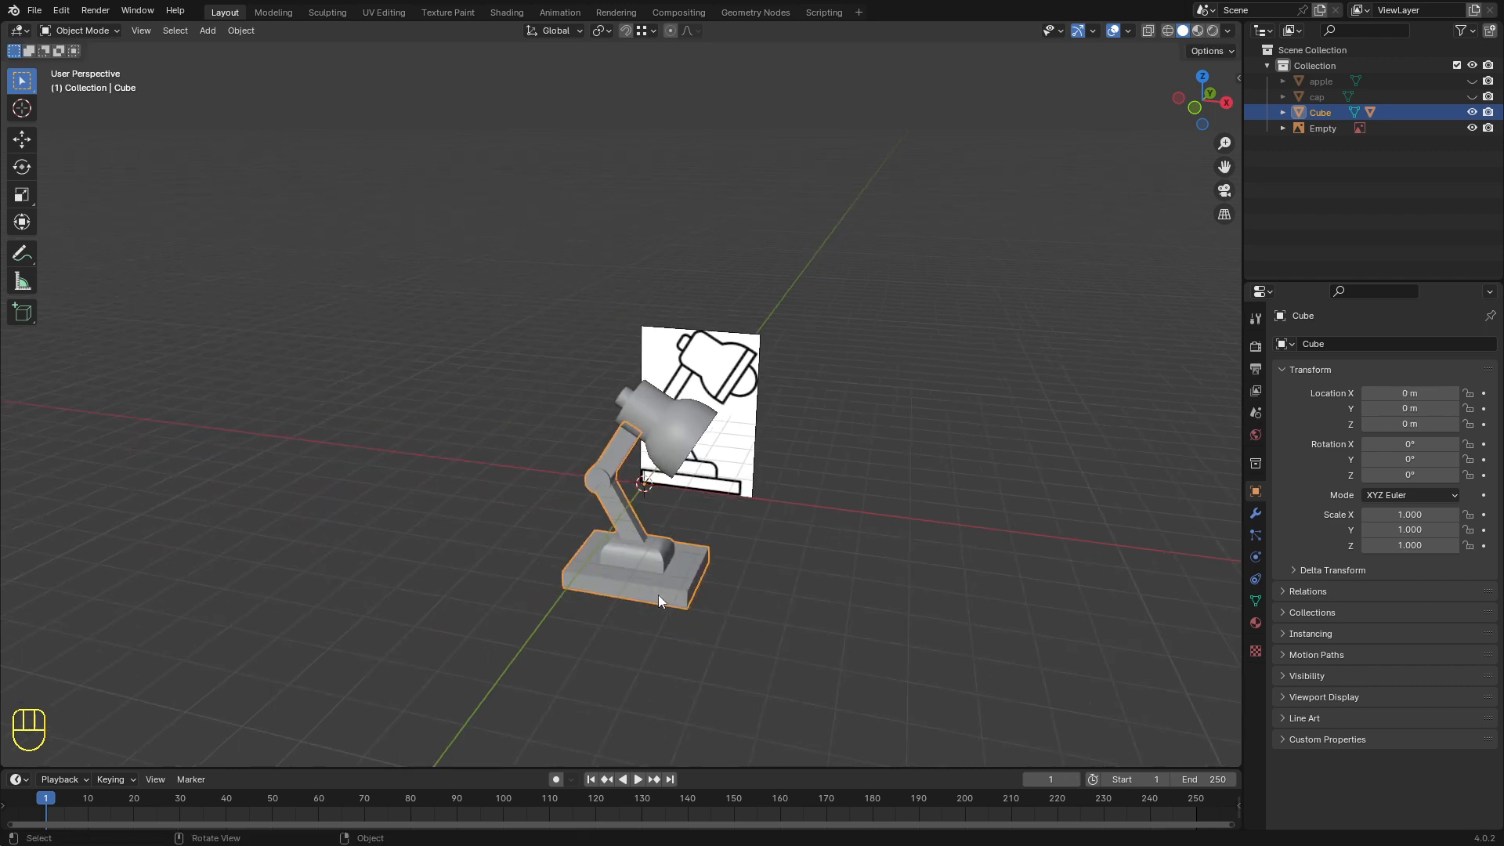